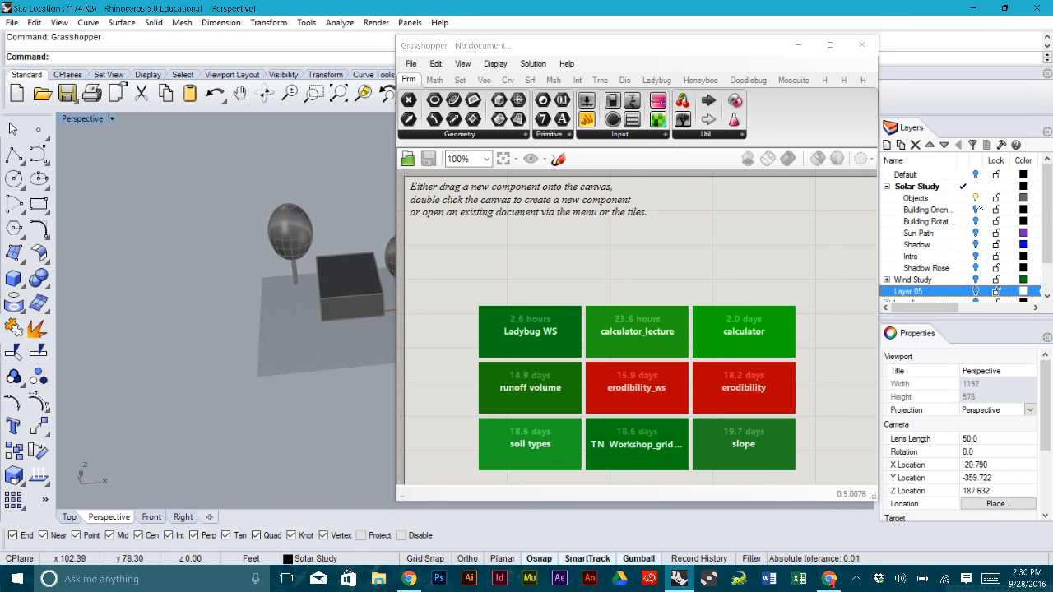
- Turn off the Objects layer holding the trees and box, and move Grasshopper aside
{"action": "left_click", "coordinate": [976, 199]}
{"action": "left_click_drag", "start_coordinate": [461, 47], "coordinate": [579, 36]}
{"action": "right_click_drag", "start_coordinate": [329, 249], "coordinate": [327, 301]}
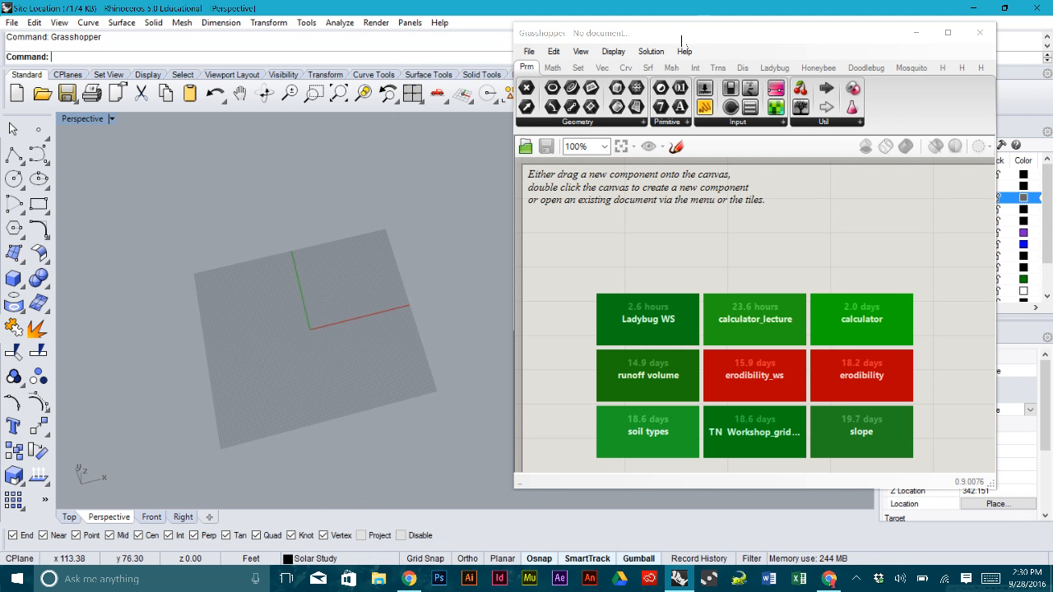
{"action": "left_click_drag", "start_coordinate": [679, 39], "coordinate": [507, 34]}
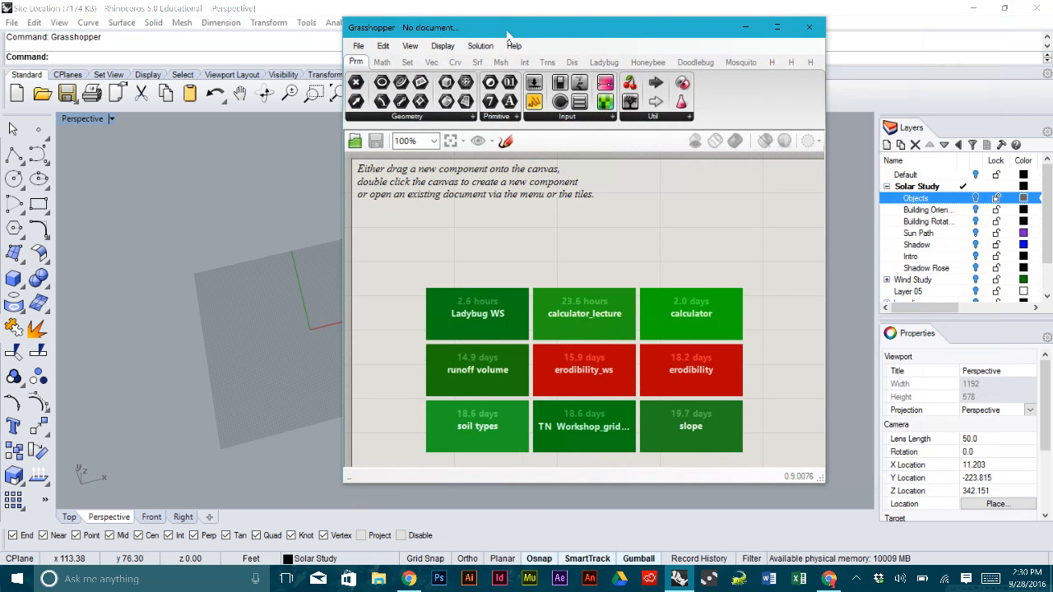
{"action": "left_click", "coordinate": [983, 180]}
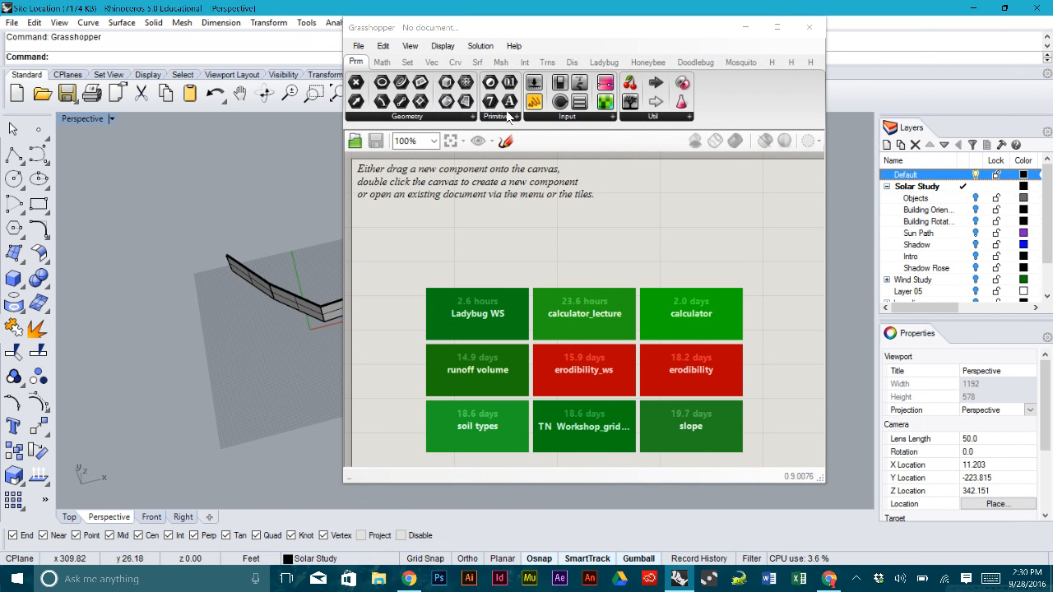
{"action": "left_click_drag", "start_coordinate": [508, 35], "coordinate": [716, 77]}
{"action": "right_click_drag", "start_coordinate": [413, 306], "coordinate": [301, 275]}
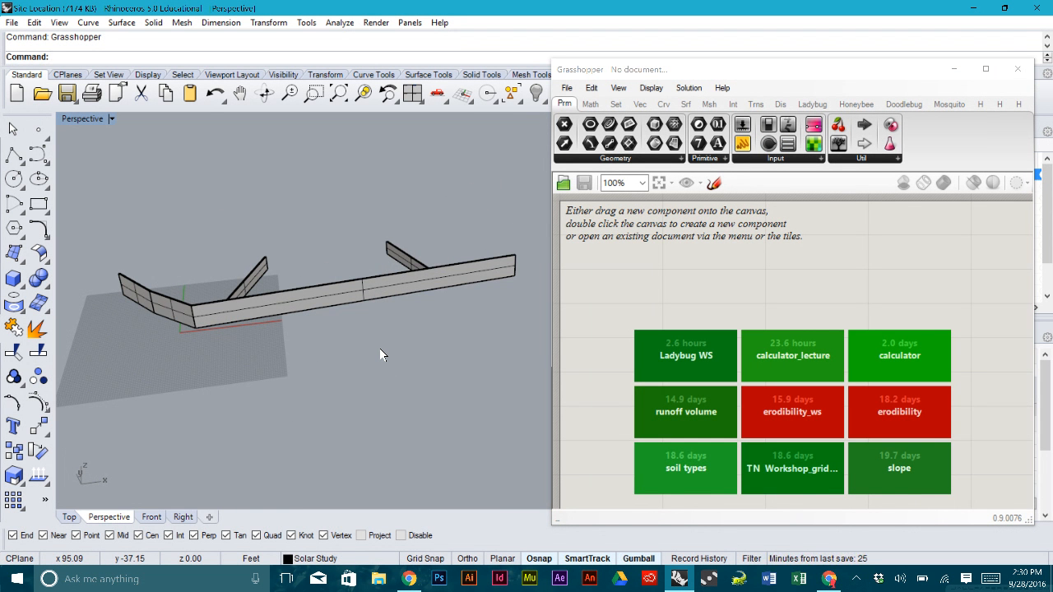
- Show the hidden objects, then hide the aerial image plane
{"action": "type", "text": "Show"}
{"action": "key", "text": "Return"}
{"action": "scroll", "coordinate": [379, 348], "scroll_direction": "down", "scroll_amount": 5}
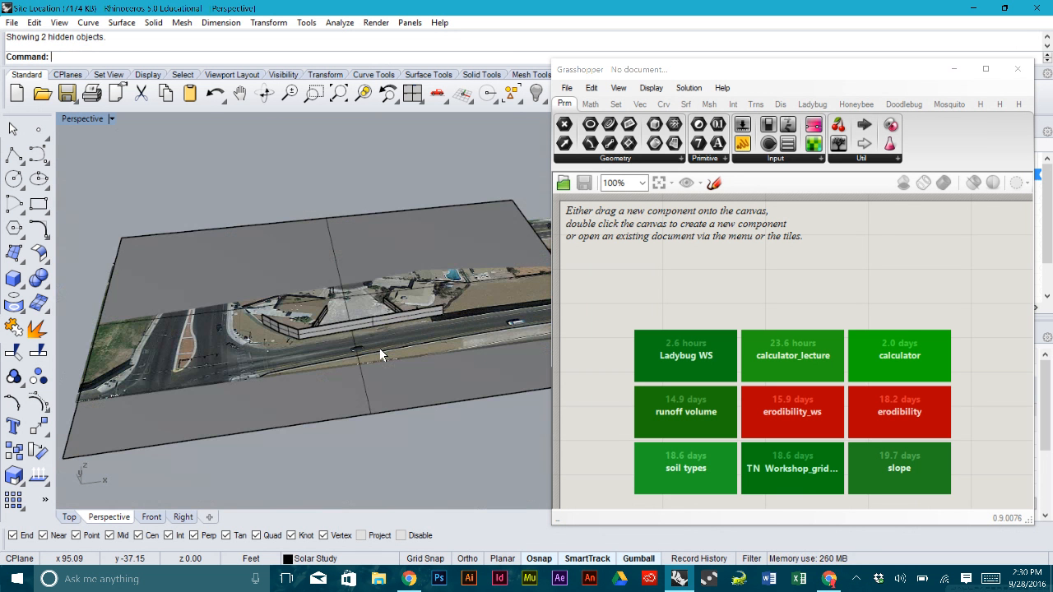
{"action": "left_click", "coordinate": [417, 384]}
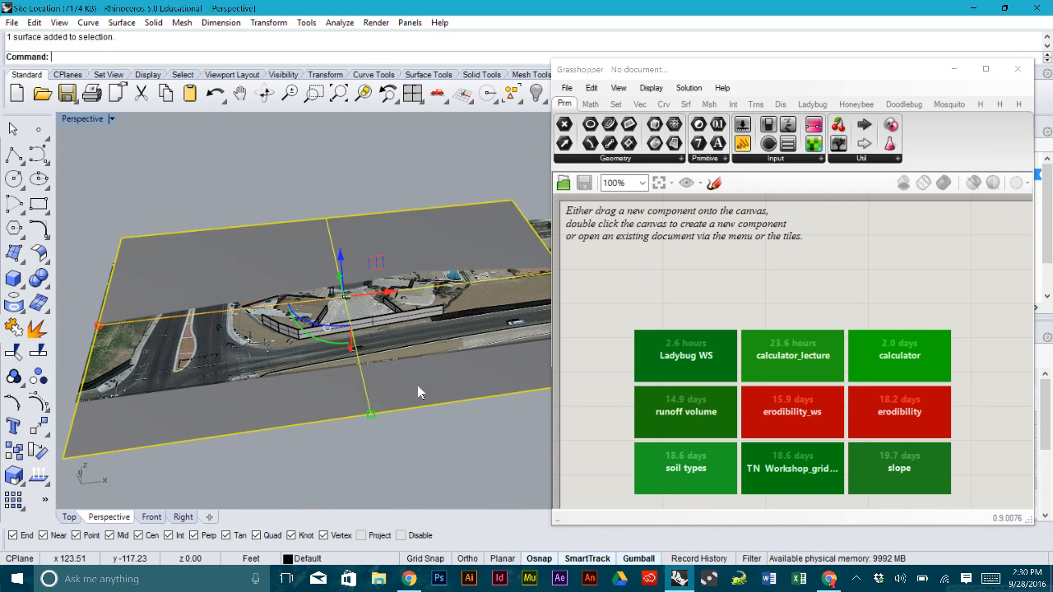
{"action": "type", "text": "S"}
{"action": "key", "text": "BackSpace"}
{"action": "type", "text": "Hide"}
{"action": "key", "text": "Return"}
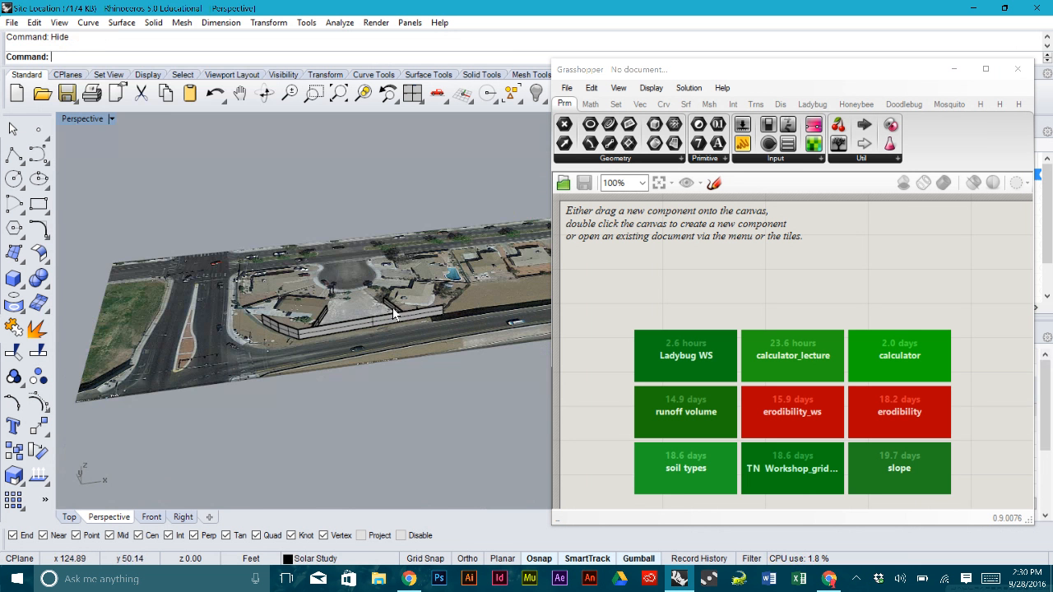
- From a top-down view, select the aerial image surface and hide it
{"action": "scroll", "coordinate": [394, 314], "scroll_direction": "up", "scroll_amount": 10}
{"action": "mouse_move", "coordinate": [380, 281]}
{"action": "right_mouse_down"}
{"action": "mouse_move", "coordinate": [380, 264]}
{"action": "mouse_move", "coordinate": [393, 373]}
{"action": "mouse_move", "coordinate": [383, 389]}
{"action": "mouse_move", "coordinate": [372, 279]}
{"action": "right_mouse_up"}
{"action": "scroll", "coordinate": [381, 264], "scroll_direction": "down", "scroll_amount": 6}
{"action": "left_click", "coordinate": [372, 279]}
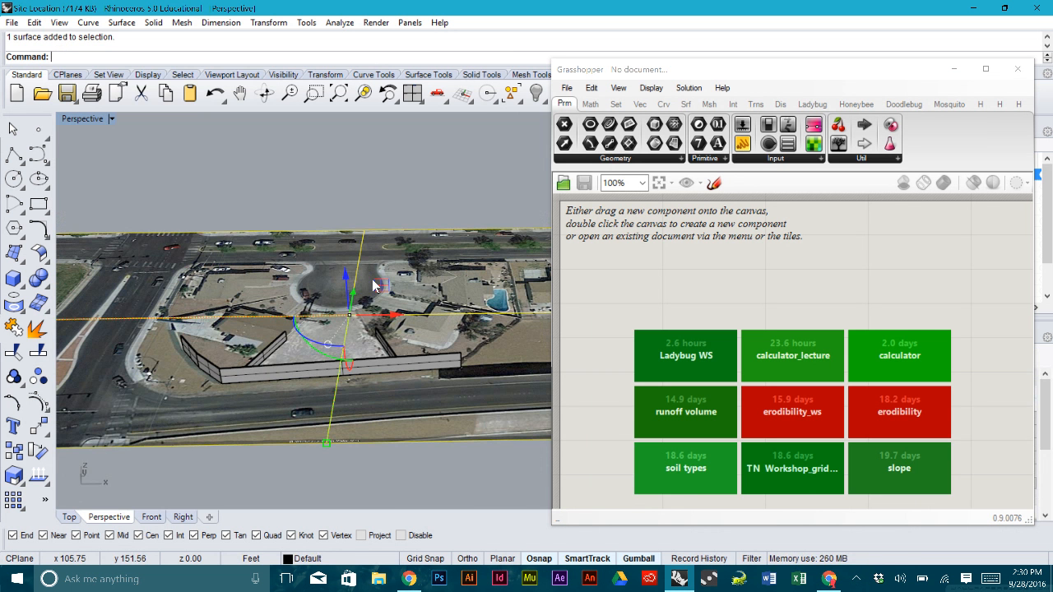
{"action": "type", "text": "hide"}
{"action": "key", "text": "Return"}
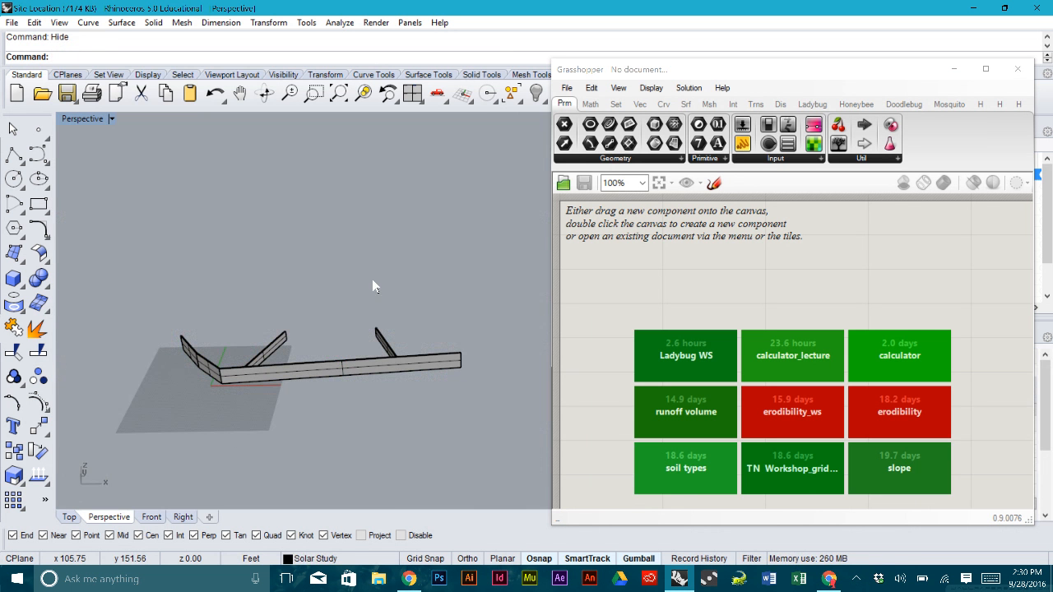
- Show the aerial image again, re-hide it, and raise the Grasshopper window slightly
{"action": "type", "text": "show"}
{"action": "key", "text": "Return"}
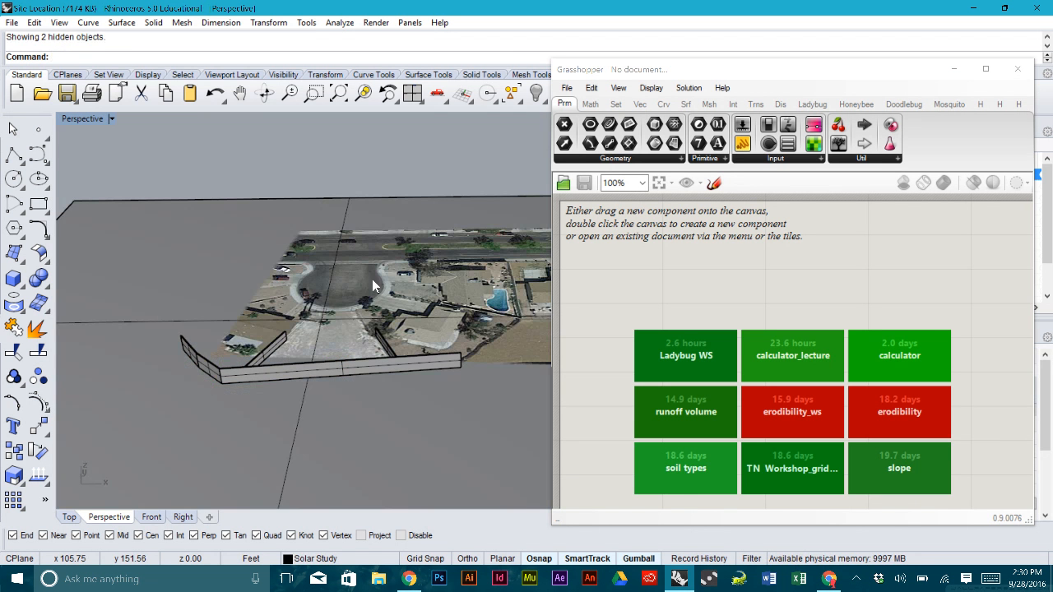
{"action": "right_click_drag", "start_coordinate": [380, 287], "coordinate": [464, 288]}
{"action": "left_click", "coordinate": [468, 295]}
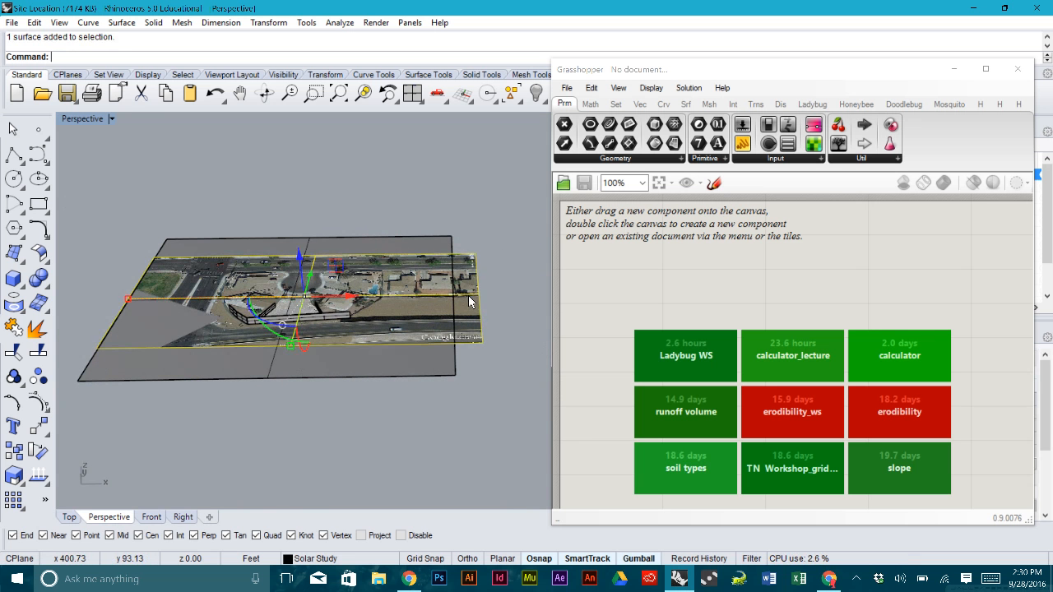
{"action": "type", "text": "hide"}
{"action": "key", "text": "Return"}
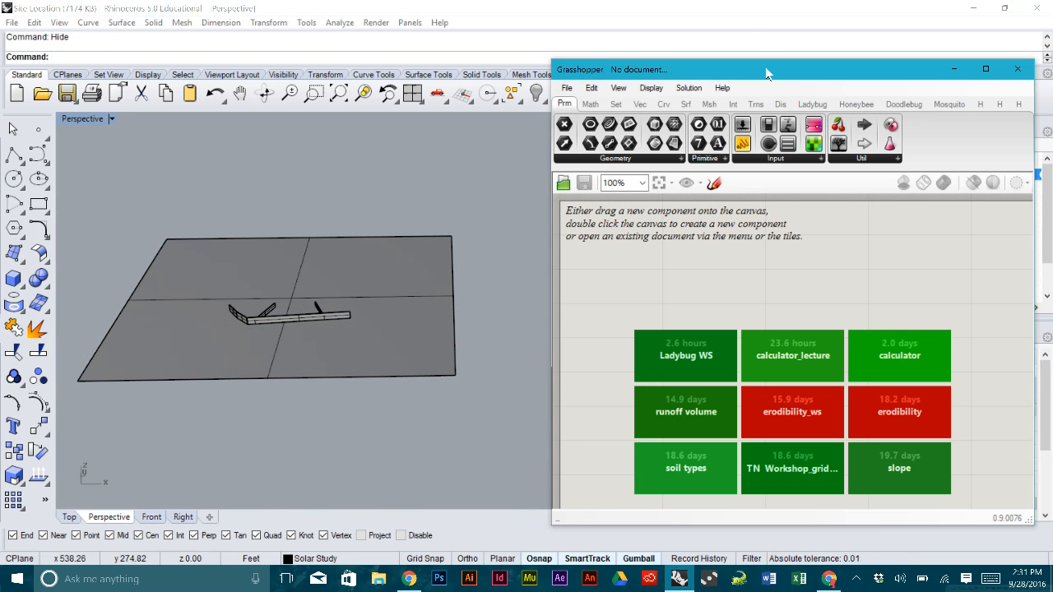
{"action": "left_click_drag", "start_coordinate": [770, 69], "coordinate": [778, 28]}
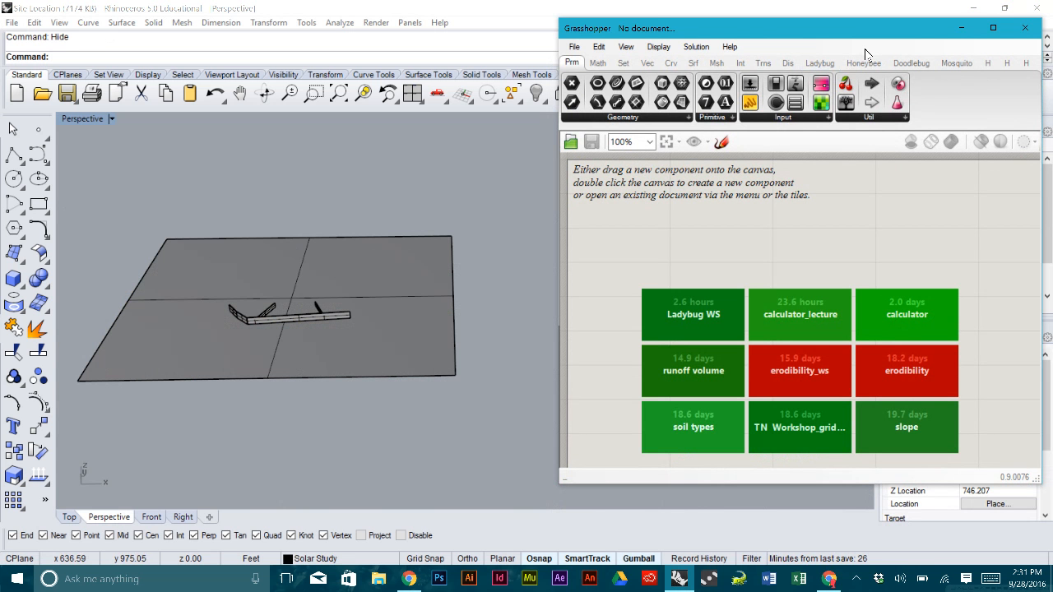
- Place the Ladybug_Ladybug component from the LB tab's 0 | Ladybug list onto the canvas
{"action": "left_click", "coordinate": [819, 63]}
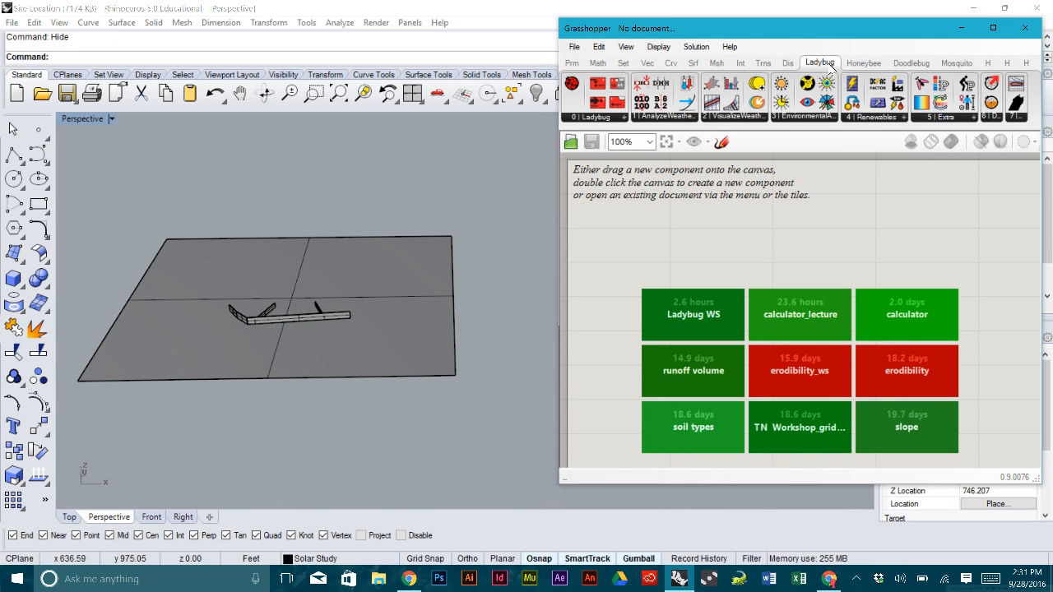
{"action": "left_click", "coordinate": [595, 118]}
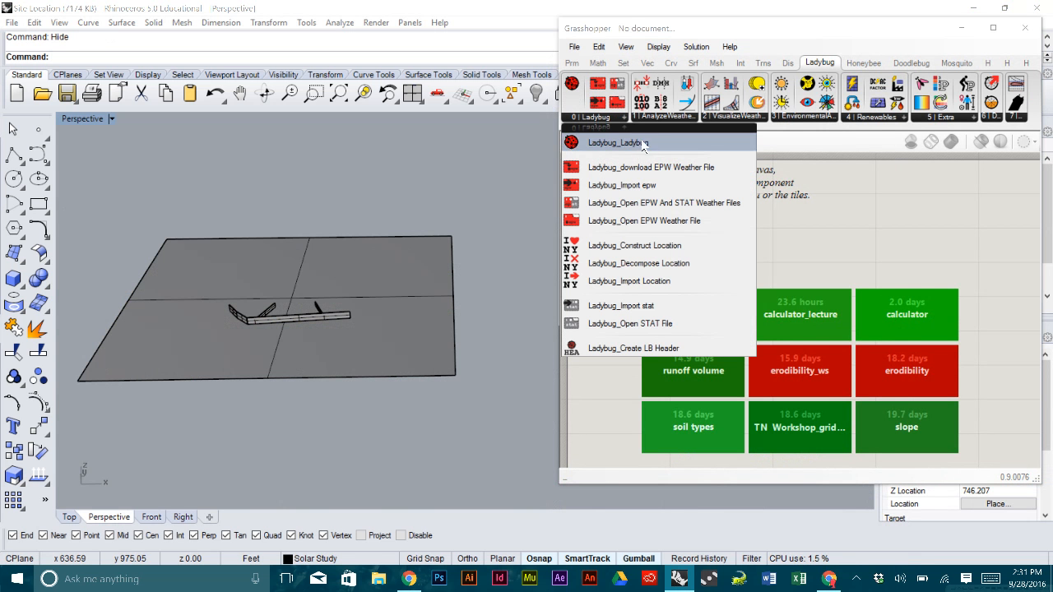
{"action": "left_click", "coordinate": [594, 148]}
{"action": "left_click", "coordinate": [631, 214]}
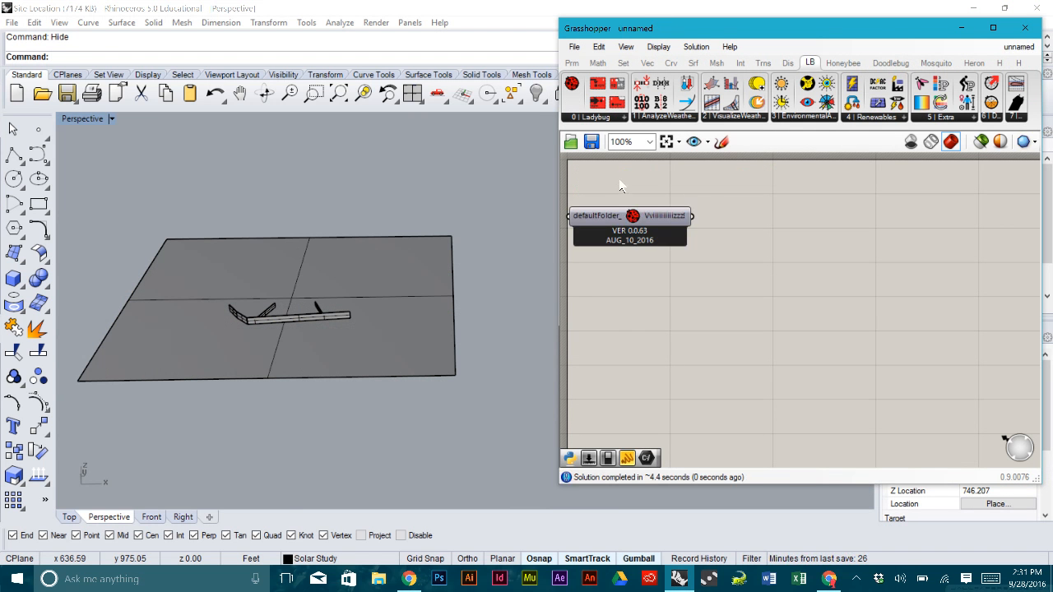
{"action": "left_click", "coordinate": [735, 212]}
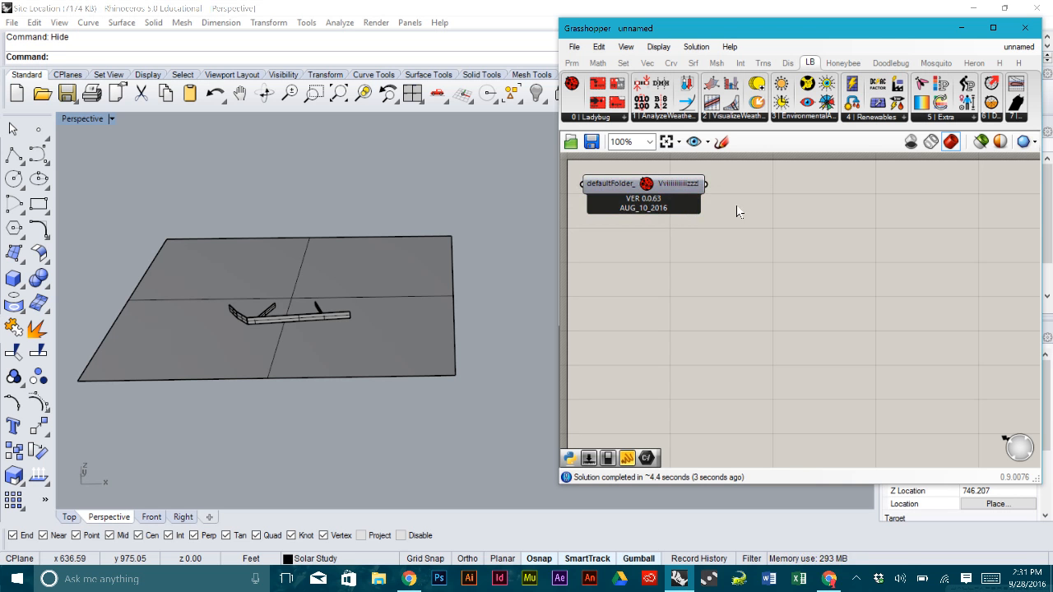
- Fine-tune the Ladybug_Ladybug component's position on the canvas
{"action": "scroll", "coordinate": [734, 211], "scroll_direction": "down", "scroll_amount": 2}
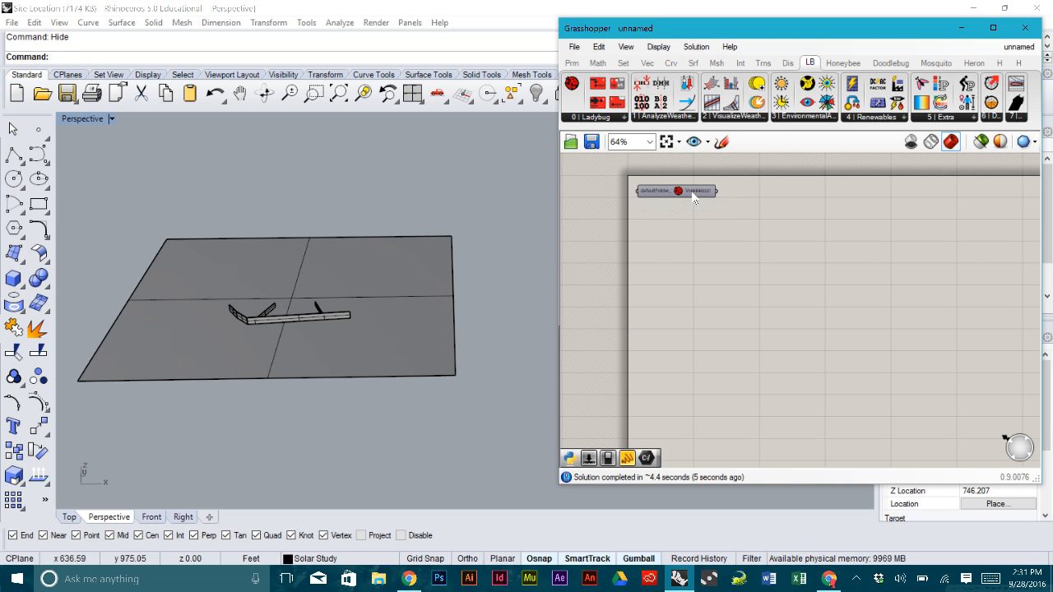
{"action": "left_click", "coordinate": [691, 190]}
{"action": "left_click_drag", "start_coordinate": [701, 190], "coordinate": [696, 194]}
{"action": "left_click", "coordinate": [736, 228]}
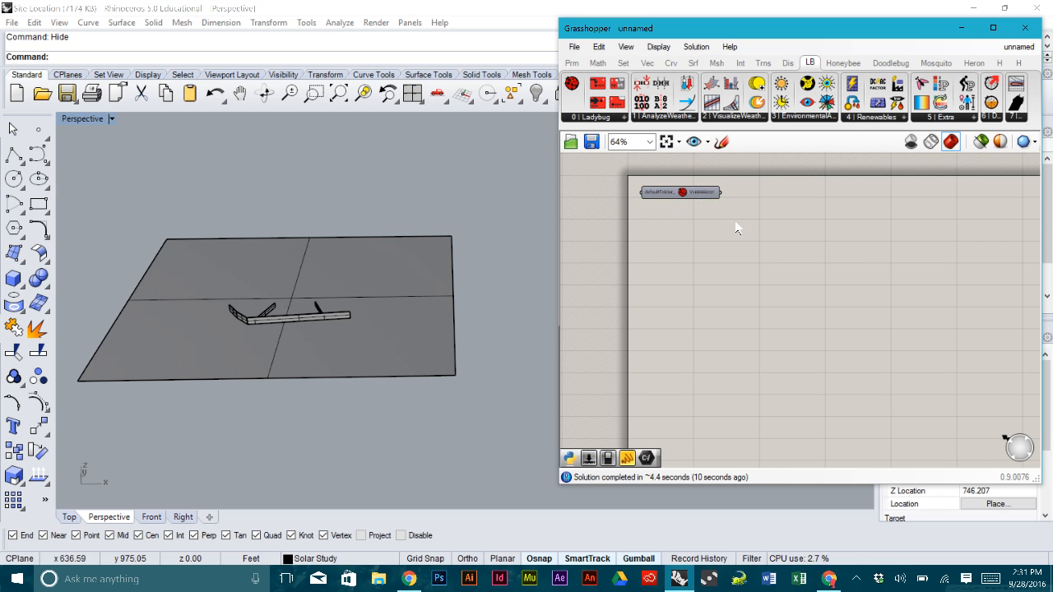
{"action": "mouse_move", "coordinate": [699, 196]}
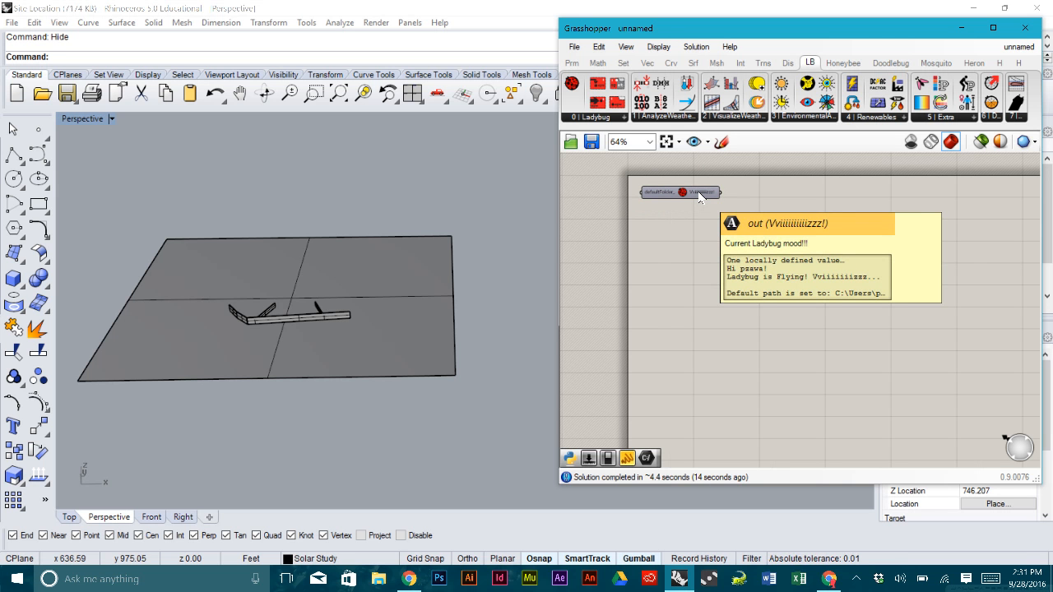
{"action": "scroll", "coordinate": [697, 194], "scroll_direction": "up", "scroll_amount": 2}
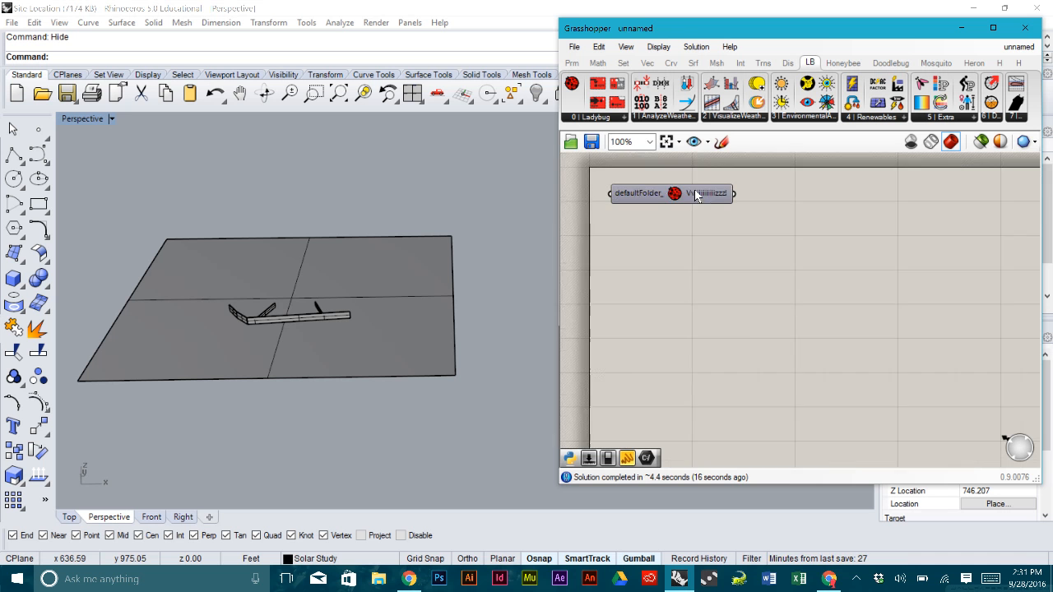
{"action": "scroll", "coordinate": [697, 194], "scroll_direction": "up", "scroll_amount": 1}
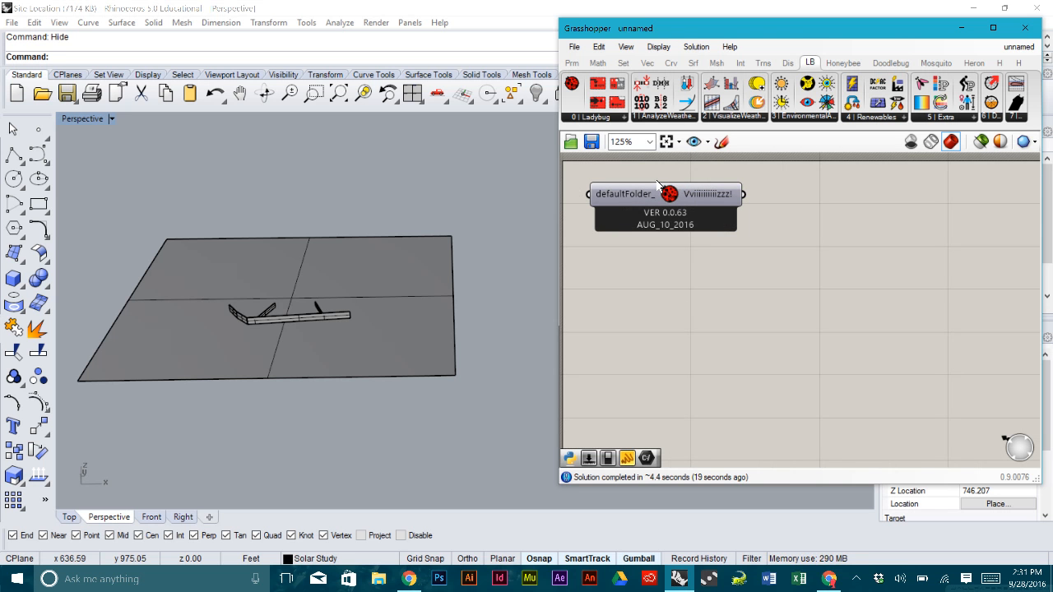
{"action": "scroll", "coordinate": [654, 182], "scroll_direction": "down", "scroll_amount": 2}
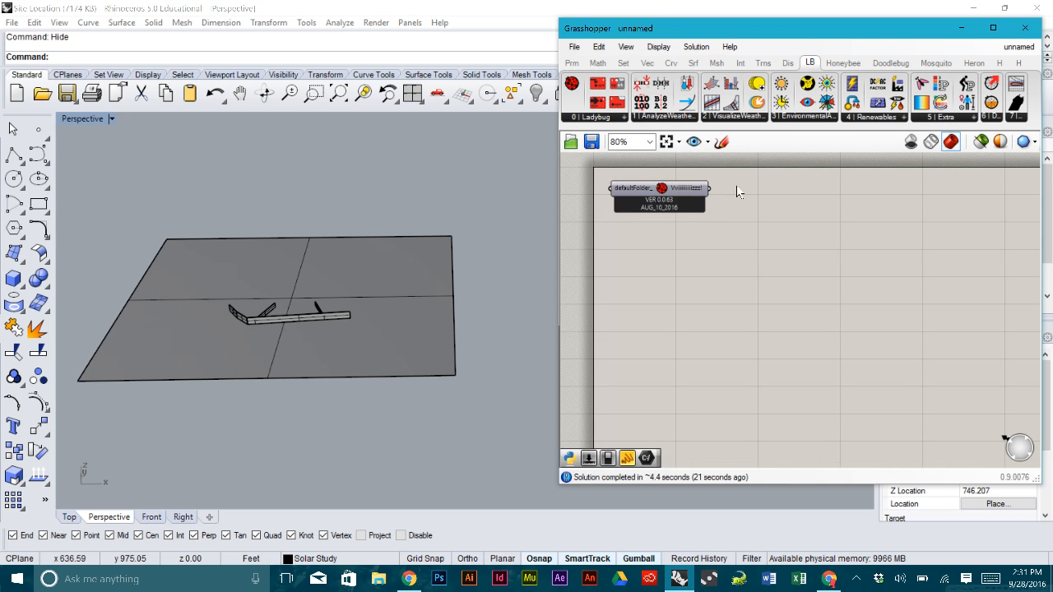
{"action": "left_click_drag", "start_coordinate": [679, 189], "coordinate": [683, 182]}
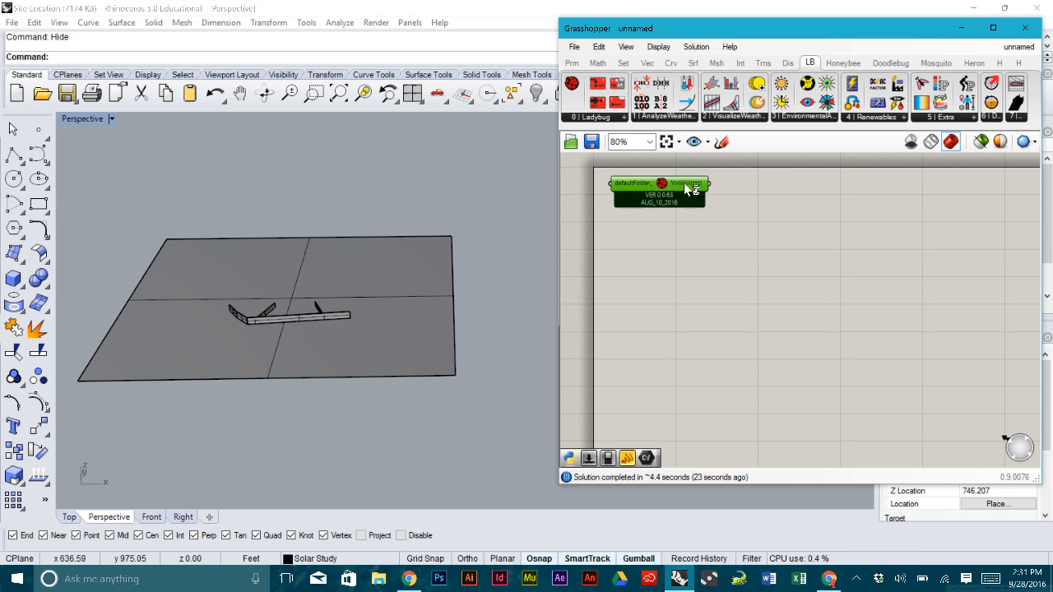
{"action": "left_click", "coordinate": [755, 206]}
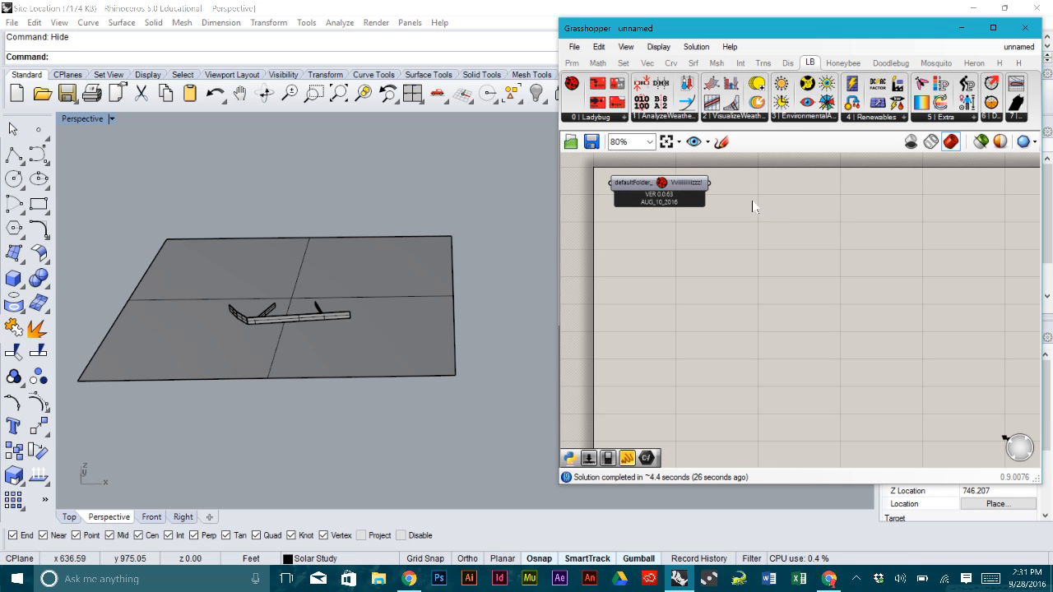
{"action": "left_click_drag", "start_coordinate": [686, 184], "coordinate": [682, 184]}
{"action": "left_click", "coordinate": [743, 203]}
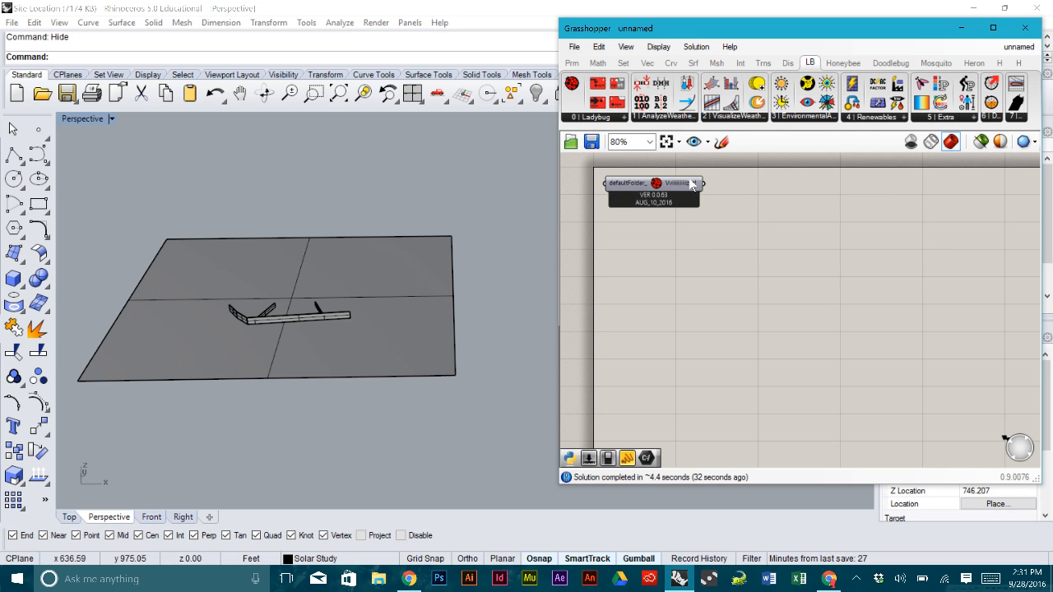
{"action": "left_click", "coordinate": [601, 118]}
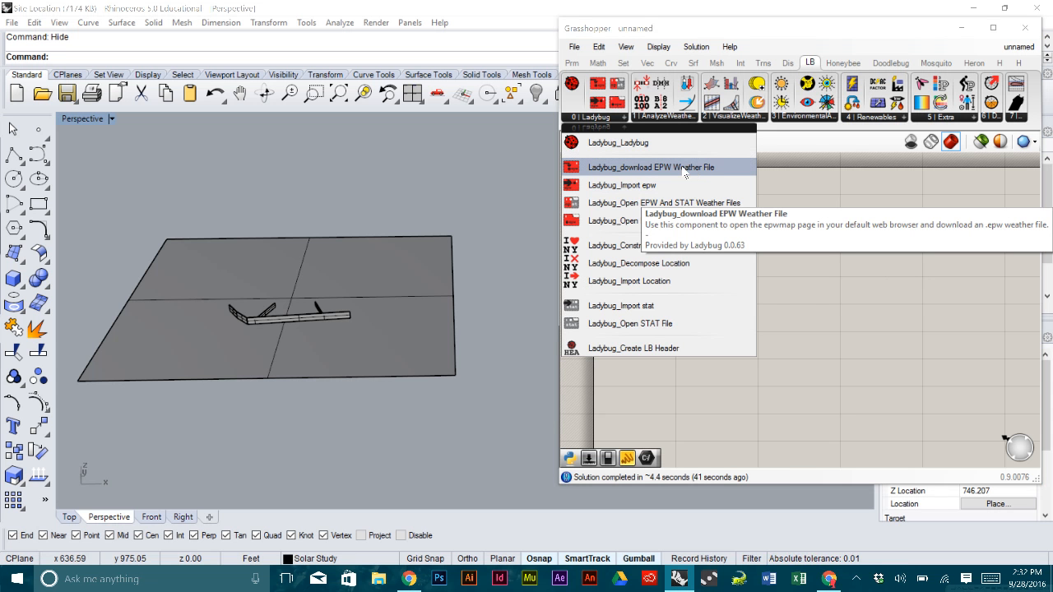
- Place the Ladybug download EPW Weather File component below the Ladybug component
{"action": "left_click", "coordinate": [685, 169]}
{"action": "left_click", "coordinate": [661, 291]}
{"action": "left_click_drag", "start_coordinate": [666, 291], "coordinate": [710, 287]}
{"action": "left_click", "coordinate": [600, 296]}
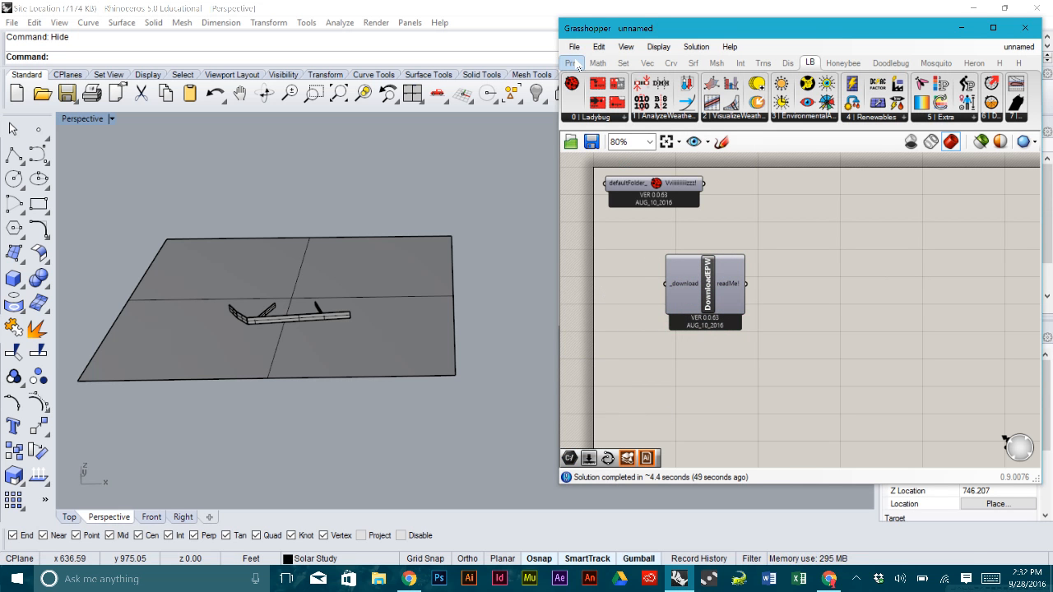
- Wire a Boolean Toggle into _download and set it True to open epwmap
{"action": "left_click", "coordinate": [578, 65]}
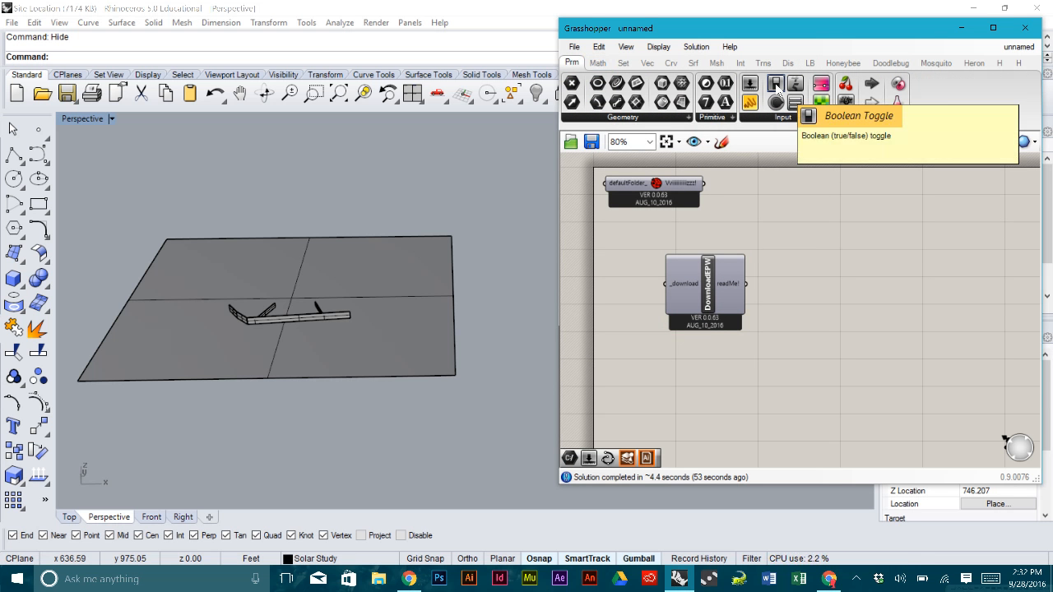
{"action": "left_click", "coordinate": [602, 283]}
{"action": "left_click_drag", "start_coordinate": [631, 284], "coordinate": [663, 283]}
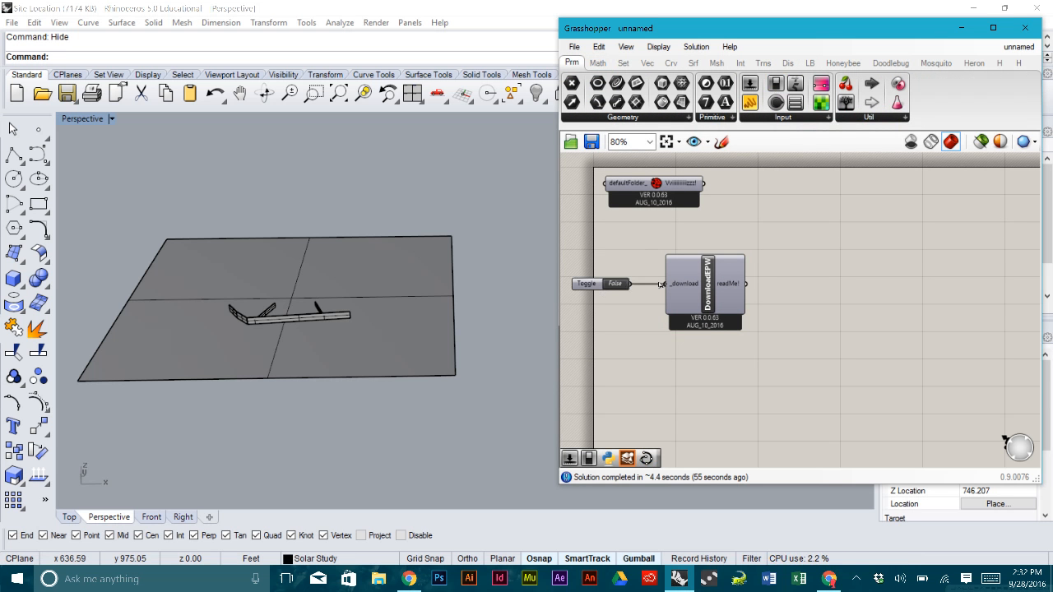
{"action": "double_click", "coordinate": [615, 284]}
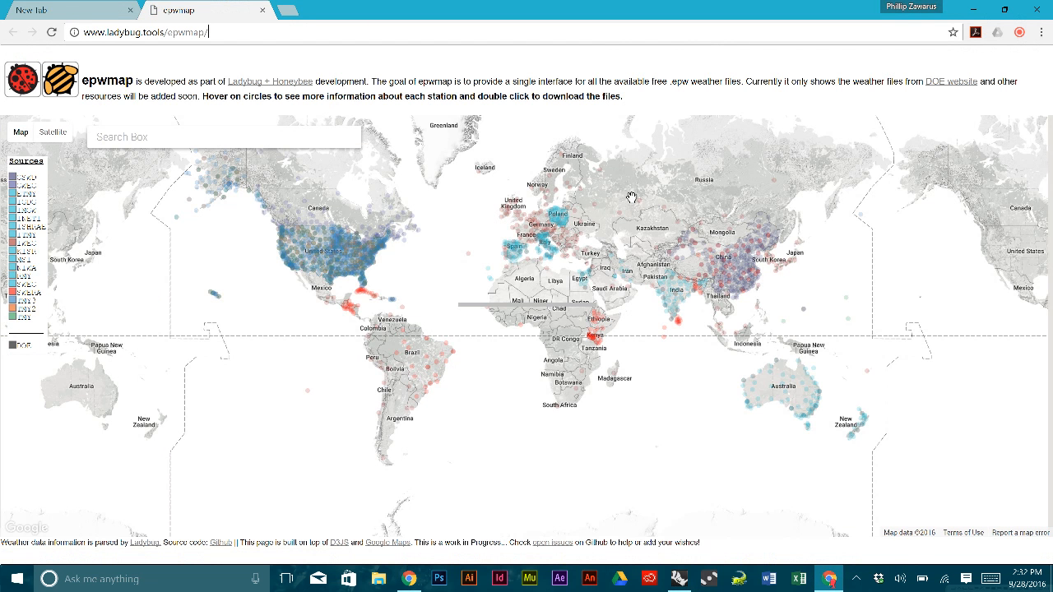
- Pan and zoom the epwmap world map onto the western United States
{"action": "left_click_drag", "start_coordinate": [303, 340], "coordinate": [361, 352]}
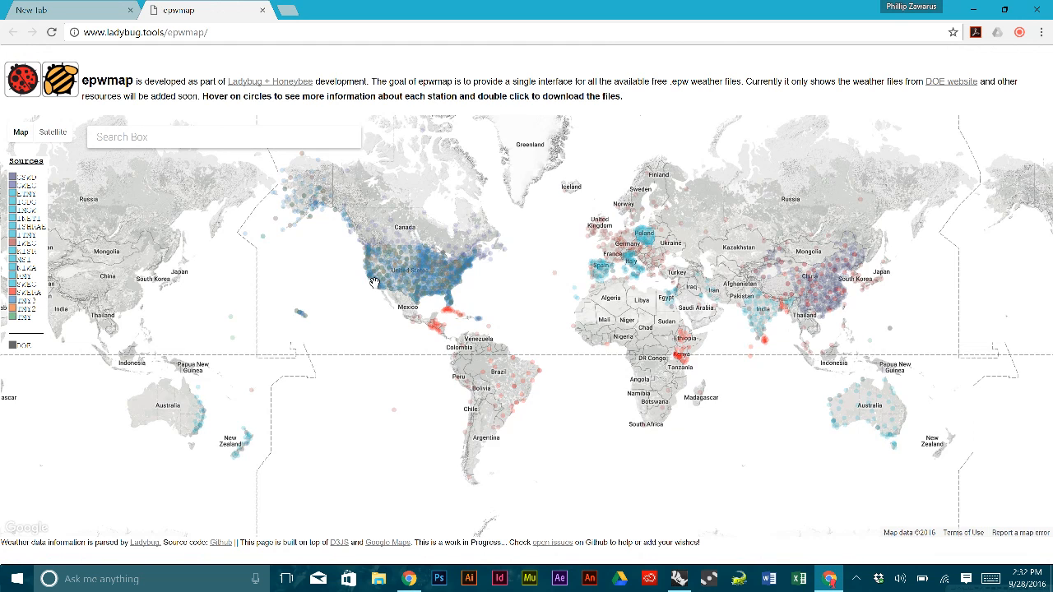
{"action": "scroll", "coordinate": [373, 284], "scroll_direction": "up", "scroll_amount": 1}
{"action": "scroll", "coordinate": [375, 247], "scroll_direction": "up", "scroll_amount": 1}
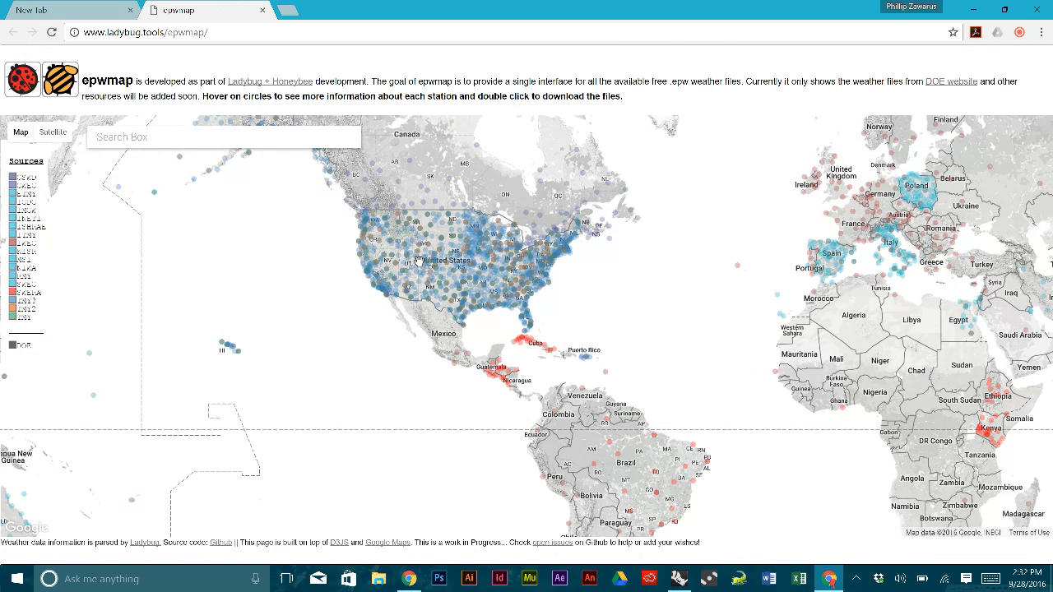
{"action": "scroll", "coordinate": [417, 257], "scroll_direction": "up", "scroll_amount": 2}
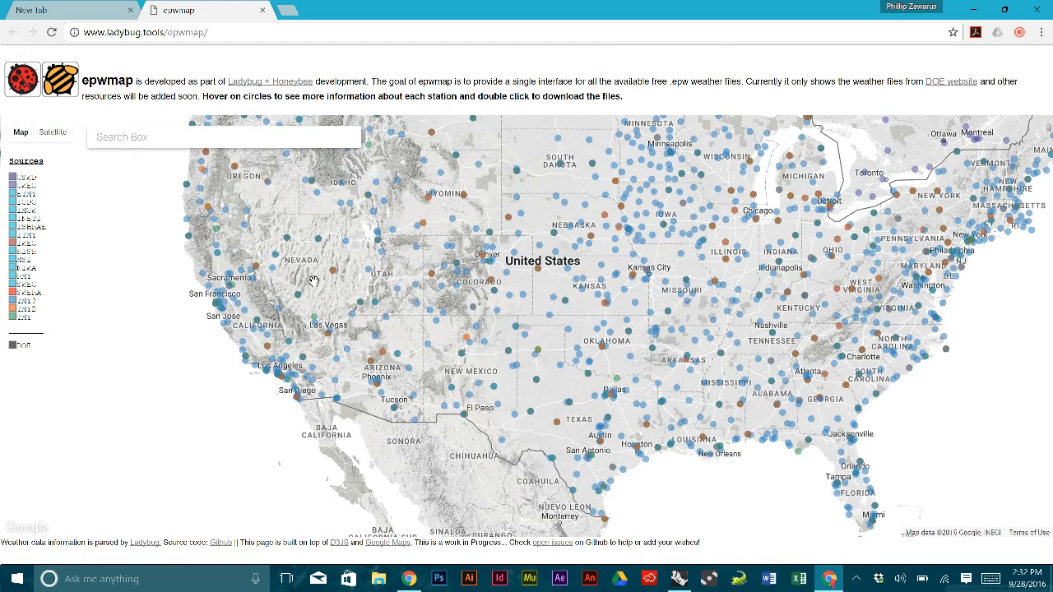
{"action": "left_click_drag", "start_coordinate": [320, 276], "coordinate": [407, 238]}
{"action": "scroll", "coordinate": [398, 293], "scroll_direction": "up", "scroll_amount": 2}
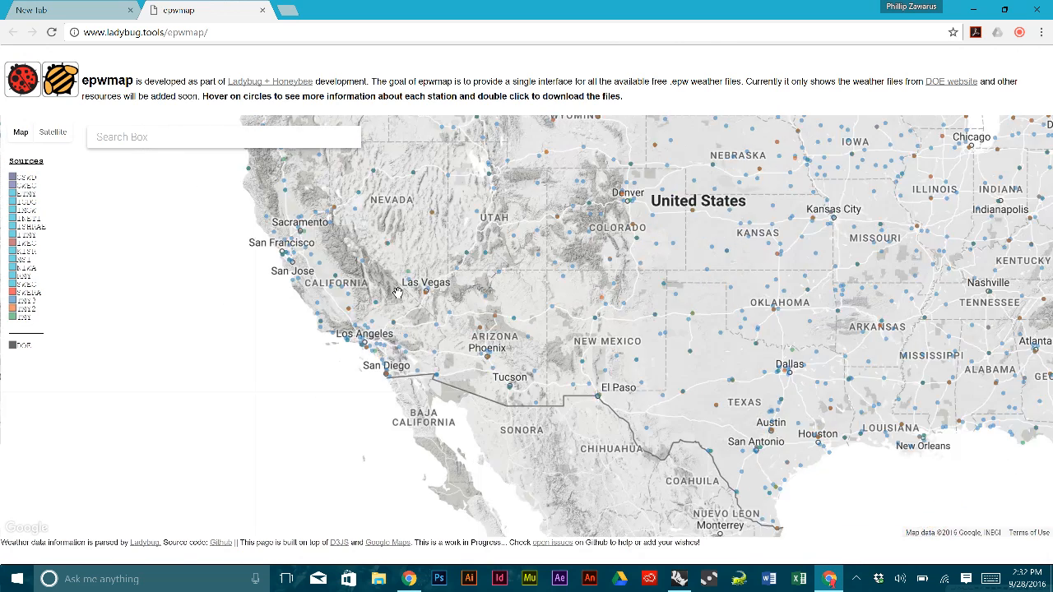
{"action": "scroll", "coordinate": [449, 285], "scroll_direction": "up", "scroll_amount": 3}
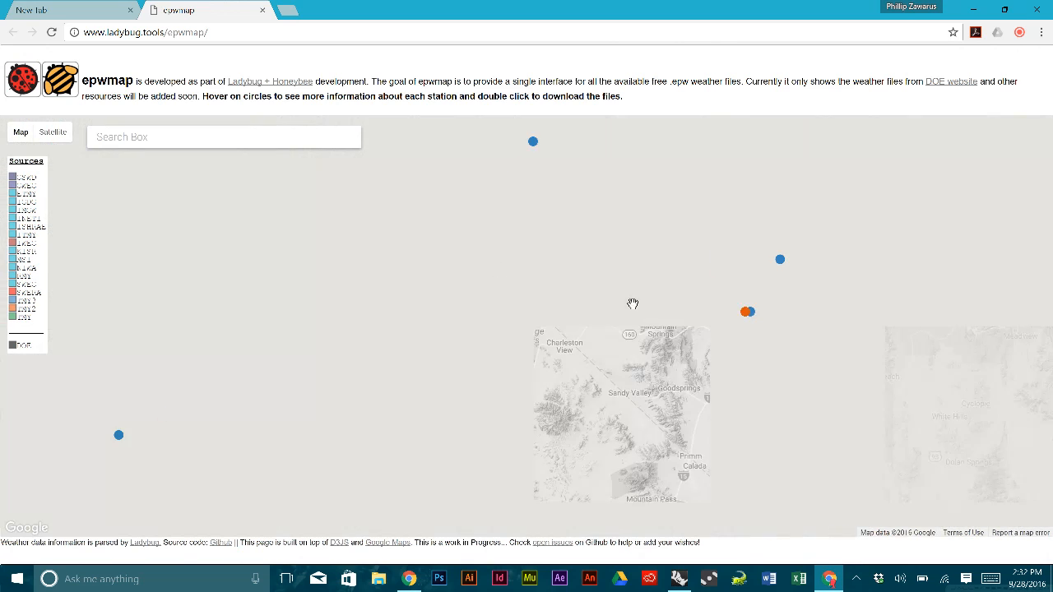
- Zoom in and centre the map on Las Vegas's McCarran airport stations
{"action": "left_click_drag", "start_coordinate": [593, 303], "coordinate": [507, 305]}
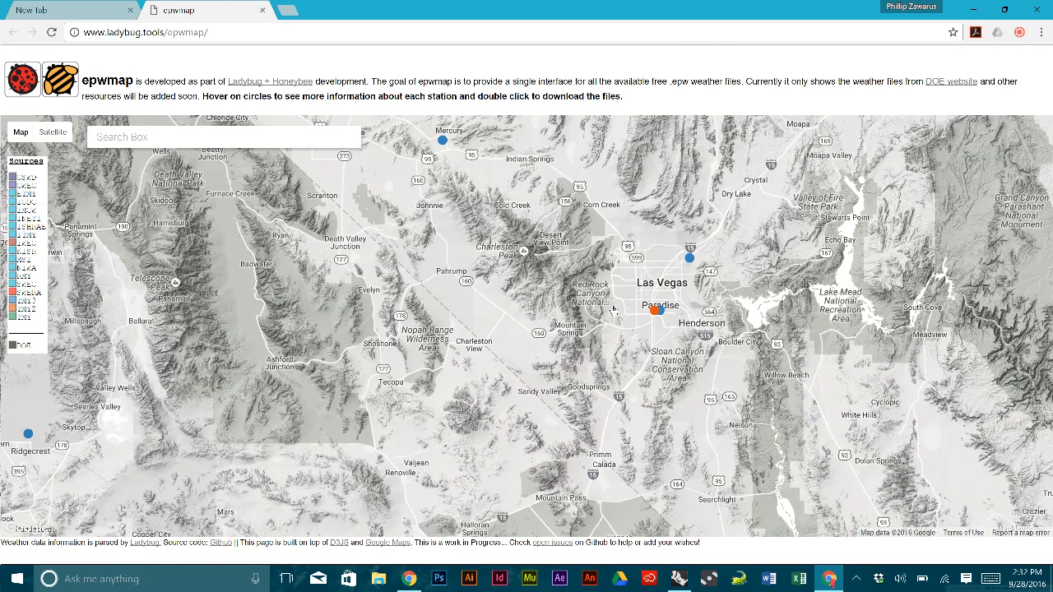
{"action": "scroll", "coordinate": [733, 323], "scroll_direction": "up", "scroll_amount": 1}
{"action": "scroll", "coordinate": [733, 323], "scroll_direction": "up", "scroll_amount": 1}
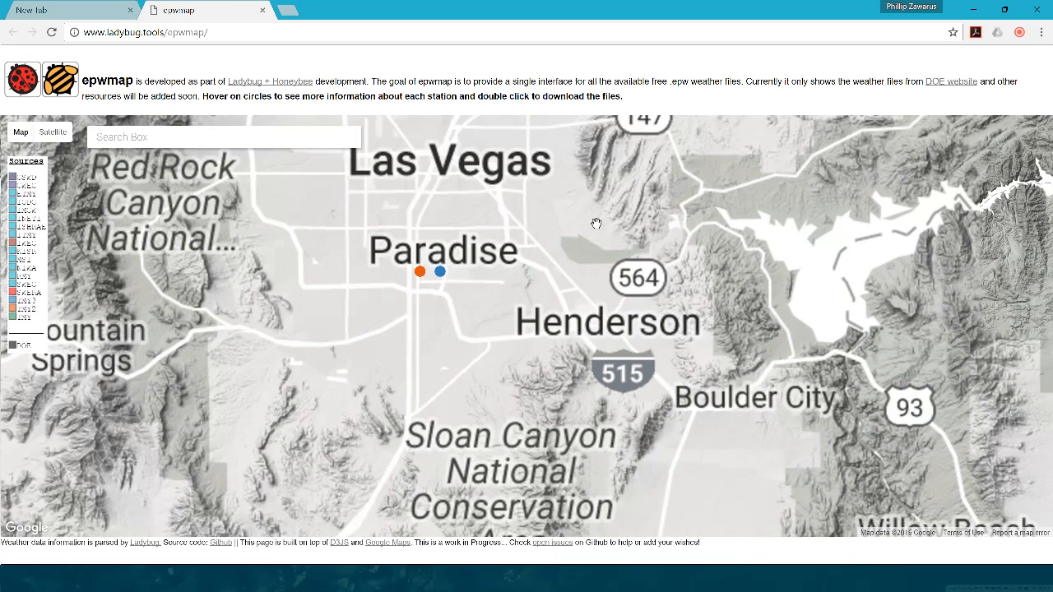
{"action": "left_click_drag", "start_coordinate": [602, 251], "coordinate": [636, 315]}
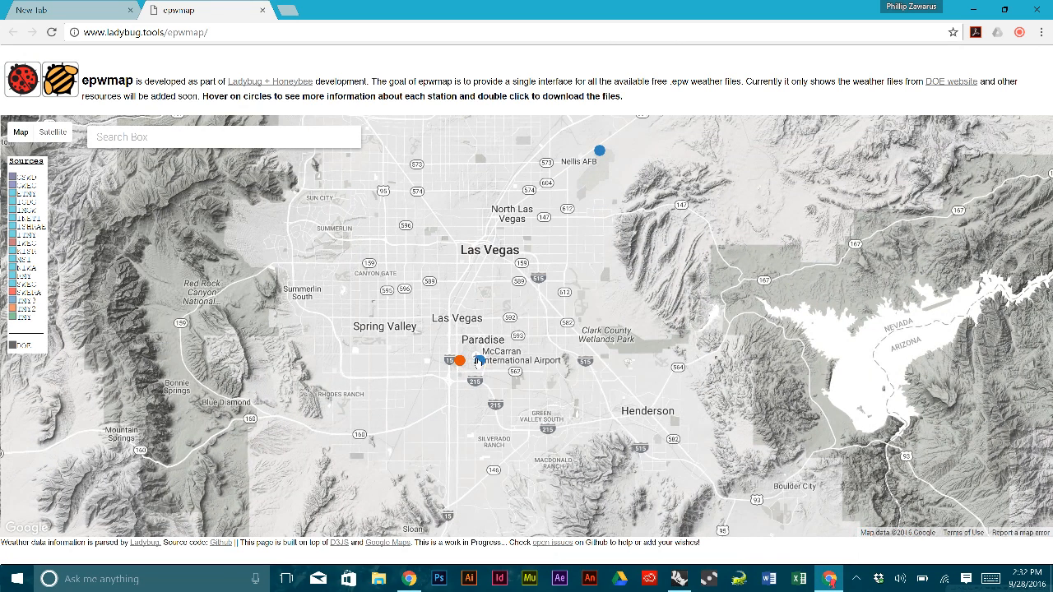
{"action": "left_click_drag", "start_coordinate": [553, 263], "coordinate": [562, 273]}
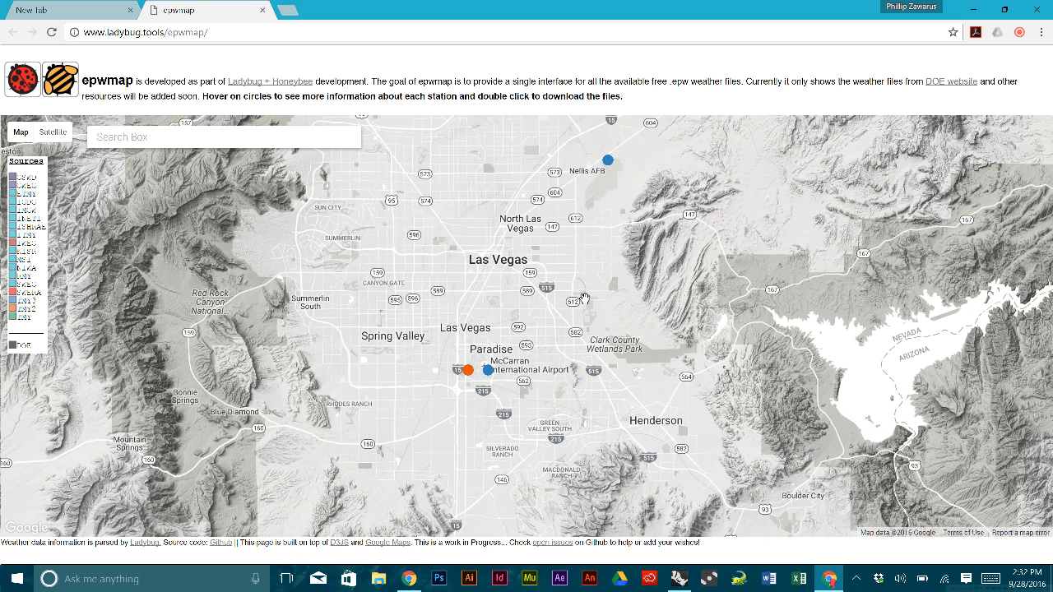
{"action": "left_click_drag", "start_coordinate": [584, 298], "coordinate": [593, 312]}
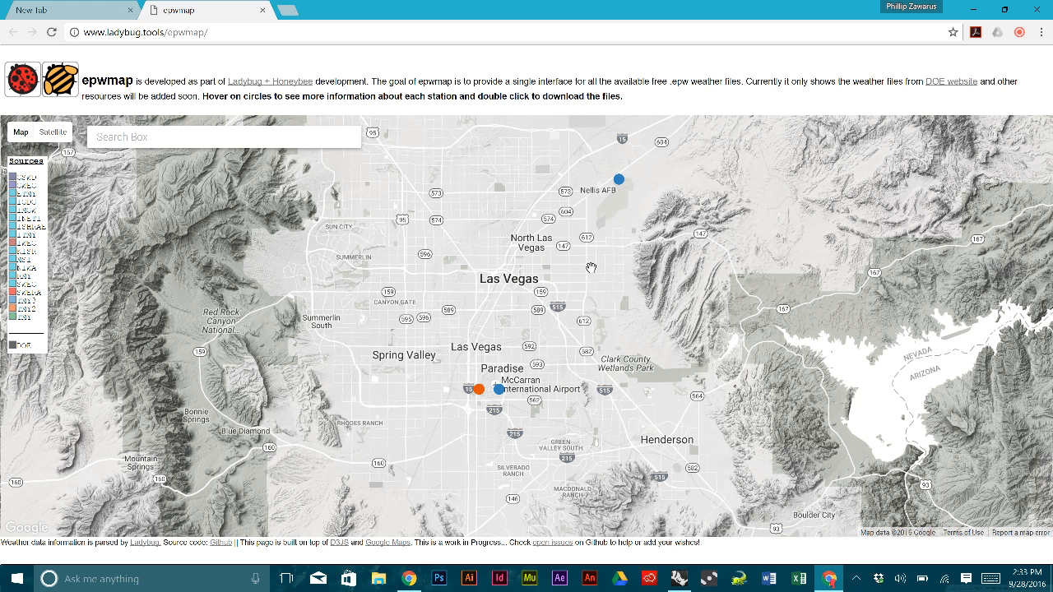
{"action": "left_click_drag", "start_coordinate": [589, 268], "coordinate": [593, 270]}
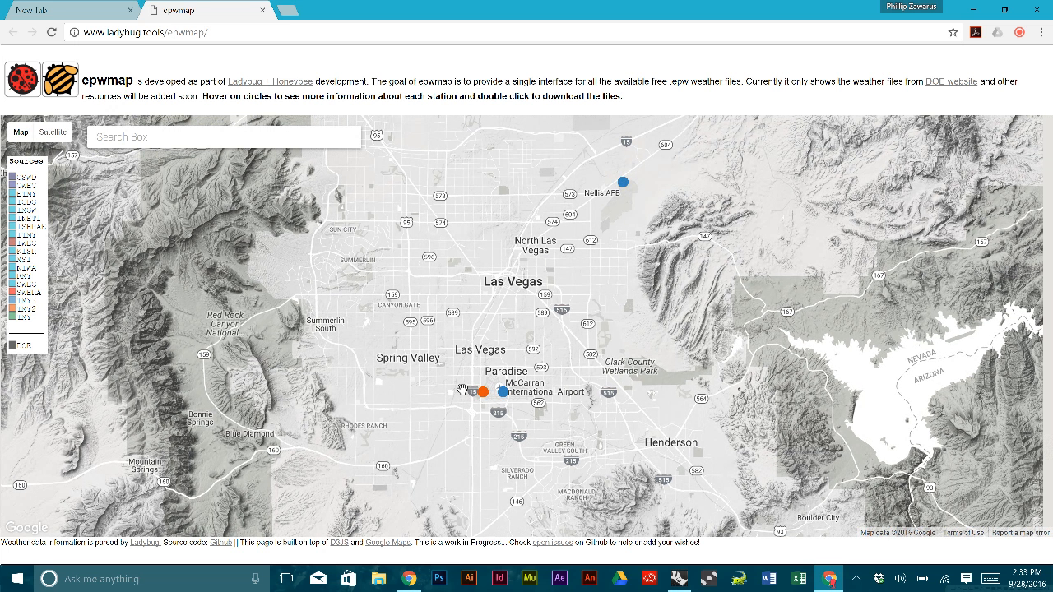
{"action": "left_click_drag", "start_coordinate": [508, 264], "coordinate": [534, 278]}
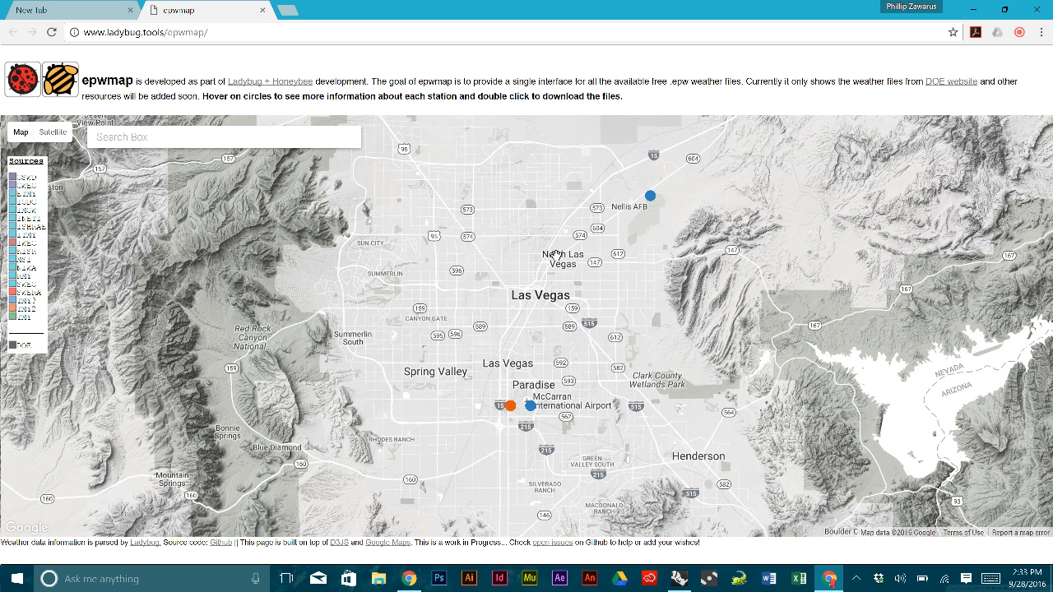
- Download the McCarran airport TMY3 weather zip and dismiss the download bar
{"action": "mouse_move", "coordinate": [530, 406]}
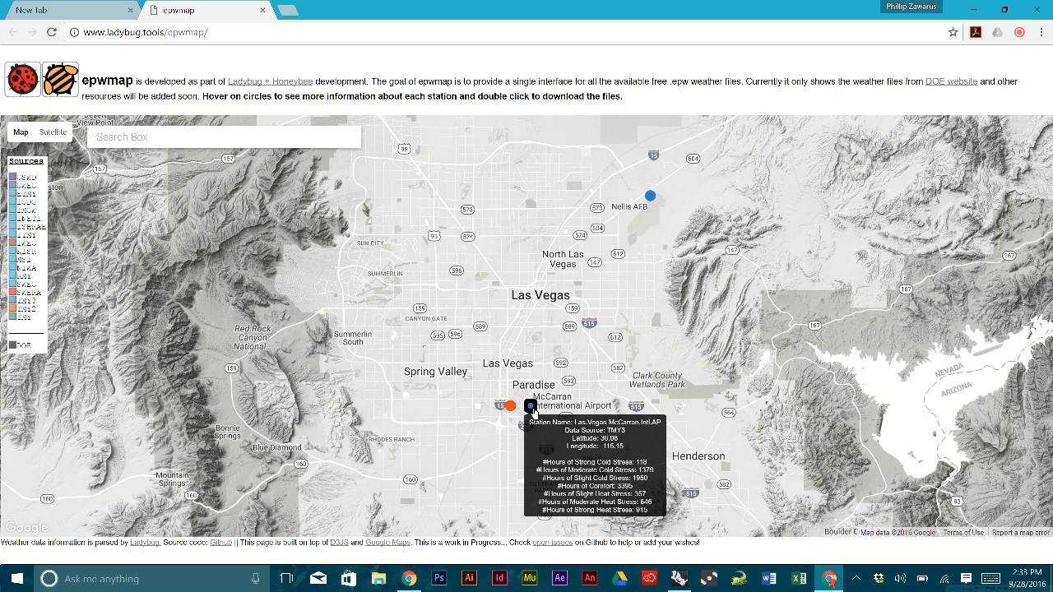
{"action": "double_click", "coordinate": [532, 410]}
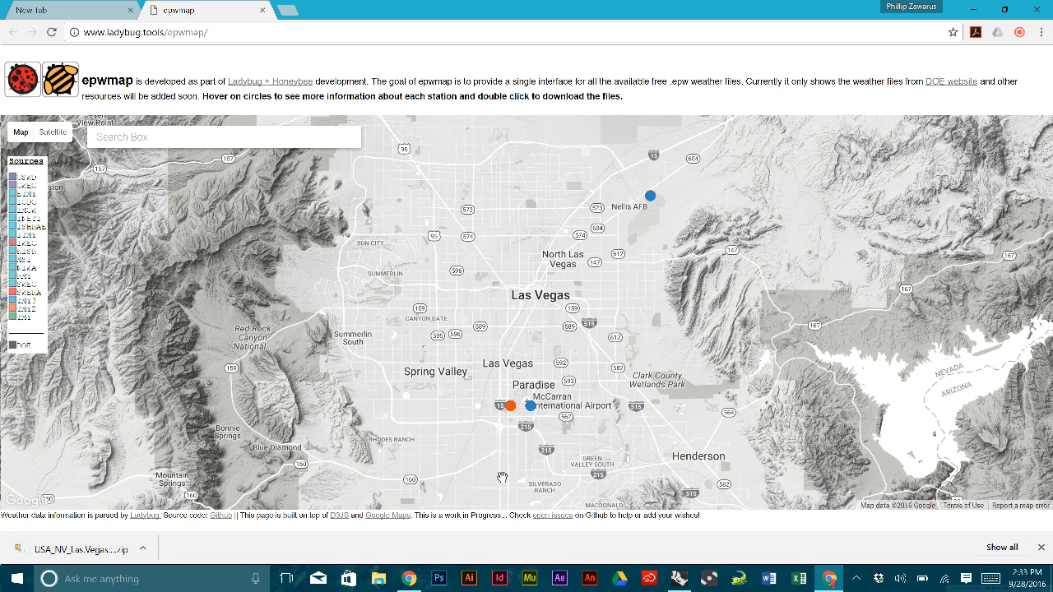
{"action": "left_click", "coordinate": [1041, 548]}
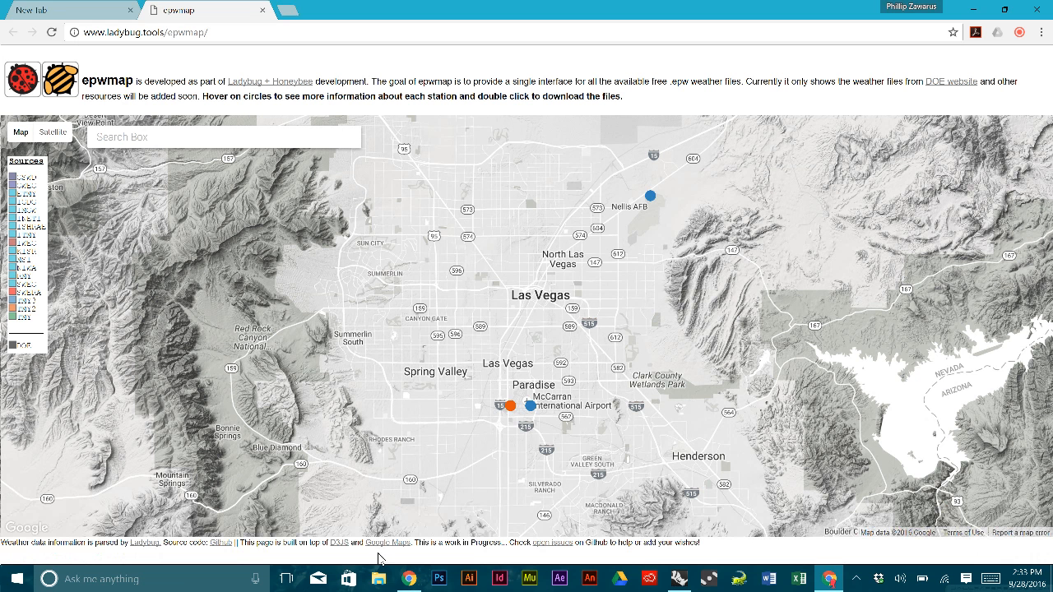
- Extract the Las Vegas weather zip in Climate Workshop, then close epwmap and minimize Chrome
{"action": "left_click", "coordinate": [376, 580]}
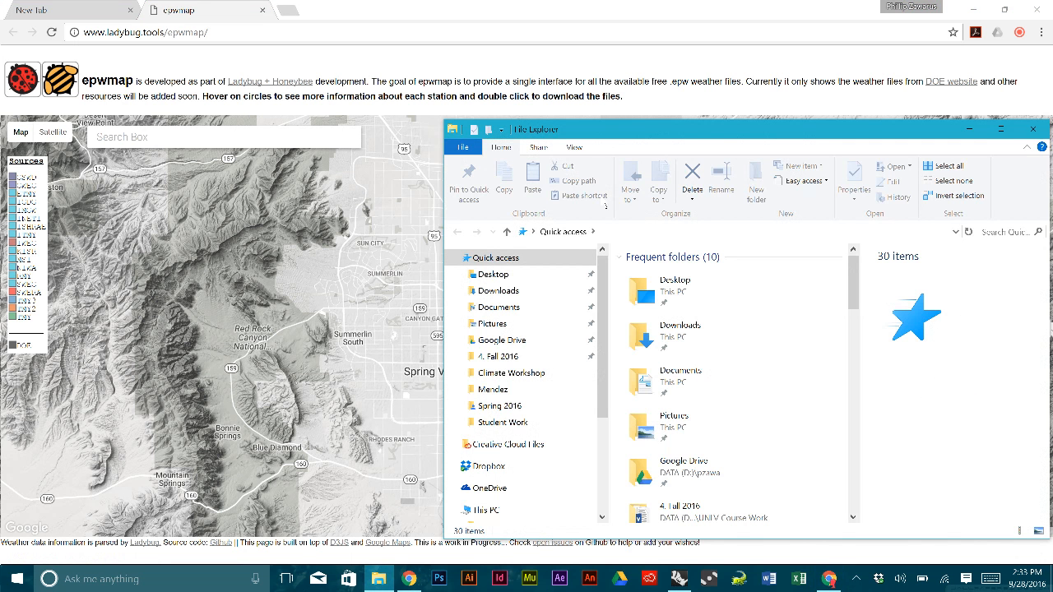
{"action": "left_click", "coordinate": [551, 375]}
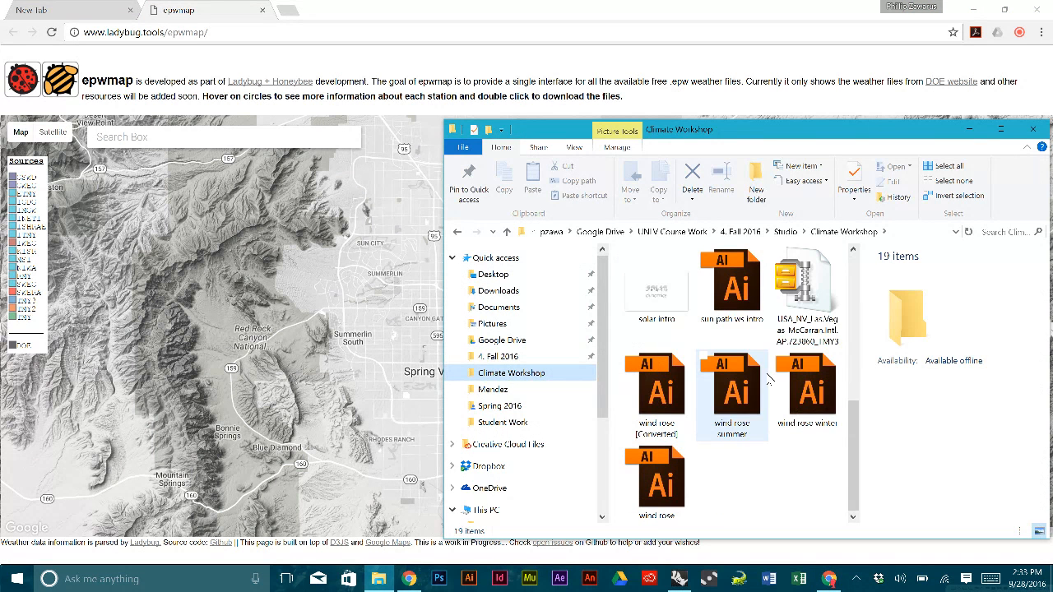
{"action": "left_click", "coordinate": [834, 286]}
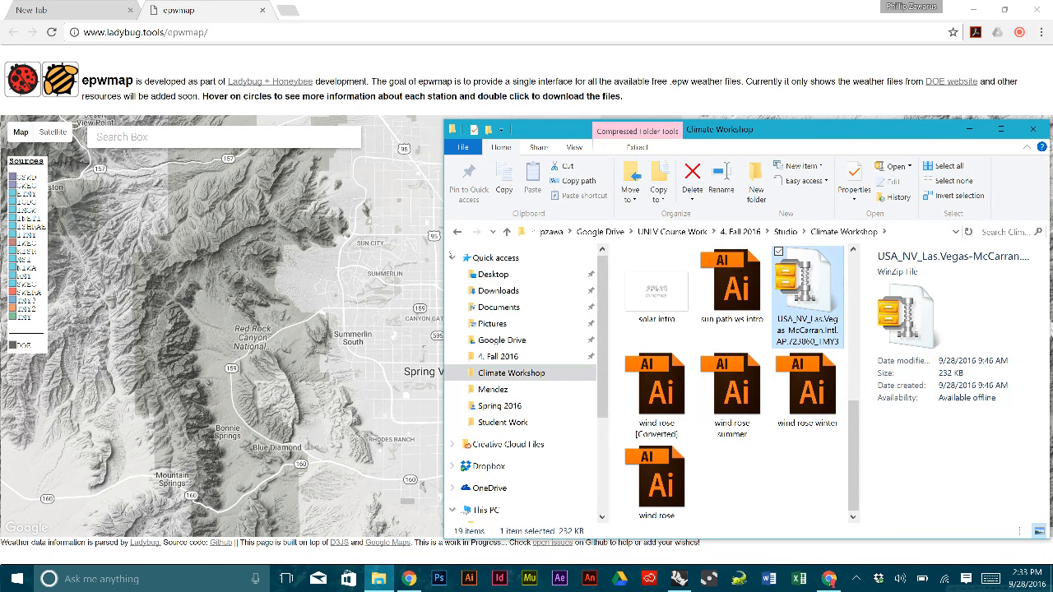
{"action": "left_click_drag", "start_coordinate": [442, 240], "coordinate": [228, 240]}
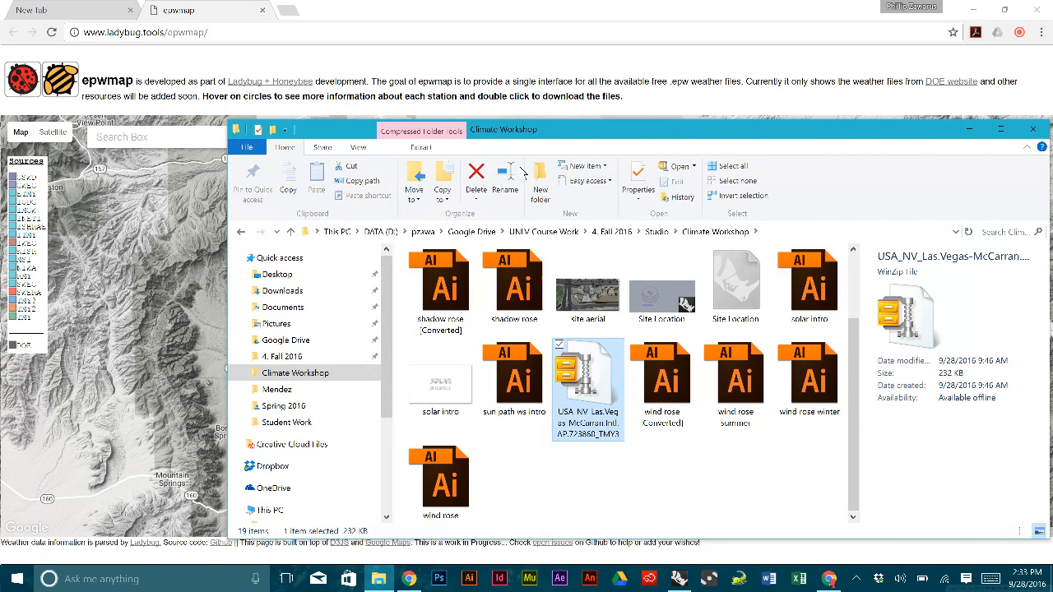
{"action": "left_click", "coordinate": [420, 148]}
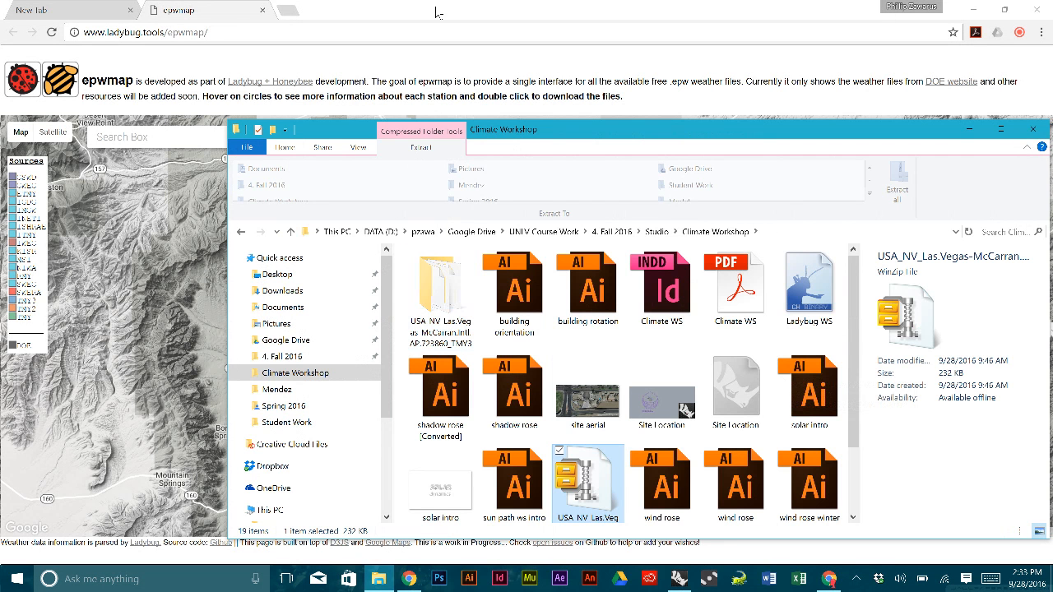
{"action": "left_click", "coordinate": [262, 10]}
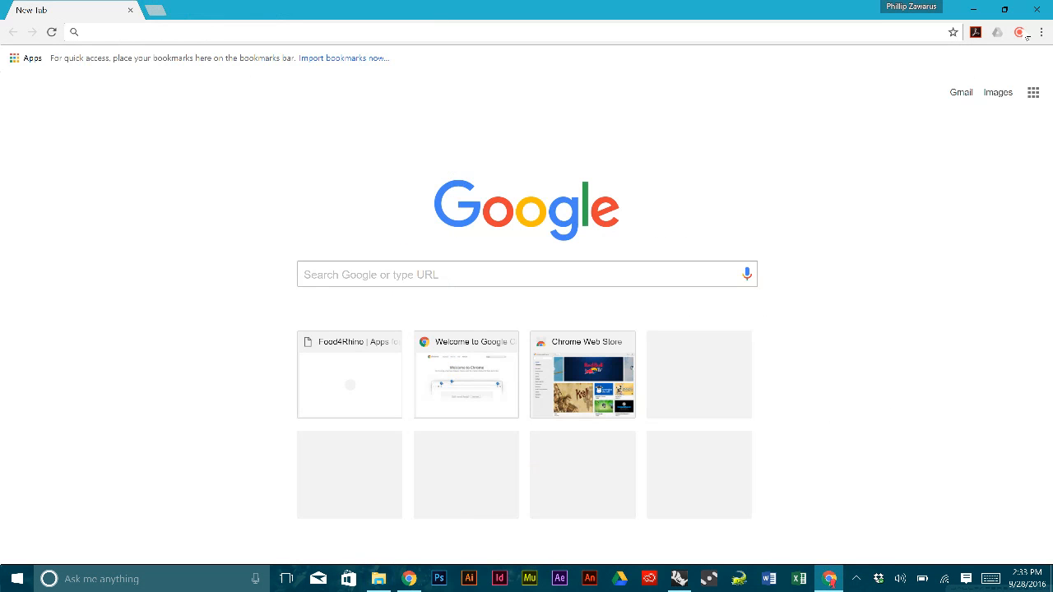
{"action": "left_click", "coordinate": [973, 9]}
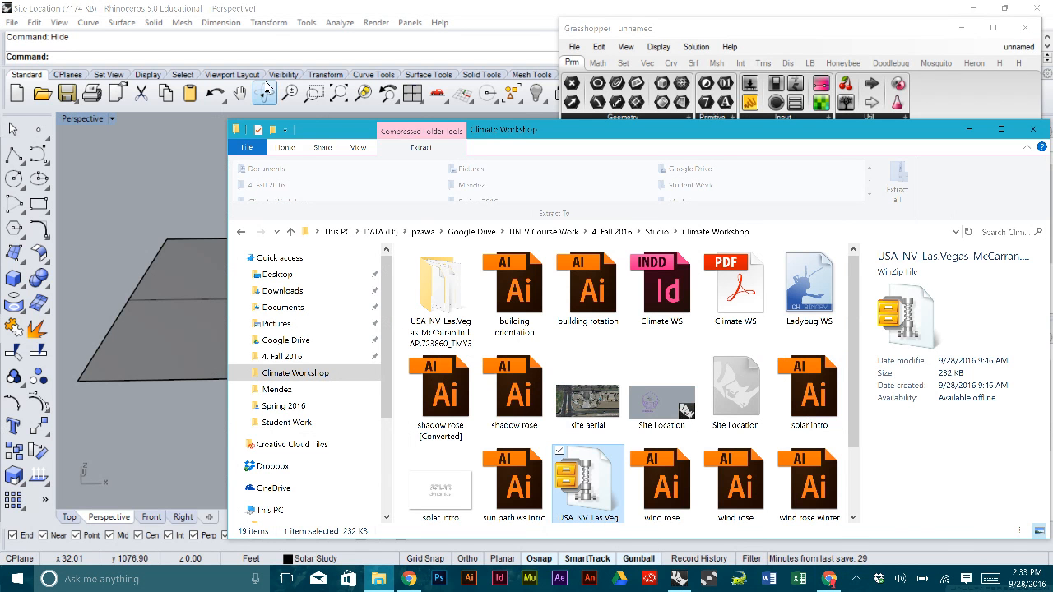
- Delete the Toggle and DownloadEPW components
{"action": "left_click", "coordinate": [192, 183]}
{"action": "left_click_drag", "start_coordinate": [808, 356], "coordinate": [590, 265]}
{"action": "key", "text": "Delete"}
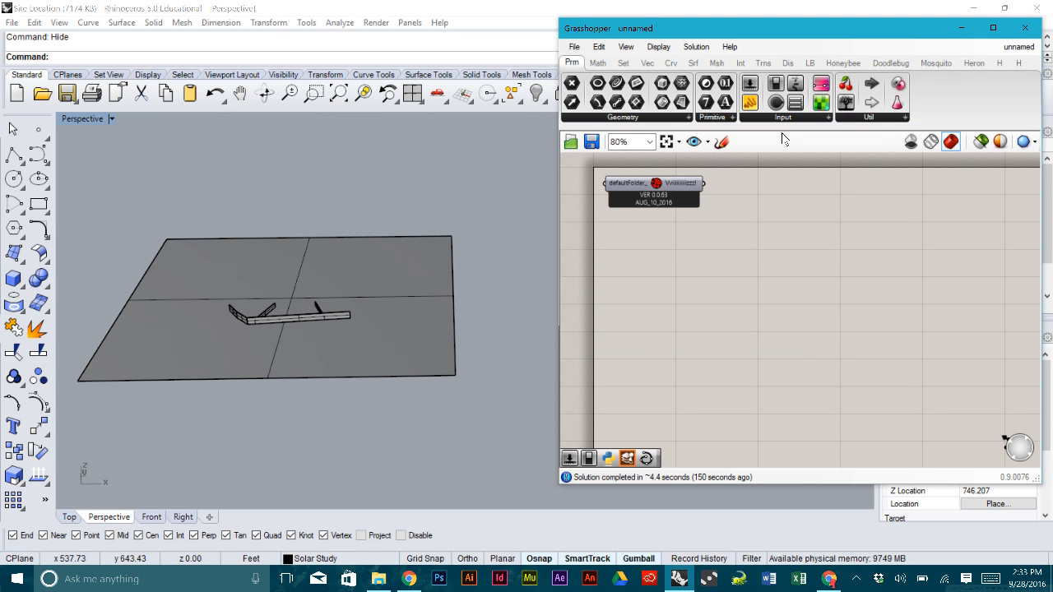
- Place the Ladybug_Ladybug and importEPW components on the canvas
{"action": "left_click", "coordinate": [809, 63]}
{"action": "left_click", "coordinate": [617, 121]}
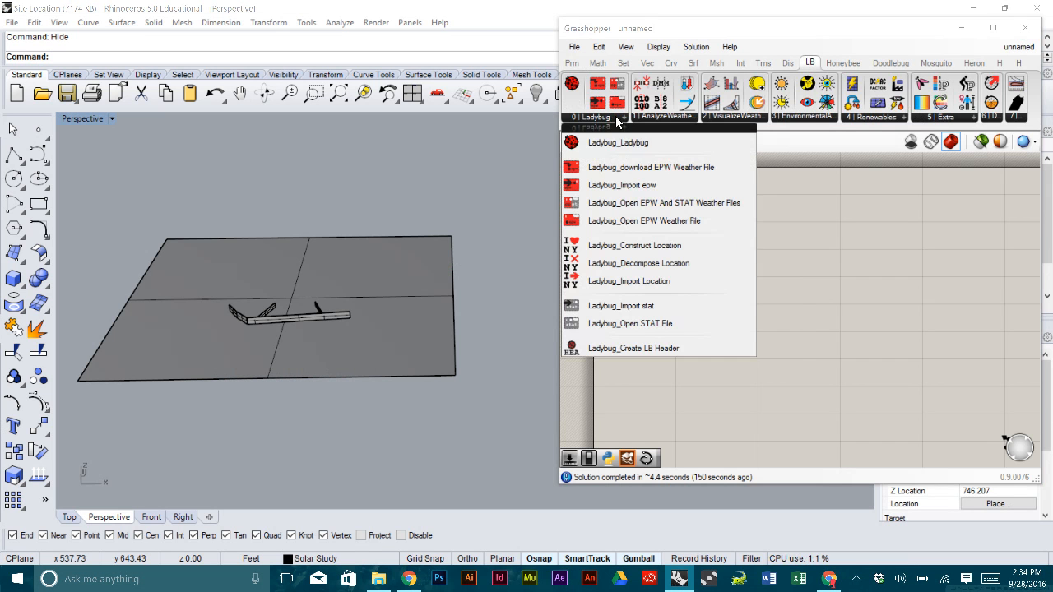
{"action": "left_click_drag", "start_coordinate": [618, 143], "coordinate": [649, 195]}
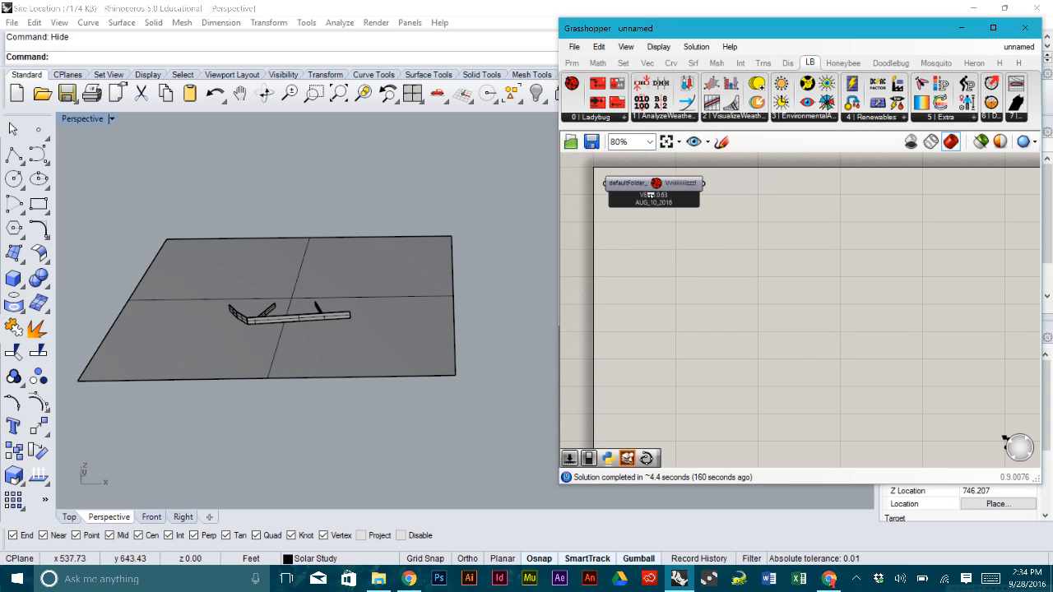
{"action": "left_click_drag", "start_coordinate": [690, 282], "coordinate": [783, 315]}
{"action": "left_click", "coordinate": [638, 302]}
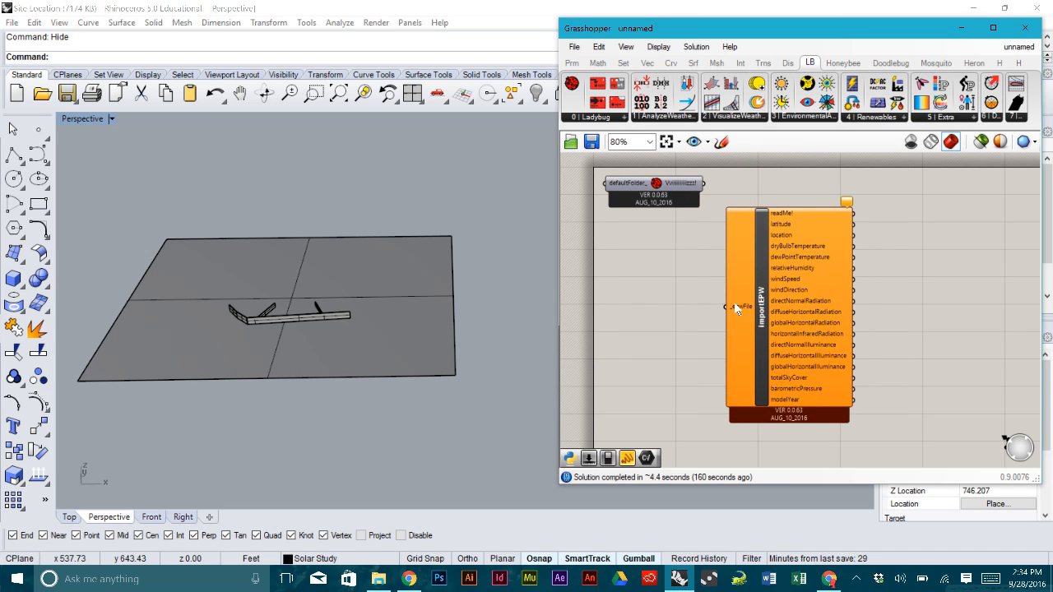
- Add a File Path parameter from Params > Primitive wired into importEPW's _epwFile
{"action": "left_click", "coordinate": [576, 63]}
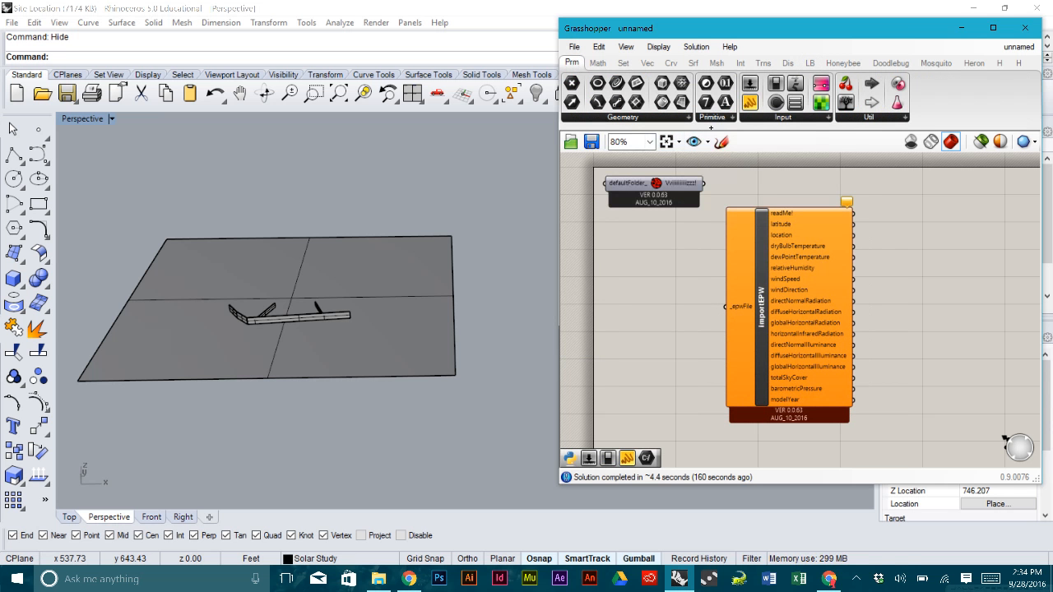
{"action": "left_click", "coordinate": [714, 120]}
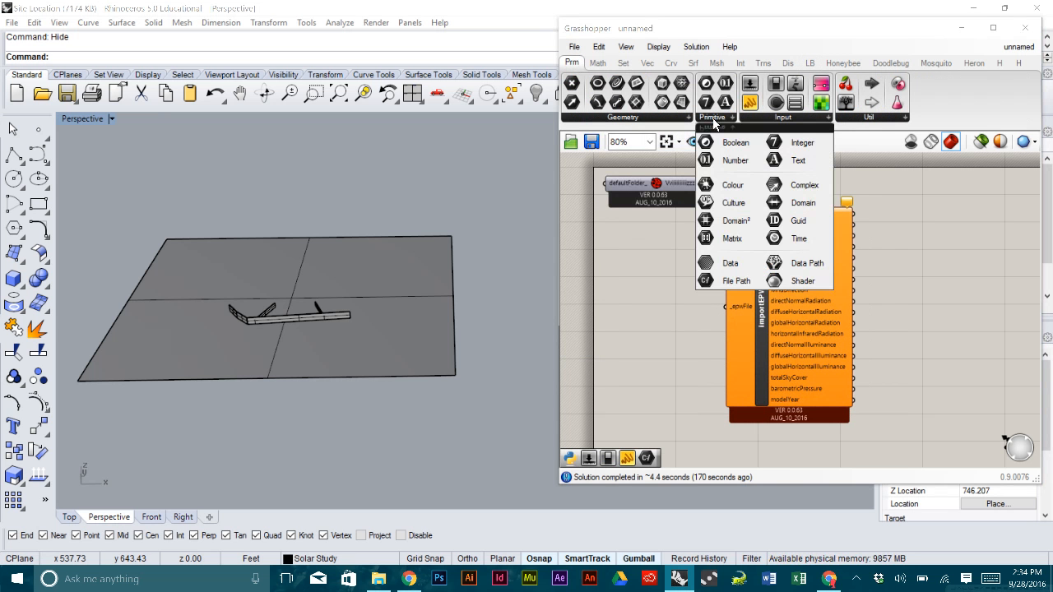
{"action": "left_click", "coordinate": [736, 280]}
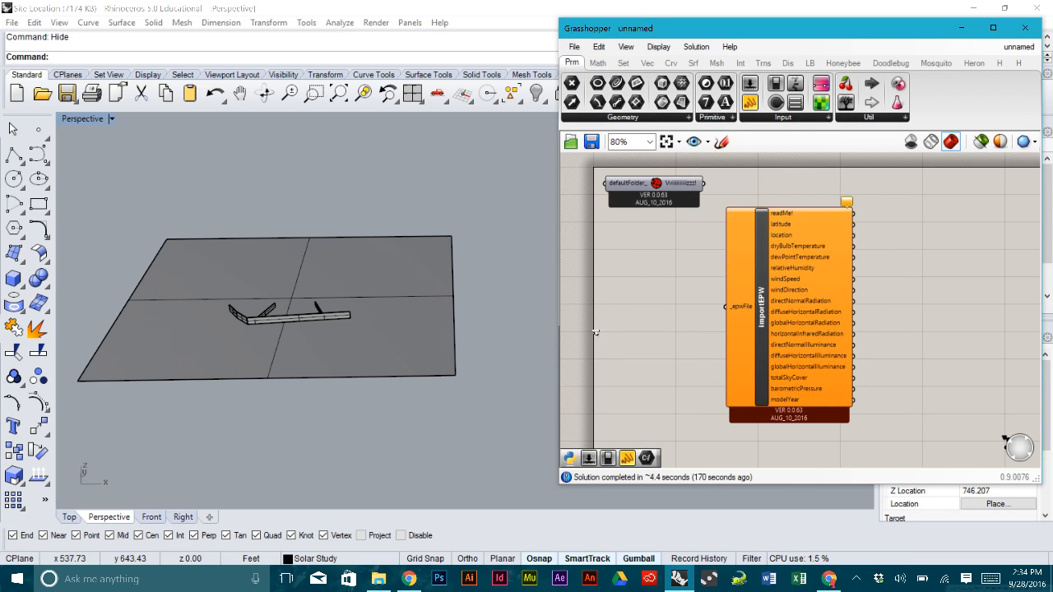
{"action": "left_click", "coordinate": [624, 324]}
{"action": "left_click_drag", "start_coordinate": [634, 319], "coordinate": [725, 307]}
{"action": "left_click_drag", "start_coordinate": [615, 323], "coordinate": [640, 315]}
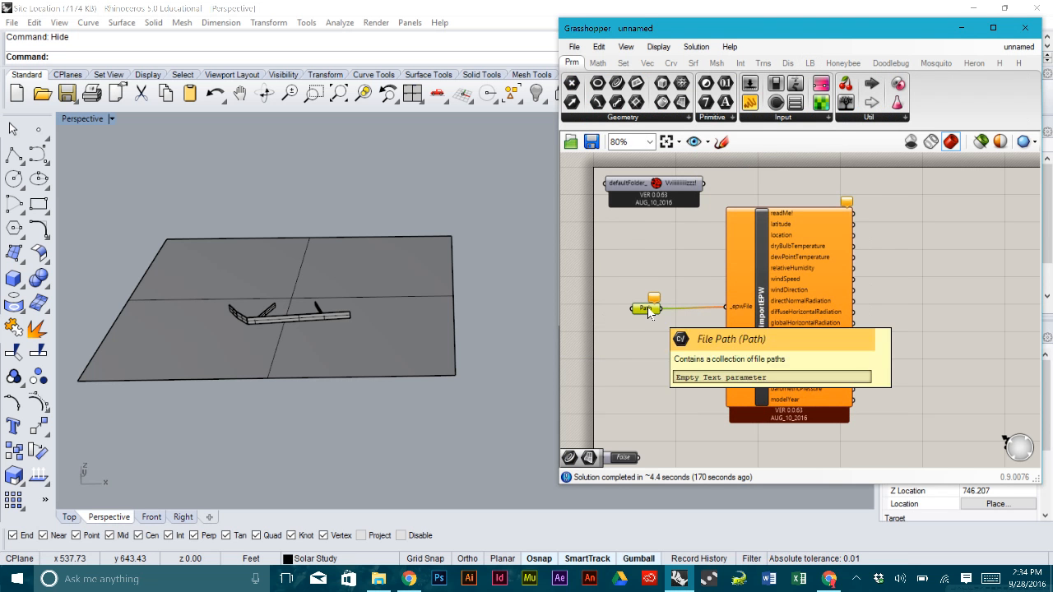
- Use Set One File Path to load the Las Vegas McCarran TMY3 .epw file
{"action": "right_click", "coordinate": [644, 315]}
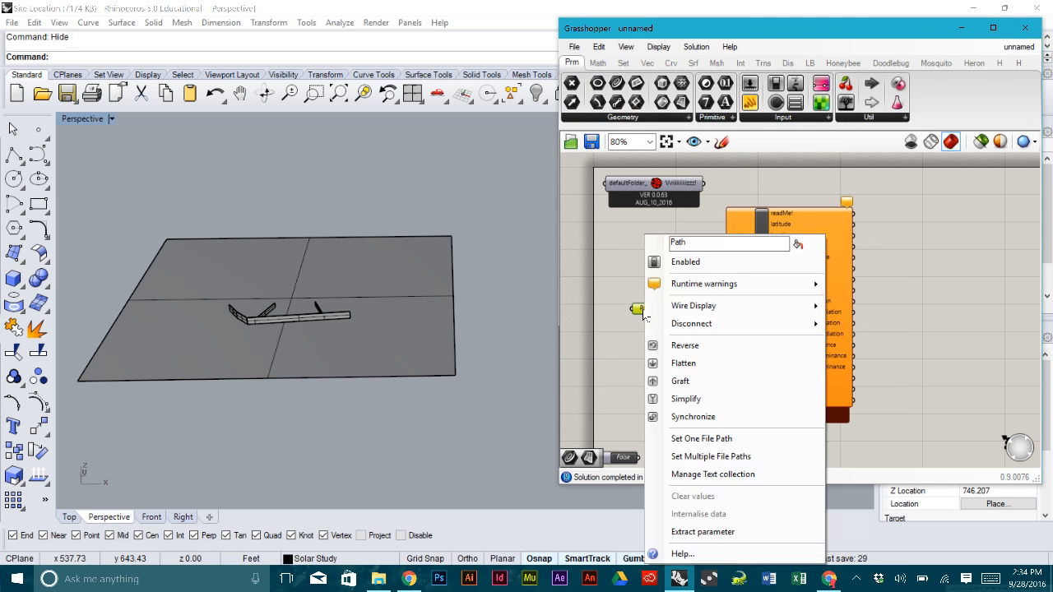
{"action": "left_click", "coordinate": [715, 441]}
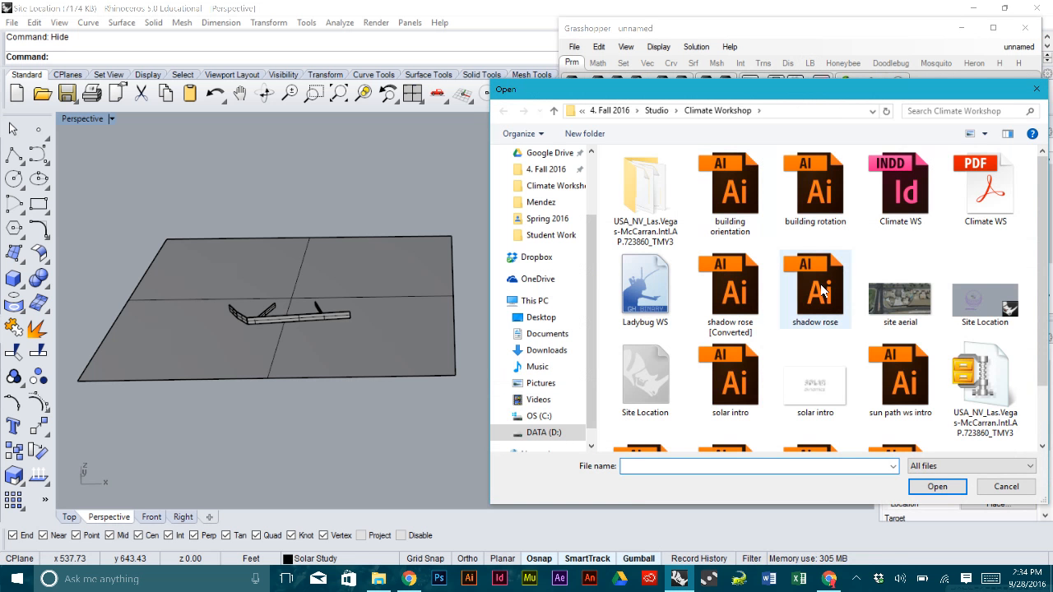
{"action": "left_click_drag", "start_coordinate": [673, 94], "coordinate": [618, 73]}
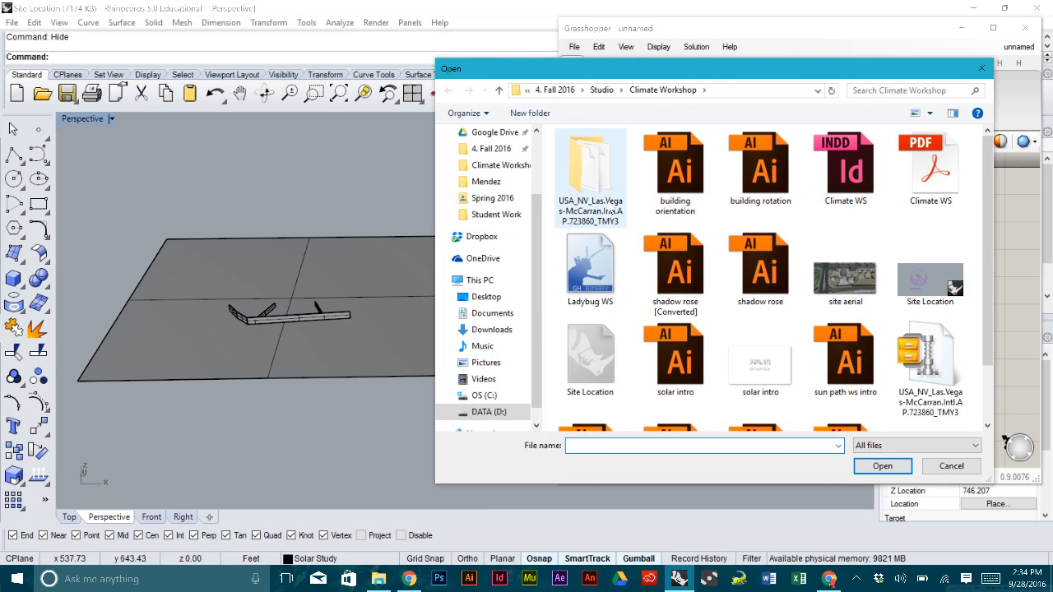
{"action": "double_click", "coordinate": [573, 174]}
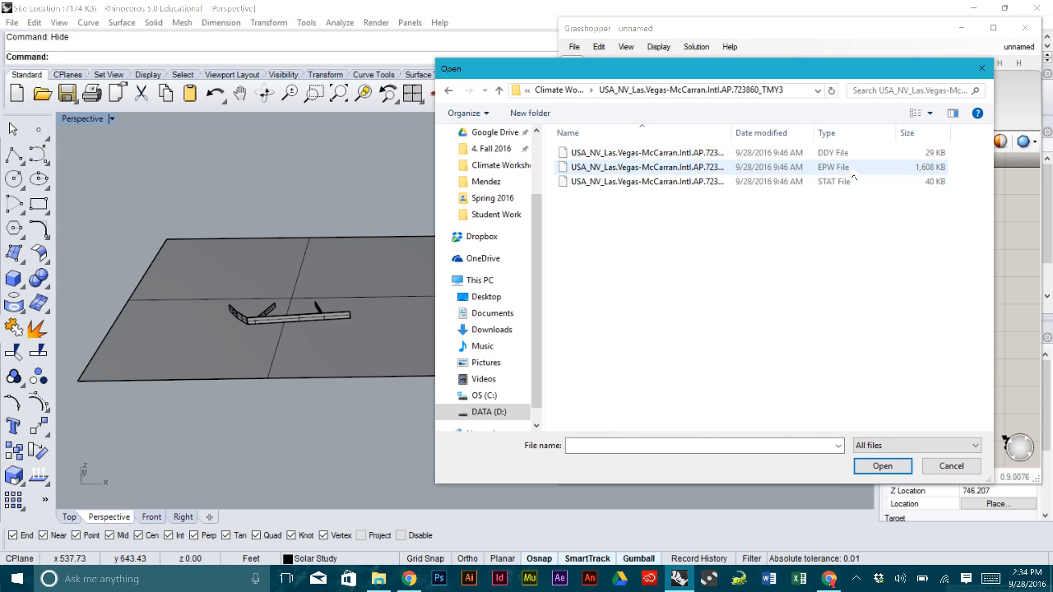
{"action": "left_click", "coordinate": [837, 169]}
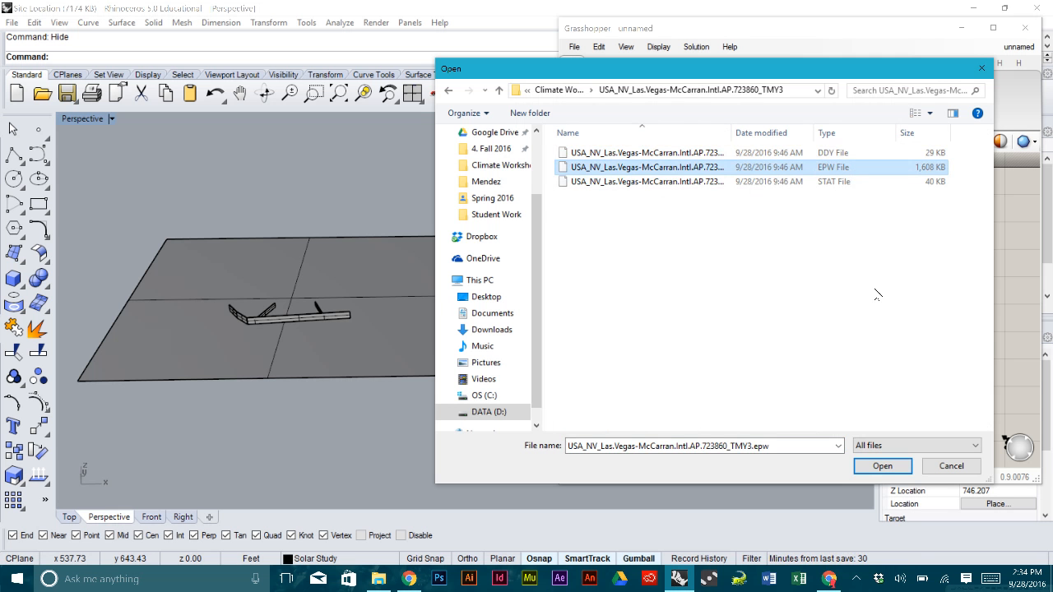
{"action": "left_click", "coordinate": [881, 467]}
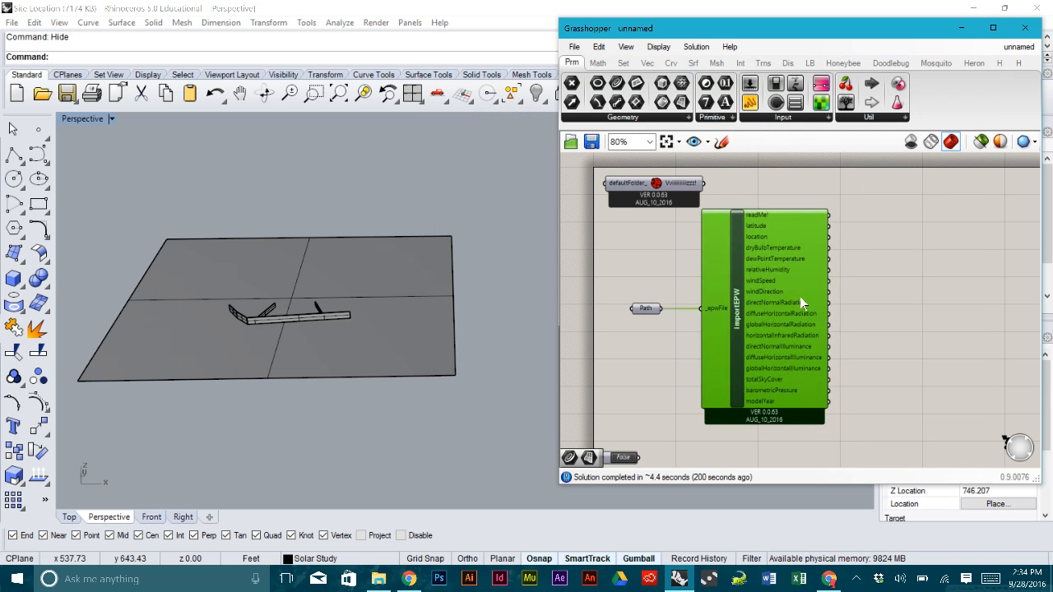
- Zoom in to inspect importEPW's weather outputs such as location and dryBulbTemperature
{"action": "scroll", "coordinate": [826, 256], "scroll_direction": "up", "scroll_amount": 2}
{"action": "scroll", "coordinate": [886, 359], "scroll_direction": "up", "scroll_amount": 1}
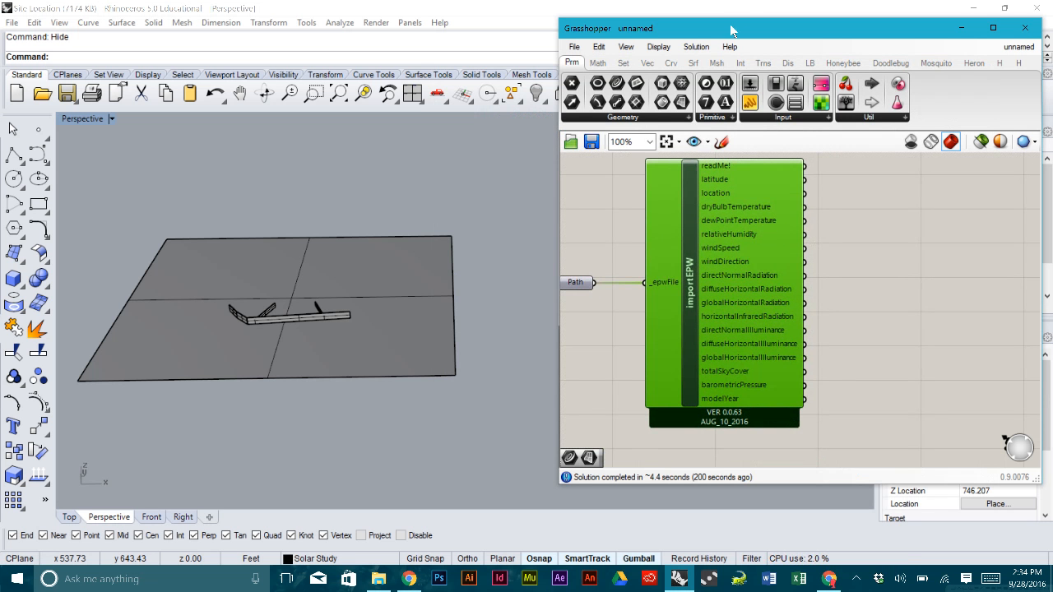
{"action": "mouse_move", "coordinate": [761, 203]}
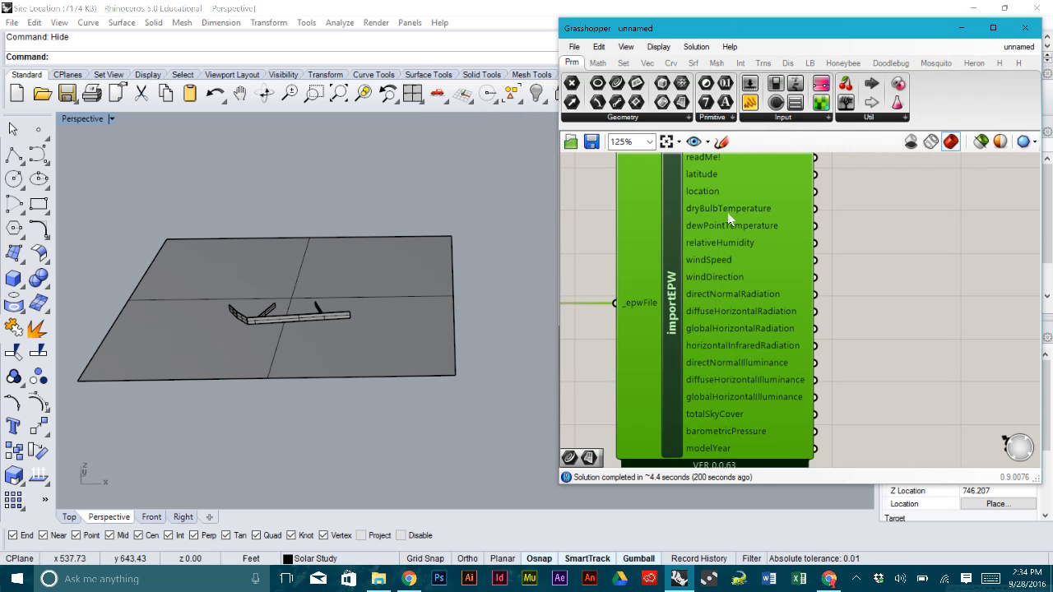
{"action": "scroll", "coordinate": [727, 261], "scroll_direction": "down", "scroll_amount": 1}
{"action": "right_click_drag", "start_coordinate": [695, 338], "coordinate": [743, 337]}
{"action": "left_click", "coordinate": [878, 277]}
- Move the Path and importEPW components lower together and recheck the outputs
{"action": "left_click_drag", "start_coordinate": [900, 383], "coordinate": [568, 261]}
{"action": "scroll", "coordinate": [751, 285], "scroll_direction": "down", "scroll_amount": 1}
{"action": "left_click_drag", "start_coordinate": [742, 262], "coordinate": [735, 290]}
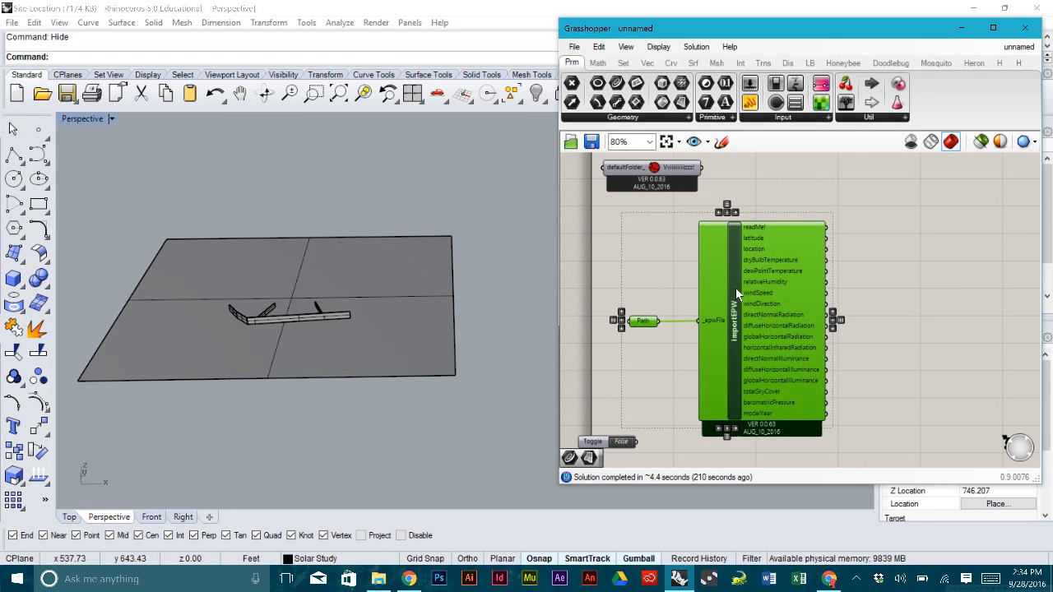
{"action": "left_click", "coordinate": [855, 300]}
{"action": "right_click_drag", "start_coordinate": [871, 301], "coordinate": [817, 289]}
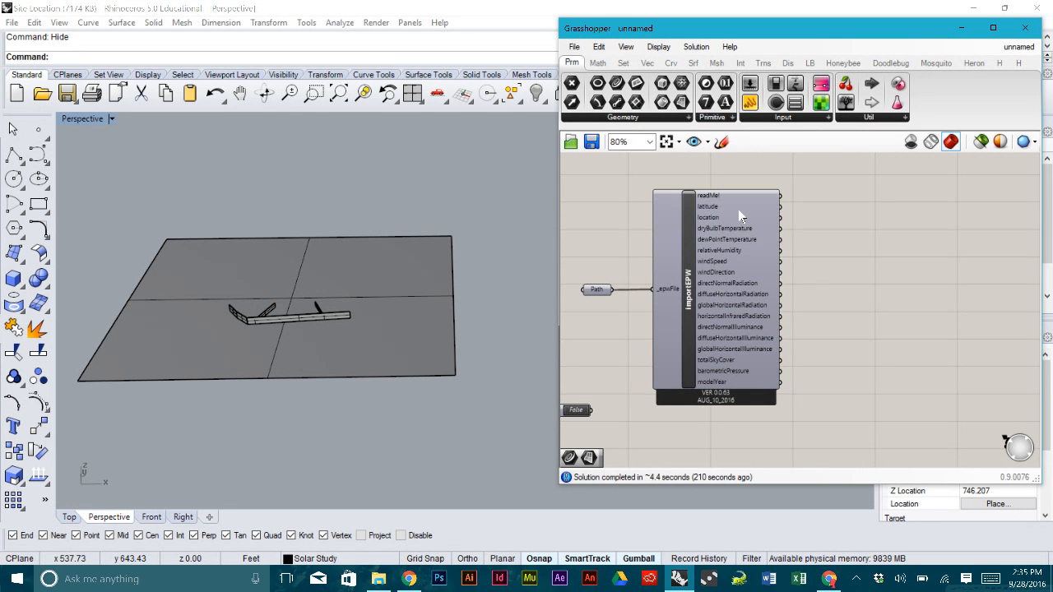
{"action": "scroll", "coordinate": [739, 213], "scroll_direction": "up", "scroll_amount": 1}
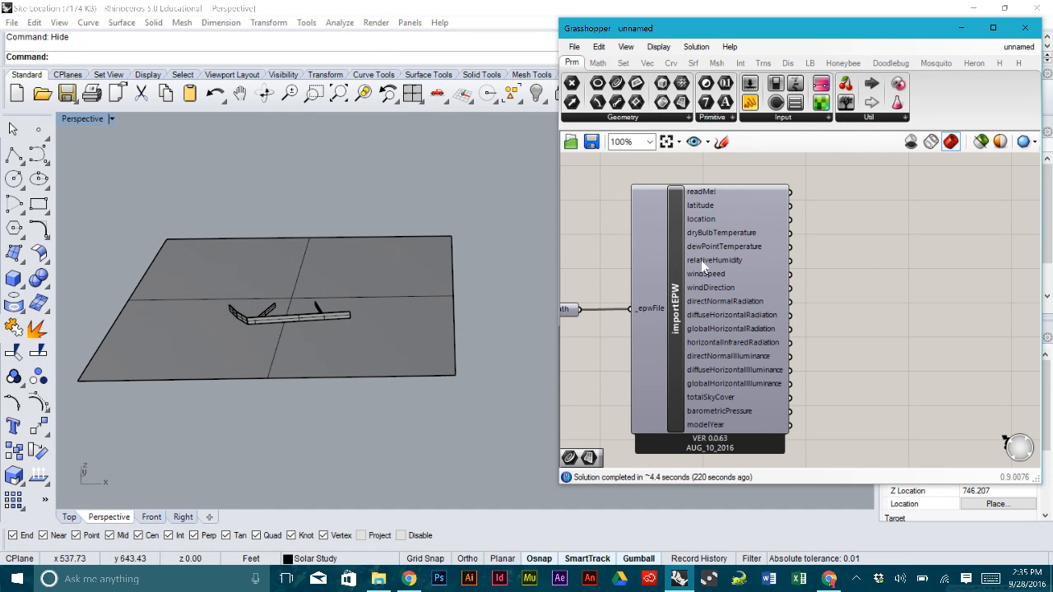
{"action": "mouse_move", "coordinate": [764, 268]}
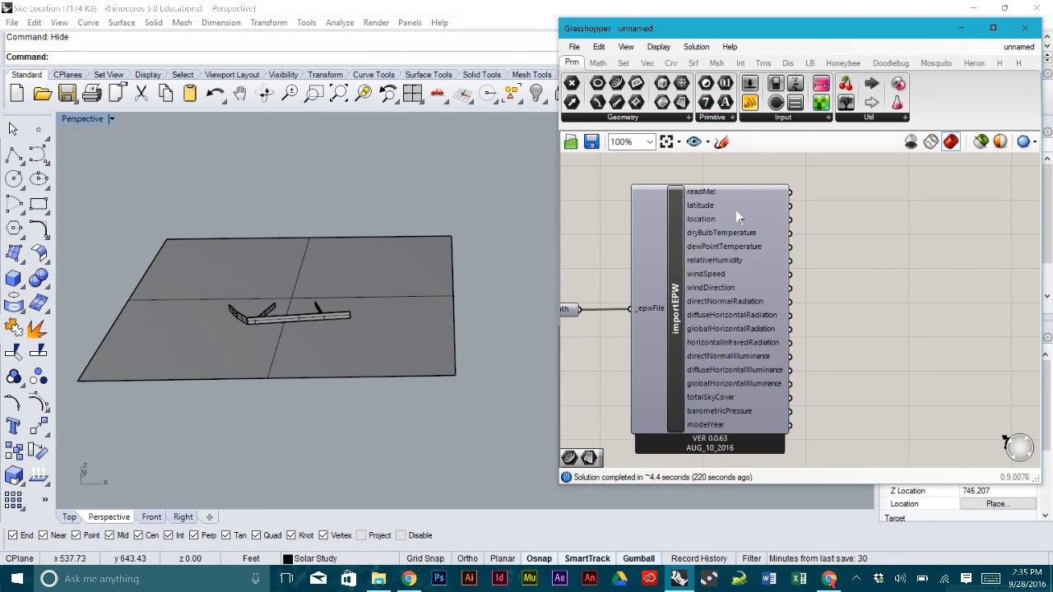
{"action": "mouse_move", "coordinate": [725, 216]}
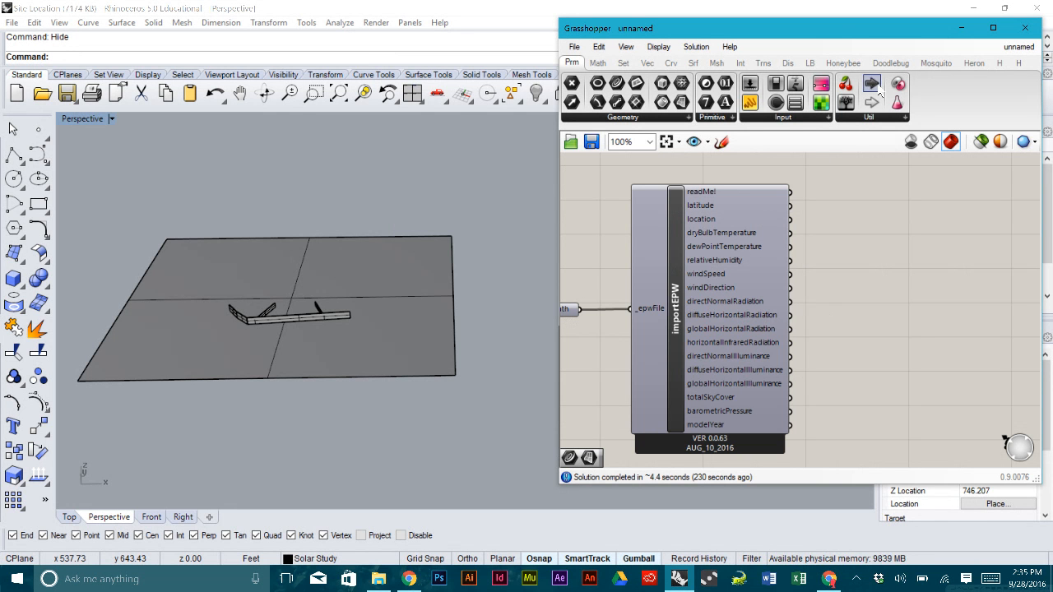
{"action": "left_click", "coordinate": [809, 63]}
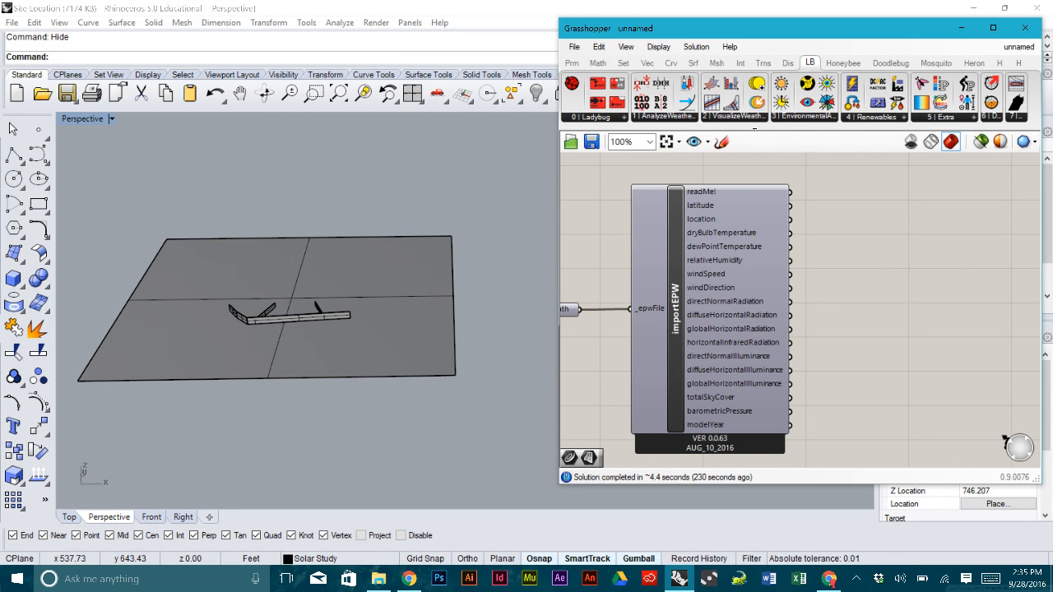
- Place Ladybug_SunPath from 2 | VisualizeWeatherData to the right of importEPW
{"action": "left_click", "coordinate": [750, 117]}
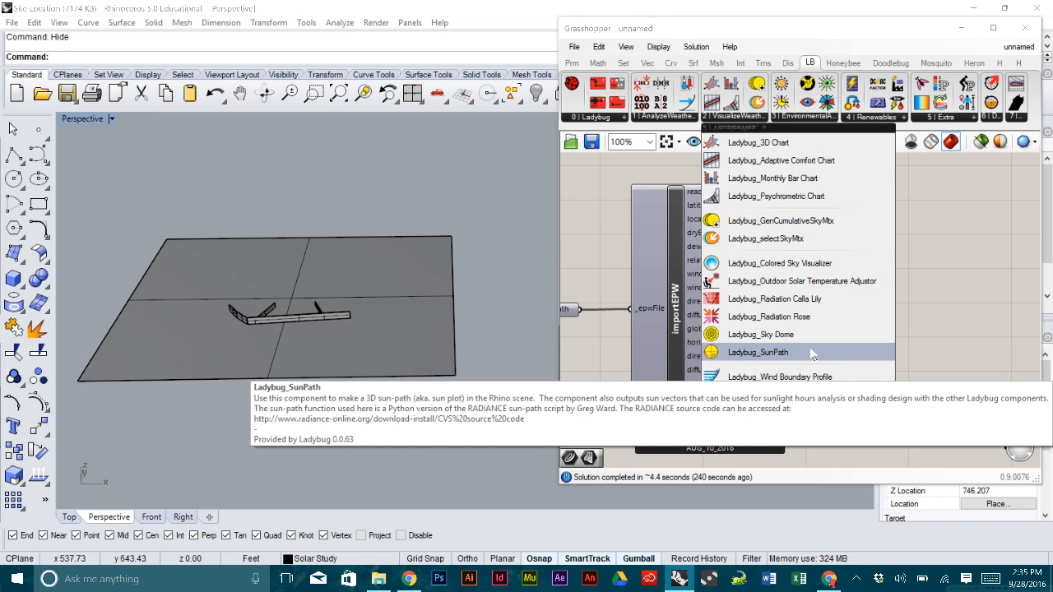
{"action": "left_click", "coordinate": [812, 352]}
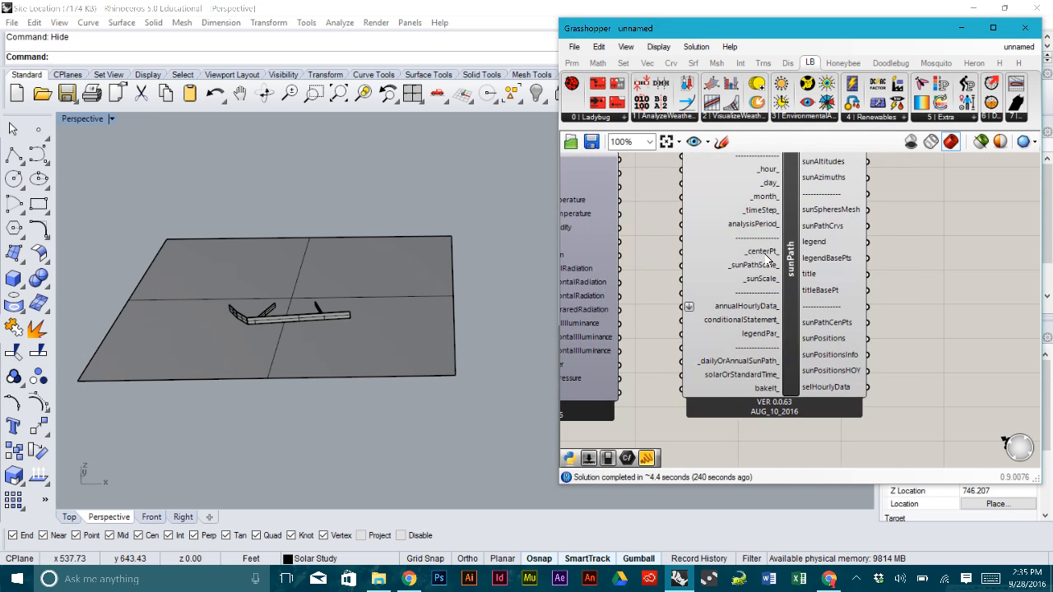
{"action": "left_click", "coordinate": [820, 273]}
{"action": "left_click_drag", "start_coordinate": [819, 273], "coordinate": [836, 286]}
{"action": "right_click_drag", "start_coordinate": [646, 232], "coordinate": [726, 255]}
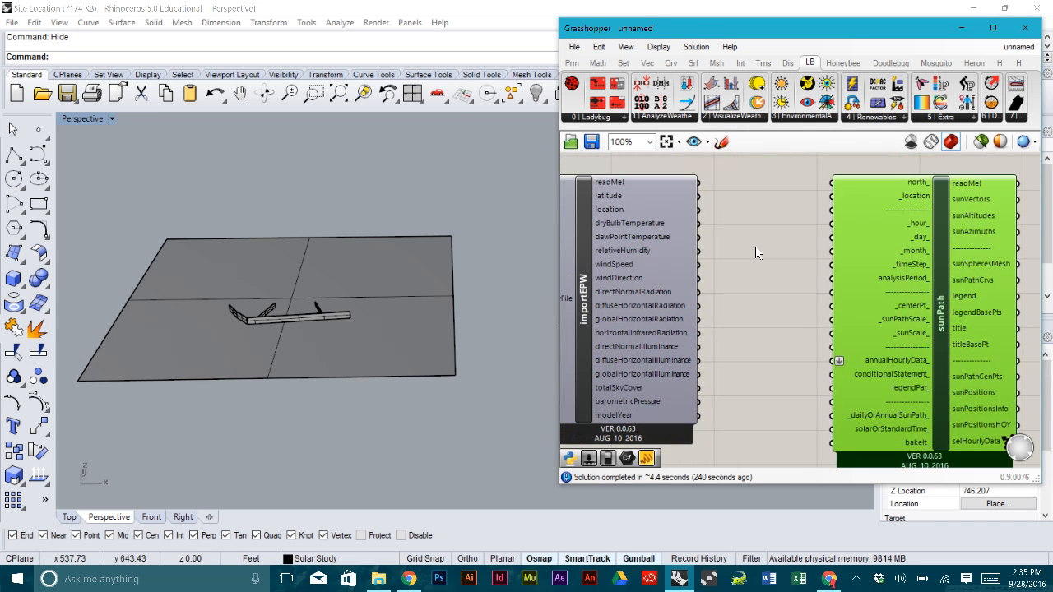
{"action": "left_click", "coordinate": [762, 247]}
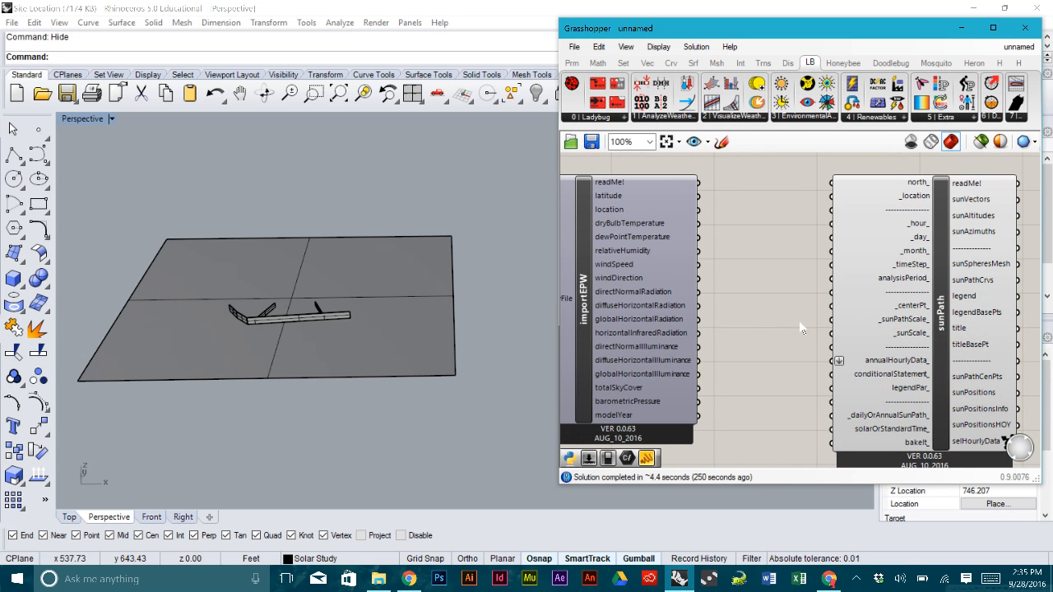
{"action": "right_click_drag", "start_coordinate": [806, 332], "coordinate": [755, 329]}
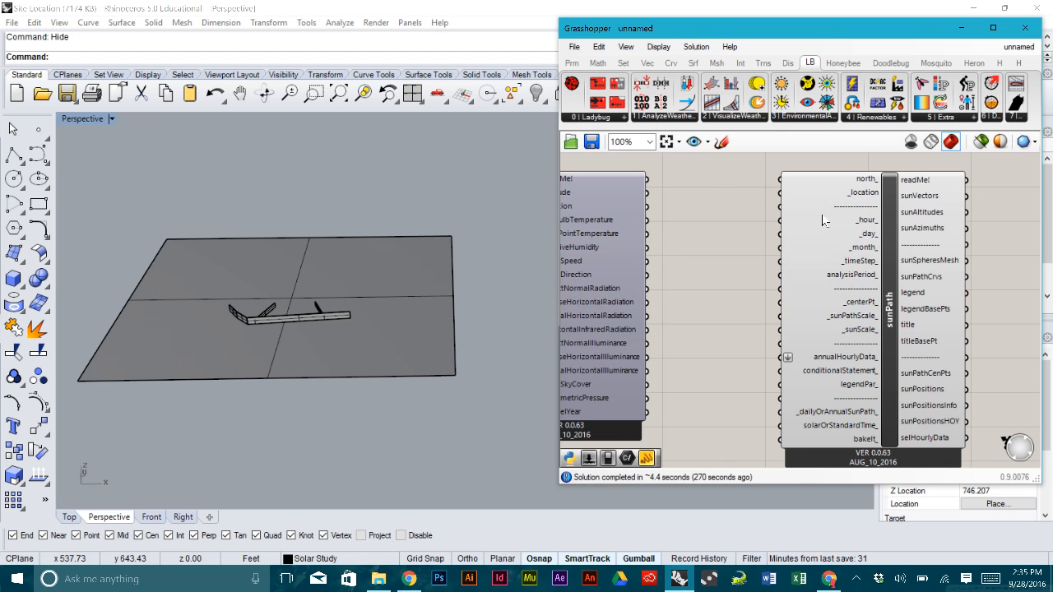
{"action": "right_click_drag", "start_coordinate": [720, 213], "coordinate": [751, 215]}
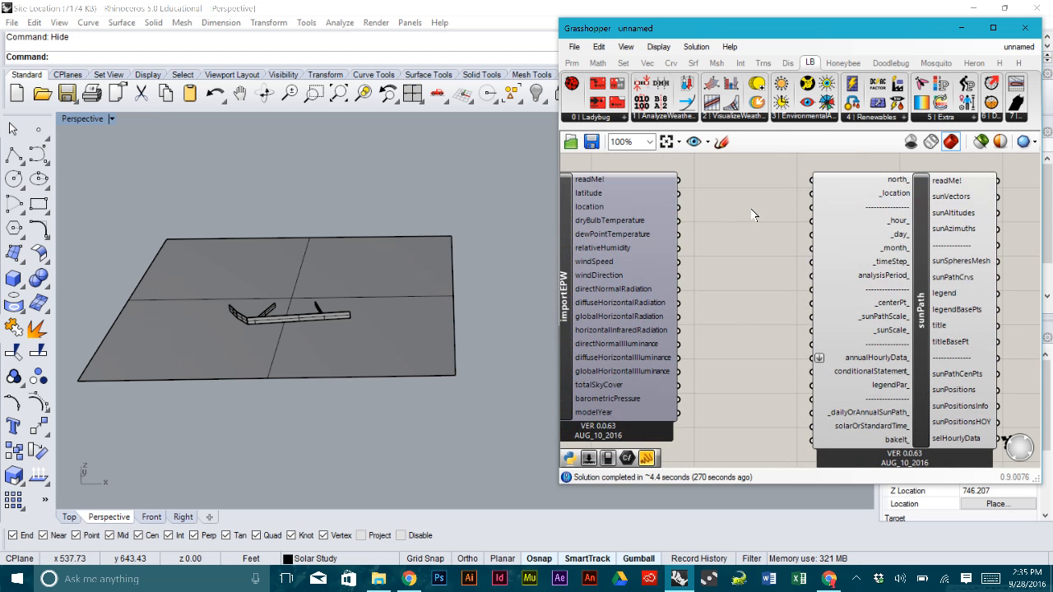
{"action": "mouse_move", "coordinate": [875, 232]}
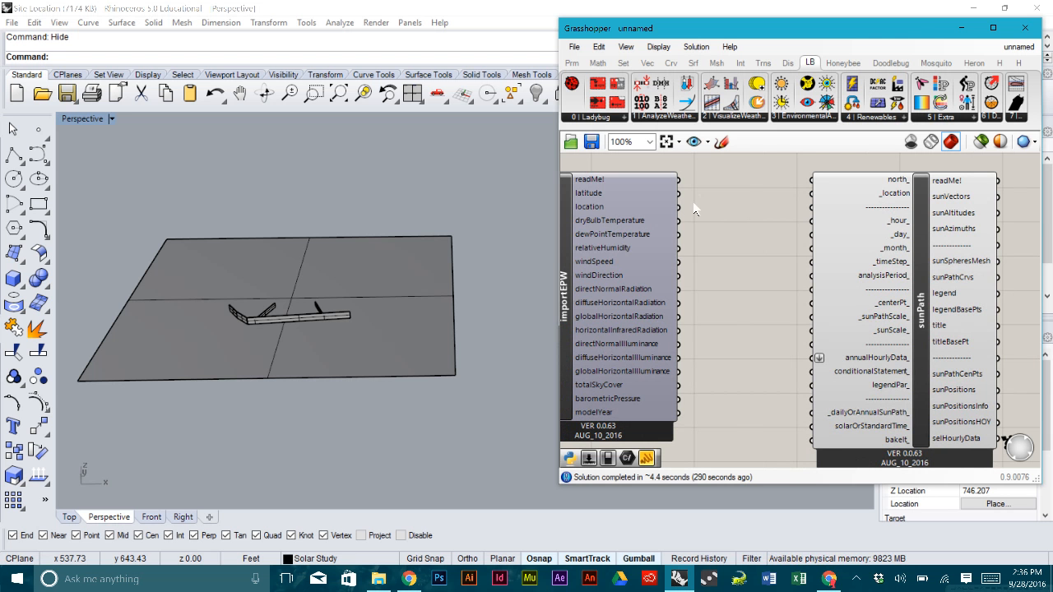
- Wire importEPW's location into sunPath's _location to draw the latitude 36.08 sun path
{"action": "left_click_drag", "start_coordinate": [678, 208], "coordinate": [812, 203]}
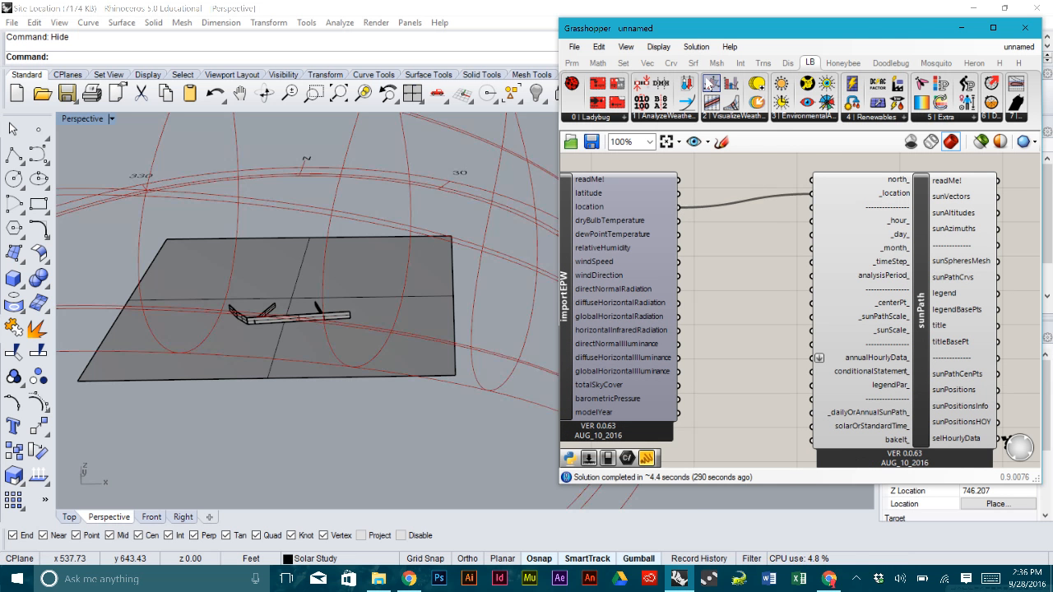
{"action": "right_click_drag", "start_coordinate": [459, 202], "coordinate": [393, 294]}
{"action": "scroll", "coordinate": [450, 230], "scroll_direction": "down", "scroll_amount": 5}
{"action": "scroll", "coordinate": [384, 248], "scroll_direction": "up", "scroll_amount": 3}
- Nudge sunPath into place and orbit the Perspective view to look down on the diagram
{"action": "right_click_drag", "start_coordinate": [755, 260], "coordinate": [741, 263]}
{"action": "left_click_drag", "start_coordinate": [894, 273], "coordinate": [899, 285]}
{"action": "left_click", "coordinate": [757, 300]}
{"action": "mouse_move", "coordinate": [448, 216]}
{"action": "right_mouse_down"}
{"action": "mouse_move", "coordinate": [446, 307]}
{"action": "mouse_move", "coordinate": [472, 269]}
{"action": "mouse_move", "coordinate": [462, 125]}
{"action": "mouse_move", "coordinate": [468, 216]}
{"action": "right_mouse_up"}
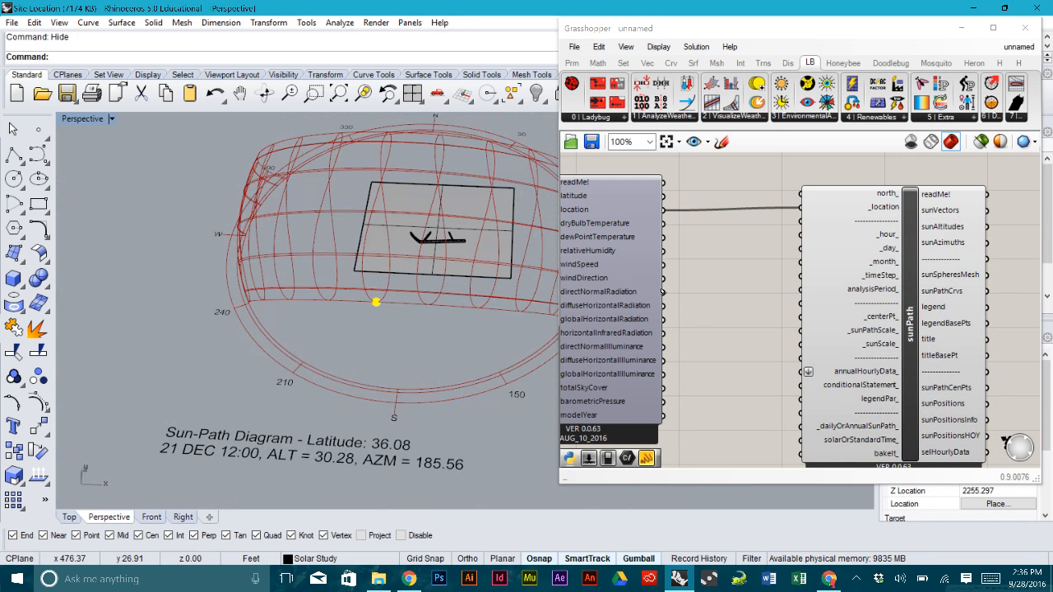
{"action": "right_click_drag", "start_coordinate": [793, 367], "coordinate": [752, 301]}
{"action": "left_click_drag", "start_coordinate": [860, 299], "coordinate": [870, 309]}
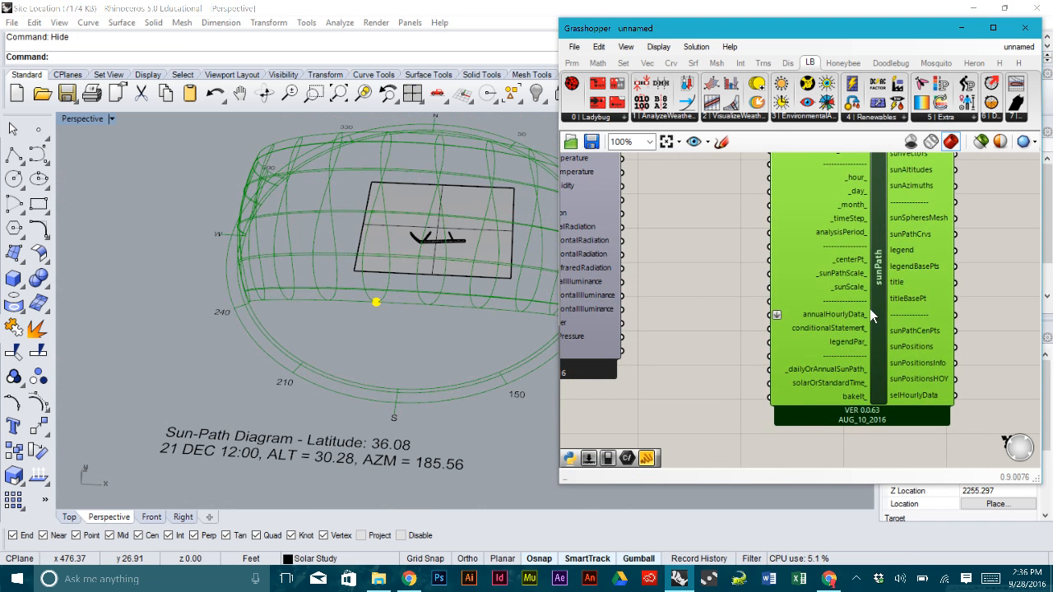
{"action": "left_click", "coordinate": [688, 297]}
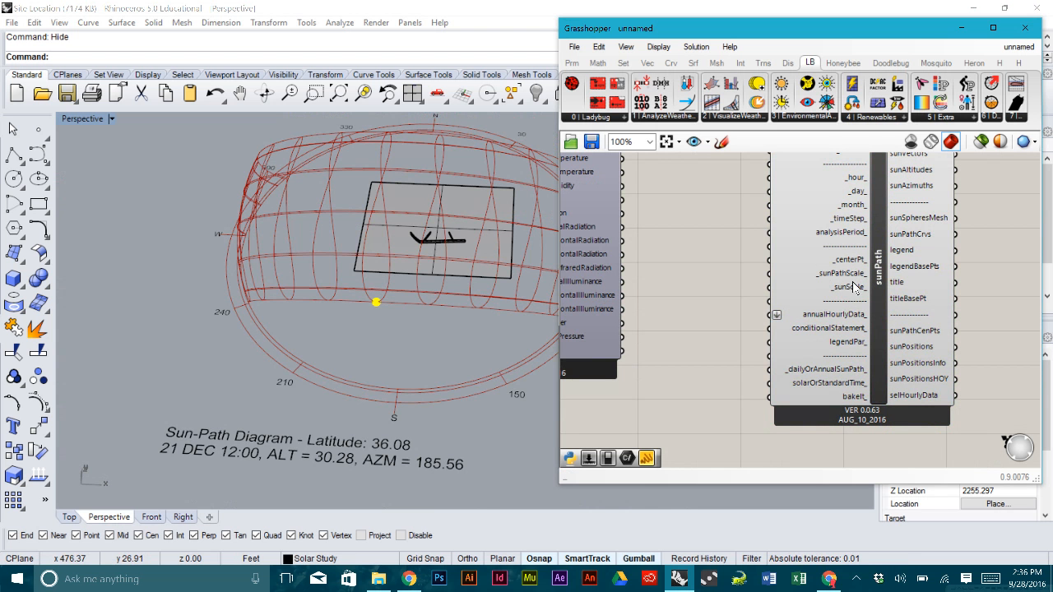
- Add a 0.25-to-1 number slider named _sunPathScale_ and wire it into sunPath's _sunPathScale_ input
{"action": "double_click", "coordinate": [667, 286]}
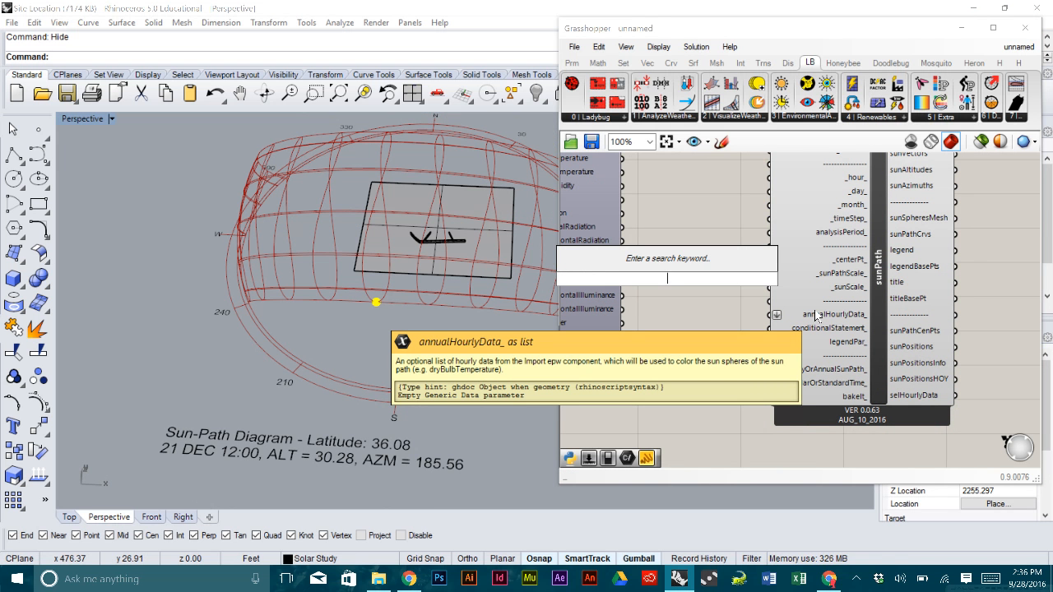
{"action": "type", "text": ".25"}
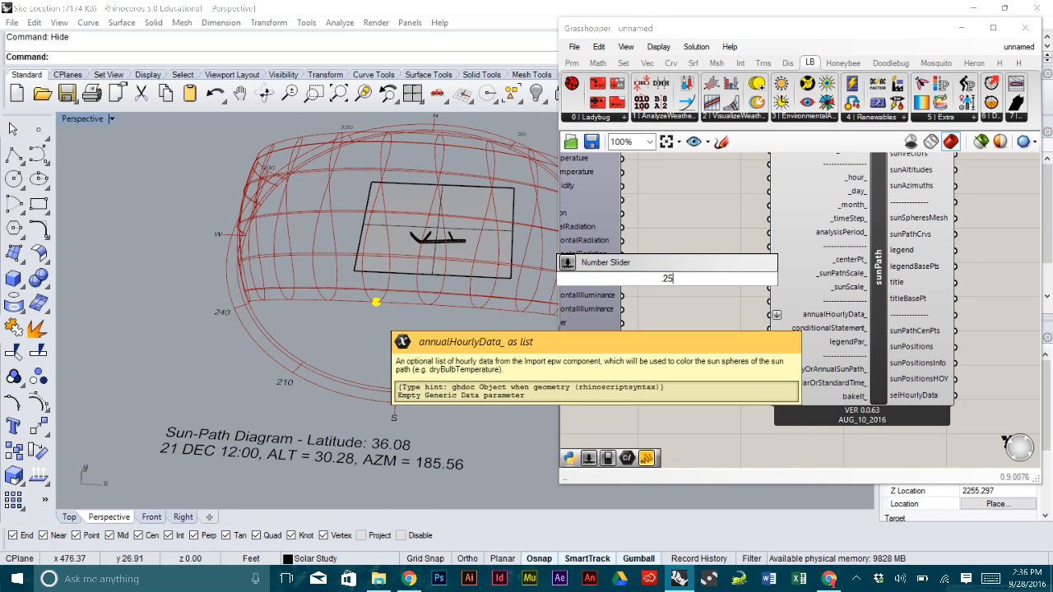
{"action": "type", "text": "<"}
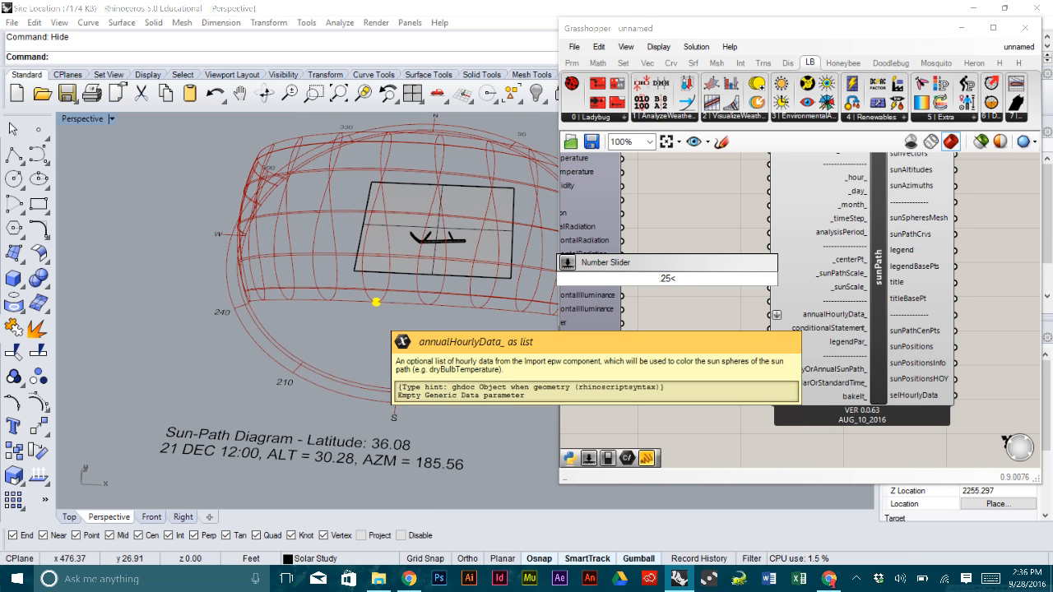
{"action": "type", "text": "1"}
{"action": "key", "text": "Return"}
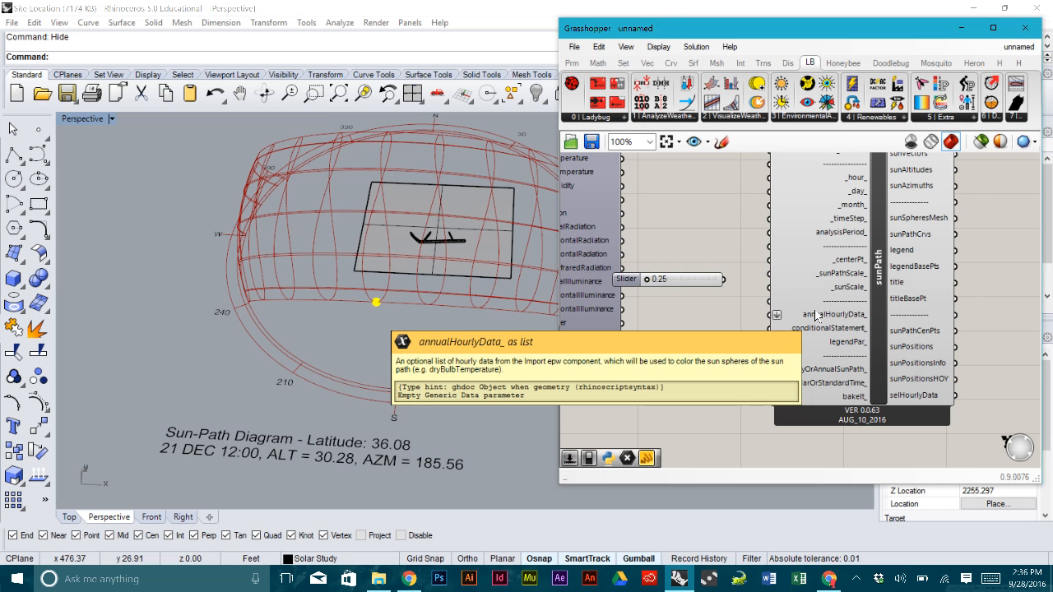
{"action": "scroll", "coordinate": [629, 272], "scroll_direction": "up", "scroll_amount": 2}
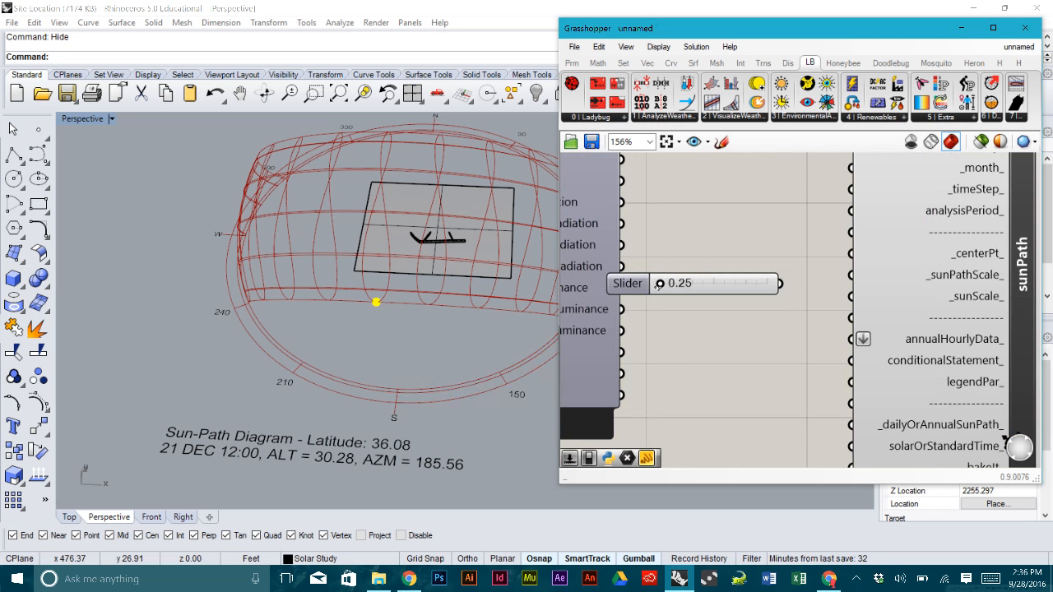
{"action": "mouse_move", "coordinate": [658, 284]}
{"action": "left_mouse_down"}
{"action": "mouse_move", "coordinate": [771, 288]}
{"action": "mouse_move", "coordinate": [662, 288]}
{"action": "left_mouse_up"}
{"action": "left_click_drag", "start_coordinate": [781, 284], "coordinate": [850, 276]}
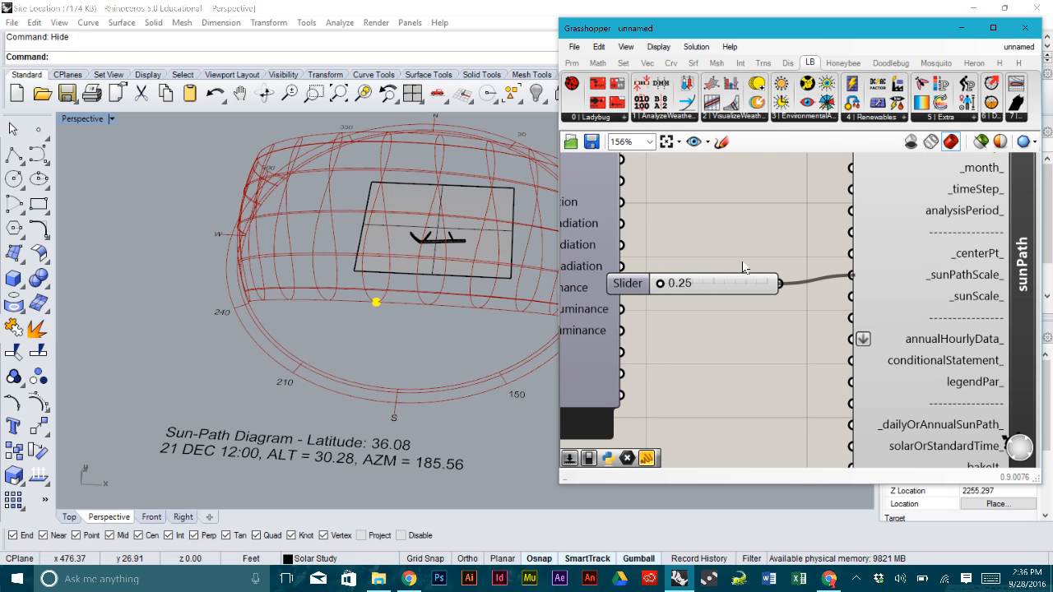
{"action": "right_click_drag", "start_coordinate": [360, 233], "coordinate": [428, 280]}
{"action": "scroll", "coordinate": [428, 280], "scroll_direction": "up", "scroll_amount": 4}
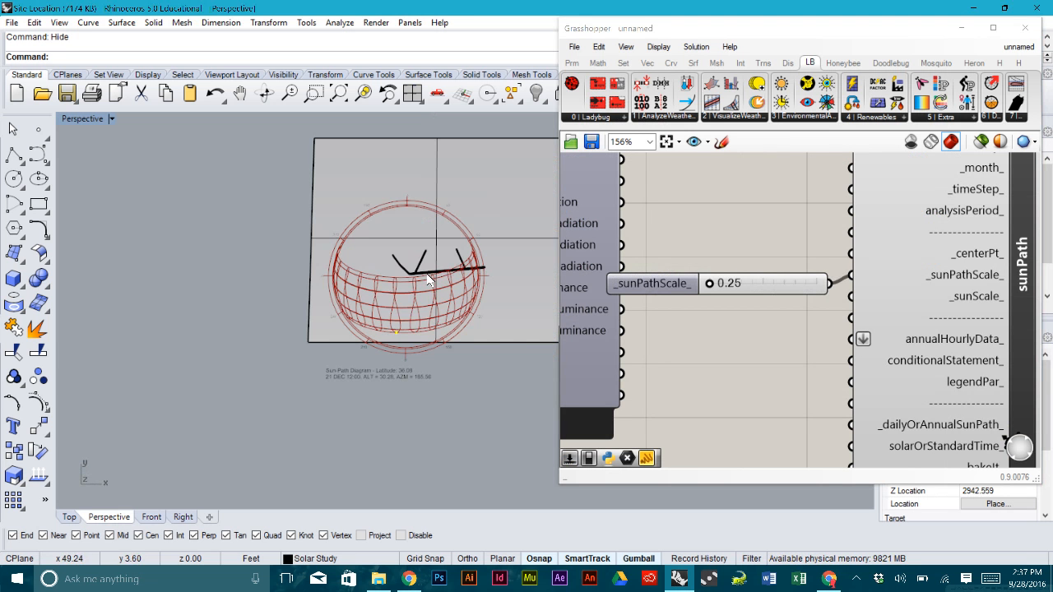
{"action": "scroll", "coordinate": [428, 280], "scroll_direction": "up", "scroll_amount": 3}
- Raise the _sunPathScale_ slider to 0.76 and view the enlarged sun-path sphere
{"action": "mouse_move", "coordinate": [709, 283]}
{"action": "left_mouse_down"}
{"action": "mouse_move", "coordinate": [750, 283]}
{"action": "mouse_move", "coordinate": [729, 283]}
{"action": "left_mouse_up"}
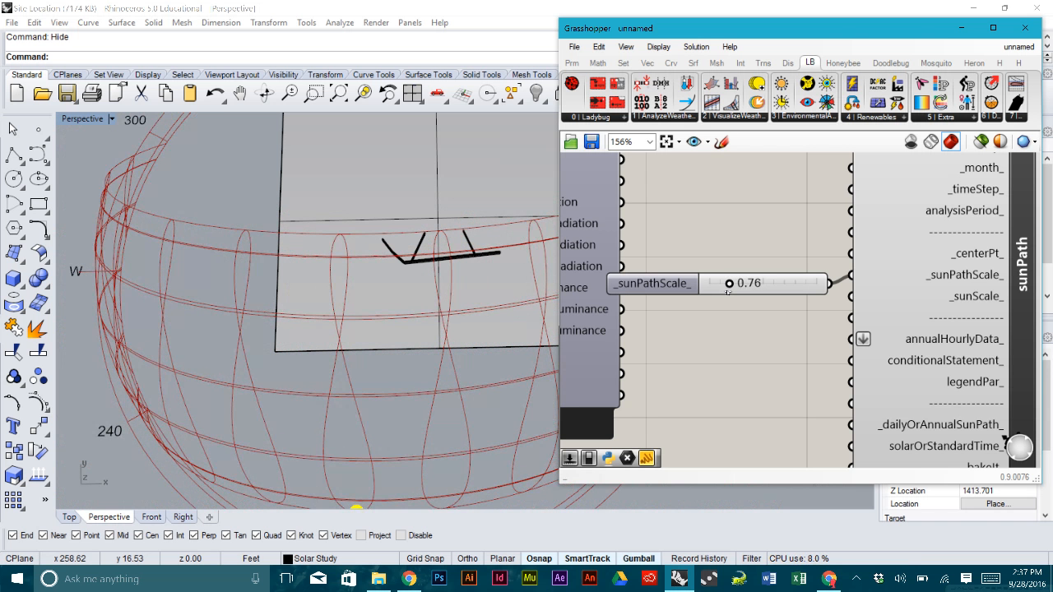
{"action": "left_click", "coordinate": [427, 288]}
{"action": "scroll", "coordinate": [453, 280], "scroll_direction": "down", "scroll_amount": 5}
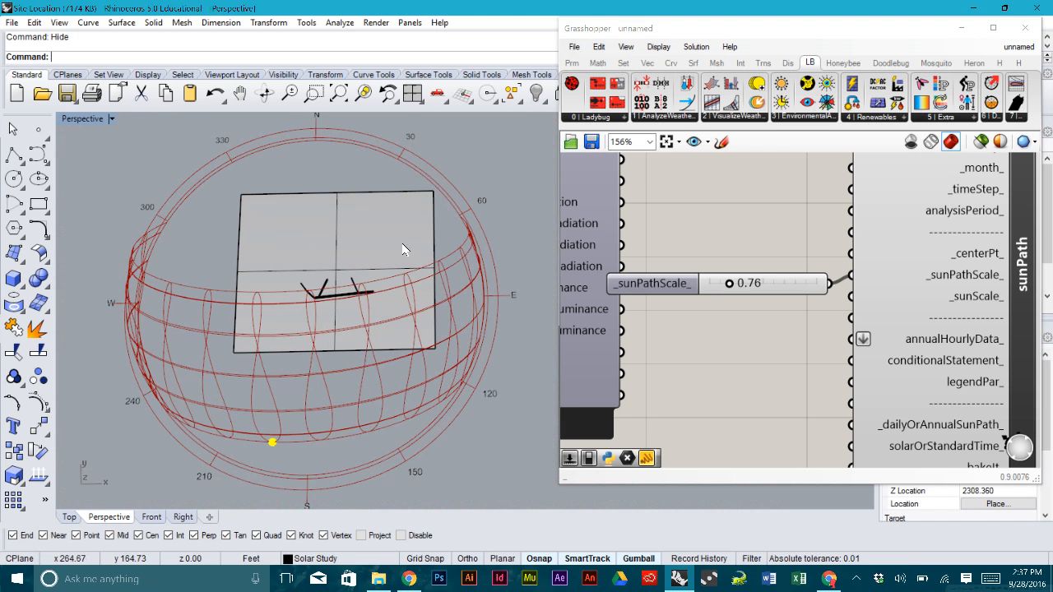
{"action": "right_click_drag", "start_coordinate": [484, 268], "coordinate": [459, 296]}
{"action": "scroll", "coordinate": [460, 297], "scroll_direction": "down", "scroll_amount": 2}
{"action": "right_click_drag", "start_coordinate": [340, 304], "coordinate": [340, 259]}
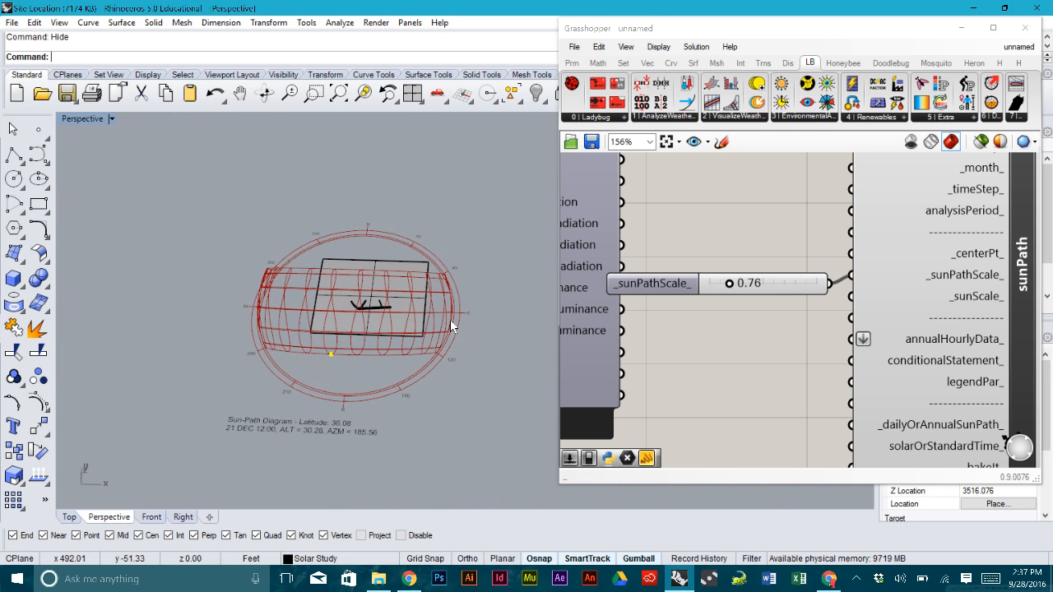
- Tilt toward a top view and window-select the site plane and its massing
{"action": "right_click_drag", "start_coordinate": [450, 321], "coordinate": [450, 327]}
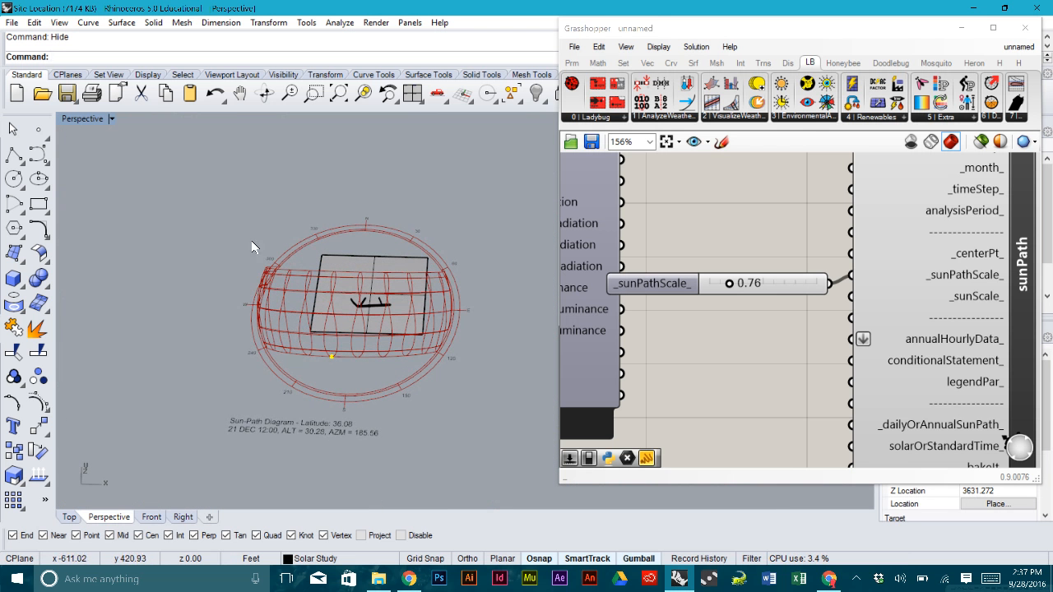
{"action": "right_click_drag", "start_coordinate": [336, 219], "coordinate": [347, 231]}
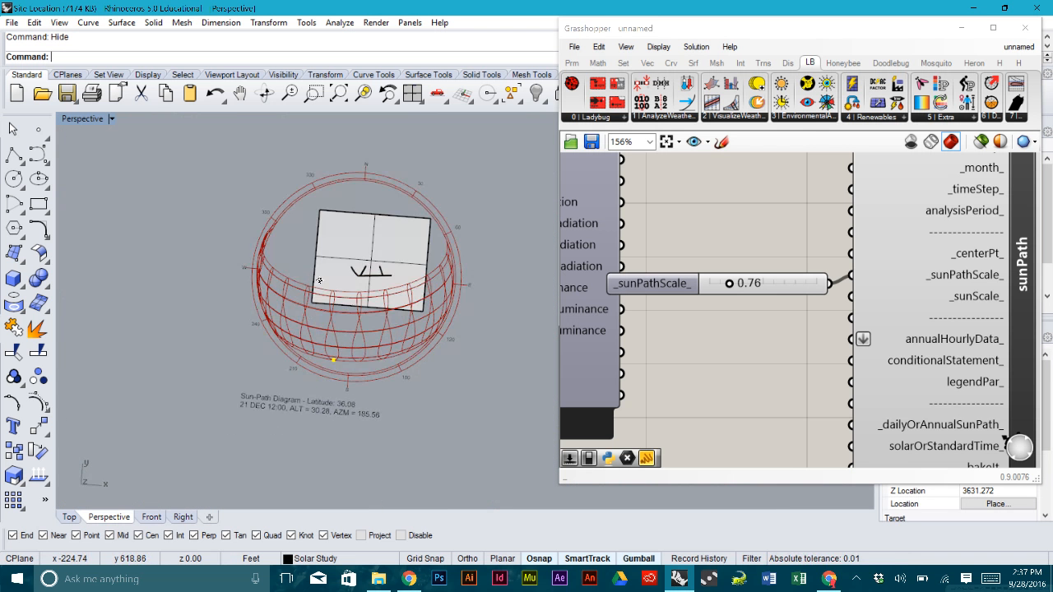
{"action": "left_click_drag", "start_coordinate": [286, 197], "coordinate": [187, 252]}
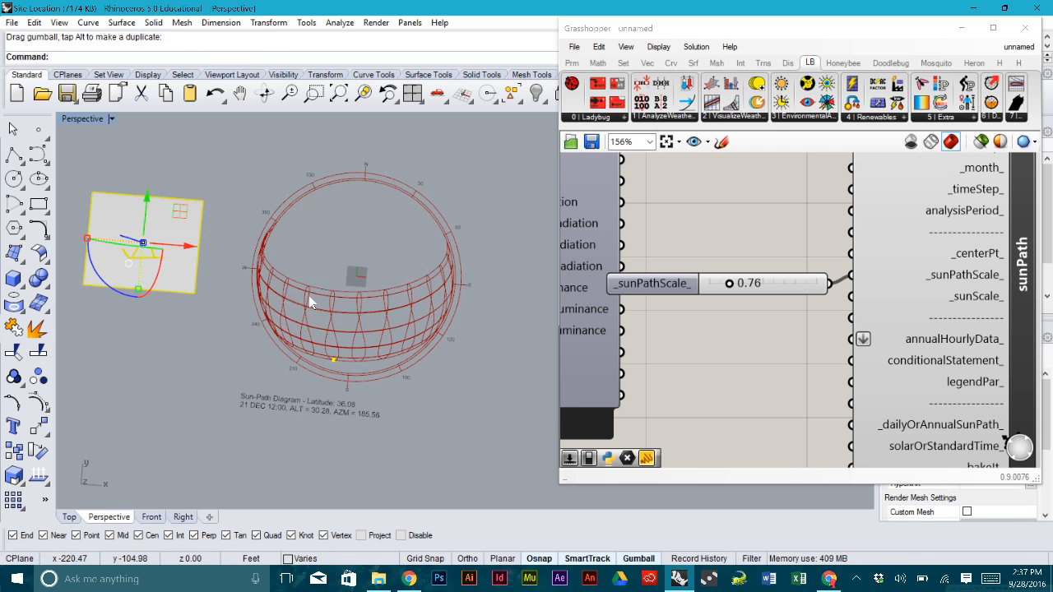
- Drag the site plane and massing along X into the dome's centre, then deselect them
{"action": "right_click_drag", "start_coordinate": [380, 315], "coordinate": [400, 282]}
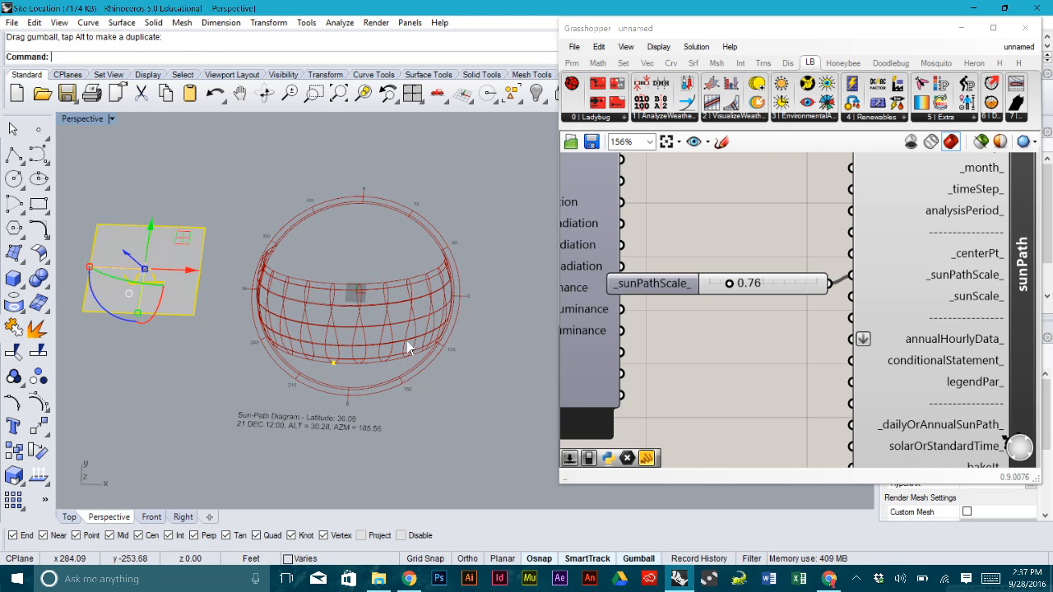
{"action": "scroll", "coordinate": [787, 329], "scroll_direction": "down", "scroll_amount": 3}
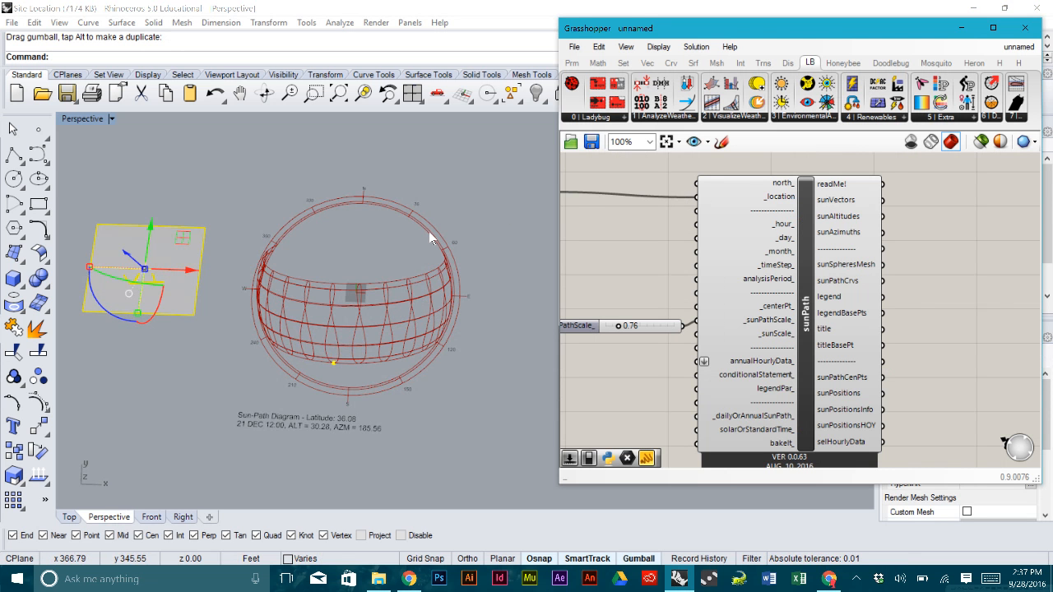
{"action": "right_click_drag", "start_coordinate": [429, 231], "coordinate": [367, 333]}
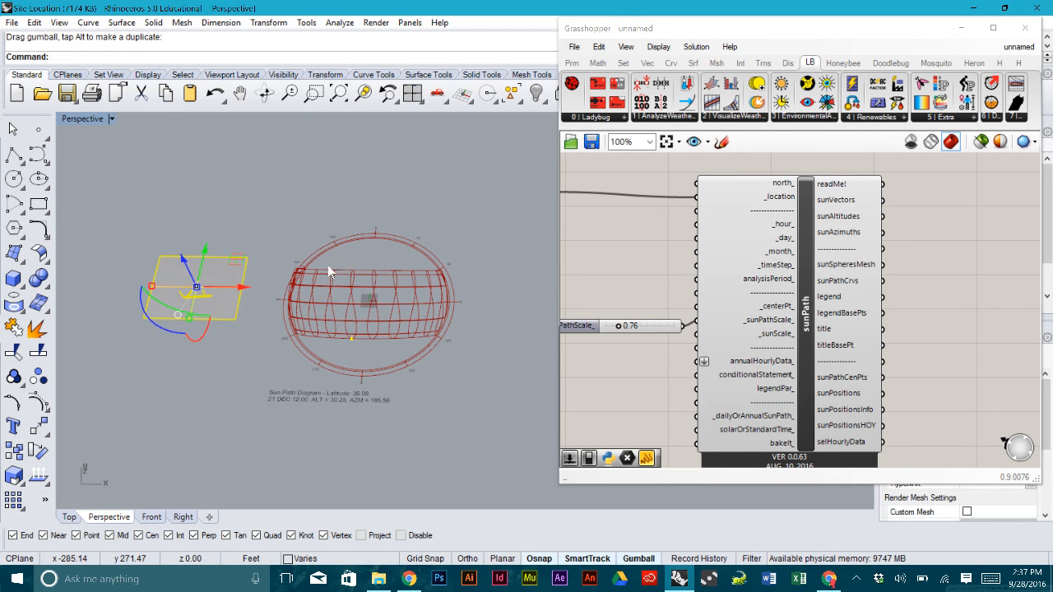
{"action": "left_click_drag", "start_coordinate": [235, 294], "coordinate": [403, 297]}
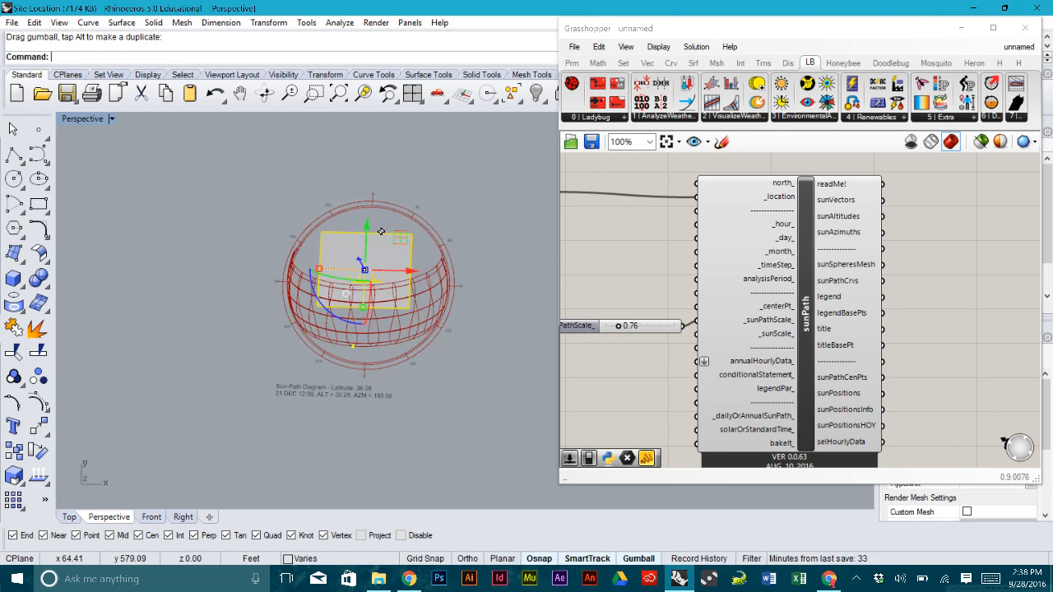
{"action": "scroll", "coordinate": [383, 274], "scroll_direction": "up", "scroll_amount": 4}
{"action": "right_click_drag", "start_coordinate": [383, 274], "coordinate": [468, 268]}
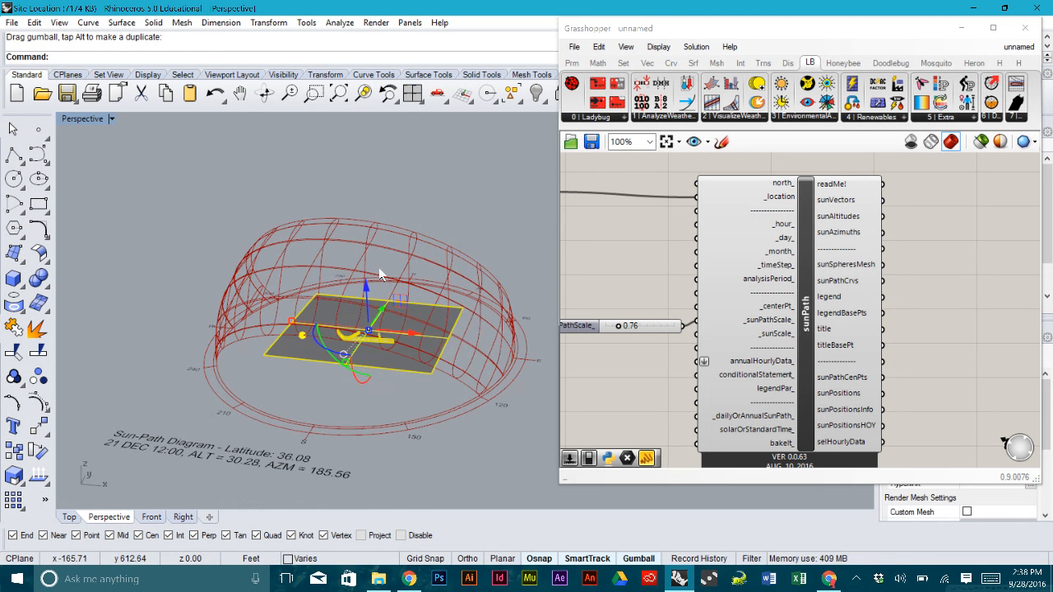
{"action": "right_click_drag", "start_coordinate": [268, 271], "coordinate": [377, 238]}
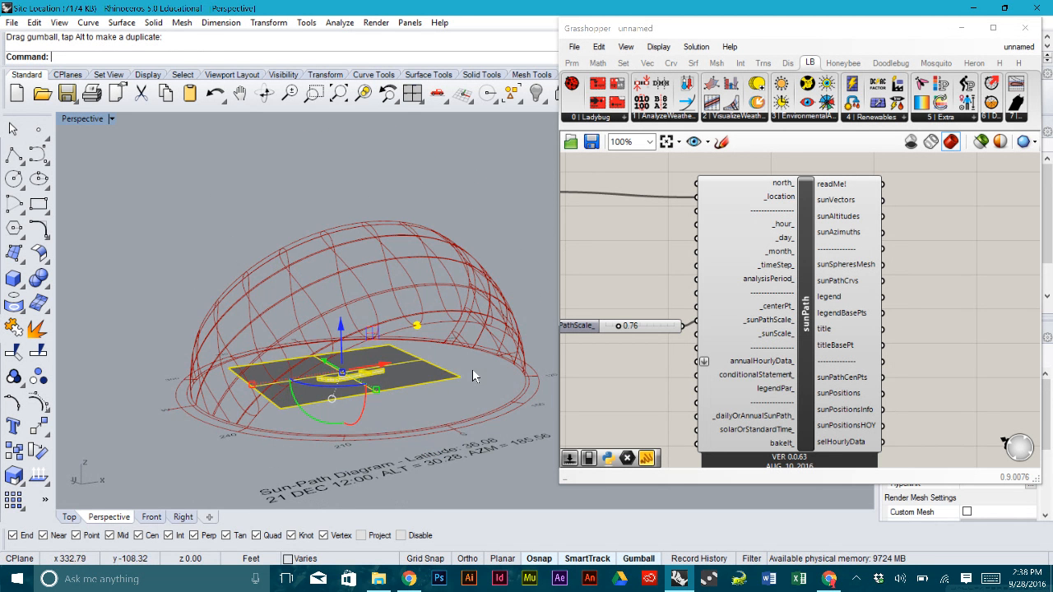
{"action": "left_click", "coordinate": [474, 371]}
{"action": "right_click_drag", "start_coordinate": [475, 371], "coordinate": [418, 261]}
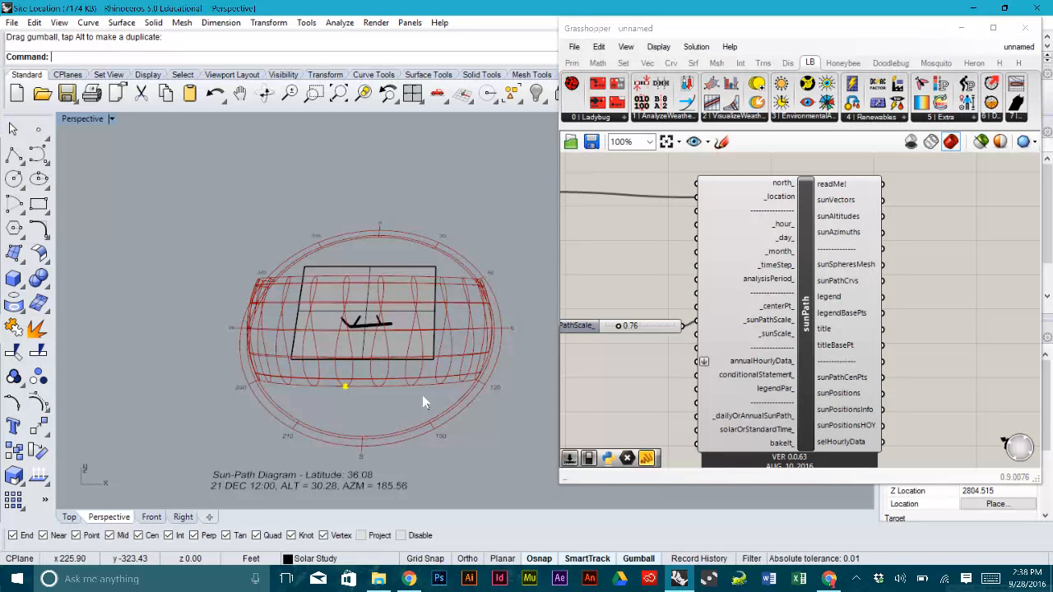
{"action": "right_click_drag", "start_coordinate": [422, 395], "coordinate": [411, 325]}
{"action": "right_click_drag", "start_coordinate": [288, 291], "coordinate": [543, 335]}
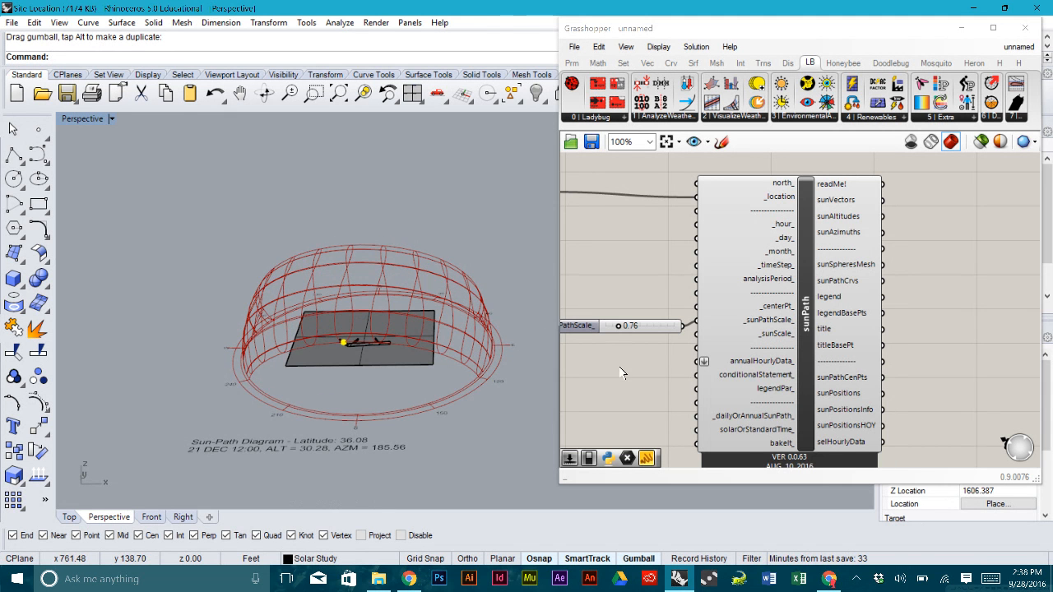
{"action": "right_click_drag", "start_coordinate": [617, 369], "coordinate": [672, 357]}
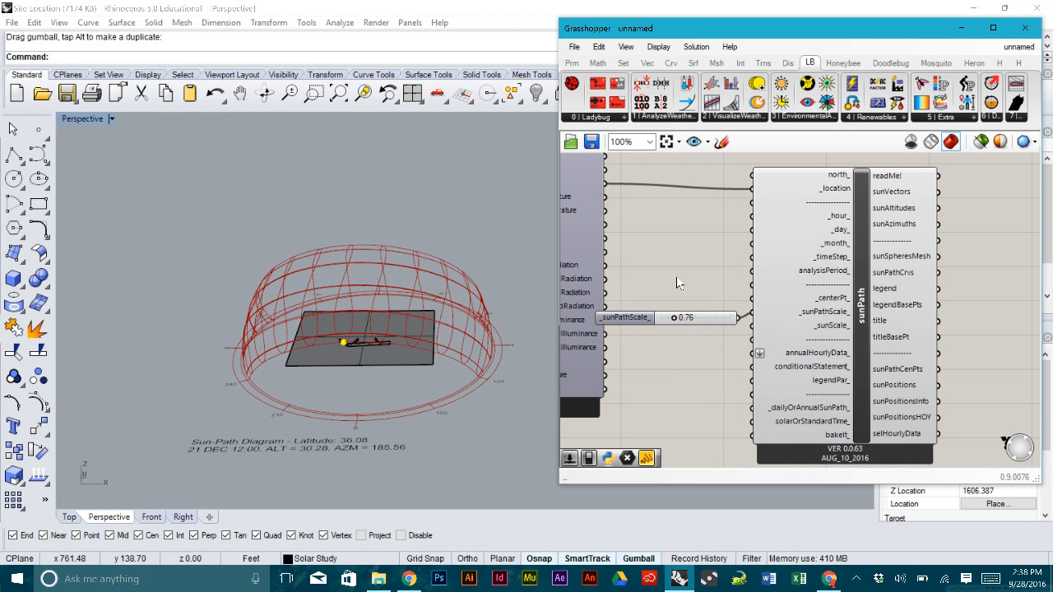
{"action": "right_click_drag", "start_coordinate": [352, 300], "coordinate": [255, 245]}
{"action": "scroll", "coordinate": [340, 348], "scroll_direction": "up", "scroll_amount": 5}
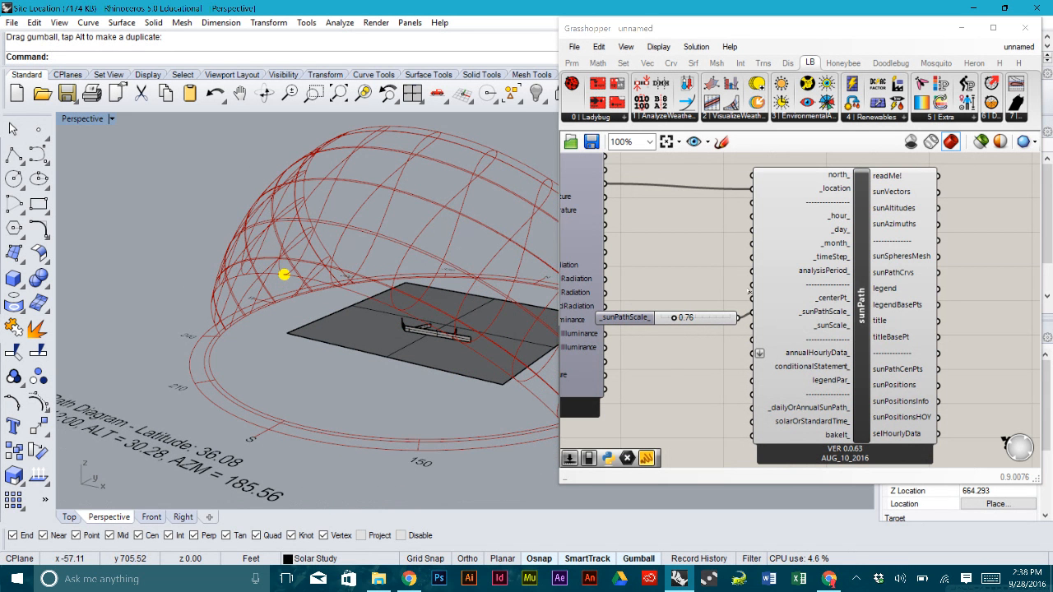
{"action": "scroll", "coordinate": [678, 269], "scroll_direction": "down", "scroll_amount": 2}
{"action": "left_click_drag", "start_coordinate": [964, 380], "coordinate": [674, 199]}
{"action": "left_click_drag", "start_coordinate": [728, 237], "coordinate": [781, 226]}
{"action": "left_click", "coordinate": [723, 236]}
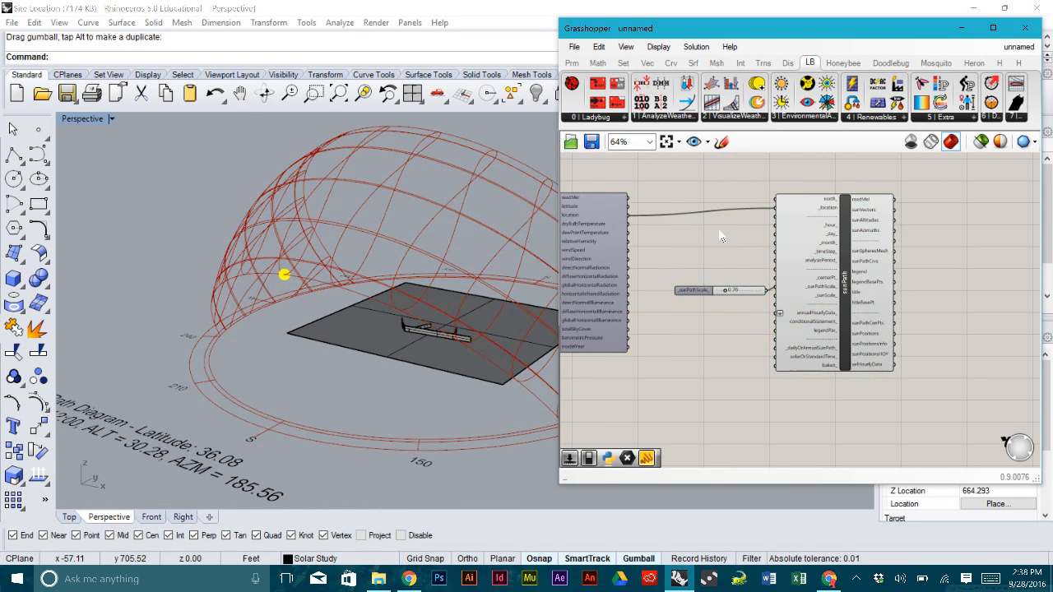
{"action": "right_click_drag", "start_coordinate": [350, 225], "coordinate": [345, 249]}
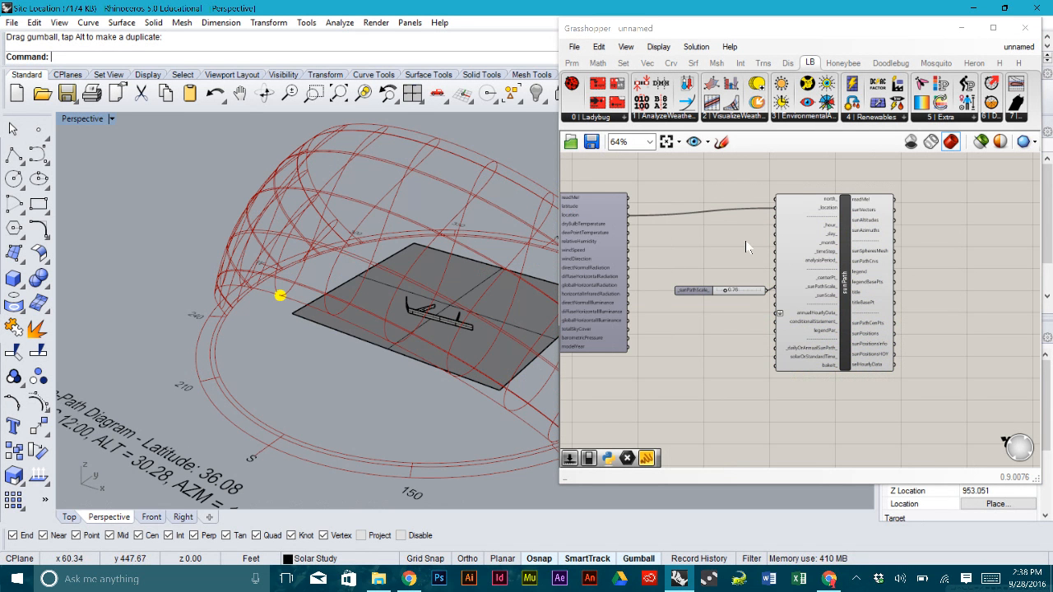
{"action": "scroll", "coordinate": [771, 239], "scroll_direction": "up", "scroll_amount": 2}
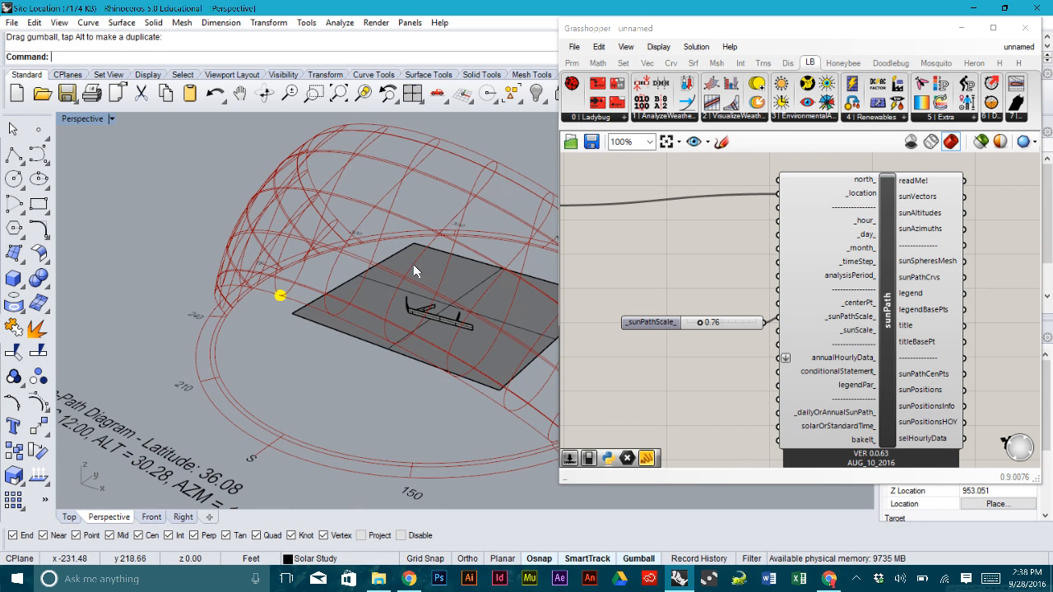
{"action": "mouse_move", "coordinate": [414, 270]}
{"action": "right_mouse_down"}
{"action": "mouse_move", "coordinate": [432, 270]}
{"action": "mouse_move", "coordinate": [397, 270]}
{"action": "right_mouse_up"}
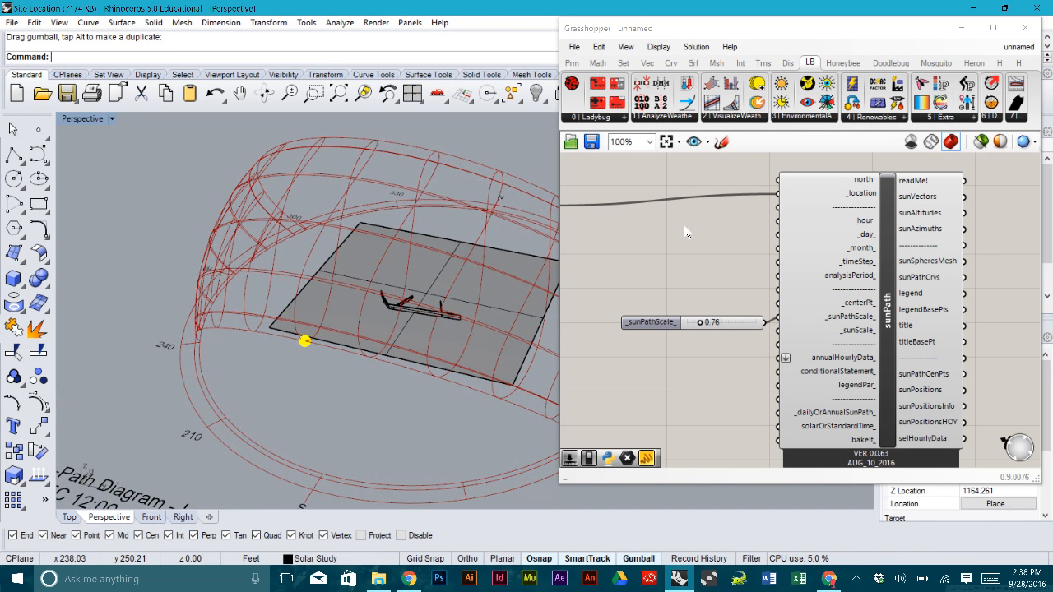
{"action": "right_click_drag", "start_coordinate": [690, 253], "coordinate": [680, 250]}
{"action": "left_click_drag", "start_coordinate": [864, 258], "coordinate": [866, 264]}
{"action": "left_click", "coordinate": [569, 248]}
{"action": "right_click_drag", "start_coordinate": [555, 248], "coordinate": [370, 246]}
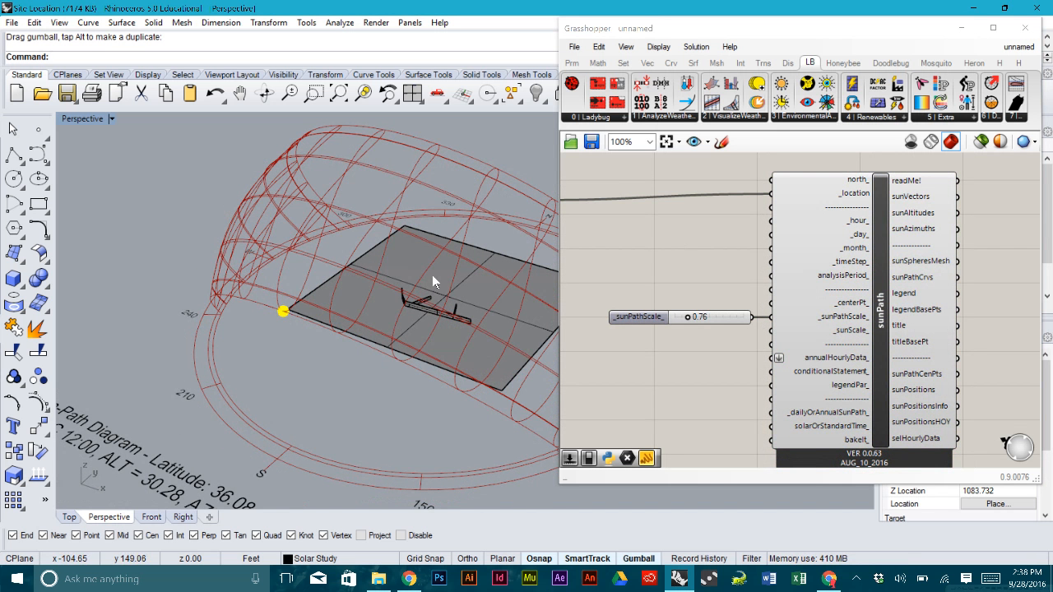
{"action": "right_click_drag", "start_coordinate": [441, 280], "coordinate": [394, 309]}
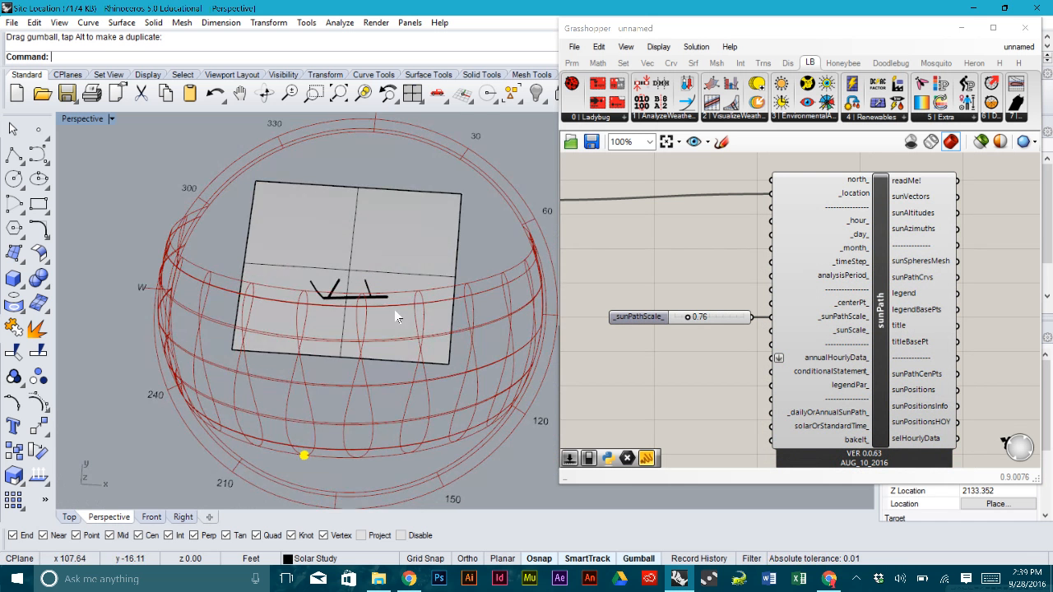
{"action": "scroll", "coordinate": [317, 289], "scroll_direction": "up", "scroll_amount": 5}
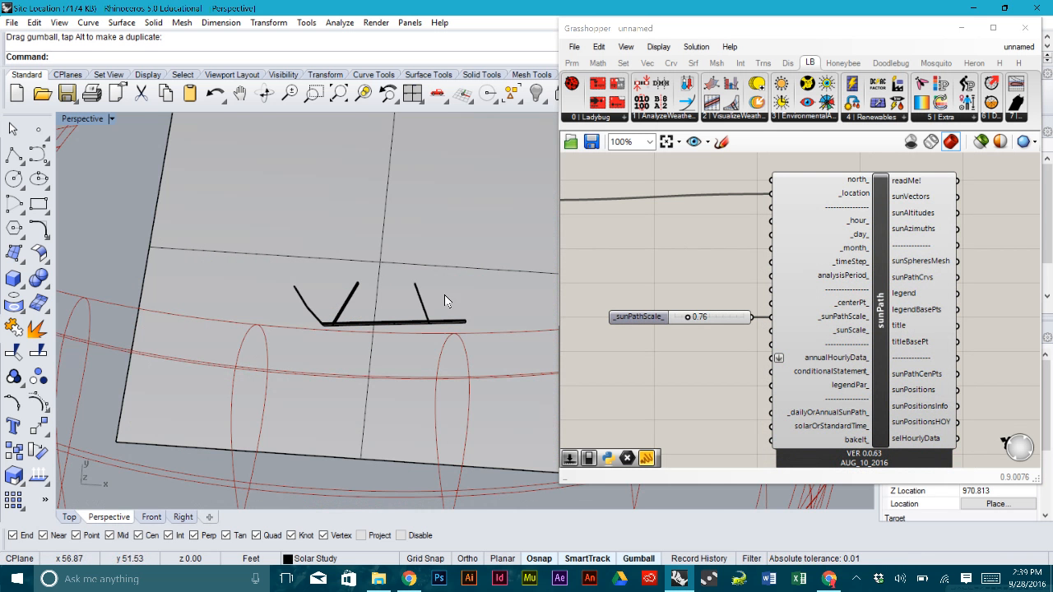
{"action": "scroll", "coordinate": [289, 258], "scroll_direction": "down", "scroll_amount": 5}
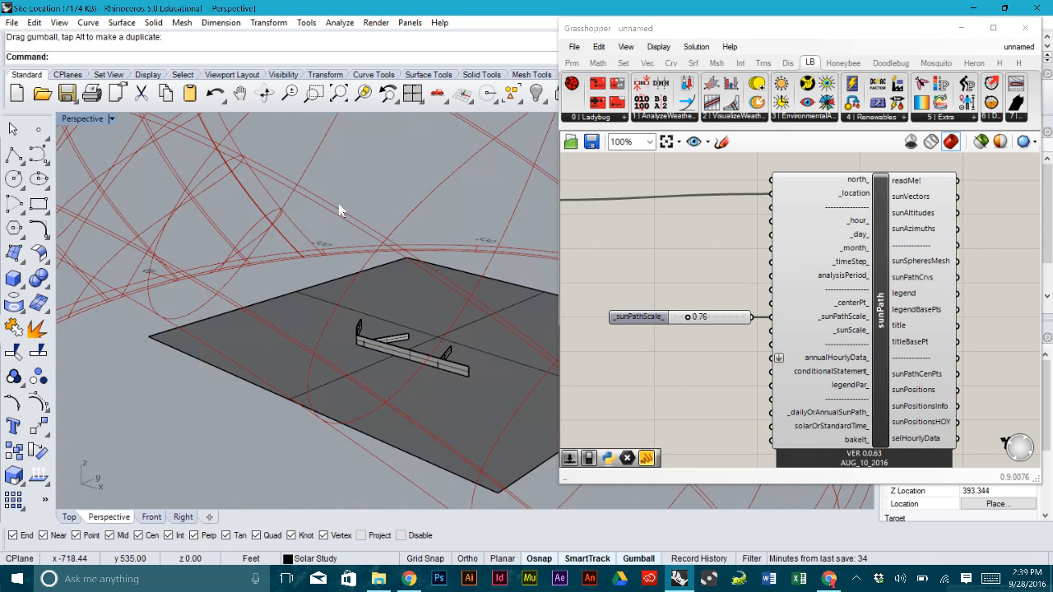
{"action": "right_click_drag", "start_coordinate": [362, 235], "coordinate": [337, 214]}
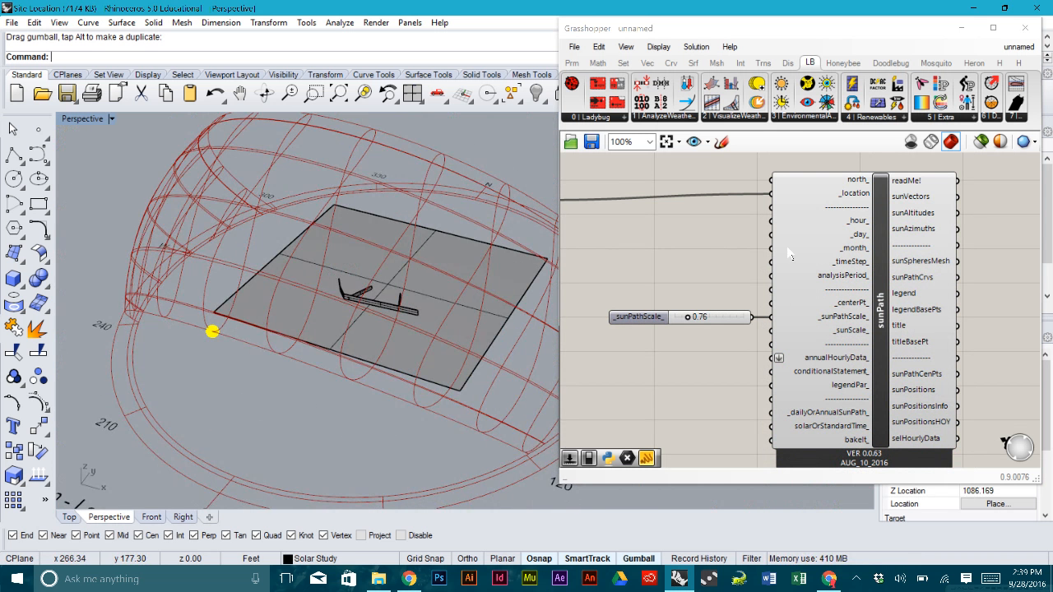
{"action": "right_click_drag", "start_coordinate": [321, 263], "coordinate": [309, 247]}
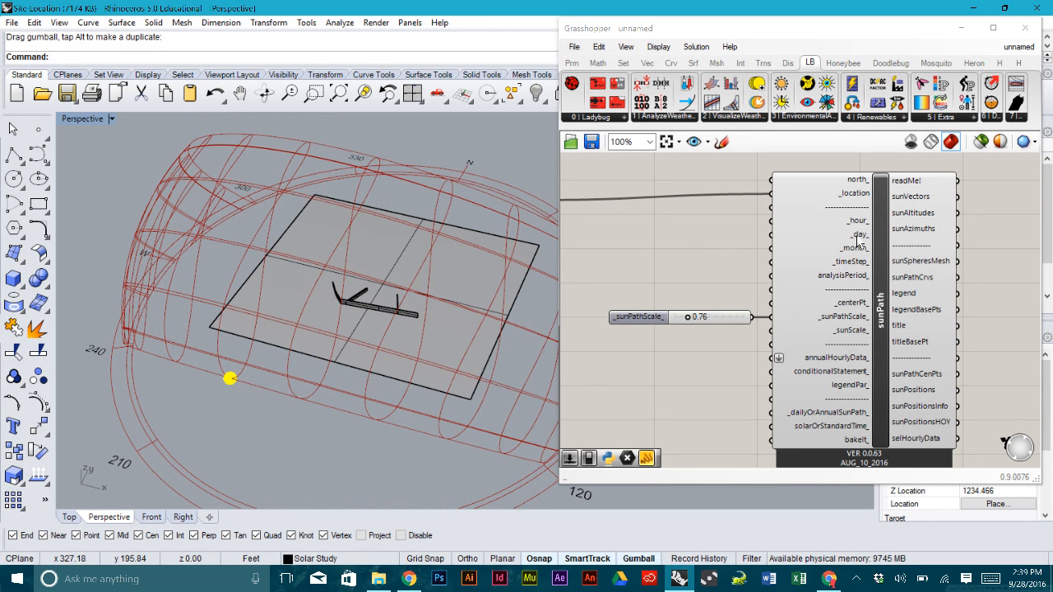
{"action": "mouse_move", "coordinate": [859, 244]}
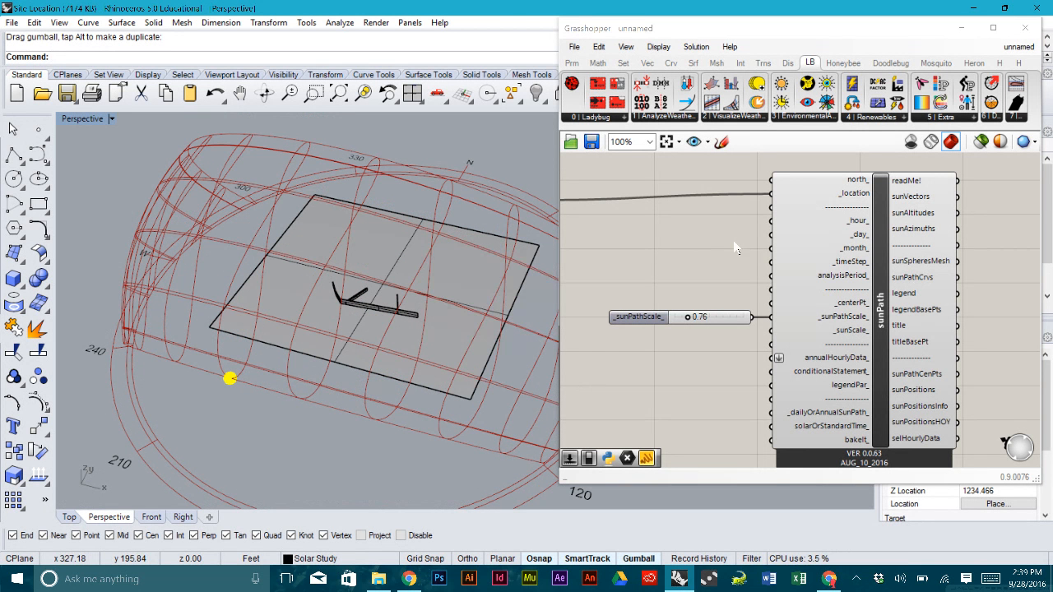
{"action": "left_click_drag", "start_coordinate": [885, 247], "coordinate": [883, 253]}
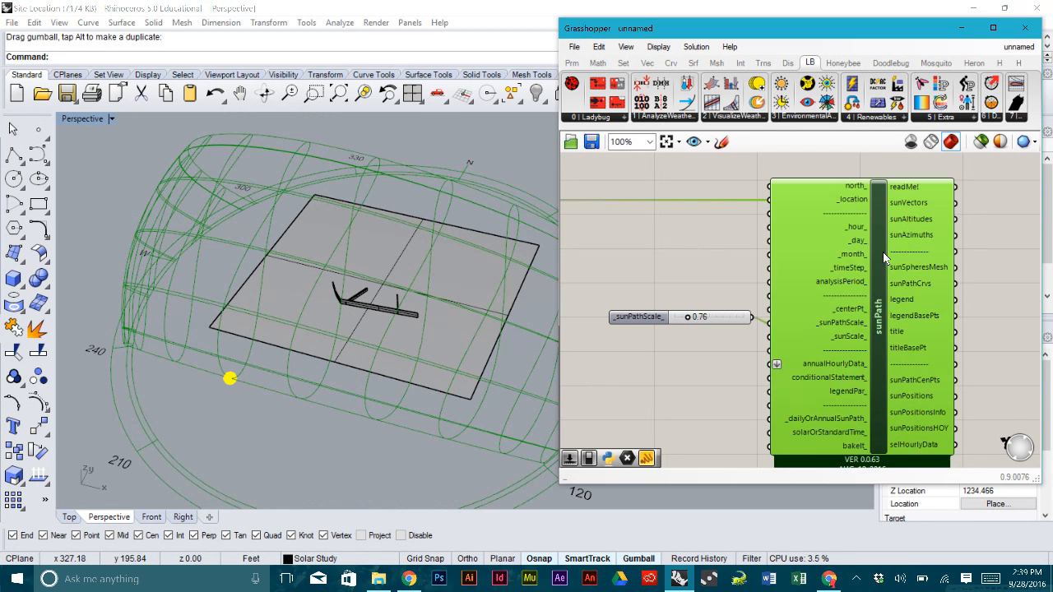
{"action": "left_click", "coordinate": [682, 251]}
{"action": "left_click_drag", "start_coordinate": [652, 314], "coordinate": [650, 320]}
{"action": "left_click", "coordinate": [655, 268]}
{"action": "right_click_drag", "start_coordinate": [716, 255], "coordinate": [765, 235]}
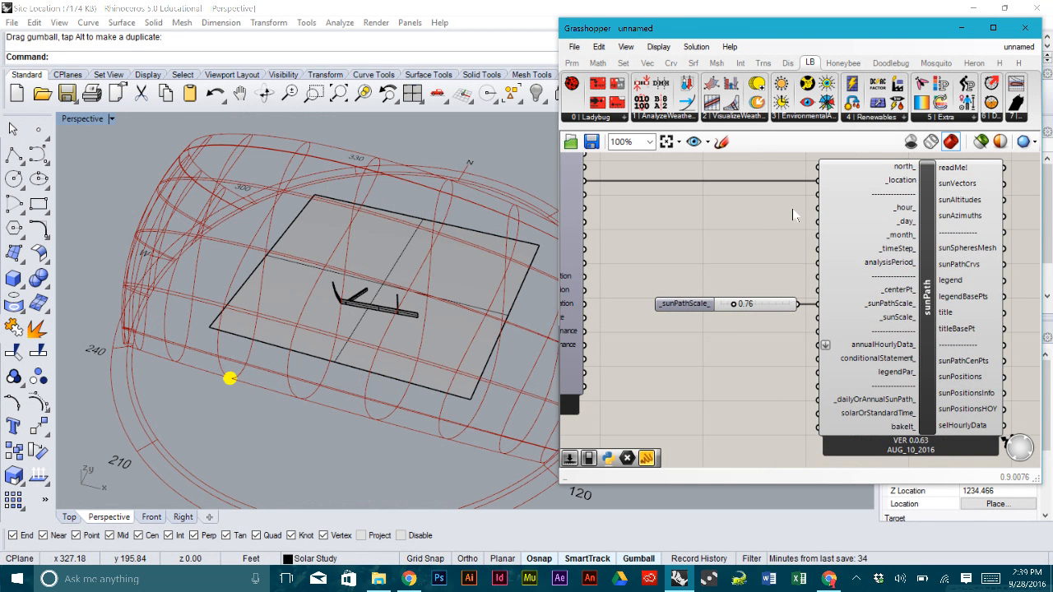
{"action": "scroll", "coordinate": [793, 215], "scroll_direction": "down", "scroll_amount": 2}
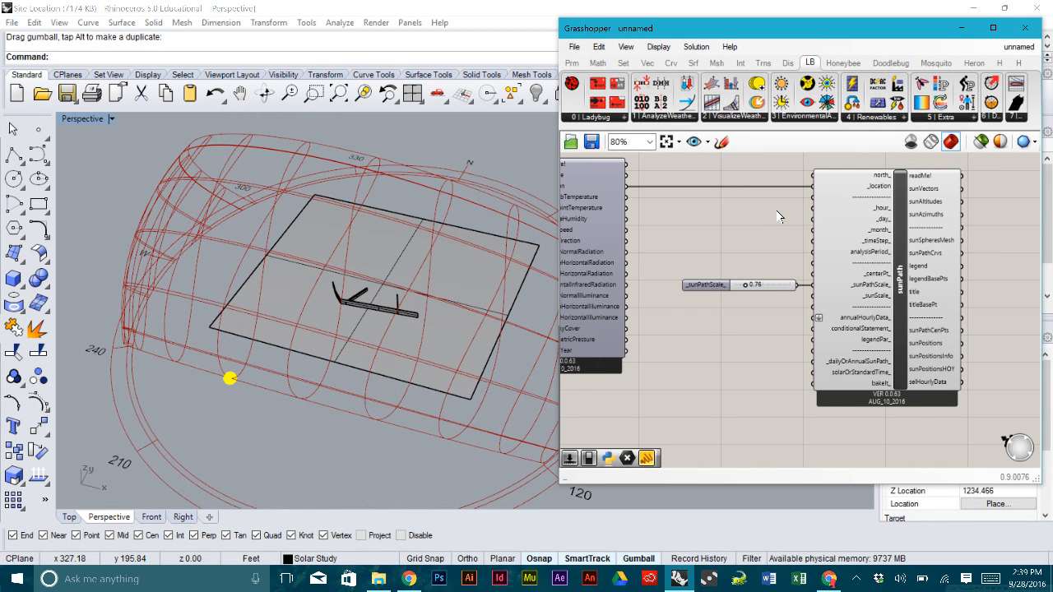
{"action": "right_click_drag", "start_coordinate": [442, 303], "coordinate": [490, 263]}
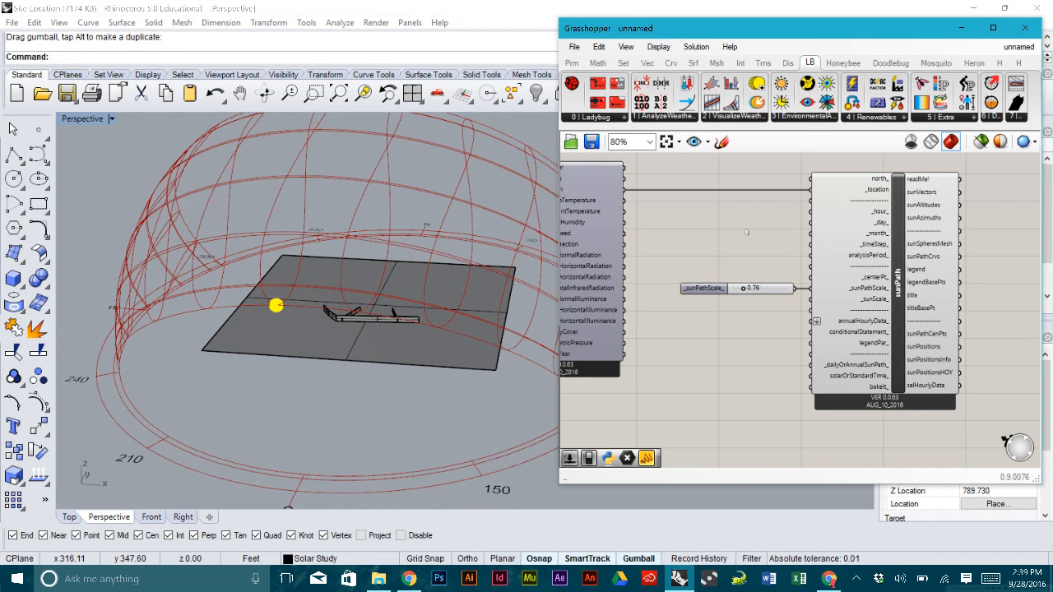
{"action": "right_click_drag", "start_coordinate": [746, 232], "coordinate": [739, 254]}
{"action": "right_click_drag", "start_coordinate": [440, 222], "coordinate": [438, 253]}
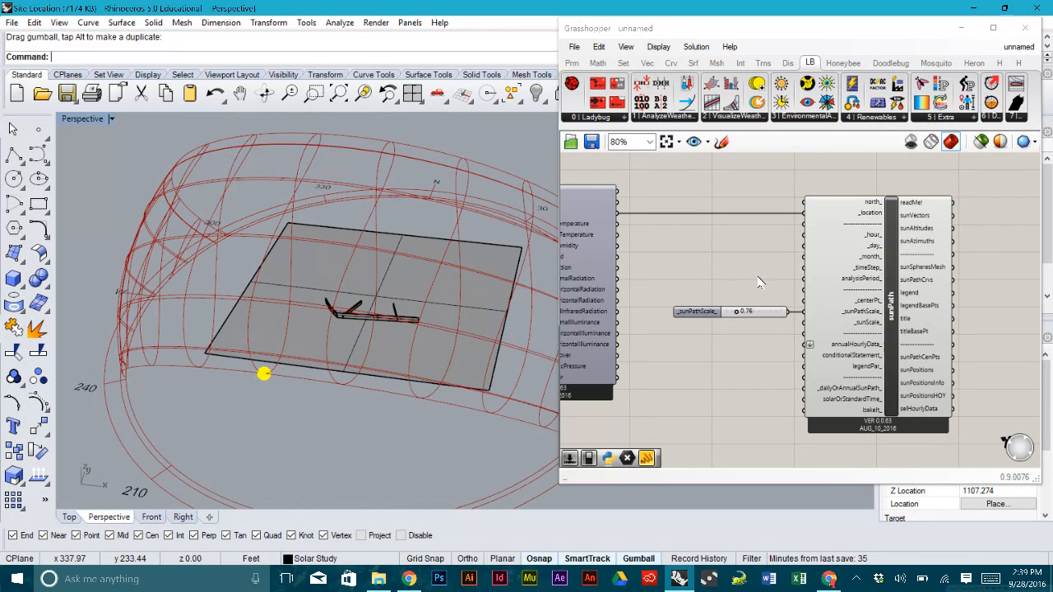
{"action": "scroll", "coordinate": [757, 277], "scroll_direction": "up", "scroll_amount": 2}
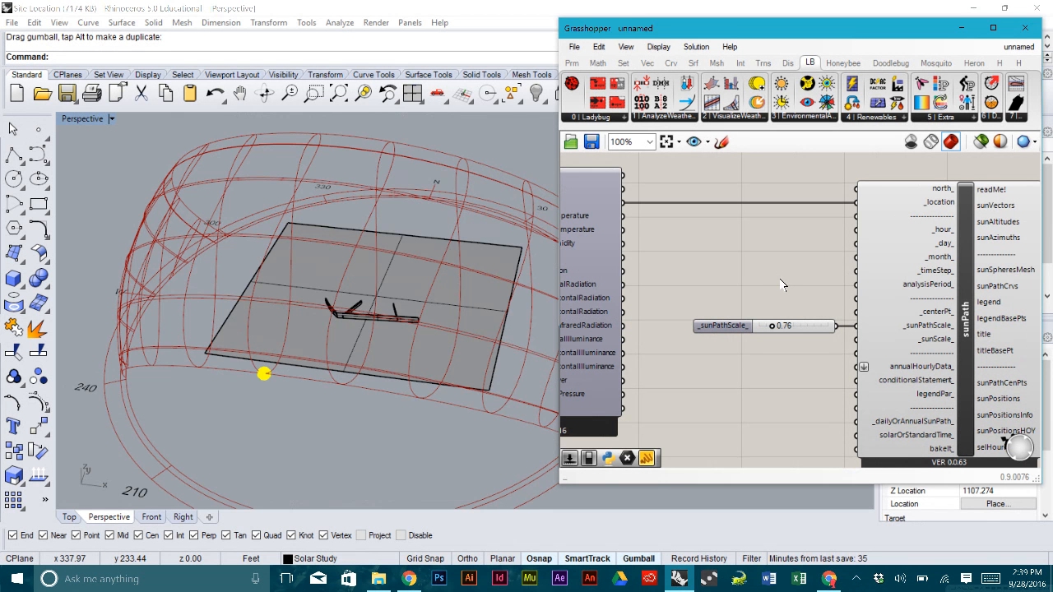
{"action": "right_click_drag", "start_coordinate": [465, 294], "coordinate": [466, 251]}
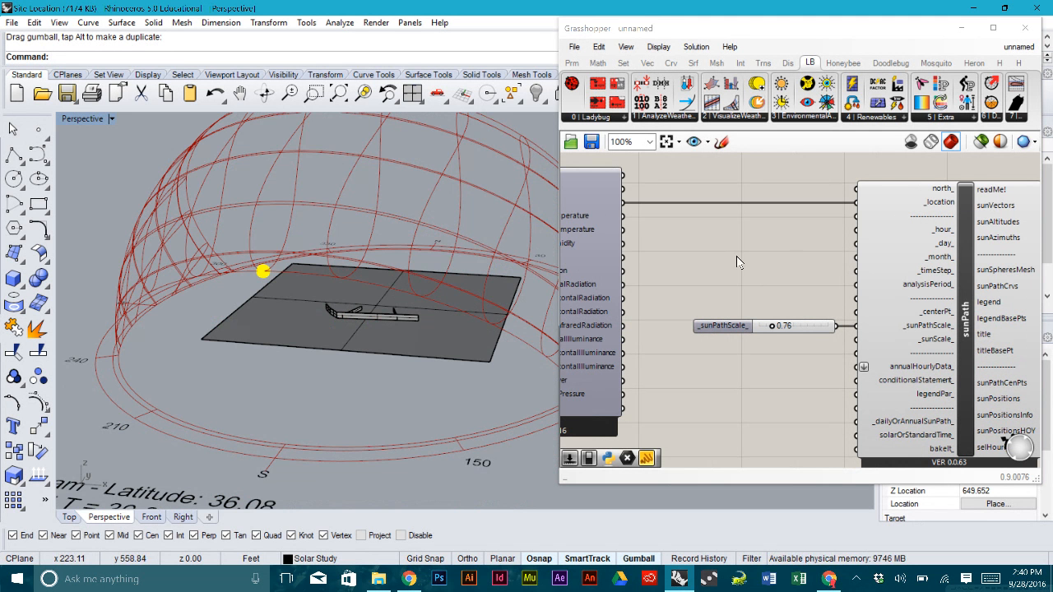
{"action": "right_click_drag", "start_coordinate": [449, 250], "coordinate": [421, 274]}
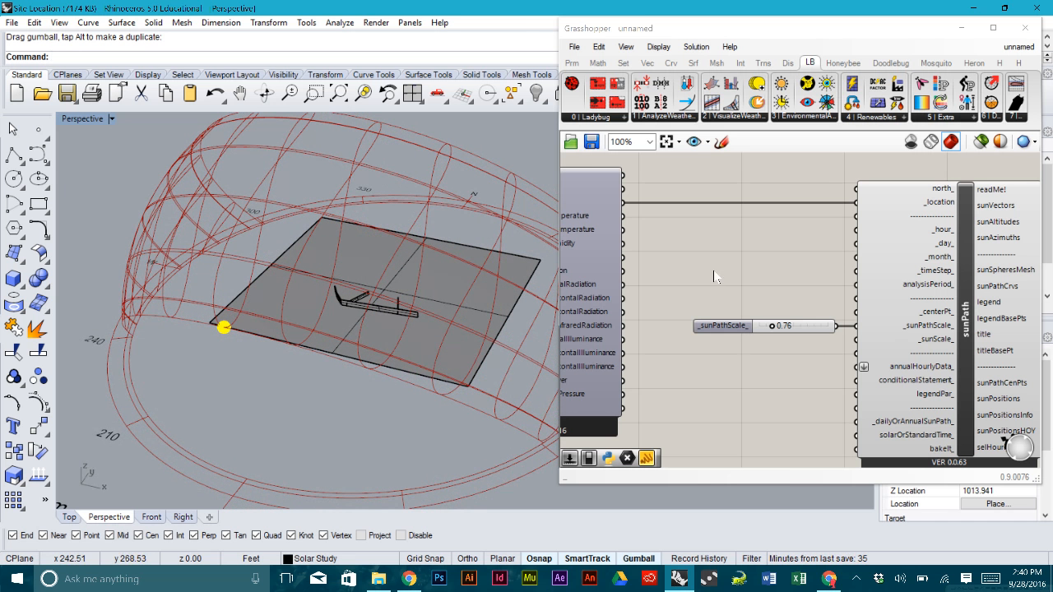
{"action": "left_click", "coordinate": [783, 260]}
{"action": "scroll", "coordinate": [783, 260], "scroll_direction": "down", "scroll_amount": 3}
{"action": "right_click_drag", "start_coordinate": [783, 260], "coordinate": [739, 257]}
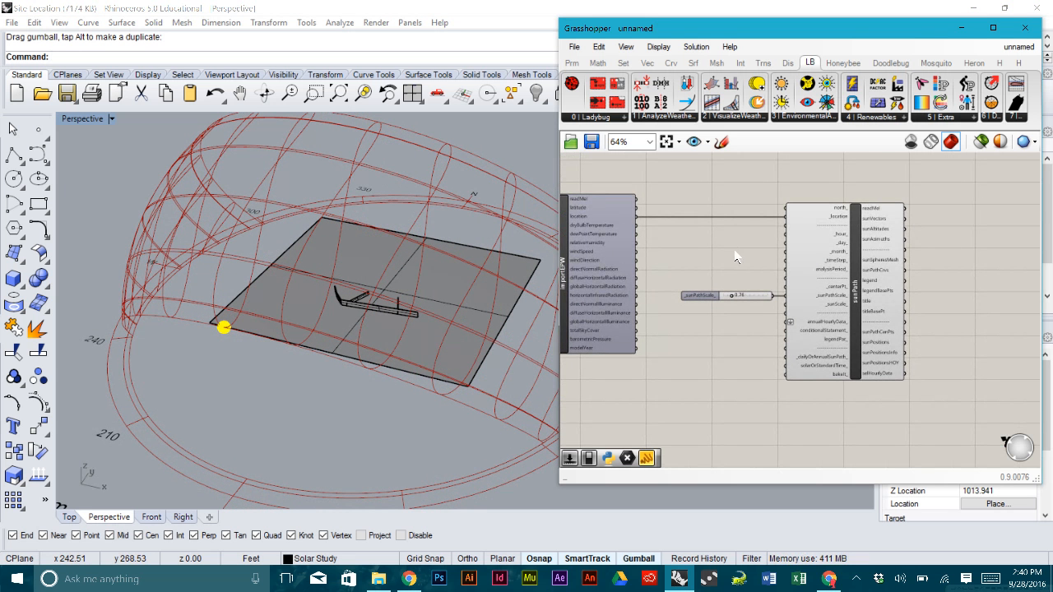
{"action": "scroll", "coordinate": [735, 274], "scroll_direction": "up", "scroll_amount": 1}
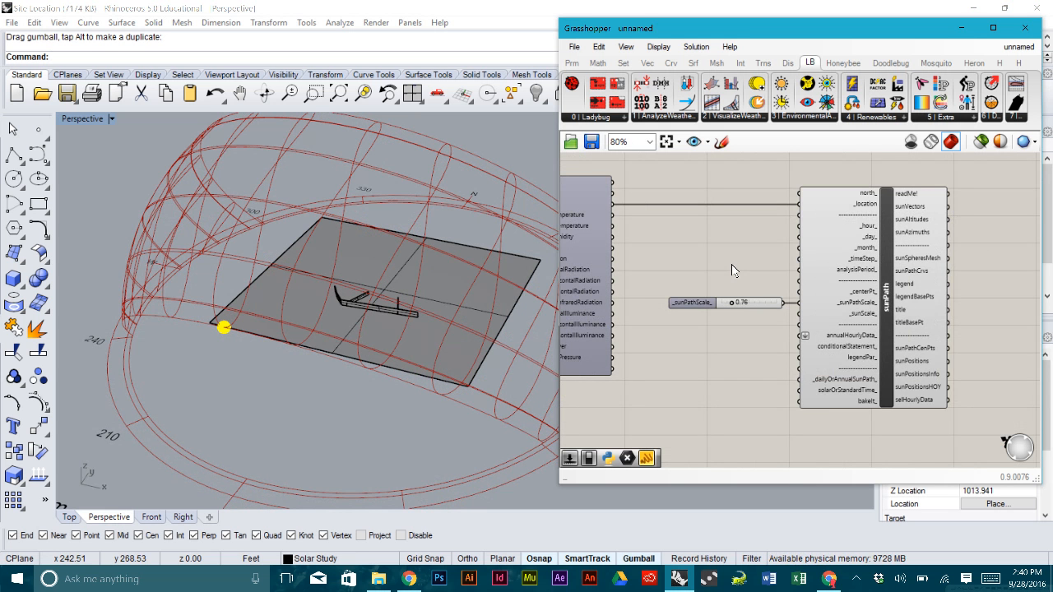
{"action": "right_click_drag", "start_coordinate": [760, 258], "coordinate": [782, 264]}
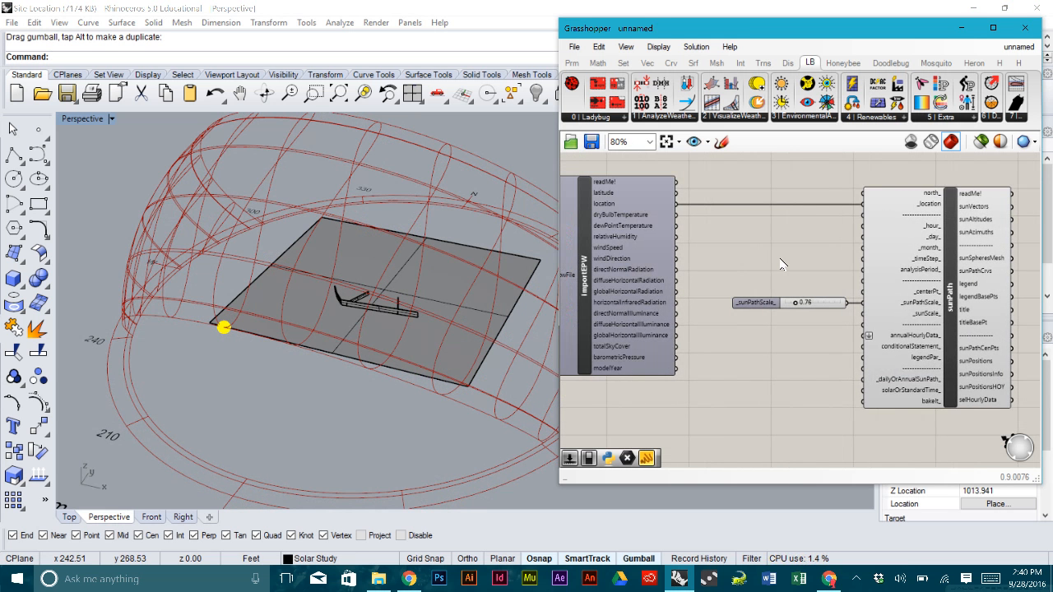
{"action": "scroll", "coordinate": [803, 243], "scroll_direction": "up", "scroll_amount": 2}
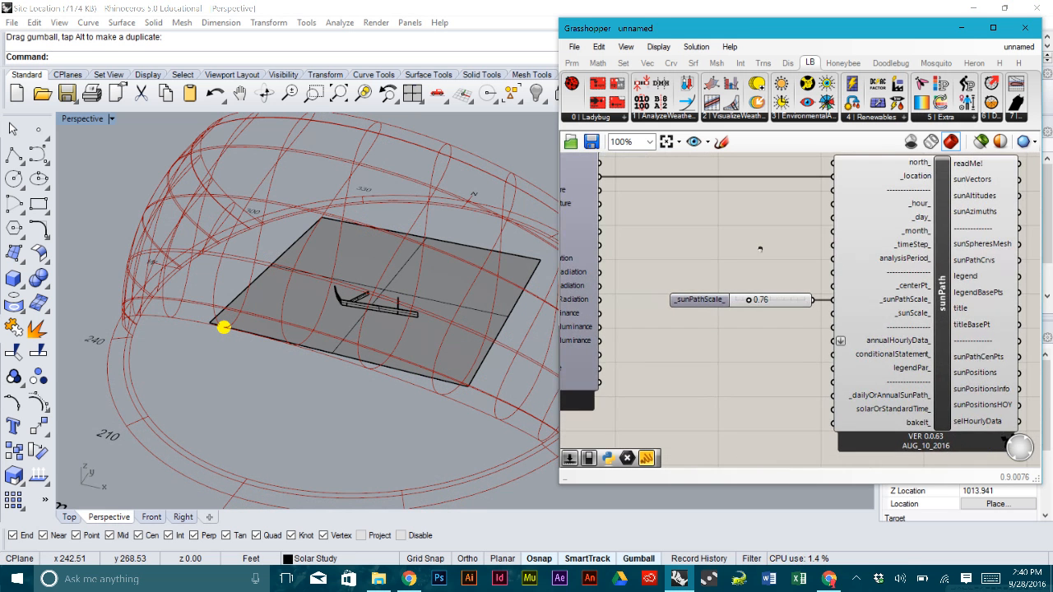
{"action": "right_click_drag", "start_coordinate": [802, 243], "coordinate": [782, 235]}
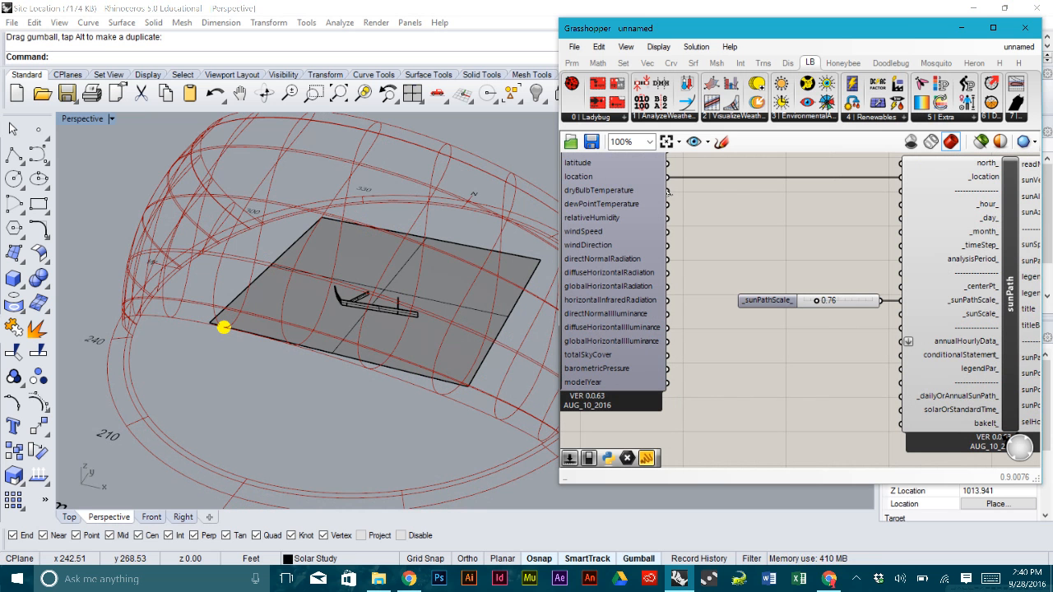
- Wire importEPW's dryBulbTemperature output into sunPath's annualHourlyData_ input
{"action": "left_click_drag", "start_coordinate": [668, 190], "coordinate": [911, 342]}
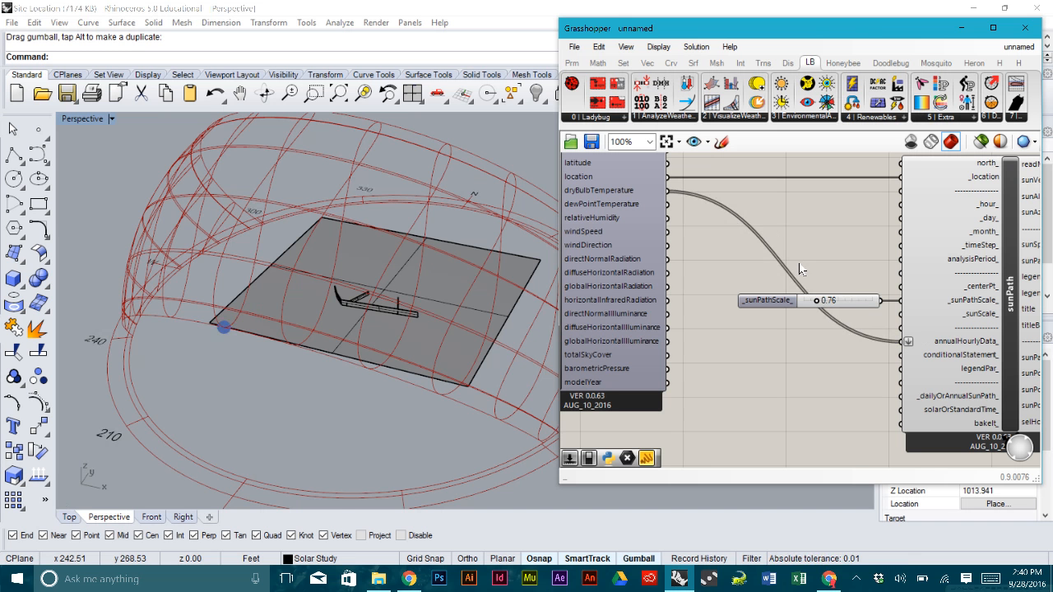
{"action": "right_click_drag", "start_coordinate": [360, 314], "coordinate": [310, 319]}
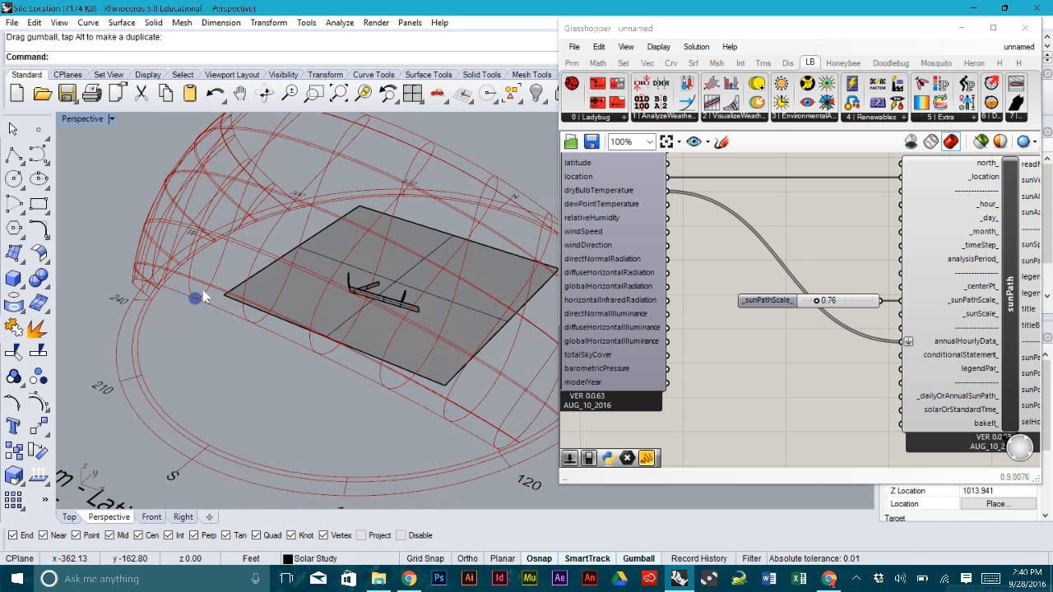
{"action": "scroll", "coordinate": [202, 290], "scroll_direction": "down", "scroll_amount": 8}
{"action": "right_click_drag", "start_coordinate": [212, 278], "coordinate": [255, 313]}
{"action": "scroll", "coordinate": [354, 426], "scroll_direction": "up", "scroll_amount": 4}
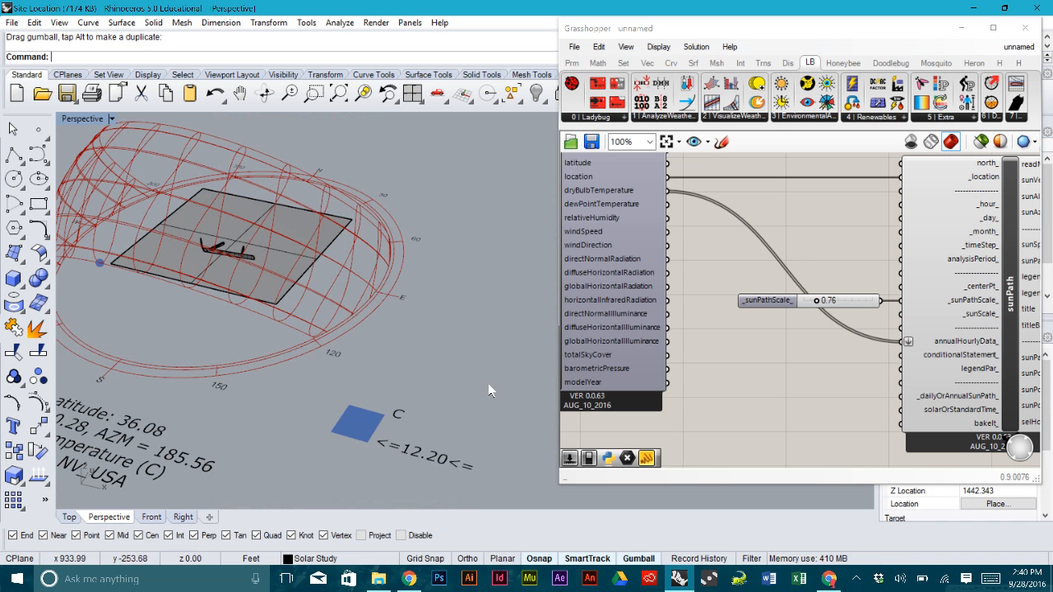
- Orbit and zoom the viewport to inspect the temperature-coloured sun path
{"action": "scroll", "coordinate": [393, 381], "scroll_direction": "down", "scroll_amount": 5}
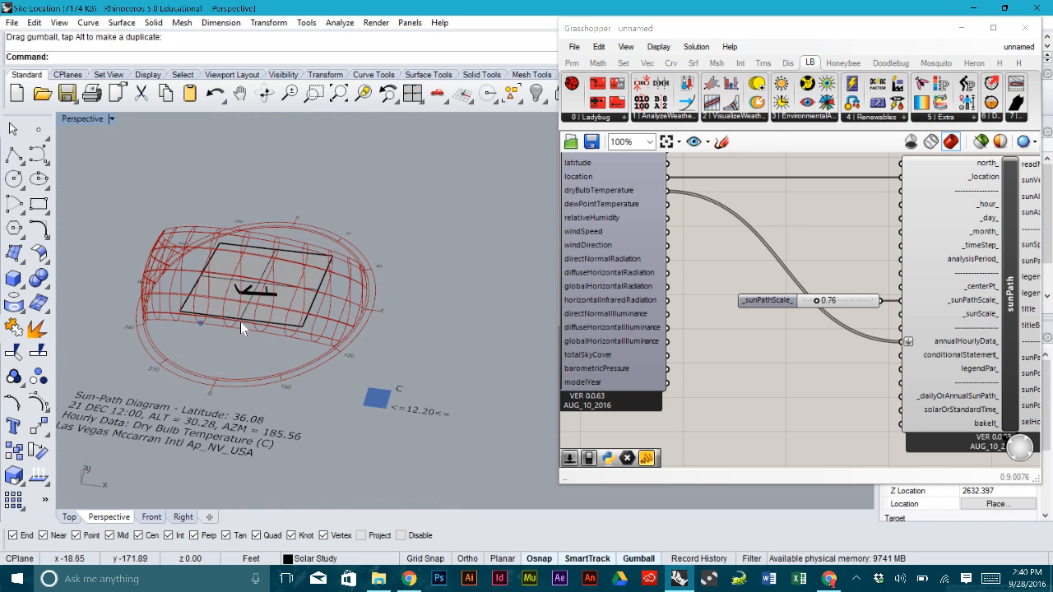
{"action": "scroll", "coordinate": [242, 326], "scroll_direction": "up", "scroll_amount": 2}
{"action": "scroll", "coordinate": [182, 215], "scroll_direction": "up", "scroll_amount": 2}
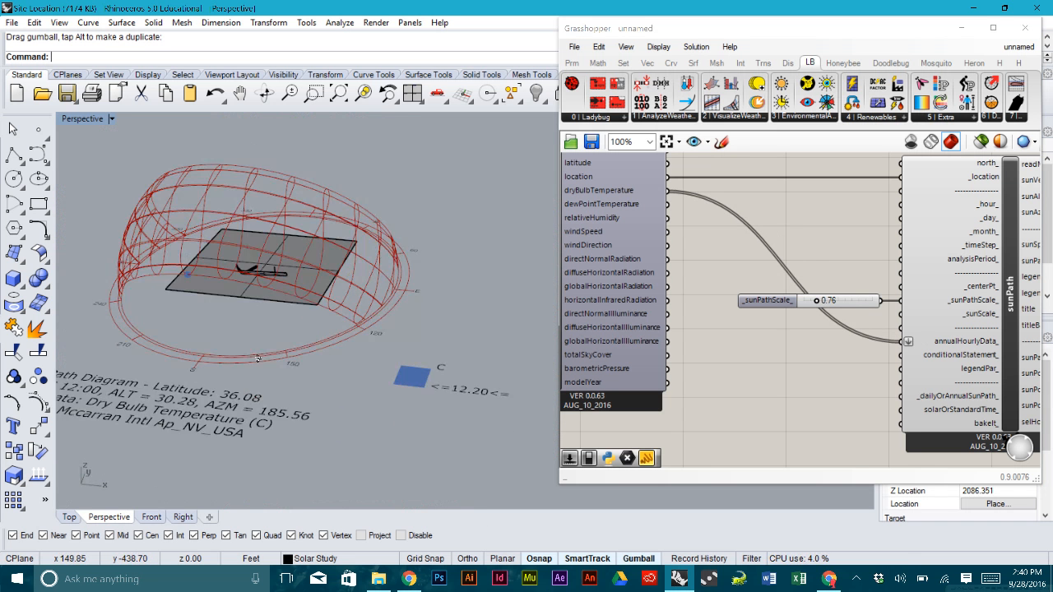
{"action": "scroll", "coordinate": [184, 244], "scroll_direction": "up", "scroll_amount": 2}
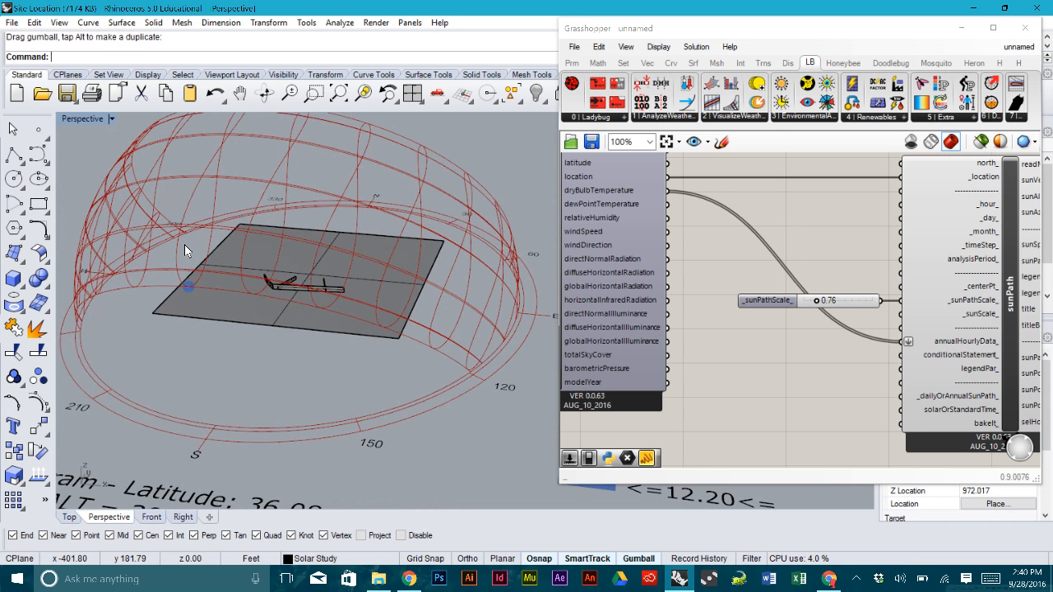
{"action": "scroll", "coordinate": [184, 245], "scroll_direction": "down", "scroll_amount": 2}
{"action": "right_click_drag", "start_coordinate": [229, 257], "coordinate": [254, 286]}
{"action": "scroll", "coordinate": [847, 241], "scroll_direction": "down", "scroll_amount": 1}
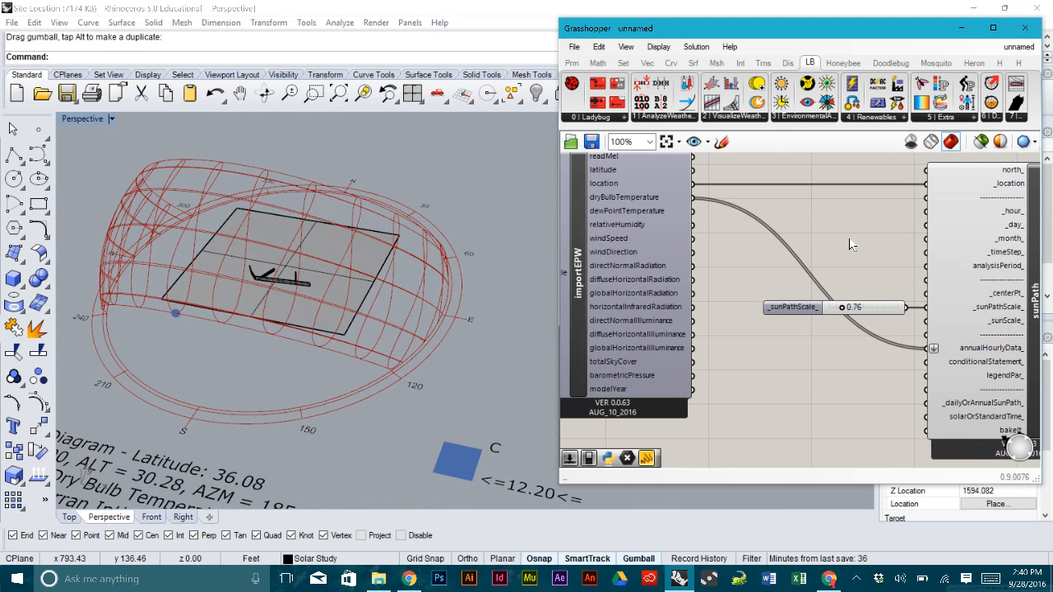
{"action": "scroll", "coordinate": [813, 242], "scroll_direction": "down", "scroll_amount": 1}
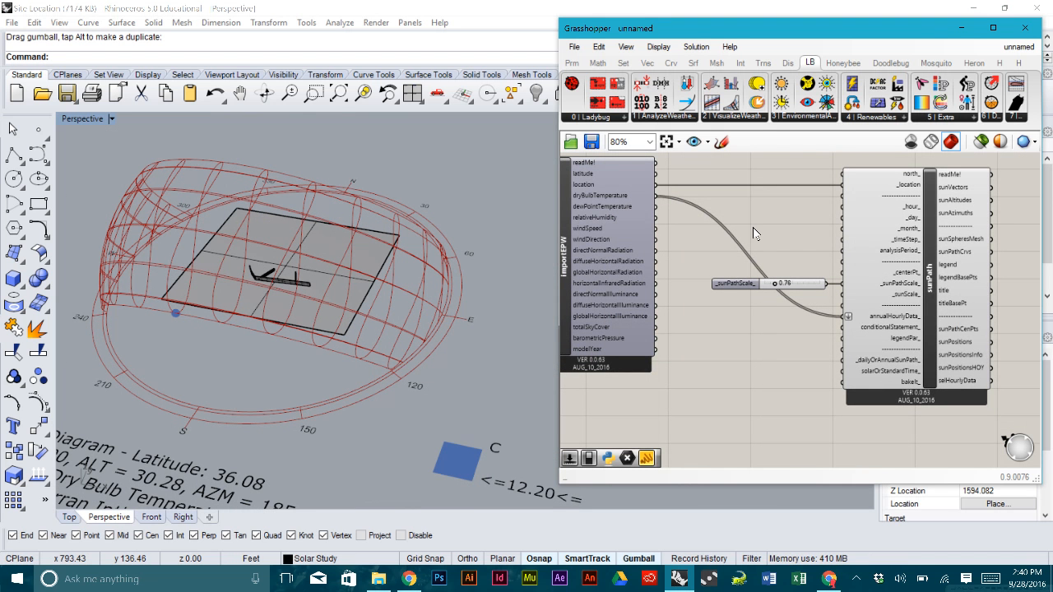
{"action": "right_click_drag", "start_coordinate": [800, 246], "coordinate": [726, 229]}
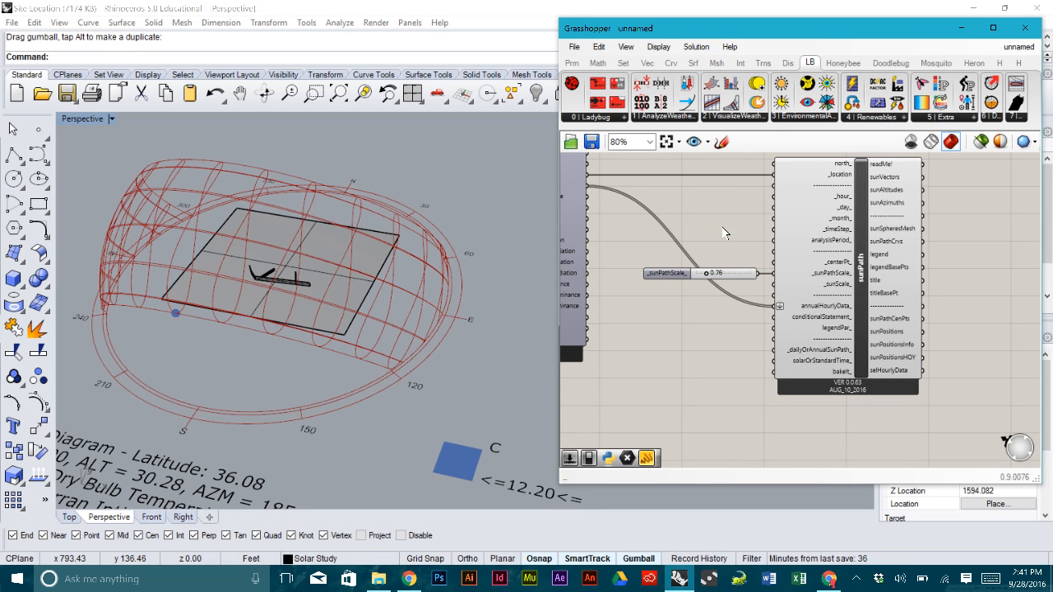
{"action": "right_click_drag", "start_coordinate": [724, 201], "coordinate": [778, 204]}
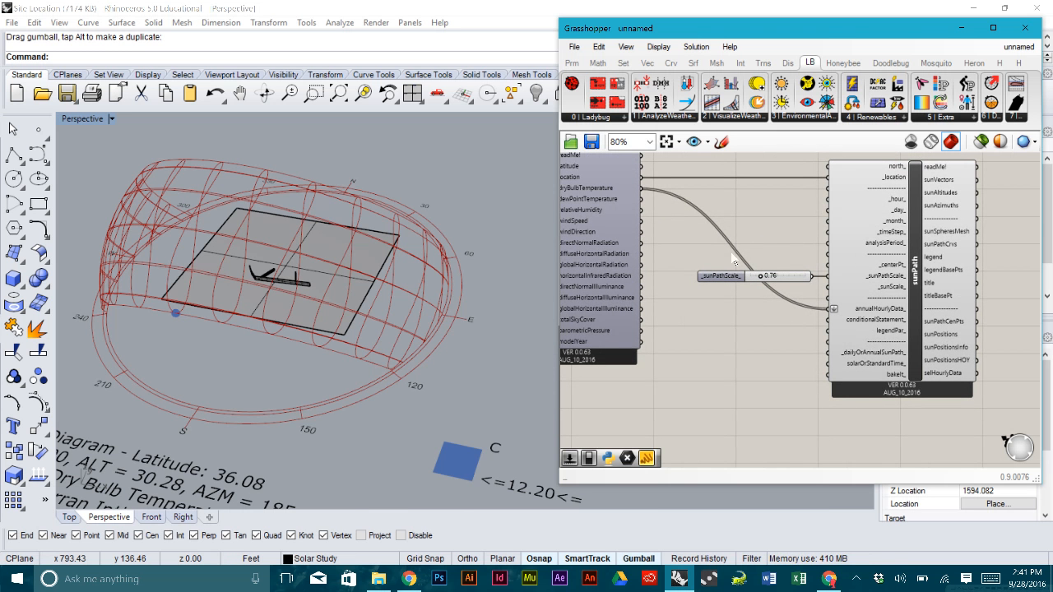
{"action": "scroll", "coordinate": [753, 215], "scroll_direction": "up", "scroll_amount": 2}
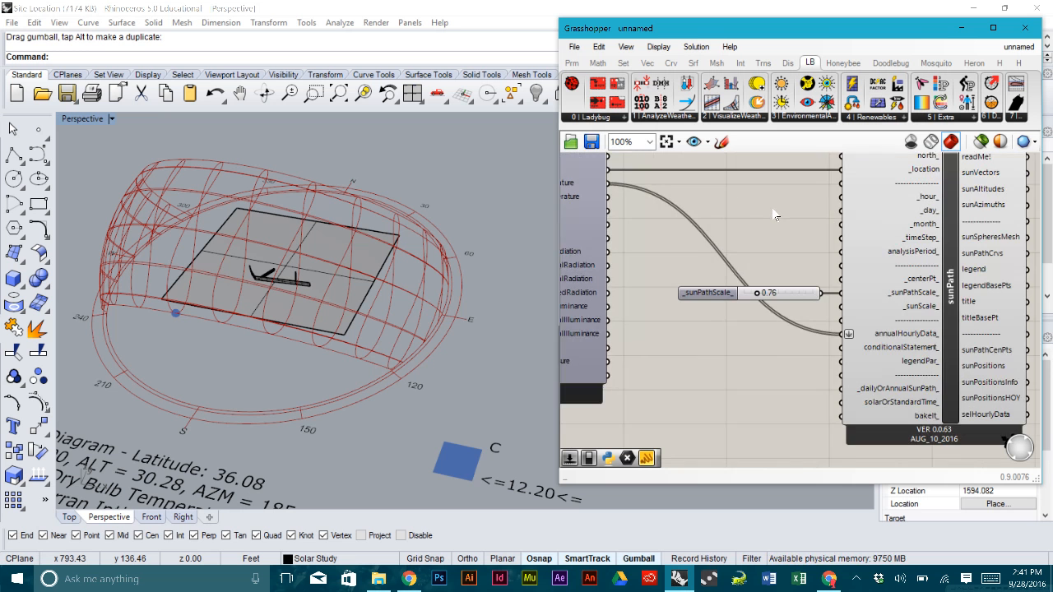
{"action": "scroll", "coordinate": [836, 201], "scroll_direction": "up", "scroll_amount": 1}
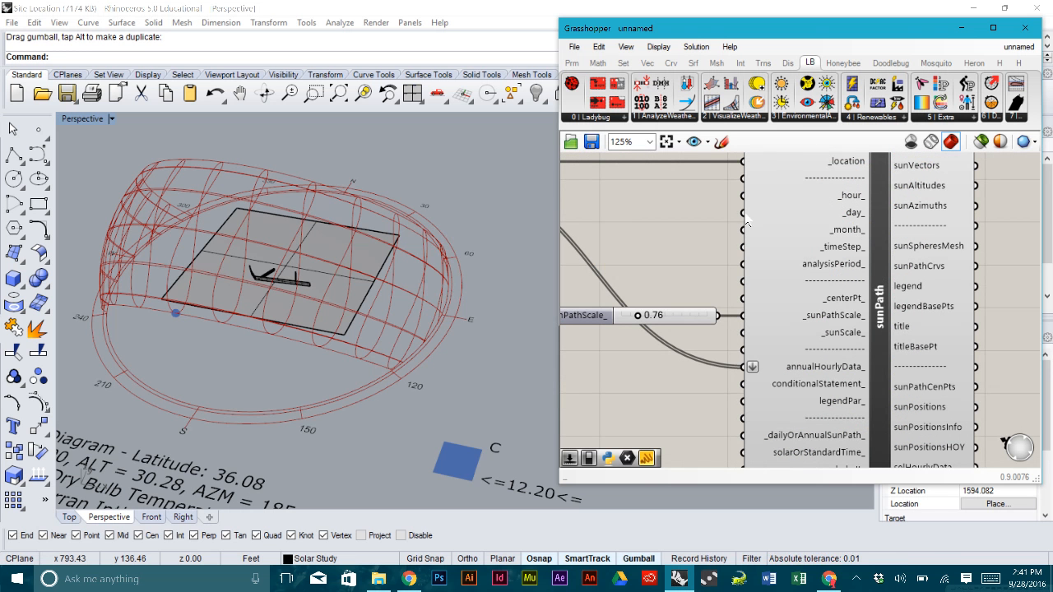
{"action": "mouse_move", "coordinate": [749, 220]}
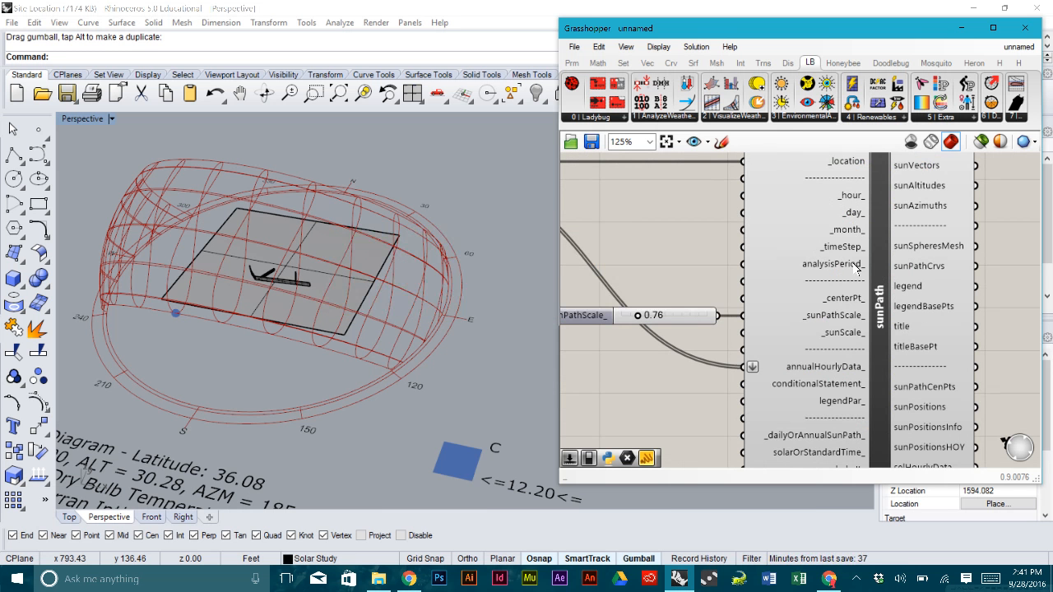
{"action": "mouse_move", "coordinate": [824, 264]}
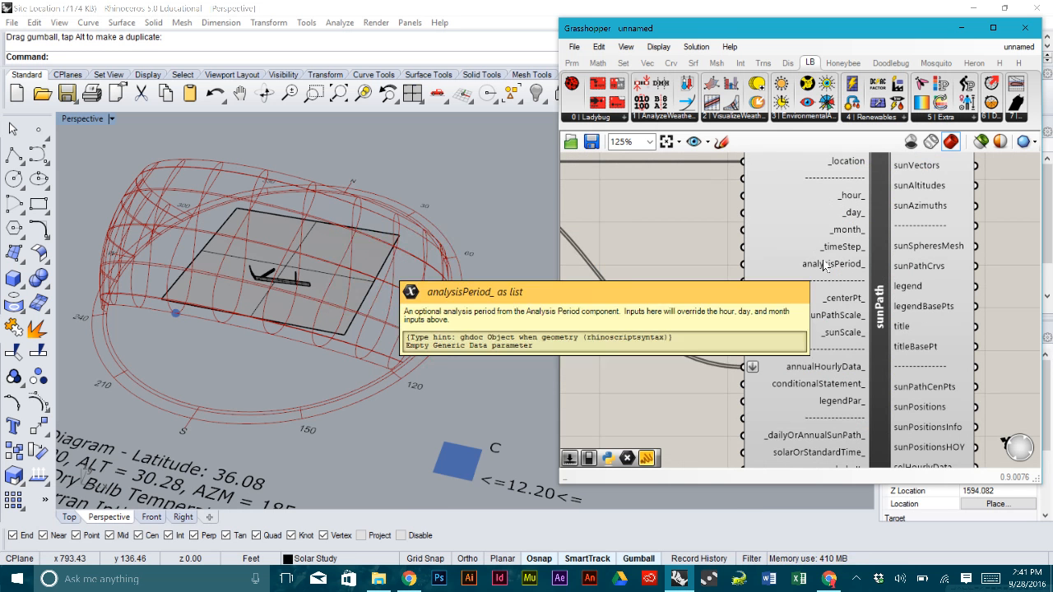
{"action": "scroll", "coordinate": [823, 265], "scroll_direction": "down", "scroll_amount": 2}
{"action": "right_click_drag", "start_coordinate": [717, 245], "coordinate": [763, 237]}
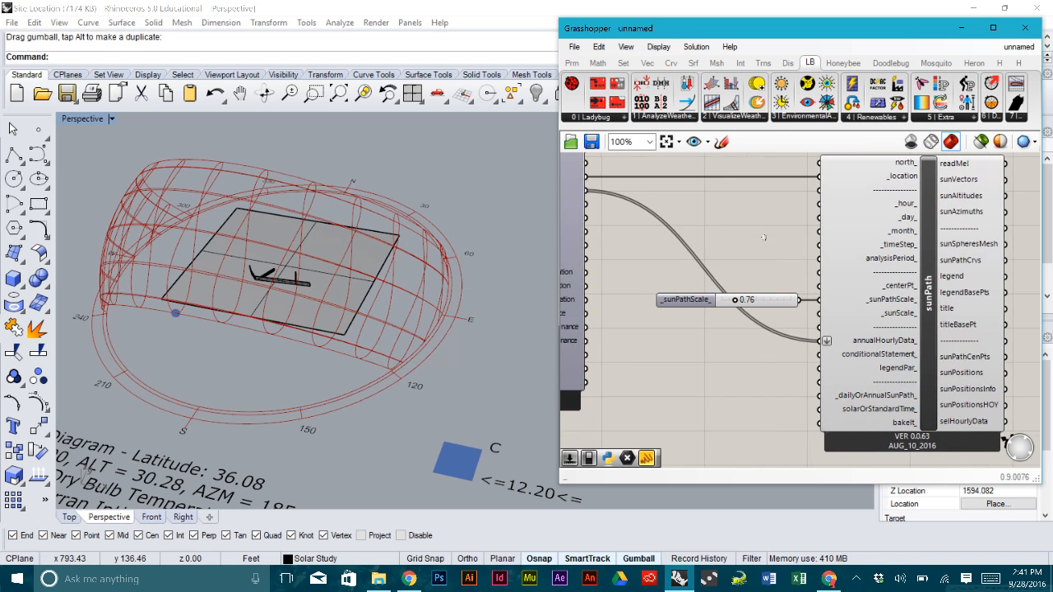
- Place a Ladybug Analysis Period component from the AnalyzeWeather panel
{"action": "left_click", "coordinate": [660, 119]}
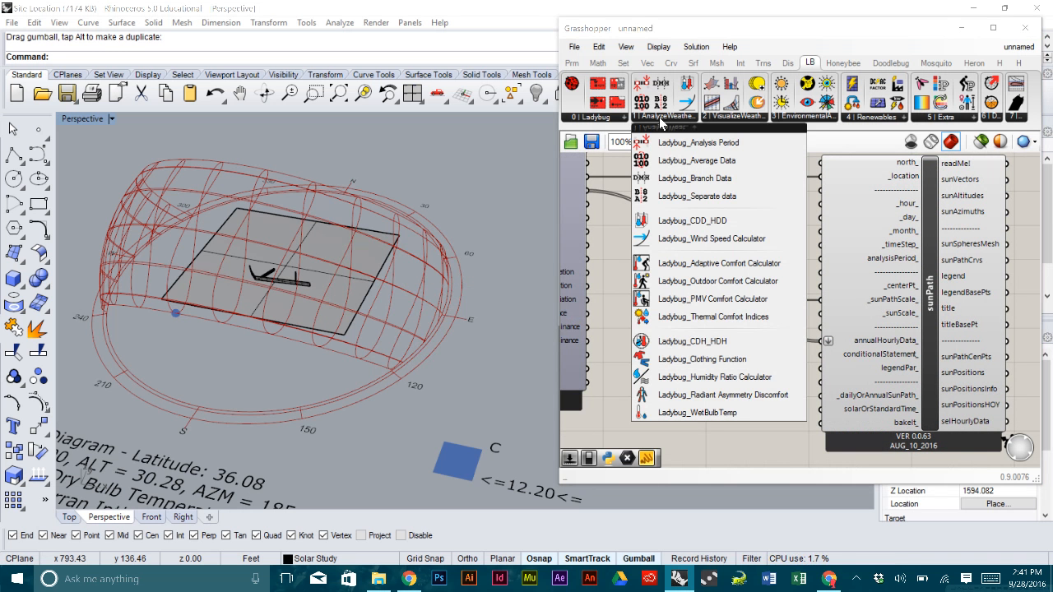
{"action": "left_click_drag", "start_coordinate": [698, 142], "coordinate": [714, 240]}
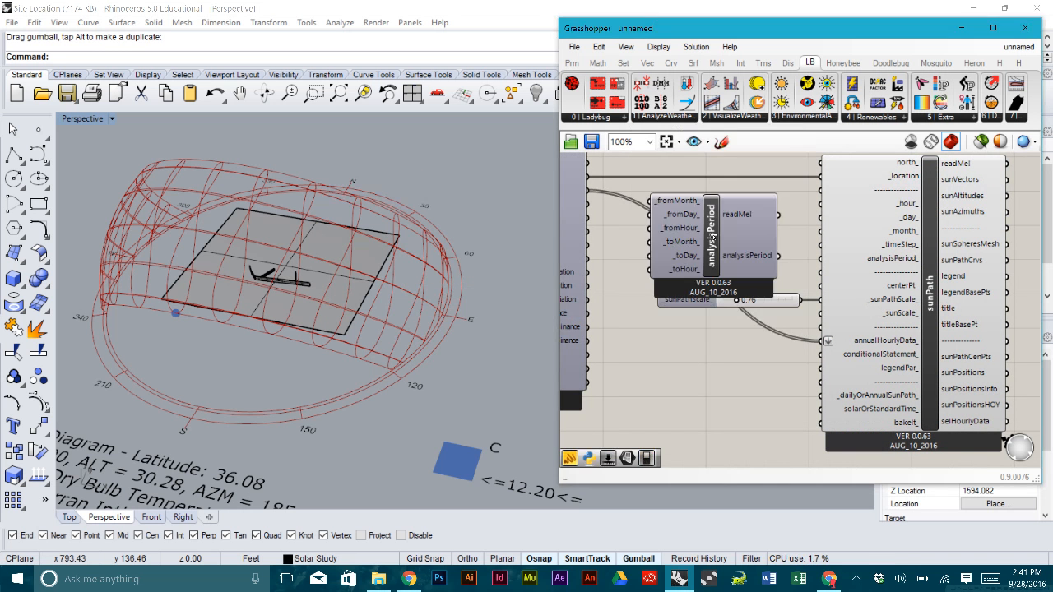
{"action": "scroll", "coordinate": [821, 238], "scroll_direction": "down", "scroll_amount": 1}
{"action": "scroll", "coordinate": [821, 239], "scroll_direction": "down", "scroll_amount": 1}
- Move sunPath and its slider right to make room beside analysisPeriod
{"action": "left_click_drag", "start_coordinate": [820, 238], "coordinate": [799, 185]}
{"action": "left_click_drag", "start_coordinate": [859, 254], "coordinate": [896, 254]}
{"action": "left_click", "coordinate": [814, 245]}
{"action": "scroll", "coordinate": [744, 237], "scroll_direction": "up", "scroll_amount": 2}
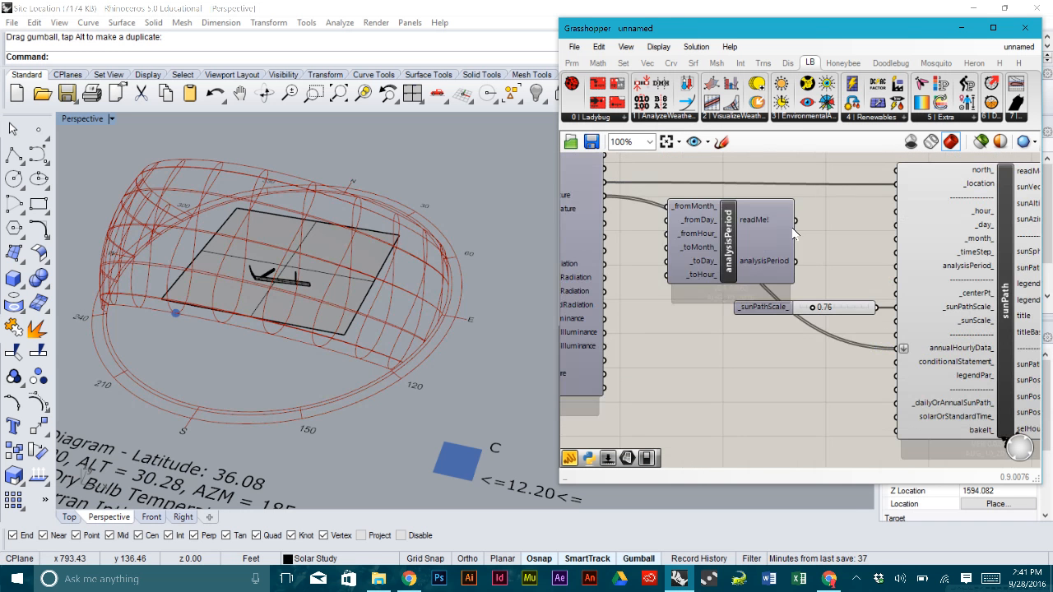
{"action": "left_click", "coordinate": [764, 231]}
{"action": "scroll", "coordinate": [764, 231], "scroll_direction": "up", "scroll_amount": 2}
{"action": "mouse_move", "coordinate": [761, 193]}
{"action": "right_click_drag", "start_coordinate": [777, 256], "coordinate": [824, 262]}
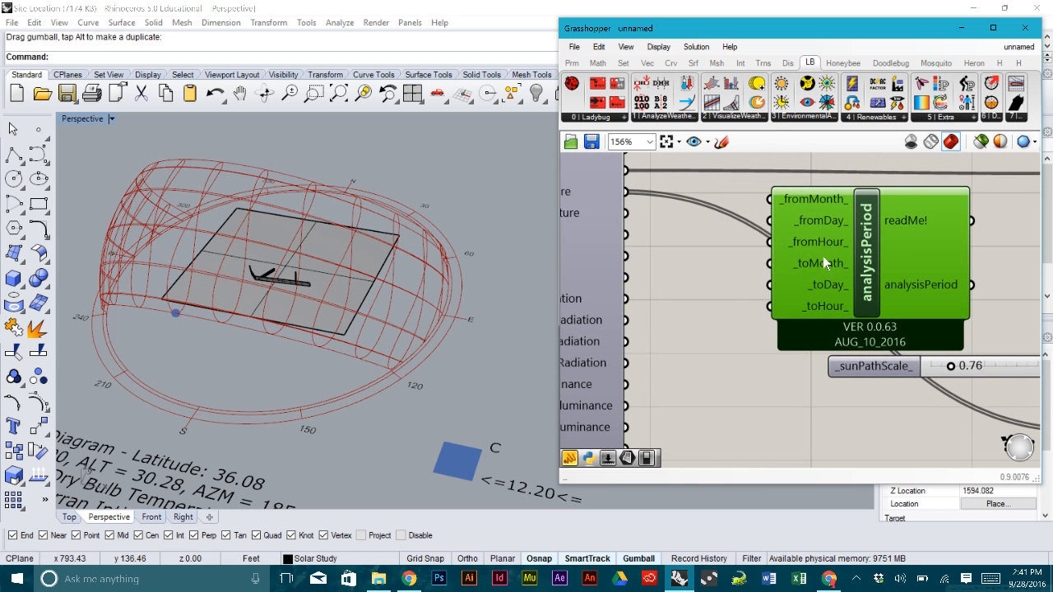
- Create a value panel reading 1 and wire it to analysisPeriod's from inputs
{"action": "double_click", "coordinate": [655, 275]}
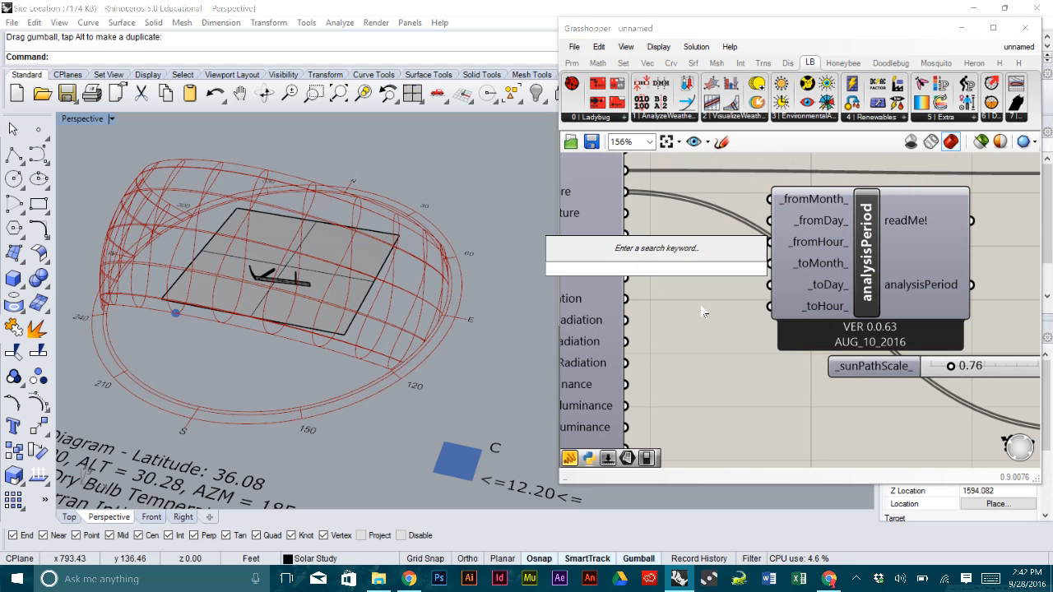
{"action": "type", "text": "\""}
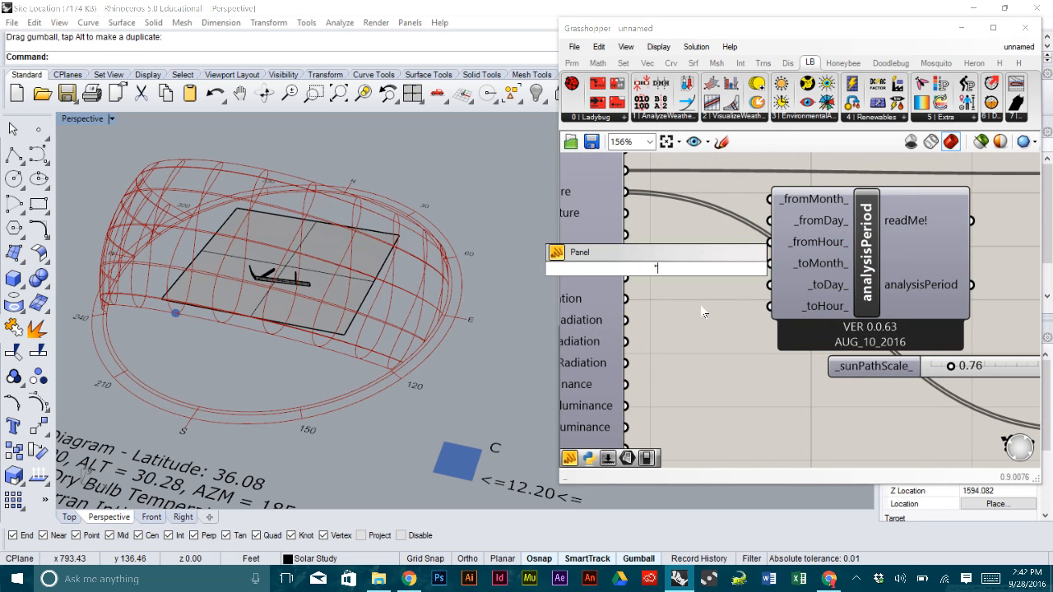
{"action": "type", "text": "1"}
{"action": "key", "text": "Return"}
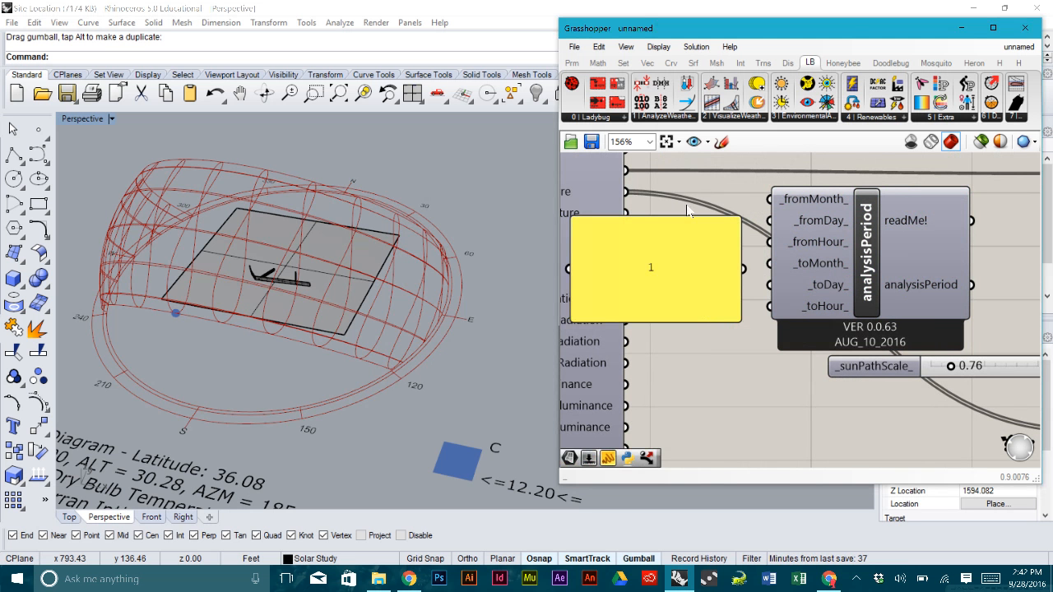
{"action": "left_click_drag", "start_coordinate": [684, 215], "coordinate": [771, 242]}
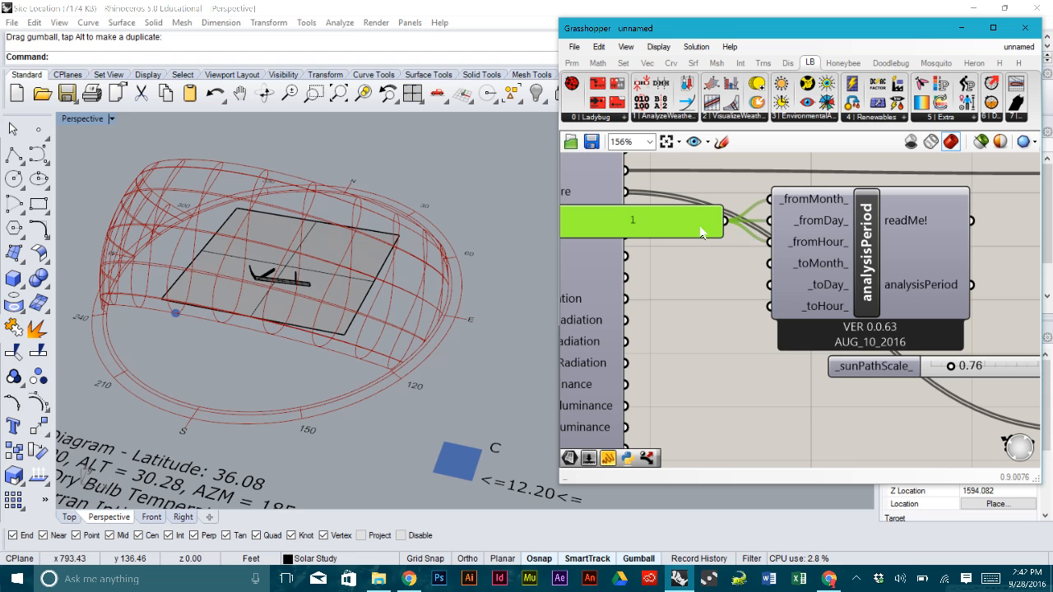
{"action": "left_click_drag", "start_coordinate": [665, 229], "coordinate": [673, 228]}
{"action": "scroll", "coordinate": [673, 229], "scroll_direction": "down", "scroll_amount": 1}
{"action": "left_click", "coordinate": [672, 301]}
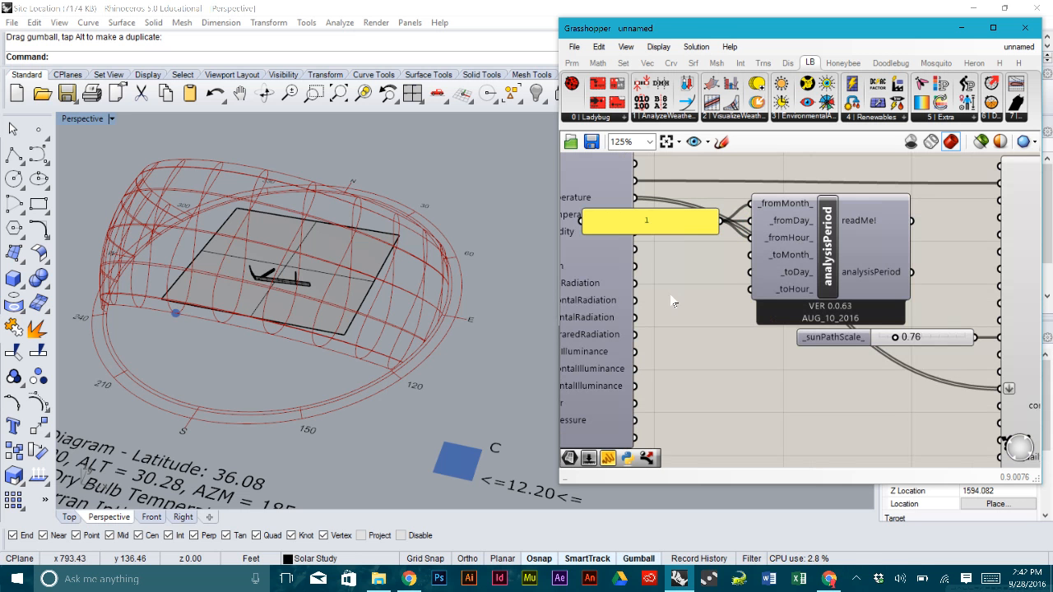
- Add value panels holding 12, 31 and 24, stacked below the 1 panel
{"action": "double_click", "coordinate": [654, 293]}
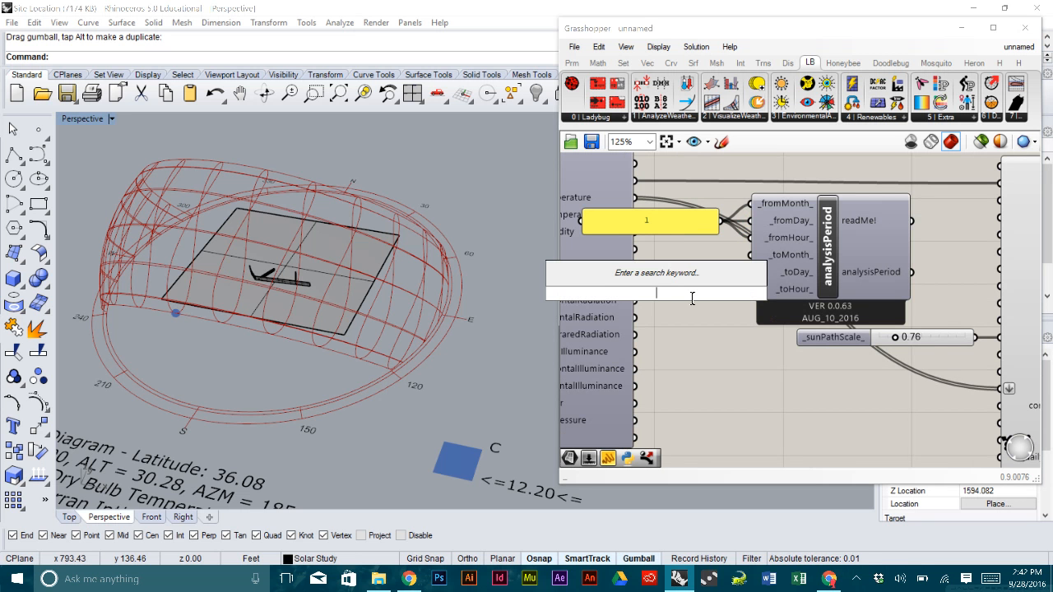
{"action": "type", "text": "\""}
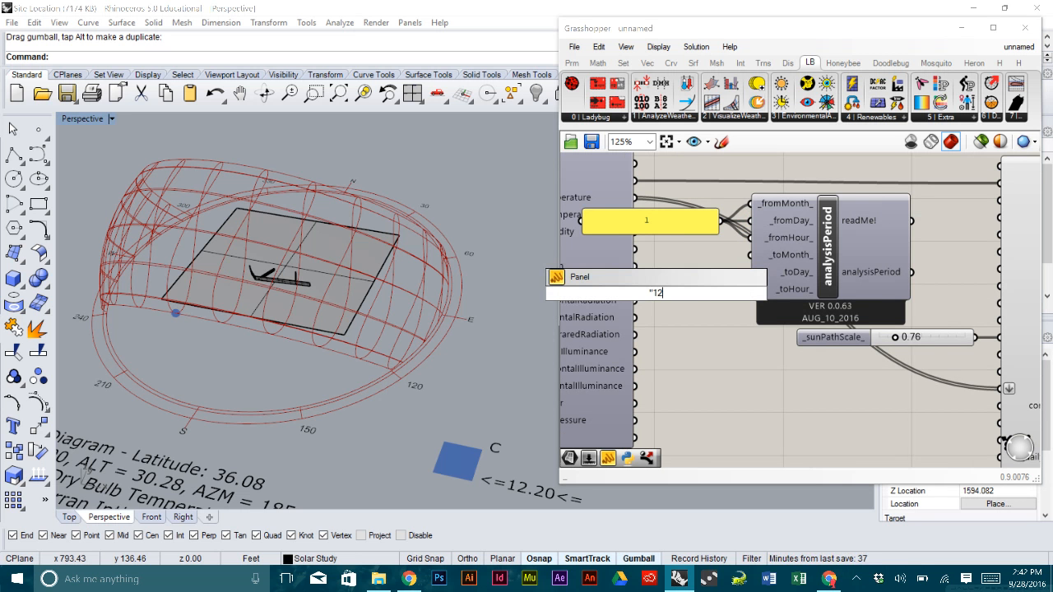
{"action": "type", "text": "12"}
{"action": "key", "text": "Return"}
{"action": "left_click_drag", "start_coordinate": [686, 251], "coordinate": [683, 313]}
{"action": "left_click_drag", "start_coordinate": [681, 323], "coordinate": [672, 255]}
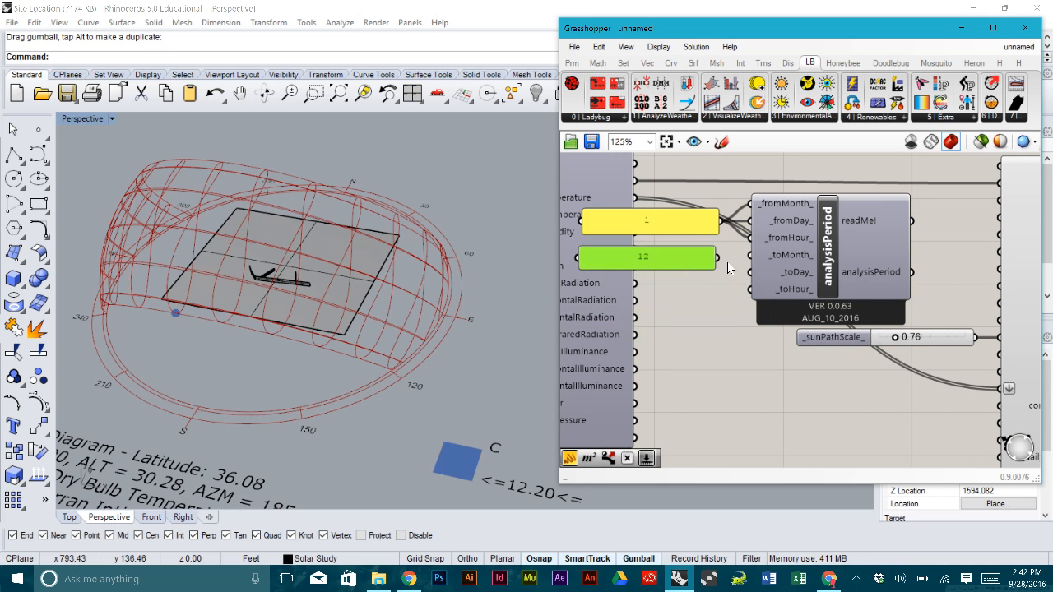
{"action": "double_click", "coordinate": [682, 307]}
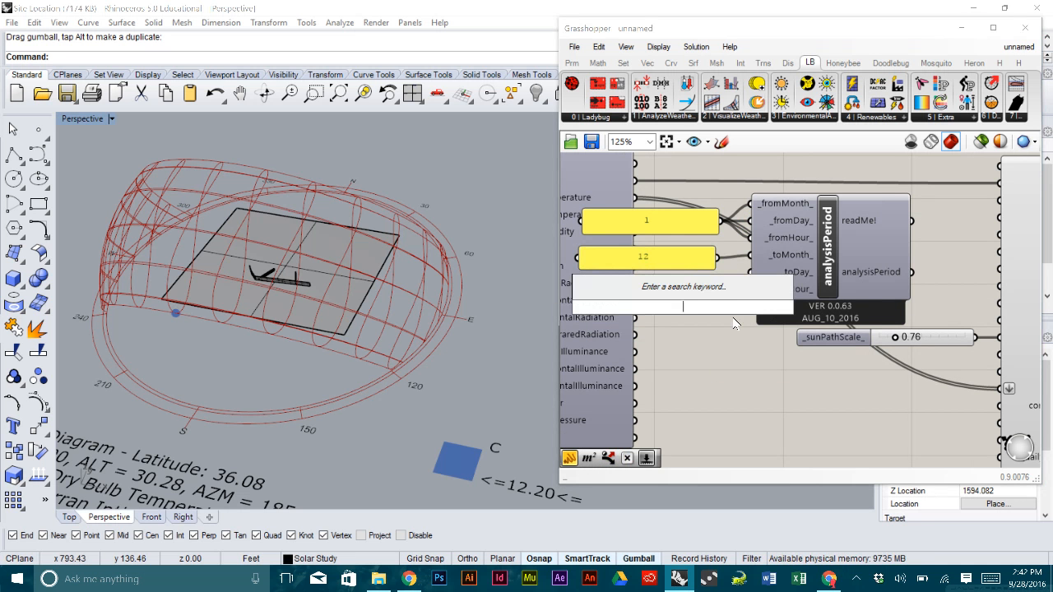
{"action": "type", "text": "\"31"}
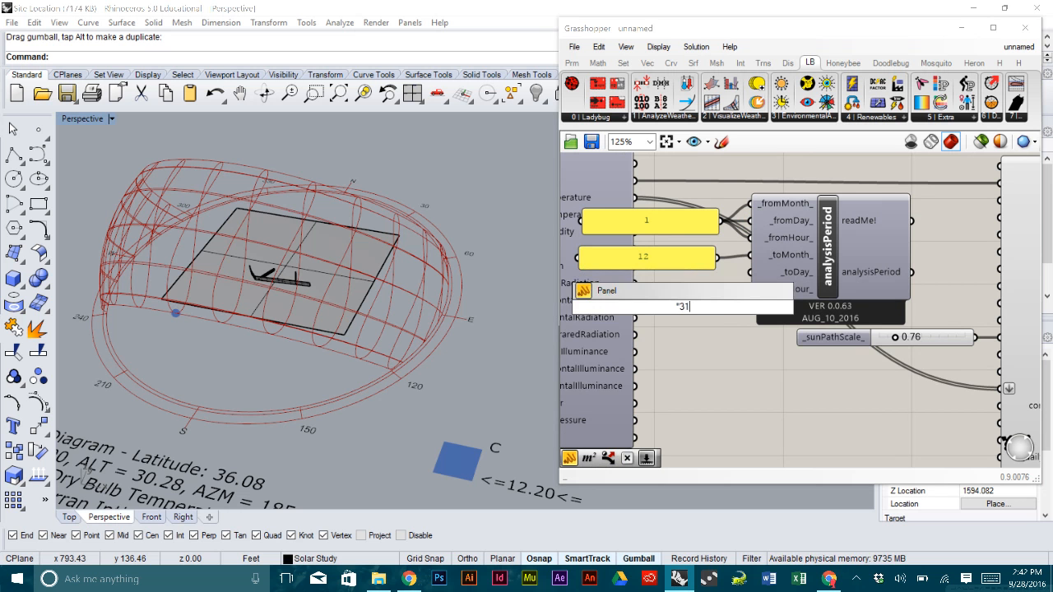
{"action": "key", "text": "Return"}
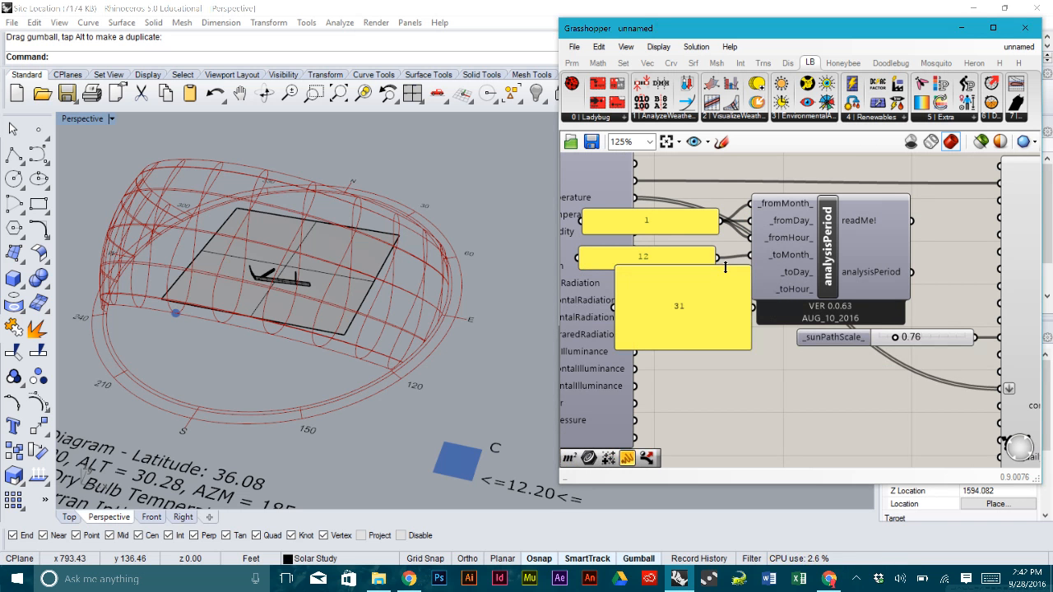
{"action": "left_click_drag", "start_coordinate": [724, 265], "coordinate": [750, 272]}
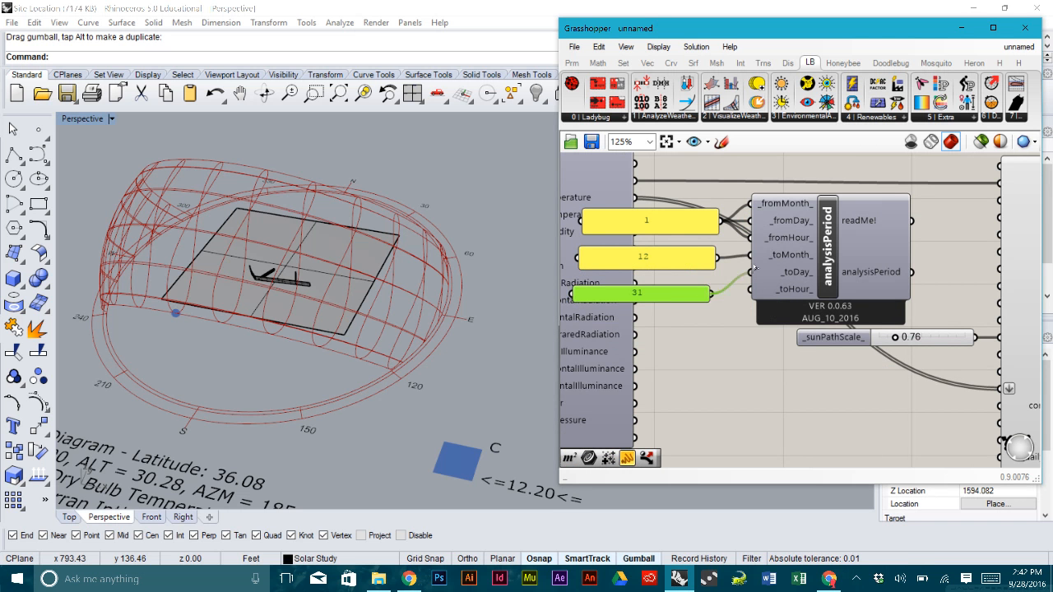
{"action": "double_click", "coordinate": [665, 350]}
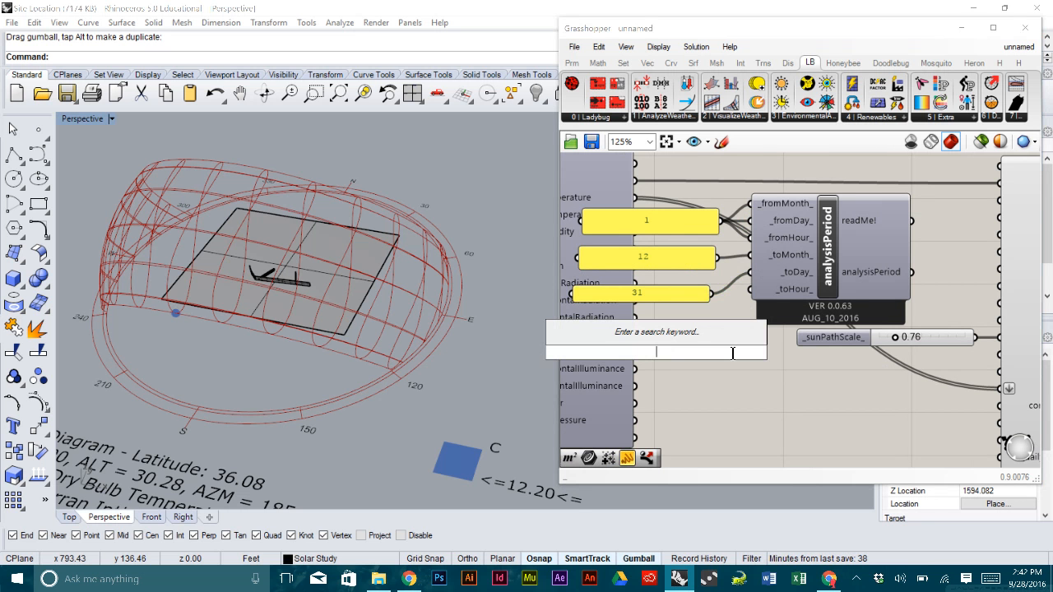
{"action": "type", "text": "\""}
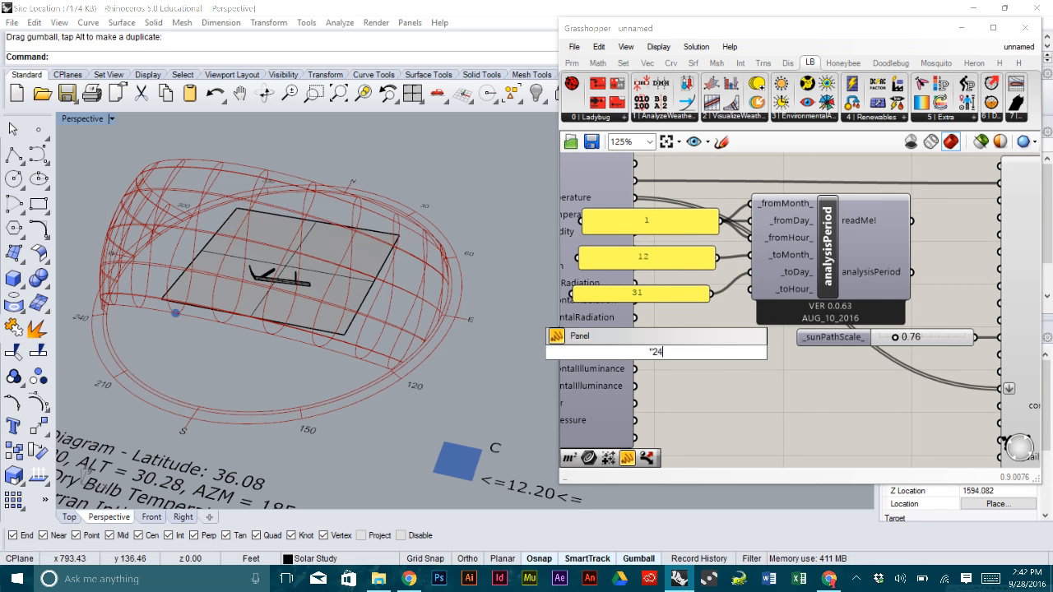
{"action": "type", "text": "24"}
{"action": "key", "text": "Return"}
{"action": "mouse_move", "coordinate": [695, 314]}
{"action": "left_mouse_down"}
{"action": "mouse_move", "coordinate": [692, 379]}
{"action": "mouse_move", "coordinate": [690, 331]}
{"action": "mouse_move", "coordinate": [680, 326]}
{"action": "left_mouse_up"}
- Wire the 12, 31 and 24 panels into analysisPeriod's toMonth, toDay and toHour inputs
{"action": "scroll", "coordinate": [679, 326], "scroll_direction": "down", "scroll_amount": 5}
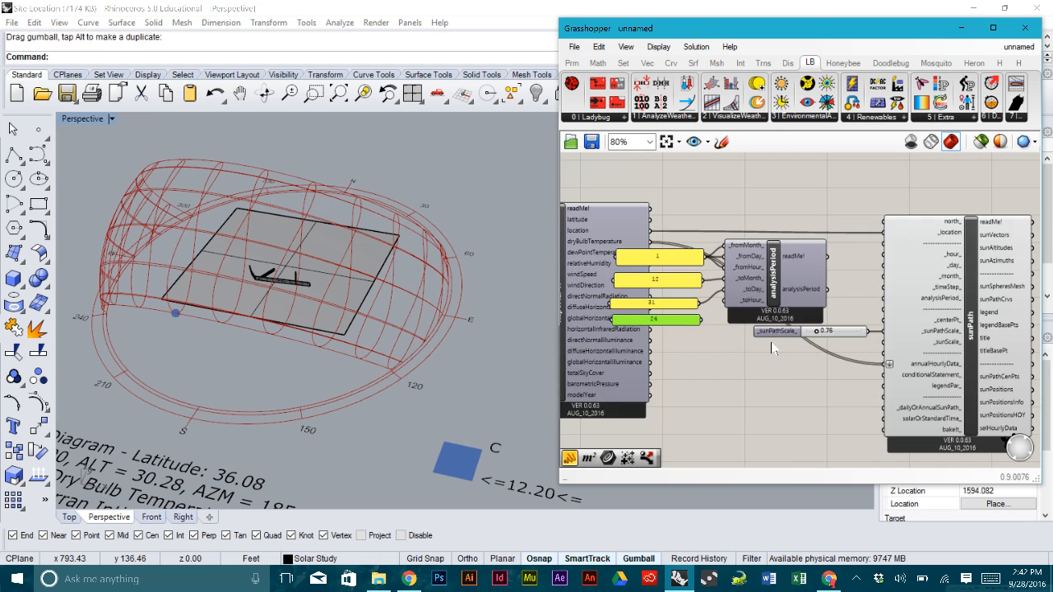
{"action": "left_click_drag", "start_coordinate": [888, 432], "coordinate": [686, 222]}
{"action": "left_click_drag", "start_coordinate": [750, 285], "coordinate": [789, 291]}
{"action": "scroll", "coordinate": [804, 296], "scroll_direction": "up", "scroll_amount": 5}
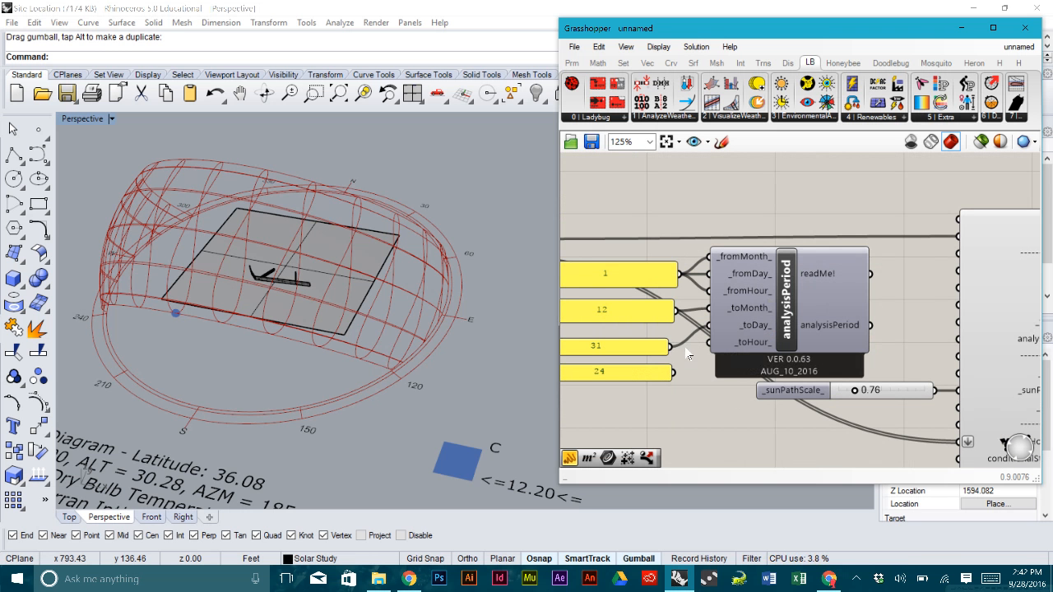
{"action": "left_click_drag", "start_coordinate": [673, 373], "coordinate": [707, 343]}
{"action": "right_click_drag", "start_coordinate": [821, 310], "coordinate": [712, 297]}
{"action": "mouse_move", "coordinate": [722, 315]}
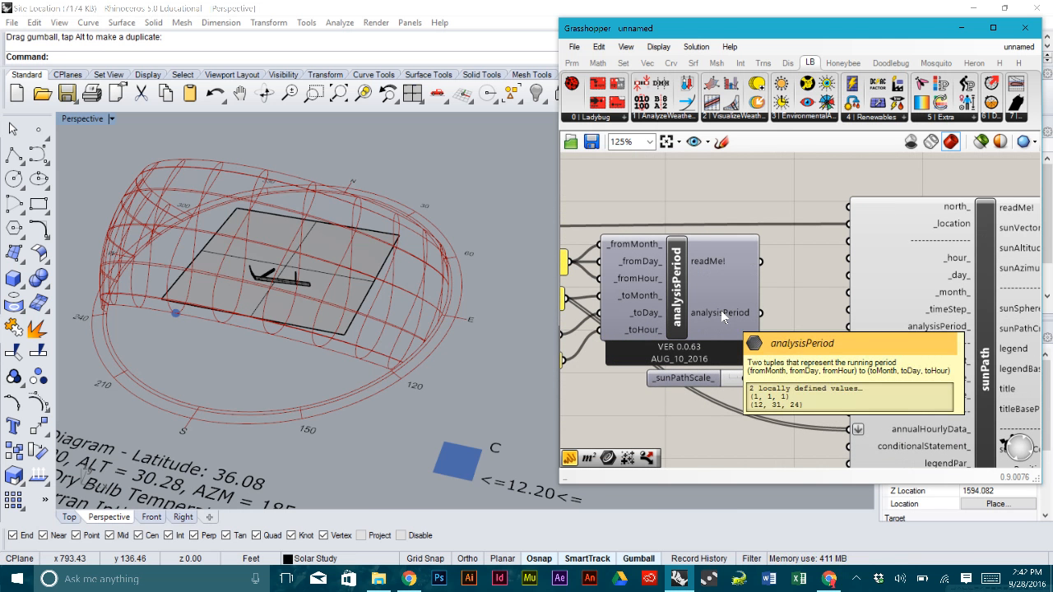
{"action": "right_click_drag", "start_coordinate": [721, 312], "coordinate": [631, 240]}
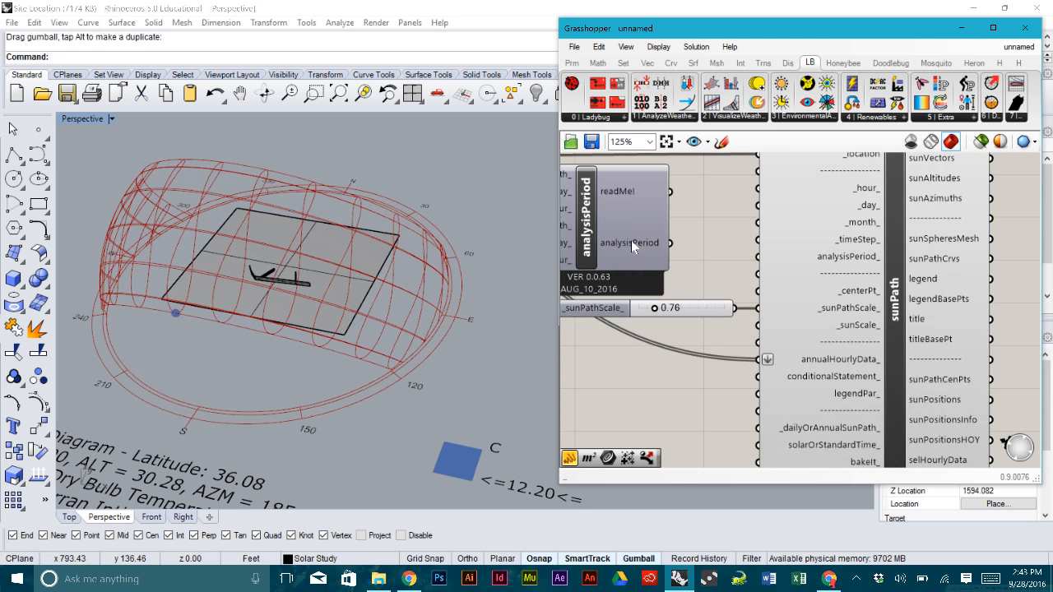
- Connect analysisPeriod's output to sunPath's analysisPeriod_ input
{"action": "left_click_drag", "start_coordinate": [671, 245], "coordinate": [759, 256]}
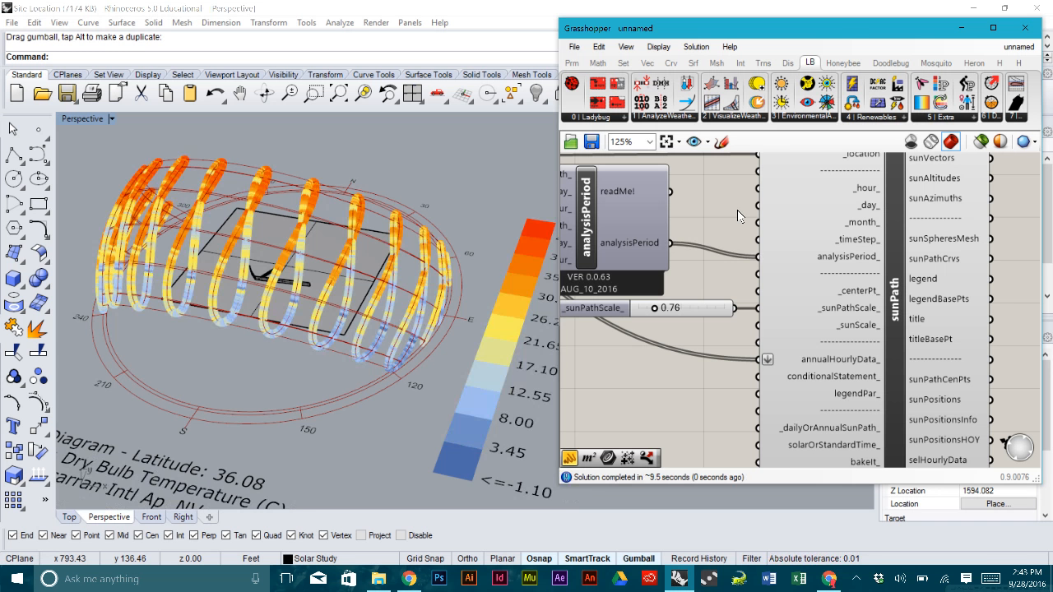
{"action": "scroll", "coordinate": [414, 306], "scroll_direction": "down", "scroll_amount": 5}
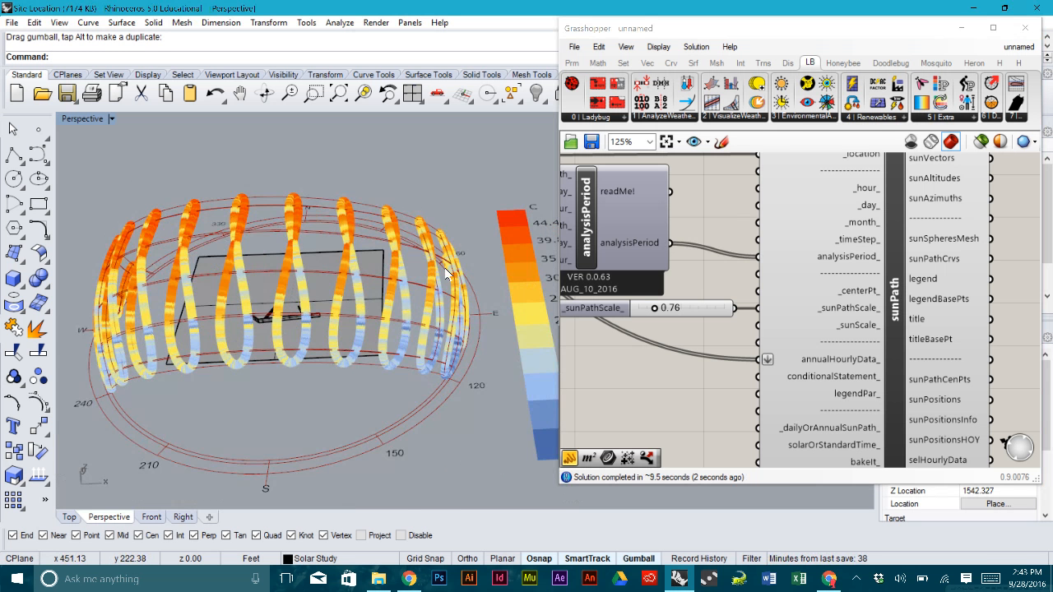
{"action": "right_click_drag", "start_coordinate": [459, 282], "coordinate": [447, 315]}
{"action": "scroll", "coordinate": [336, 299], "scroll_direction": "up", "scroll_amount": 4}
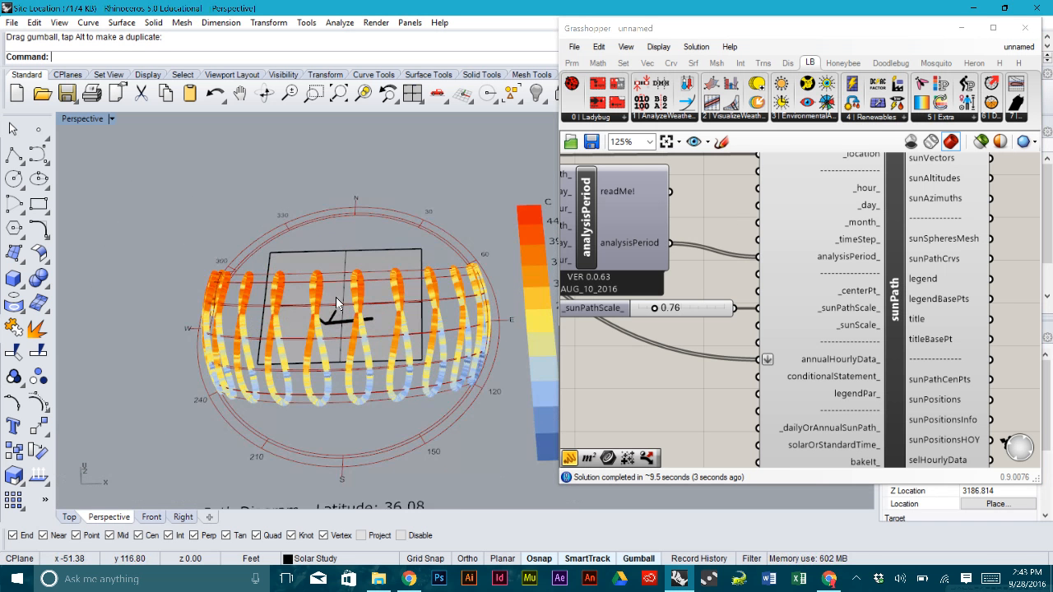
{"action": "scroll", "coordinate": [414, 401], "scroll_direction": "up", "scroll_amount": 4}
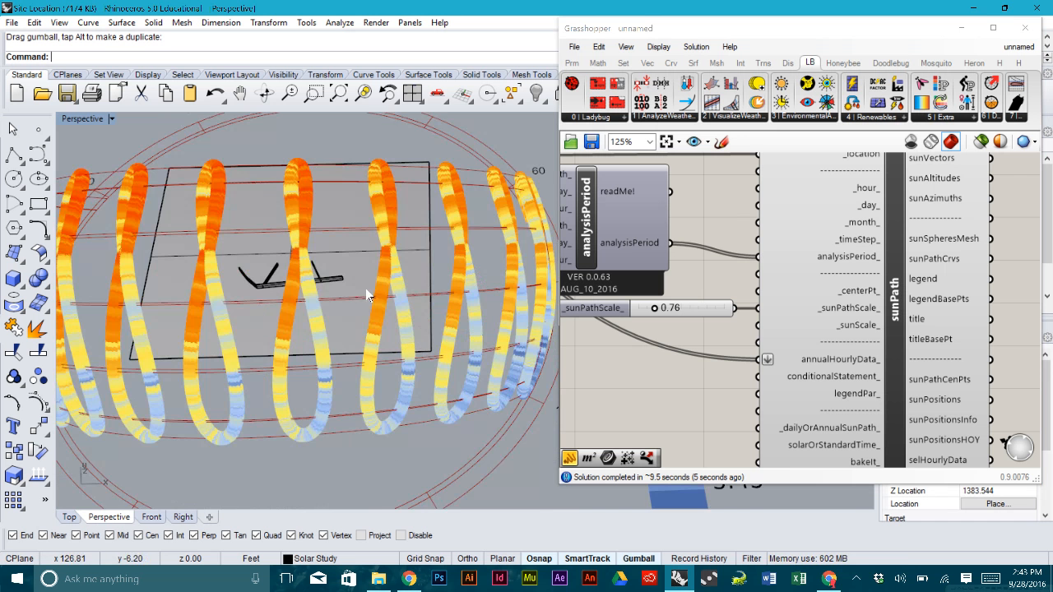
{"action": "scroll", "coordinate": [409, 349], "scroll_direction": "down", "scroll_amount": 3}
- Orbit and zoom the Perspective view to inspect the full-year temperature-coloured sun path
{"action": "right_click_drag", "start_coordinate": [407, 346], "coordinate": [365, 268]}
{"action": "scroll", "coordinate": [472, 317], "scroll_direction": "up", "scroll_amount": 3}
{"action": "scroll", "coordinate": [500, 355], "scroll_direction": "down", "scroll_amount": 3}
{"action": "right_click_drag", "start_coordinate": [501, 355], "coordinate": [360, 299]}
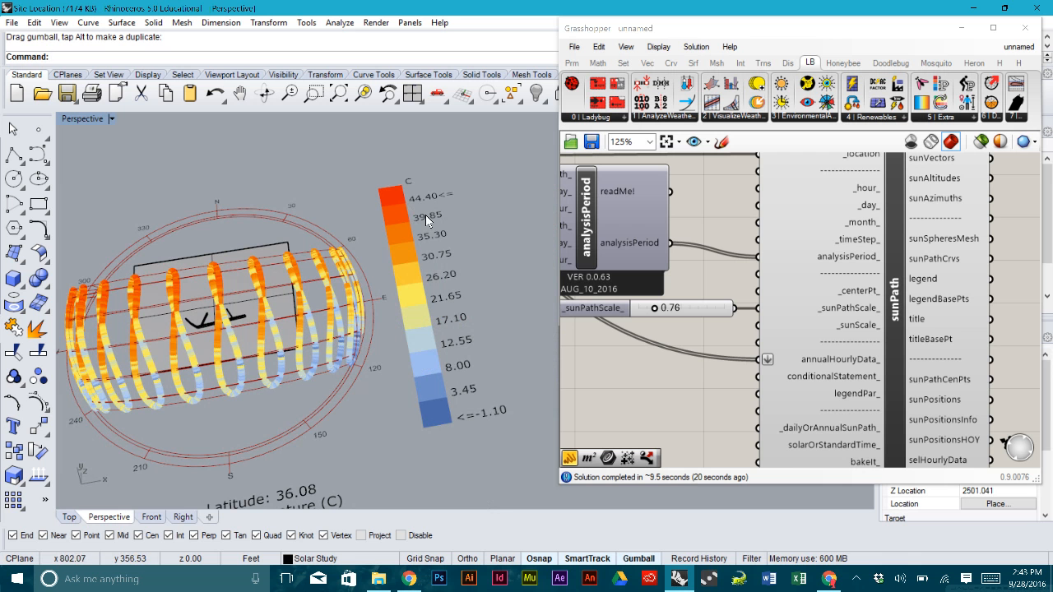
{"action": "right_click_drag", "start_coordinate": [503, 406], "coordinate": [449, 409]}
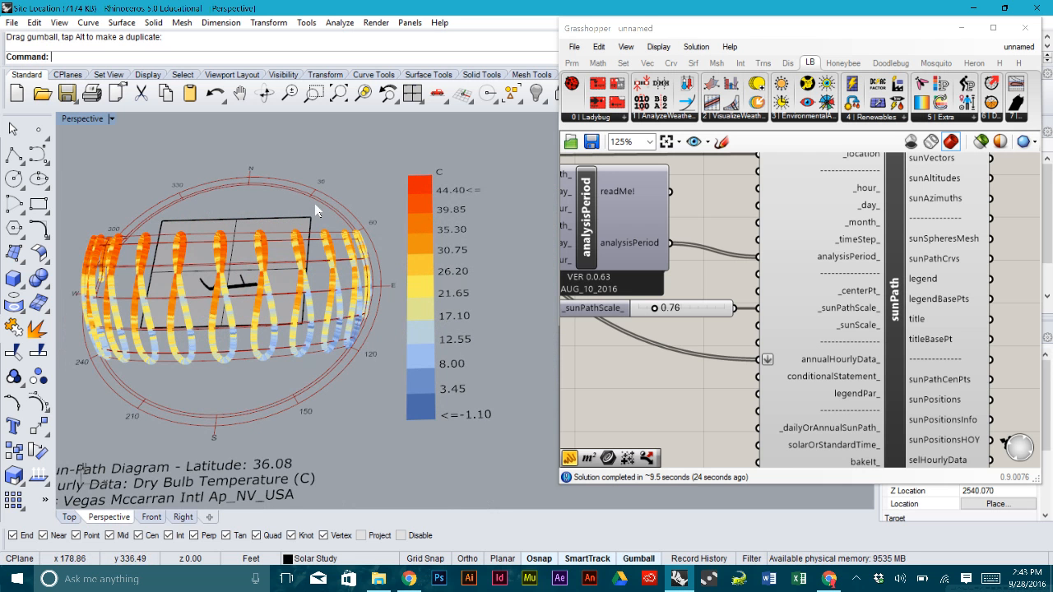
{"action": "scroll", "coordinate": [263, 255], "scroll_direction": "down", "scroll_amount": 3}
{"action": "right_click_drag", "start_coordinate": [264, 288], "coordinate": [330, 291], "text": "shift"}
{"action": "right_click_drag", "start_coordinate": [694, 395], "coordinate": [677, 372]}
{"action": "scroll", "coordinate": [678, 373], "scroll_direction": "down", "scroll_amount": 1}
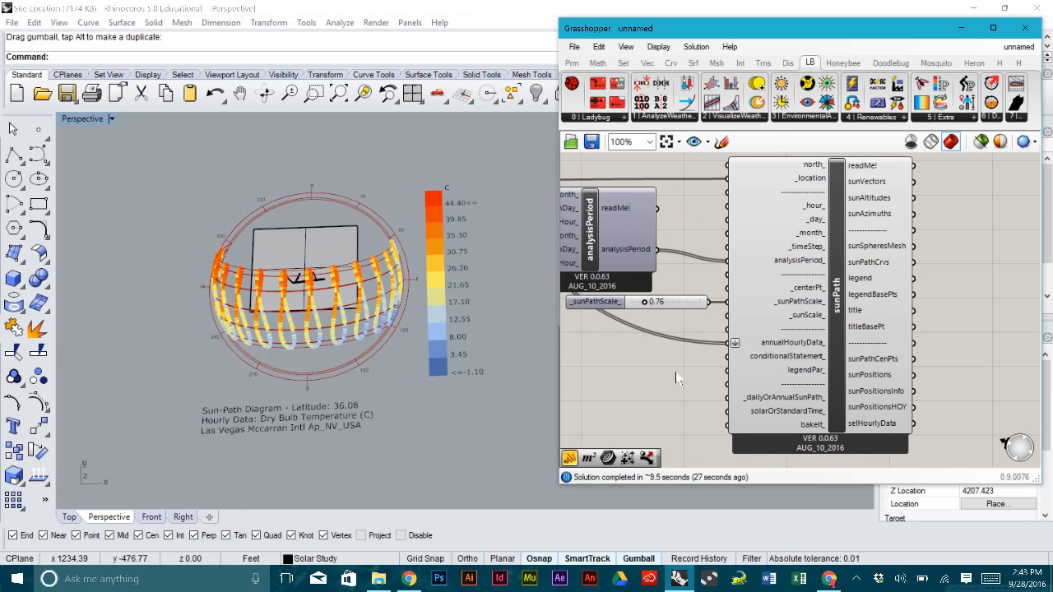
{"action": "right_click_drag", "start_coordinate": [435, 344], "coordinate": [315, 274]}
{"action": "scroll", "coordinate": [317, 282], "scroll_direction": "up", "scroll_amount": 5}
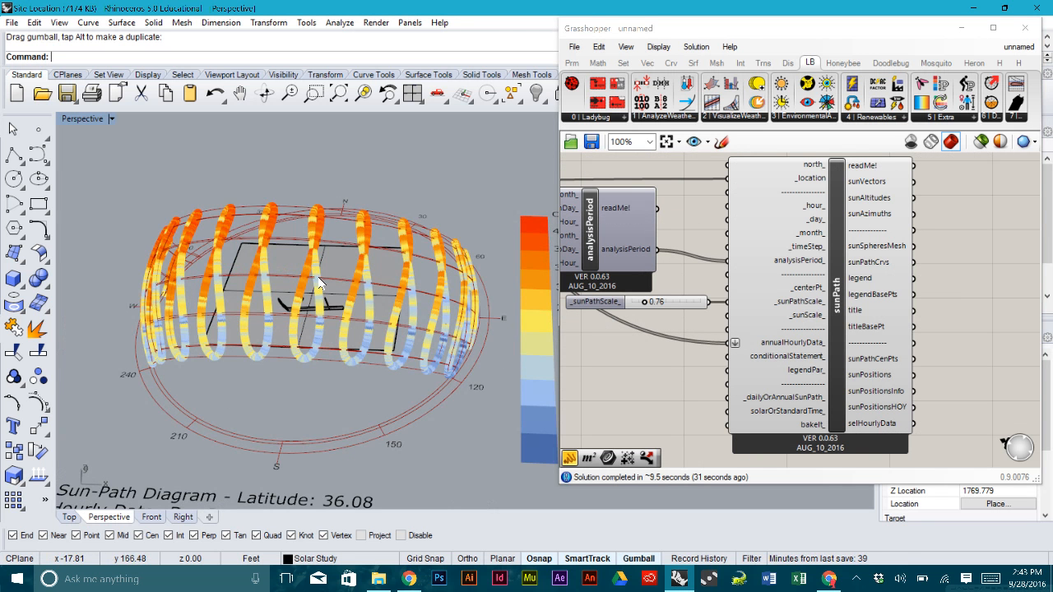
{"action": "scroll", "coordinate": [318, 282], "scroll_direction": "down", "scroll_amount": 3}
{"action": "right_click_drag", "start_coordinate": [318, 282], "coordinate": [459, 338]}
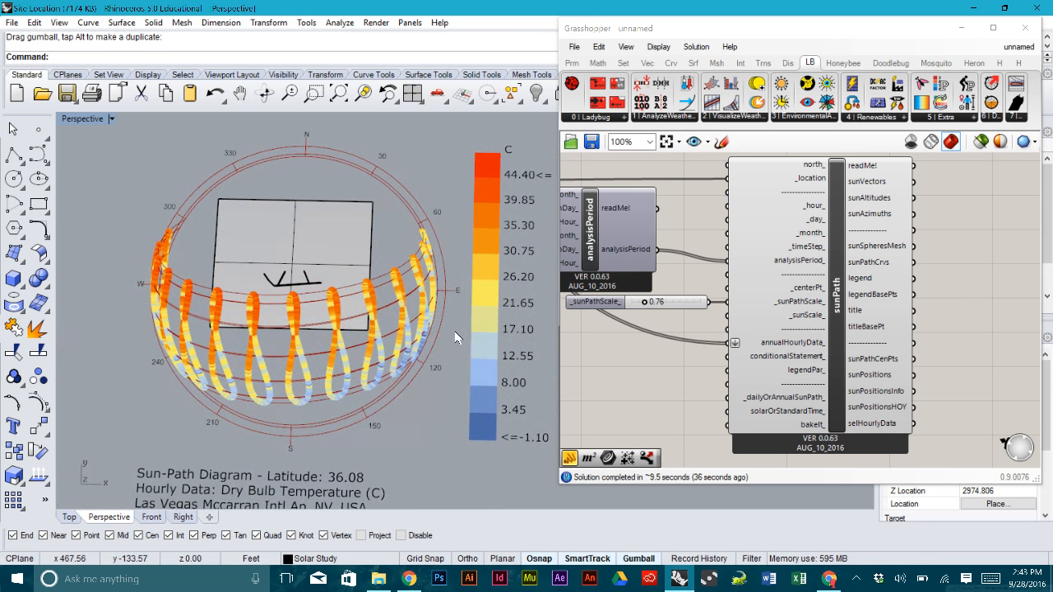
{"action": "scroll", "coordinate": [749, 372], "scroll_direction": "down", "scroll_amount": 2}
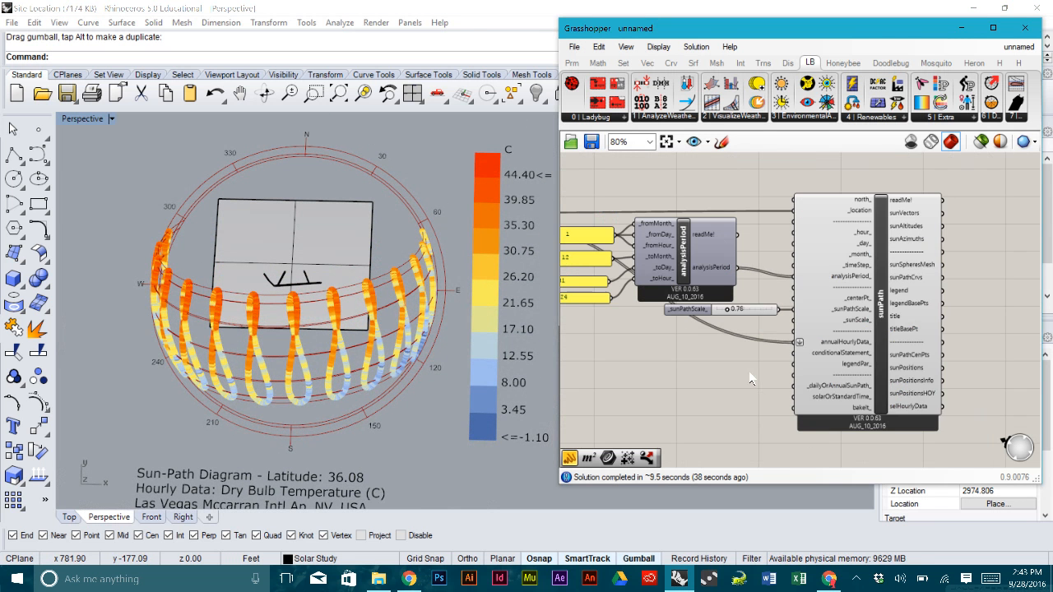
- Shift the Grasshopper window left and drag its right edge outward
{"action": "scroll", "coordinate": [752, 379], "scroll_direction": "up", "scroll_amount": 4}
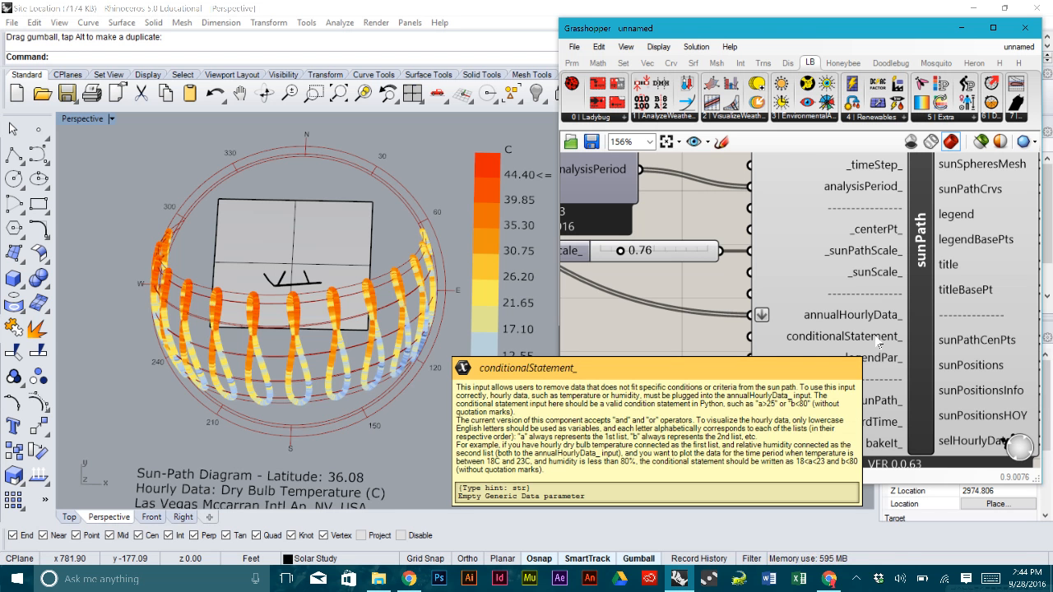
{"action": "scroll", "coordinate": [737, 339], "scroll_direction": "down", "scroll_amount": 3}
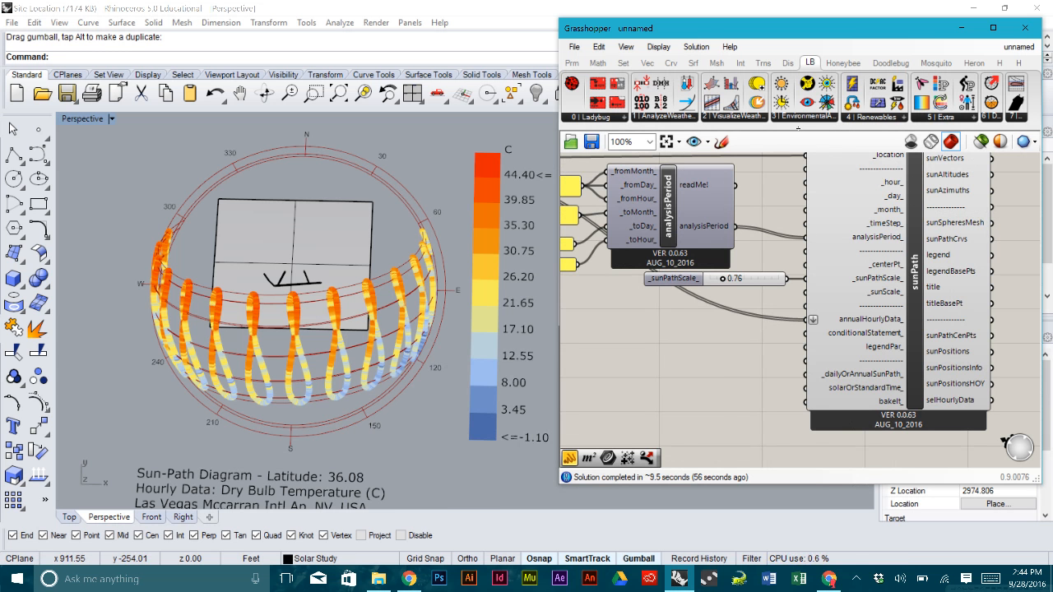
{"action": "mouse_move", "coordinate": [877, 335]}
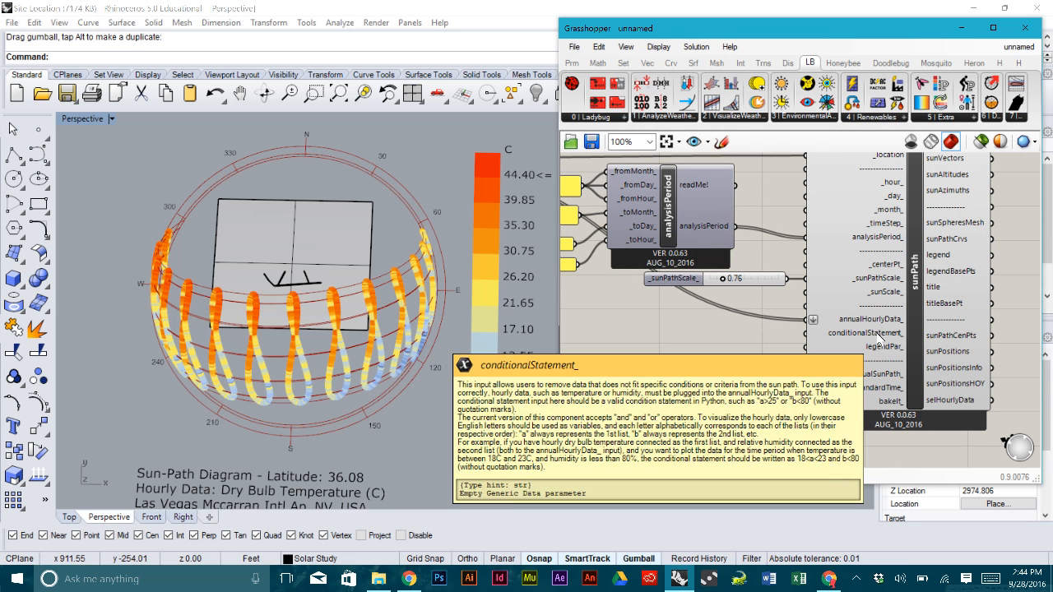
{"action": "left_click_drag", "start_coordinate": [713, 28], "coordinate": [596, 29]}
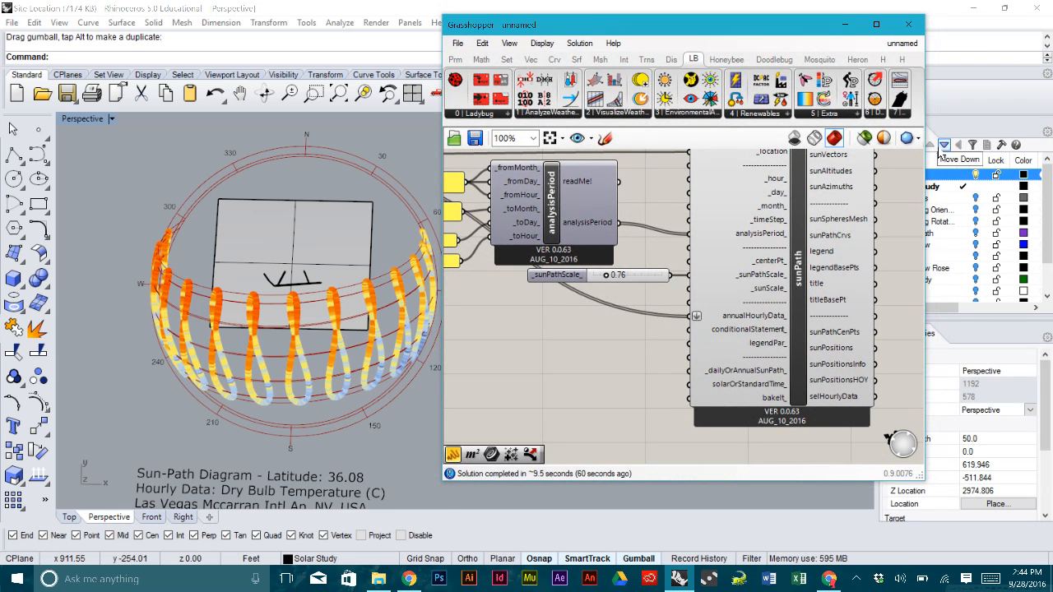
{"action": "left_click_drag", "start_coordinate": [926, 158], "coordinate": [997, 158]}
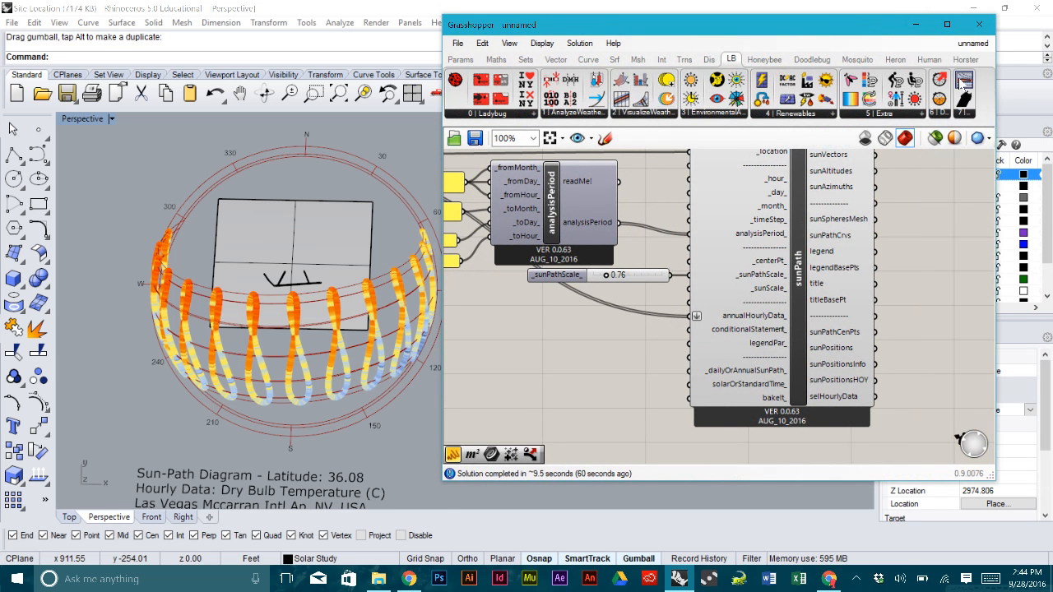
- Place the Ladybug F2C converter from the Extra tab onto the canvas
{"action": "left_click", "coordinate": [898, 116]}
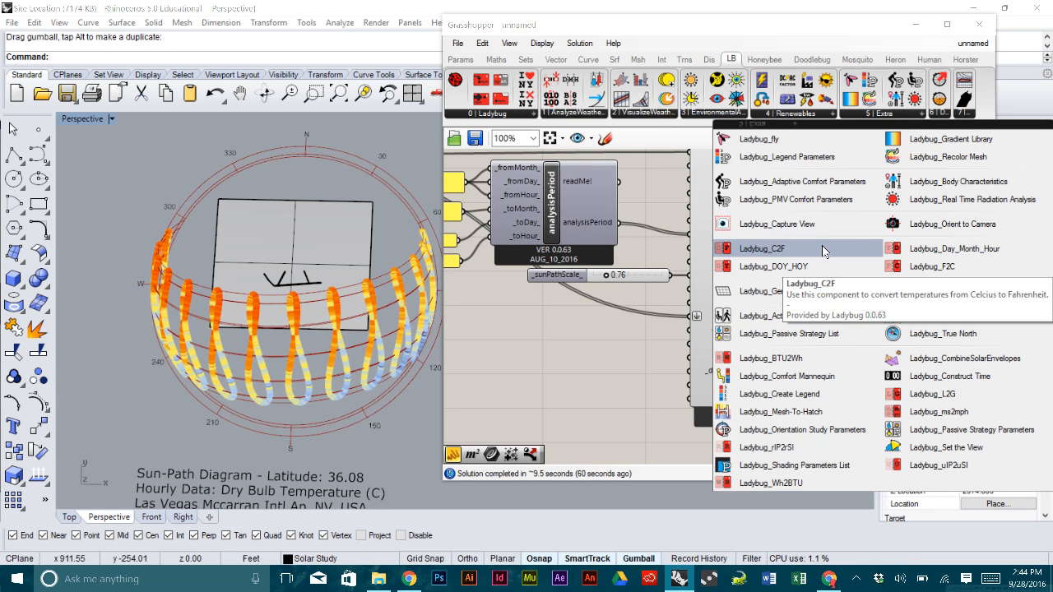
{"action": "left_click", "coordinate": [943, 266]}
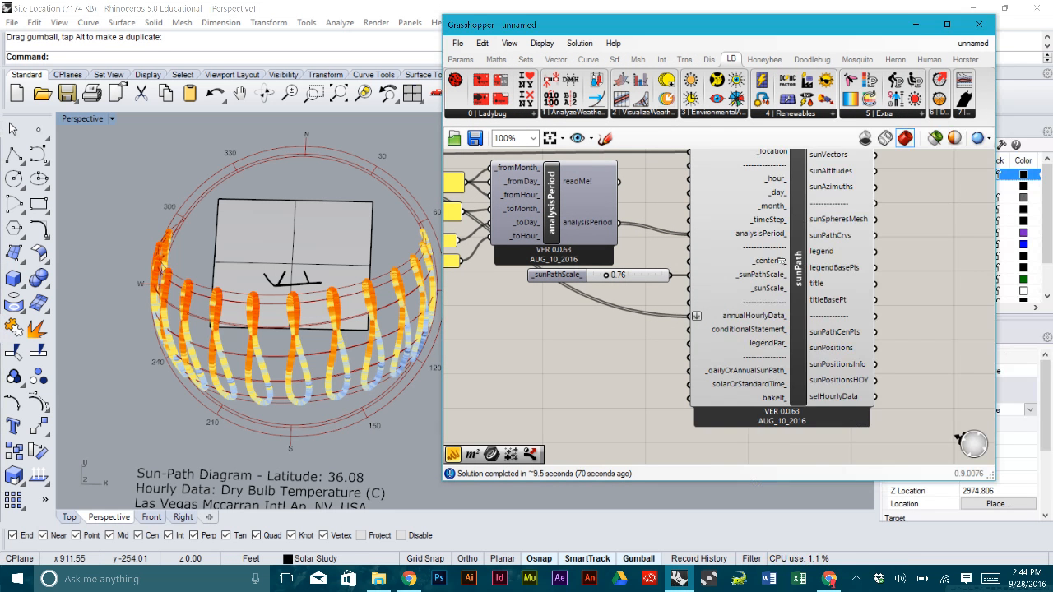
{"action": "left_click", "coordinate": [561, 360]}
{"action": "right_click_drag", "start_coordinate": [588, 316], "coordinate": [794, 284]}
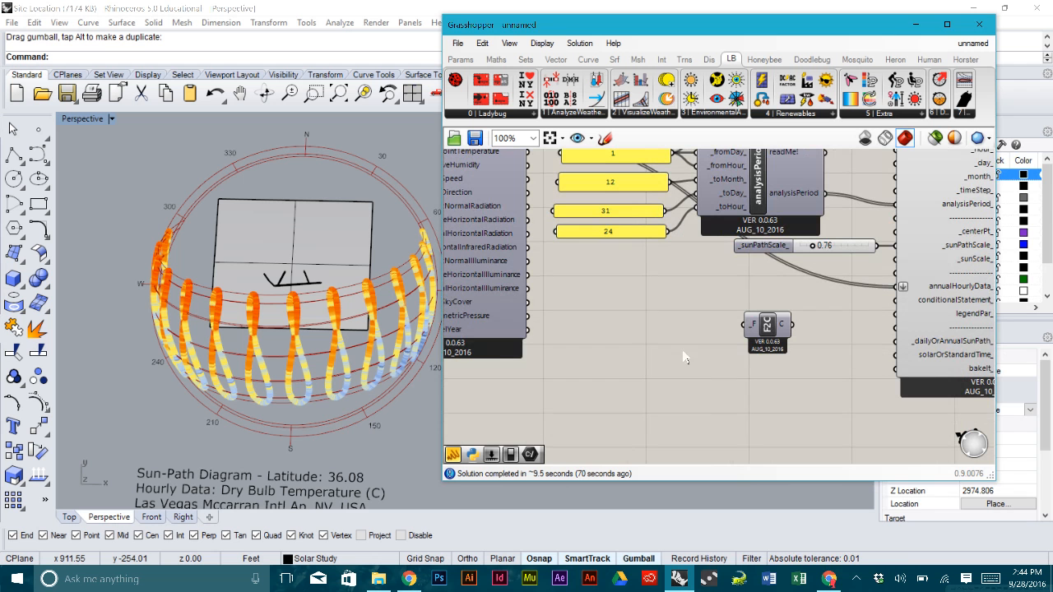
- Create a 90<125 number slider and wire it into F2C's _F input
{"action": "double_click", "coordinate": [615, 354]}
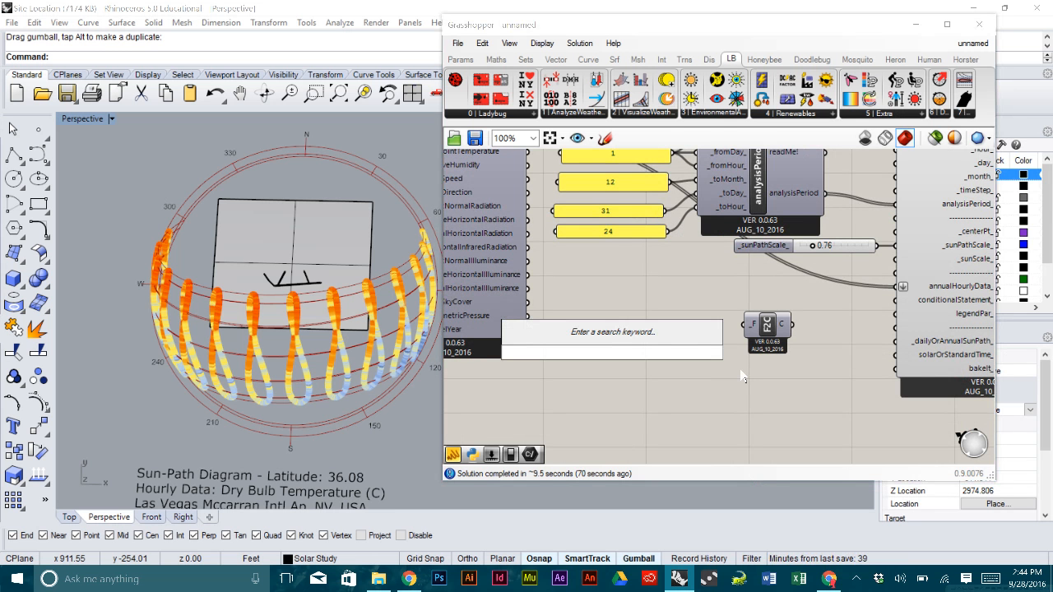
{"action": "type", "text": "9"}
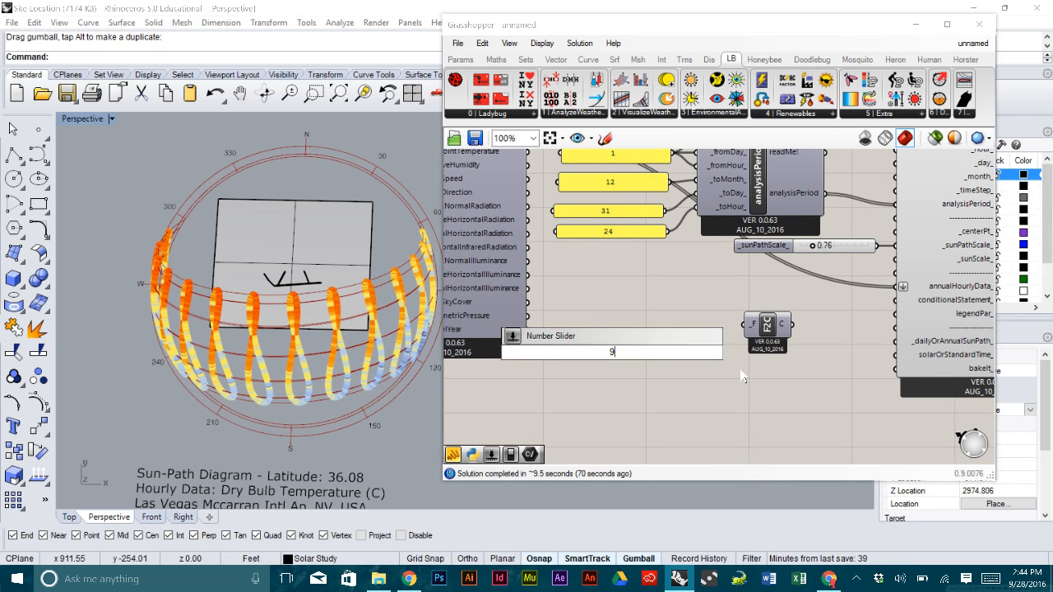
{"action": "type", "text": "0<"}
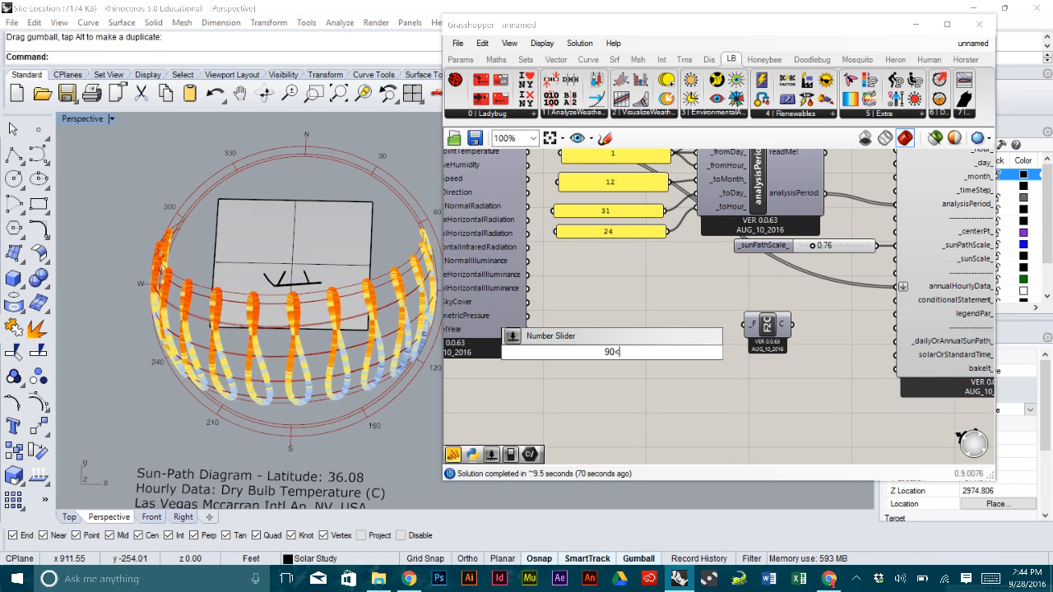
{"action": "type", "text": "125"}
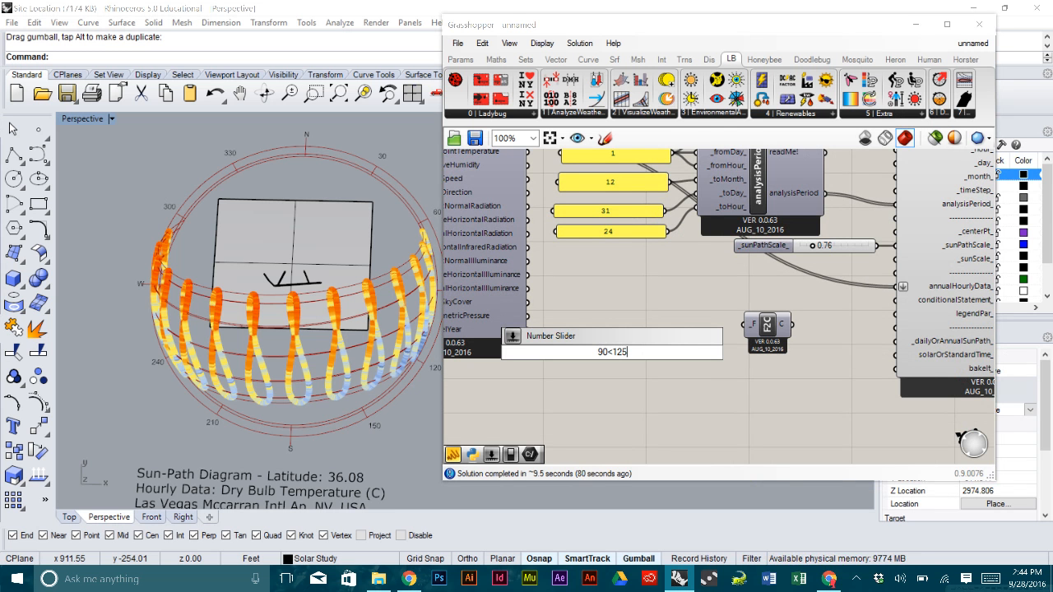
{"action": "key", "text": "Return"}
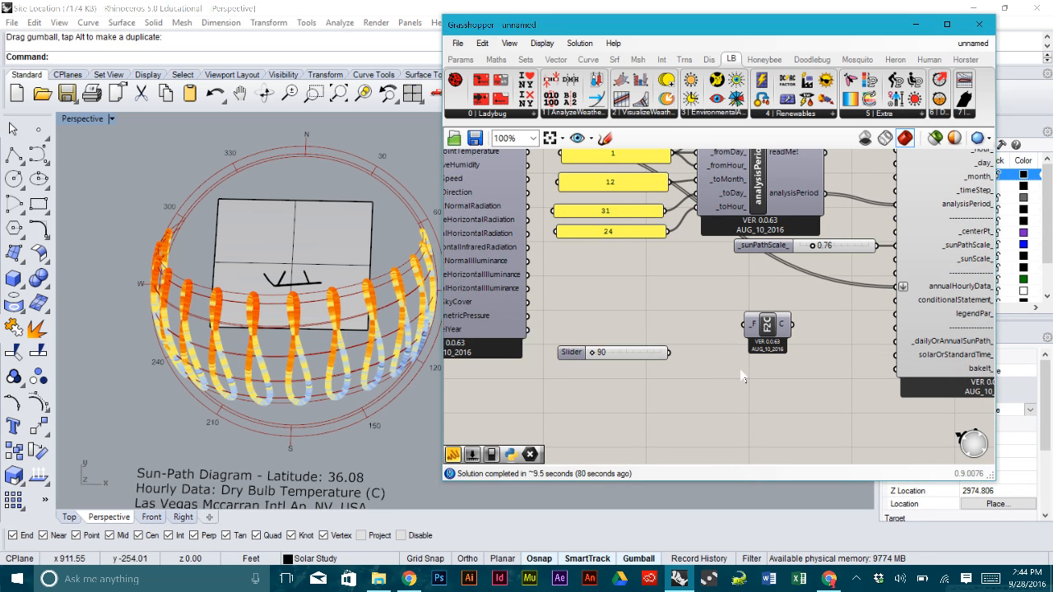
{"action": "left_click_drag", "start_coordinate": [669, 352], "coordinate": [703, 354]}
{"action": "left_click", "coordinate": [704, 323]}
- Add a panel fed by F2C's C output and tidy the layout
{"action": "left_click", "coordinate": [454, 458]}
{"action": "left_click", "coordinate": [825, 392]}
{"action": "left_click_drag", "start_coordinate": [737, 354], "coordinate": [776, 394]}
{"action": "left_click_drag", "start_coordinate": [747, 426], "coordinate": [642, 329]}
{"action": "left_click_drag", "start_coordinate": [714, 364], "coordinate": [716, 402]}
{"action": "left_click", "coordinate": [713, 358]}
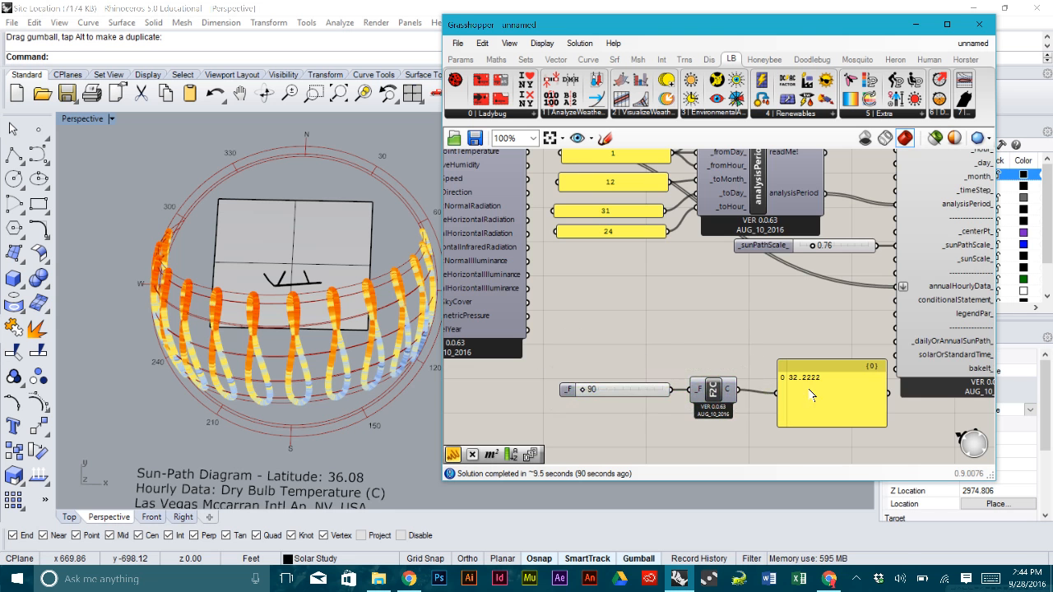
{"action": "scroll", "coordinate": [806, 390], "scroll_direction": "up", "scroll_amount": 3}
{"action": "right_click_drag", "start_coordinate": [829, 384], "coordinate": [825, 352]}
{"action": "left_click_drag", "start_coordinate": [840, 362], "coordinate": [816, 351]}
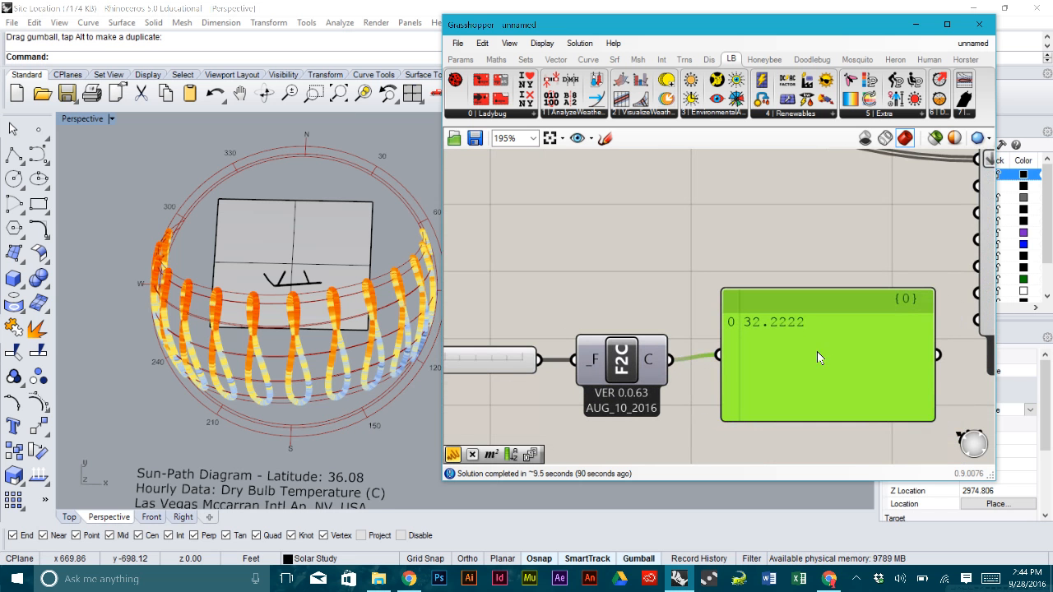
{"action": "left_click", "coordinate": [661, 291]}
{"action": "scroll", "coordinate": [661, 292], "scroll_direction": "down", "scroll_amount": 1}
- Set the slider to 100 °F so the panel reads 37.7778 °C
{"action": "right_click_drag", "start_coordinate": [660, 292], "coordinate": [779, 304]}
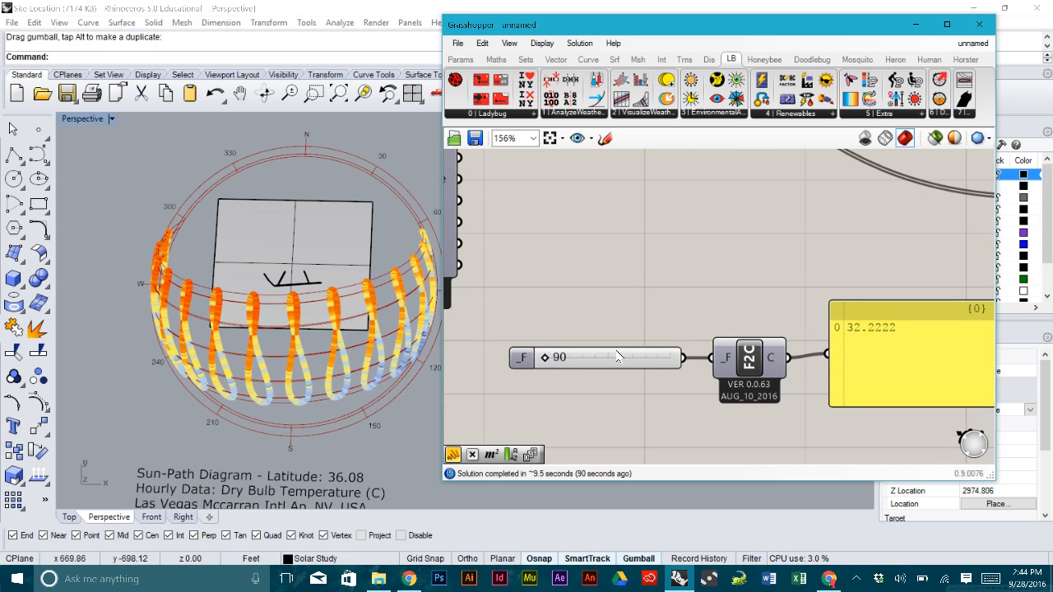
{"action": "left_click_drag", "start_coordinate": [545, 358], "coordinate": [581, 359]}
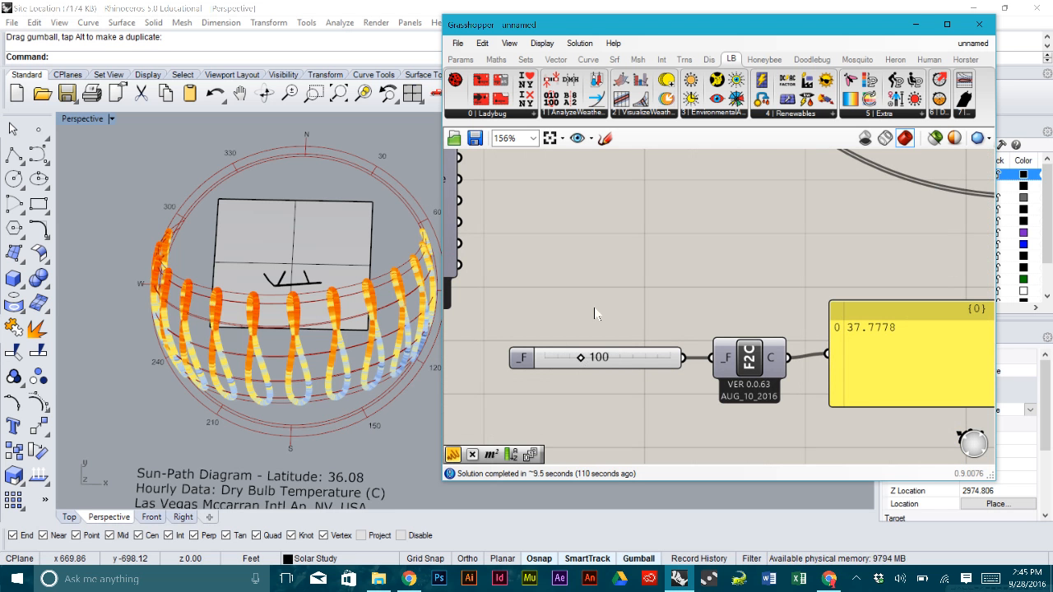
{"action": "scroll", "coordinate": [677, 284], "scroll_direction": "down", "scroll_amount": 2}
{"action": "left_click", "coordinate": [830, 354]}
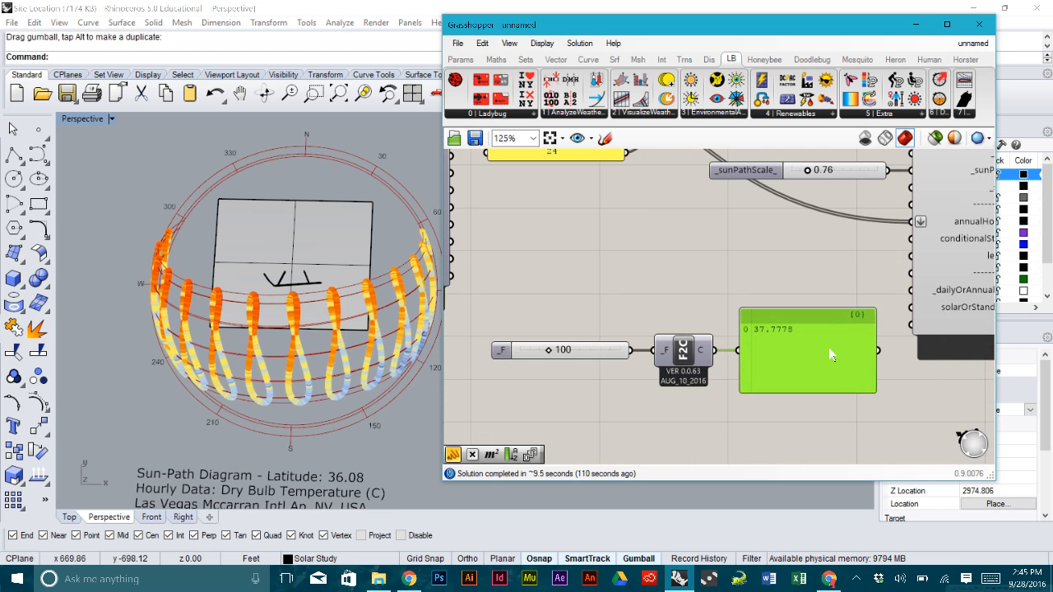
{"action": "scroll", "coordinate": [761, 331], "scroll_direction": "up", "scroll_amount": 3}
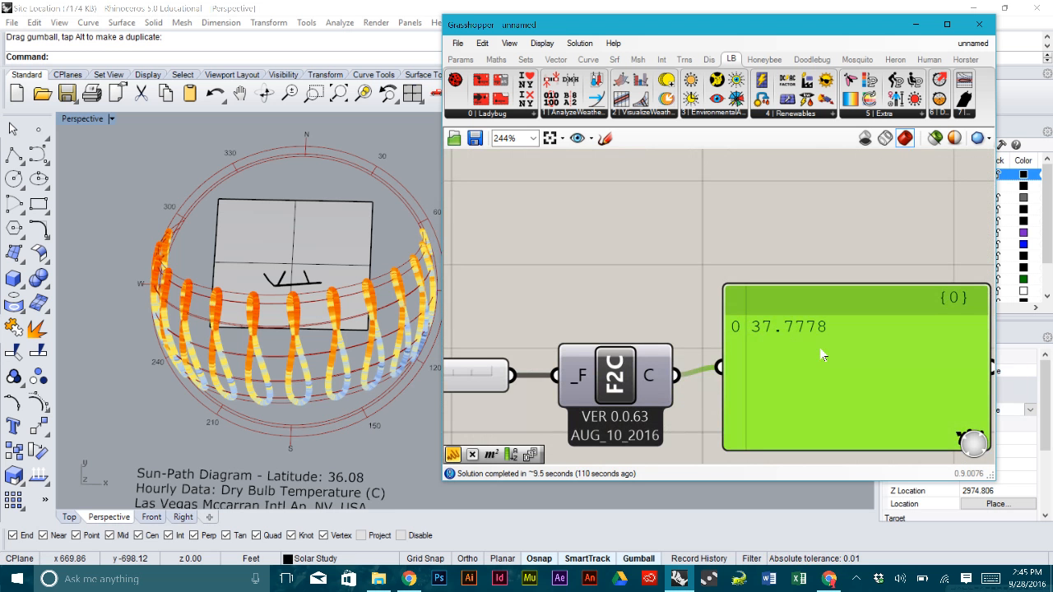
{"action": "left_click", "coordinate": [696, 273]}
{"action": "scroll", "coordinate": [696, 272], "scroll_direction": "down", "scroll_amount": 2}
{"action": "scroll", "coordinate": [754, 287], "scroll_direction": "down", "scroll_amount": 1}
- Create a panel reading a>38 and wire it into sunPath's conditionalStatement_ input
{"action": "right_click_drag", "start_coordinate": [766, 294], "coordinate": [719, 292]}
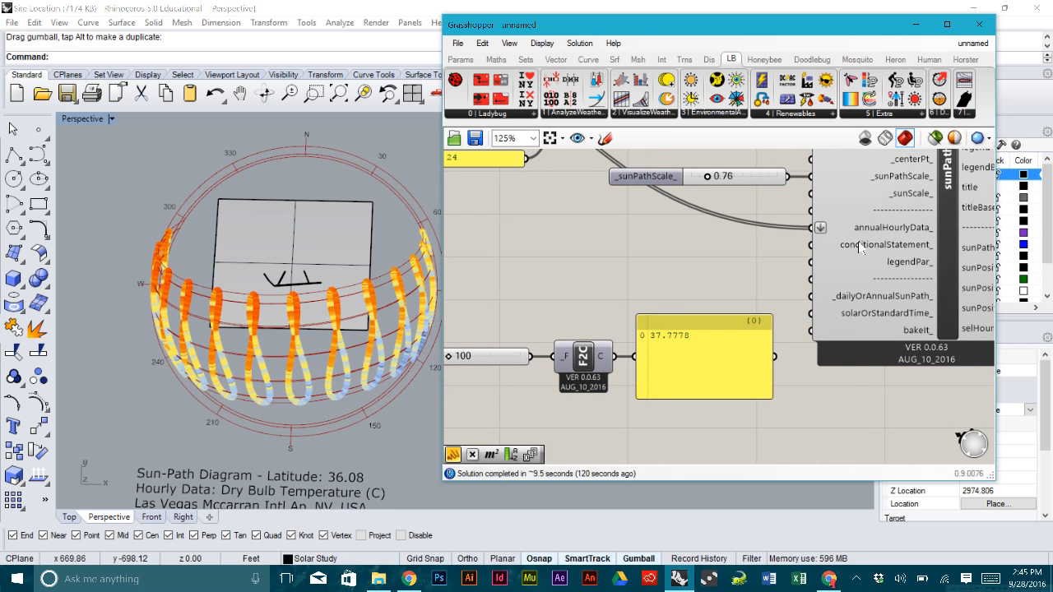
{"action": "mouse_move", "coordinate": [861, 248]}
{"action": "right_click_drag", "start_coordinate": [676, 264], "coordinate": [719, 264]}
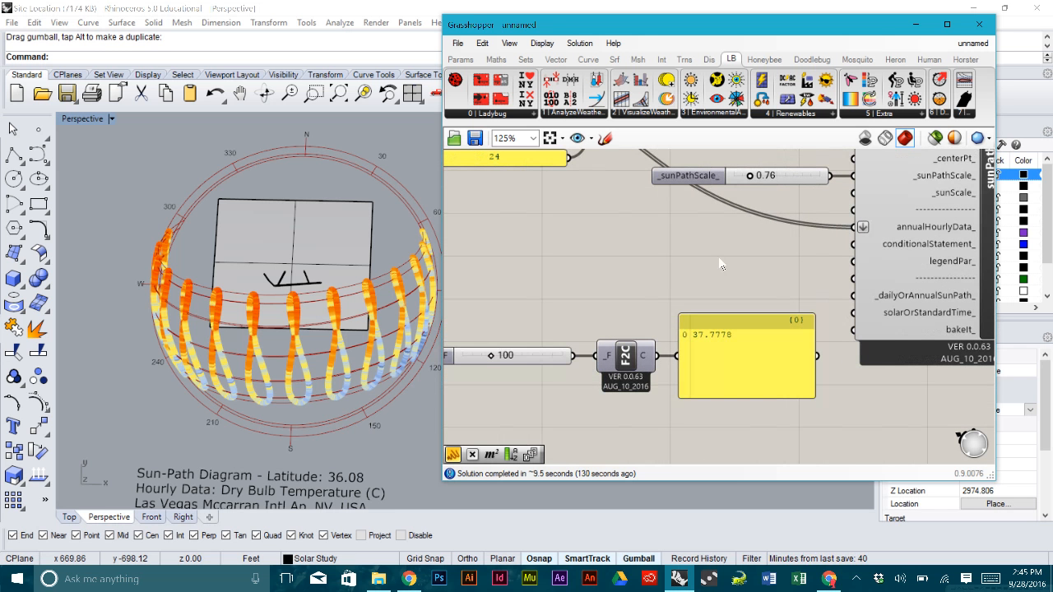
{"action": "double_click", "coordinate": [656, 256]}
{"action": "type", "text": "\""}
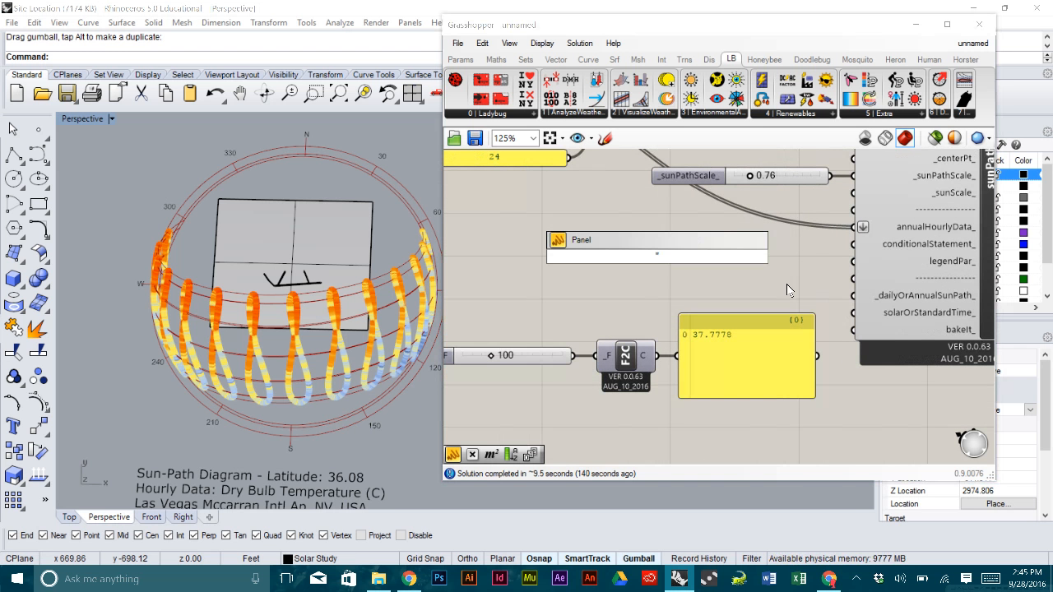
{"action": "type", "text": "a>"}
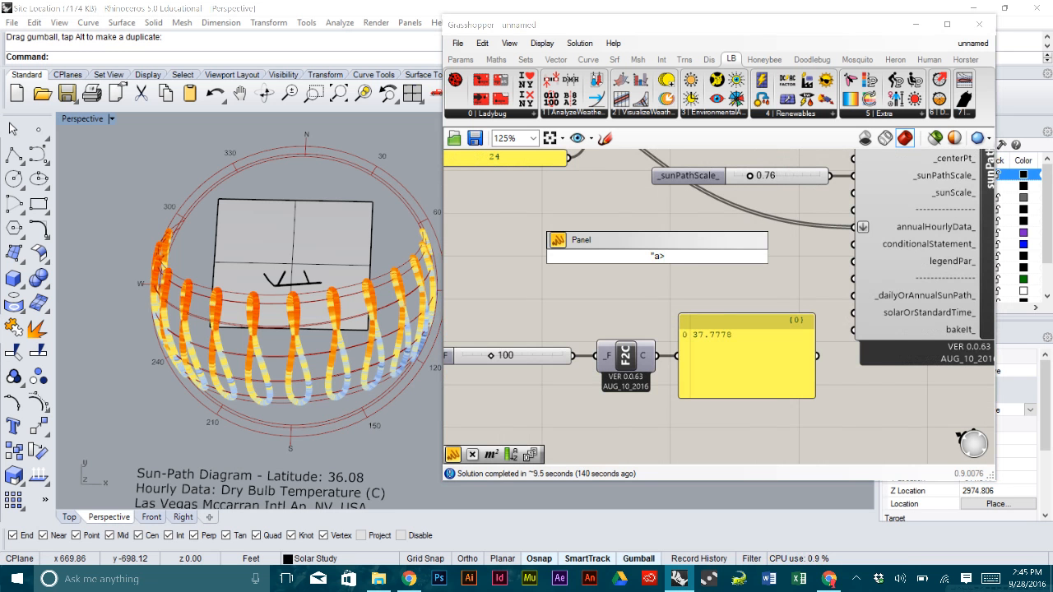
{"action": "type", "text": "38"}
{"action": "key", "text": "Return"}
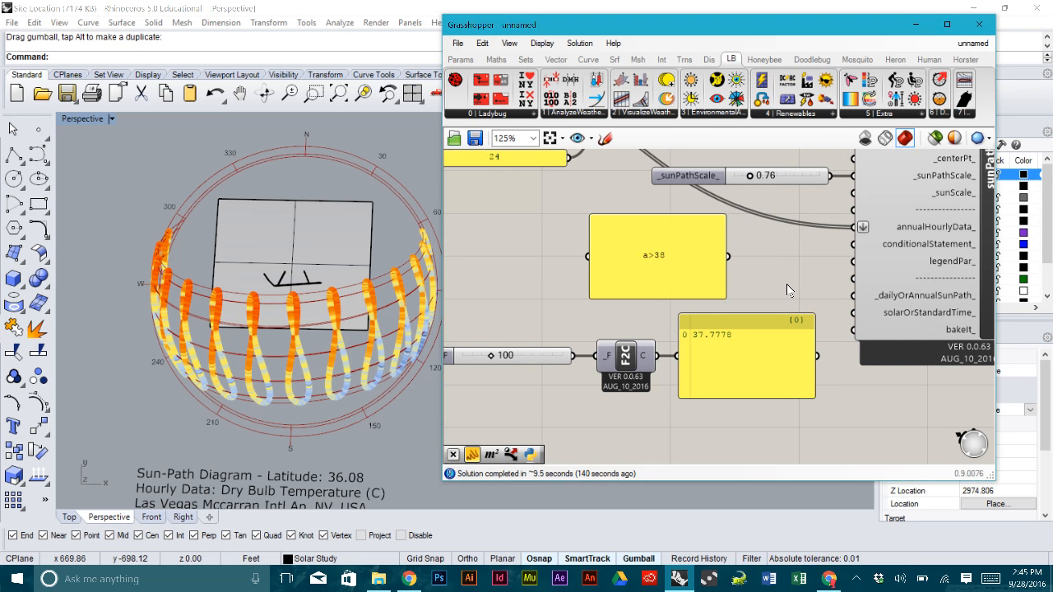
{"action": "mouse_move", "coordinate": [672, 215]}
{"action": "left_mouse_down"}
{"action": "mouse_move", "coordinate": [680, 281]}
{"action": "mouse_move", "coordinate": [729, 246]}
{"action": "mouse_move", "coordinate": [853, 244]}
{"action": "left_mouse_up"}
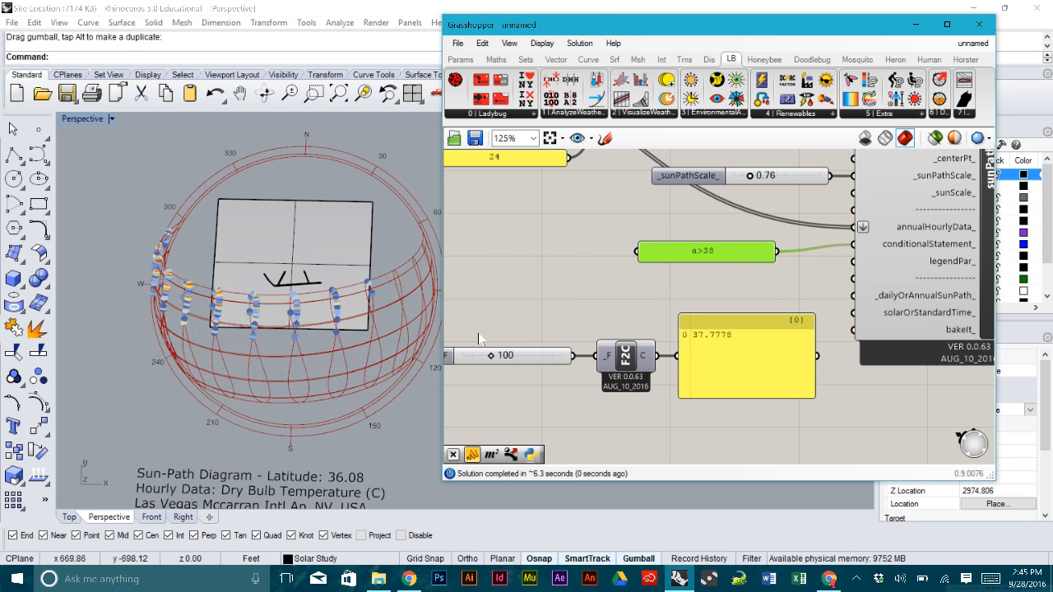
- Zoom, pan and orbit the Perspective view to inspect the filtered sun path, legend and 332-of-4397-hours caption
{"action": "scroll", "coordinate": [363, 304], "scroll_direction": "down", "scroll_amount": 5}
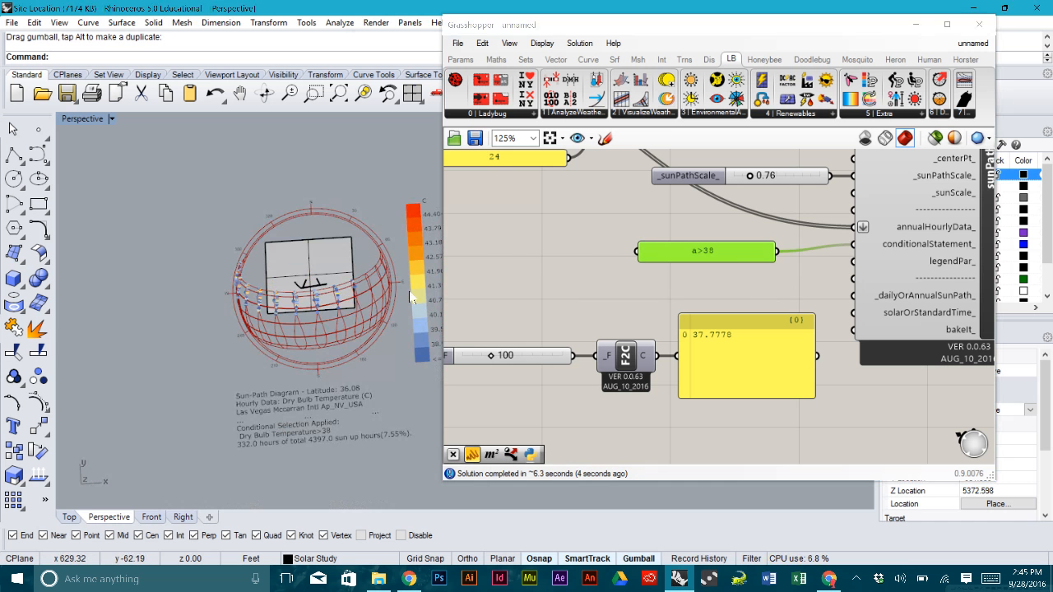
{"action": "right_click_drag", "start_coordinate": [413, 298], "coordinate": [325, 283], "text": "shift"}
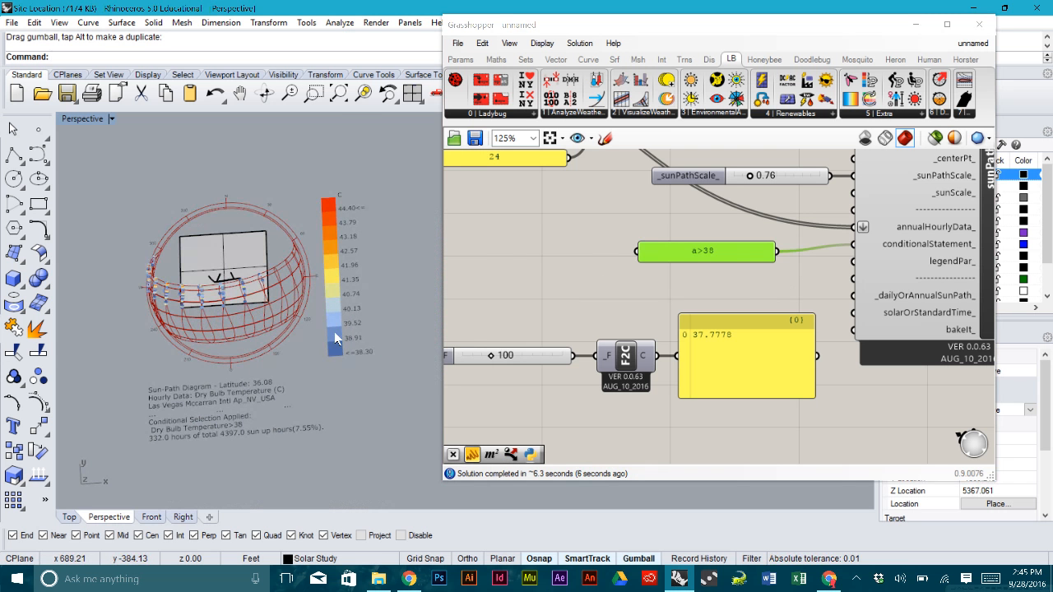
{"action": "scroll", "coordinate": [335, 352], "scroll_direction": "up", "scroll_amount": 2}
{"action": "scroll", "coordinate": [335, 350], "scroll_direction": "up", "scroll_amount": 3}
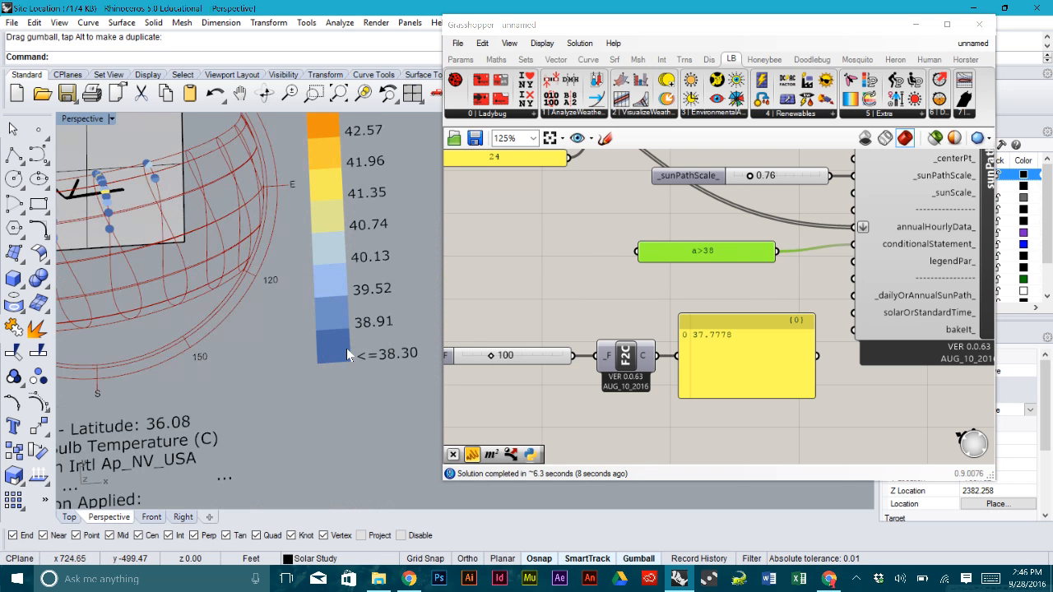
{"action": "scroll", "coordinate": [347, 348], "scroll_direction": "down", "scroll_amount": 3}
{"action": "right_click_drag", "start_coordinate": [359, 202], "coordinate": [290, 303], "text": "shift"}
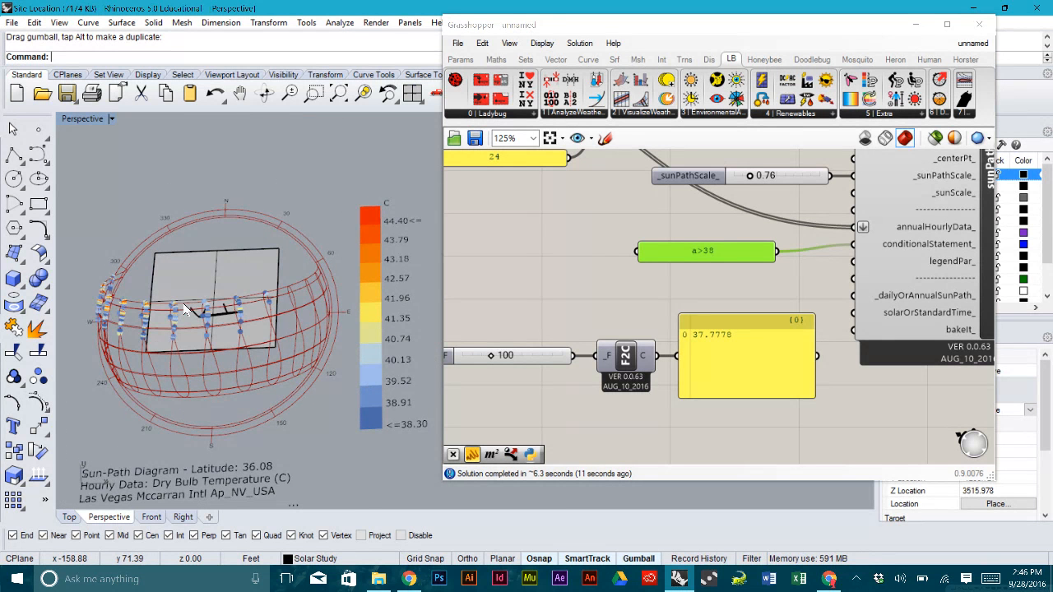
{"action": "scroll", "coordinate": [185, 310], "scroll_direction": "up", "scroll_amount": 3}
{"action": "scroll", "coordinate": [183, 308], "scroll_direction": "down", "scroll_amount": 3}
{"action": "right_click_drag", "start_coordinate": [182, 309], "coordinate": [265, 303], "text": "shift"}
{"action": "right_click_drag", "start_coordinate": [212, 349], "coordinate": [340, 251]}
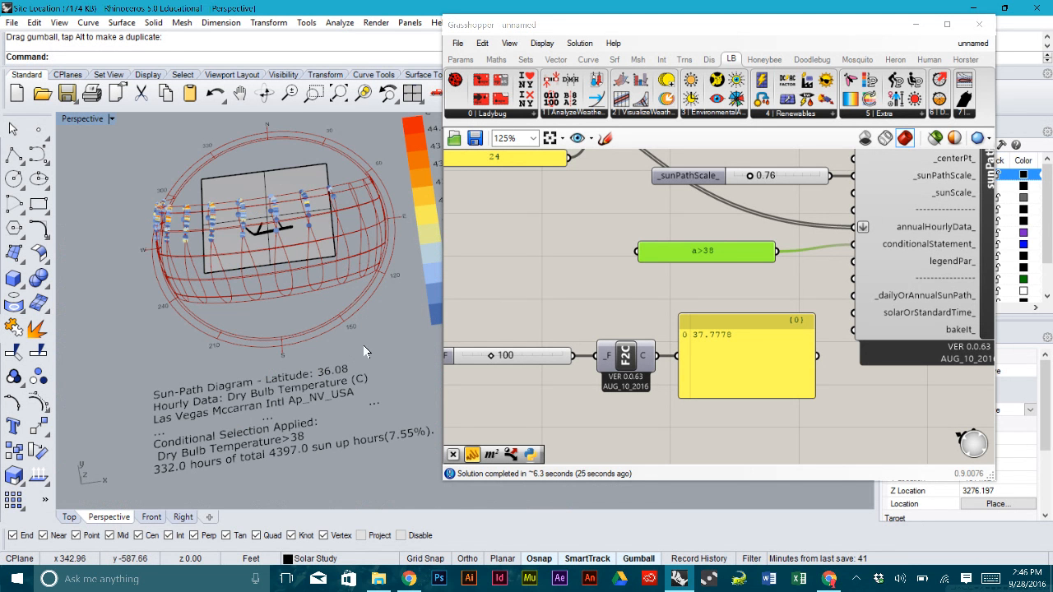
- Nudge the a>38 panel into place and pan the canvas to review sunPath's outputs
{"action": "left_click", "coordinate": [629, 302]}
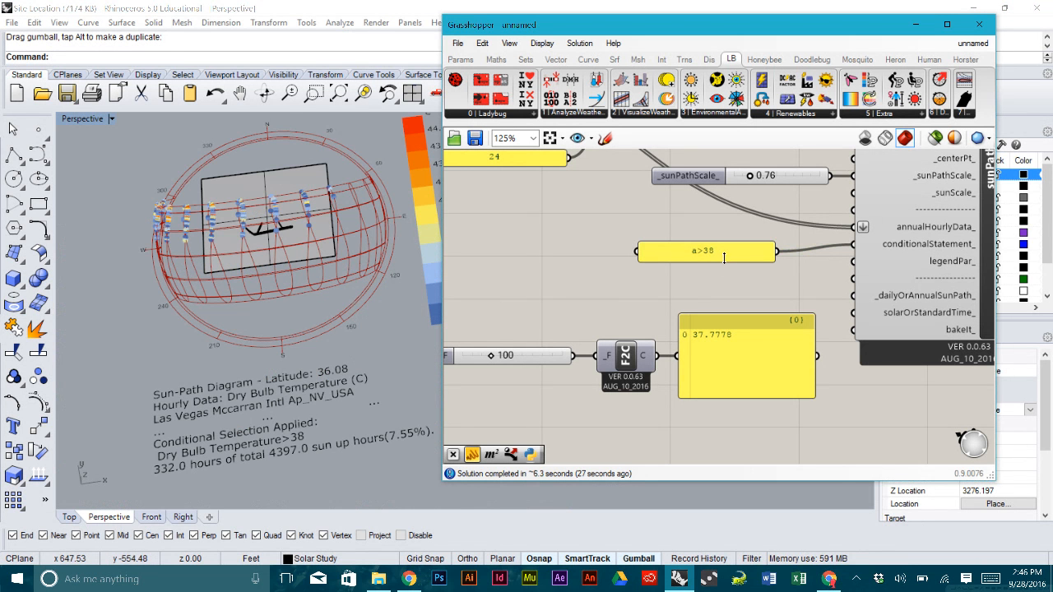
{"action": "mouse_move", "coordinate": [723, 257]}
{"action": "left_mouse_down"}
{"action": "mouse_move", "coordinate": [733, 241]}
{"action": "mouse_move", "coordinate": [740, 249]}
{"action": "left_mouse_up"}
{"action": "left_click", "coordinate": [750, 285]}
{"action": "scroll", "coordinate": [750, 285], "scroll_direction": "down", "scroll_amount": 2}
{"action": "right_click_drag", "start_coordinate": [750, 285], "coordinate": [627, 341]}
{"action": "right_click_drag", "start_coordinate": [785, 312], "coordinate": [729, 315]}
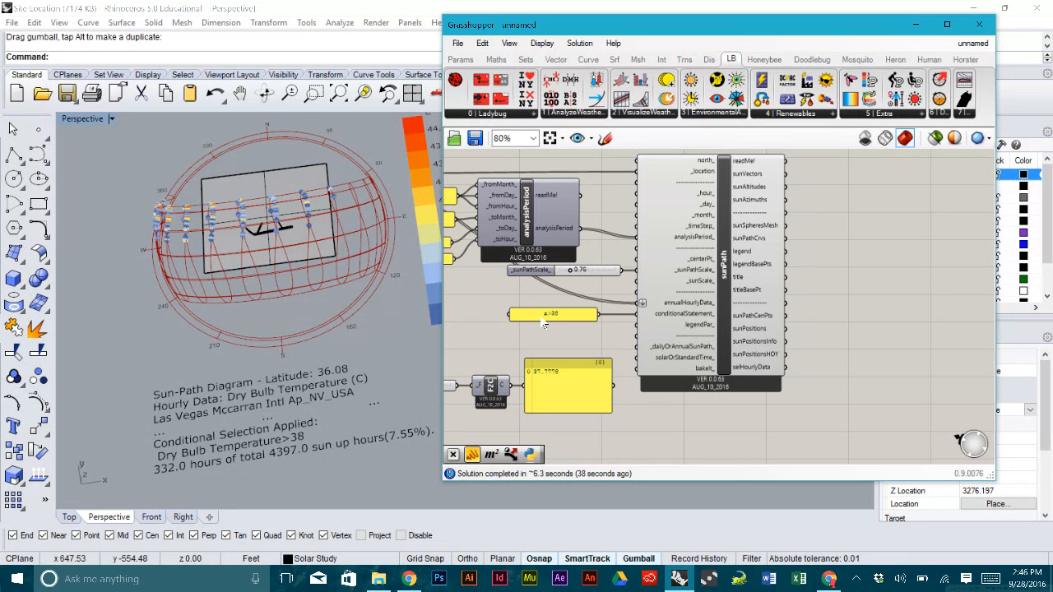
{"action": "scroll", "coordinate": [506, 313], "scroll_direction": "up", "scroll_amount": 3}
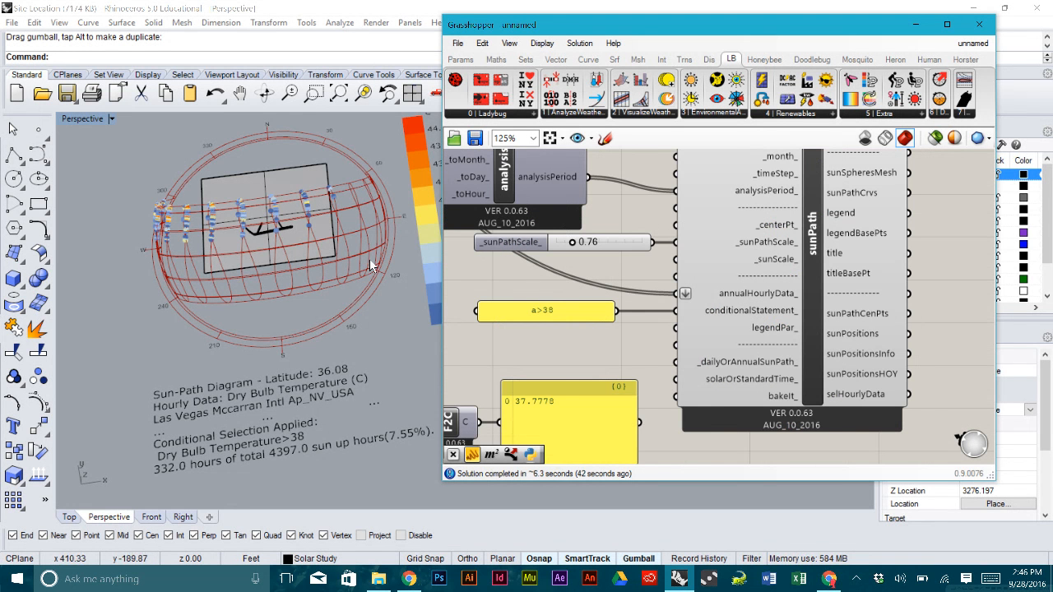
{"action": "right_click_drag", "start_coordinate": [564, 361], "coordinate": [598, 358]}
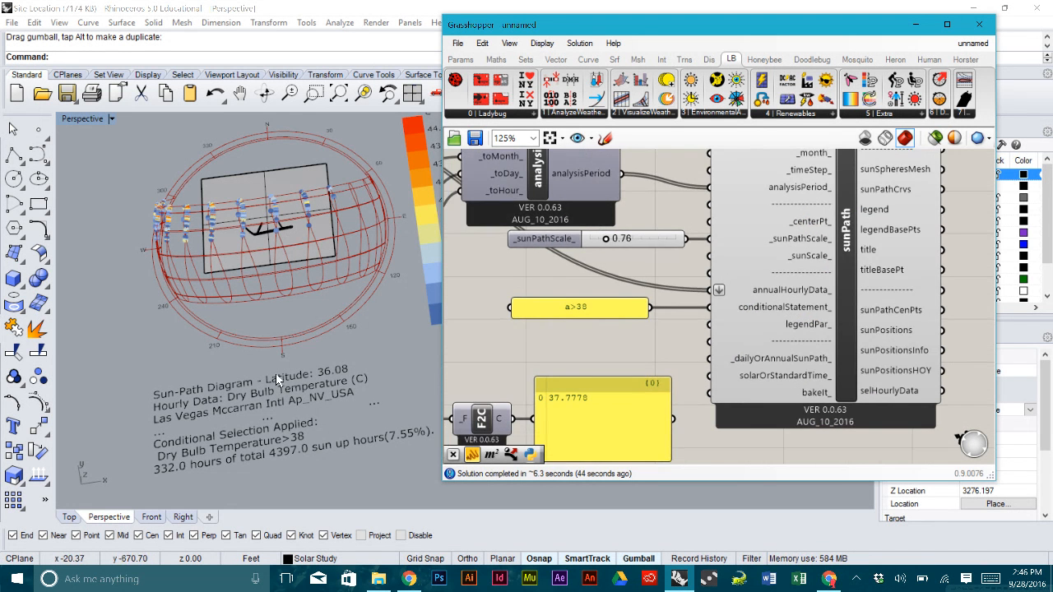
{"action": "right_click_drag", "start_coordinate": [843, 326], "coordinate": [658, 303]}
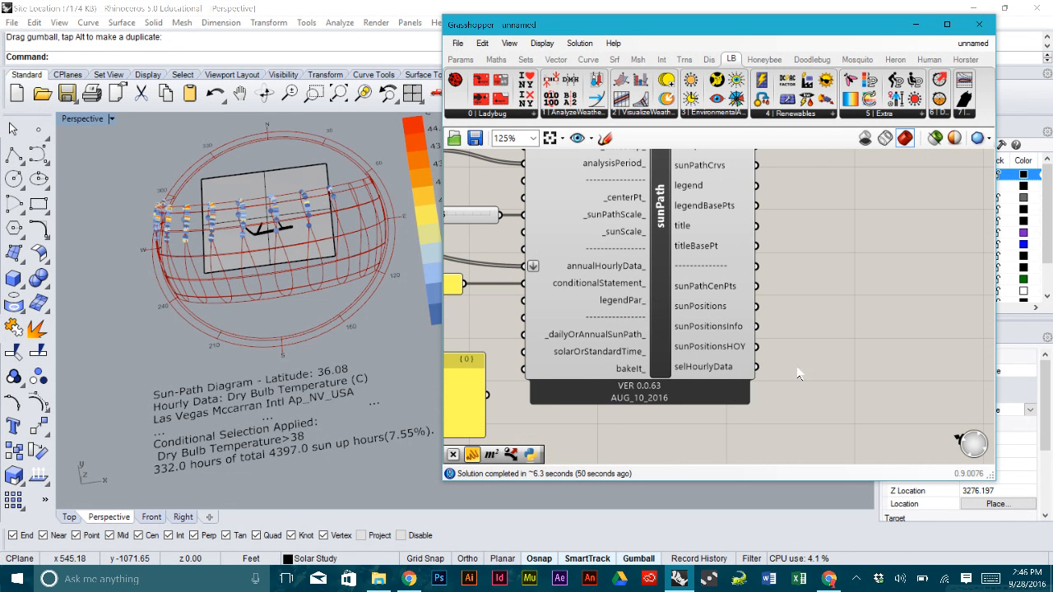
{"action": "mouse_move", "coordinate": [717, 352]}
{"action": "mouse_move", "coordinate": [724, 371]}
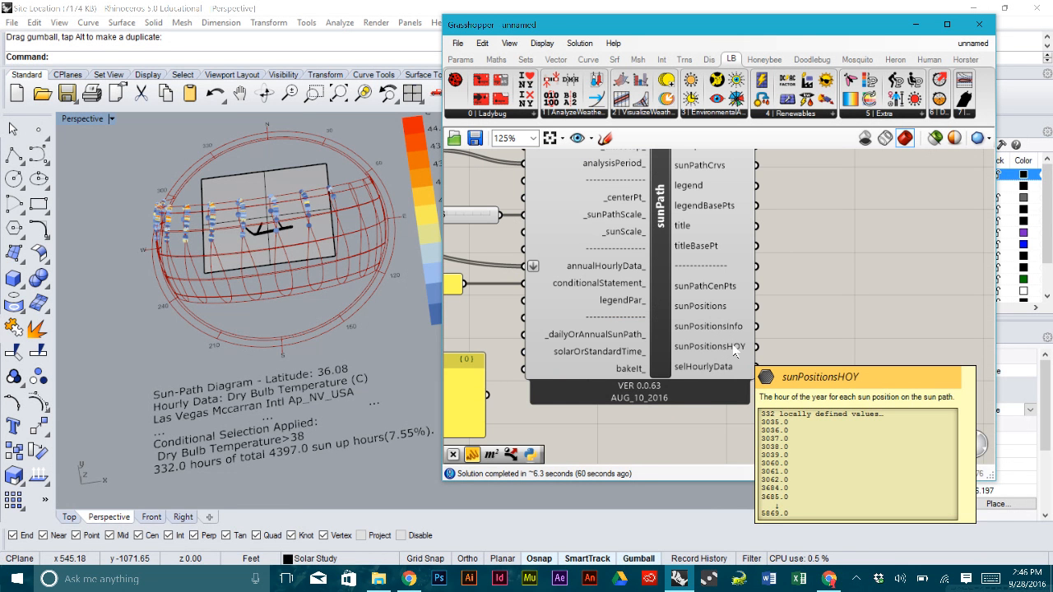
{"action": "scroll", "coordinate": [734, 352], "scroll_direction": "down", "scroll_amount": 1}
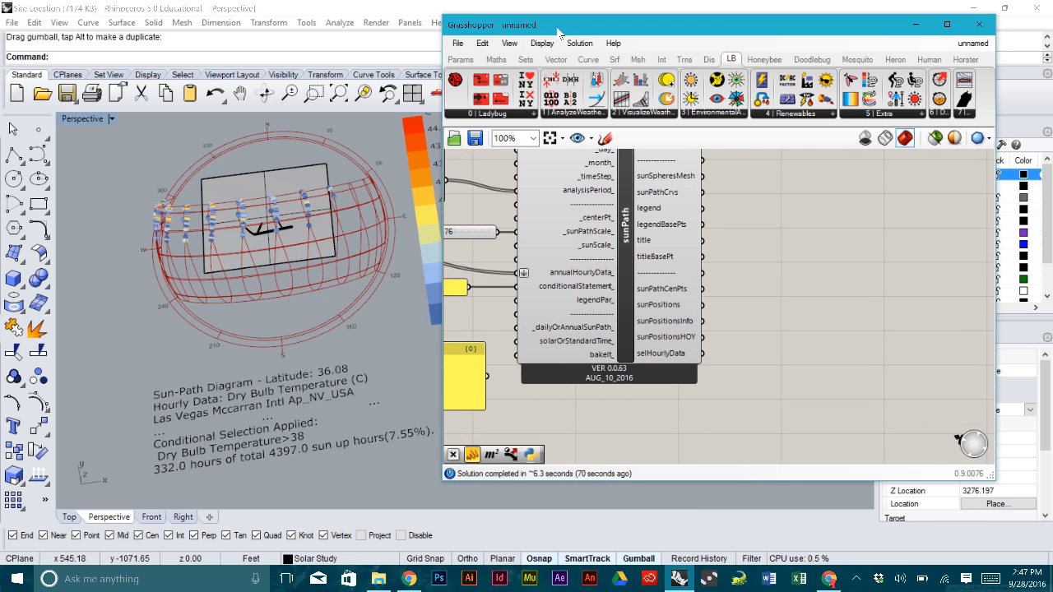
- Add a Sort List component from Sets > List beside the sun path
{"action": "left_click", "coordinate": [496, 59]}
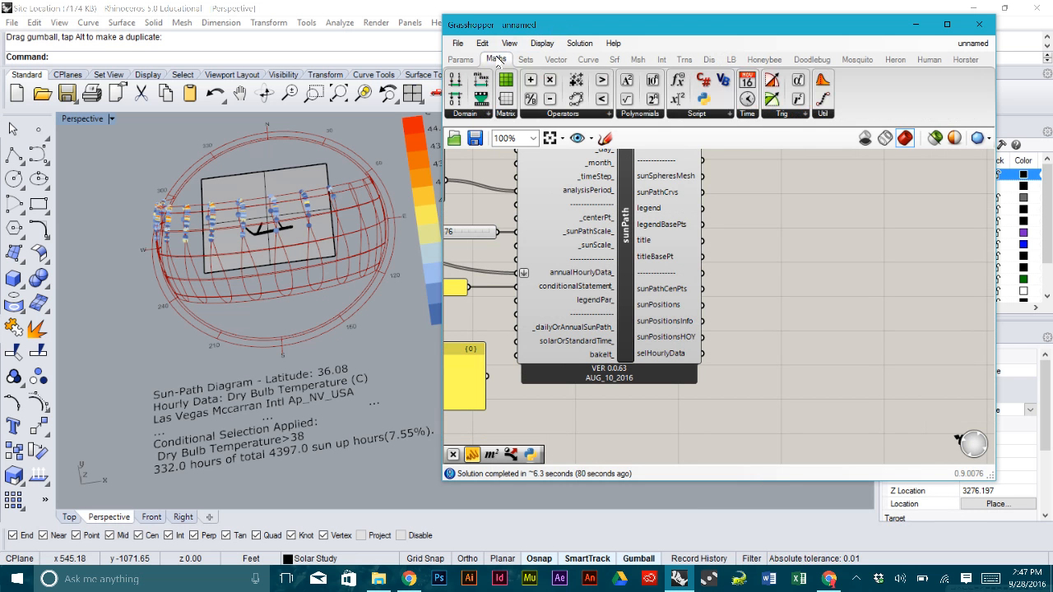
{"action": "left_click", "coordinate": [526, 60]}
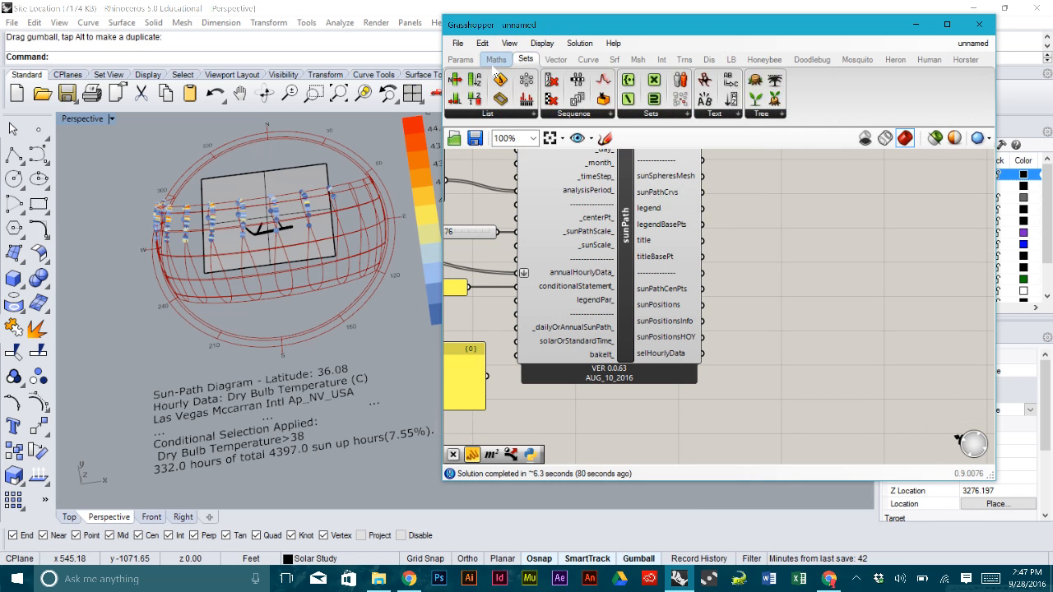
{"action": "left_click_drag", "start_coordinate": [473, 82], "coordinate": [762, 362]}
{"action": "scroll", "coordinate": [761, 367], "scroll_direction": "up", "scroll_amount": 2}
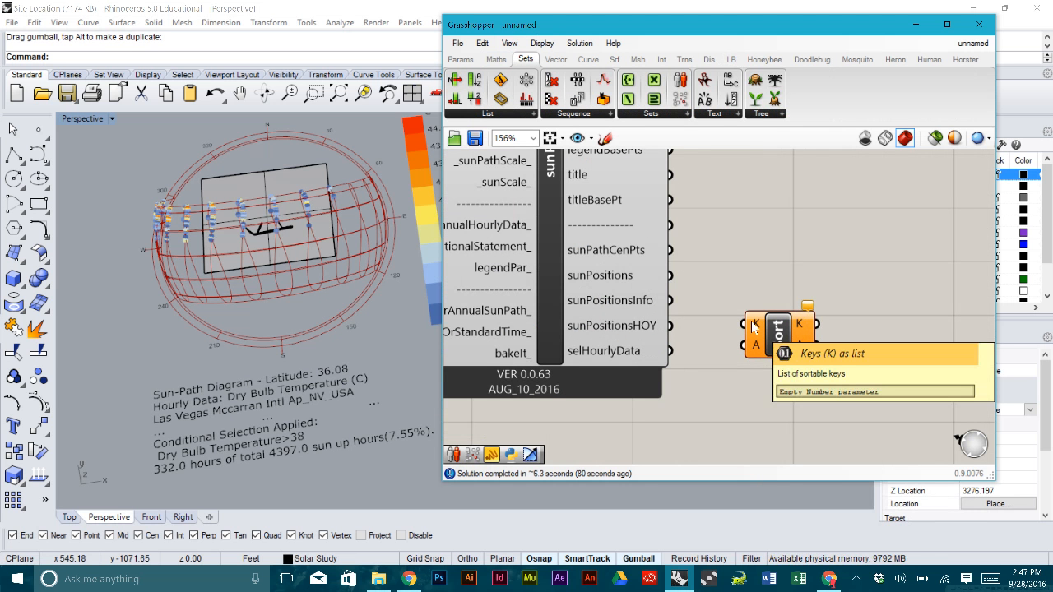
{"action": "left_click_drag", "start_coordinate": [765, 320], "coordinate": [779, 341]}
- Wire selHourlyData into Sort's K input and sunPositionsHOY into its A input
{"action": "mouse_move", "coordinate": [605, 352]}
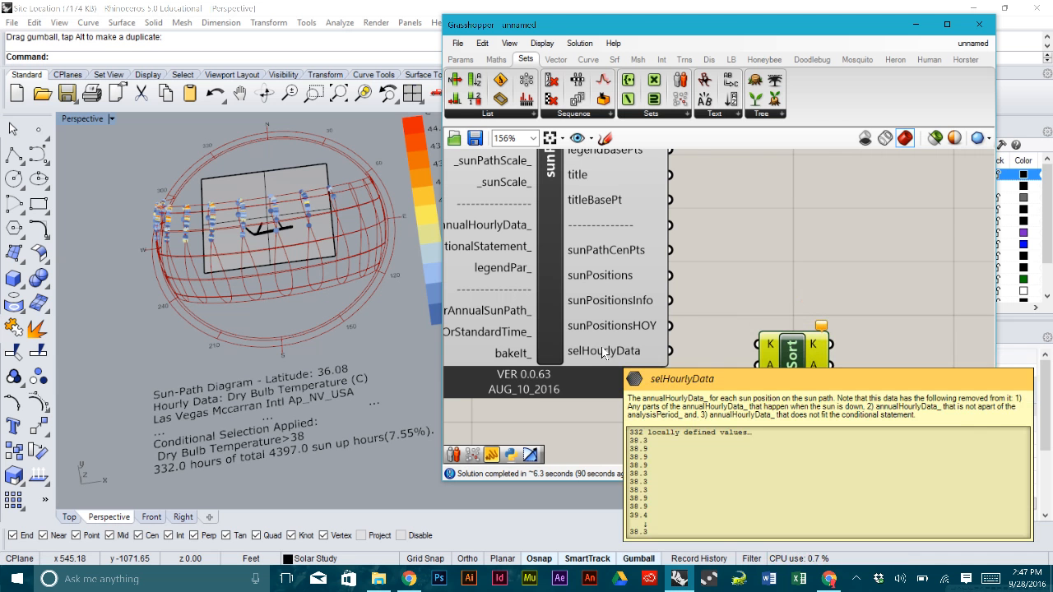
{"action": "left_click_drag", "start_coordinate": [670, 352], "coordinate": [759, 344]}
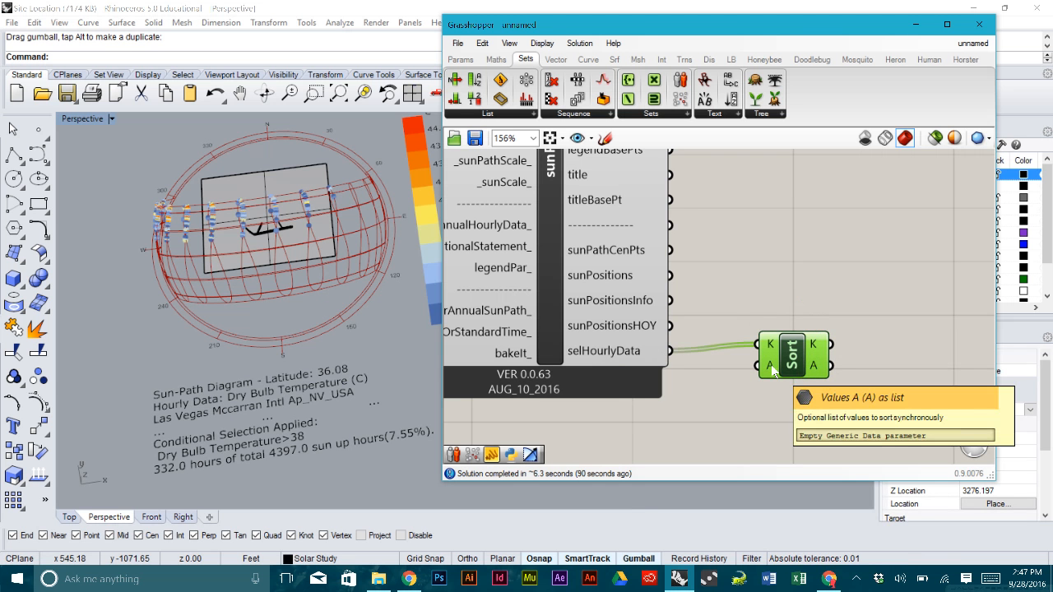
{"action": "left_click_drag", "start_coordinate": [670, 326], "coordinate": [789, 352]}
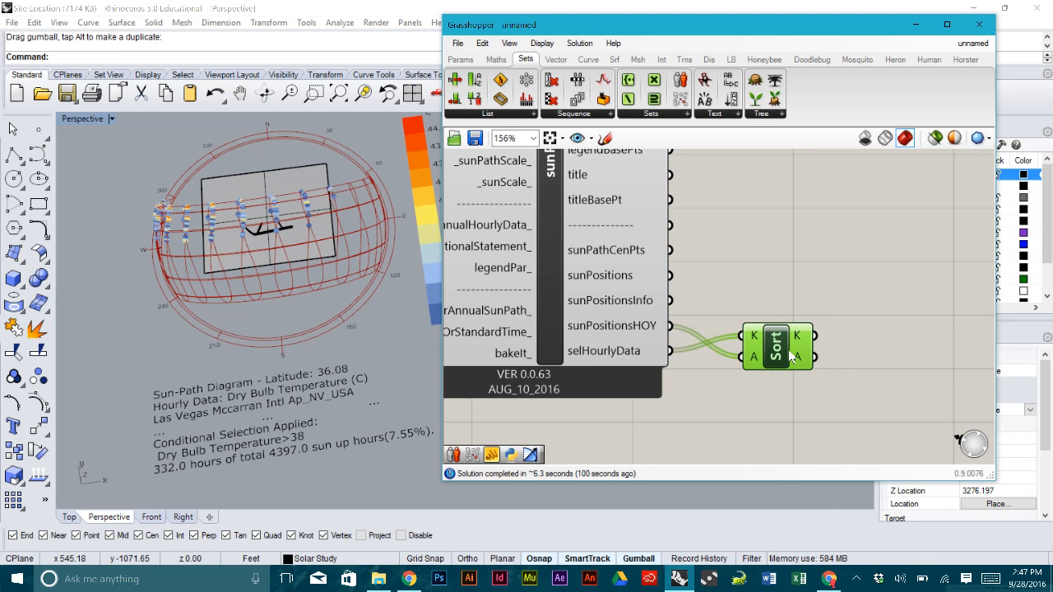
{"action": "mouse_move", "coordinate": [799, 341]}
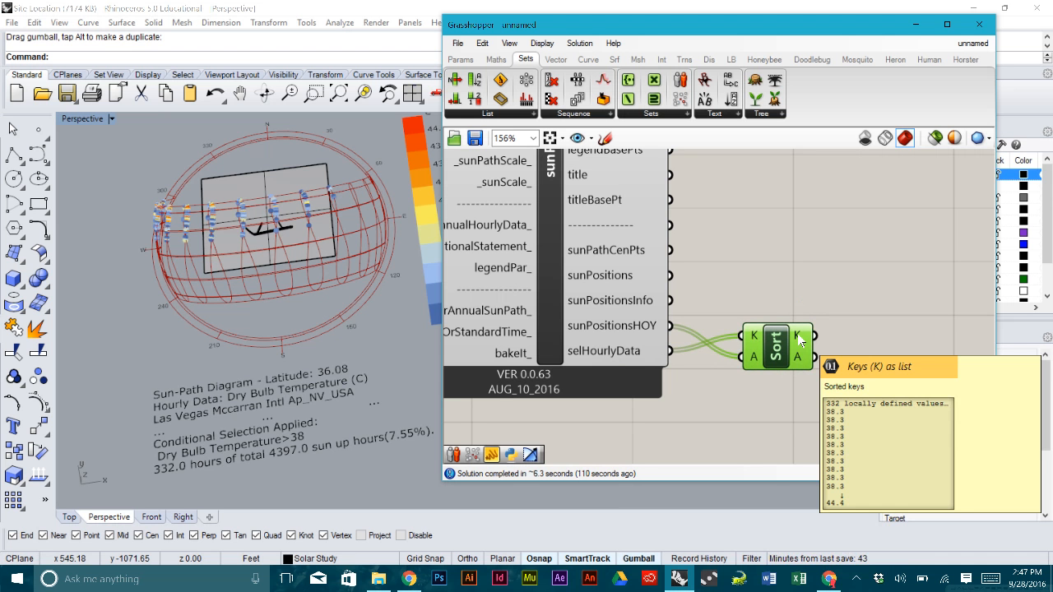
- Reverse Sort's K and A outputs so the hottest hour, 44.4 °C, comes first
{"action": "right_click", "coordinate": [800, 341]}
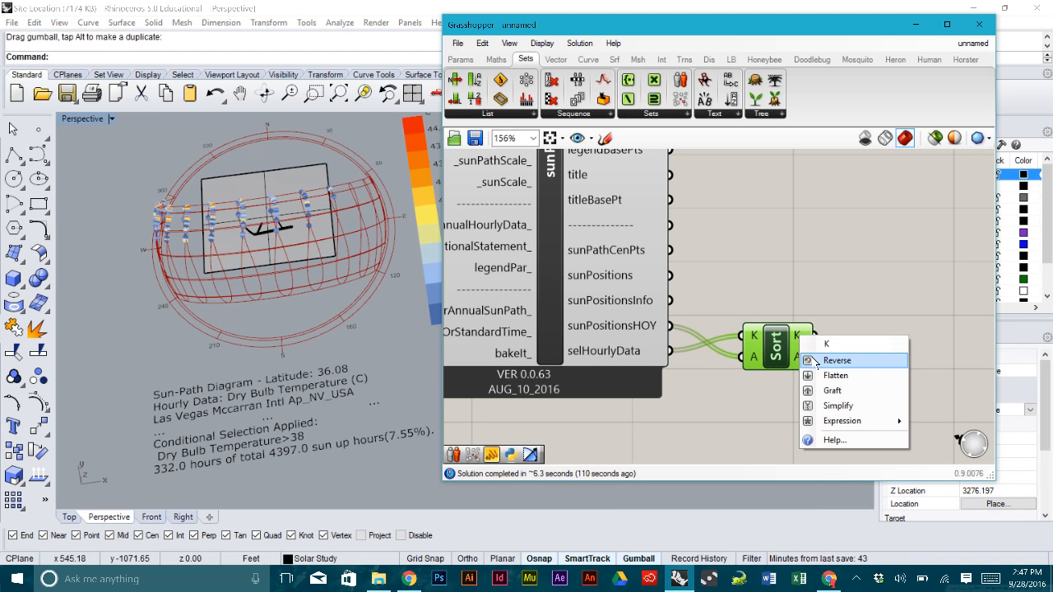
{"action": "left_click", "coordinate": [833, 362]}
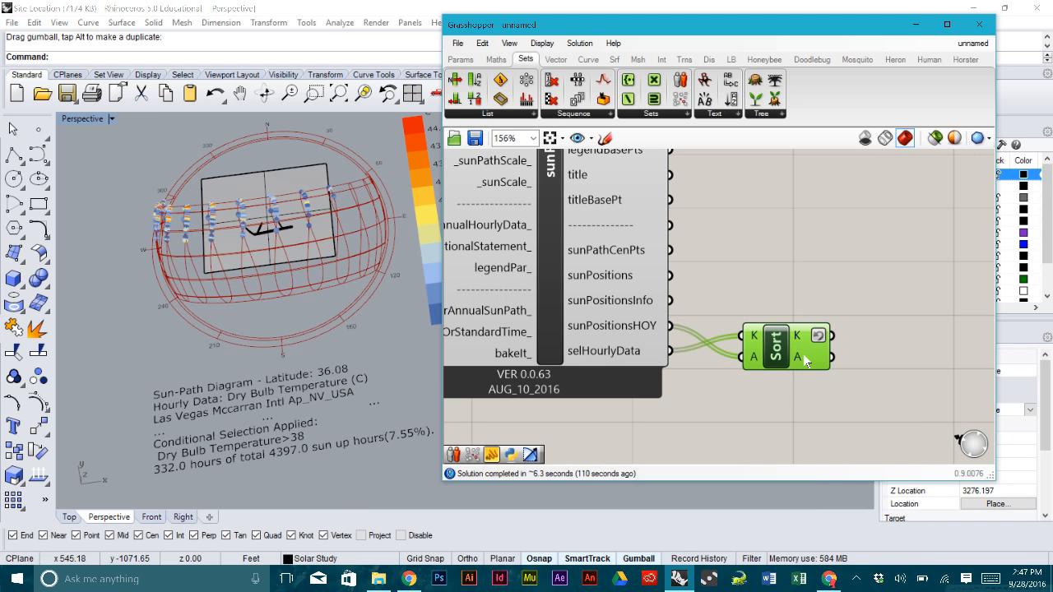
{"action": "right_click", "coordinate": [804, 357]}
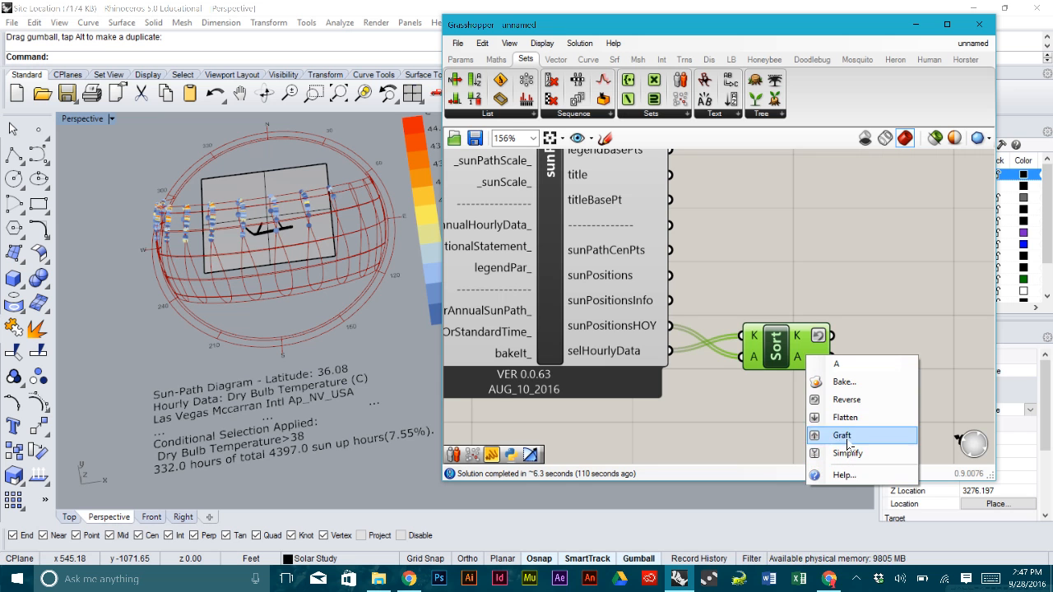
{"action": "left_click", "coordinate": [847, 399]}
- Tidy the Sort component's position beside the sun path
{"action": "left_click", "coordinate": [848, 375]}
{"action": "left_click_drag", "start_coordinate": [779, 355], "coordinate": [774, 355]}
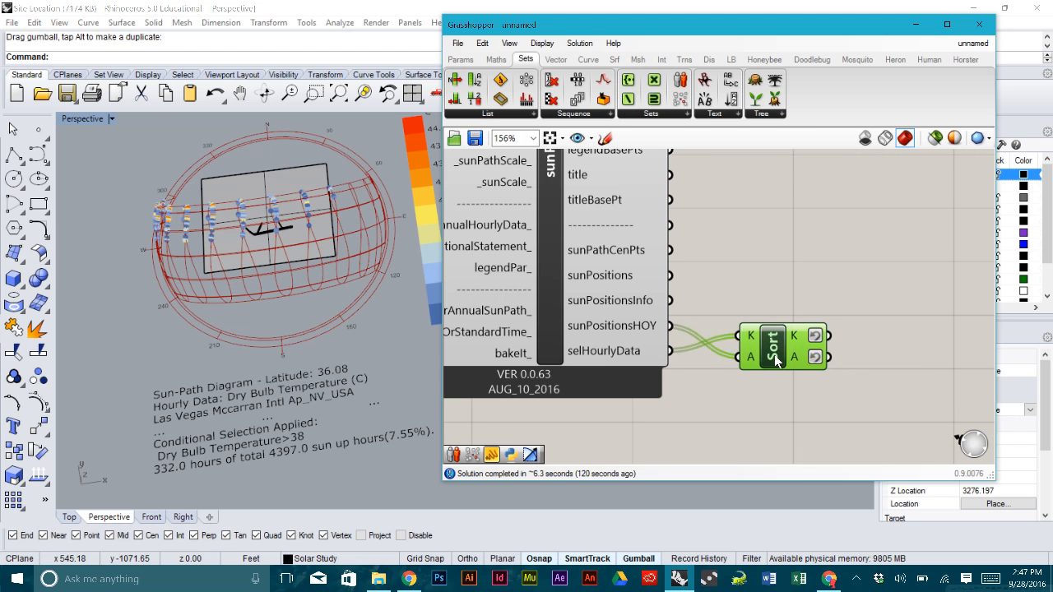
{"action": "mouse_move", "coordinate": [795, 338]}
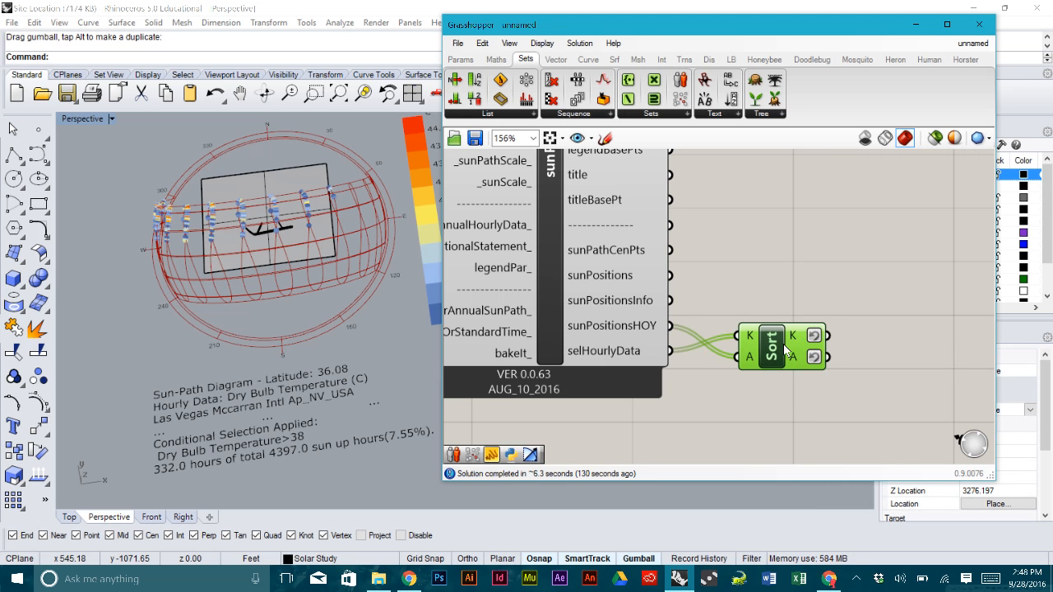
{"action": "left_click_drag", "start_coordinate": [775, 347], "coordinate": [771, 339]}
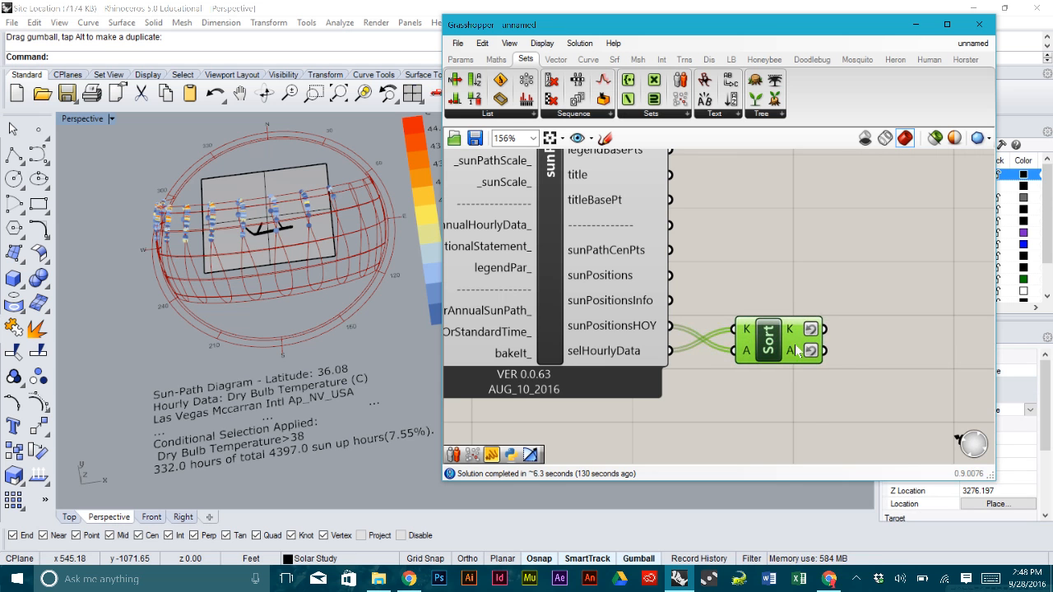
{"action": "mouse_move", "coordinate": [794, 355]}
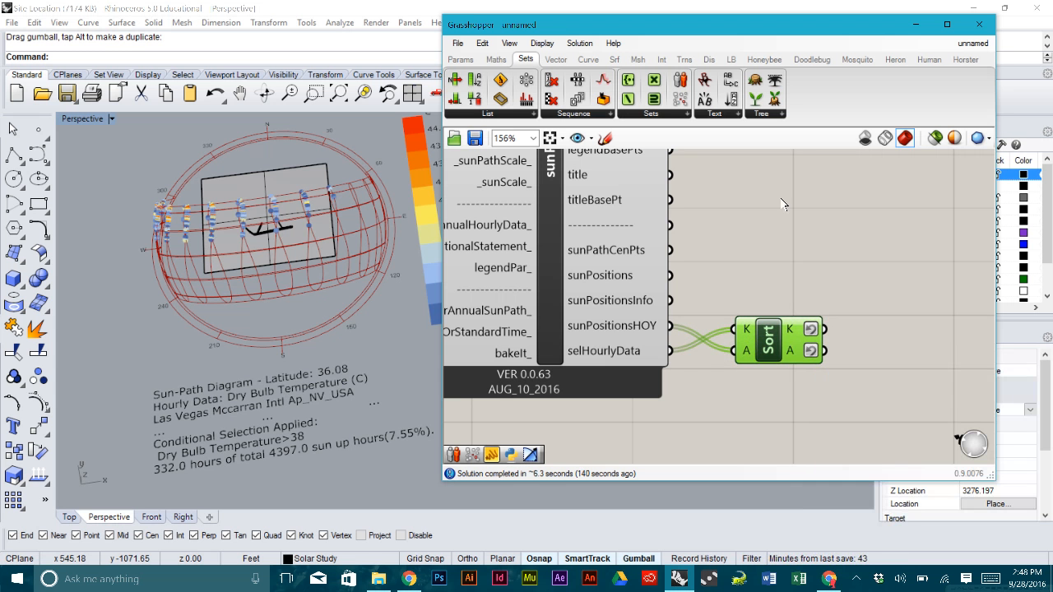
{"action": "scroll", "coordinate": [788, 241], "scroll_direction": "down", "scroll_amount": 3}
{"action": "left_click_drag", "start_coordinate": [768, 309], "coordinate": [763, 304]}
{"action": "left_click", "coordinate": [762, 258]}
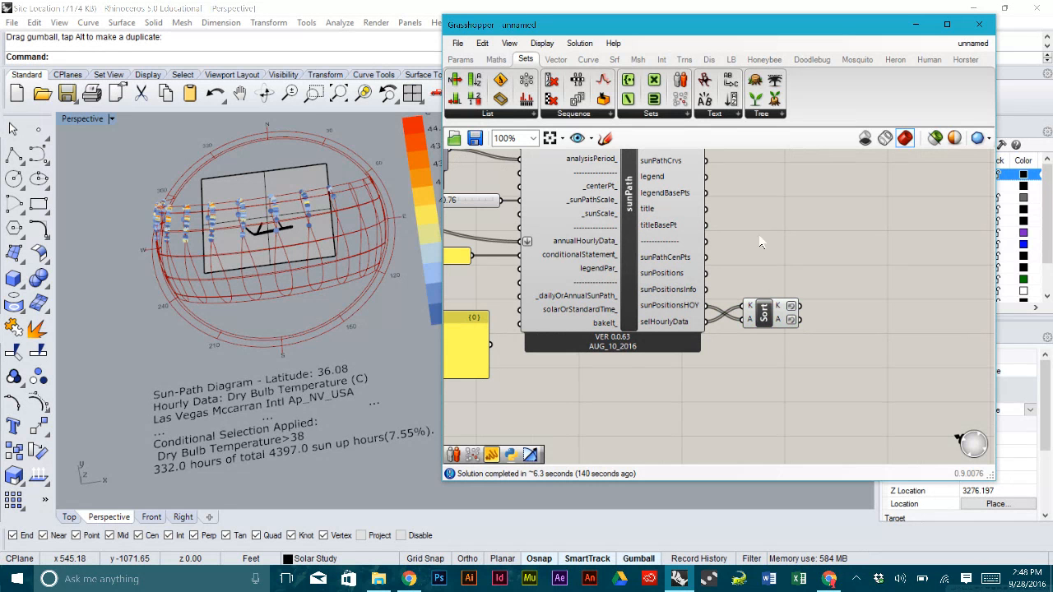
{"action": "left_click", "coordinate": [730, 59]}
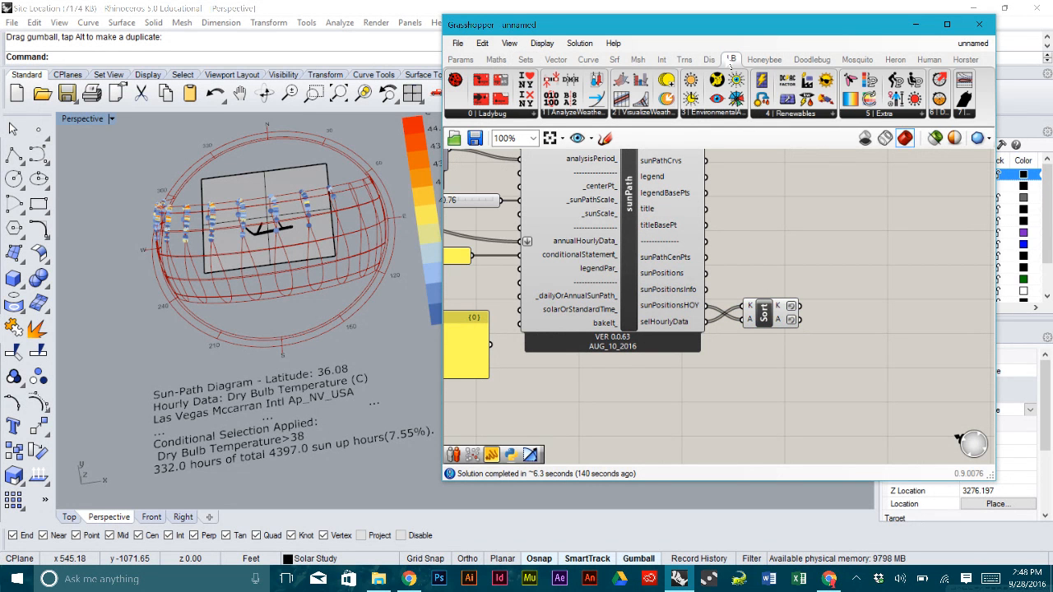
- Remove a DOY_HOY component that was added by mistake from 5 | Extra
{"action": "left_click", "coordinate": [876, 116]}
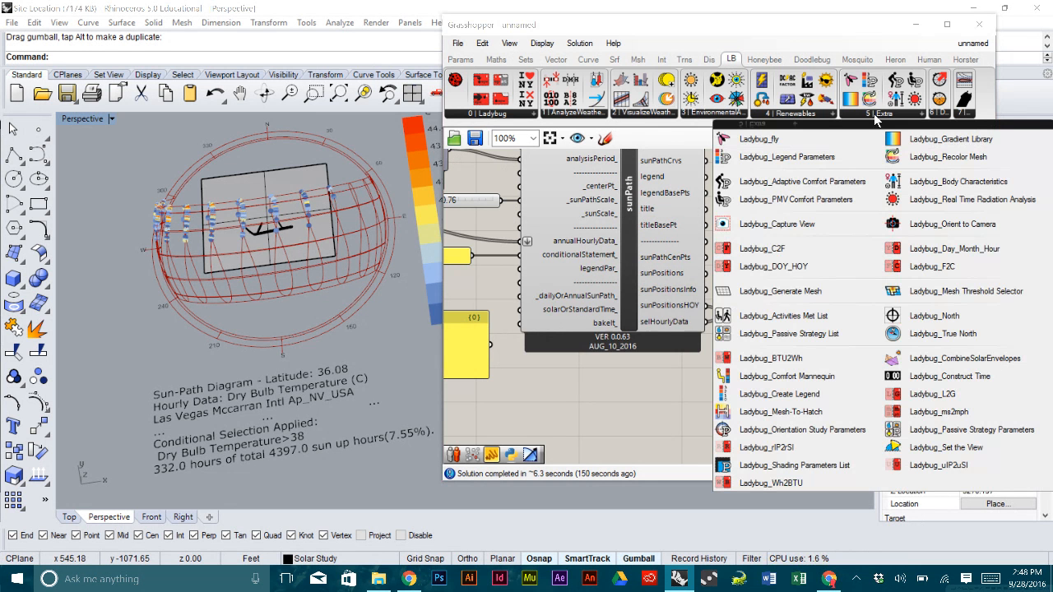
{"action": "left_click", "coordinate": [819, 266]}
{"action": "left_click", "coordinate": [852, 287]}
{"action": "left_click", "coordinate": [857, 288]}
{"action": "key", "text": "Delete"}
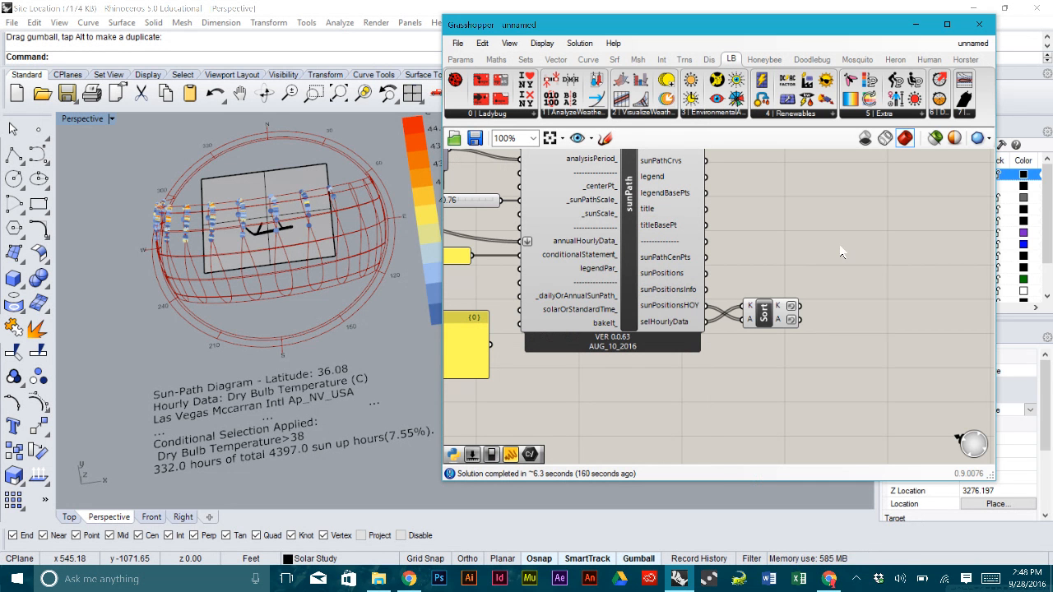
- Place the Ladybug Day_Month_Hour calculator to the right of the Sort component
{"action": "left_click", "coordinate": [883, 114]}
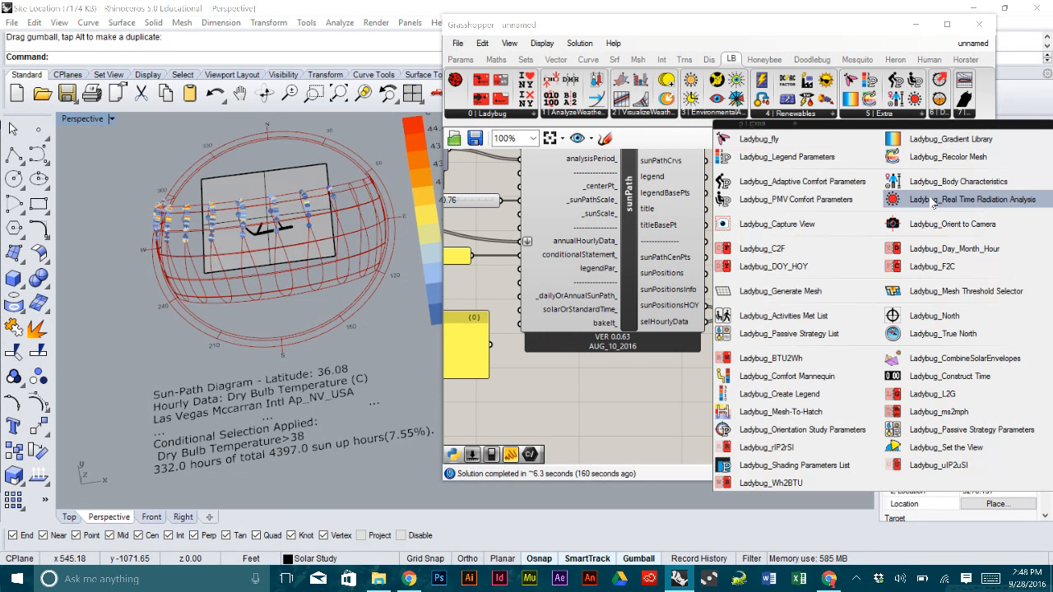
{"action": "left_click", "coordinate": [954, 248]}
{"action": "left_click", "coordinate": [929, 278]}
{"action": "left_click_drag", "start_coordinate": [929, 281], "coordinate": [907, 313]}
{"action": "left_click", "coordinate": [819, 292]}
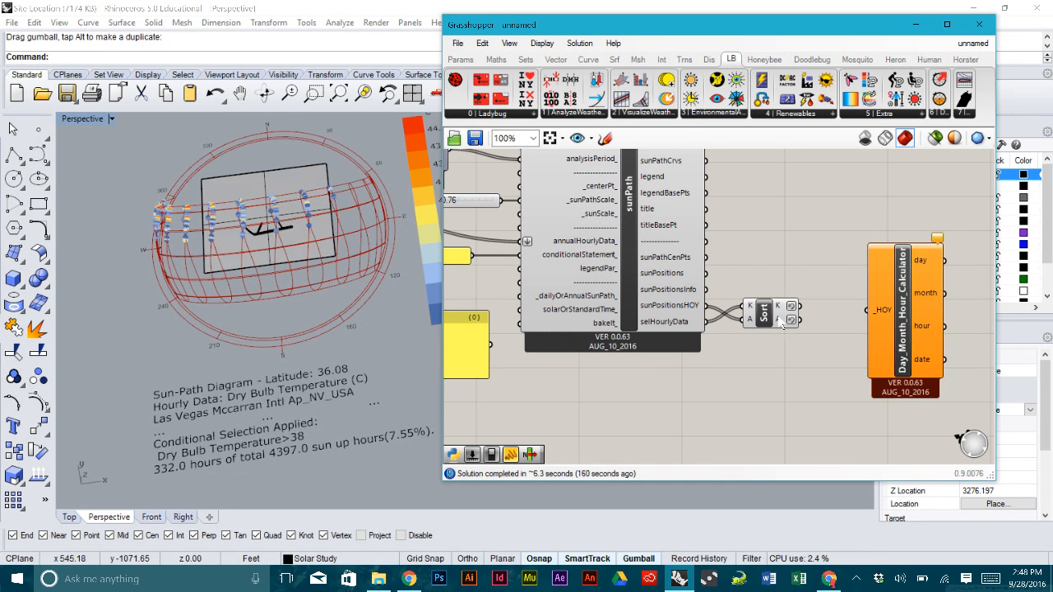
- Wire Sort's A output into the calculator's _HOY input, giving dates 4 JUL 14:00 to 22 JUL 13:00
{"action": "mouse_move", "coordinate": [780, 322]}
{"action": "scroll", "coordinate": [780, 322], "scroll_direction": "up", "scroll_amount": 2}
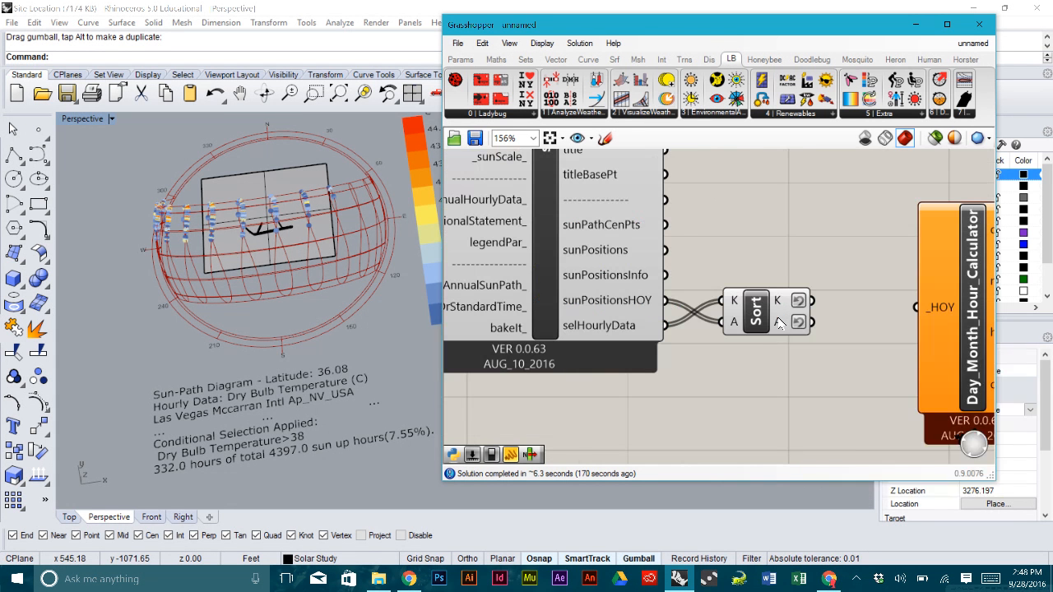
{"action": "left_click_drag", "start_coordinate": [813, 322], "coordinate": [916, 307]}
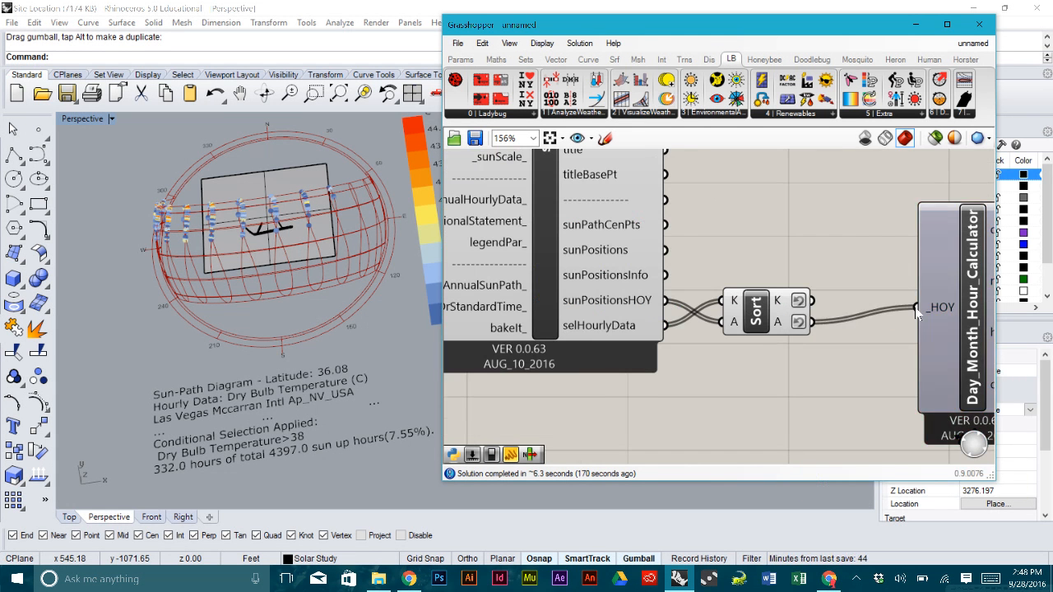
{"action": "right_click_drag", "start_coordinate": [927, 293], "coordinate": [764, 258]}
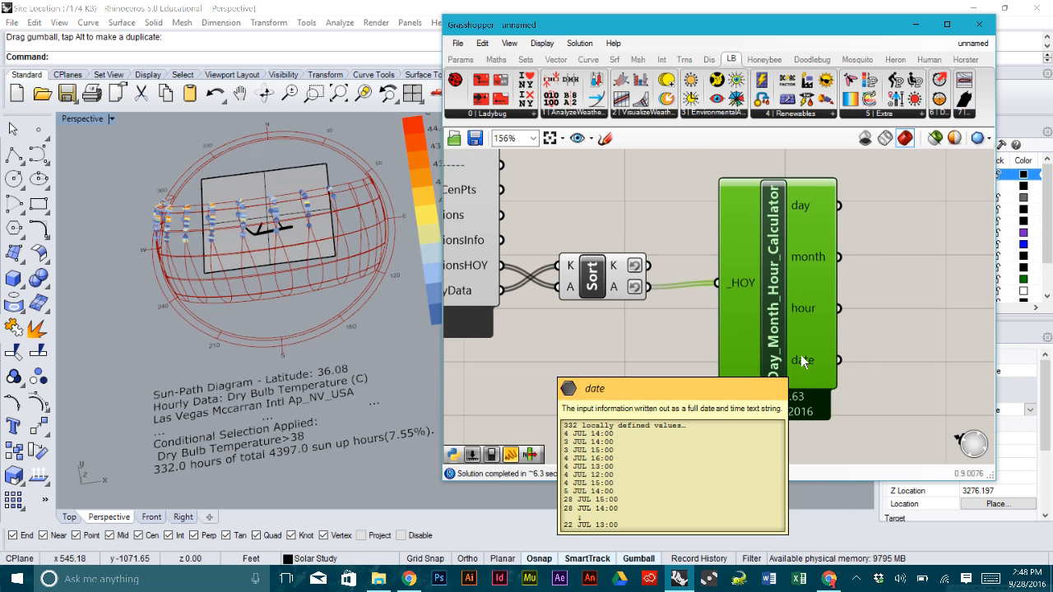
{"action": "mouse_move", "coordinate": [789, 337]}
{"action": "left_mouse_down"}
{"action": "mouse_move", "coordinate": [765, 344]}
{"action": "mouse_move", "coordinate": [802, 323]}
{"action": "left_mouse_up"}
{"action": "left_click", "coordinate": [917, 330]}
{"action": "scroll", "coordinate": [917, 331], "scroll_direction": "down", "scroll_amount": 2}
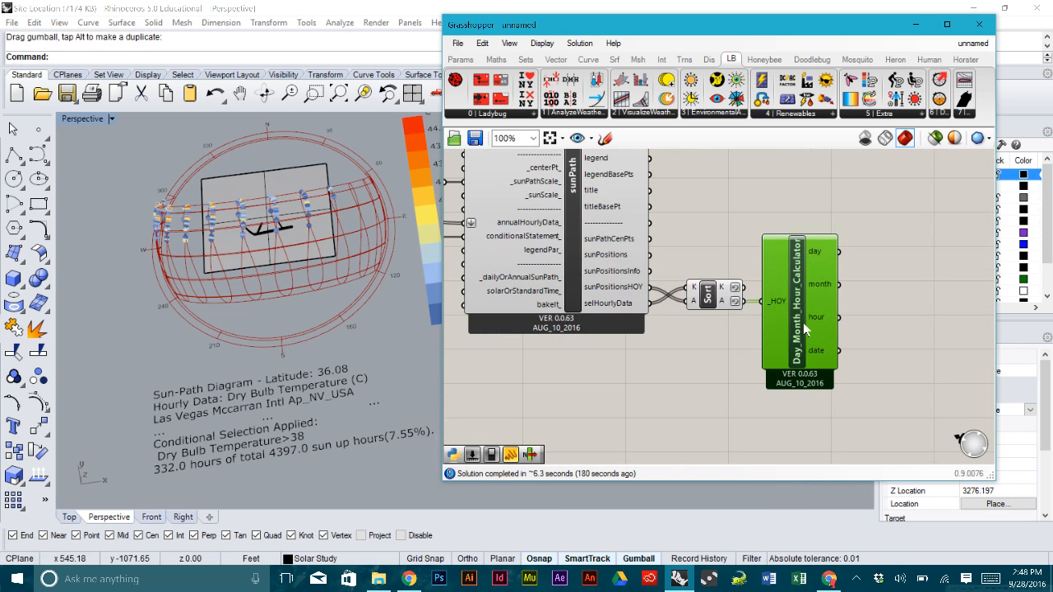
{"action": "left_click", "coordinate": [898, 326]}
{"action": "scroll", "coordinate": [818, 353], "scroll_direction": "up", "scroll_amount": 4}
{"action": "mouse_move", "coordinate": [817, 350]}
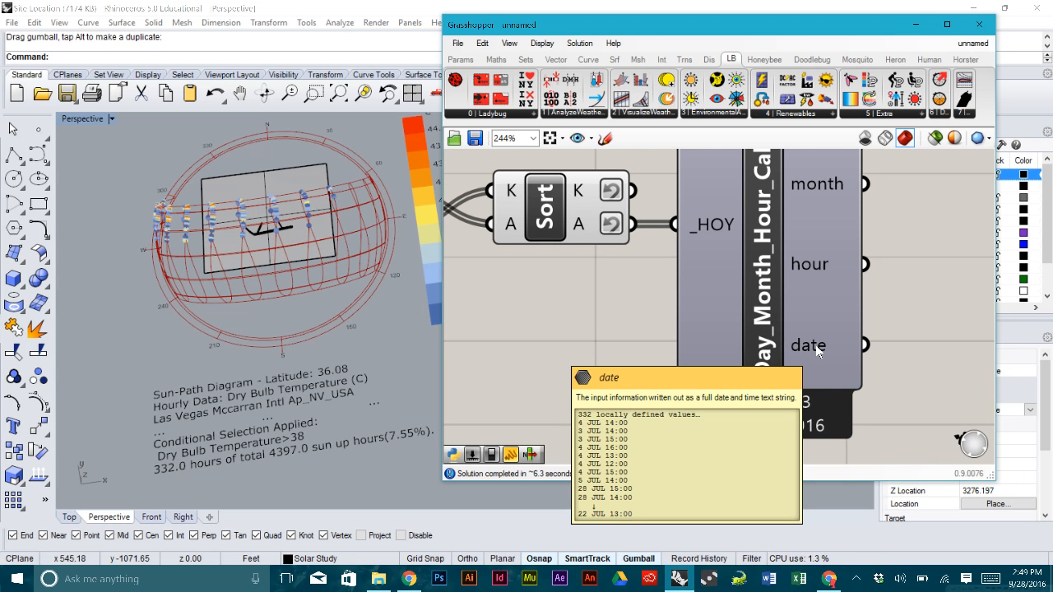
- Orbit the Rhino view to tilt and then flatten the sun-path diagram
{"action": "scroll", "coordinate": [847, 341], "scroll_direction": "down", "scroll_amount": 3}
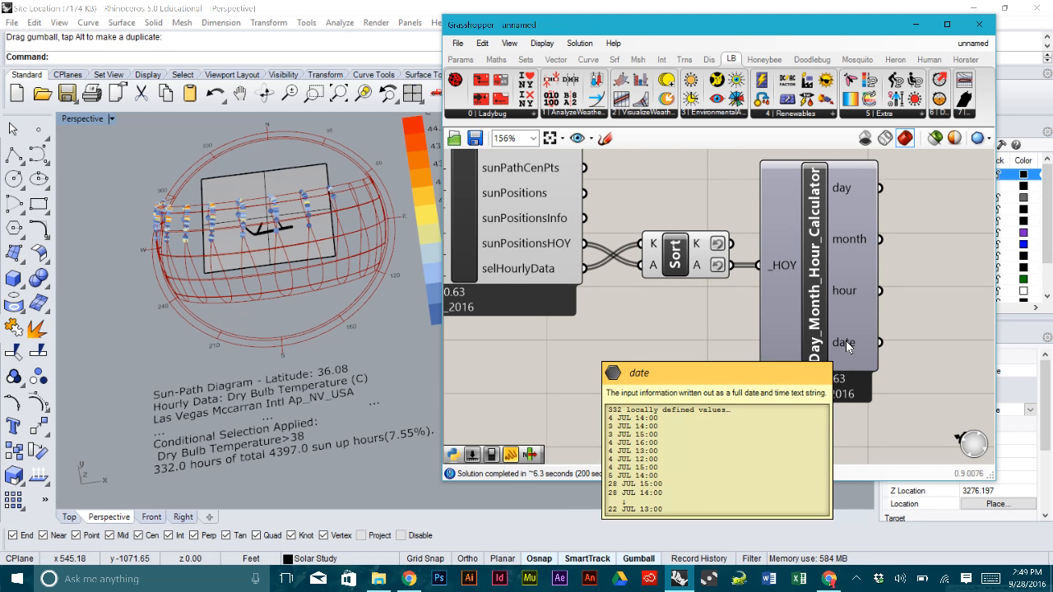
{"action": "scroll", "coordinate": [847, 345], "scroll_direction": "down", "scroll_amount": 4}
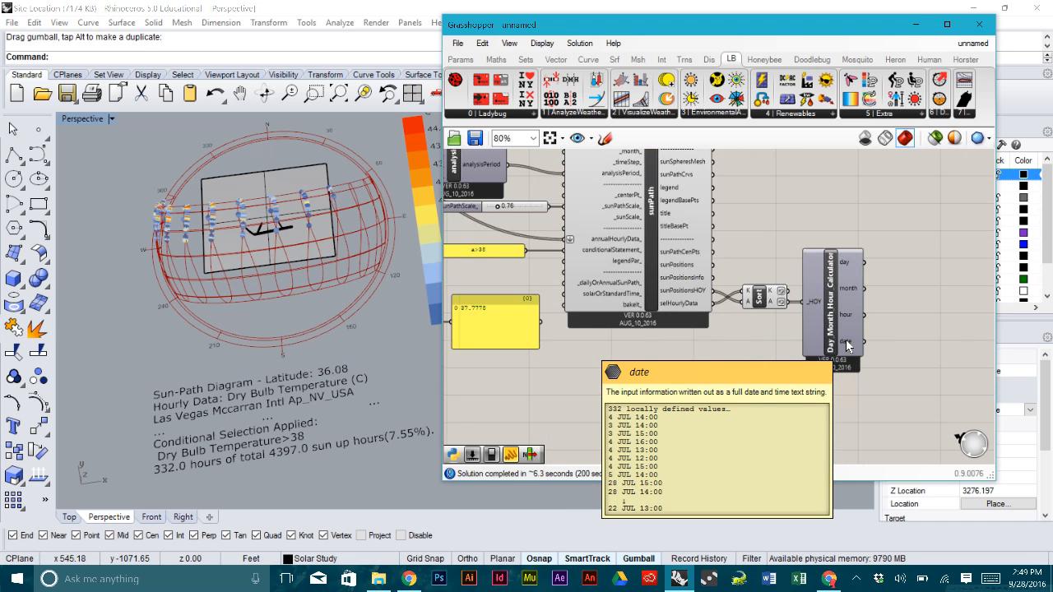
{"action": "scroll", "coordinate": [789, 336], "scroll_direction": "down", "scroll_amount": 3}
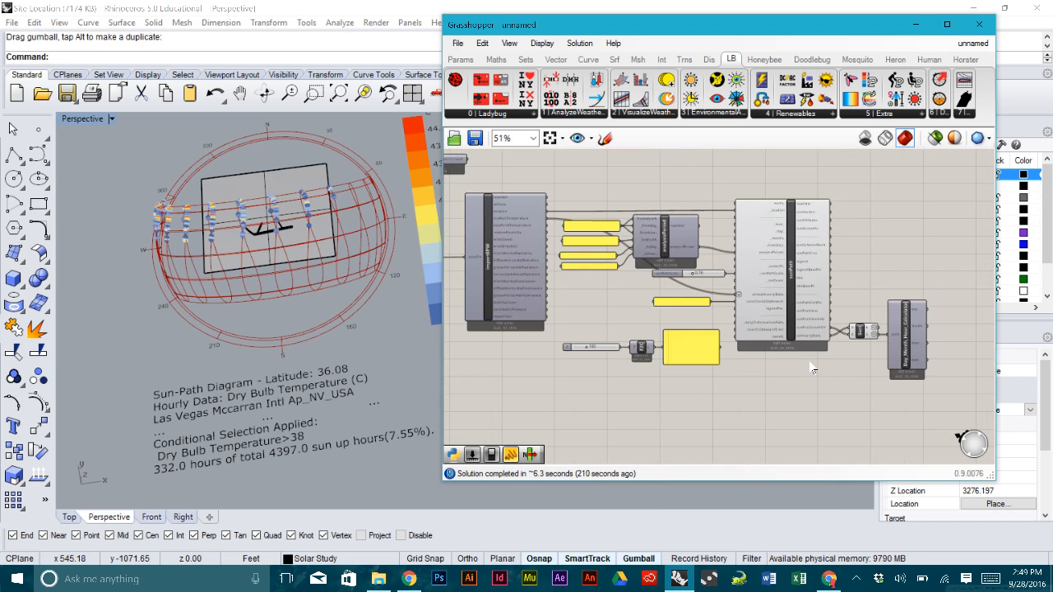
{"action": "scroll", "coordinate": [762, 328], "scroll_direction": "up", "scroll_amount": 3}
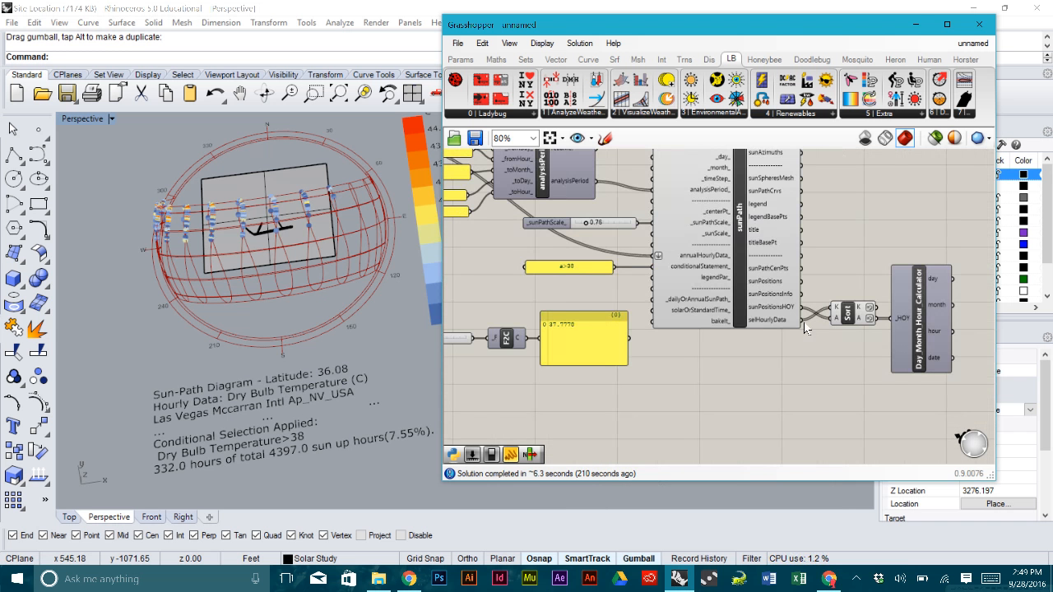
{"action": "scroll", "coordinate": [803, 344], "scroll_direction": "down", "scroll_amount": 2}
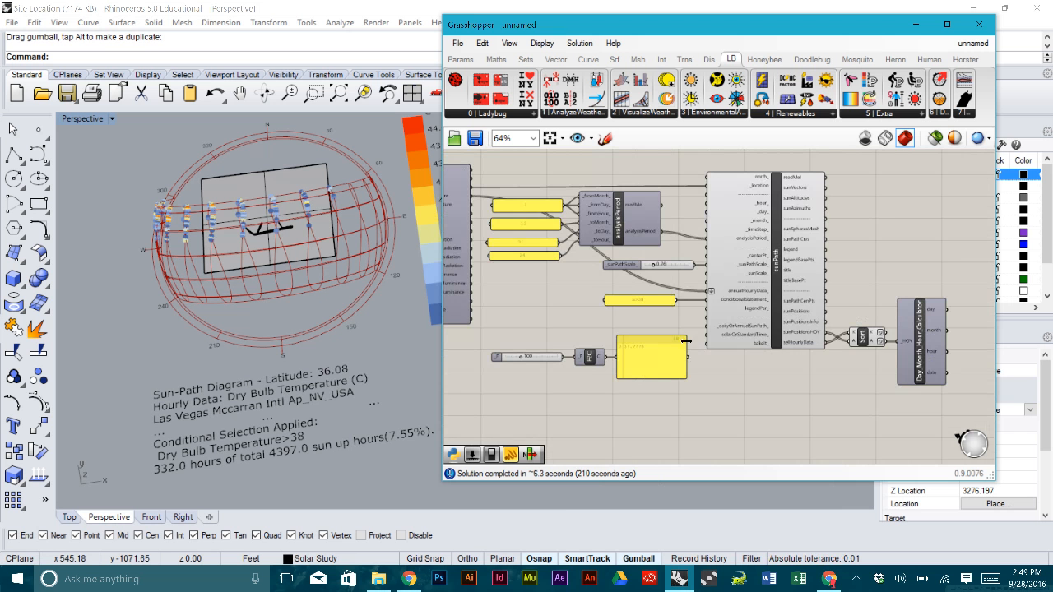
{"action": "scroll", "coordinate": [762, 345], "scroll_direction": "down", "scroll_amount": 2}
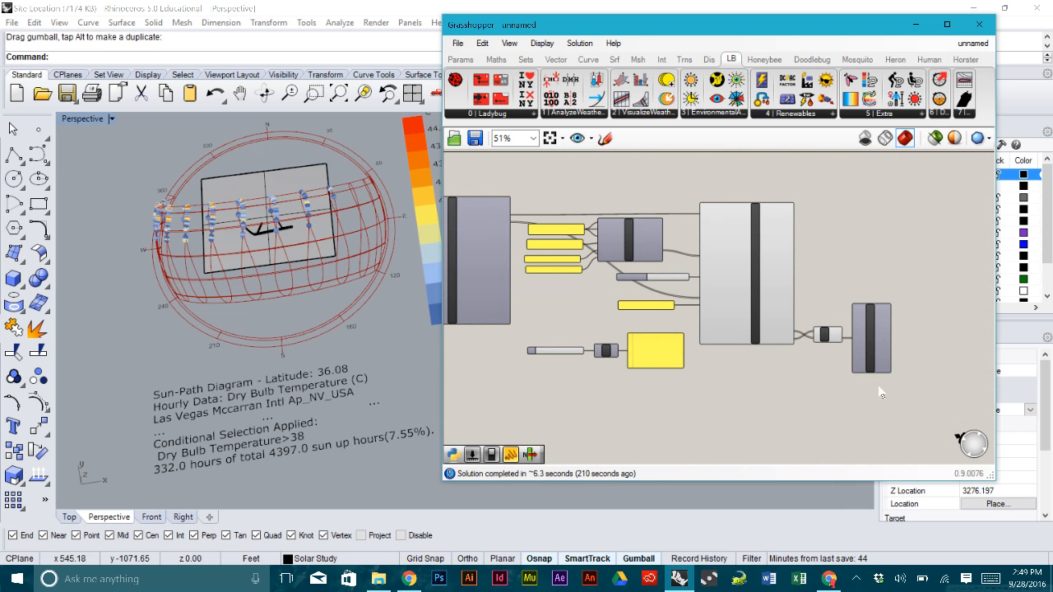
{"action": "right_click_drag", "start_coordinate": [309, 222], "coordinate": [290, 239]}
{"action": "scroll", "coordinate": [894, 332], "scroll_direction": "up", "scroll_amount": 4}
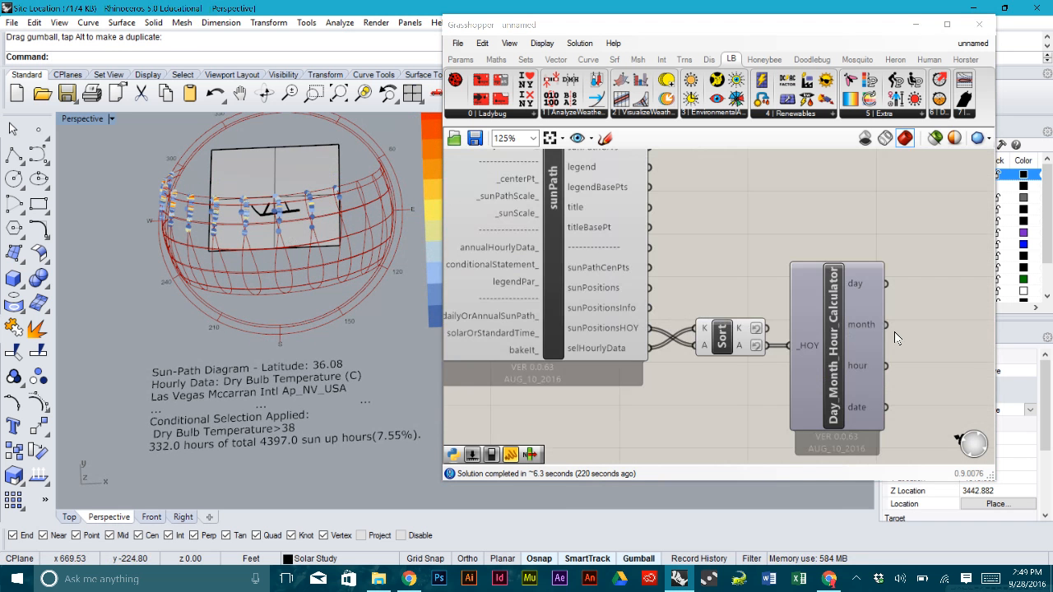
{"action": "scroll", "coordinate": [874, 320], "scroll_direction": "down", "scroll_amount": 4}
{"action": "right_click_drag", "start_coordinate": [280, 206], "coordinate": [260, 219]}
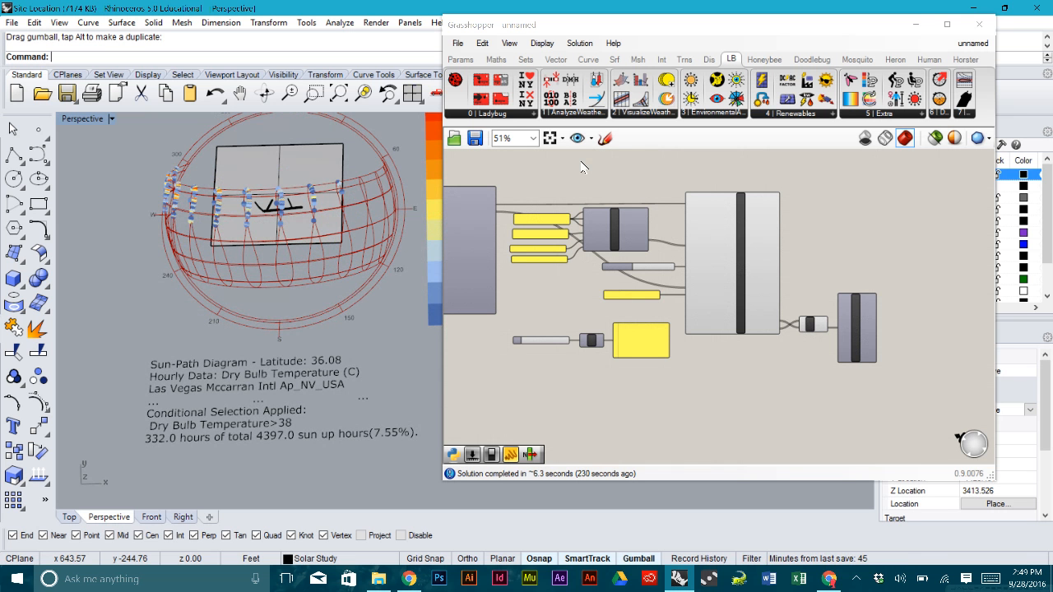
- Place a Ladybug 3D Chart from 2 | VisualizeWeatherData onto the canvas
{"action": "left_click", "coordinate": [630, 117]}
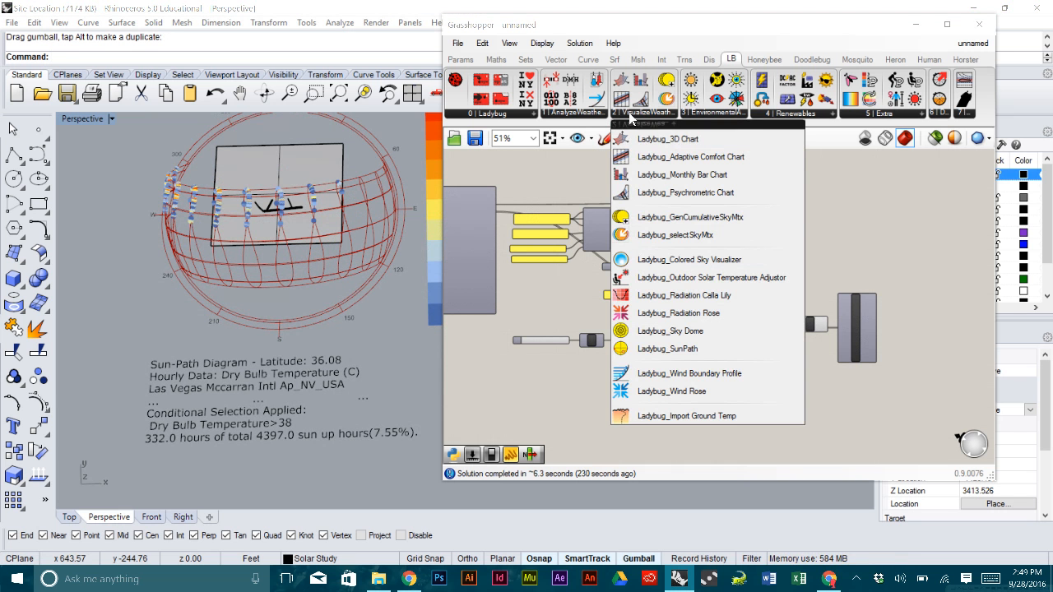
{"action": "left_click", "coordinate": [700, 142]}
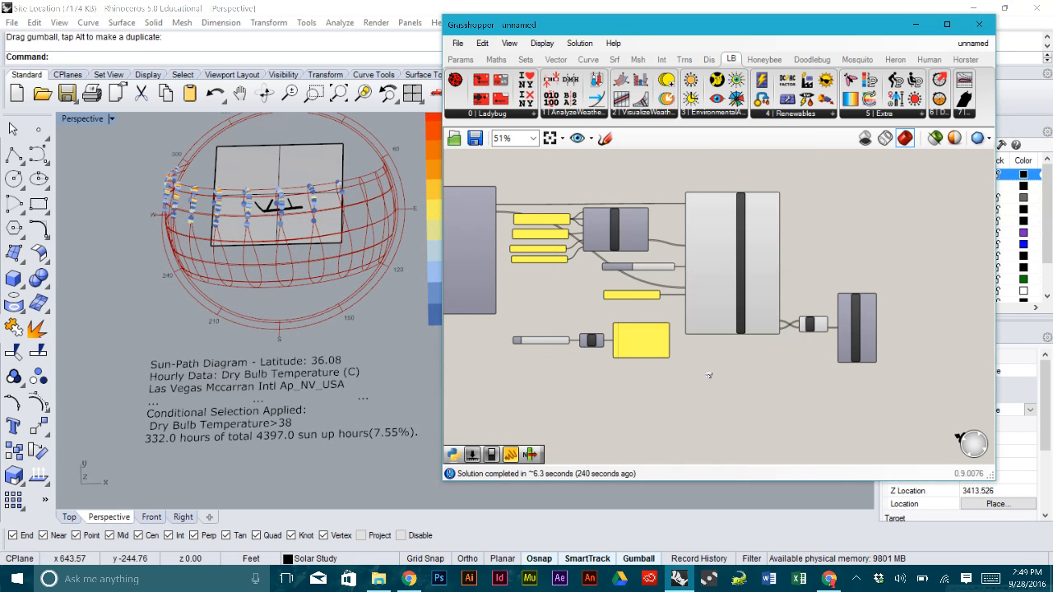
{"action": "left_click", "coordinate": [724, 398]}
{"action": "scroll", "coordinate": [728, 399], "scroll_direction": "up", "scroll_amount": 4}
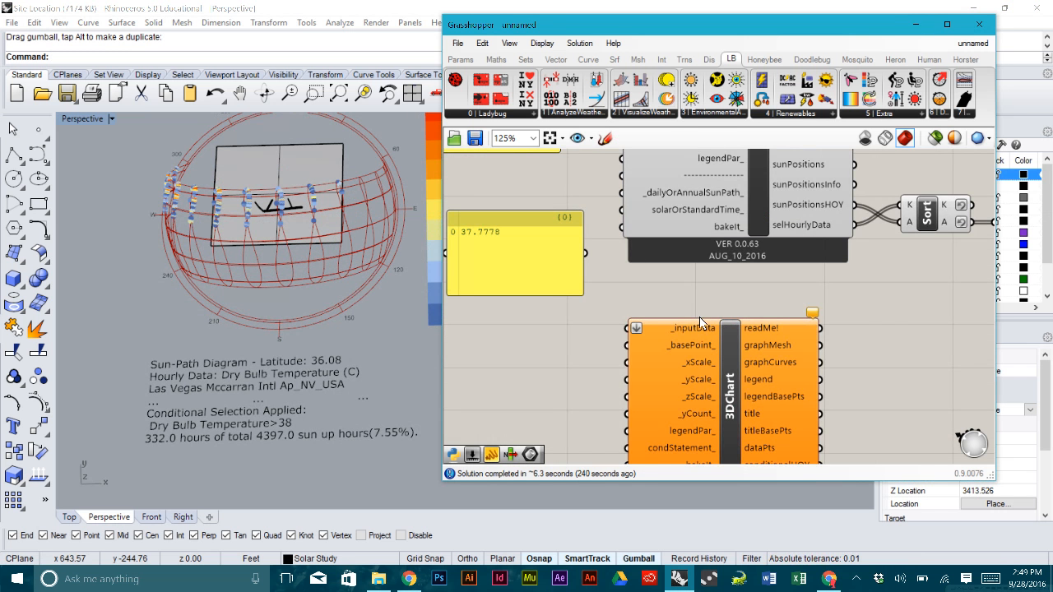
{"action": "scroll", "coordinate": [699, 321], "scroll_direction": "down", "scroll_amount": 2}
- Wire dryBulbTemperature into the chart's _inputData and the a>38 panel into condStatement_
{"action": "mouse_move", "coordinate": [680, 278]}
{"action": "right_mouse_down"}
{"action": "mouse_move", "coordinate": [783, 310]}
{"action": "mouse_move", "coordinate": [824, 343]}
{"action": "right_mouse_up"}
{"action": "right_click_drag", "start_coordinate": [574, 216], "coordinate": [632, 245]}
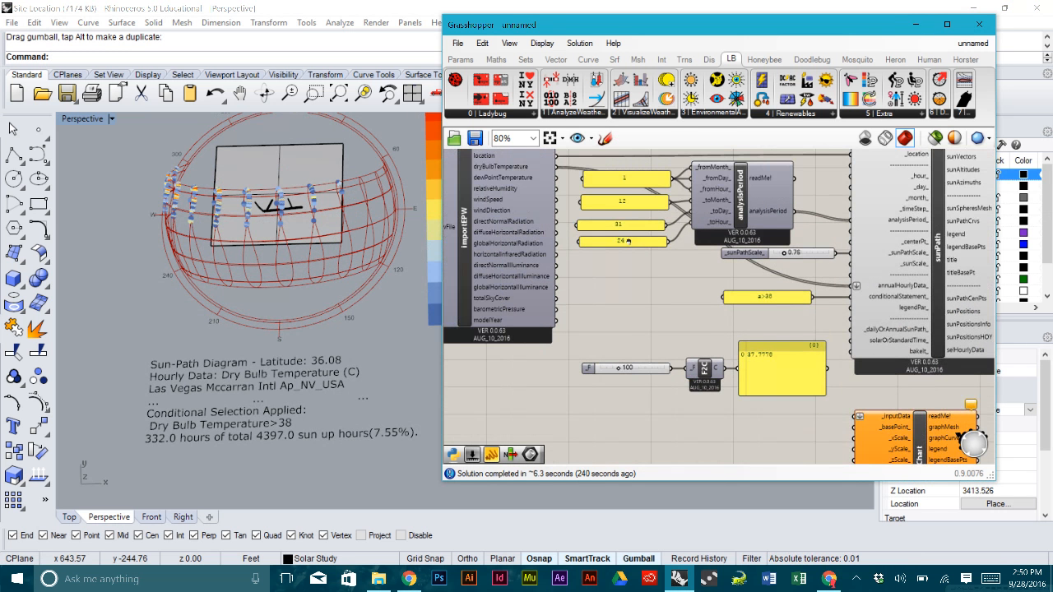
{"action": "left_click_drag", "start_coordinate": [557, 167], "coordinate": [857, 417]}
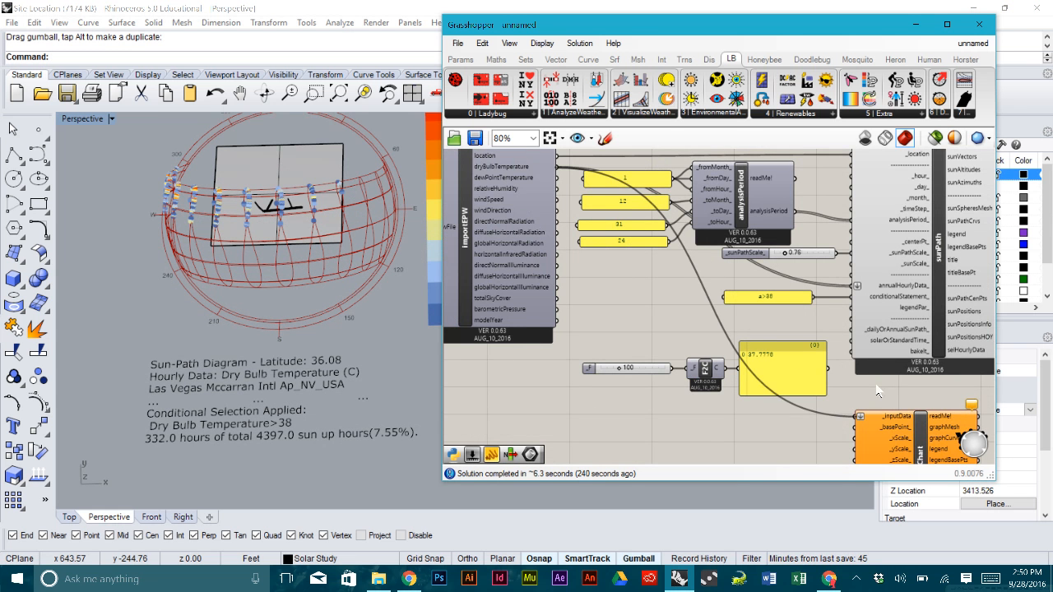
{"action": "right_click_drag", "start_coordinate": [890, 393], "coordinate": [751, 327]}
{"action": "scroll", "coordinate": [754, 416], "scroll_direction": "up", "scroll_amount": 3}
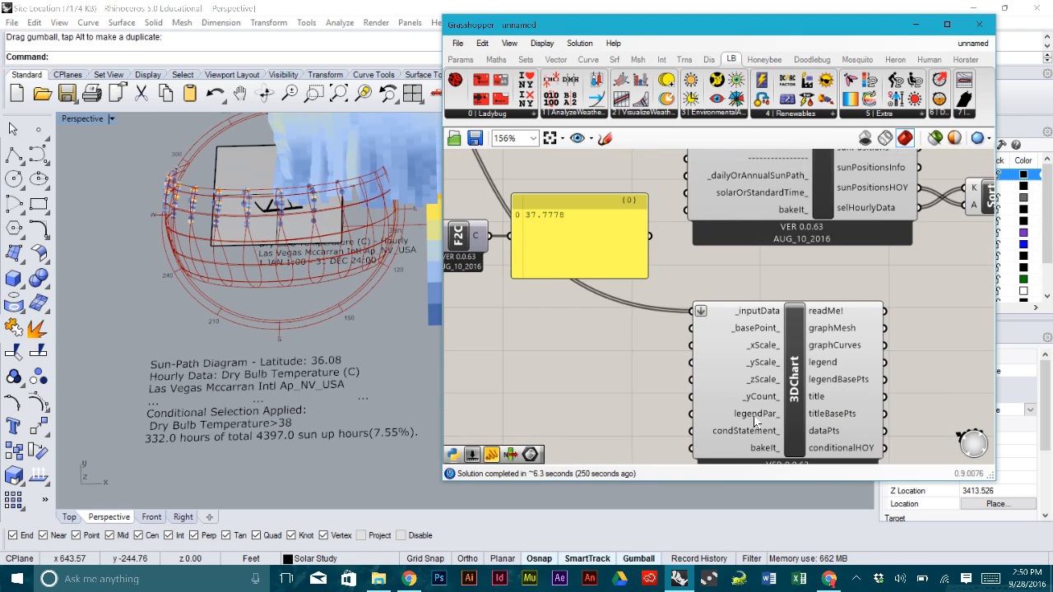
{"action": "scroll", "coordinate": [752, 417], "scroll_direction": "down", "scroll_amount": 1}
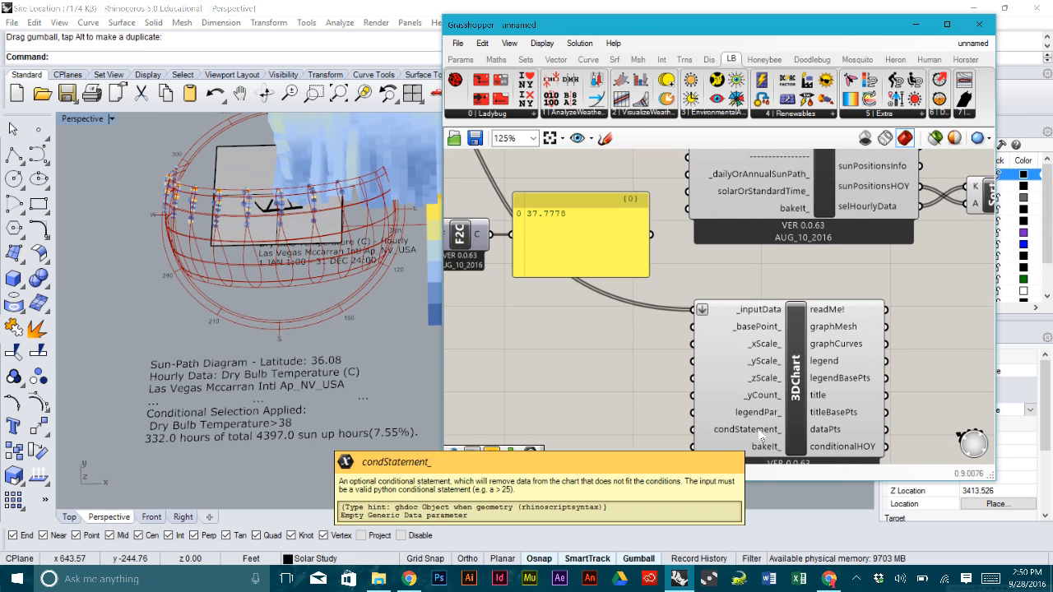
{"action": "scroll", "coordinate": [762, 436], "scroll_direction": "down", "scroll_amount": 2}
{"action": "left_click_drag", "start_coordinate": [675, 236], "coordinate": [725, 430]}
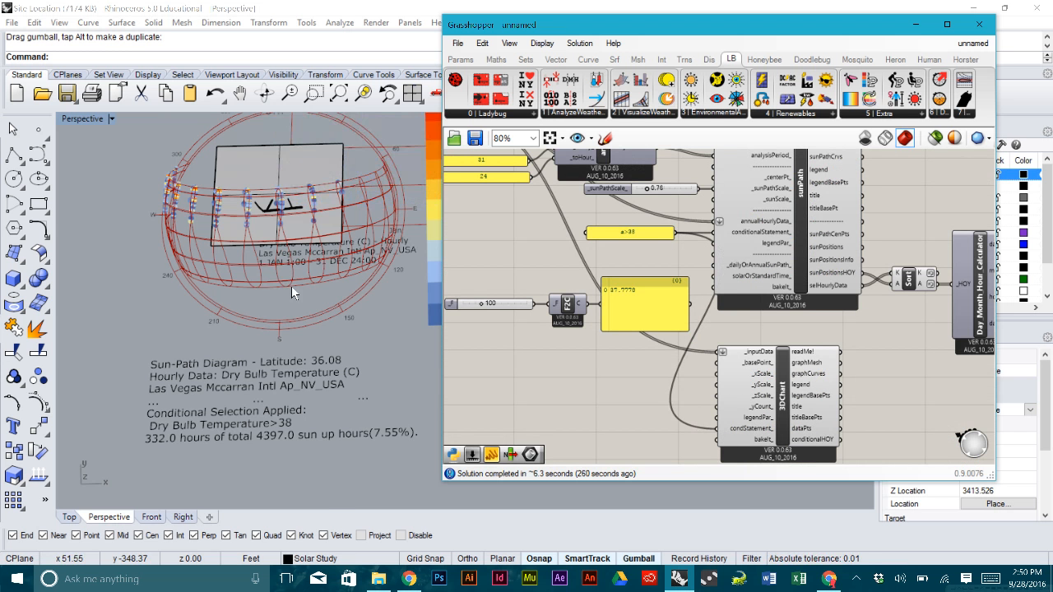
- Turn off the sunPath component's preview to hide the sun-path diagram
{"action": "scroll", "coordinate": [305, 284], "scroll_direction": "down", "scroll_amount": 3}
{"action": "right_click_drag", "start_coordinate": [682, 339], "coordinate": [641, 364]}
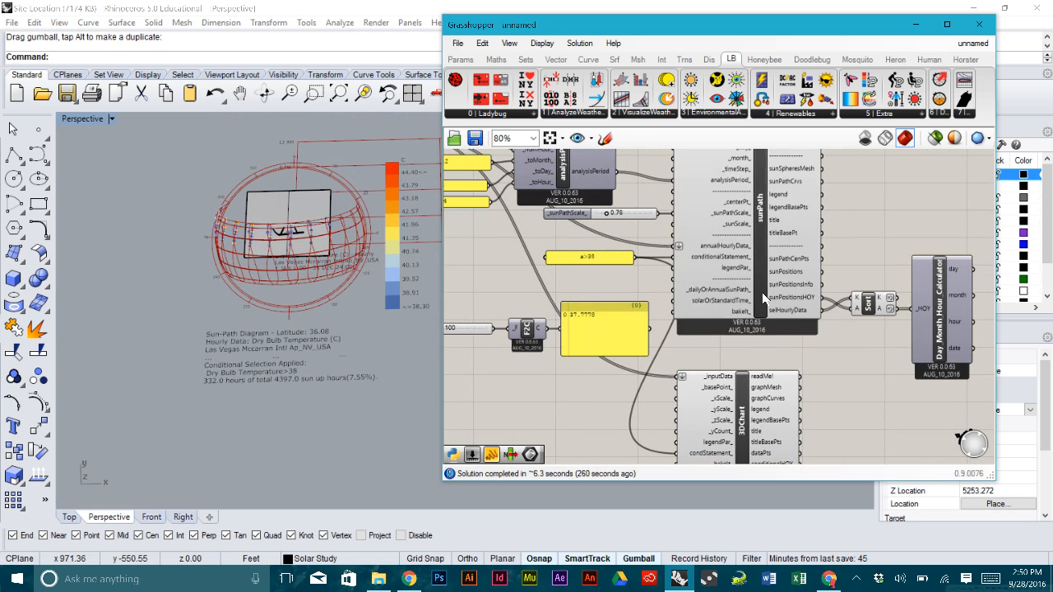
{"action": "right_click", "coordinate": [761, 276]}
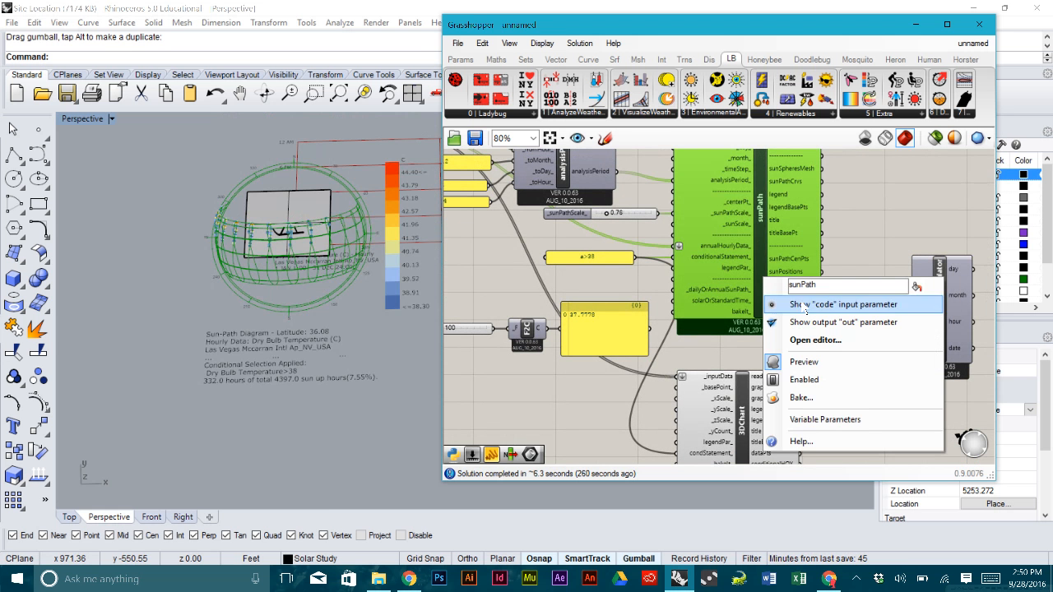
{"action": "left_click", "coordinate": [798, 362]}
- Pan and orbit the Rhino view to locate the new 3D chart grid
{"action": "right_click_drag", "start_coordinate": [317, 242], "coordinate": [168, 282], "text": "shift"}
{"action": "scroll", "coordinate": [174, 284], "scroll_direction": "down", "scroll_amount": 7}
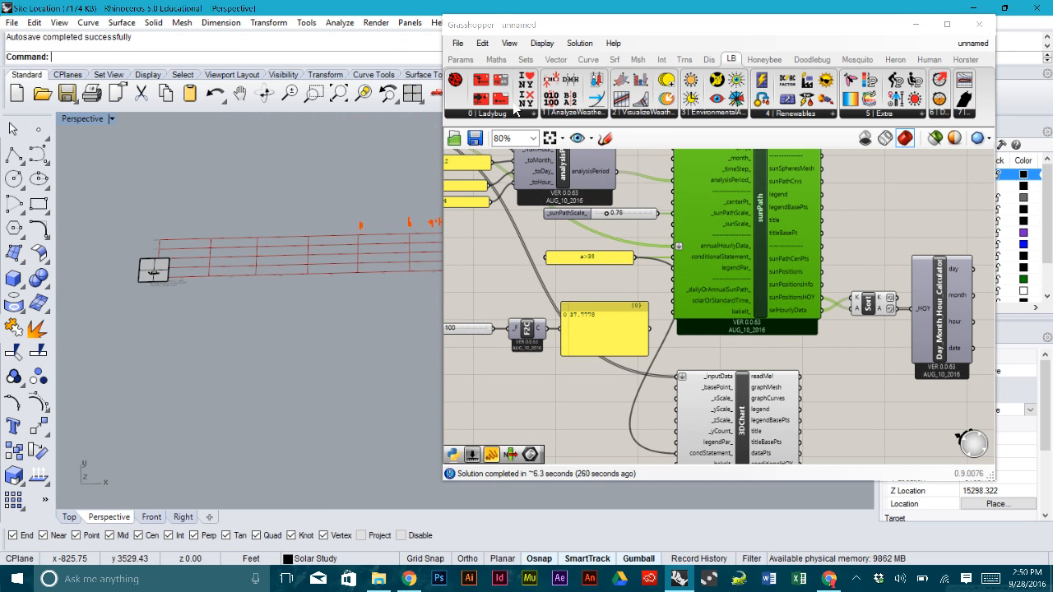
{"action": "left_click_drag", "start_coordinate": [879, 29], "coordinate": [809, 338]}
{"action": "right_click_drag", "start_coordinate": [723, 246], "coordinate": [572, 186]}
{"action": "right_click_drag", "start_coordinate": [502, 246], "coordinate": [523, 185]}
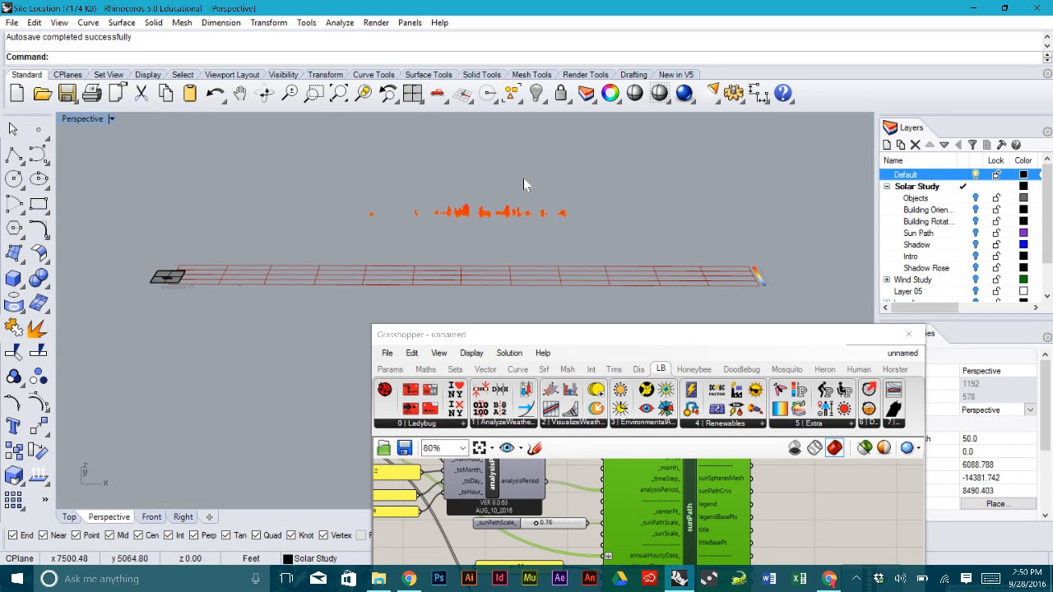
- Maximize the Top viewport and zoom onto the orange above-38°C chart marks
{"action": "double_click", "coordinate": [77, 123]}
{"action": "double_click", "coordinate": [74, 118]}
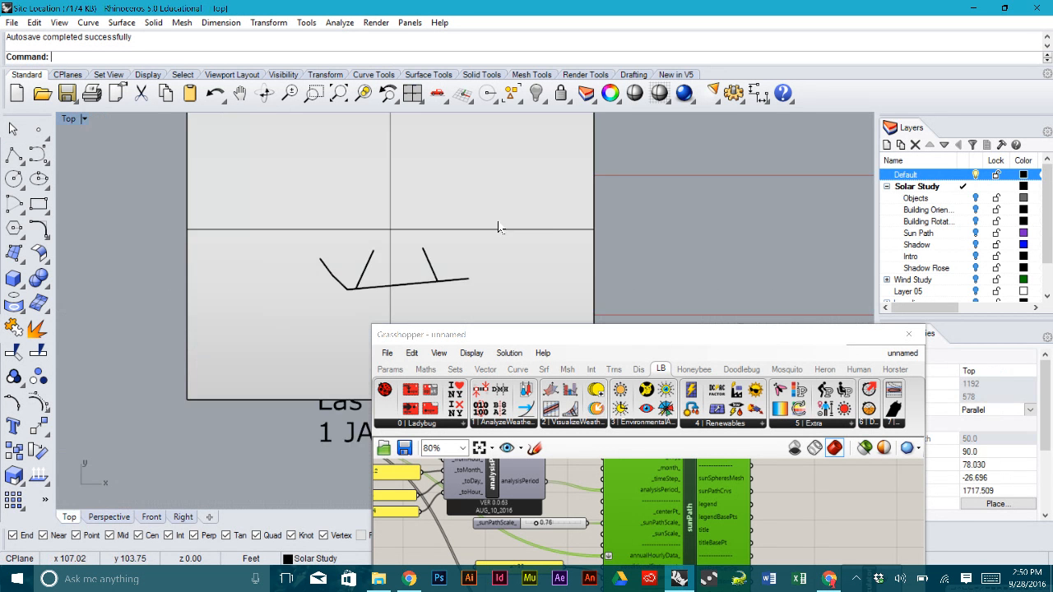
{"action": "scroll", "coordinate": [545, 231], "scroll_direction": "down", "scroll_amount": 20}
{"action": "right_click_drag", "start_coordinate": [851, 212], "coordinate": [649, 208]}
{"action": "scroll", "coordinate": [664, 216], "scroll_direction": "up", "scroll_amount": 10}
{"action": "scroll", "coordinate": [627, 206], "scroll_direction": "down", "scroll_amount": 5}
{"action": "scroll", "coordinate": [576, 202], "scroll_direction": "up", "scroll_amount": 1}
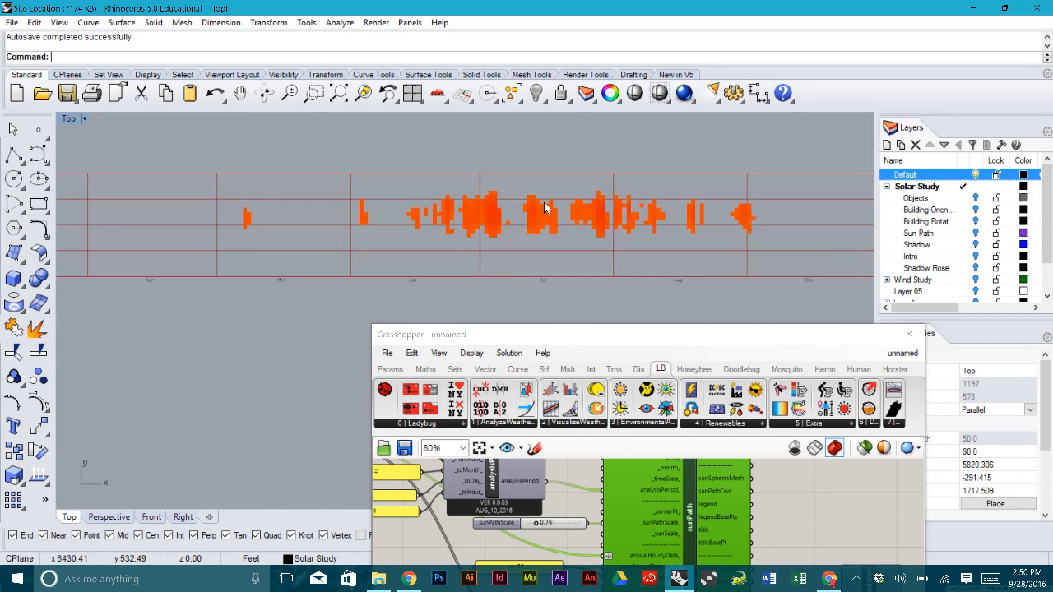
{"action": "scroll", "coordinate": [317, 148], "scroll_direction": "down", "scroll_amount": 2}
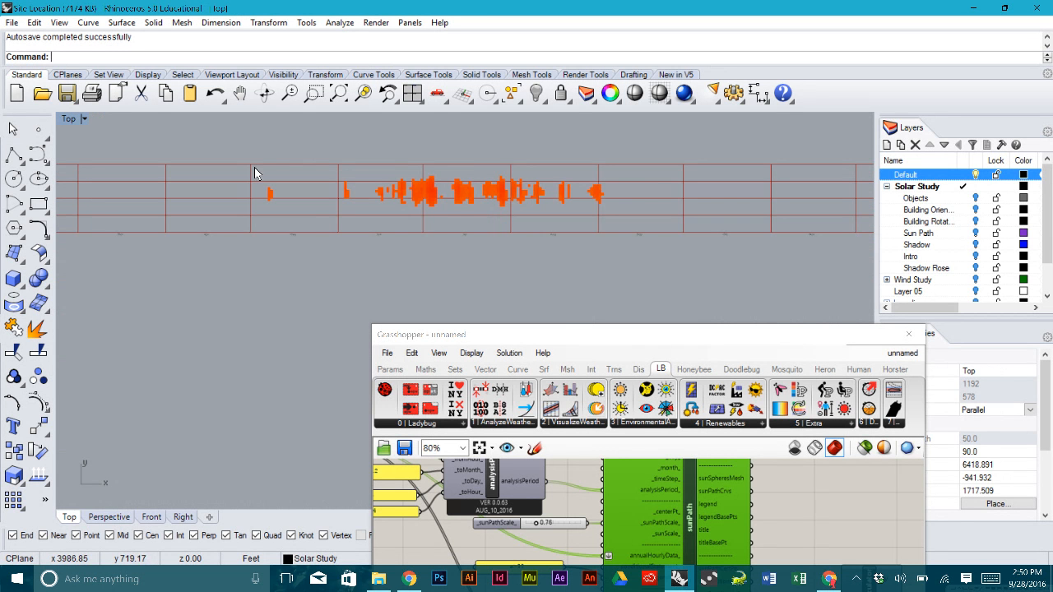
{"action": "scroll", "coordinate": [418, 211], "scroll_direction": "up", "scroll_amount": 1}
{"action": "scroll", "coordinate": [490, 214], "scroll_direction": "up", "scroll_amount": 2}
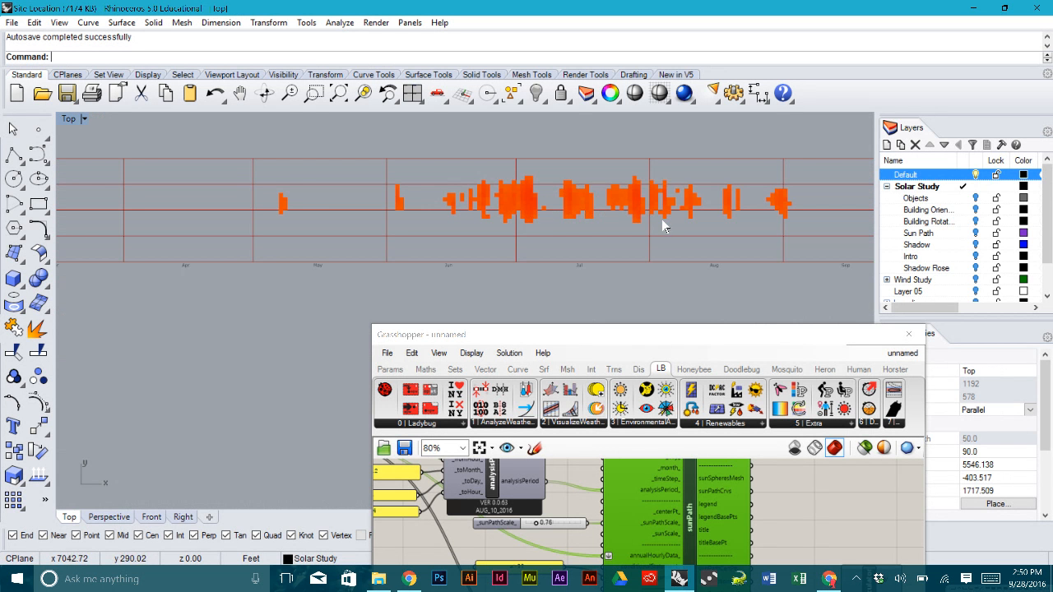
{"action": "left_click_drag", "start_coordinate": [675, 340], "coordinate": [649, 304]}
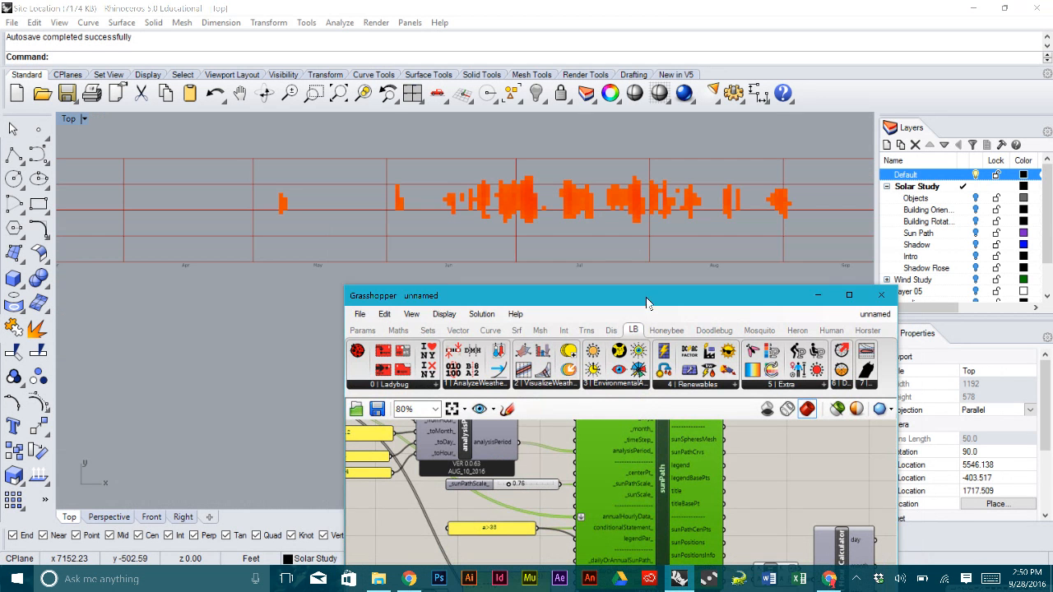
{"action": "scroll", "coordinate": [629, 219], "scroll_direction": "down", "scroll_amount": 2}
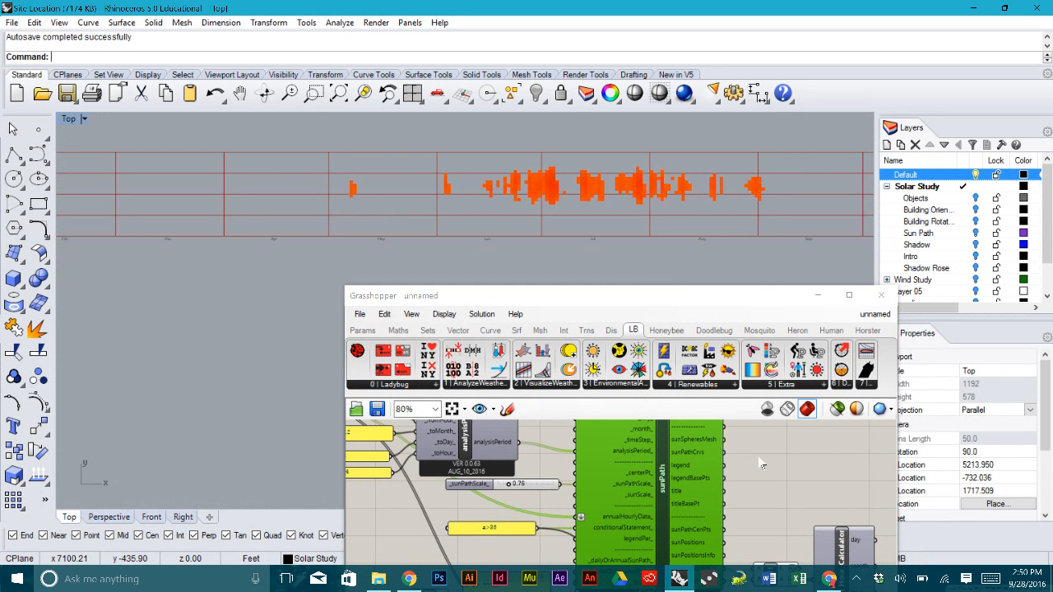
{"action": "left_click_drag", "start_coordinate": [750, 307], "coordinate": [746, 177]}
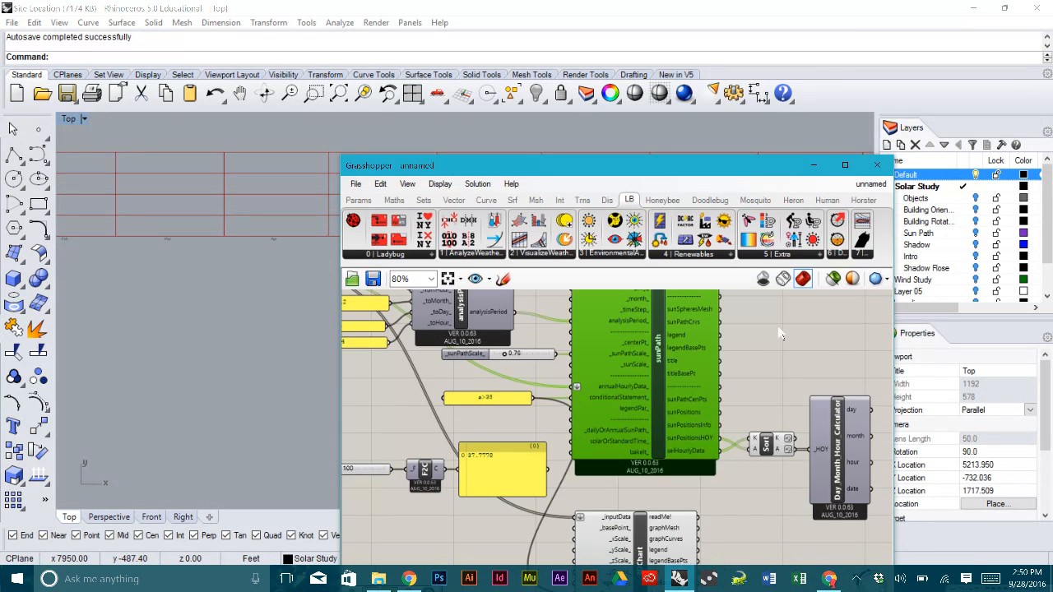
- Select the 3D Chart component and delete it
{"action": "scroll", "coordinate": [780, 331], "scroll_direction": "down", "scroll_amount": 3}
{"action": "right_click_drag", "start_coordinate": [780, 330], "coordinate": [765, 351]}
{"action": "left_click_drag", "start_coordinate": [736, 169], "coordinate": [717, 154]}
{"action": "scroll", "coordinate": [723, 428], "scroll_direction": "up", "scroll_amount": 3}
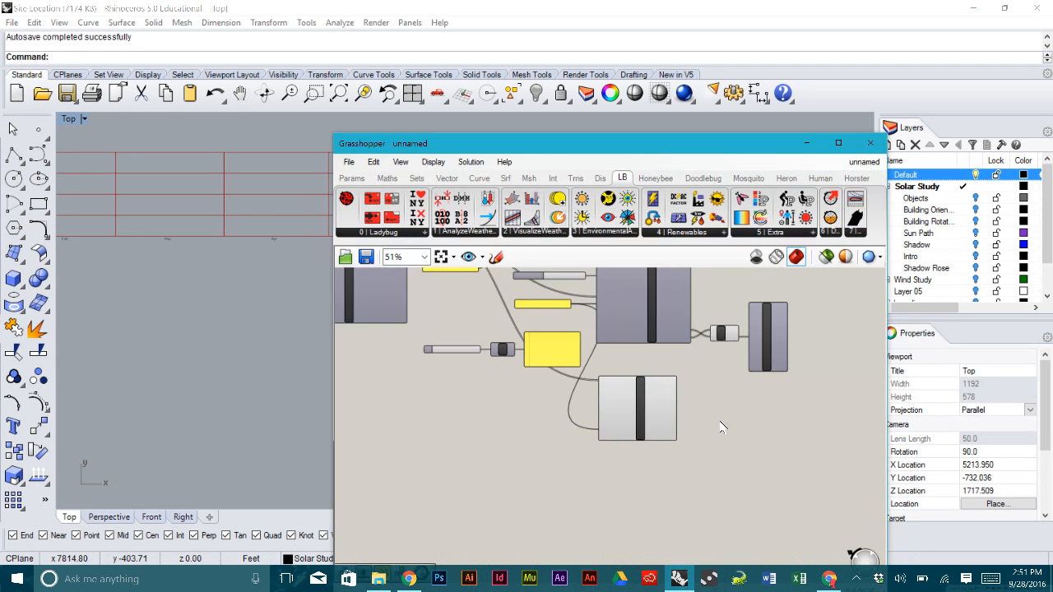
{"action": "scroll", "coordinate": [649, 438], "scroll_direction": "up", "scroll_amount": 1}
{"action": "left_click_drag", "start_coordinate": [652, 150], "coordinate": [663, 181]}
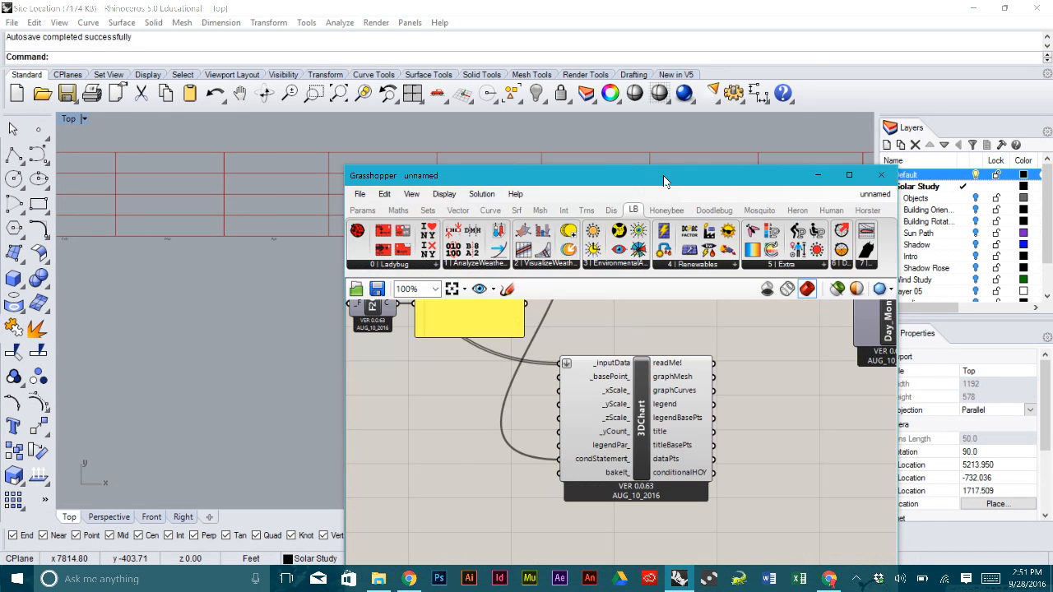
{"action": "left_click", "coordinate": [647, 382]}
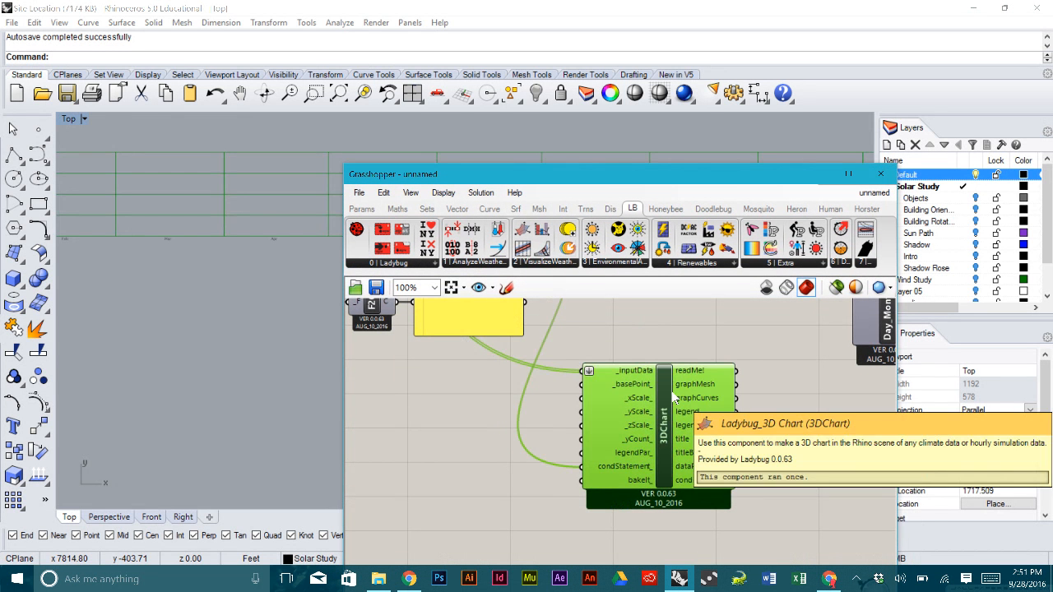
{"action": "key", "text": "Delete"}
- Check the Day_Month_Hour date output values and recentre the canvas on the components
{"action": "scroll", "coordinate": [716, 381], "scroll_direction": "down", "scroll_amount": 2}
{"action": "scroll", "coordinate": [769, 349], "scroll_direction": "up", "scroll_amount": 2}
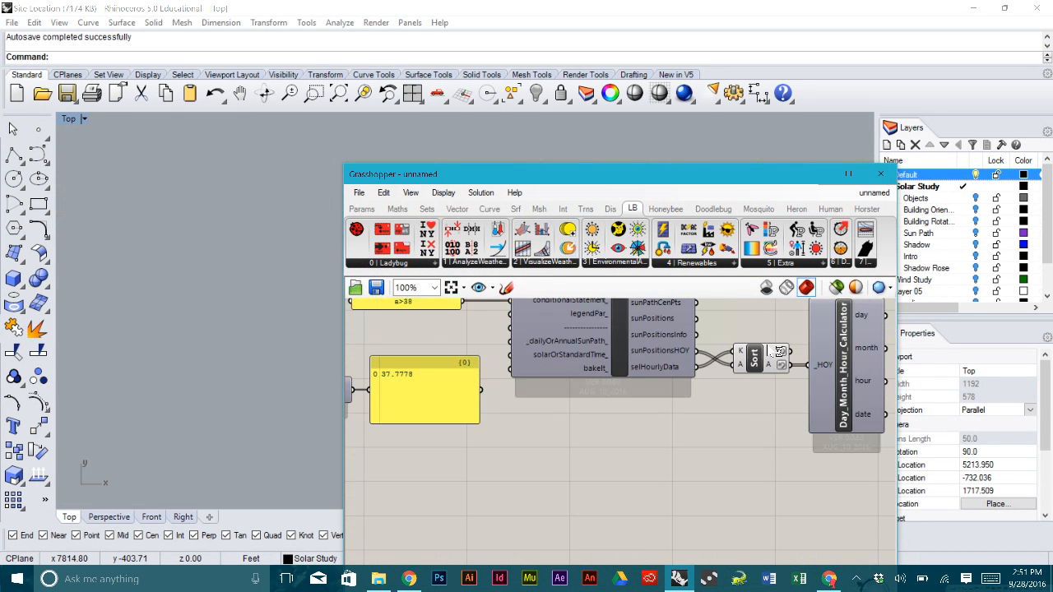
{"action": "mouse_move", "coordinate": [870, 417]}
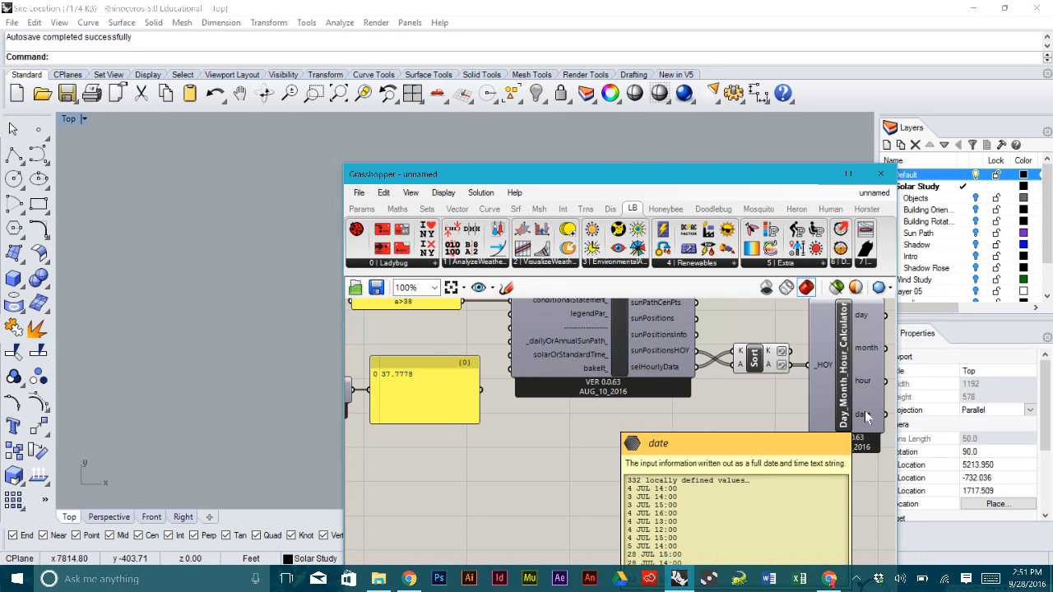
{"action": "scroll", "coordinate": [610, 397], "scroll_direction": "down", "scroll_amount": 3}
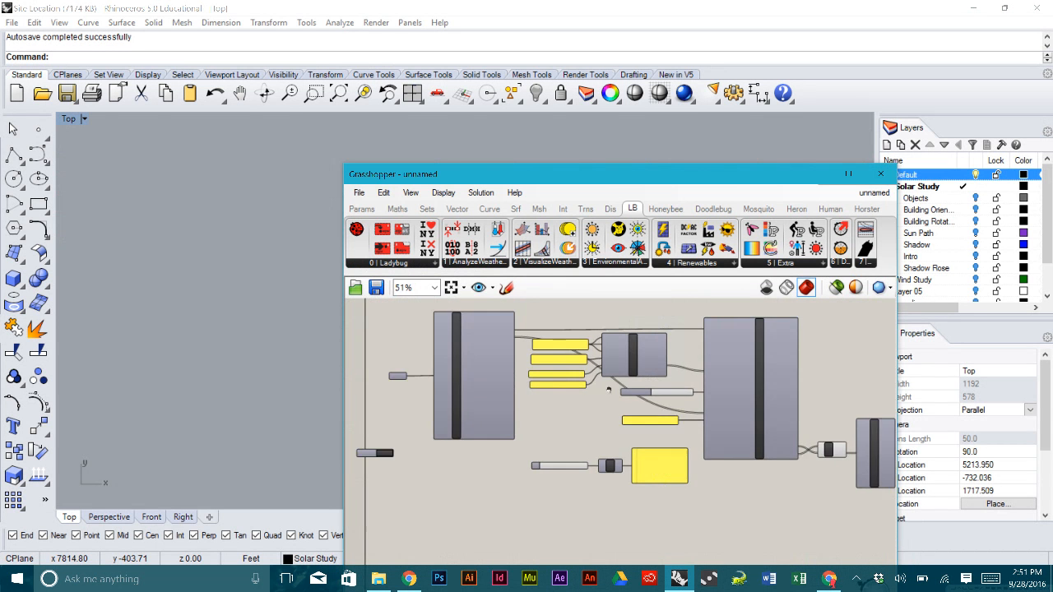
{"action": "scroll", "coordinate": [653, 396], "scroll_direction": "up", "scroll_amount": 2}
{"action": "scroll", "coordinate": [634, 378], "scroll_direction": "down", "scroll_amount": 3}
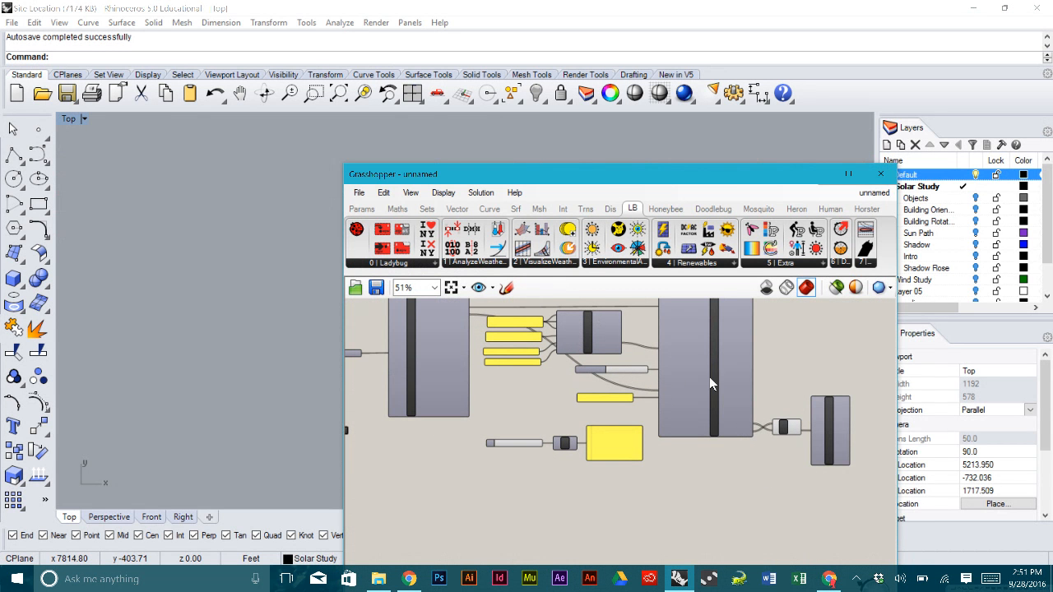
{"action": "mouse_move", "coordinate": [699, 345]}
{"action": "right_mouse_down"}
{"action": "mouse_move", "coordinate": [676, 366]}
{"action": "mouse_move", "coordinate": [687, 352]}
{"action": "right_mouse_up"}
{"action": "scroll", "coordinate": [674, 340], "scroll_direction": "up", "scroll_amount": 2}
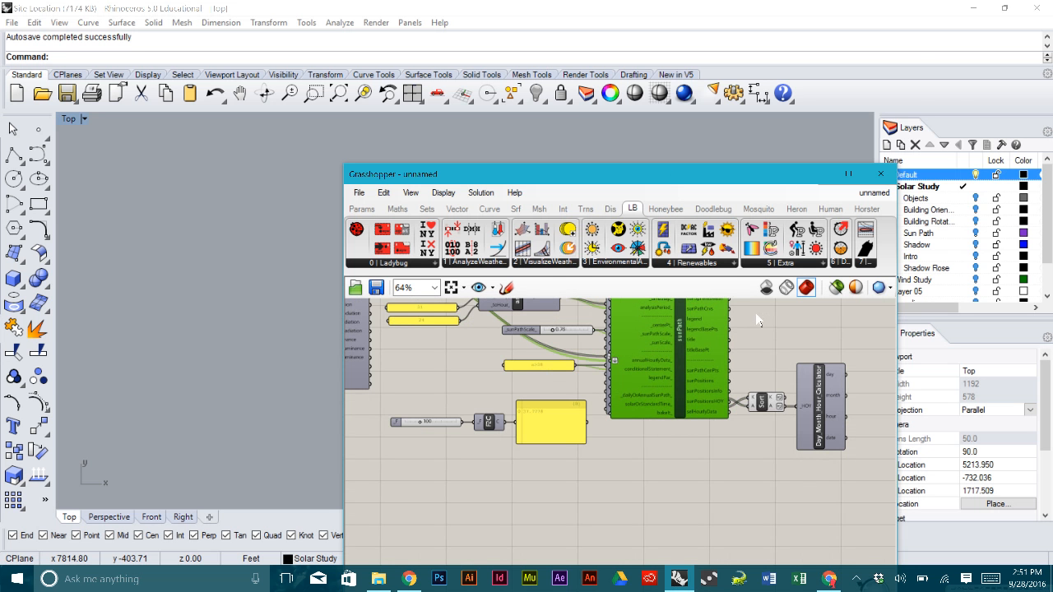
- Alt-drag a copy of the sunPath component below the original
{"action": "left_click_drag", "start_coordinate": [723, 182], "coordinate": [781, 39]}
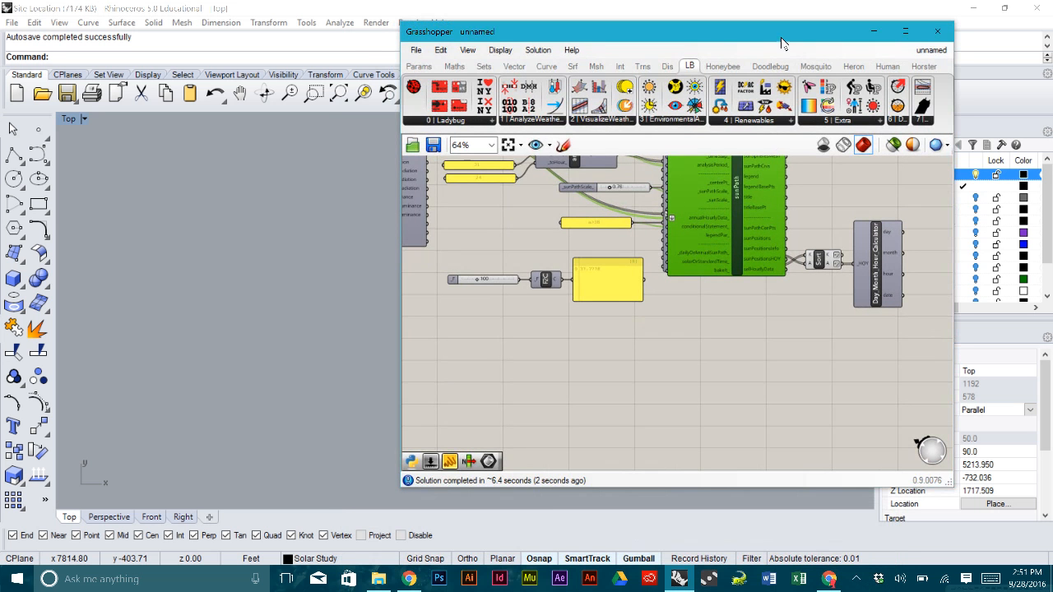
{"action": "left_click_drag", "start_coordinate": [751, 195], "coordinate": [752, 380]}
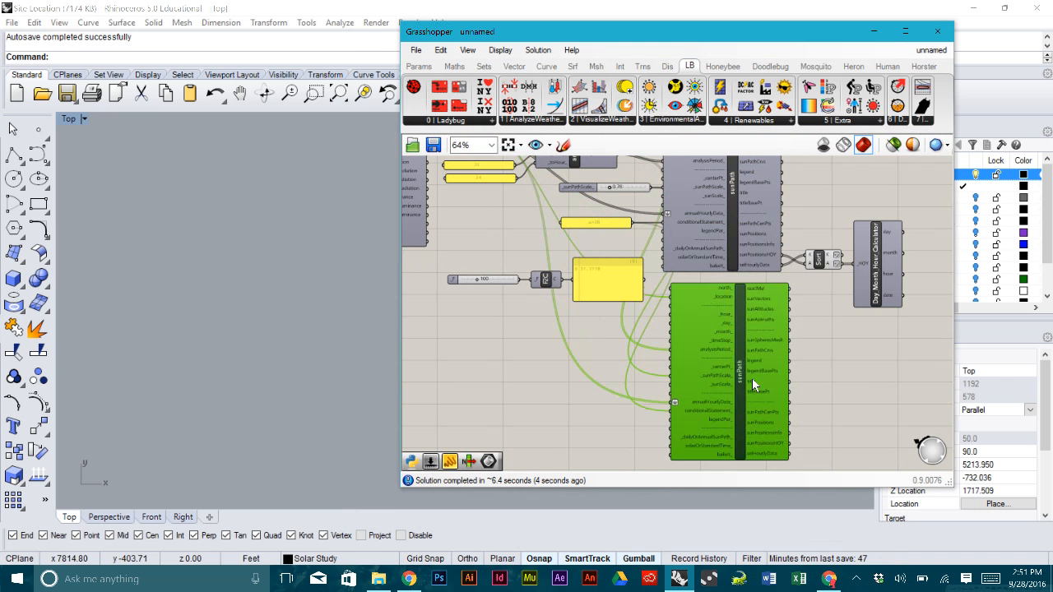
{"action": "left_click", "coordinate": [854, 387]}
{"action": "scroll", "coordinate": [692, 384], "scroll_direction": "up", "scroll_amount": 1}
{"action": "right_click_drag", "start_coordinate": [677, 311], "coordinate": [713, 370]}
{"action": "scroll", "coordinate": [714, 368], "scroll_direction": "down", "scroll_amount": 1}
{"action": "scroll", "coordinate": [713, 365], "scroll_direction": "up", "scroll_amount": 1}
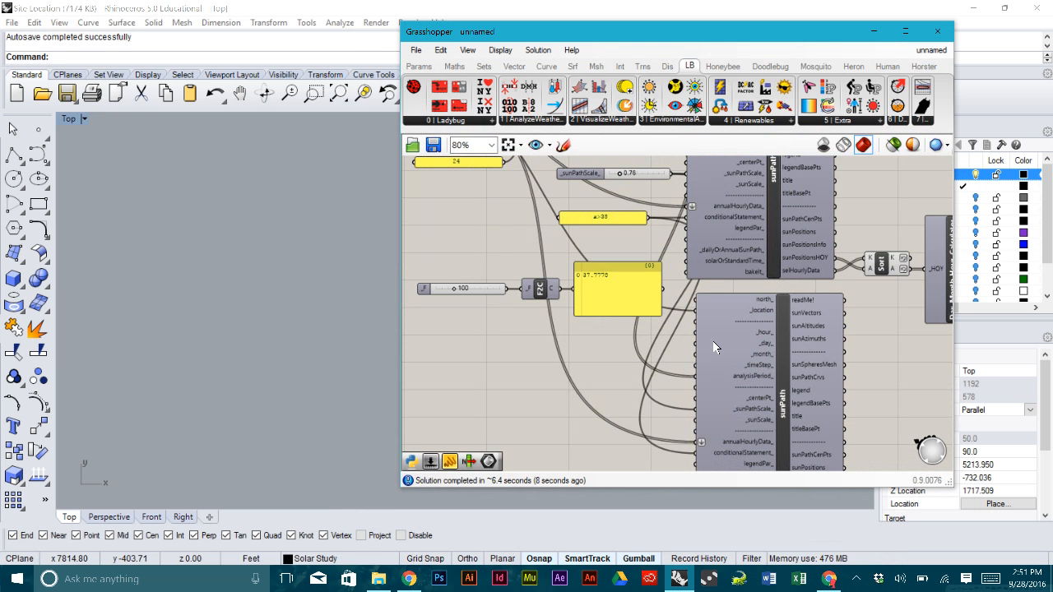
{"action": "scroll", "coordinate": [712, 342], "scroll_direction": "down", "scroll_amount": 1}
- Wire analysisPeriod and another upstream source output into the new sunPath's inputs
{"action": "left_click_drag", "start_coordinate": [697, 367], "coordinate": [647, 170]}
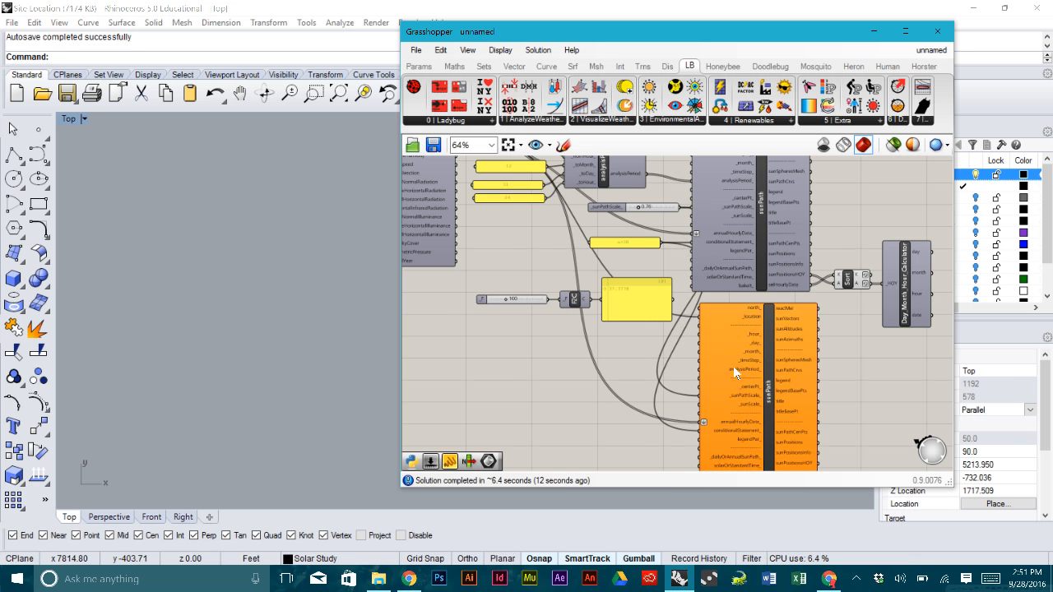
{"action": "scroll", "coordinate": [733, 366], "scroll_direction": "up", "scroll_amount": 3}
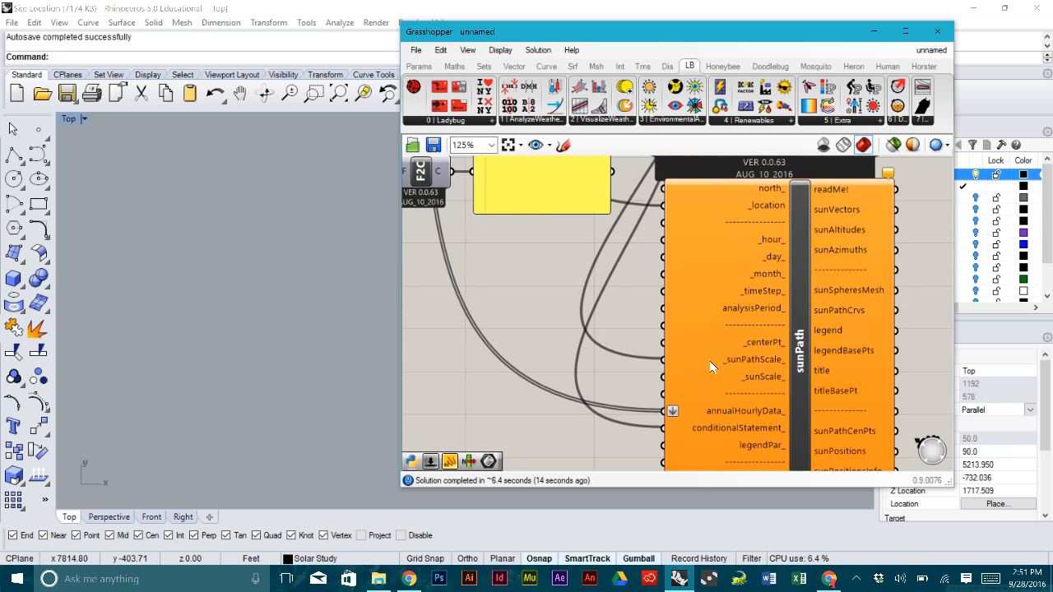
{"action": "scroll", "coordinate": [712, 367], "scroll_direction": "down", "scroll_amount": 2}
{"action": "left_click", "coordinate": [765, 403]}
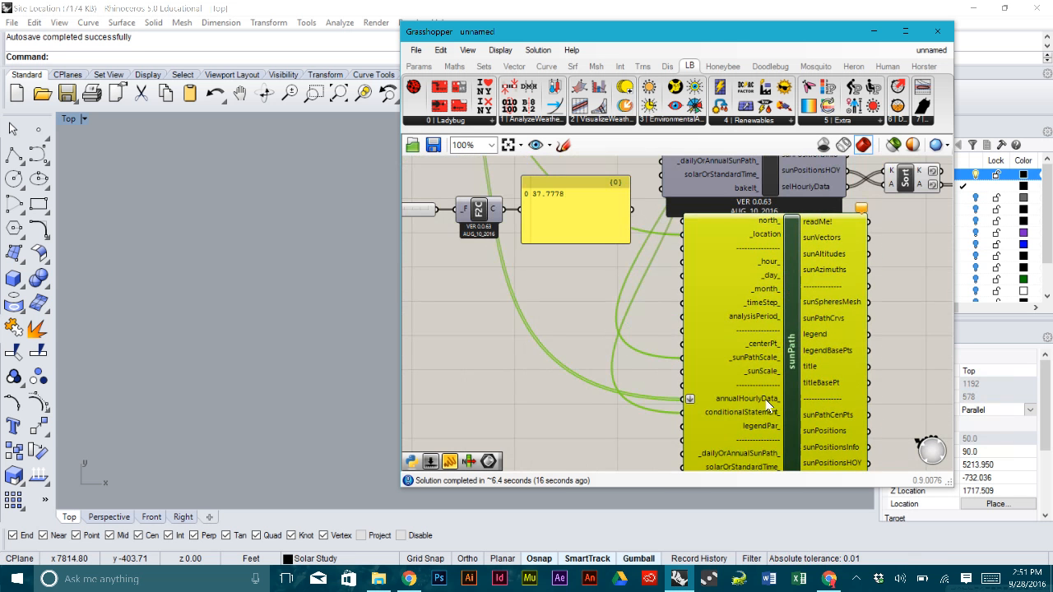
{"action": "scroll", "coordinate": [754, 406], "scroll_direction": "down", "scroll_amount": 3}
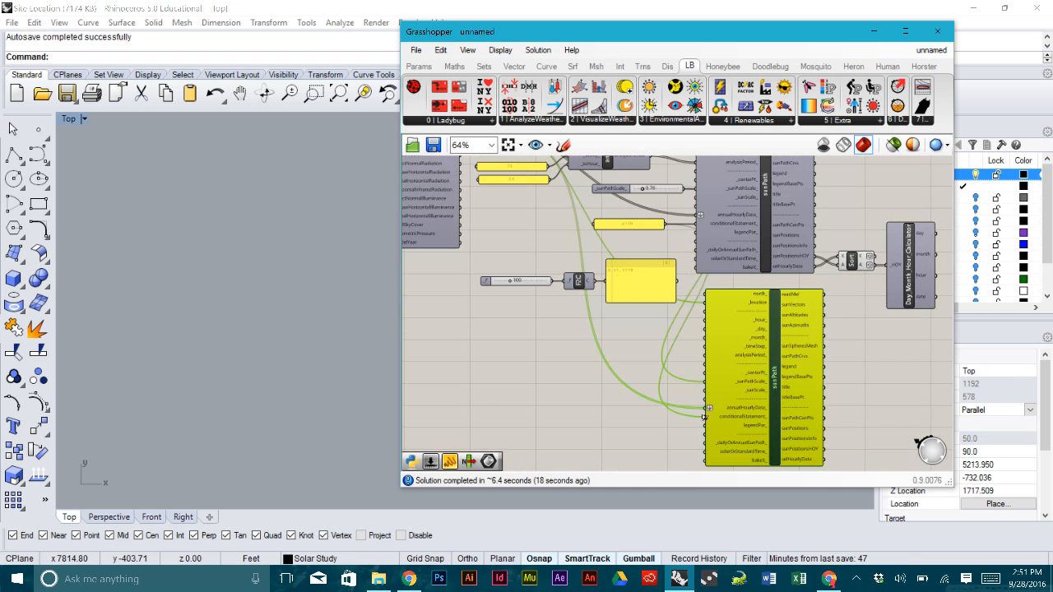
{"action": "left_click_drag", "start_coordinate": [704, 417], "coordinate": [458, 193]}
{"action": "right_click_drag", "start_coordinate": [751, 437], "coordinate": [727, 351]}
{"action": "scroll", "coordinate": [727, 350], "scroll_direction": "up", "scroll_amount": 3}
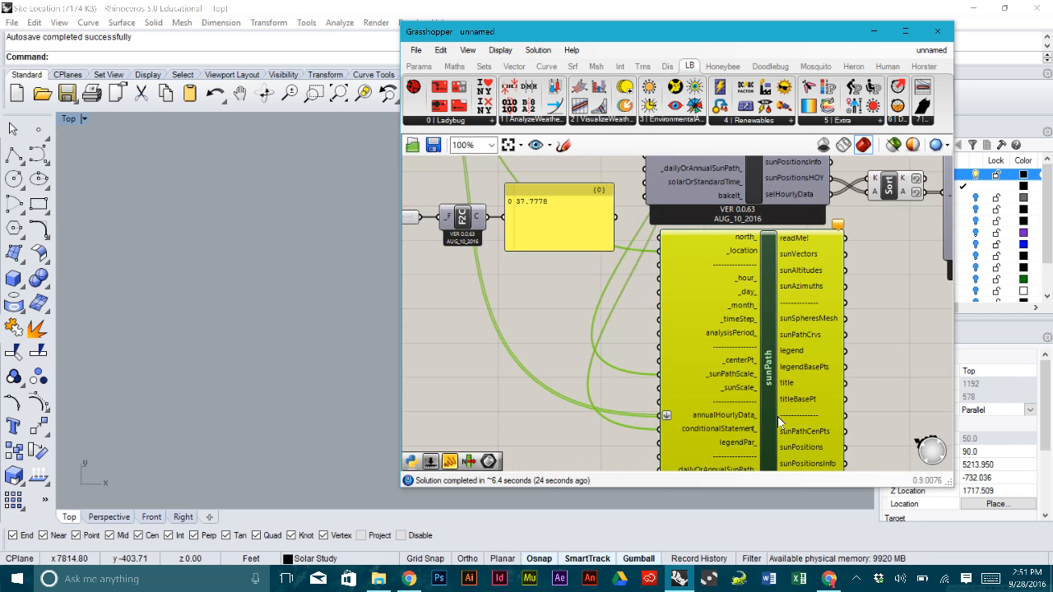
- Nudge the lower sunPath component slightly left and down
{"action": "right_click_drag", "start_coordinate": [757, 424], "coordinate": [753, 385]}
{"action": "scroll", "coordinate": [654, 392], "scroll_direction": "down", "scroll_amount": 3}
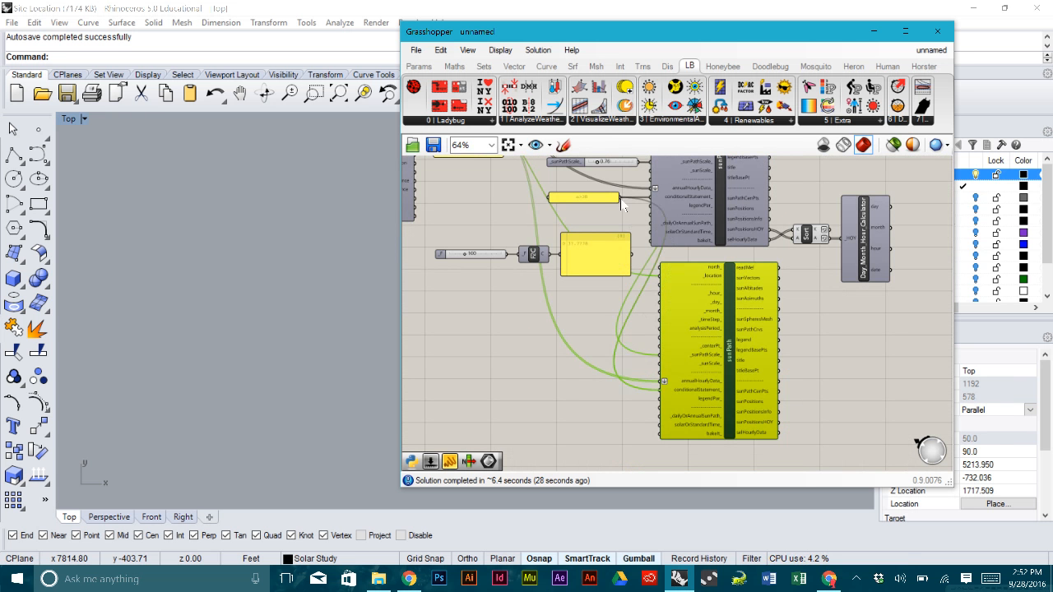
{"action": "left_click", "coordinate": [680, 320]}
{"action": "scroll", "coordinate": [673, 352], "scroll_direction": "up", "scroll_amount": 3}
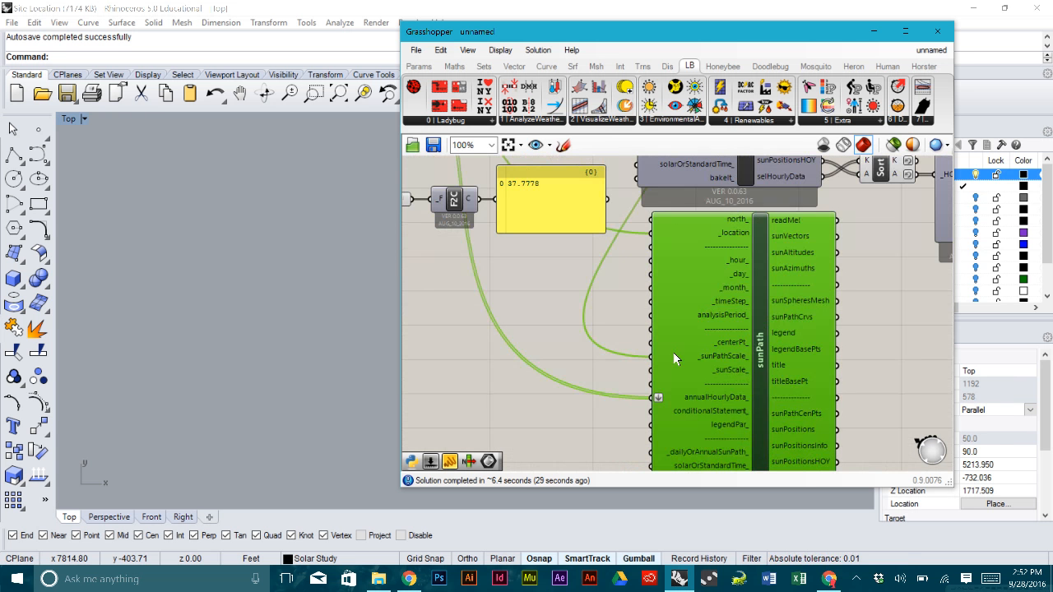
{"action": "left_click_drag", "start_coordinate": [681, 350], "coordinate": [675, 361]}
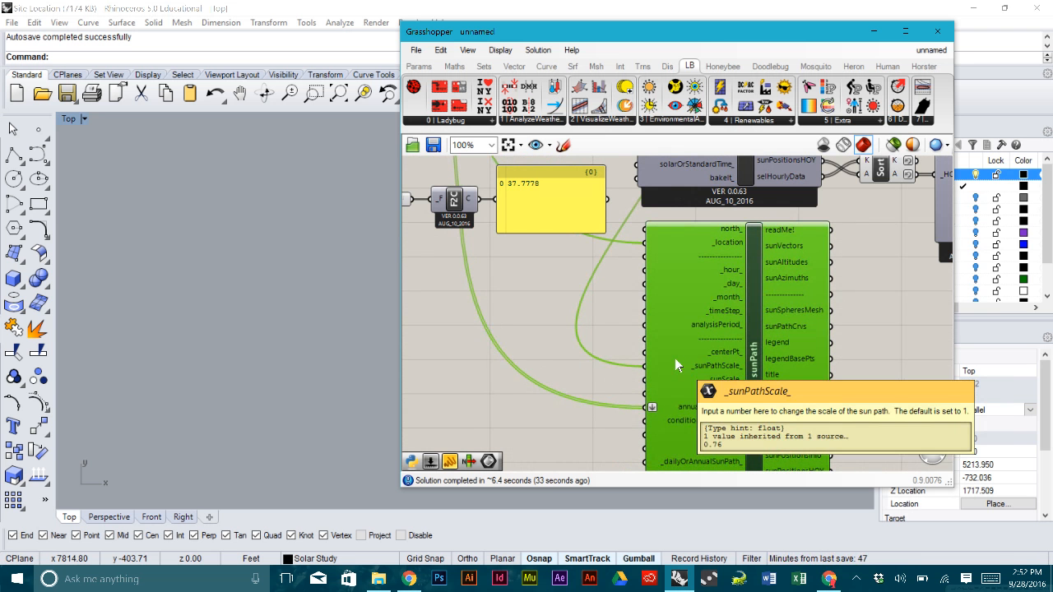
{"action": "scroll", "coordinate": [674, 364], "scroll_direction": "down", "scroll_amount": 4}
- Inspect the lower sunPath's options and move the Grasshopper window aside to expose the model
{"action": "left_click", "coordinate": [724, 358]}
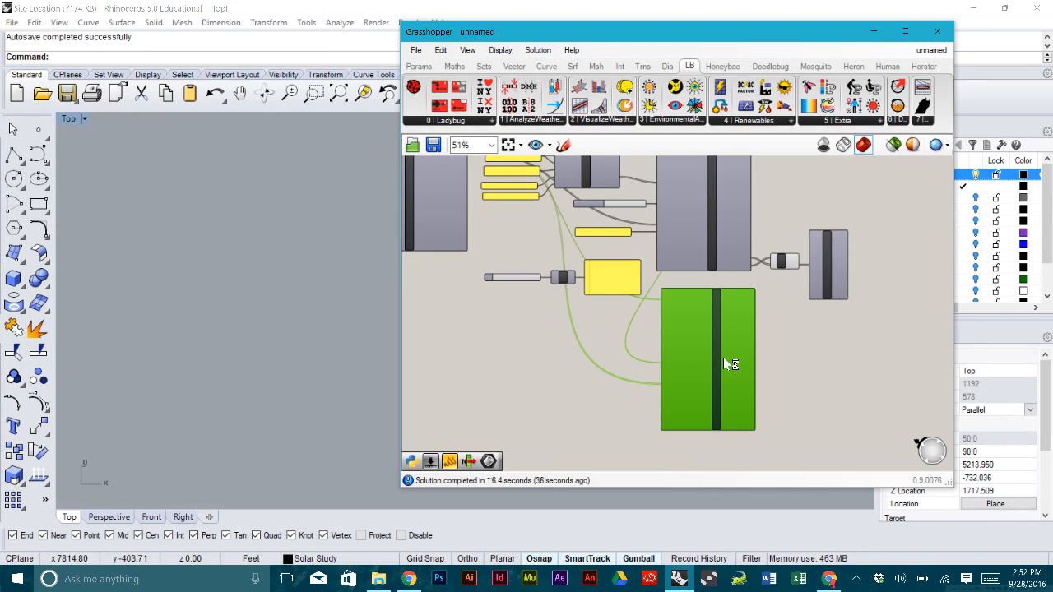
{"action": "right_click", "coordinate": [724, 358]}
{"action": "left_click", "coordinate": [919, 380]}
{"action": "left_click", "coordinate": [718, 336]}
{"action": "right_click", "coordinate": [718, 337]}
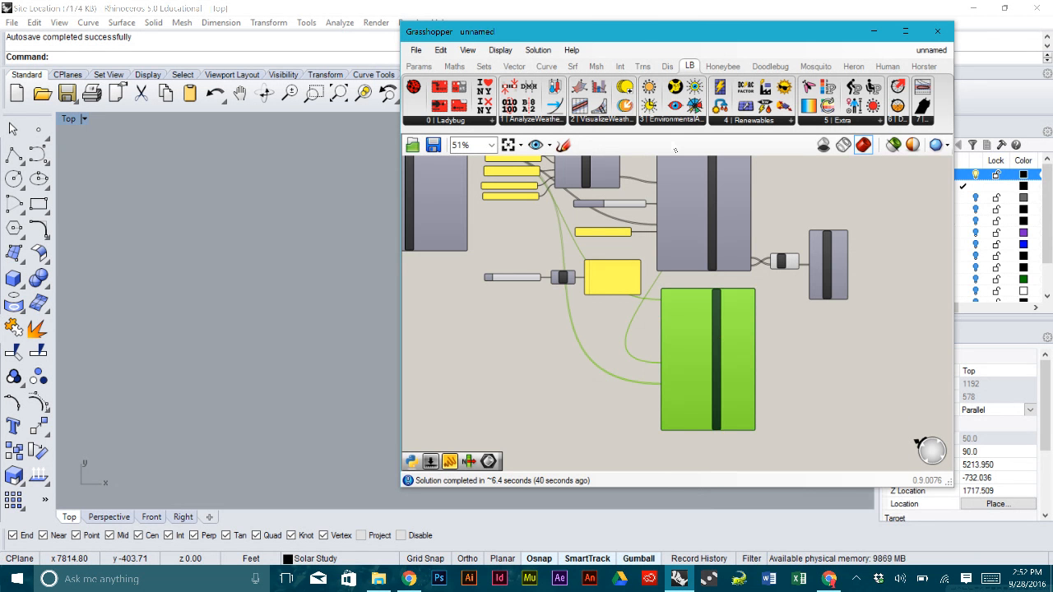
{"action": "left_click_drag", "start_coordinate": [636, 42], "coordinate": [851, 114]}
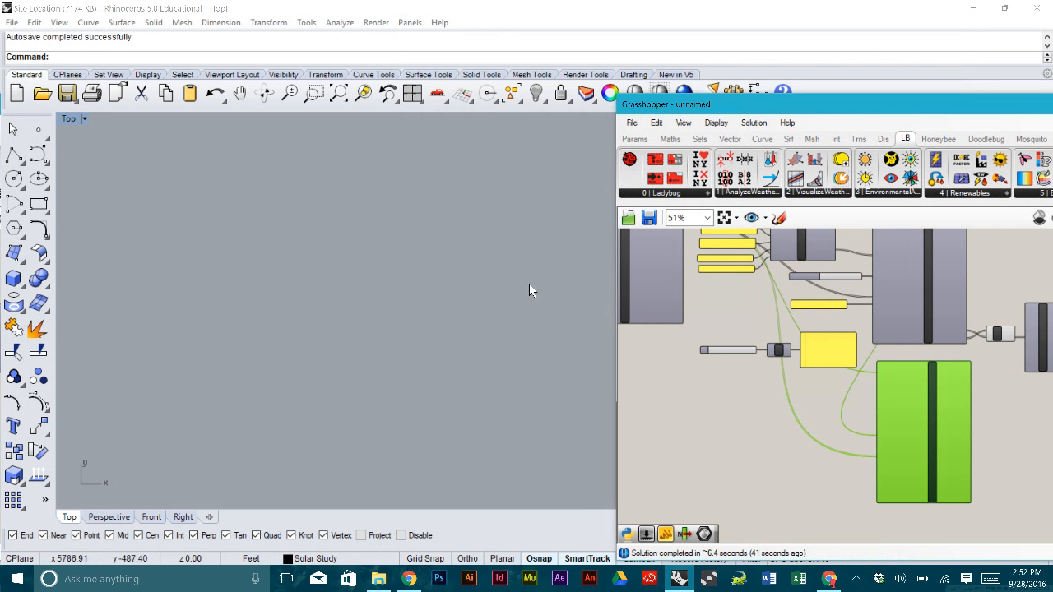
- Select the site sketch polysurface in the Top view, then recentre on the sun-path diagram
{"action": "left_click", "coordinate": [510, 245]}
{"action": "scroll", "coordinate": [510, 244], "scroll_direction": "down", "scroll_amount": 4}
{"action": "scroll", "coordinate": [317, 219], "scroll_direction": "up", "scroll_amount": 20}
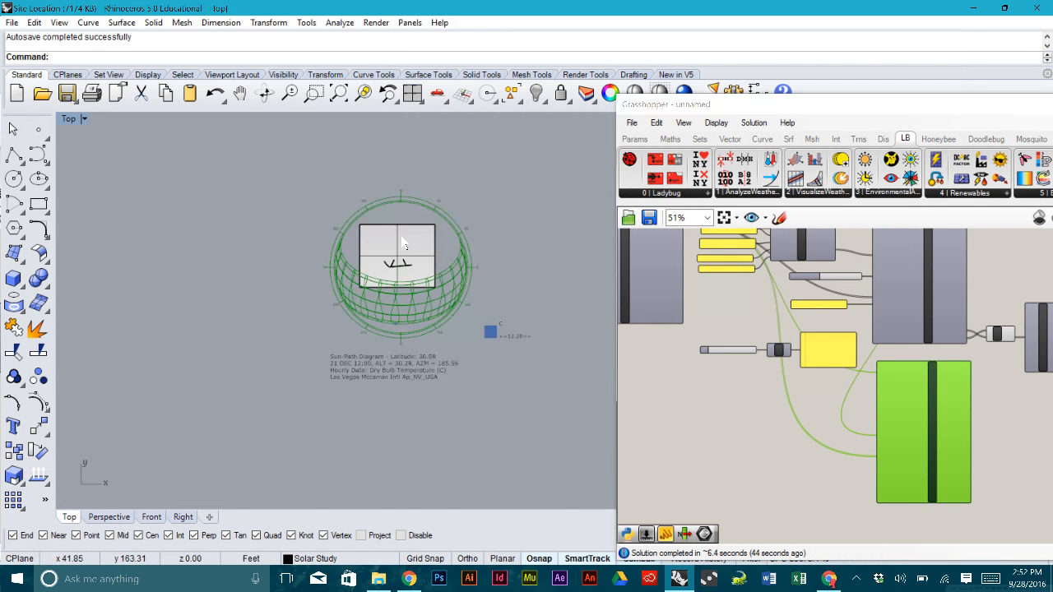
{"action": "scroll", "coordinate": [419, 274], "scroll_direction": "down", "scroll_amount": 2}
{"action": "scroll", "coordinate": [416, 275], "scroll_direction": "up", "scroll_amount": 3}
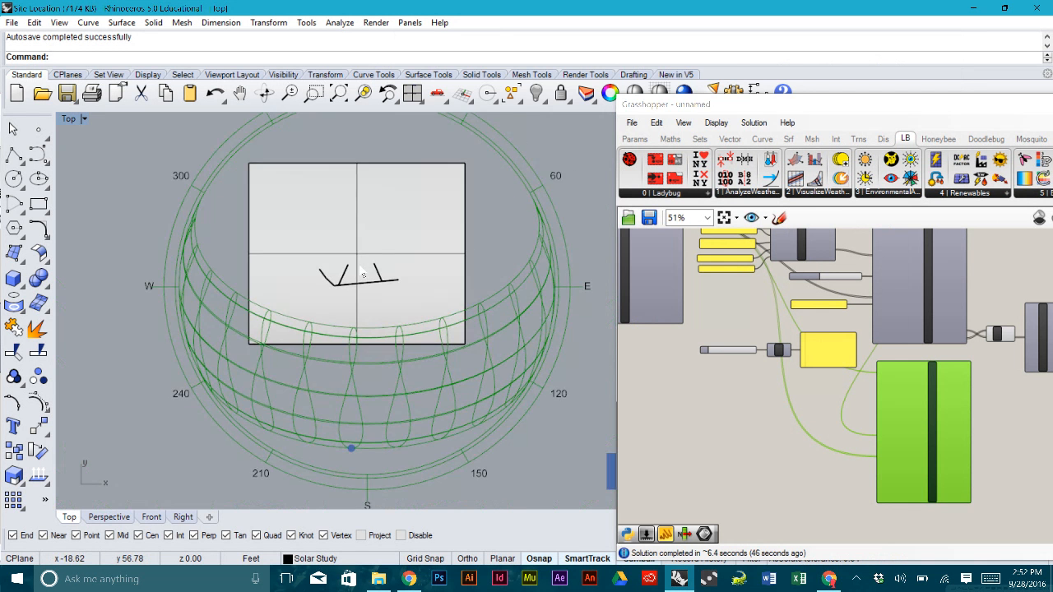
{"action": "scroll", "coordinate": [391, 281], "scroll_direction": "up", "scroll_amount": 2}
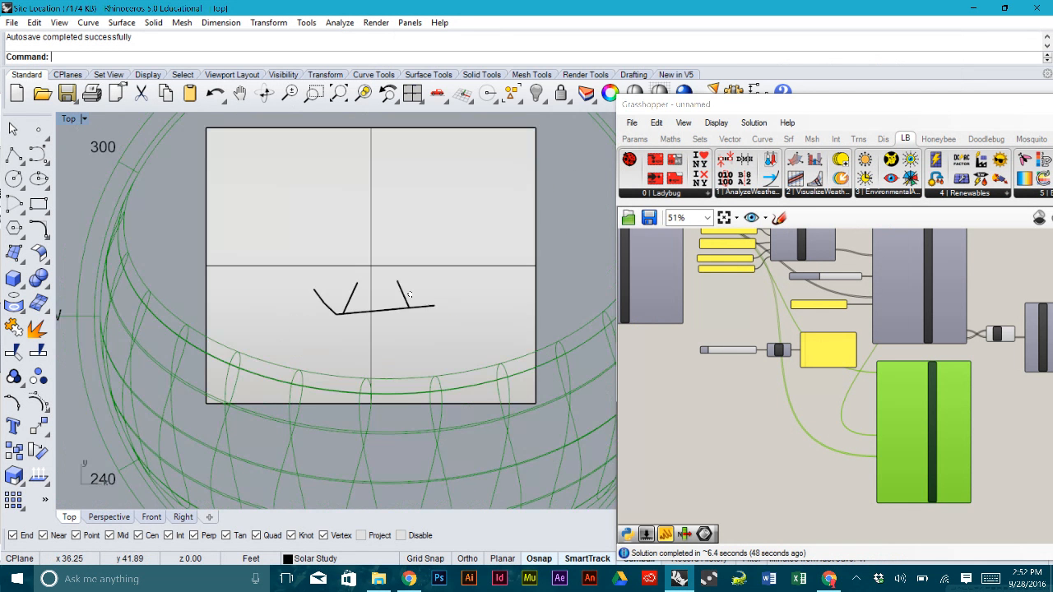
{"action": "scroll", "coordinate": [403, 291], "scroll_direction": "down", "scroll_amount": 2}
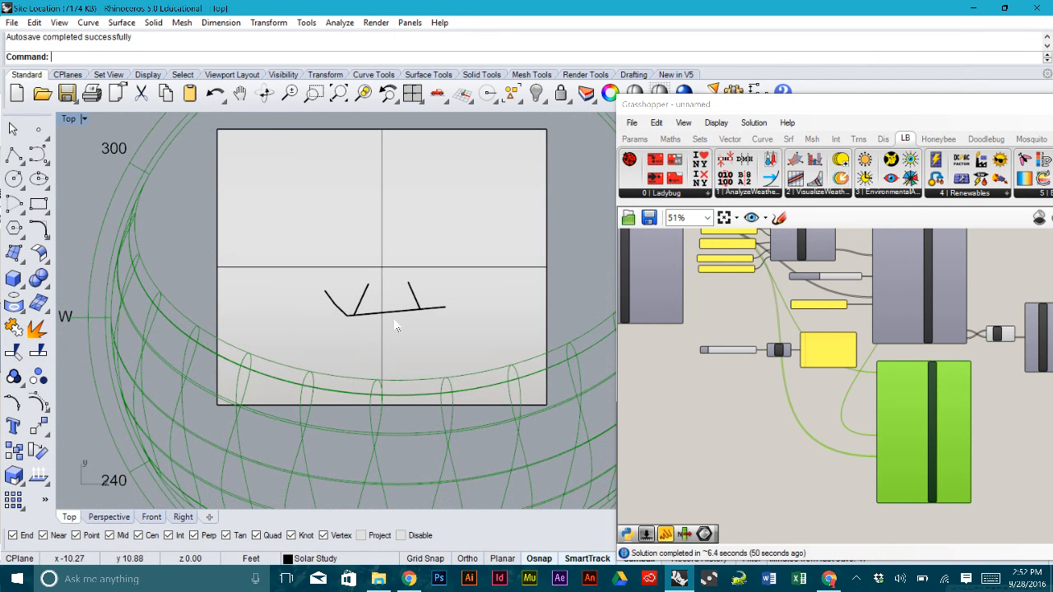
{"action": "scroll", "coordinate": [419, 308], "scroll_direction": "up", "scroll_amount": 5}
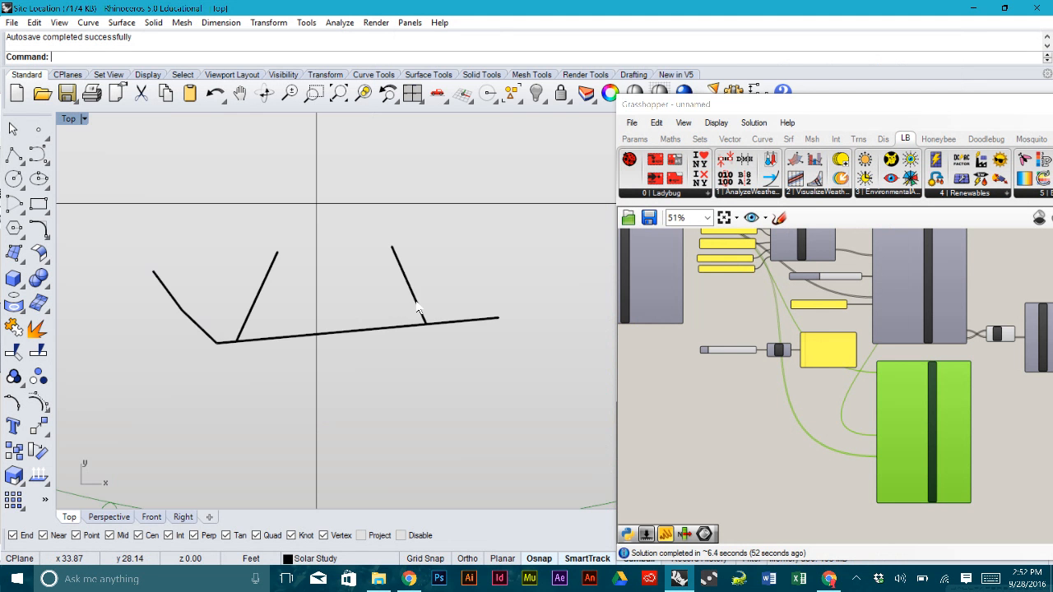
{"action": "left_click", "coordinate": [409, 287]}
{"action": "scroll", "coordinate": [411, 288], "scroll_direction": "down", "scroll_amount": 3}
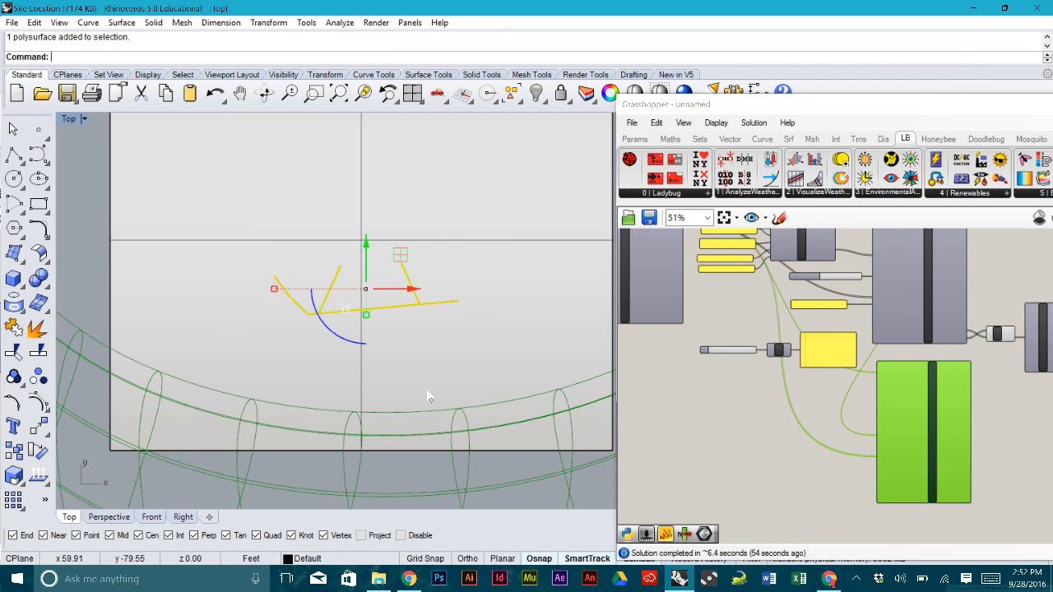
{"action": "scroll", "coordinate": [417, 264], "scroll_direction": "down", "scroll_amount": 6}
{"action": "left_click", "coordinate": [547, 290]}
{"action": "right_click_drag", "start_coordinate": [546, 295], "coordinate": [446, 279]}
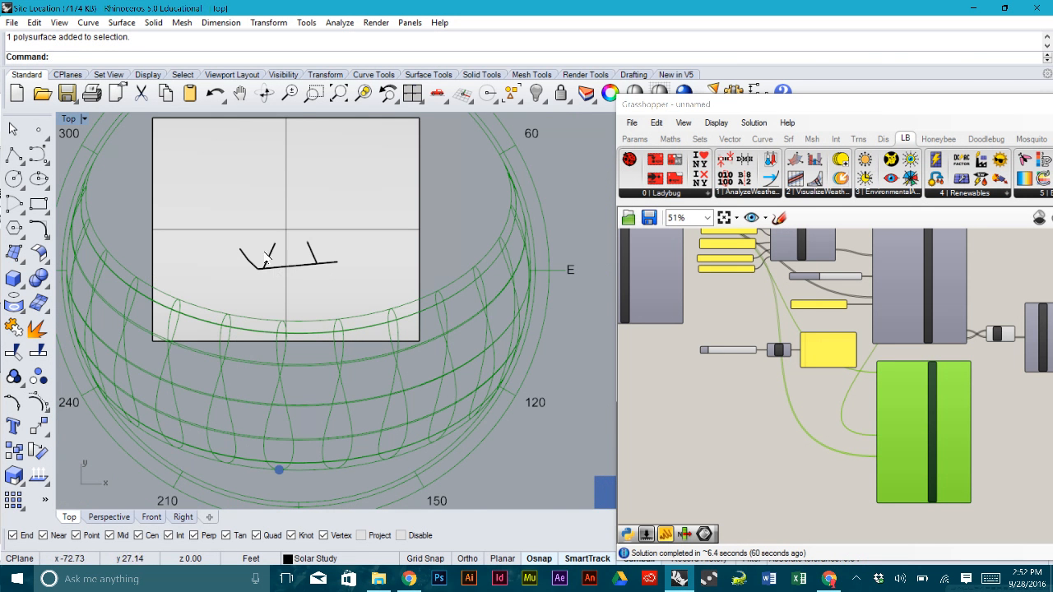
{"action": "right_click_drag", "start_coordinate": [316, 263], "coordinate": [373, 285]}
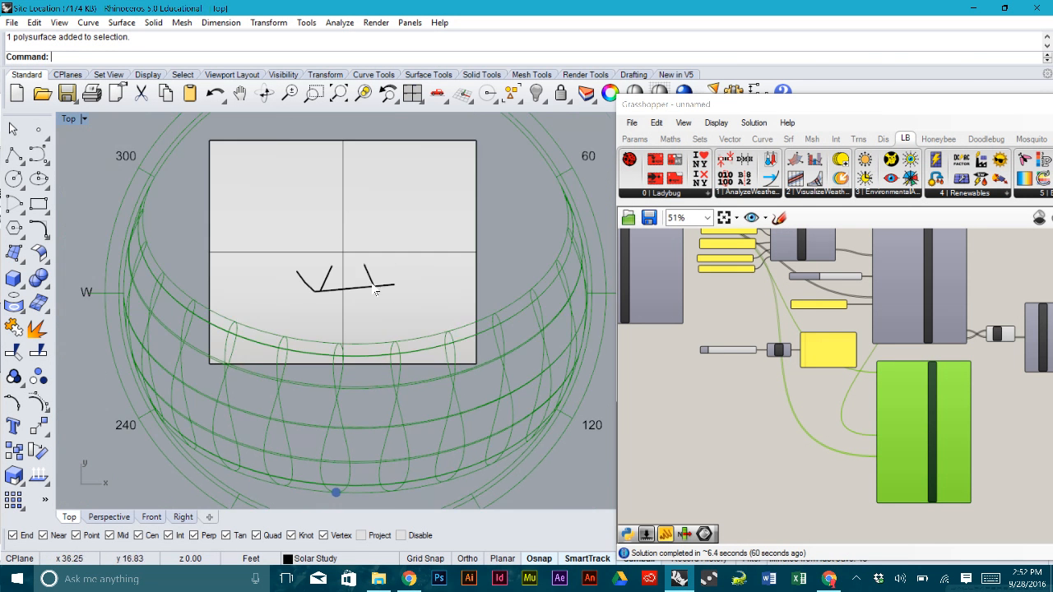
{"action": "scroll", "coordinate": [375, 290], "scroll_direction": "up", "scroll_amount": 5}
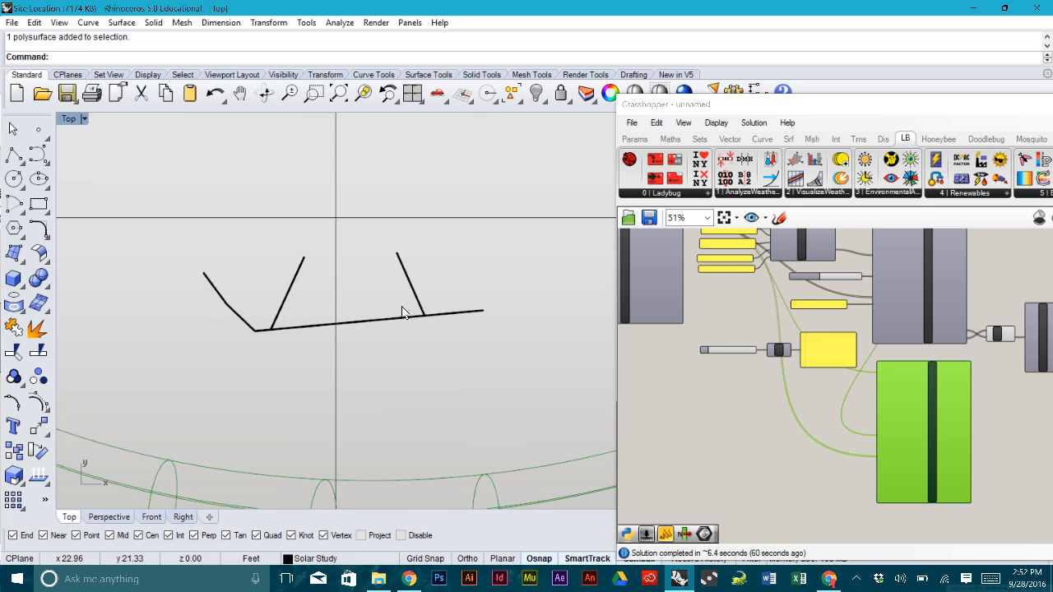
{"action": "scroll", "coordinate": [402, 312], "scroll_direction": "down", "scroll_amount": 3}
- Pick the site polysurface, then the ground rectangle surface, and zoom out
{"action": "left_click", "coordinate": [764, 353]}
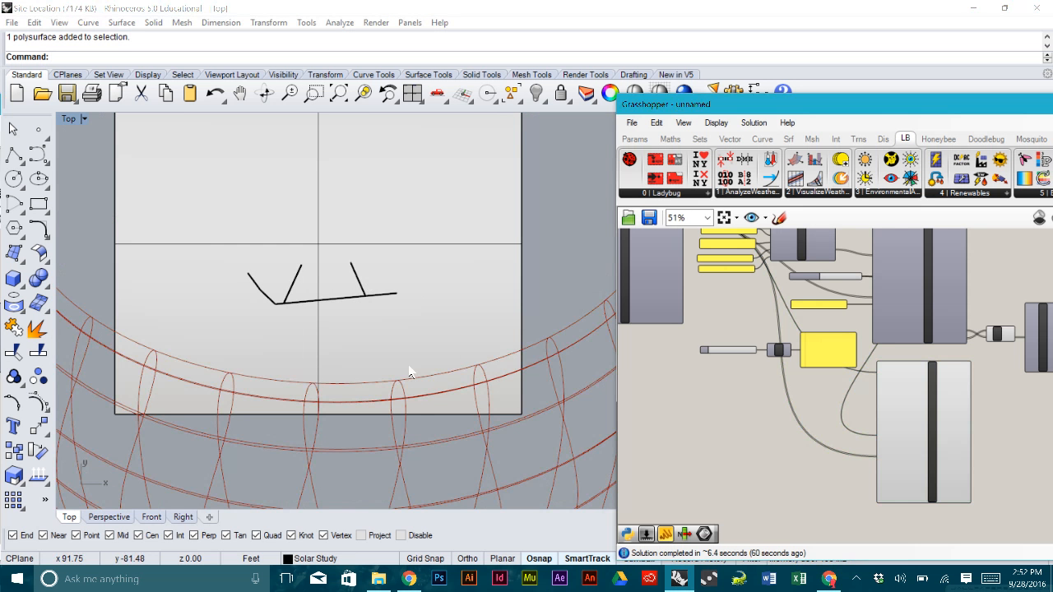
{"action": "left_click", "coordinate": [372, 296]}
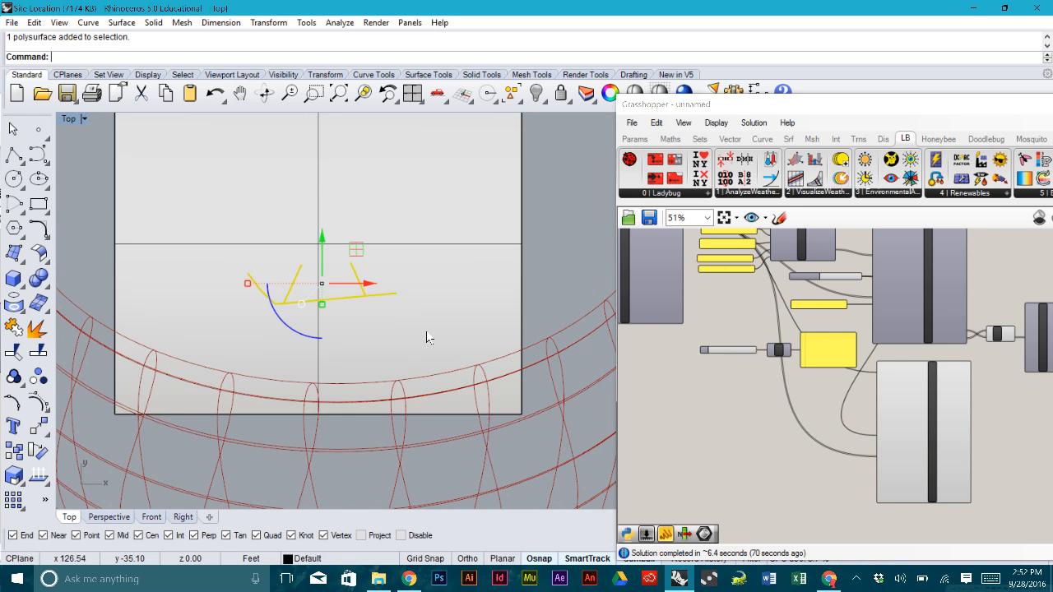
{"action": "left_click", "coordinate": [564, 239]}
{"action": "left_click", "coordinate": [504, 343]}
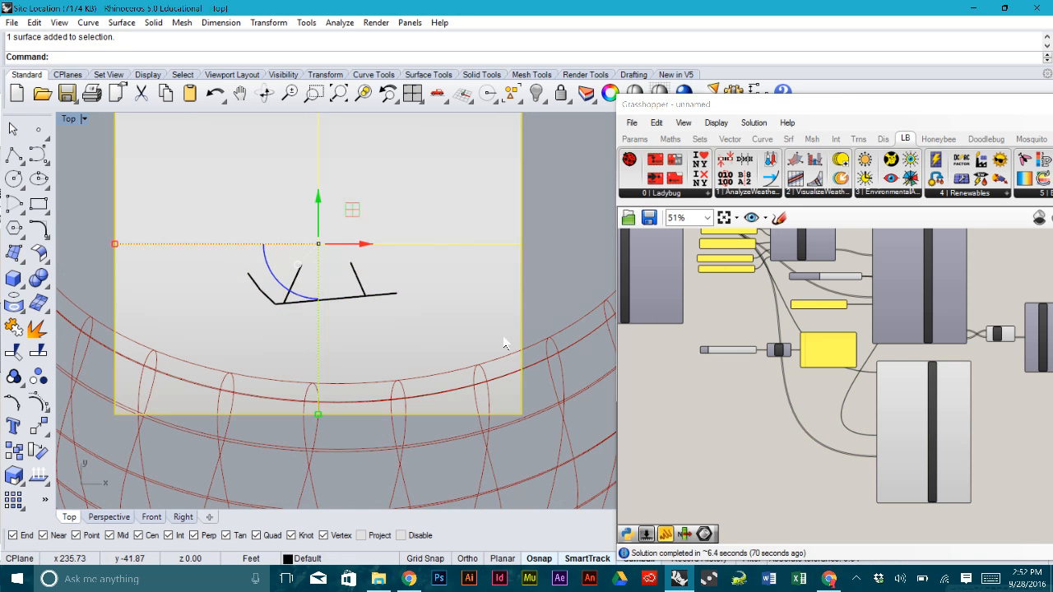
{"action": "left_click", "coordinate": [534, 282]}
{"action": "scroll", "coordinate": [427, 286], "scroll_direction": "down", "scroll_amount": 2}
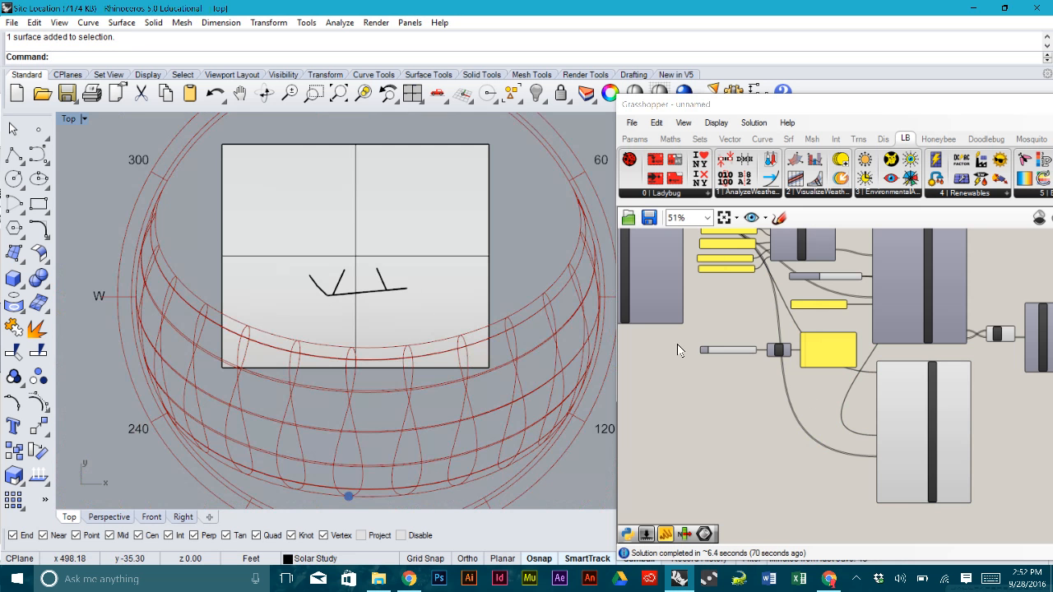
{"action": "scroll", "coordinate": [812, 397], "scroll_direction": "down", "scroll_amount": 3}
{"action": "scroll", "coordinate": [812, 396], "scroll_direction": "up", "scroll_amount": 3}
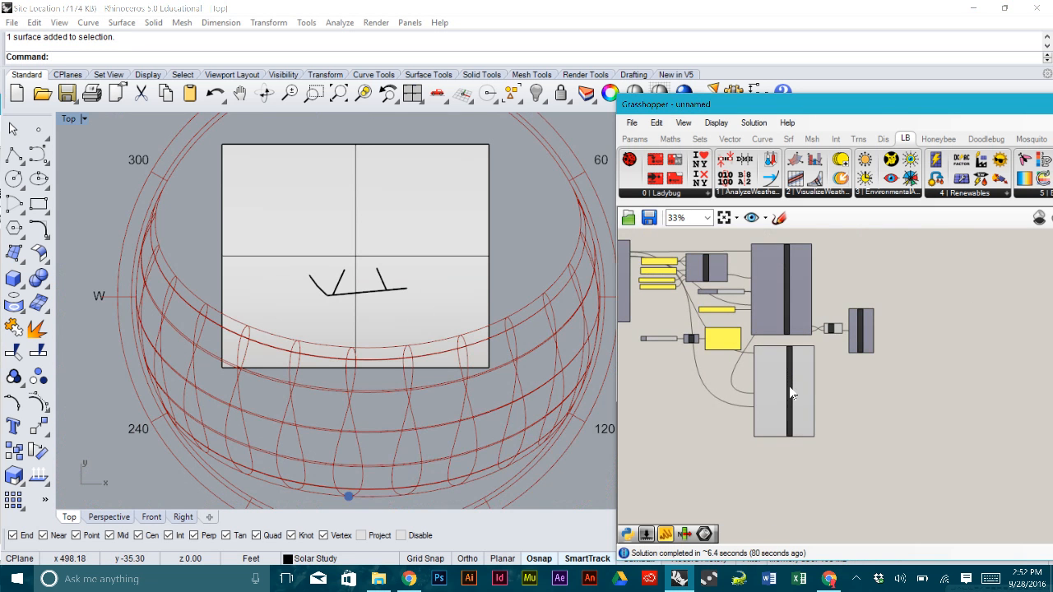
- Reposition the sunPath component slightly down and right on the canvas
{"action": "left_click", "coordinate": [787, 393]}
{"action": "left_click_drag", "start_coordinate": [788, 395], "coordinate": [791, 395]}
{"action": "left_click", "coordinate": [896, 396]}
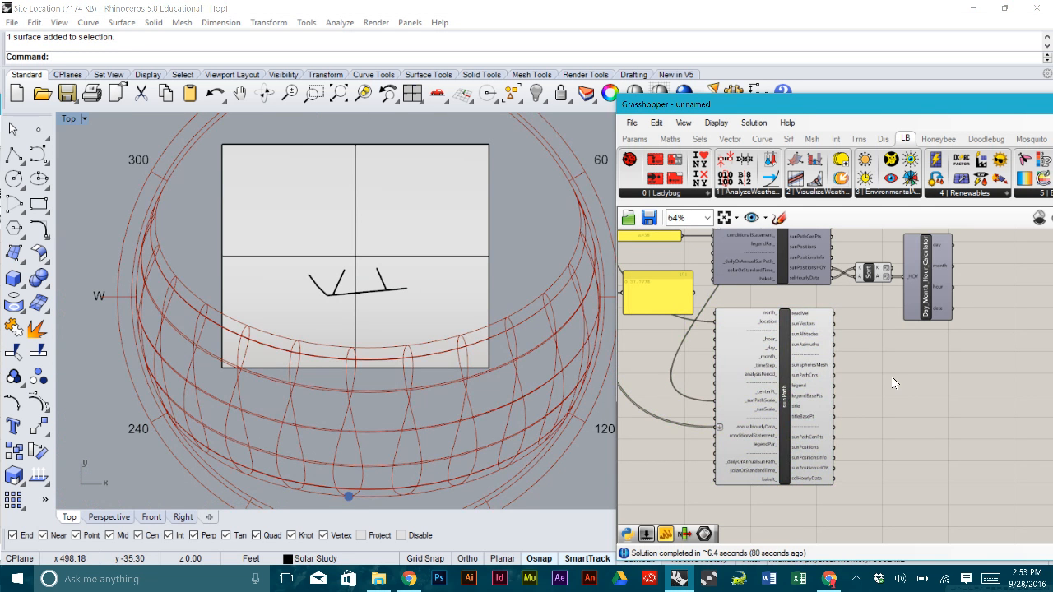
{"action": "left_click_drag", "start_coordinate": [801, 402], "coordinate": [803, 426]}
{"action": "left_click", "coordinate": [839, 426]}
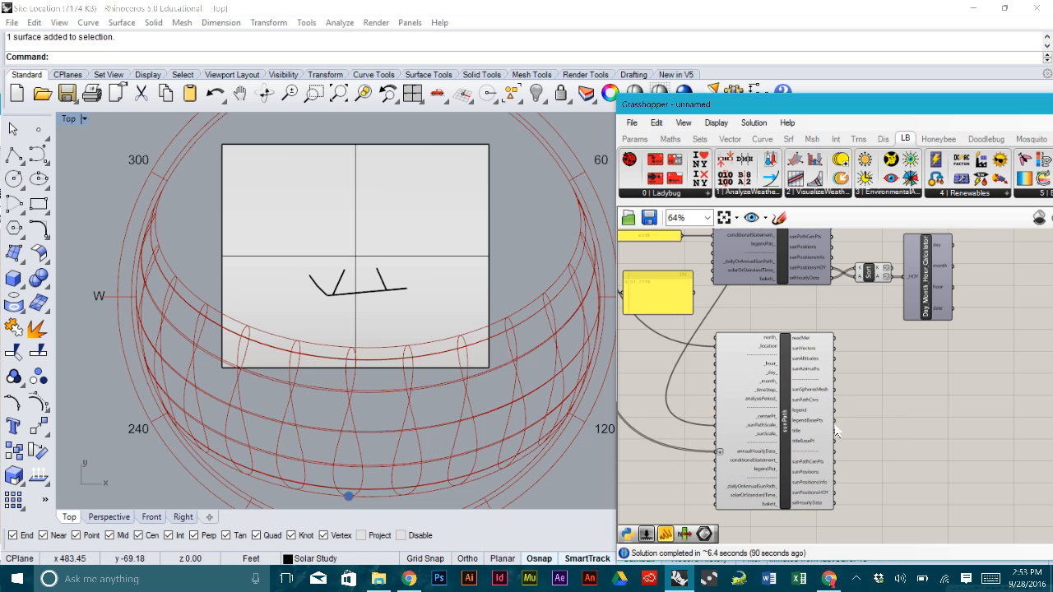
{"action": "scroll", "coordinate": [836, 429], "scroll_direction": "up", "scroll_amount": 3}
{"action": "left_click", "coordinate": [815, 355]}
{"action": "left_click_drag", "start_coordinate": [815, 353], "coordinate": [824, 386]}
{"action": "right_click_drag", "start_coordinate": [774, 385], "coordinate": [927, 385]}
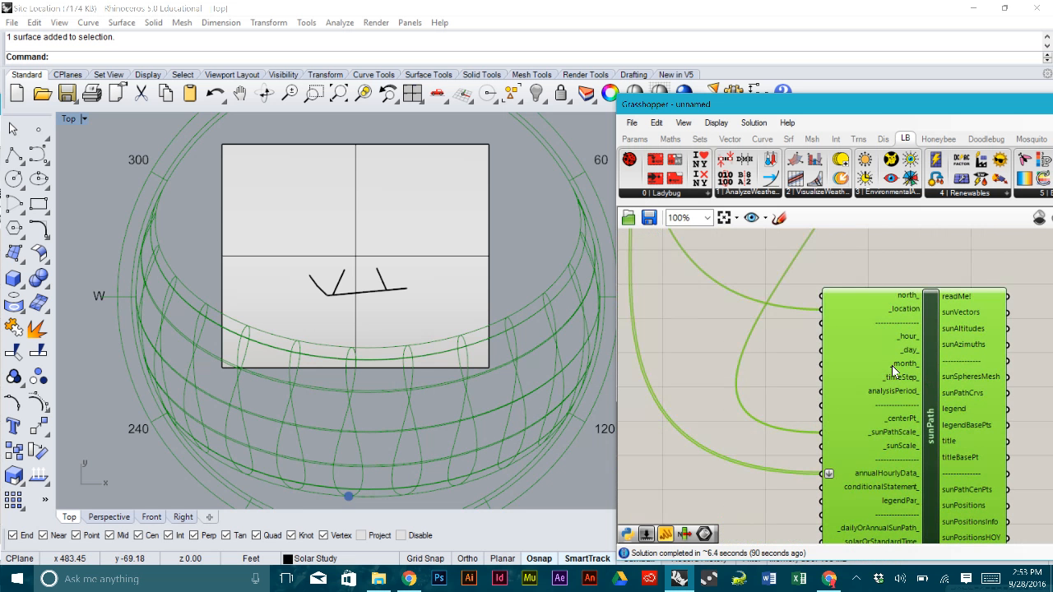
{"action": "left_click", "coordinate": [761, 371]}
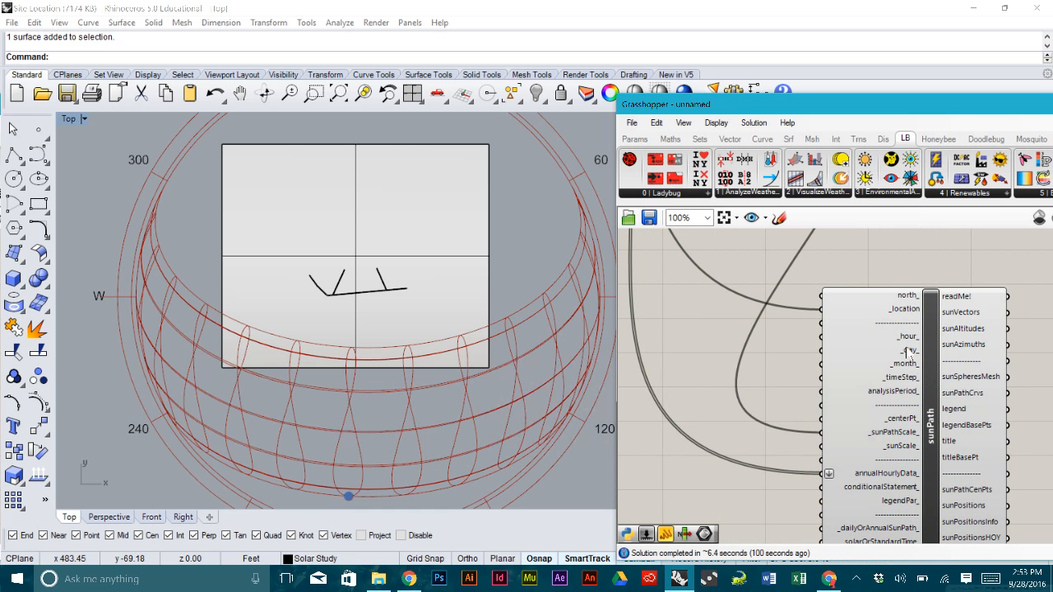
- Add a panel holding 4 and wire it to sunPath's _day_ input
{"action": "double_click", "coordinate": [713, 355]}
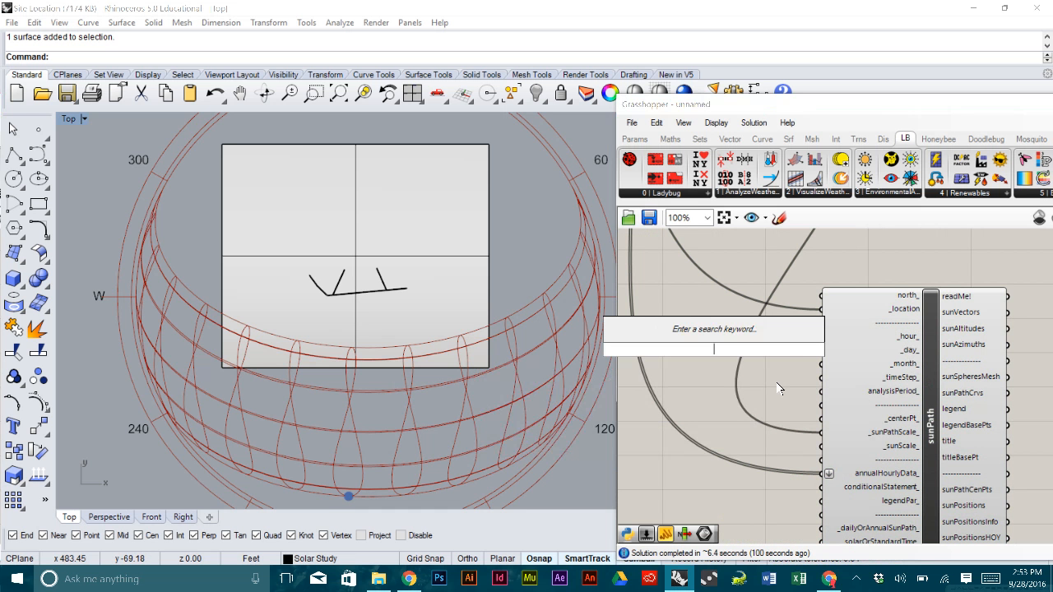
{"action": "type", "text": "\"4"}
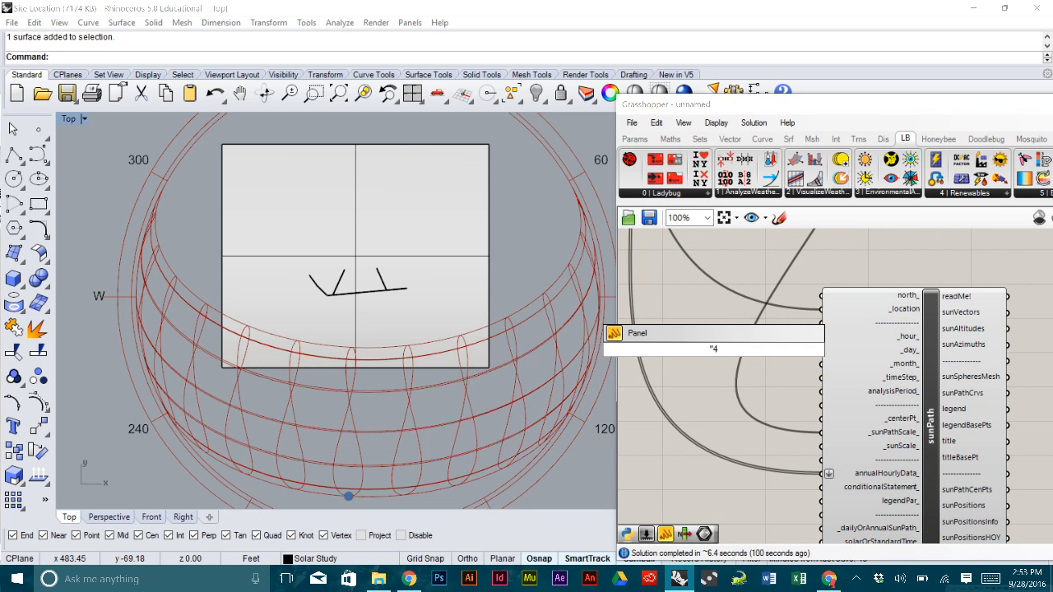
{"action": "key", "text": "Return"}
{"action": "left_click_drag", "start_coordinate": [772, 351], "coordinate": [820, 352]}
- Add a 7 panel wired to _month_, and stack both panels as slim rows beside sunPath
{"action": "double_click", "coordinate": [806, 411]}
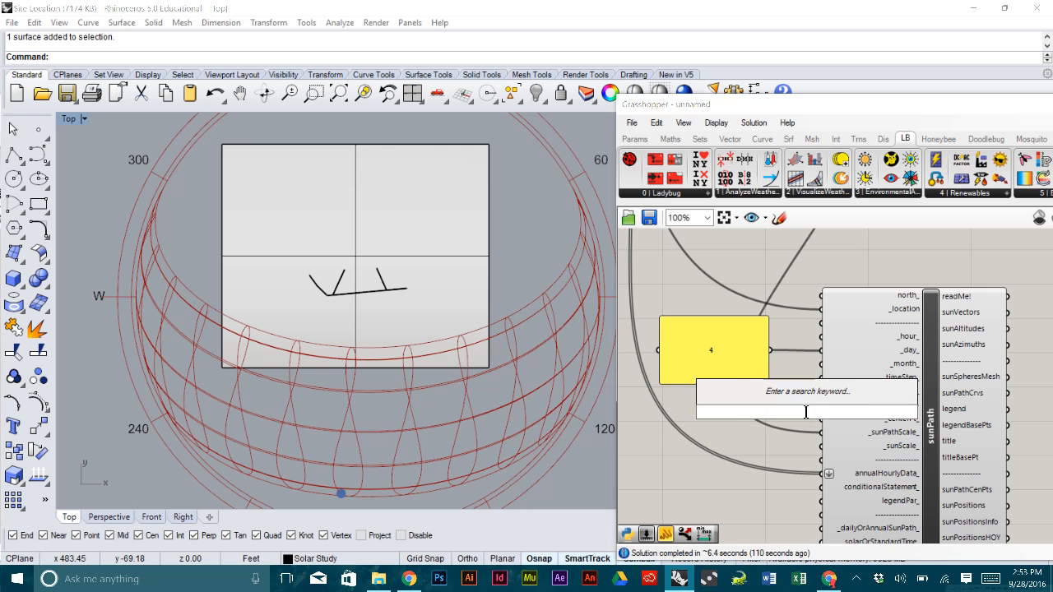
{"action": "type", "text": "Panel"}
{"action": "key", "text": "Return"}
{"action": "left_click_drag", "start_coordinate": [802, 409], "coordinate": [730, 402]}
{"action": "left_click", "coordinate": [731, 367]}
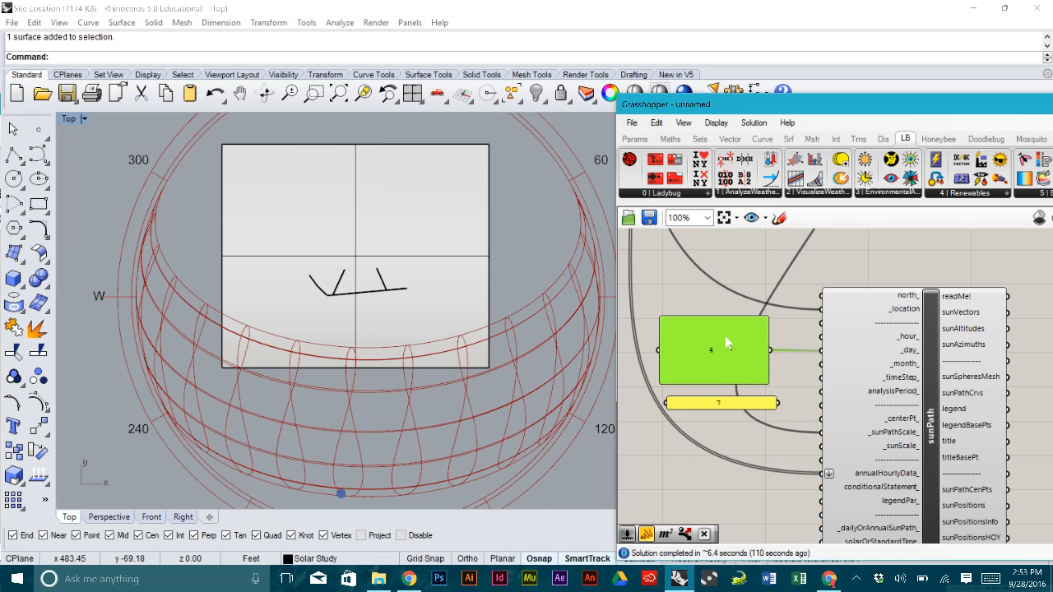
{"action": "left_click_drag", "start_coordinate": [725, 318], "coordinate": [726, 389]}
{"action": "left_click_drag", "start_coordinate": [728, 384], "coordinate": [742, 361]}
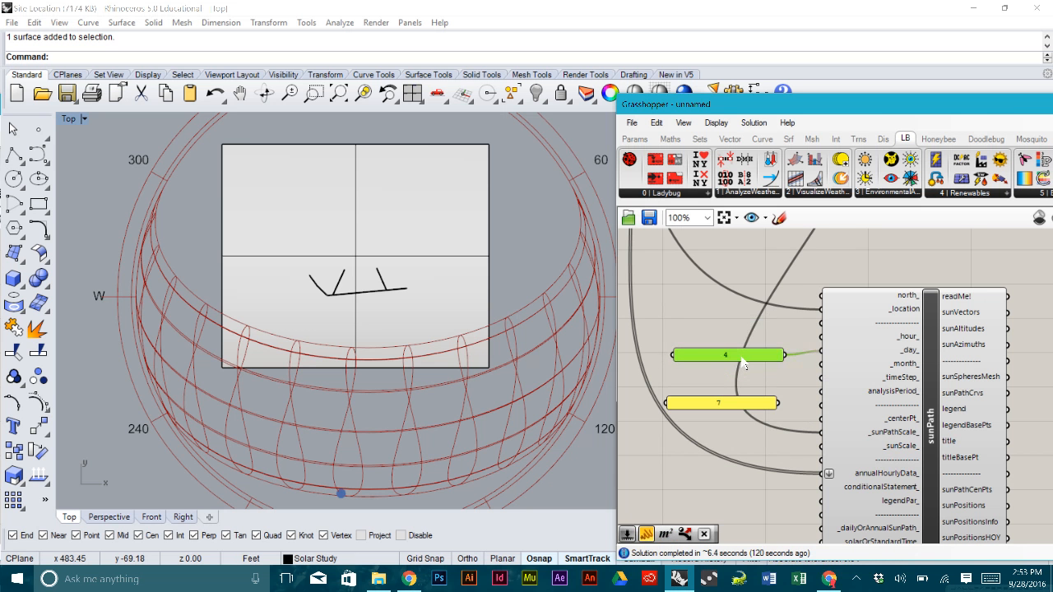
{"action": "left_click_drag", "start_coordinate": [747, 405], "coordinate": [821, 365]}
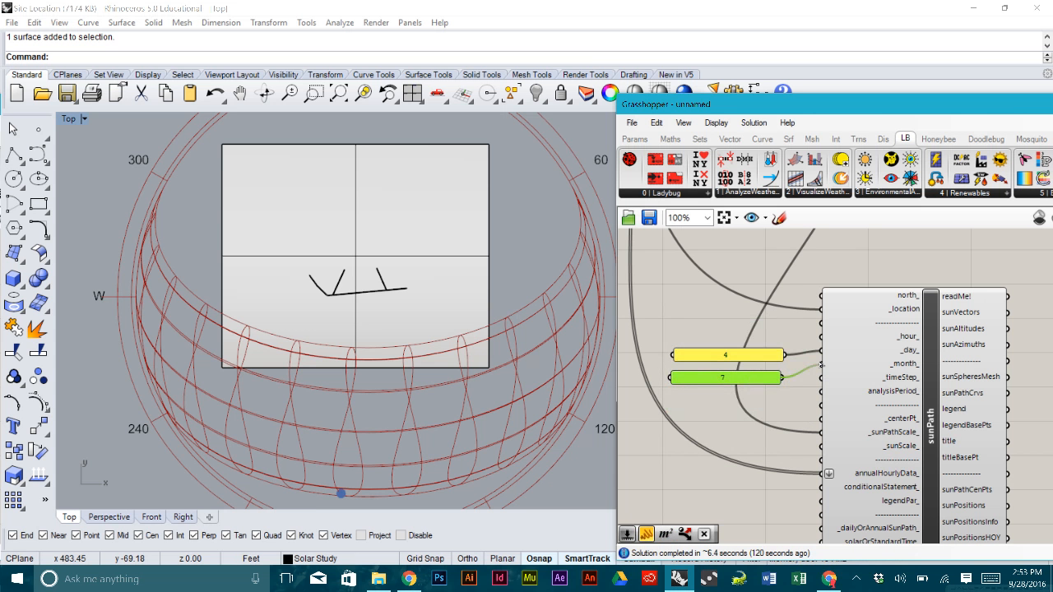
{"action": "left_click_drag", "start_coordinate": [759, 356], "coordinate": [755, 362]}
{"action": "left_click", "coordinate": [729, 328]}
{"action": "right_click_drag", "start_coordinate": [778, 339], "coordinate": [742, 326]}
{"action": "right_click_drag", "start_coordinate": [543, 319], "coordinate": [449, 290]}
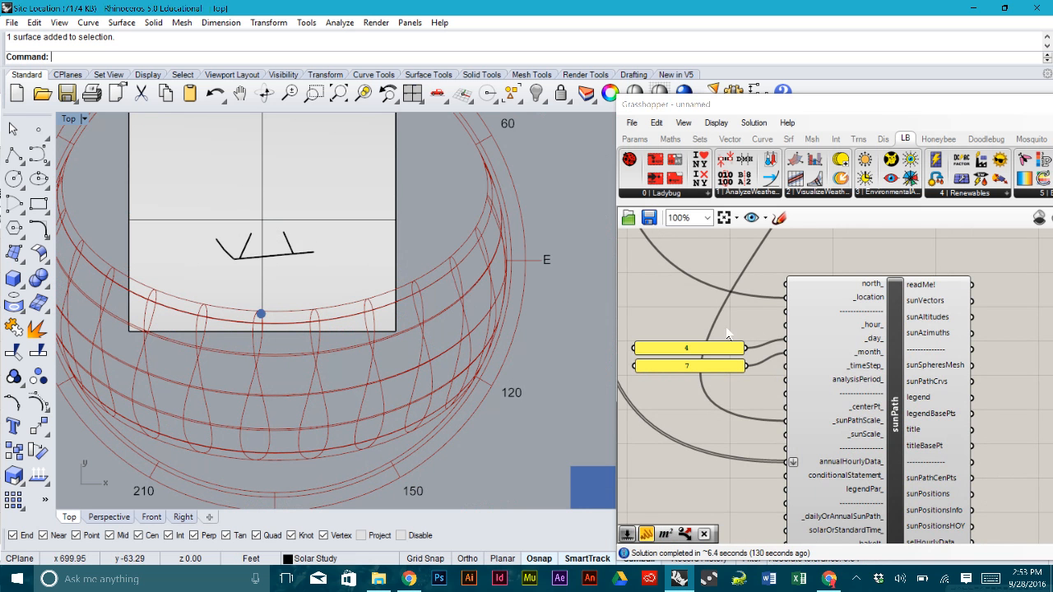
- Move the 4 and 7 panels down and place a Series component just above them
{"action": "right_click_drag", "start_coordinate": [727, 332], "coordinate": [706, 332]}
{"action": "scroll", "coordinate": [706, 332], "scroll_direction": "up", "scroll_amount": 3}
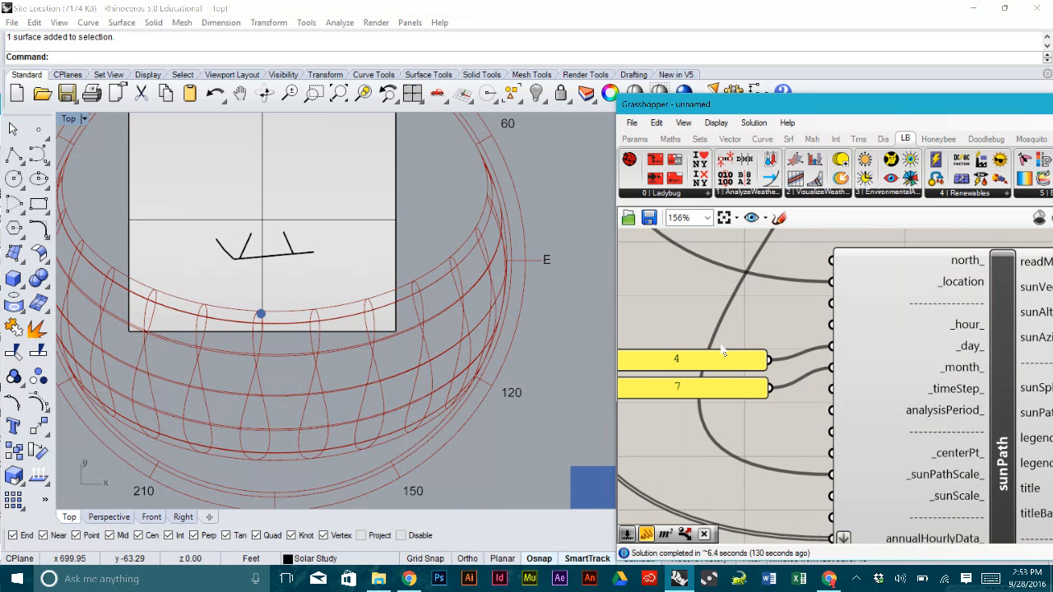
{"action": "left_click_drag", "start_coordinate": [747, 427], "coordinate": [724, 362]}
{"action": "left_click_drag", "start_coordinate": [726, 360], "coordinate": [726, 382]}
{"action": "left_click", "coordinate": [727, 356]}
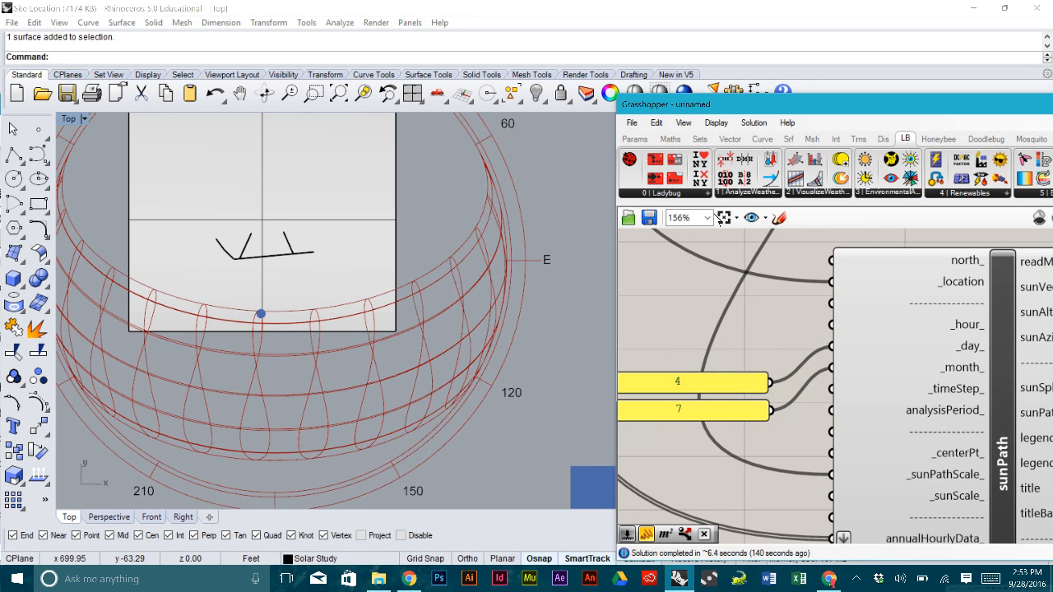
{"action": "left_click", "coordinate": [703, 140]}
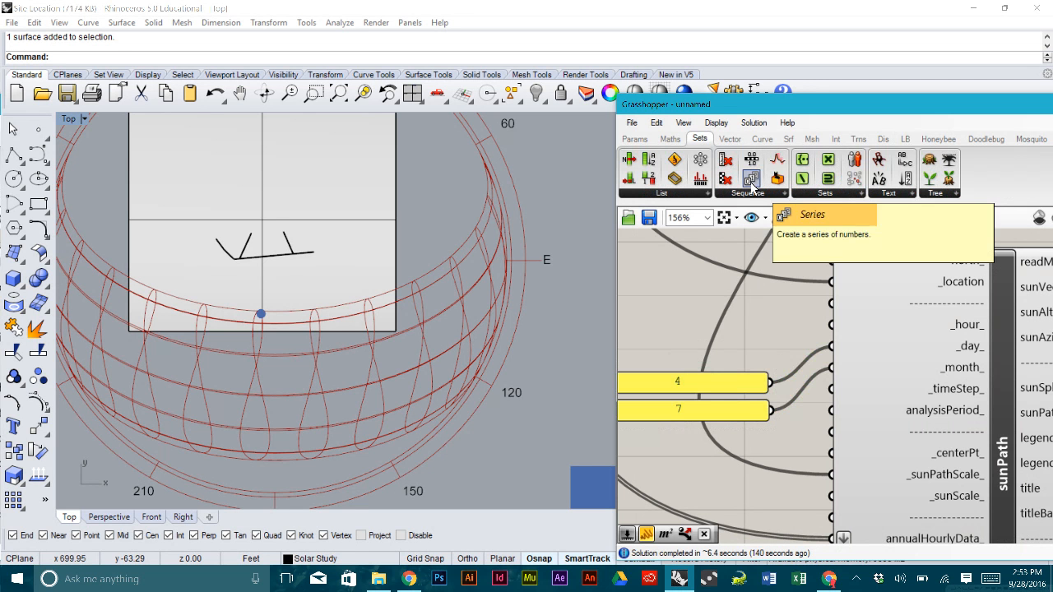
{"action": "left_click", "coordinate": [698, 315]}
{"action": "right_click_drag", "start_coordinate": [698, 316], "coordinate": [795, 325]}
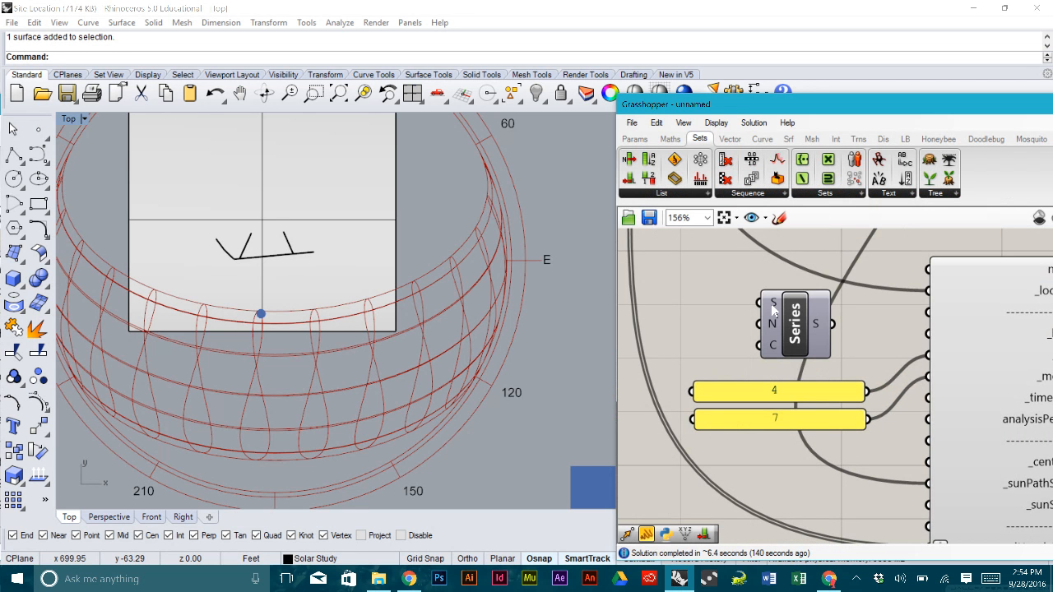
{"action": "mouse_move", "coordinate": [773, 311]}
{"action": "left_click_drag", "start_coordinate": [795, 321], "coordinate": [784, 316]}
{"action": "left_click", "coordinate": [862, 318]}
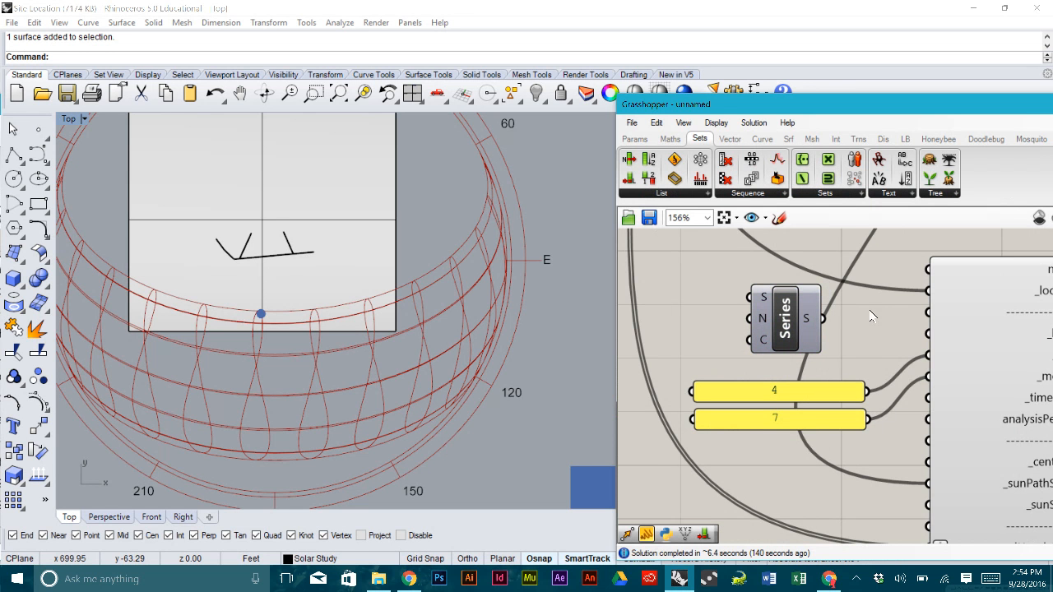
{"action": "right_click_drag", "start_coordinate": [862, 318], "coordinate": [842, 323]}
- Set the Series component's S (start) input to 6
{"action": "mouse_move", "coordinate": [745, 308]}
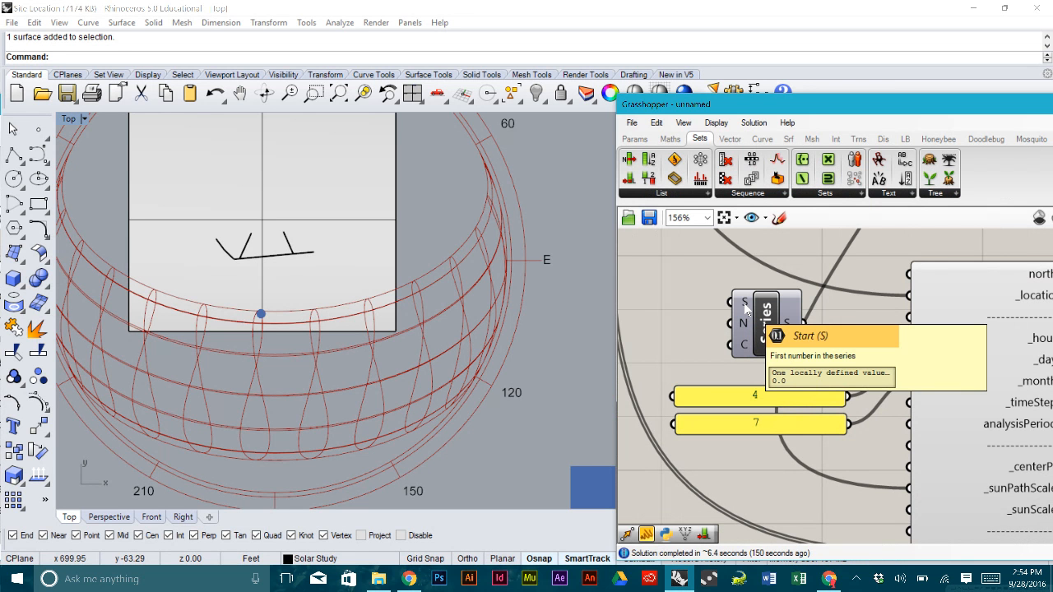
{"action": "right_click", "coordinate": [745, 309]}
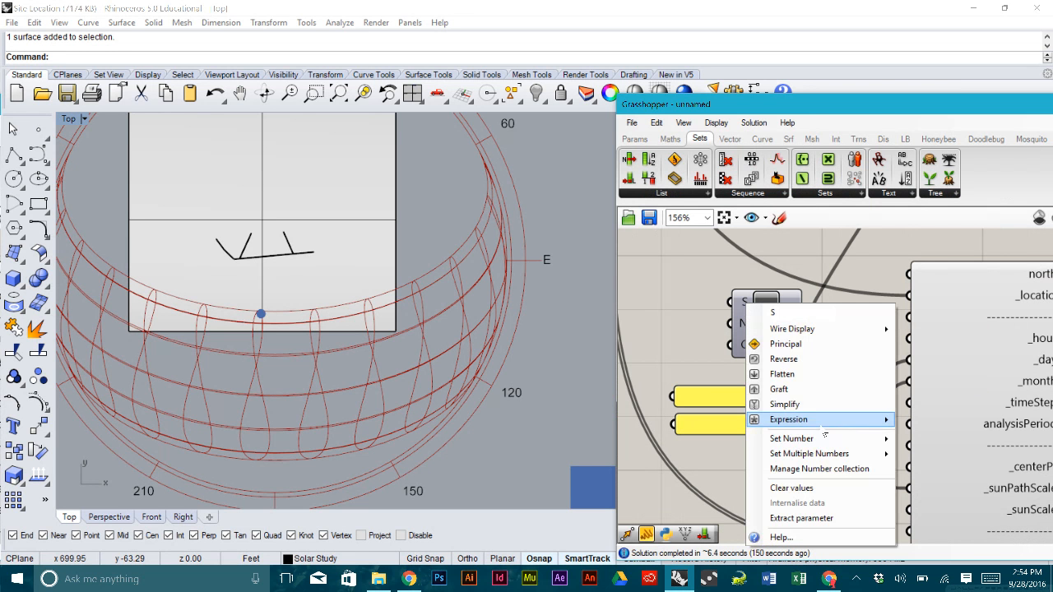
{"action": "mouse_move", "coordinate": [790, 438]}
{"action": "left_click", "coordinate": [672, 442]}
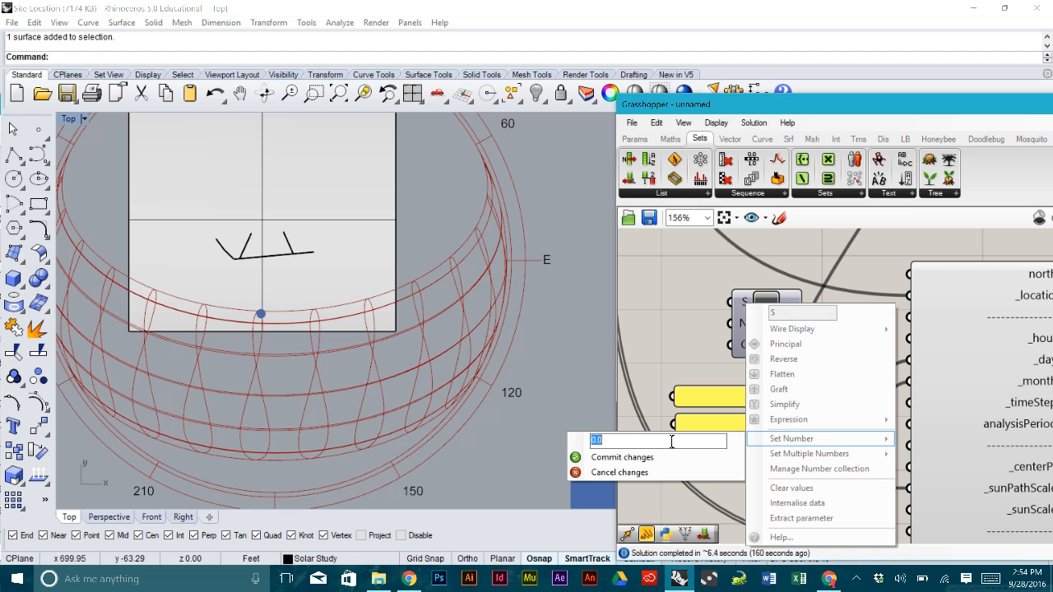
{"action": "type", "text": "6"}
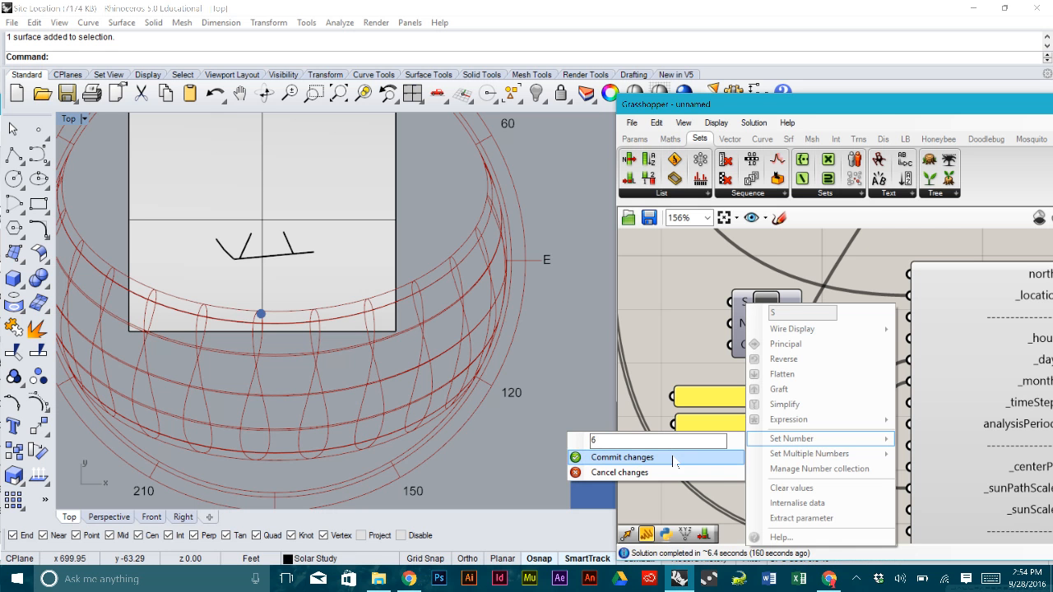
{"action": "left_click", "coordinate": [672, 457]}
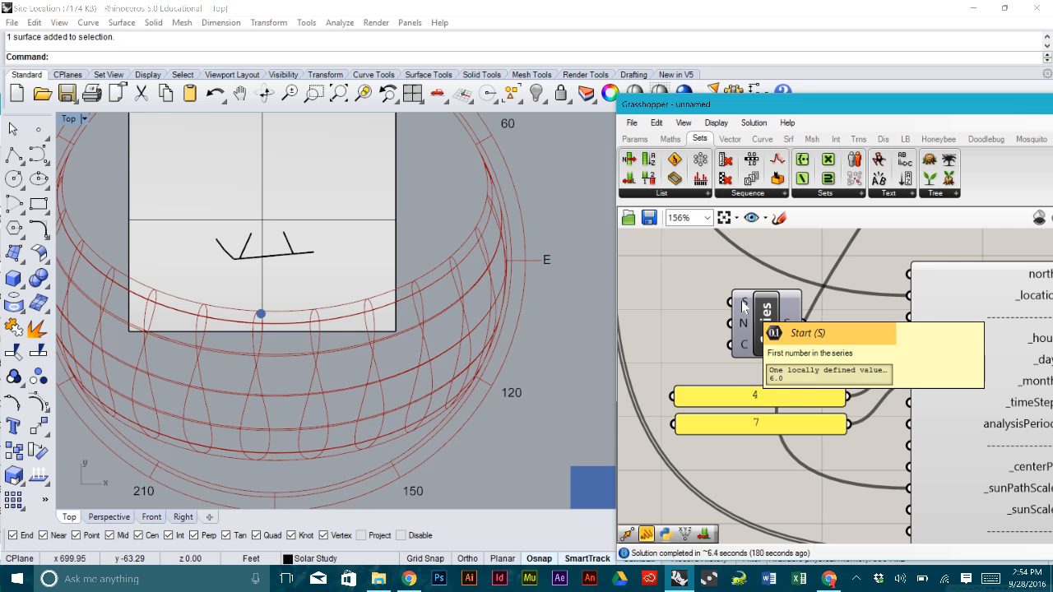
- Create a number slider from the canvas search with '12<15' and move it left
{"action": "double_click", "coordinate": [671, 345]}
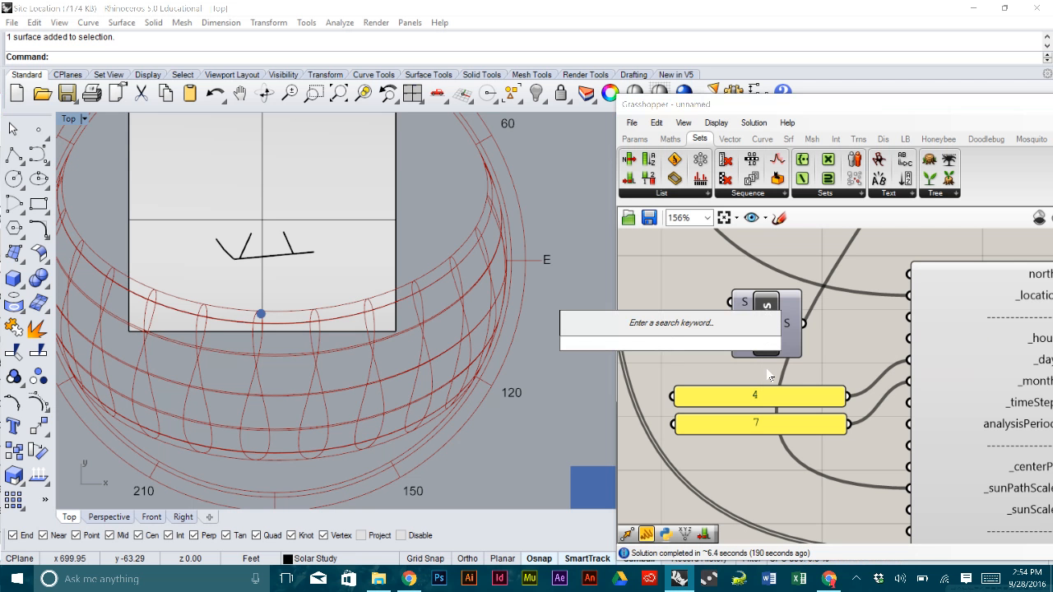
{"action": "type", "text": "13"}
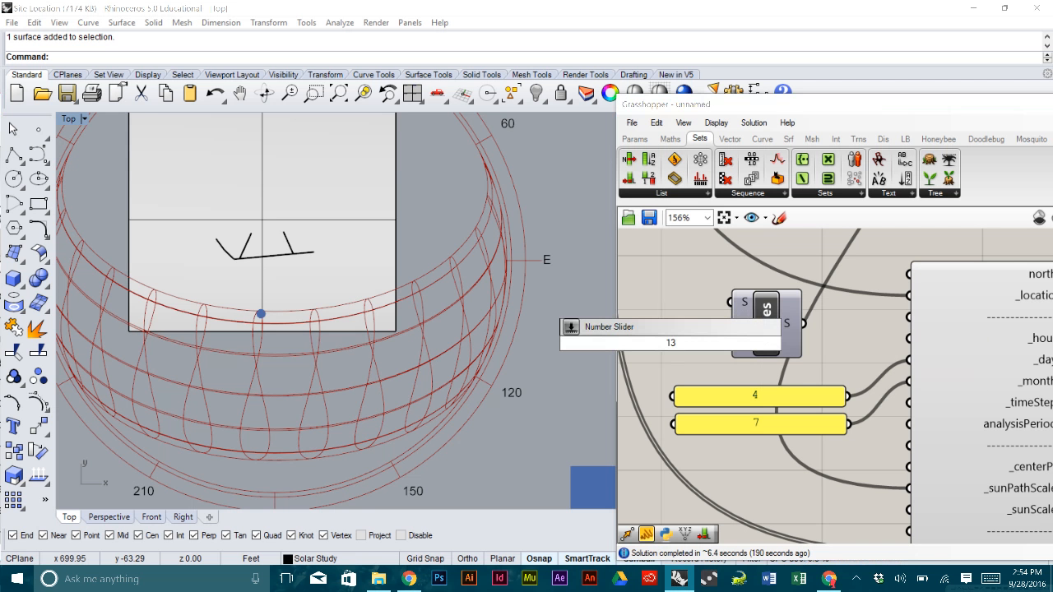
{"action": "key", "text": "BackSpace"}
{"action": "key", "text": "BackSpace"}
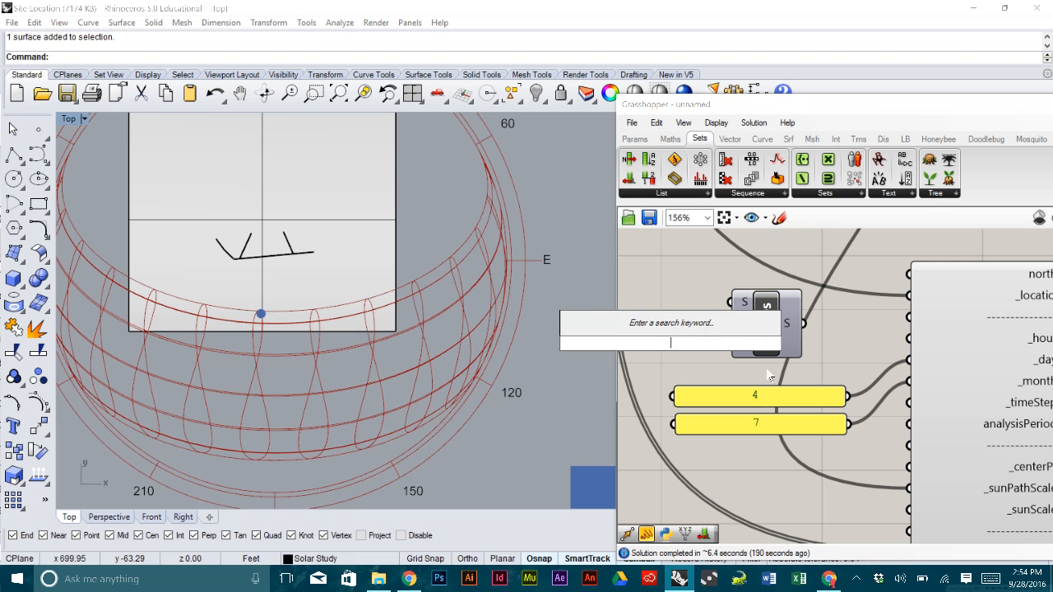
{"action": "type", "text": "12<15"}
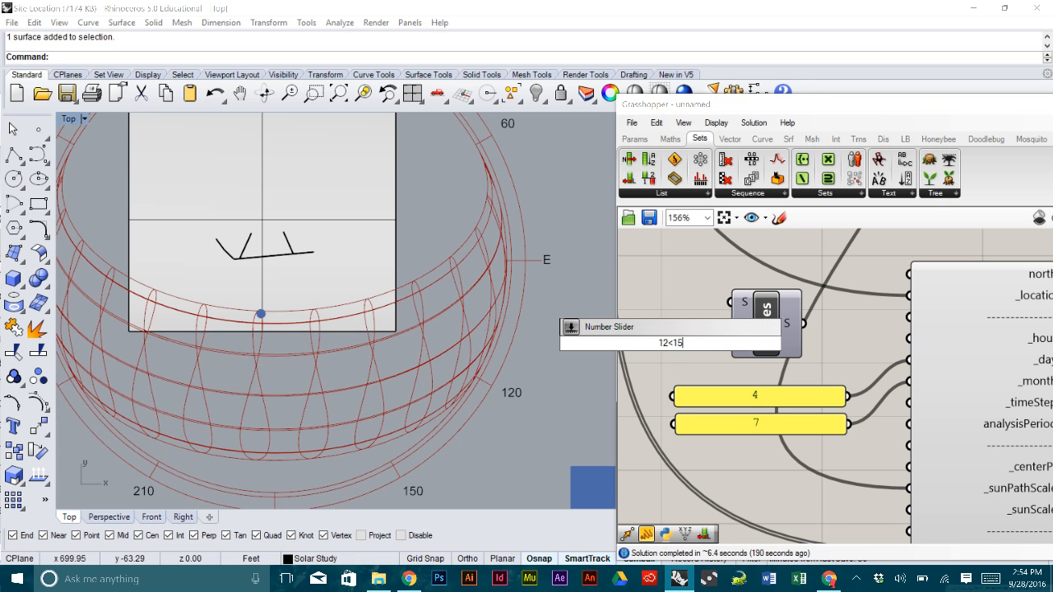
{"action": "key", "text": "Return"}
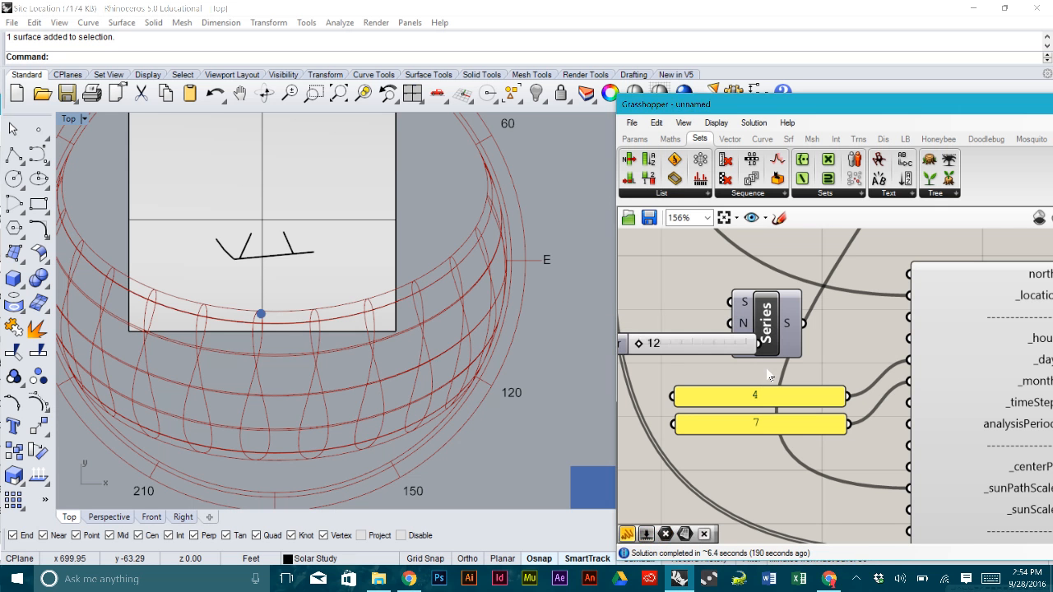
{"action": "right_click_drag", "start_coordinate": [775, 358], "coordinate": [839, 355]}
{"action": "left_click_drag", "start_coordinate": [668, 346], "coordinate": [693, 357]}
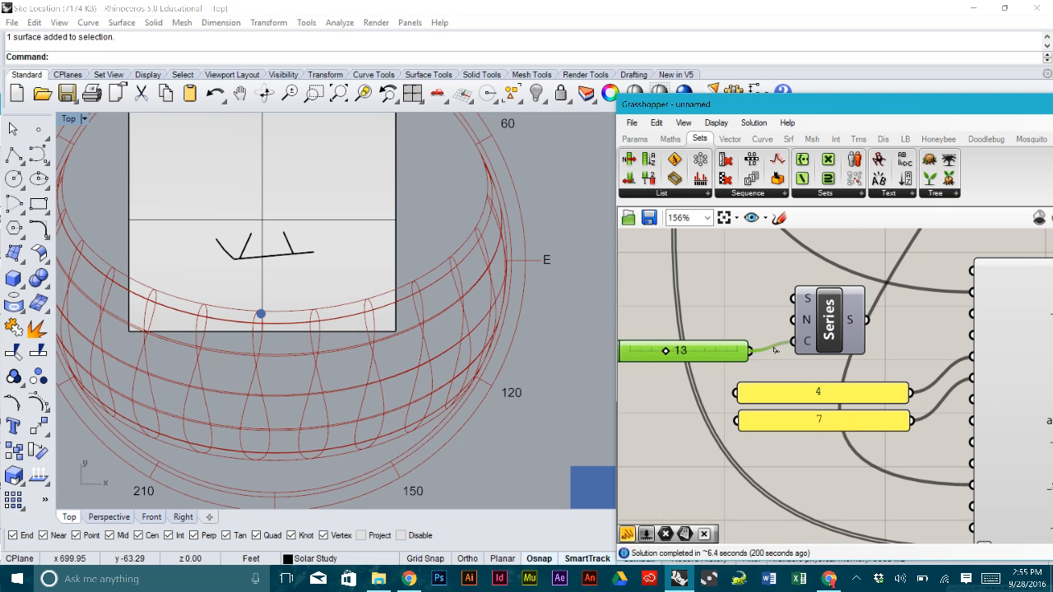
- Raise the hour count slider from 13 to 15 and wire the Series output into sunPath's _hour_ input
{"action": "right_click_drag", "start_coordinate": [833, 337], "coordinate": [698, 322]}
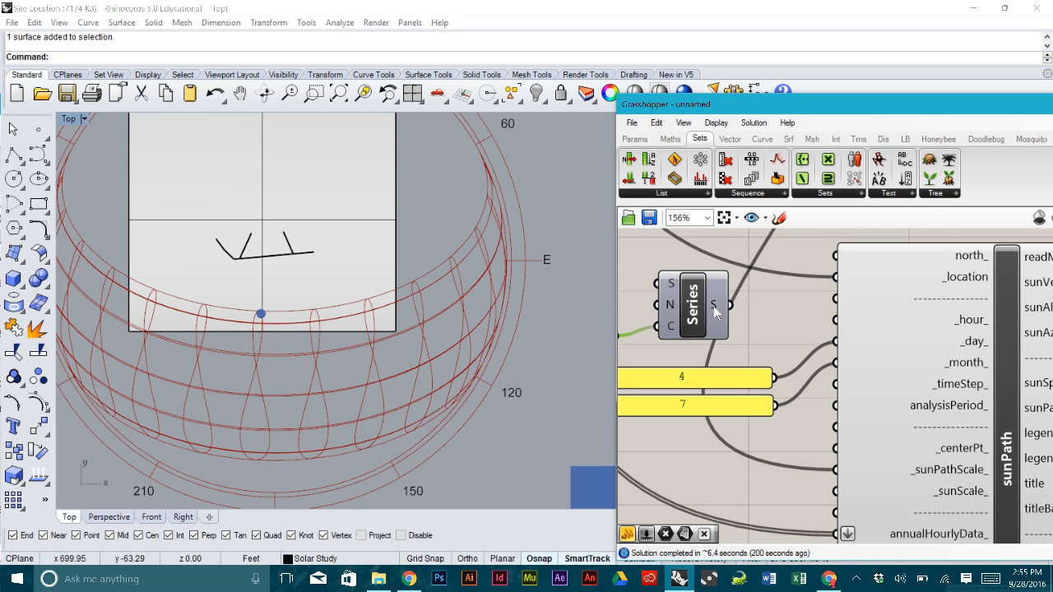
{"action": "mouse_move", "coordinate": [715, 311]}
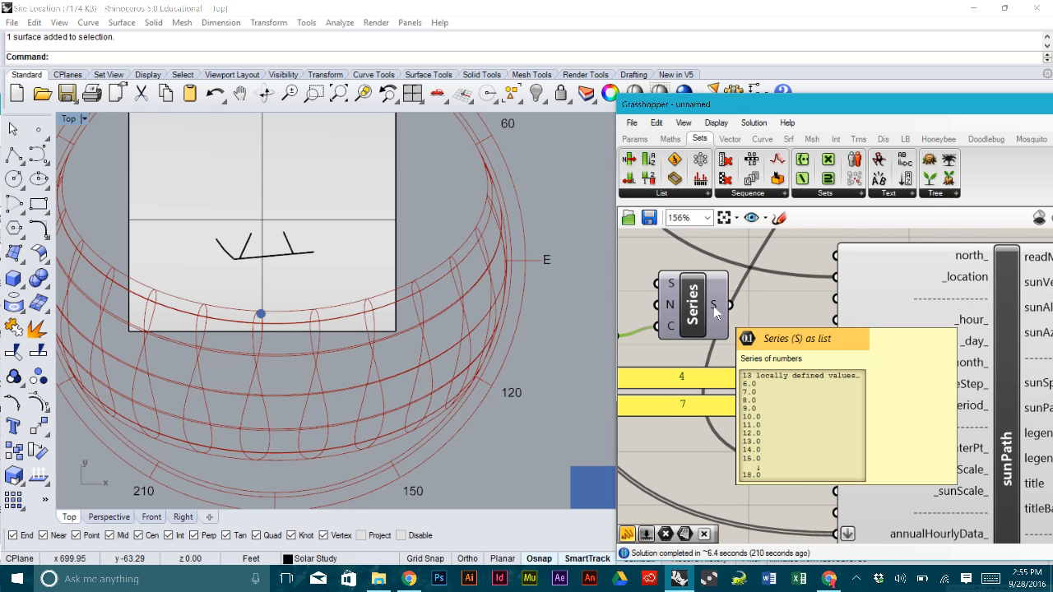
{"action": "right_click_drag", "start_coordinate": [703, 306], "coordinate": [829, 311]}
{"action": "left_click_drag", "start_coordinate": [658, 341], "coordinate": [728, 341]}
{"action": "right_click_drag", "start_coordinate": [850, 338], "coordinate": [776, 338]}
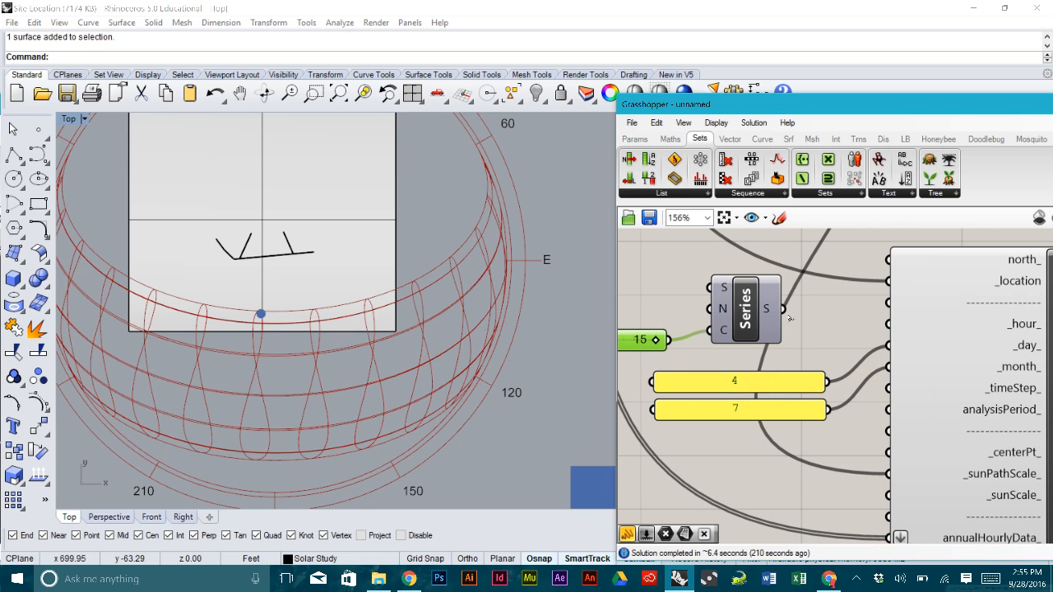
{"action": "left_click_drag", "start_coordinate": [783, 310], "coordinate": [887, 323]}
{"action": "right_click_drag", "start_coordinate": [442, 338], "coordinate": [497, 379]}
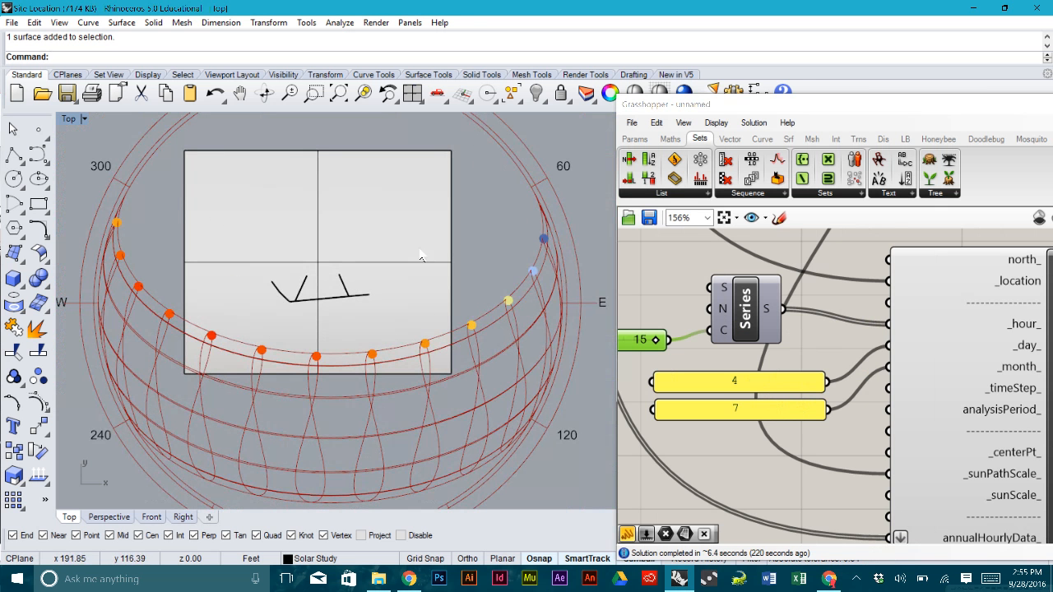
{"action": "scroll", "coordinate": [464, 269], "scroll_direction": "down", "scroll_amount": 5}
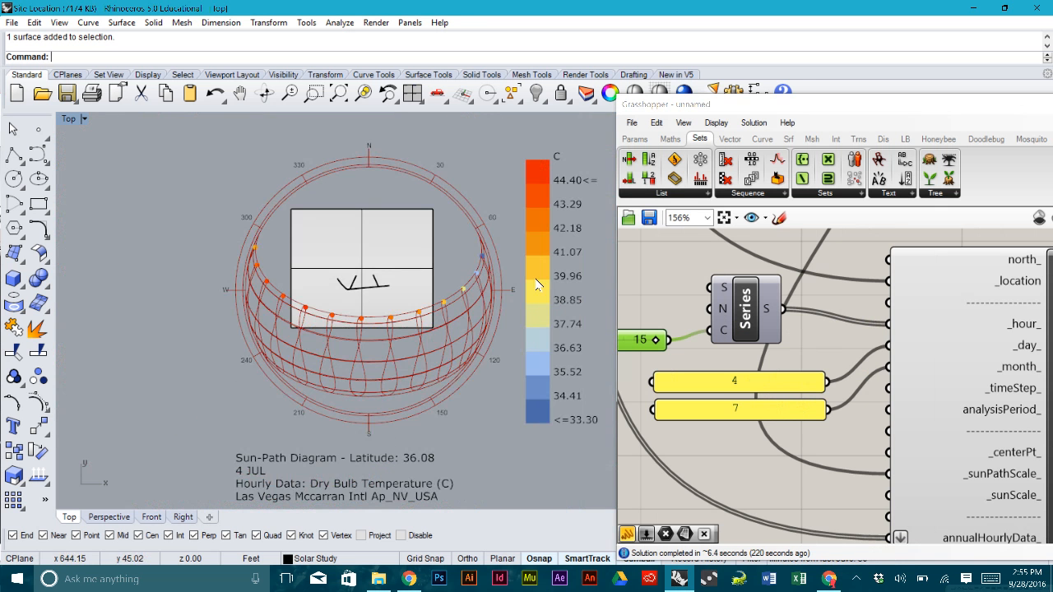
{"action": "scroll", "coordinate": [493, 284], "scroll_direction": "up", "scroll_amount": 5}
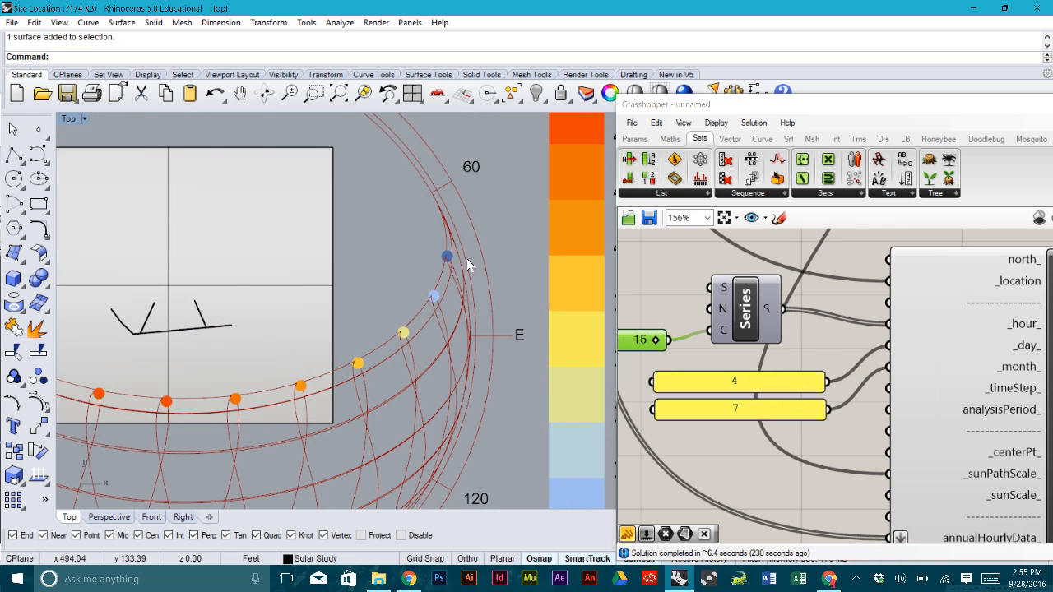
{"action": "scroll", "coordinate": [467, 265], "scroll_direction": "down", "scroll_amount": 1}
{"action": "scroll", "coordinate": [451, 252], "scroll_direction": "down", "scroll_amount": 3}
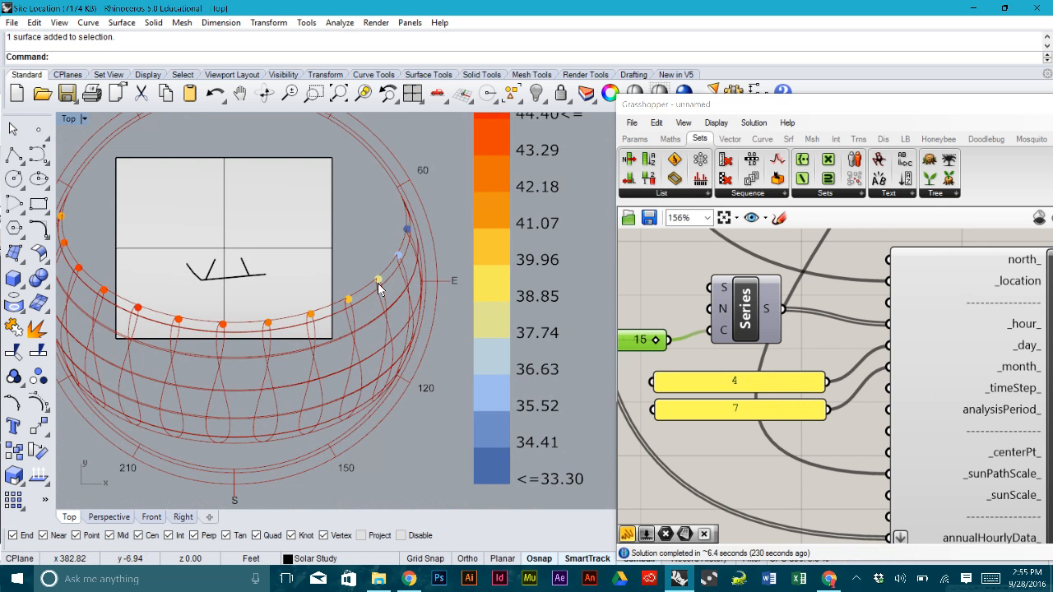
{"action": "right_click_drag", "start_coordinate": [125, 262], "coordinate": [213, 265]}
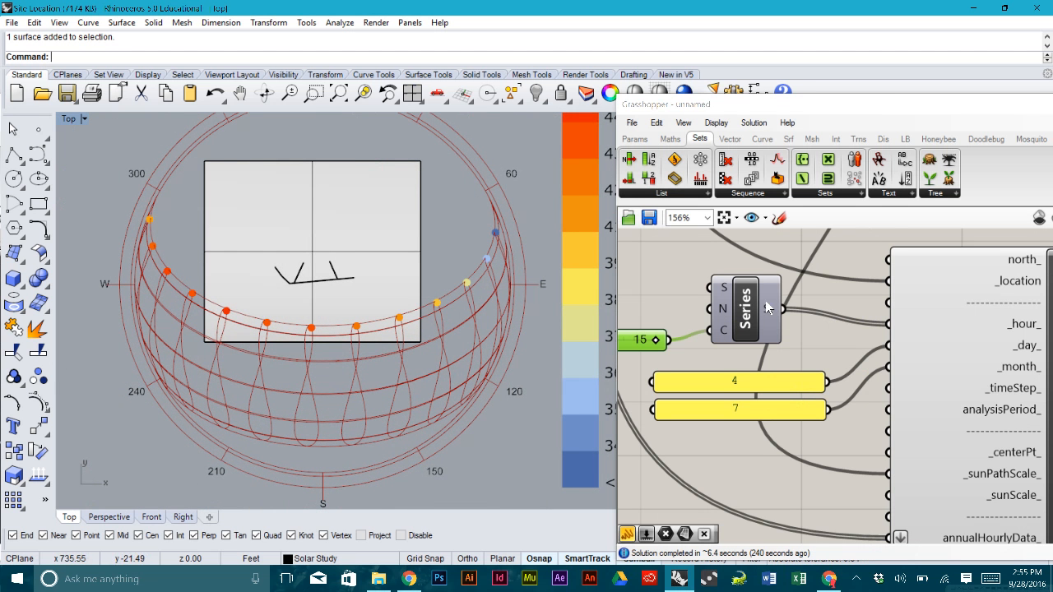
{"action": "mouse_move", "coordinate": [767, 309]}
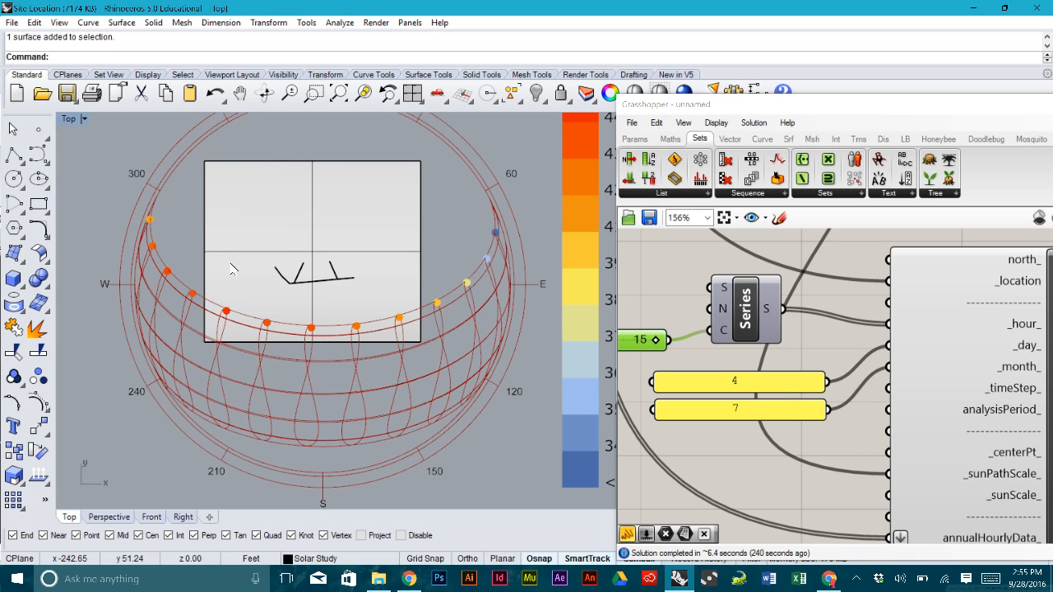
{"action": "scroll", "coordinate": [321, 327], "scroll_direction": "up", "scroll_amount": 3}
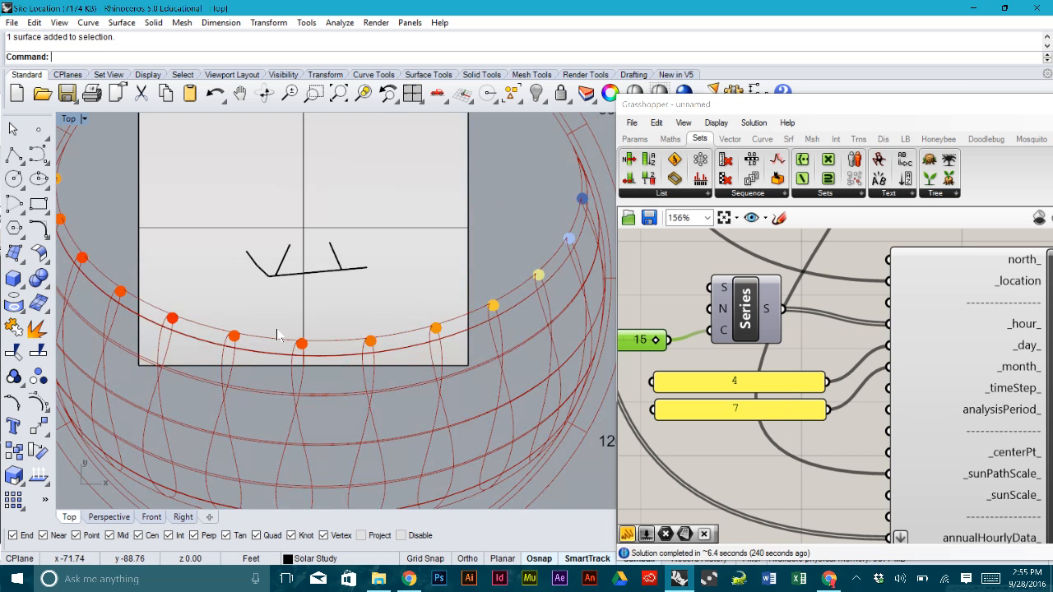
{"action": "scroll", "coordinate": [325, 331], "scroll_direction": "down", "scroll_amount": 5}
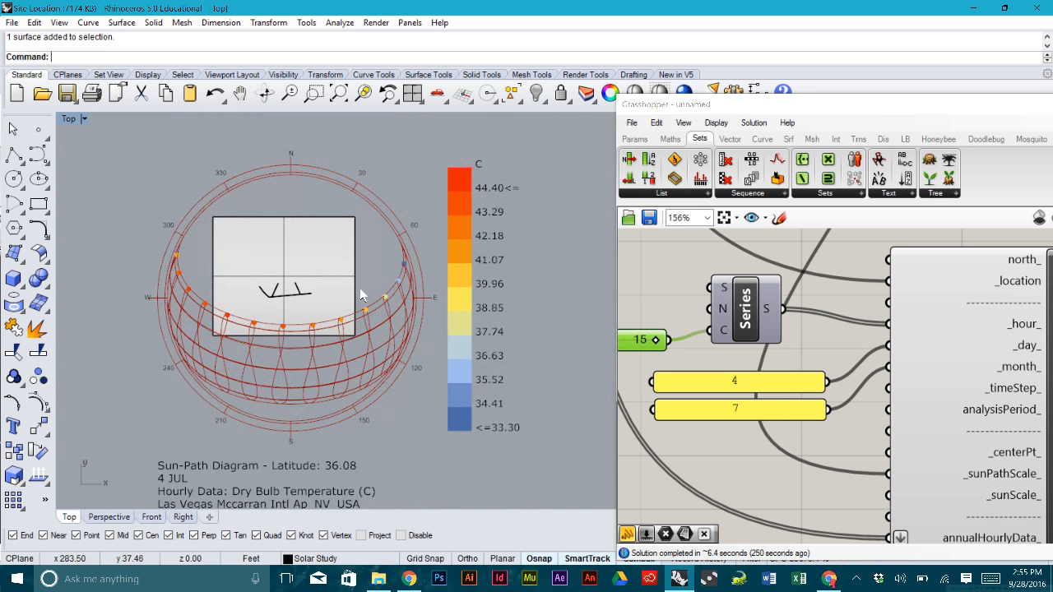
{"action": "left_click", "coordinate": [839, 329]}
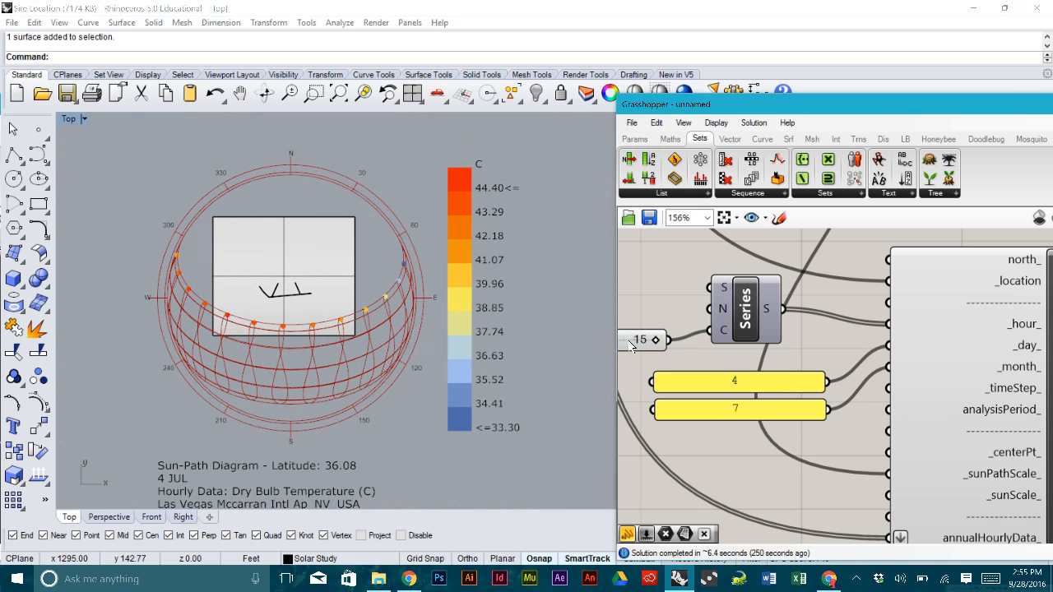
{"action": "left_click_drag", "start_coordinate": [630, 346], "coordinate": [638, 336]}
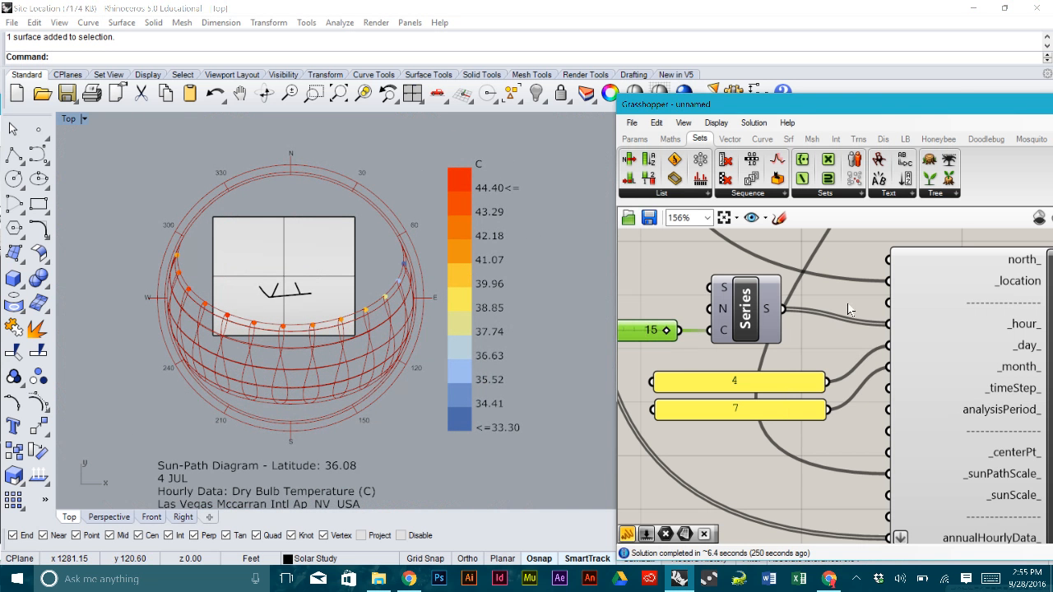
{"action": "scroll", "coordinate": [850, 309], "scroll_direction": "down", "scroll_amount": 4}
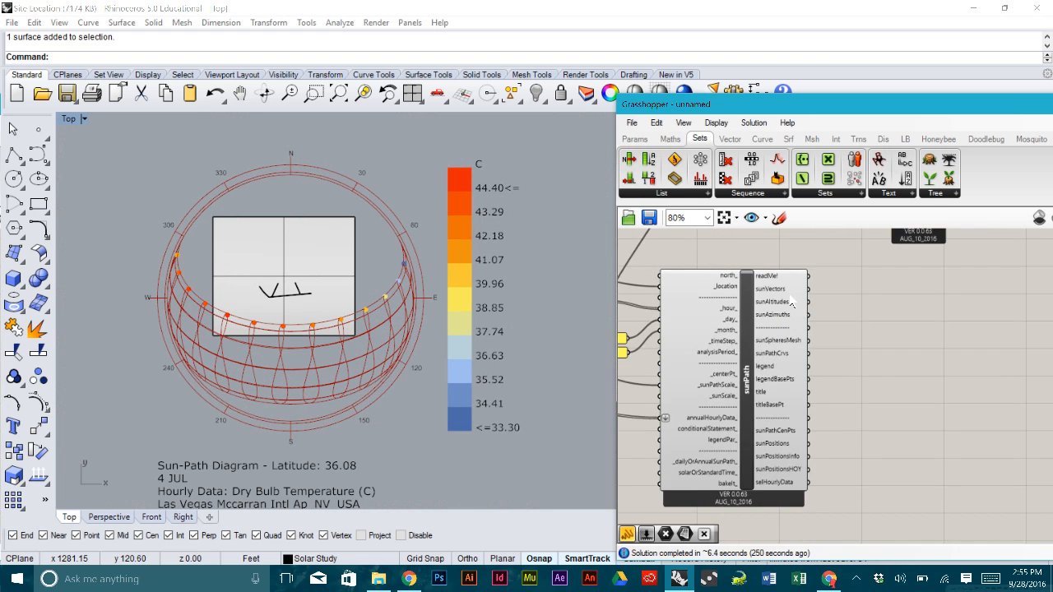
- Show the Ladybug (LB) components and move the Grasshopper window up and left
{"action": "scroll", "coordinate": [791, 302], "scroll_direction": "up", "scroll_amount": 1}
{"action": "mouse_move", "coordinate": [782, 293]}
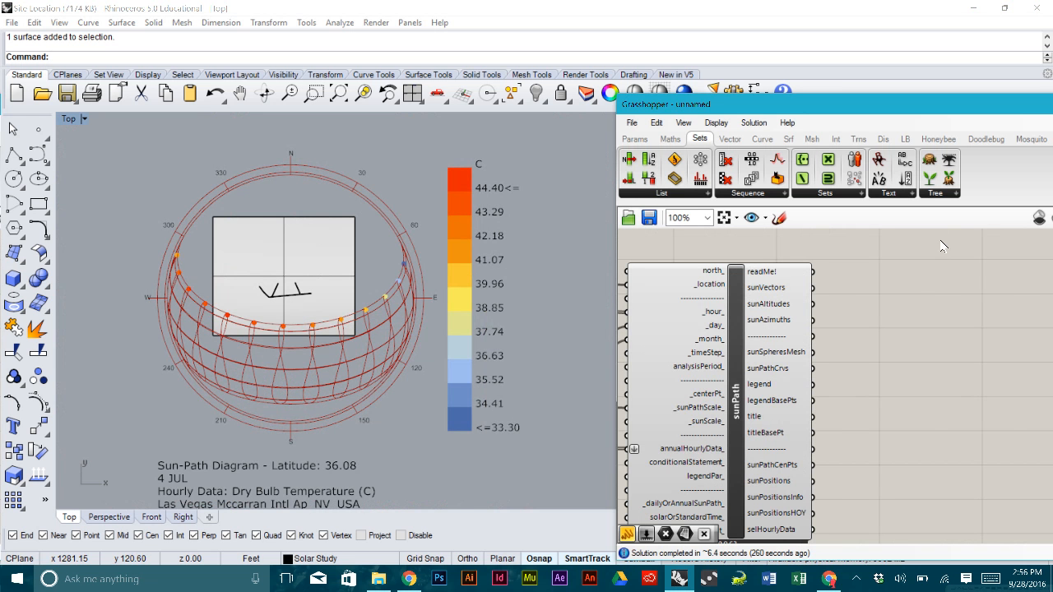
{"action": "left_click", "coordinate": [911, 140]}
{"action": "left_click_drag", "start_coordinate": [928, 108], "coordinate": [768, 73]}
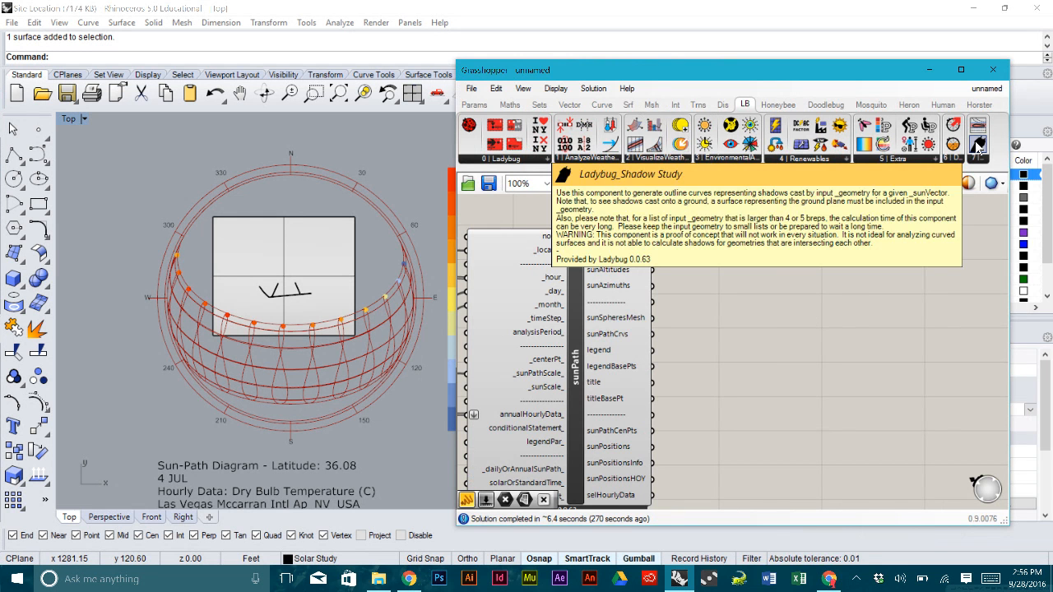
- Drag the Shadow Study icon onto the canvas beside sunPath and zoom in on its outputs
{"action": "left_click_drag", "start_coordinate": [977, 146], "coordinate": [816, 271]}
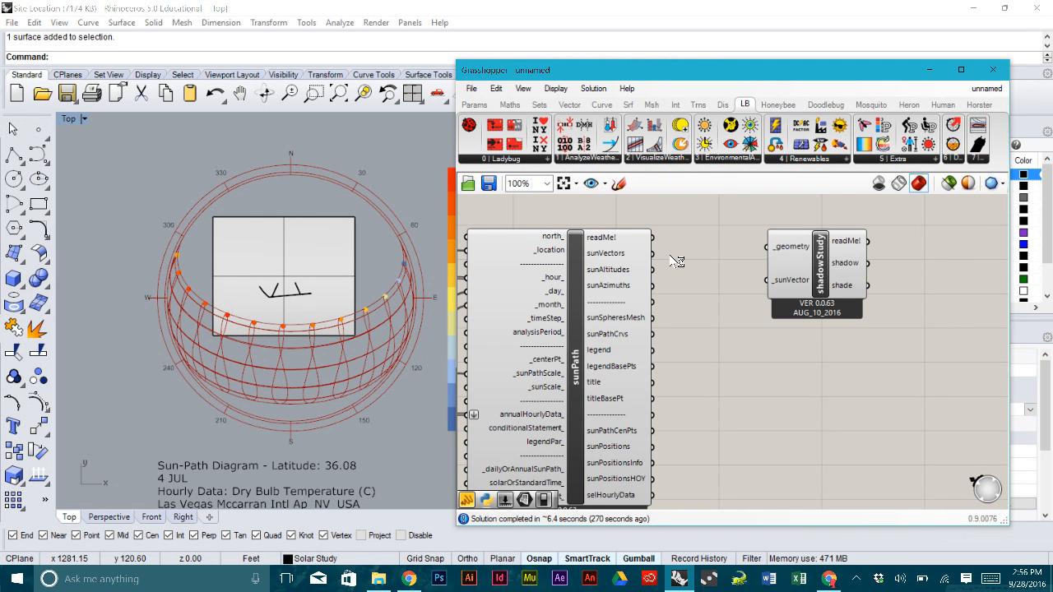
{"action": "scroll", "coordinate": [854, 263], "scroll_direction": "up", "scroll_amount": 3}
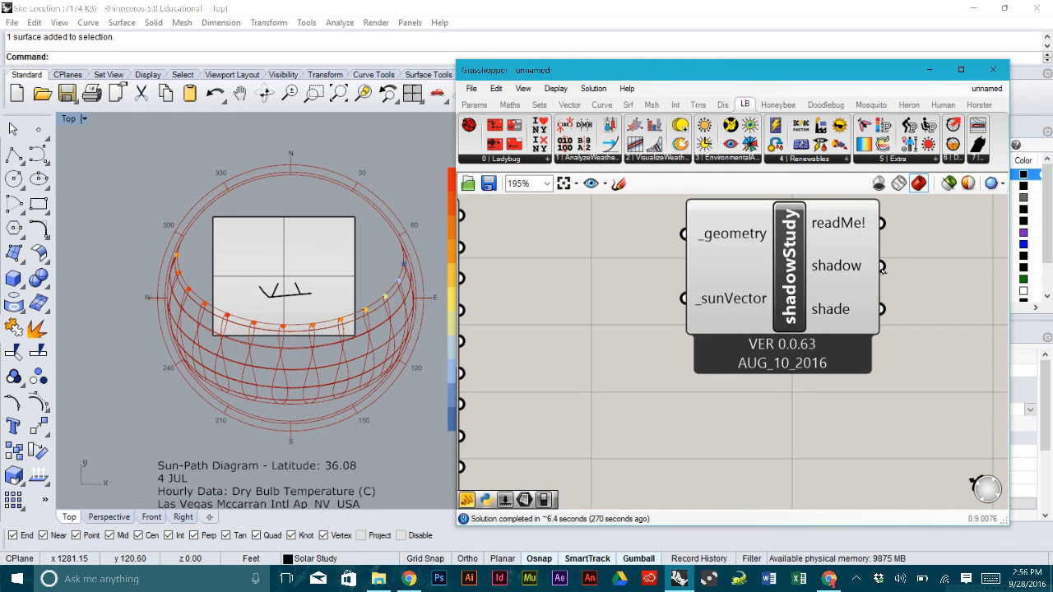
{"action": "mouse_move", "coordinate": [842, 273]}
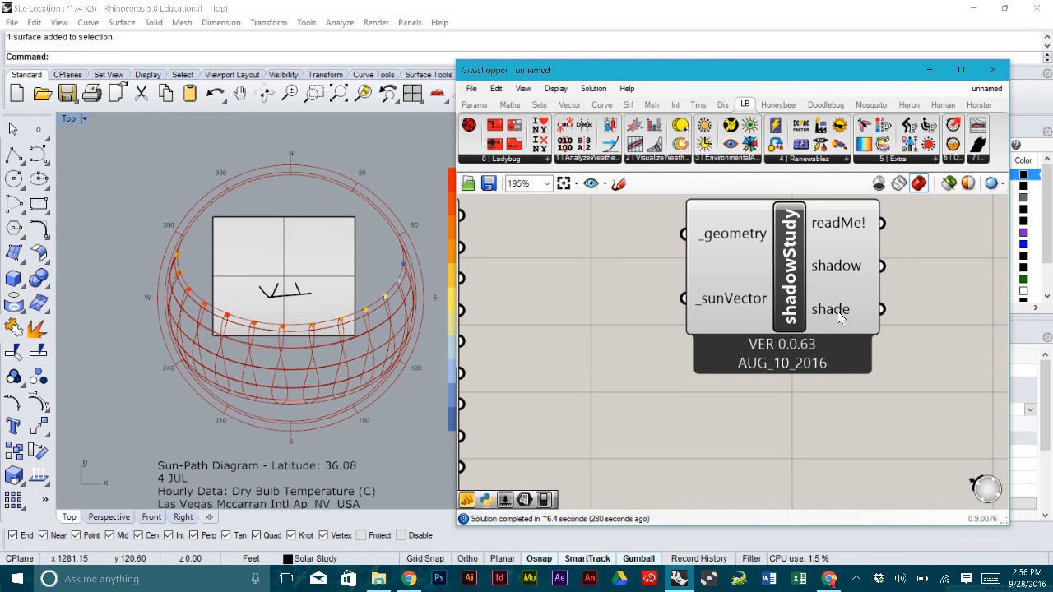
{"action": "mouse_move", "coordinate": [840, 318]}
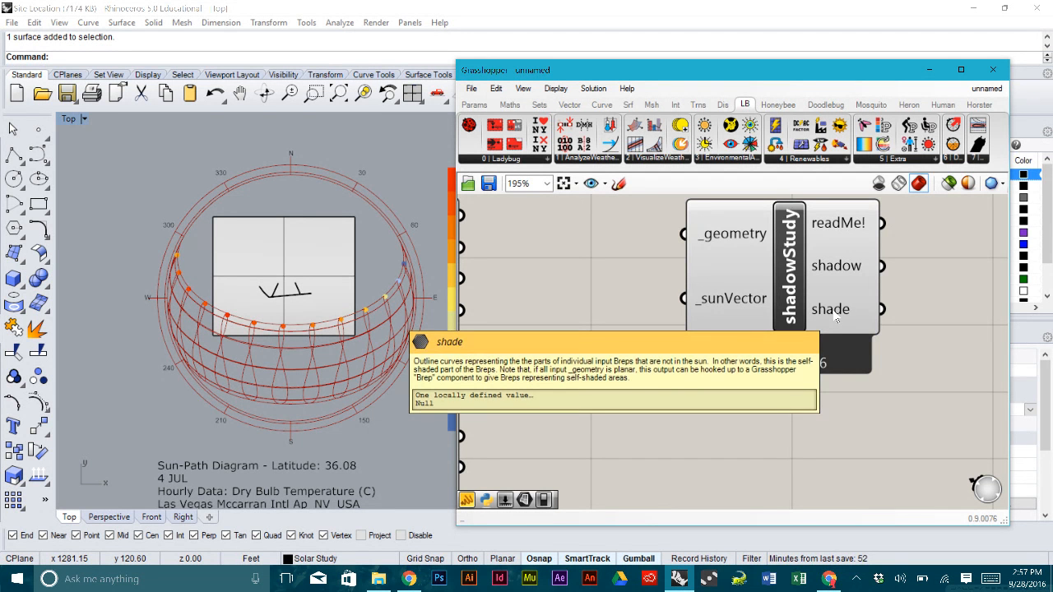
- Nudge shadowStudy down-left next to sunPath's outputs, adjusting the canvas and Top view
{"action": "scroll", "coordinate": [826, 315], "scroll_direction": "up", "scroll_amount": 3}
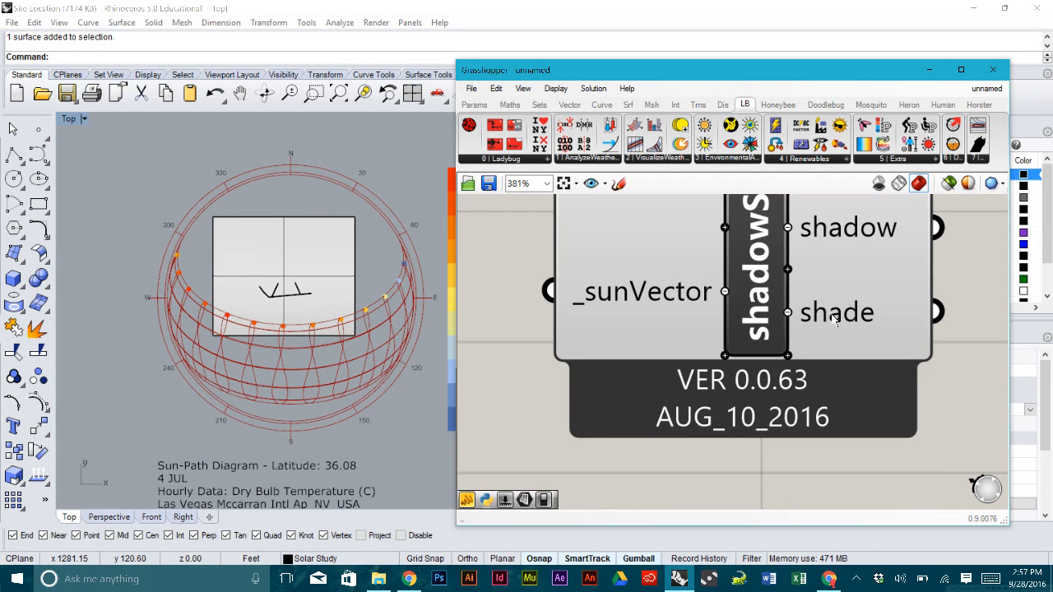
{"action": "scroll", "coordinate": [827, 315], "scroll_direction": "up", "scroll_amount": 3}
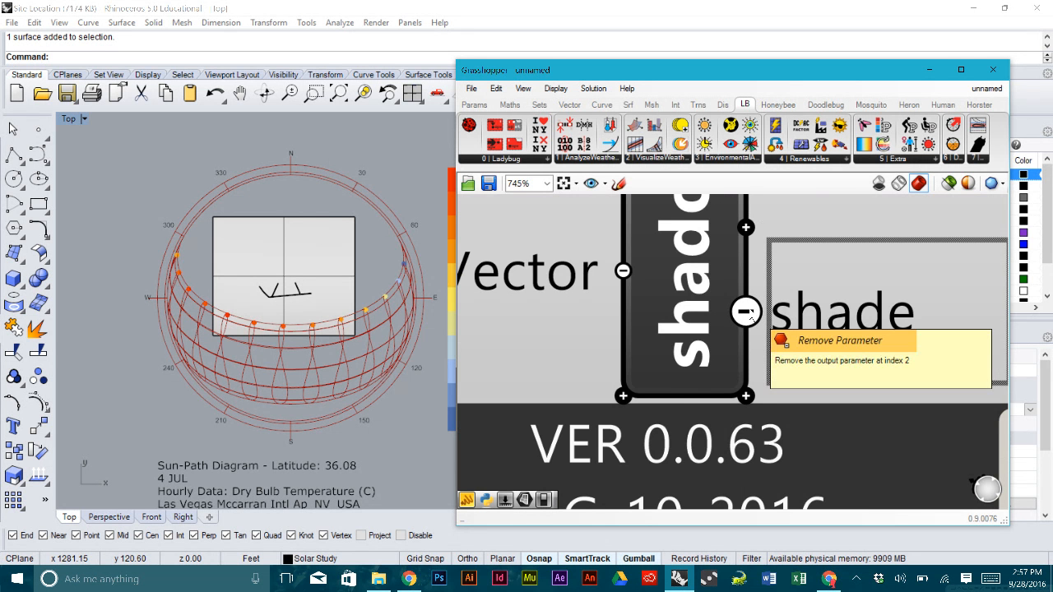
{"action": "scroll", "coordinate": [773, 311], "scroll_direction": "down", "scroll_amount": 4}
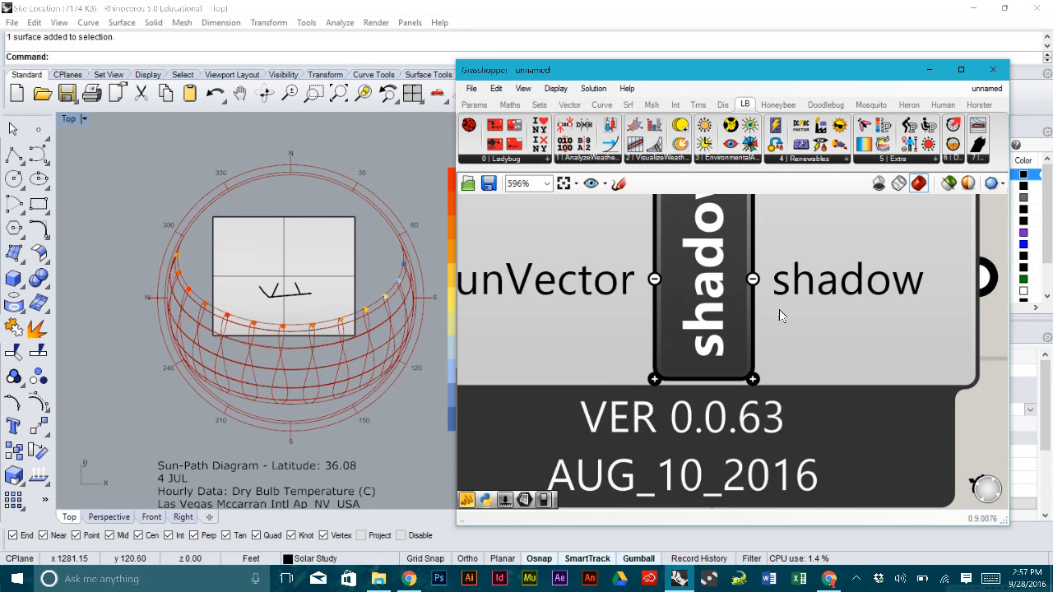
{"action": "scroll", "coordinate": [864, 288], "scroll_direction": "down", "scroll_amount": 3}
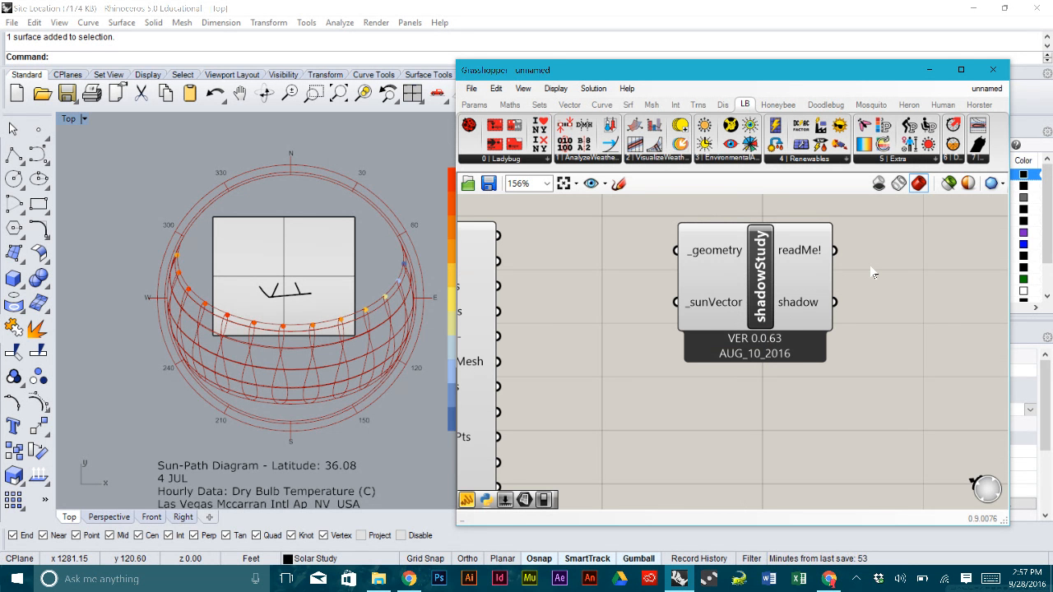
{"action": "right_click_drag", "start_coordinate": [589, 295], "coordinate": [693, 295]}
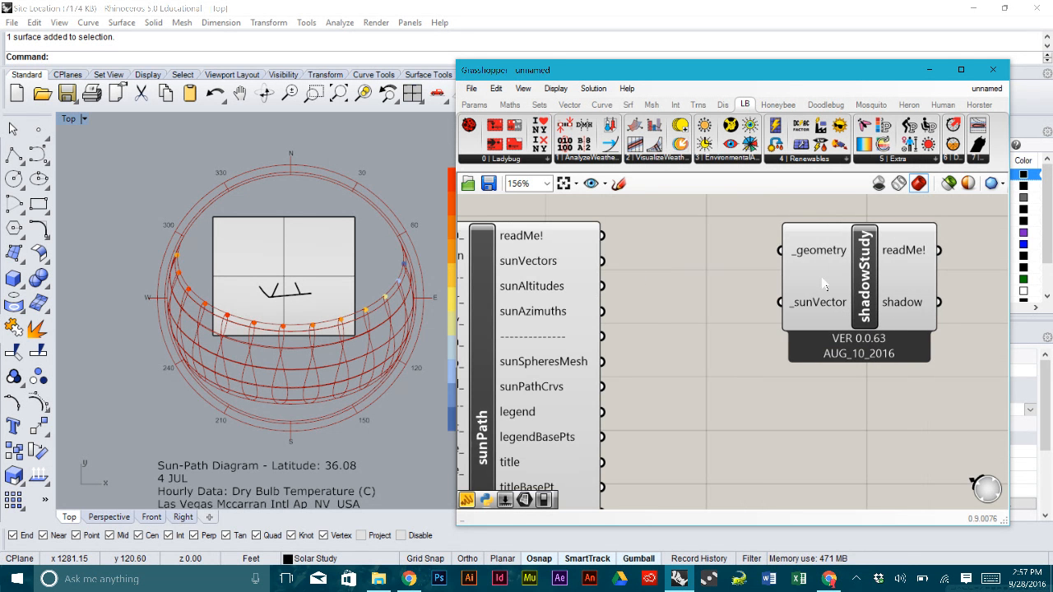
{"action": "left_click_drag", "start_coordinate": [859, 280], "coordinate": [844, 295]}
{"action": "left_click", "coordinate": [675, 272]}
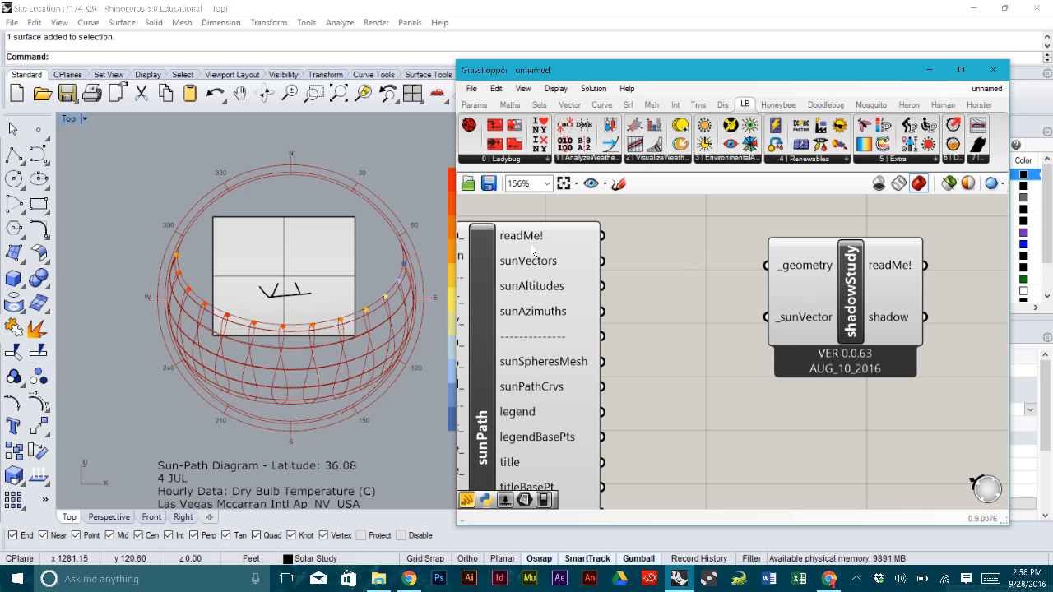
{"action": "right_click_drag", "start_coordinate": [339, 298], "coordinate": [348, 279]}
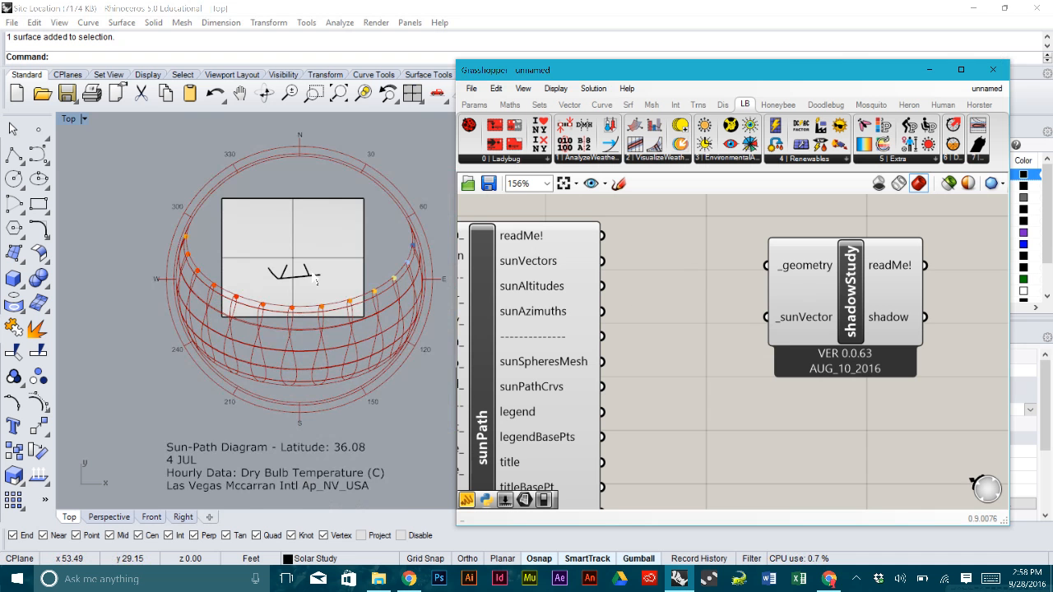
{"action": "scroll", "coordinate": [313, 278], "scroll_direction": "up", "scroll_amount": 5}
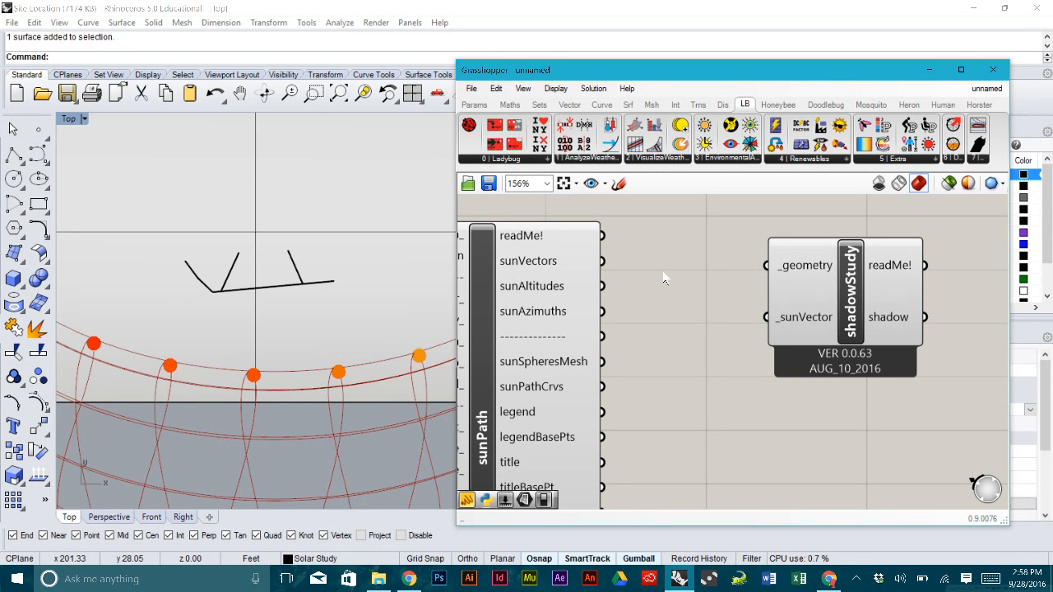
- Save the definition as 'Ladybug WS_class' in Climate Workshop, then save the Site Location.3dm model
{"action": "key", "text": "ctrl+s"}
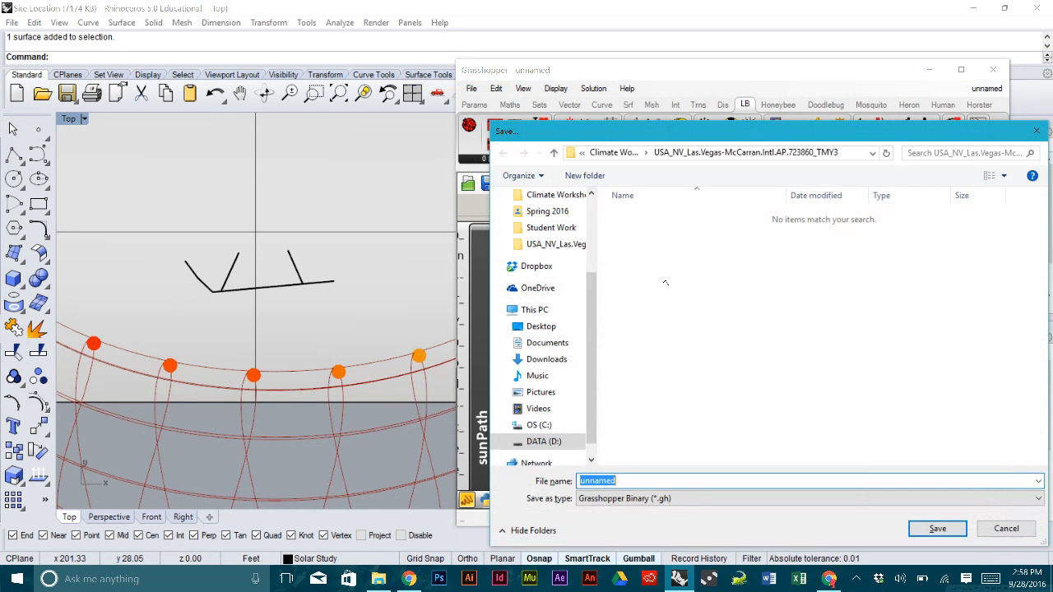
{"action": "left_click", "coordinate": [616, 152]}
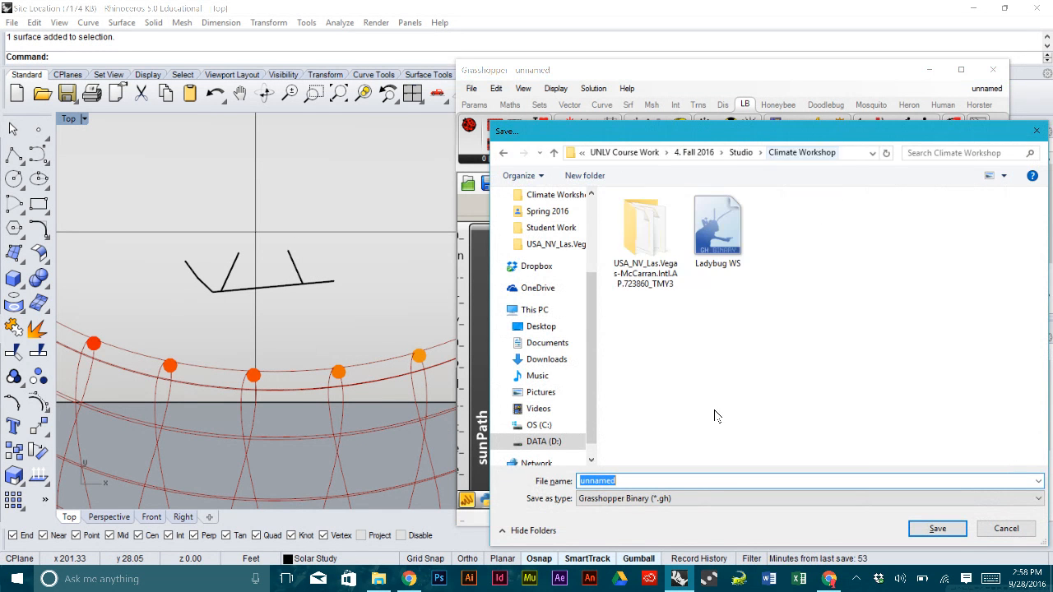
{"action": "left_click", "coordinate": [717, 230]}
{"action": "left_click", "coordinate": [701, 481]}
{"action": "left_click", "coordinate": [700, 481]}
{"action": "type", "text": "_class"}
{"action": "key", "text": "Return"}
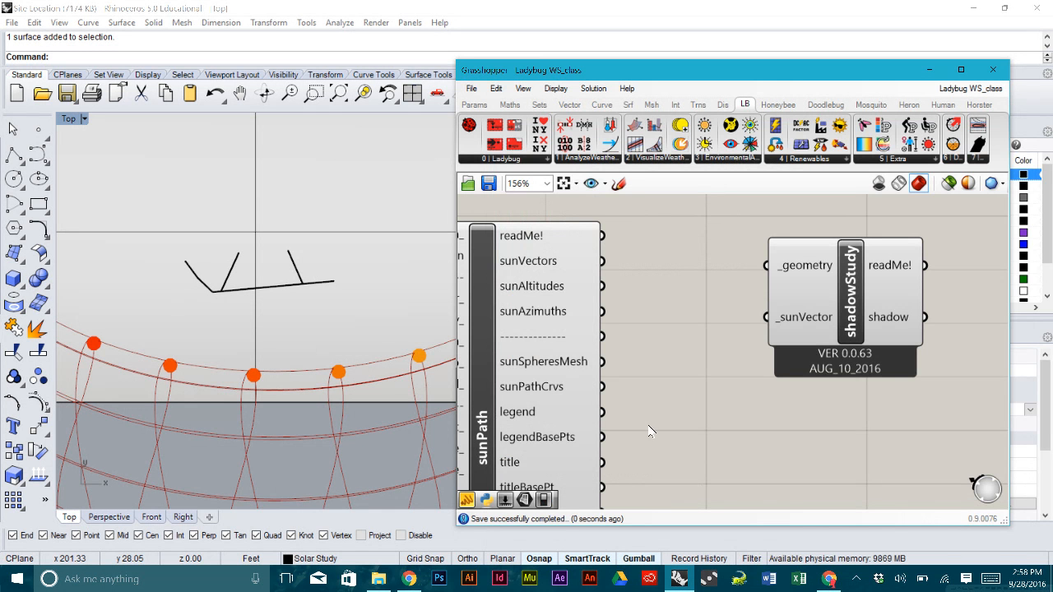
{"action": "left_click", "coordinate": [67, 93]}
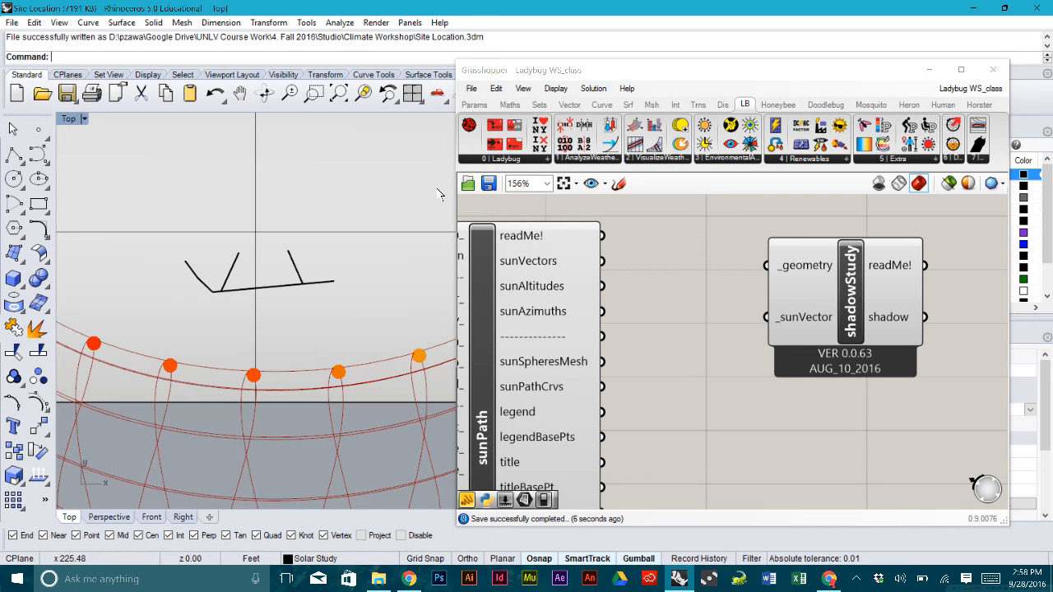
- Select the site ground surface and the building outline polysurface in Top view, then show Grasshopper's Params components
{"action": "left_click", "coordinate": [384, 246]}
{"action": "scroll", "coordinate": [292, 254], "scroll_direction": "down", "scroll_amount": 5}
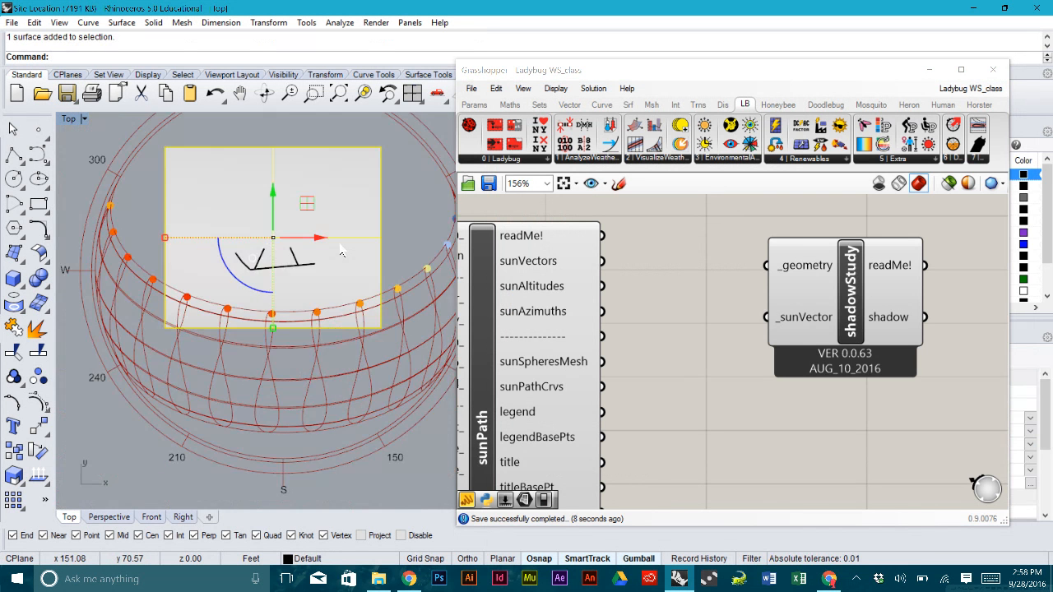
{"action": "scroll", "coordinate": [286, 259], "scroll_direction": "up", "scroll_amount": 5}
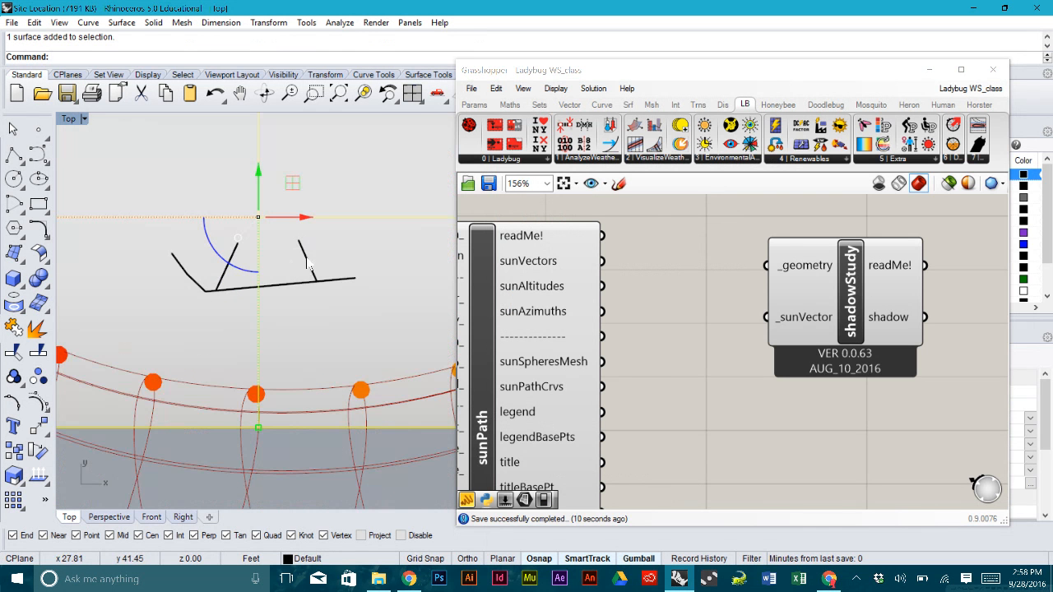
{"action": "left_click", "coordinate": [306, 263]}
{"action": "scroll", "coordinate": [284, 266], "scroll_direction": "up", "scroll_amount": 3}
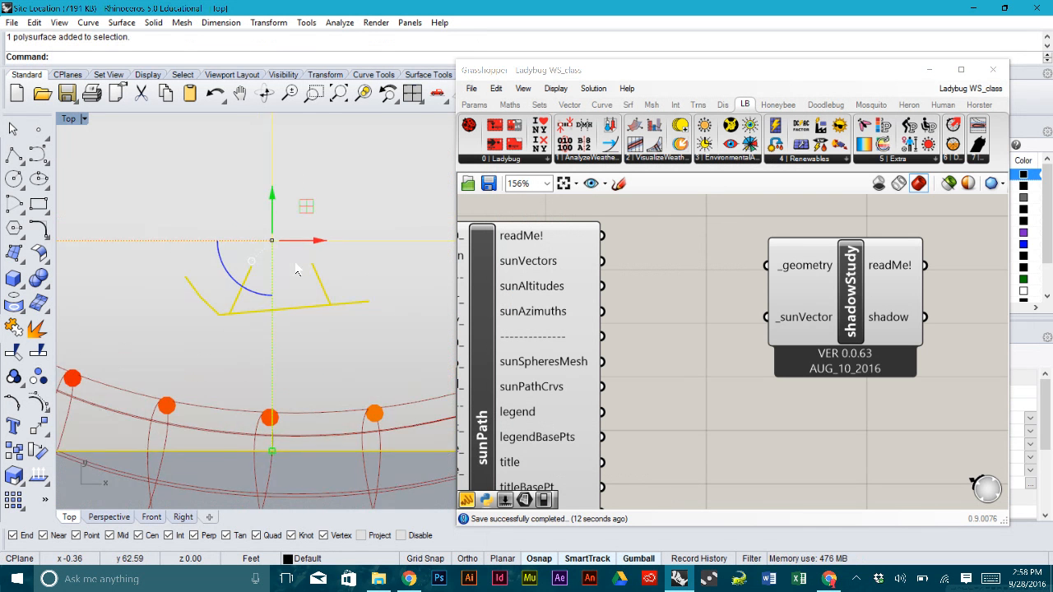
{"action": "scroll", "coordinate": [284, 265], "scroll_direction": "down", "scroll_amount": 2}
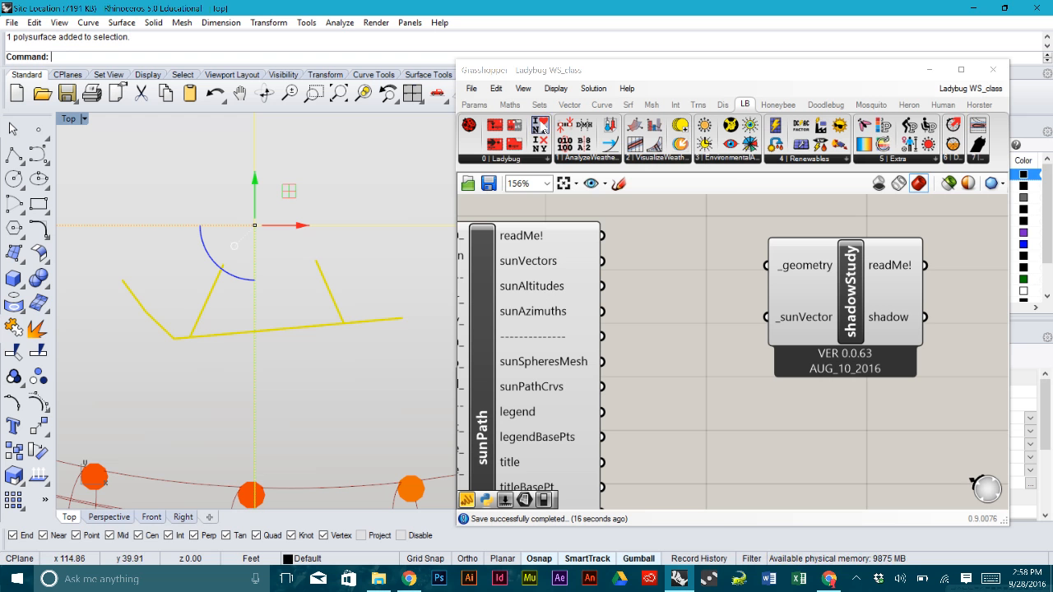
{"action": "left_click", "coordinate": [481, 107]}
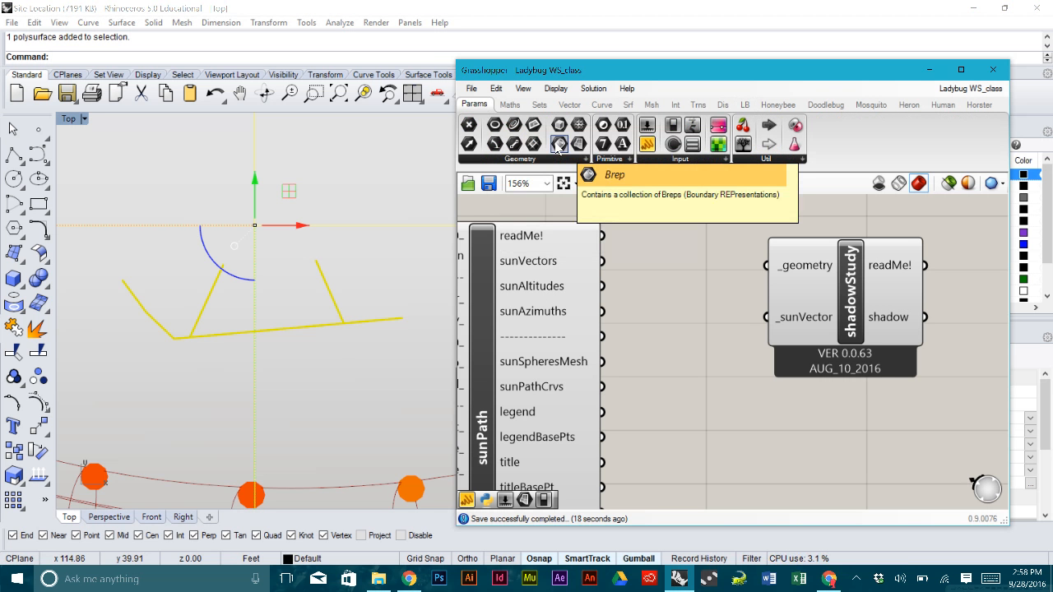
- Add a Brep parameter referencing multiple Breps from Rhino and turn its preview off
{"action": "left_click_drag", "start_coordinate": [558, 146], "coordinate": [682, 248]}
{"action": "right_click", "coordinate": [690, 248]}
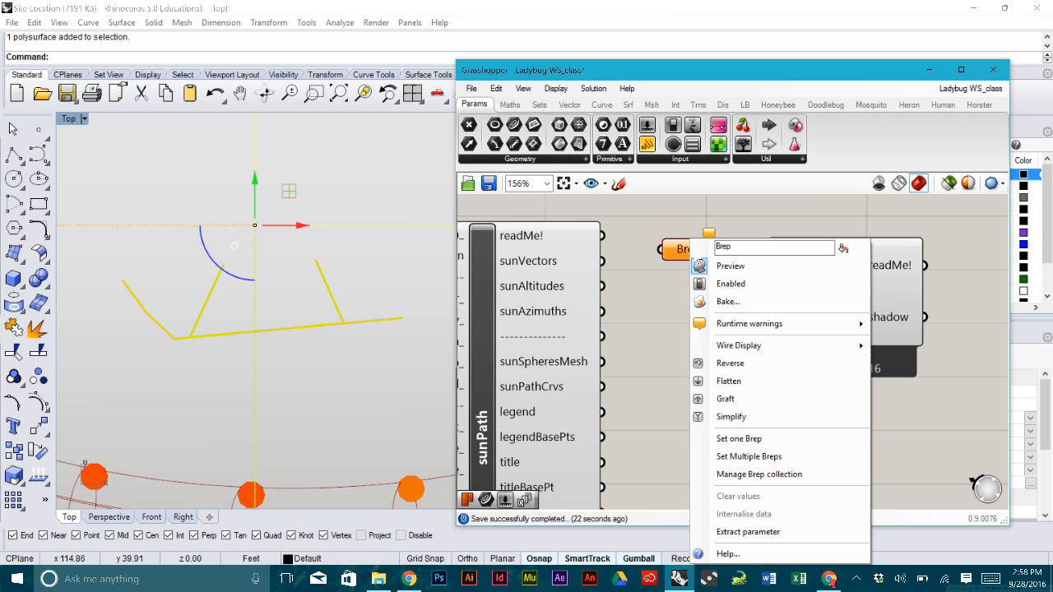
{"action": "left_click", "coordinate": [773, 457]}
{"action": "scroll", "coordinate": [288, 313], "scroll_direction": "down", "scroll_amount": 5}
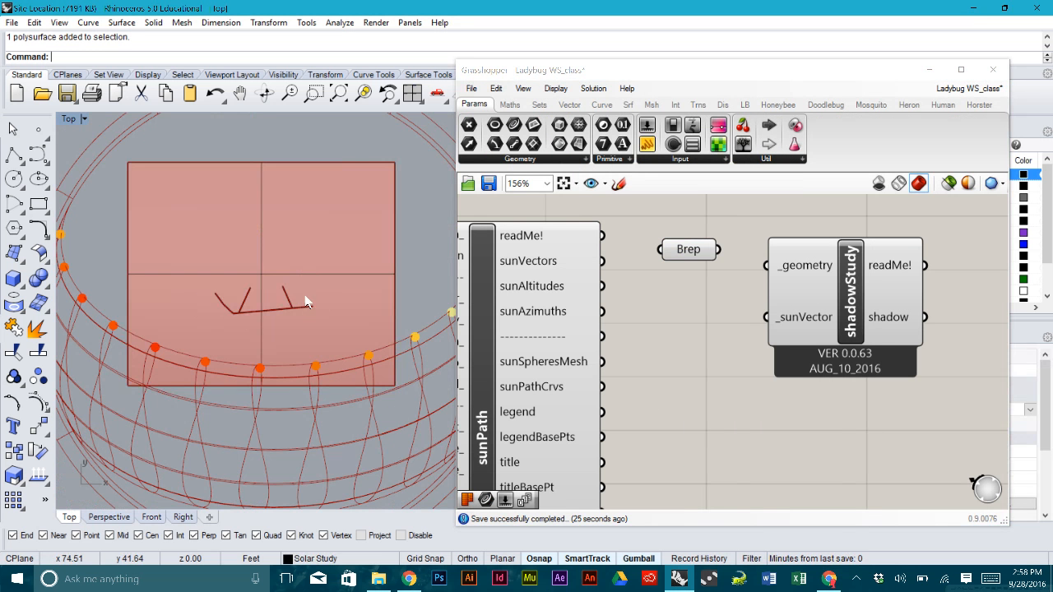
{"action": "left_click", "coordinate": [696, 255]}
{"action": "right_click", "coordinate": [696, 255]}
{"action": "left_click", "coordinate": [736, 283]}
{"action": "scroll", "coordinate": [263, 304], "scroll_direction": "up", "scroll_amount": 4}
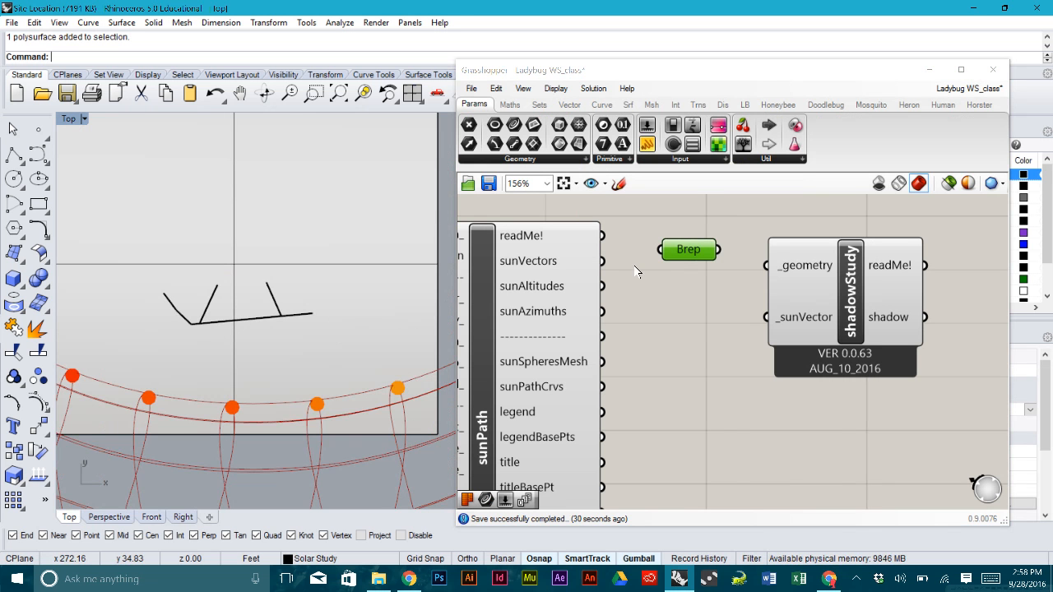
{"action": "right_click_drag", "start_coordinate": [319, 314], "coordinate": [318, 325]}
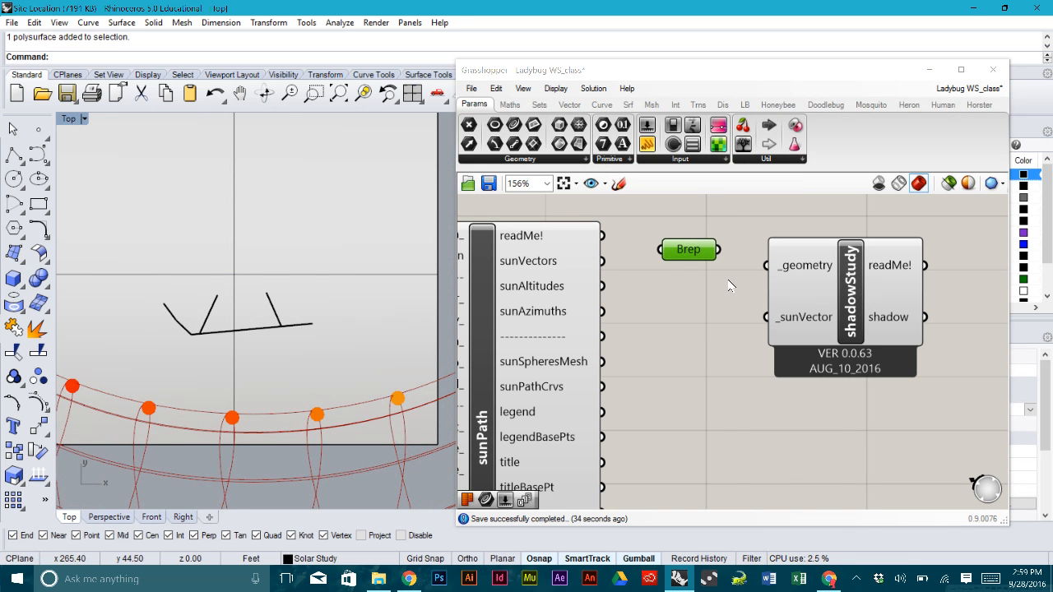
- Wire the Brep parameter into shadowStudy's _geometry input and tidy its position
{"action": "left_click_drag", "start_coordinate": [718, 249], "coordinate": [767, 265]}
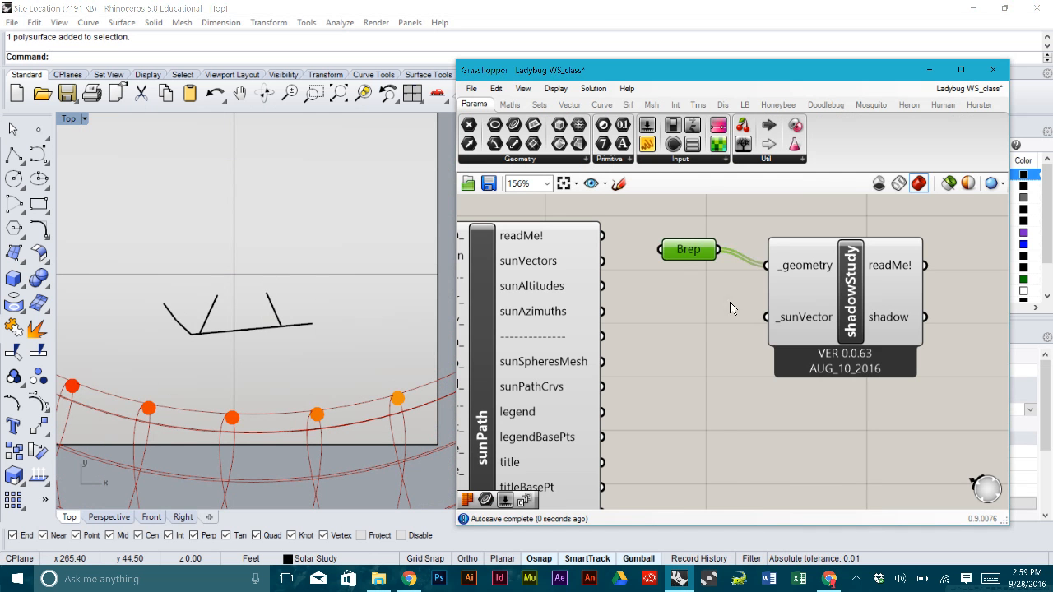
{"action": "left_click_drag", "start_coordinate": [690, 250], "coordinate": [692, 258]}
{"action": "left_click", "coordinate": [705, 337]}
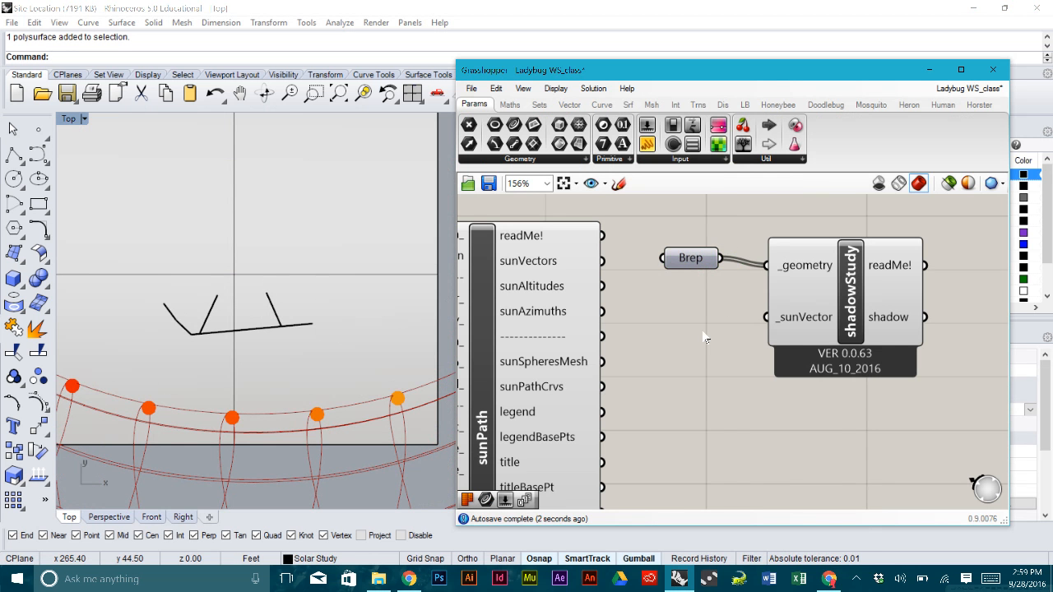
{"action": "scroll", "coordinate": [705, 337], "scroll_direction": "down", "scroll_amount": 3}
{"action": "left_click_drag", "start_coordinate": [811, 390], "coordinate": [691, 271]}
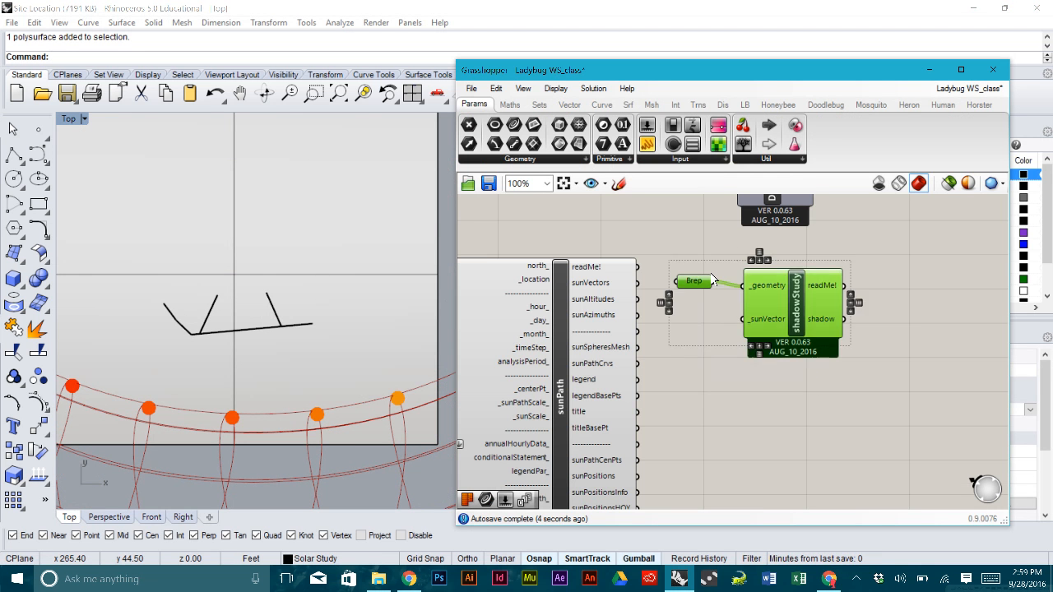
- Connect sunPath's sunVectors output to shadowStudy's _sunVector input
{"action": "scroll", "coordinate": [712, 278], "scroll_direction": "down", "scroll_amount": 3}
{"action": "right_click_drag", "start_coordinate": [725, 281], "coordinate": [726, 333]}
{"action": "scroll", "coordinate": [727, 333], "scroll_direction": "up", "scroll_amount": 3}
{"action": "left_click", "coordinate": [671, 390]}
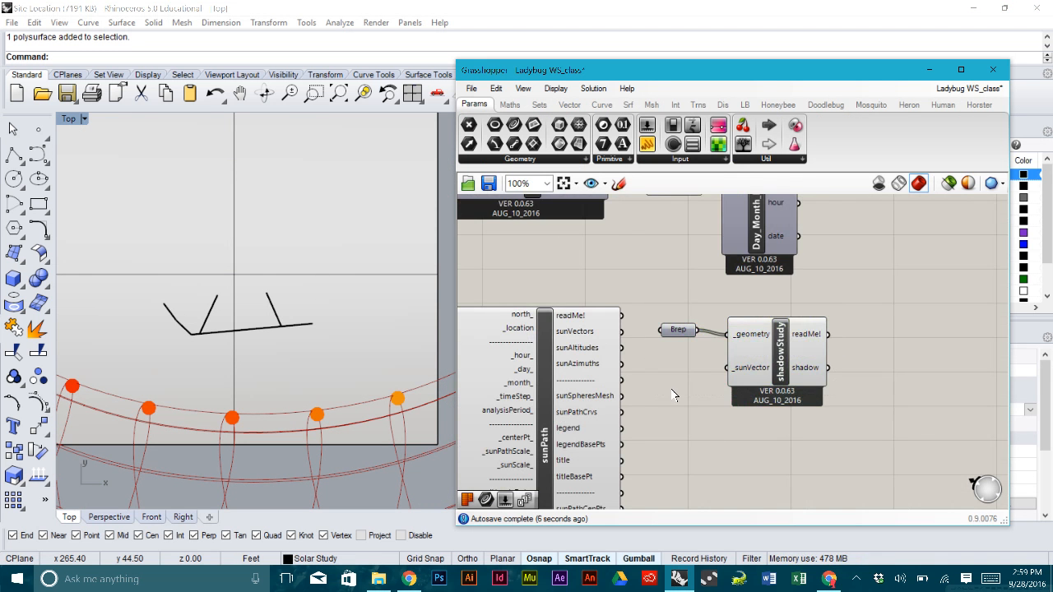
{"action": "scroll", "coordinate": [648, 346], "scroll_direction": "up", "scroll_amount": 2}
{"action": "left_click_drag", "start_coordinate": [607, 326], "coordinate": [769, 382]}
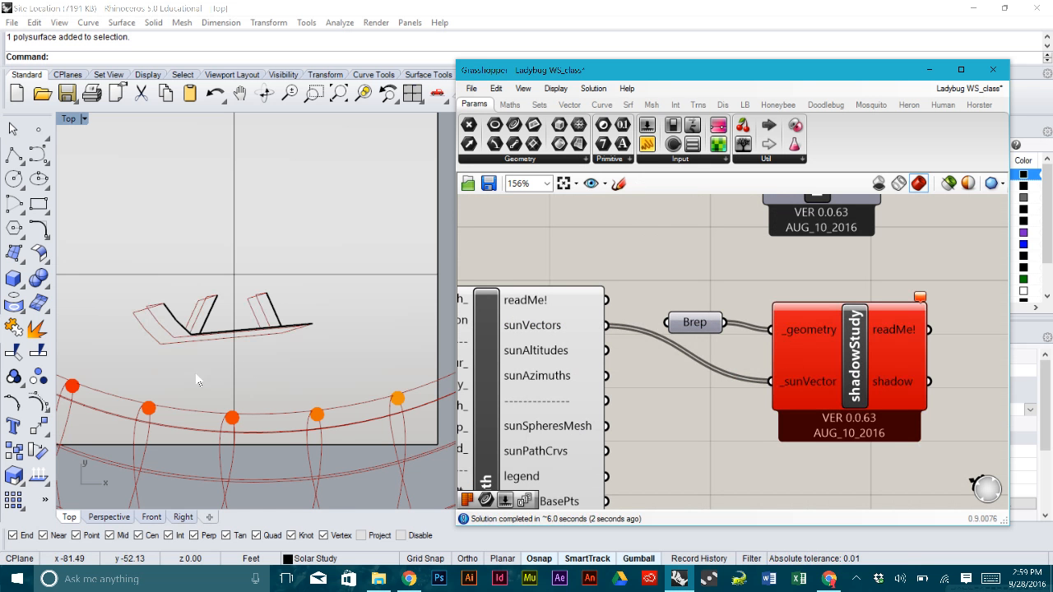
- Restore the four-viewport layout and maximize Perspective to inspect the shadow outlines on the model
{"action": "scroll", "coordinate": [200, 362], "scroll_direction": "down", "scroll_amount": 3}
{"action": "right_click_drag", "start_coordinate": [205, 364], "coordinate": [274, 338]}
{"action": "scroll", "coordinate": [283, 293], "scroll_direction": "up", "scroll_amount": 5}
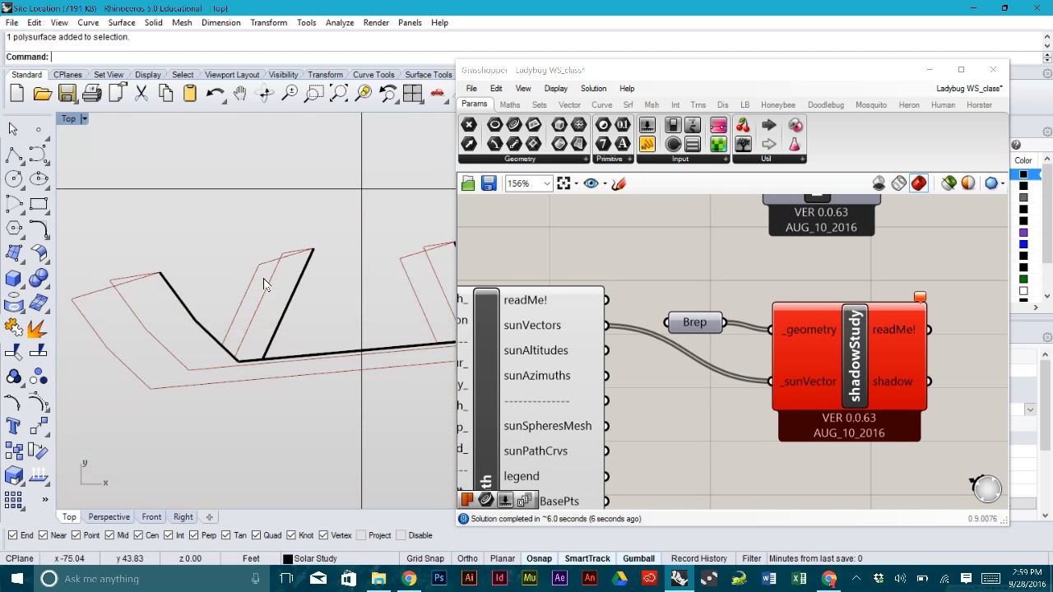
{"action": "scroll", "coordinate": [262, 280], "scroll_direction": "down", "scroll_amount": 2}
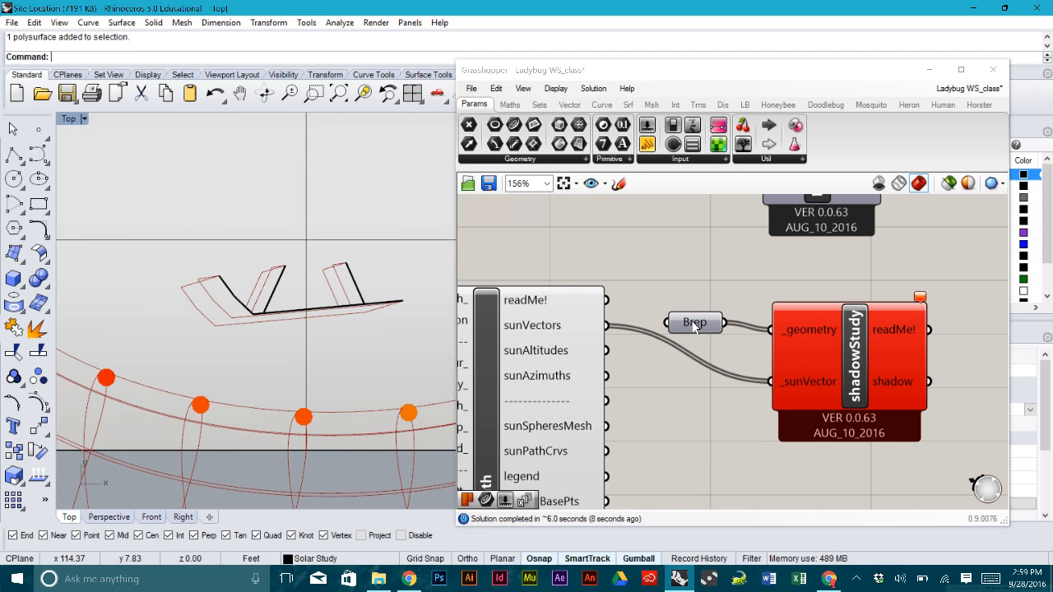
{"action": "mouse_move", "coordinate": [693, 329]}
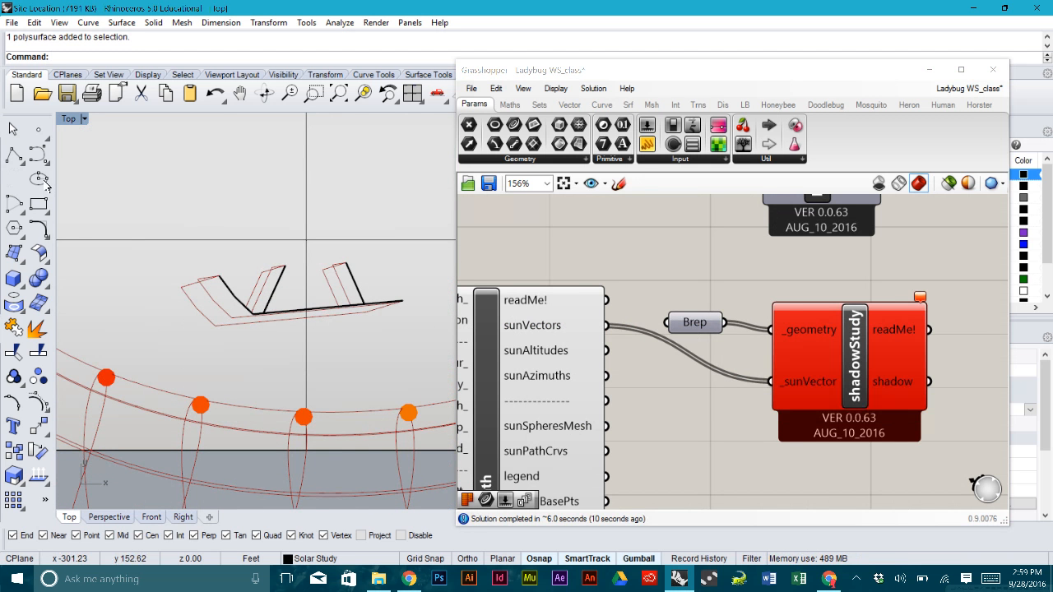
{"action": "double_click", "coordinate": [66, 120]}
{"action": "right_click_drag", "start_coordinate": [394, 297], "coordinate": [354, 276]}
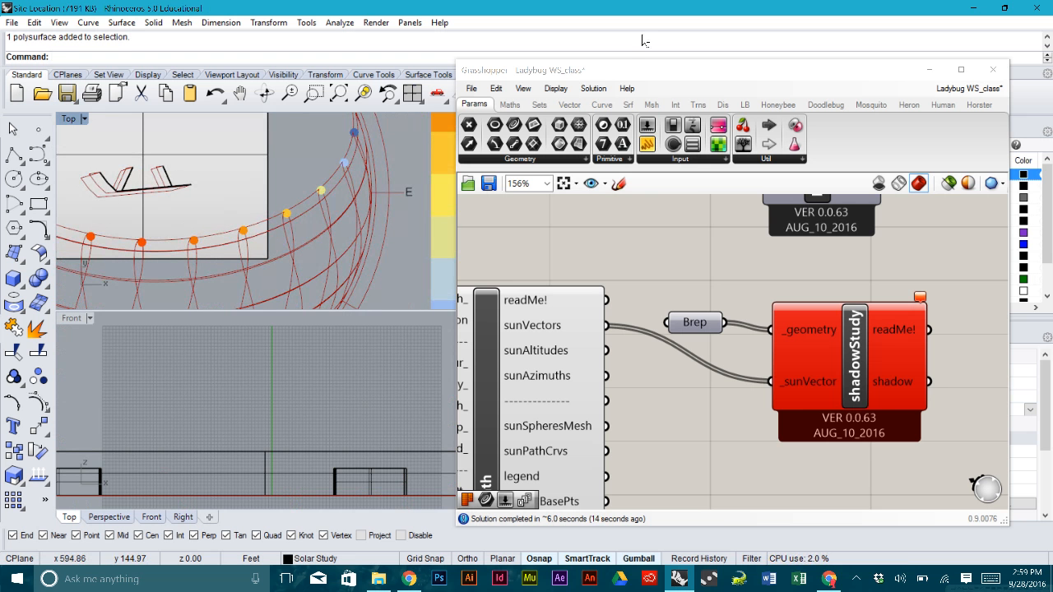
{"action": "left_click_drag", "start_coordinate": [632, 68], "coordinate": [686, 248]}
{"action": "double_click", "coordinate": [491, 120]}
{"action": "scroll", "coordinate": [264, 219], "scroll_direction": "up", "scroll_amount": 3}
{"action": "scroll", "coordinate": [311, 171], "scroll_direction": "up", "scroll_amount": 6}
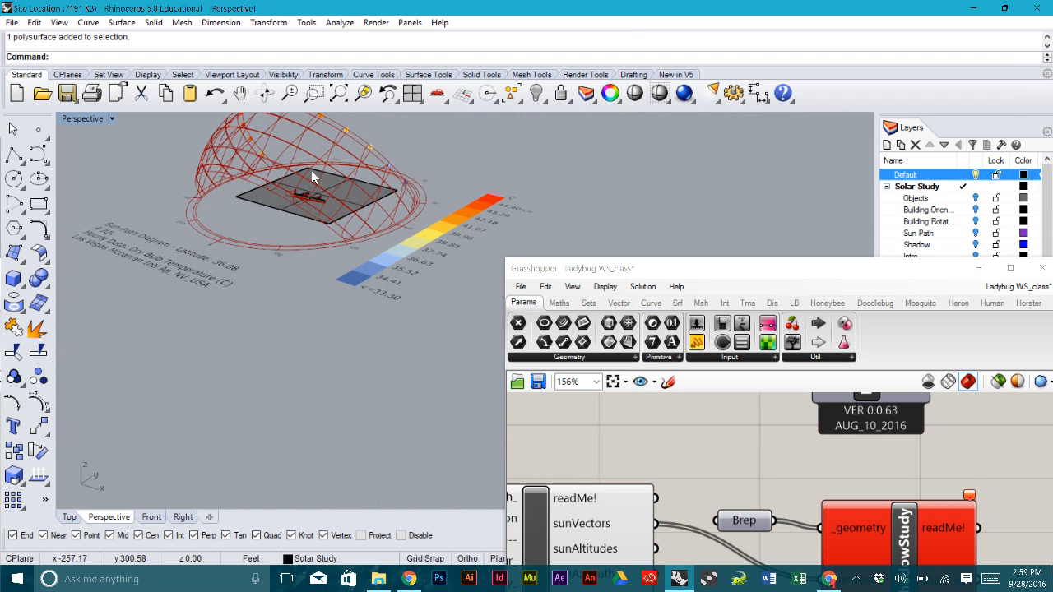
{"action": "right_click_drag", "start_coordinate": [311, 171], "coordinate": [233, 220], "text": "shift"}
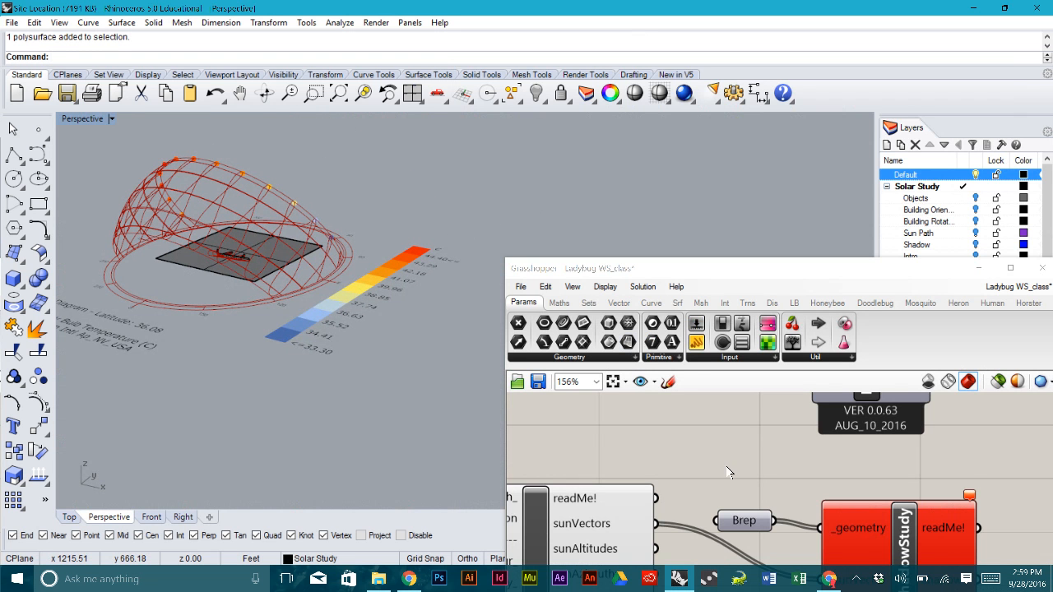
- Reposition the Grasshopper window and shadowStudy, select the ground surface, and unplug Brep from shadowStudy
{"action": "right_click_drag", "start_coordinate": [728, 457], "coordinate": [707, 409]}
{"action": "left_click_drag", "start_coordinate": [712, 269], "coordinate": [658, 160]}
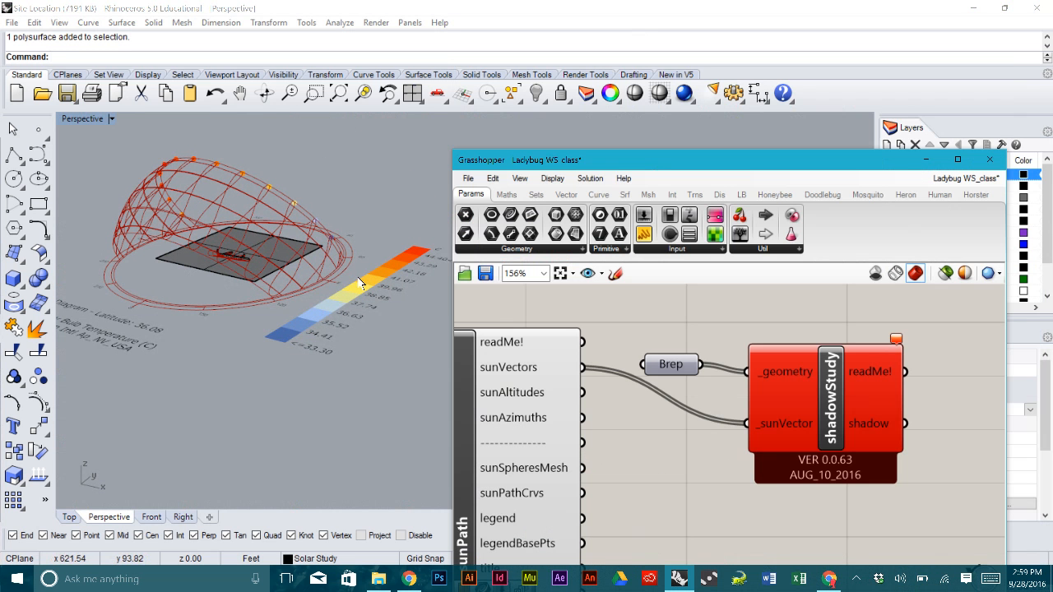
{"action": "left_click", "coordinate": [676, 358]}
{"action": "left_click_drag", "start_coordinate": [832, 400], "coordinate": [839, 360]}
{"action": "left_click", "coordinate": [721, 378]}
{"action": "scroll", "coordinate": [515, 333], "scroll_direction": "down", "scroll_amount": 1}
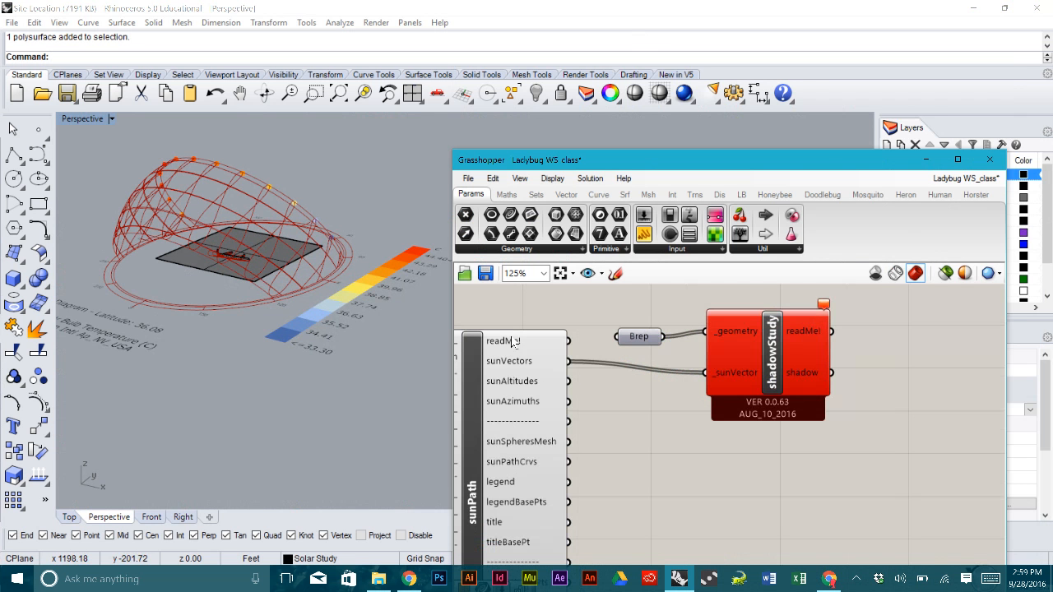
{"action": "left_click", "coordinate": [242, 259]}
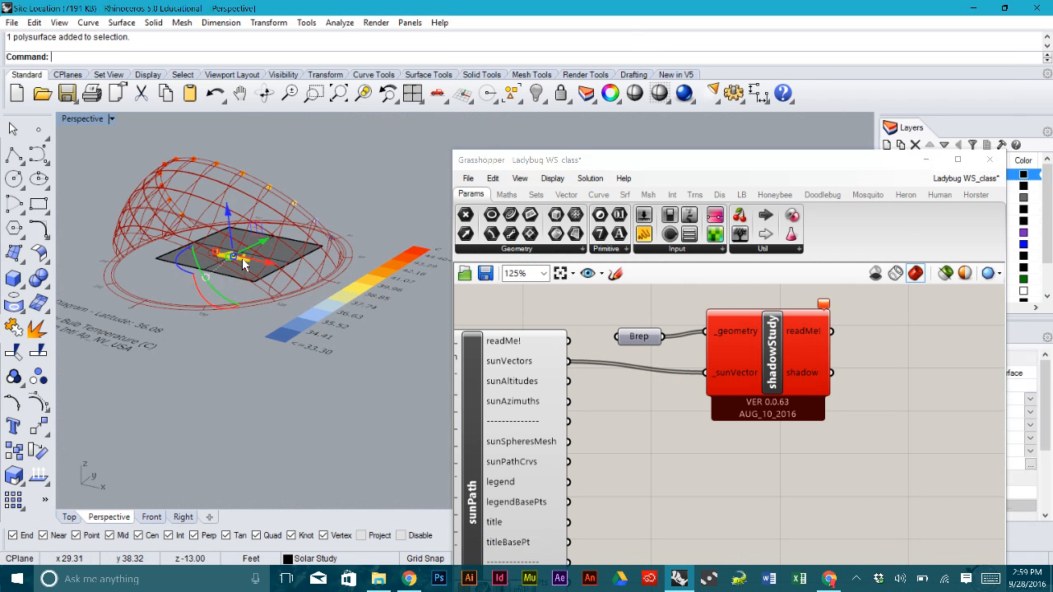
{"action": "left_click_drag", "start_coordinate": [664, 337], "coordinate": [638, 317], "text": "ctrl"}
- Re-reference the Brep parameter to the single ground surface picked in the model
{"action": "right_click", "coordinate": [639, 319]}
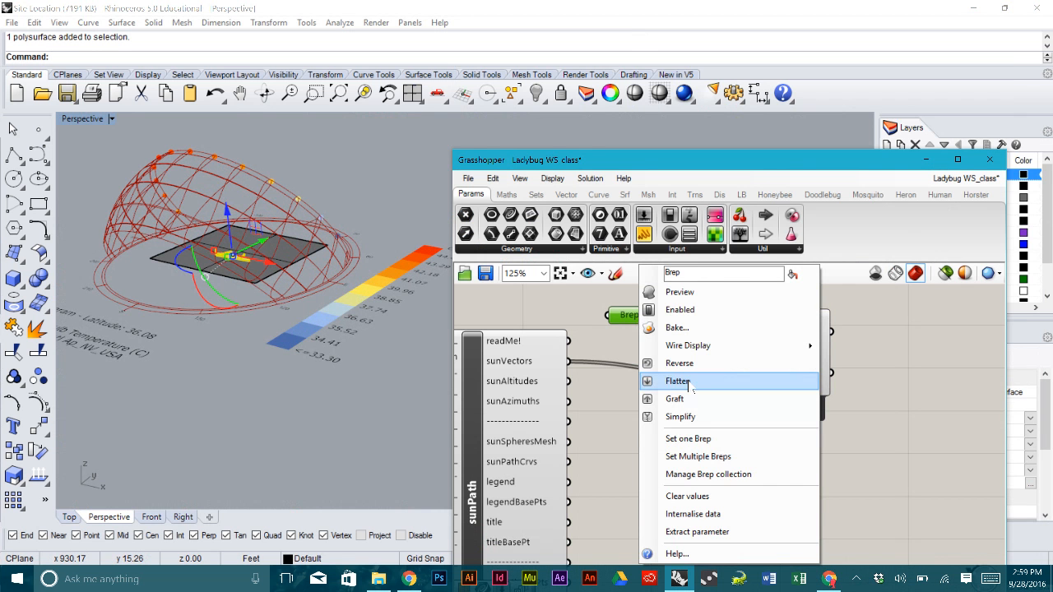
{"action": "left_click", "coordinate": [699, 441]}
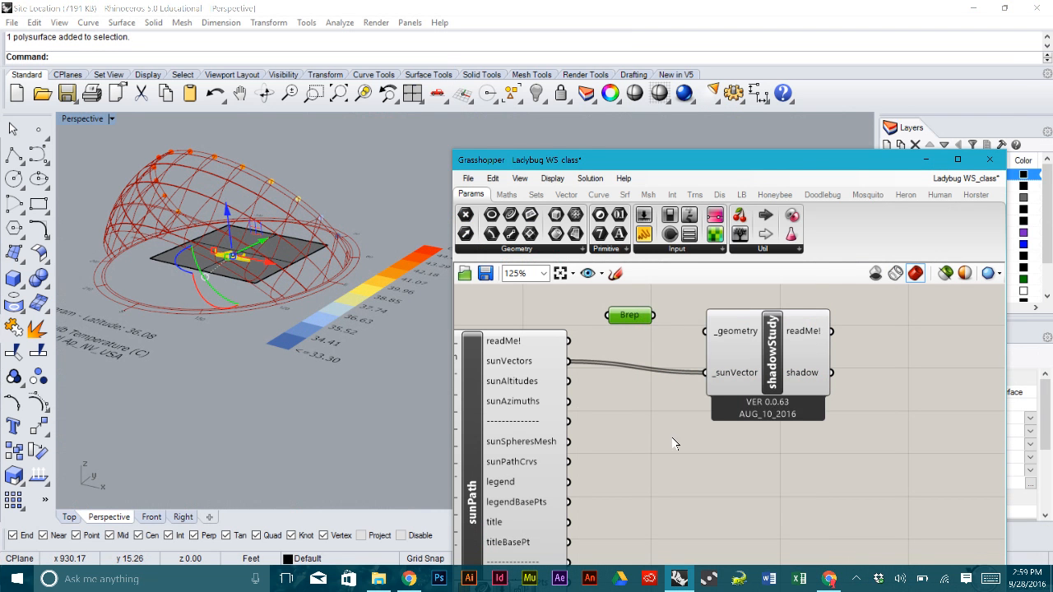
{"action": "left_click", "coordinate": [284, 240]}
- Add a Srf parameter referencing one surface from Rhino and turn its preview off
{"action": "left_click_drag", "start_coordinate": [578, 233], "coordinate": [624, 337]}
{"action": "right_click", "coordinate": [624, 338]}
{"action": "left_click", "coordinate": [693, 439]}
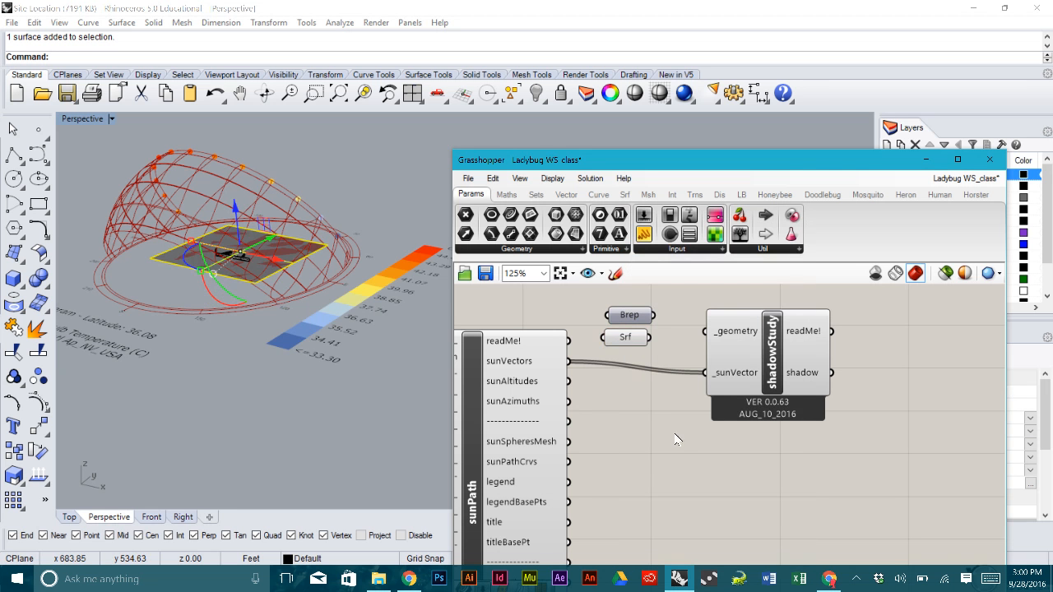
{"action": "left_click", "coordinate": [629, 343]}
{"action": "right_click", "coordinate": [628, 343]}
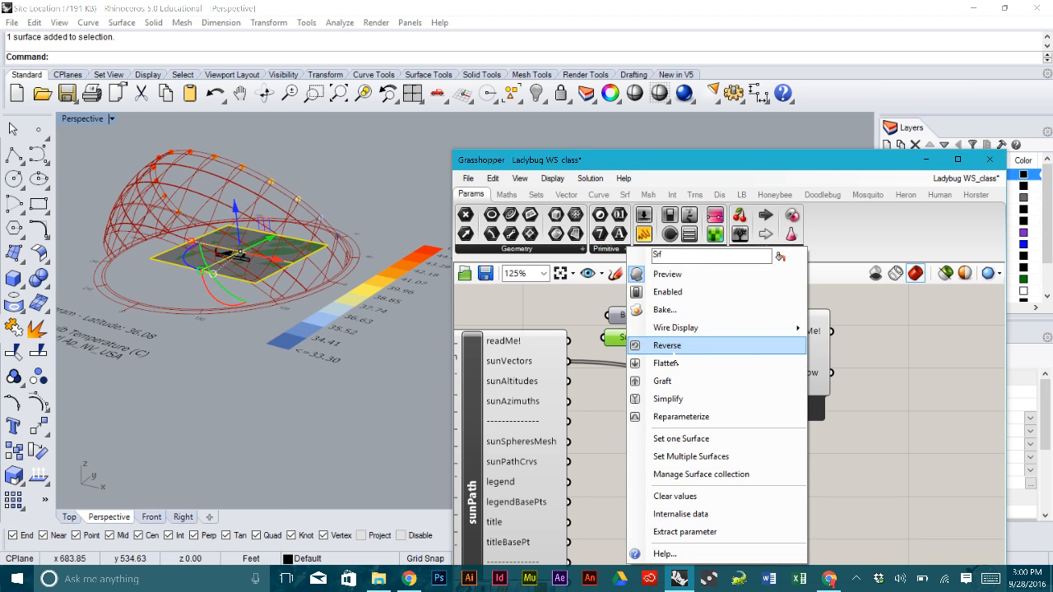
{"action": "left_click", "coordinate": [672, 275]}
{"action": "left_click", "coordinate": [679, 339]}
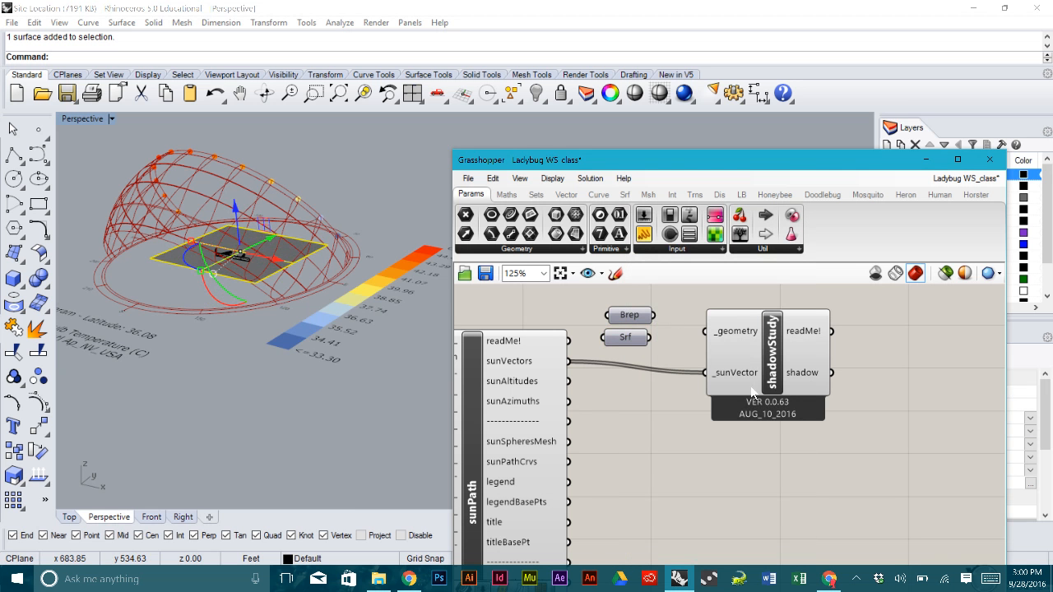
{"action": "mouse_move", "coordinate": [744, 382]}
- Wire both the Brep and the ground Srf into shadowStudy's _geometry input
{"action": "left_click_drag", "start_coordinate": [650, 315], "coordinate": [703, 331]}
{"action": "left_click", "coordinate": [354, 173]}
{"action": "right_click_drag", "start_coordinate": [334, 209], "coordinate": [323, 254]}
{"action": "scroll", "coordinate": [221, 206], "scroll_direction": "up", "scroll_amount": 8}
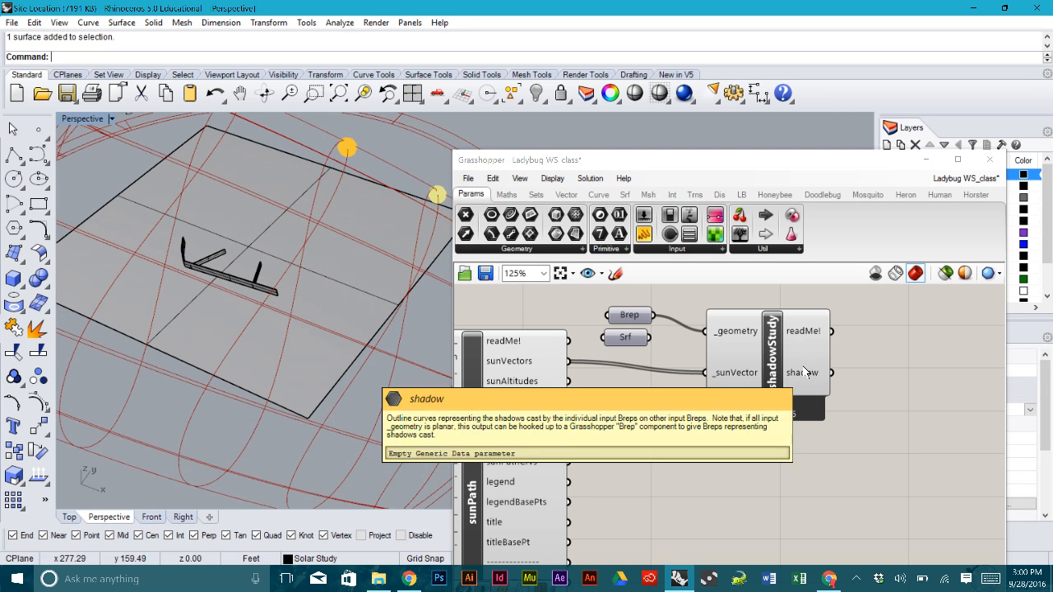
{"action": "left_click_drag", "start_coordinate": [649, 337], "coordinate": [705, 331]}
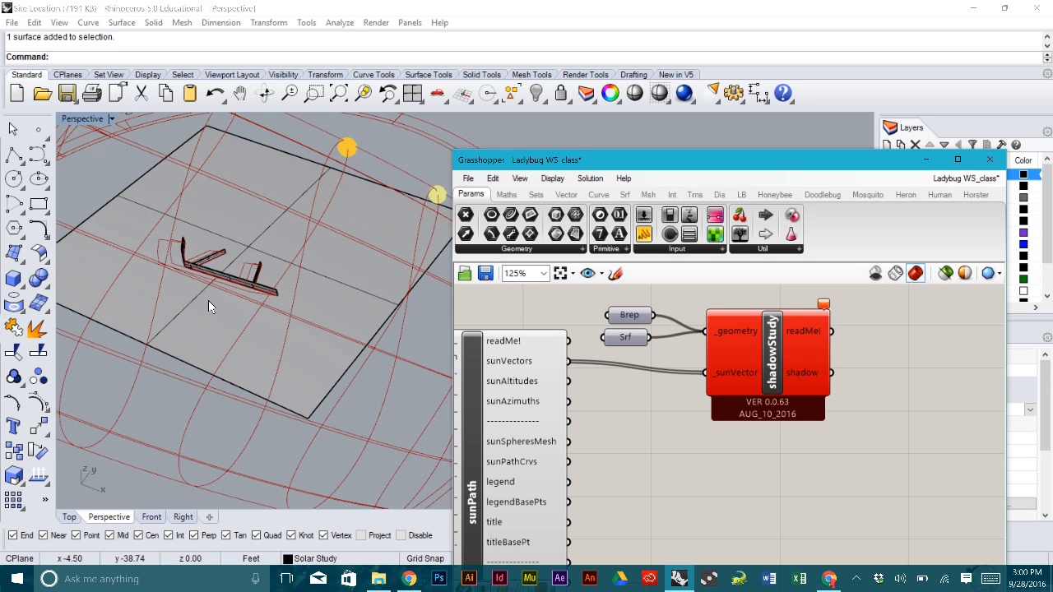
- Orbit and zoom the Perspective view to inspect the shadows around the building
{"action": "right_click_drag", "start_coordinate": [208, 300], "coordinate": [309, 364]}
{"action": "scroll", "coordinate": [175, 288], "scroll_direction": "up", "scroll_amount": 12}
{"action": "left_click", "coordinate": [288, 336]}
{"action": "scroll", "coordinate": [284, 315], "scroll_direction": "down", "scroll_amount": 6}
{"action": "scroll", "coordinate": [223, 293], "scroll_direction": "down", "scroll_amount": 9}
{"action": "left_click", "coordinate": [317, 355]}
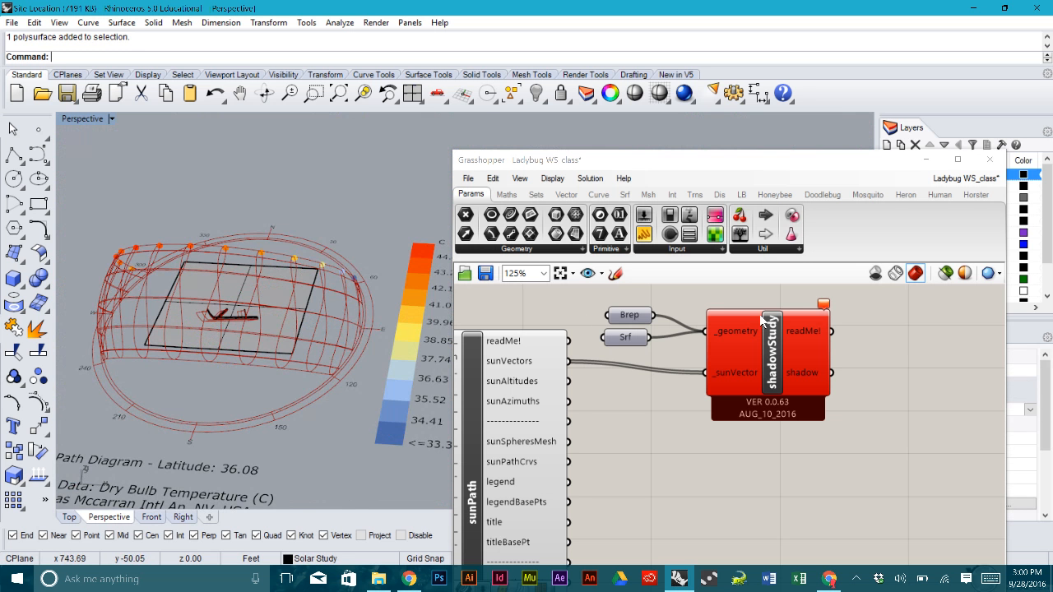
{"action": "right_click_drag", "start_coordinate": [353, 279], "coordinate": [244, 330]}
{"action": "scroll", "coordinate": [244, 331], "scroll_direction": "up", "scroll_amount": 10}
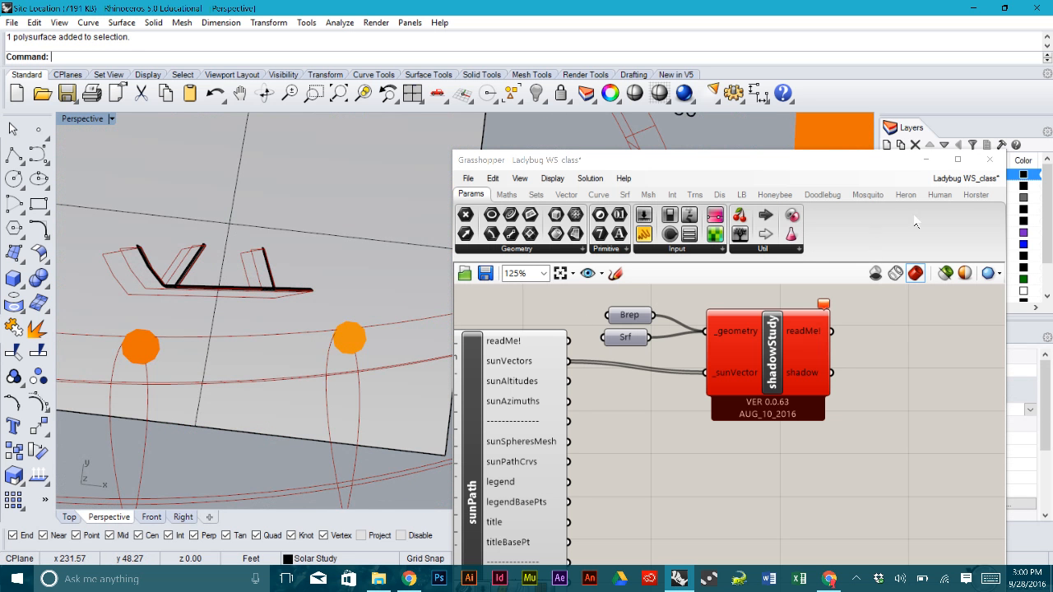
- Drag a second shadowStudy component from the LB tab and place it below the first
{"action": "left_click", "coordinate": [741, 194]}
{"action": "left_click_drag", "start_coordinate": [975, 239], "coordinate": [748, 480]}
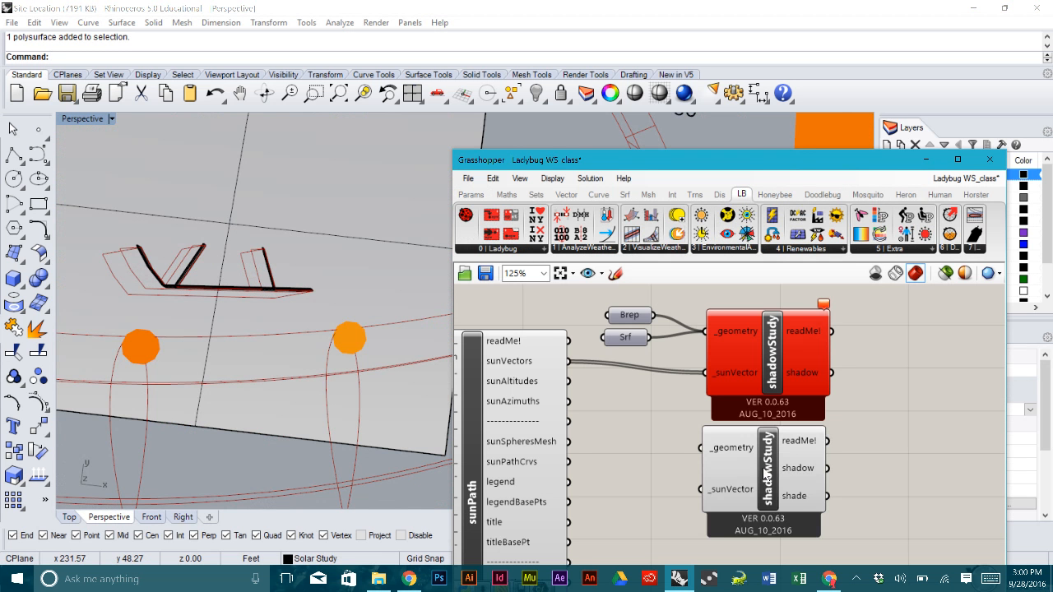
{"action": "right_click_drag", "start_coordinate": [651, 436], "coordinate": [638, 428]}
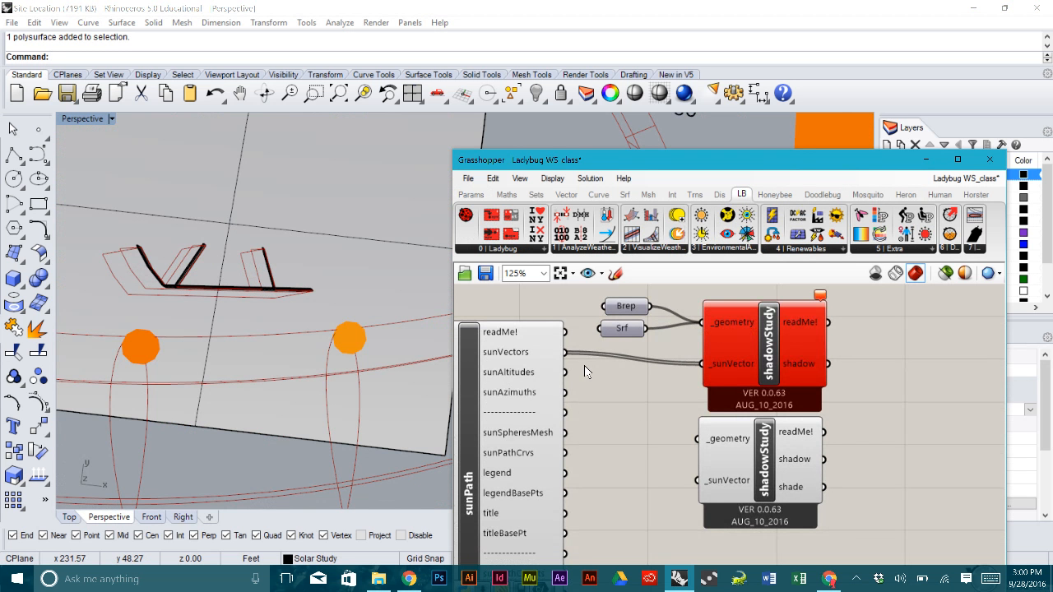
- Pan and zoom the canvas to review the definition around both shadowStudy components
{"action": "scroll", "coordinate": [564, 353], "scroll_direction": "down", "scroll_amount": 4}
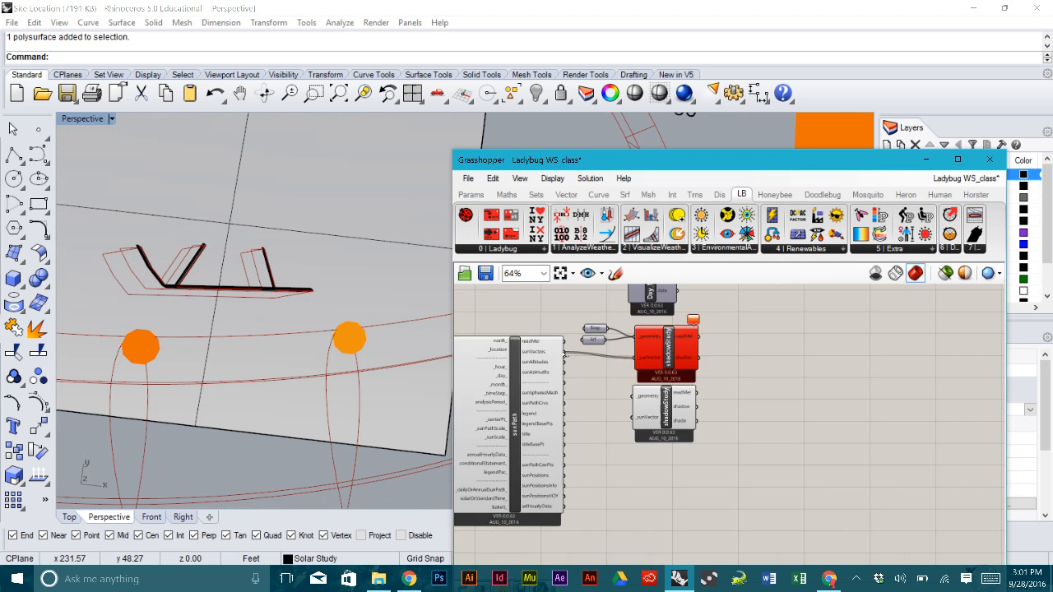
{"action": "right_click_drag", "start_coordinate": [570, 420], "coordinate": [749, 421]}
{"action": "scroll", "coordinate": [644, 404], "scroll_direction": "up", "scroll_amount": 1}
{"action": "right_click_drag", "start_coordinate": [644, 404], "coordinate": [656, 461]}
{"action": "scroll", "coordinate": [610, 394], "scroll_direction": "down", "scroll_amount": 2}
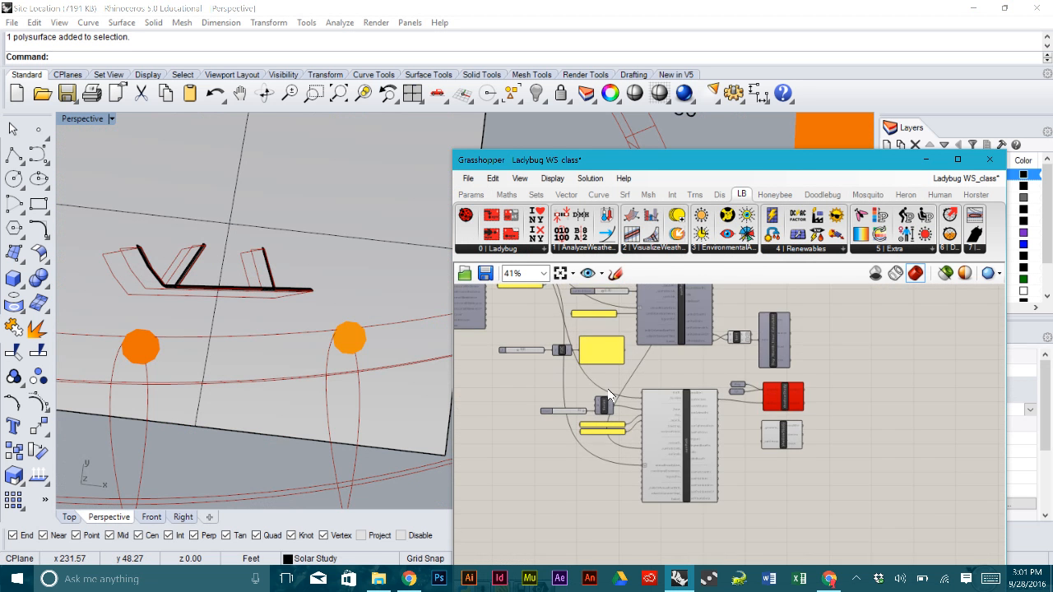
{"action": "right_click_drag", "start_coordinate": [610, 393], "coordinate": [620, 422]}
{"action": "right_click_drag", "start_coordinate": [581, 337], "coordinate": [609, 389]}
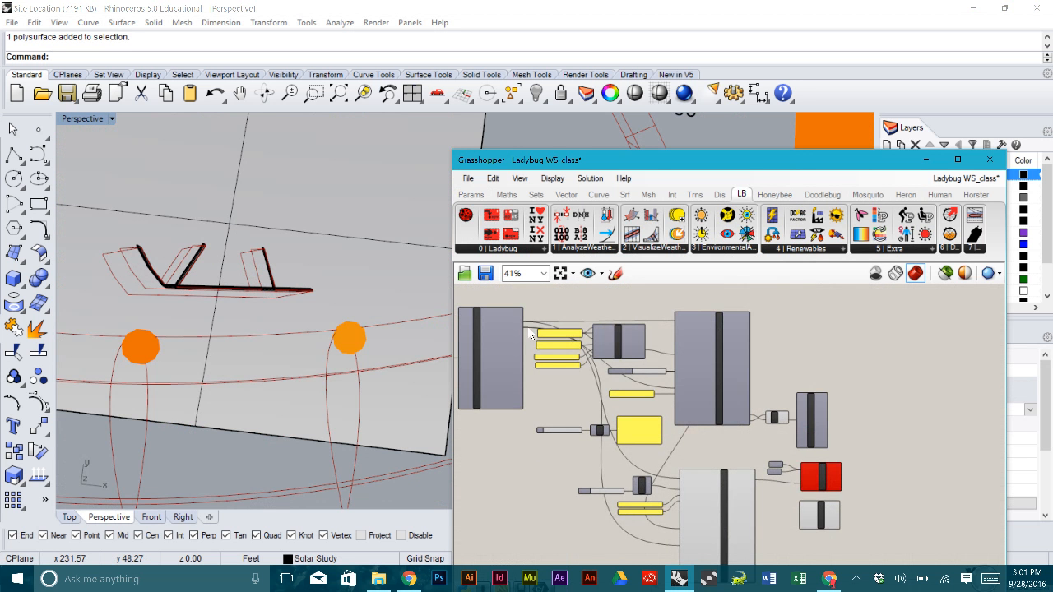
{"action": "scroll", "coordinate": [536, 341], "scroll_direction": "up", "scroll_amount": 5}
{"action": "scroll", "coordinate": [530, 333], "scroll_direction": "down", "scroll_amount": 2}
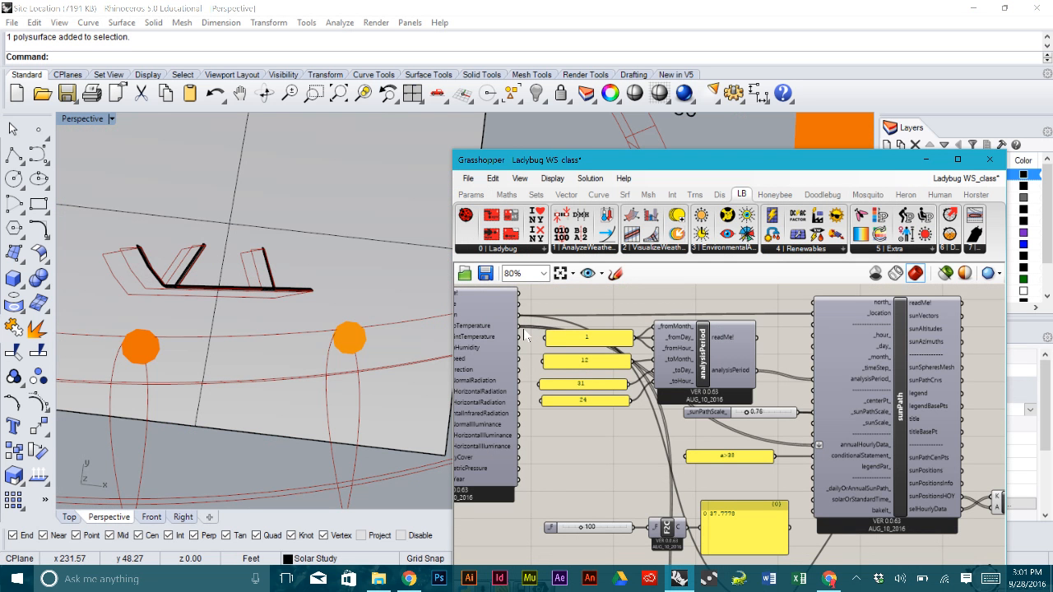
{"action": "left_click_drag", "start_coordinate": [519, 326], "coordinate": [825, 532]}
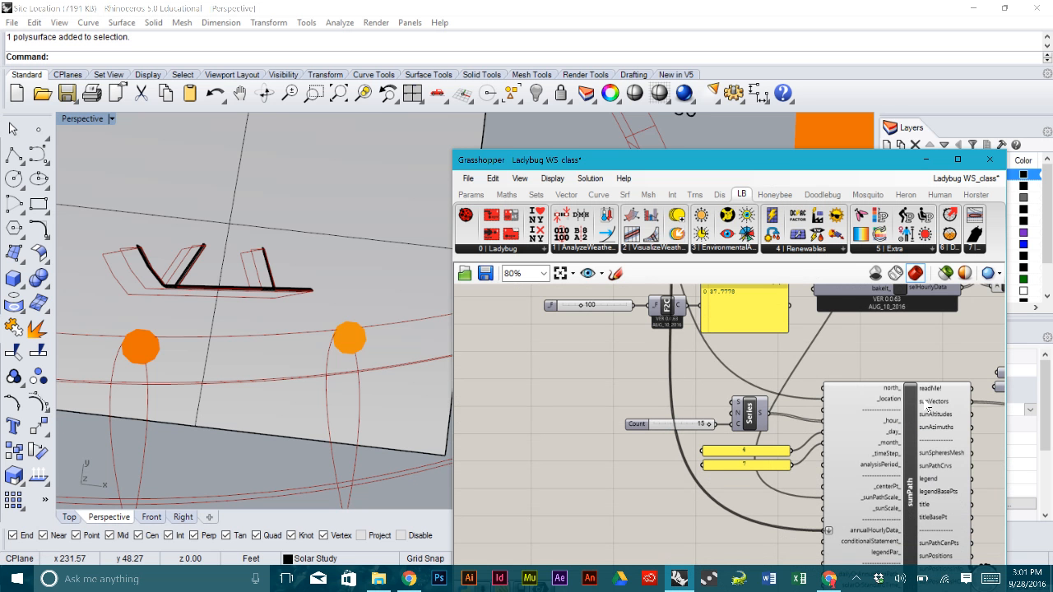
{"action": "right_click_drag", "start_coordinate": [927, 407], "coordinate": [702, 388]}
{"action": "scroll", "coordinate": [794, 398], "scroll_direction": "up", "scroll_amount": 3}
{"action": "right_click_drag", "start_coordinate": [796, 397], "coordinate": [768, 381]}
{"action": "scroll", "coordinate": [768, 381], "scroll_direction": "down", "scroll_amount": 1}
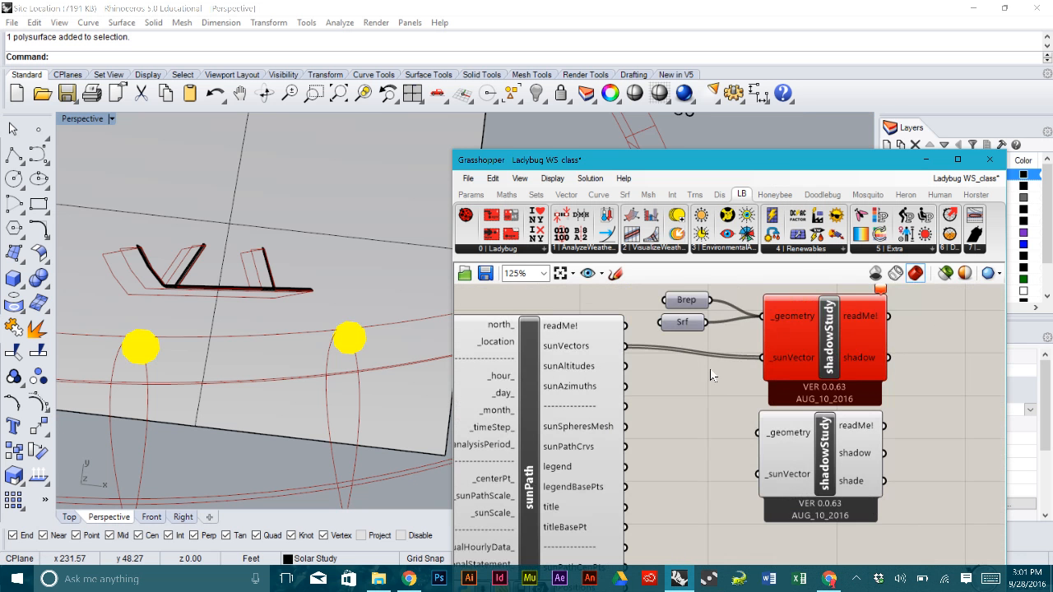
- Delete the original shadowStudy and move the new one up into its place
{"action": "left_click", "coordinate": [813, 354]}
{"action": "key", "text": "Delete"}
{"action": "left_click_drag", "start_coordinate": [827, 444], "coordinate": [818, 382]}
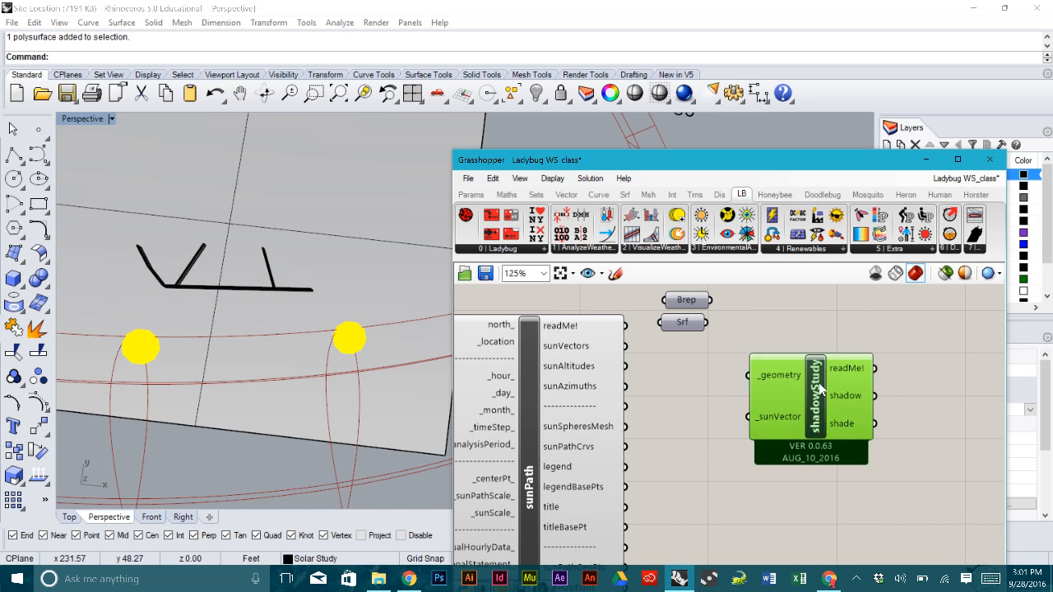
- Wire Brep and Srf into the new _geometry input and sunVectors into _sunVector
{"action": "right_click_drag", "start_coordinate": [268, 395], "coordinate": [288, 278]}
{"action": "scroll", "coordinate": [284, 337], "scroll_direction": "up", "scroll_amount": 3}
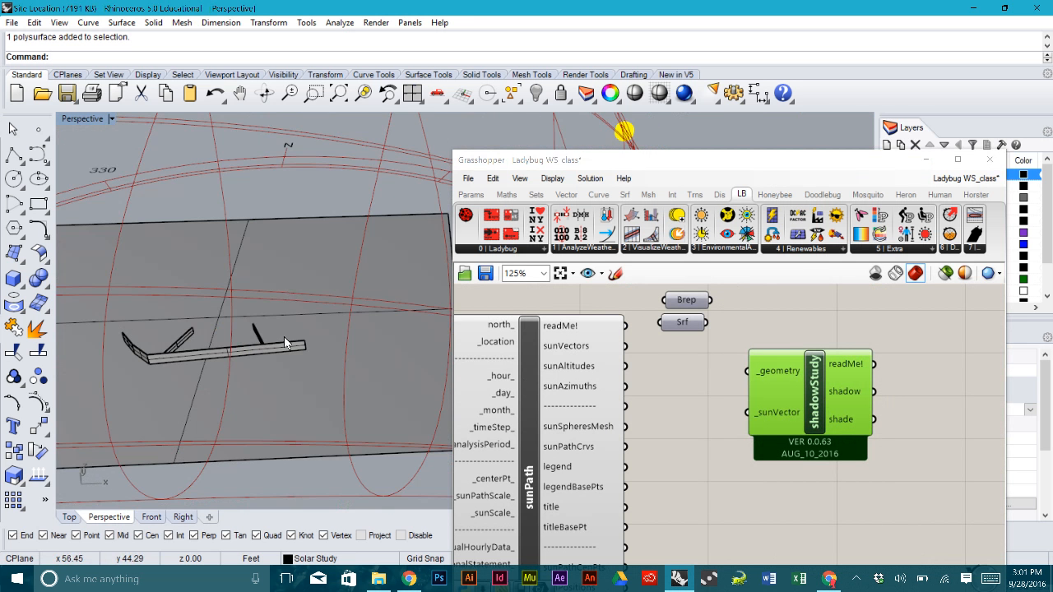
{"action": "left_click_drag", "start_coordinate": [710, 300], "coordinate": [748, 371]}
{"action": "left_click_drag", "start_coordinate": [707, 321], "coordinate": [748, 371]}
{"action": "left_click_drag", "start_coordinate": [626, 346], "coordinate": [748, 412]}
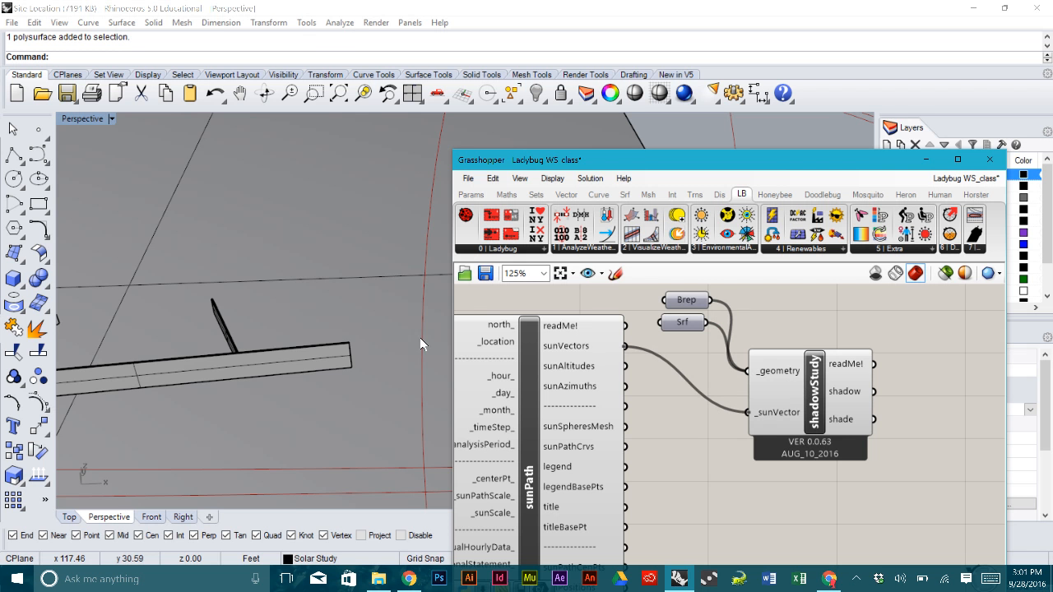
- Orbit and zoom to check the computed shadows, then select the ground surface and building
{"action": "right_click_drag", "start_coordinate": [365, 278], "coordinate": [288, 313]}
{"action": "scroll", "coordinate": [372, 332], "scroll_direction": "down", "scroll_amount": 5}
{"action": "scroll", "coordinate": [338, 326], "scroll_direction": "down", "scroll_amount": 7}
{"action": "scroll", "coordinate": [257, 245], "scroll_direction": "up", "scroll_amount": 7}
{"action": "scroll", "coordinate": [257, 244], "scroll_direction": "down", "scroll_amount": 2}
{"action": "scroll", "coordinate": [256, 244], "scroll_direction": "down", "scroll_amount": 6}
{"action": "left_click_drag", "start_coordinate": [336, 301], "coordinate": [288, 236]}
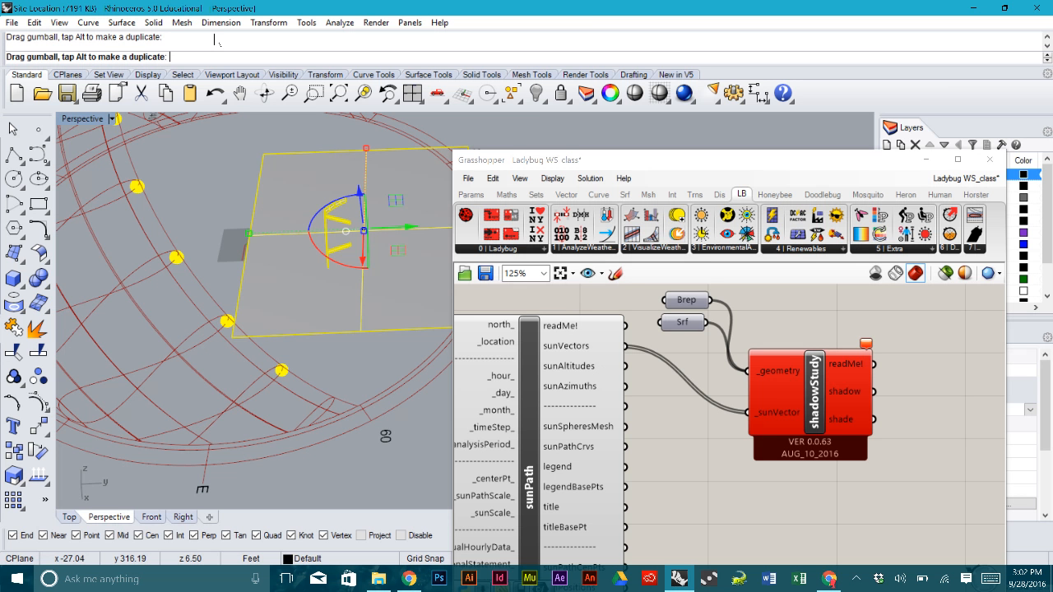
- Deselect the site and orbit the Perspective view to see the whole ground surface
{"action": "left_click", "coordinate": [226, 179]}
{"action": "right_click_drag", "start_coordinate": [227, 179], "coordinate": [229, 234]}
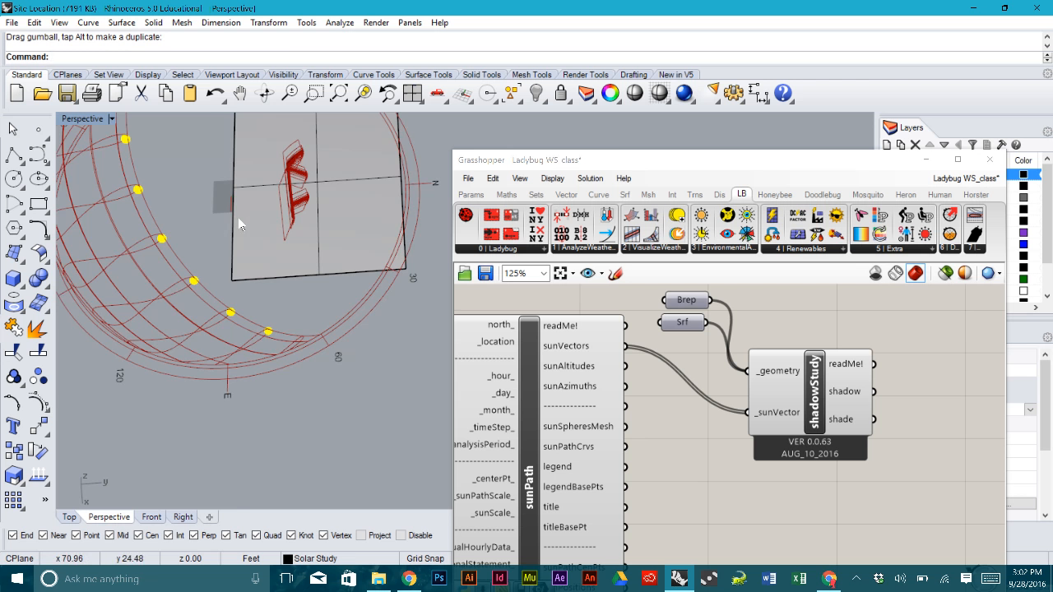
{"action": "scroll", "coordinate": [277, 294], "scroll_direction": "up", "scroll_amount": 8}
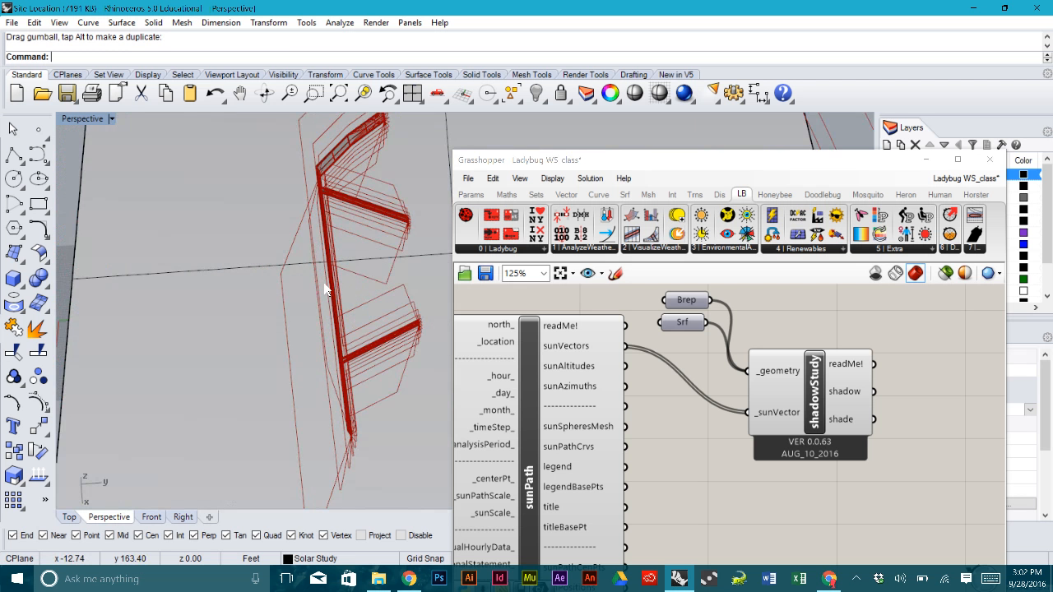
{"action": "scroll", "coordinate": [324, 283], "scroll_direction": "down", "scroll_amount": 4}
{"action": "right_click_drag", "start_coordinate": [188, 270], "coordinate": [353, 286]}
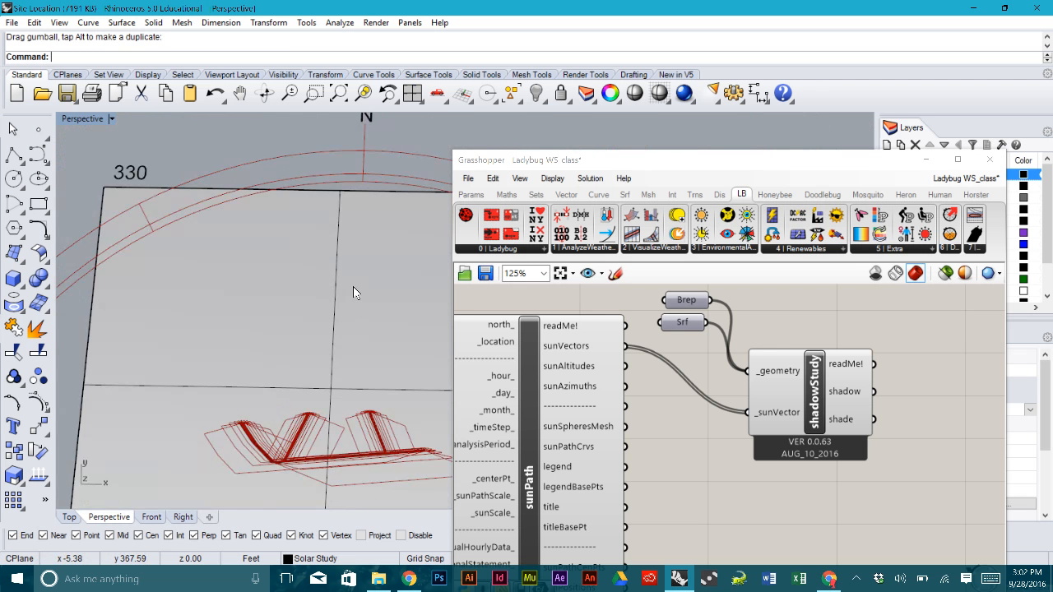
{"action": "scroll", "coordinate": [353, 286], "scroll_direction": "down", "scroll_amount": 5}
{"action": "right_click_drag", "start_coordinate": [356, 340], "coordinate": [333, 269], "text": "shift"}
- Select the ground surface and building and move them along Y toward the dome's centre
{"action": "mouse_move", "coordinate": [371, 371]}
{"action": "right_mouse_down"}
{"action": "mouse_move", "coordinate": [403, 283]}
{"action": "mouse_move", "coordinate": [399, 261]}
{"action": "mouse_move", "coordinate": [381, 365]}
{"action": "right_mouse_up"}
{"action": "scroll", "coordinate": [319, 329], "scroll_direction": "up", "scroll_amount": 4}
{"action": "scroll", "coordinate": [317, 327], "scroll_direction": "up", "scroll_amount": 2}
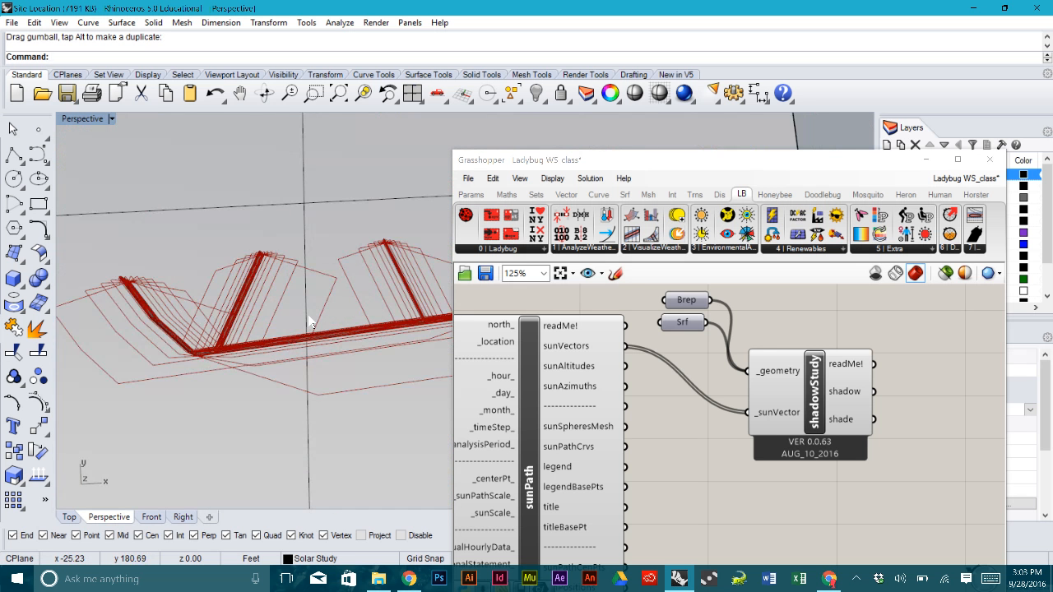
{"action": "scroll", "coordinate": [308, 317], "scroll_direction": "down", "scroll_amount": 6}
{"action": "scroll", "coordinate": [309, 321], "scroll_direction": "down", "scroll_amount": 3}
{"action": "right_click_drag", "start_coordinate": [309, 321], "coordinate": [327, 363]}
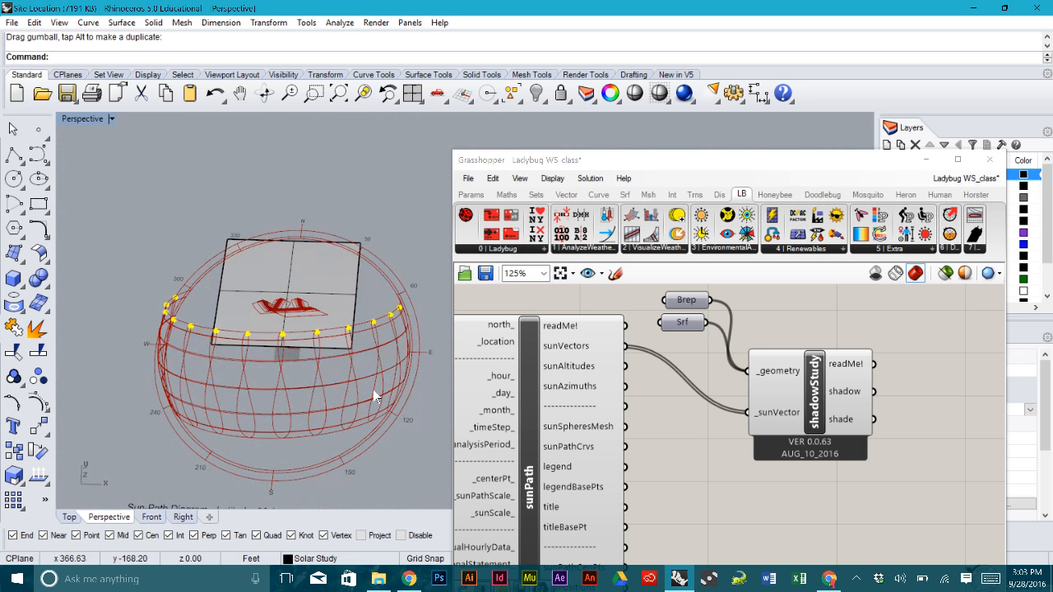
{"action": "left_click", "coordinate": [259, 270]}
{"action": "left_click_drag", "start_coordinate": [294, 261], "coordinate": [288, 348]}
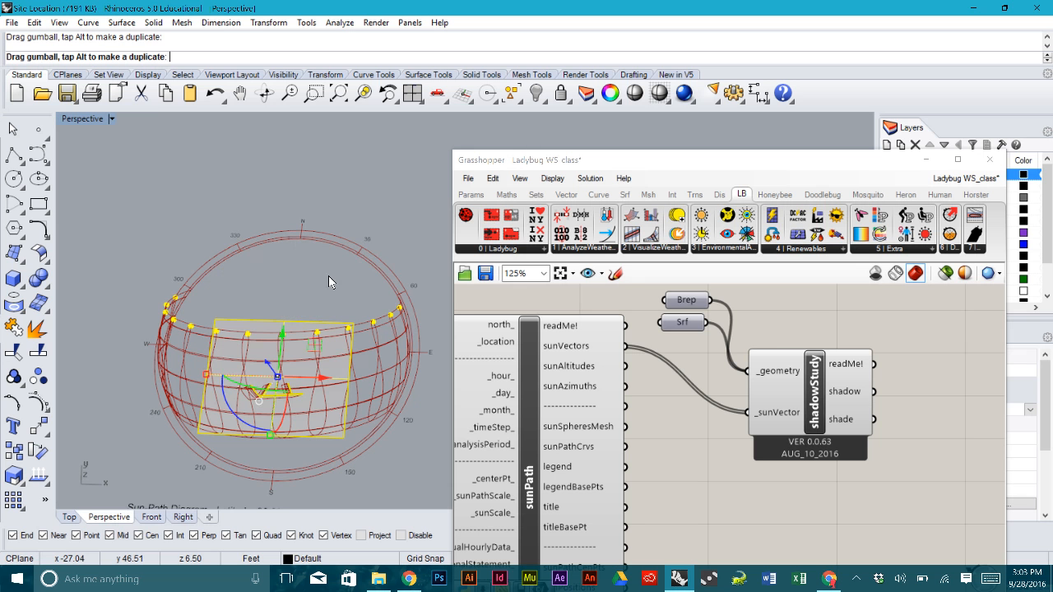
- Deselect the site and orbit down to reveal the sun positions over the relocated slab
{"action": "right_click_drag", "start_coordinate": [331, 216], "coordinate": [334, 260]}
{"action": "left_click", "coordinate": [334, 205]}
{"action": "right_click_drag", "start_coordinate": [289, 366], "coordinate": [281, 407]}
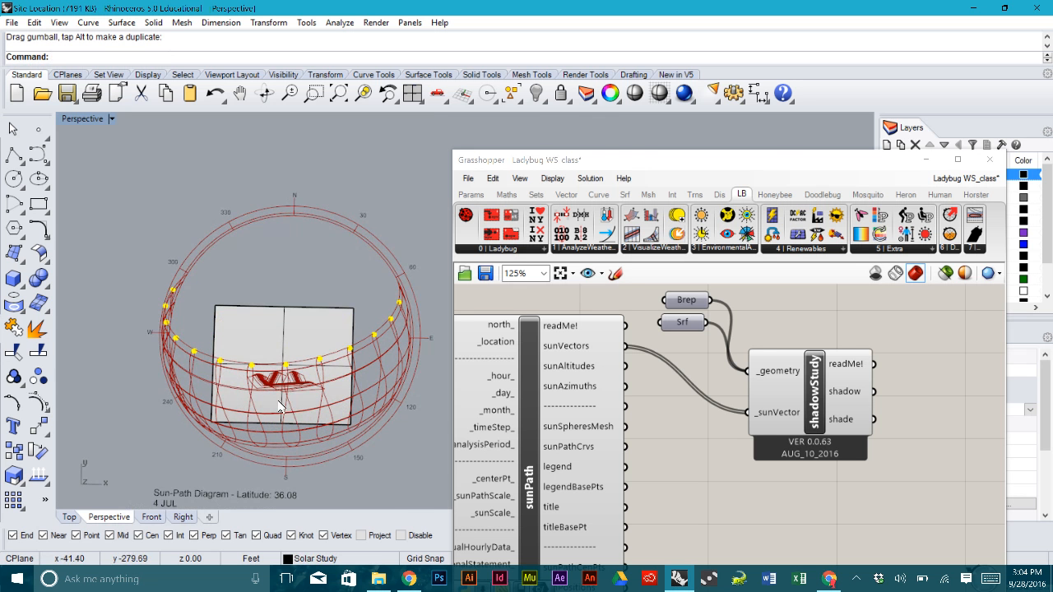
{"action": "scroll", "coordinate": [281, 406], "scroll_direction": "up", "scroll_amount": 10}
{"action": "scroll", "coordinate": [312, 253], "scroll_direction": "down", "scroll_amount": 5}
{"action": "scroll", "coordinate": [311, 303], "scroll_direction": "up", "scroll_amount": 8}
{"action": "right_click_drag", "start_coordinate": [312, 253], "coordinate": [357, 238]}
{"action": "scroll", "coordinate": [357, 242], "scroll_direction": "down", "scroll_amount": 4}
{"action": "mouse_move", "coordinate": [345, 389]}
{"action": "right_mouse_down"}
{"action": "mouse_move", "coordinate": [345, 322]}
{"action": "mouse_move", "coordinate": [340, 370]}
{"action": "right_mouse_up"}
{"action": "scroll", "coordinate": [312, 380], "scroll_direction": "up", "scroll_amount": 8}
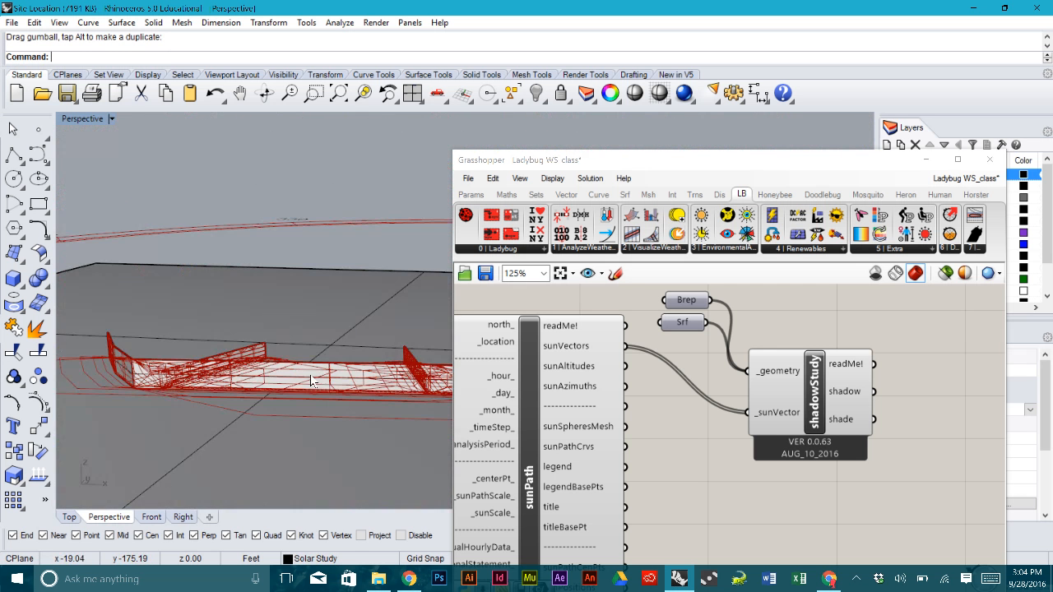
{"action": "scroll", "coordinate": [312, 381], "scroll_direction": "up", "scroll_amount": 3}
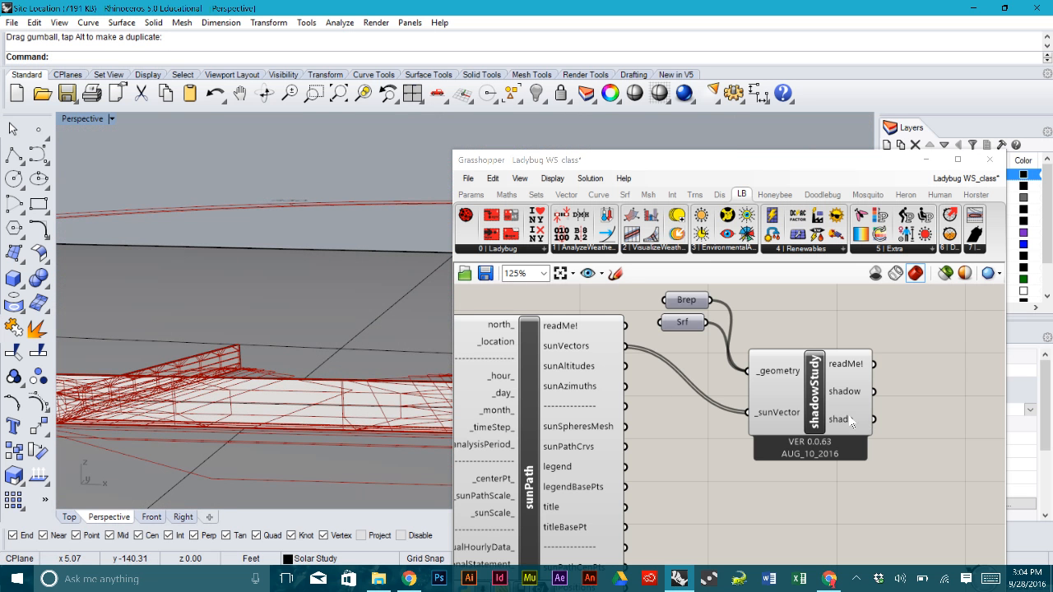
{"action": "scroll", "coordinate": [851, 422], "scroll_direction": "up", "scroll_amount": 6}
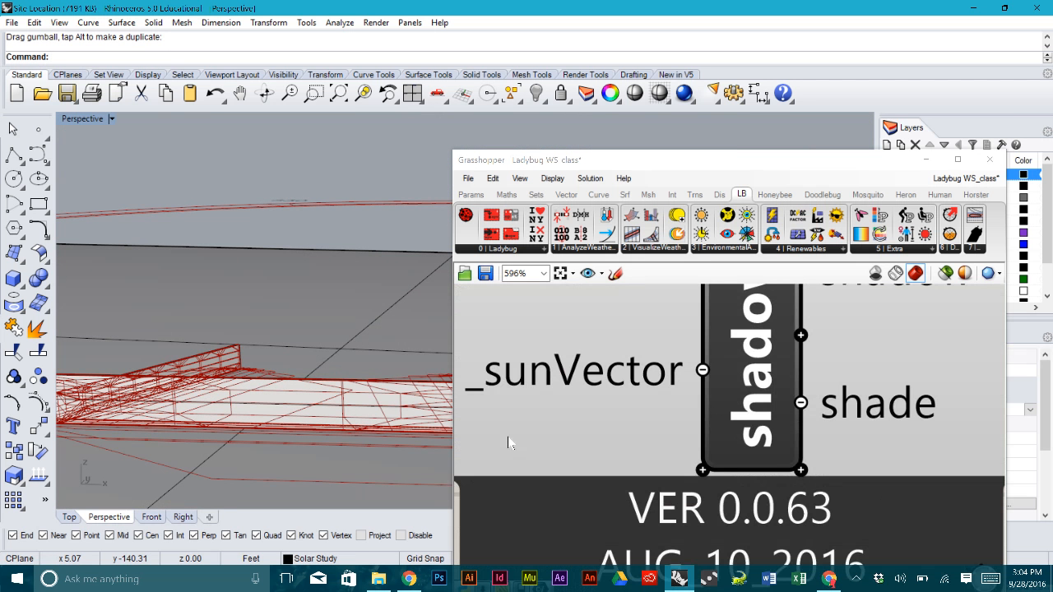
- Orbit to a higher view of the building's red shadow outlines, then return to Grasshopper
{"action": "right_click_drag", "start_coordinate": [341, 404], "coordinate": [282, 338]}
{"action": "scroll", "coordinate": [282, 338], "scroll_direction": "down", "scroll_amount": 3}
{"action": "right_click_drag", "start_coordinate": [387, 277], "coordinate": [340, 284]}
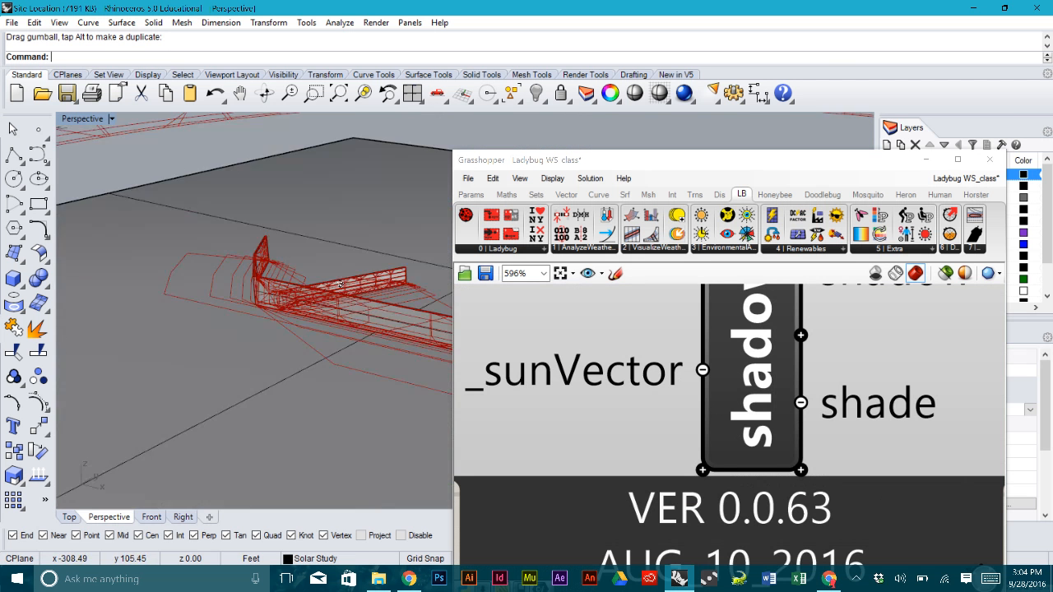
{"action": "scroll", "coordinate": [364, 219], "scroll_direction": "up", "scroll_amount": 5}
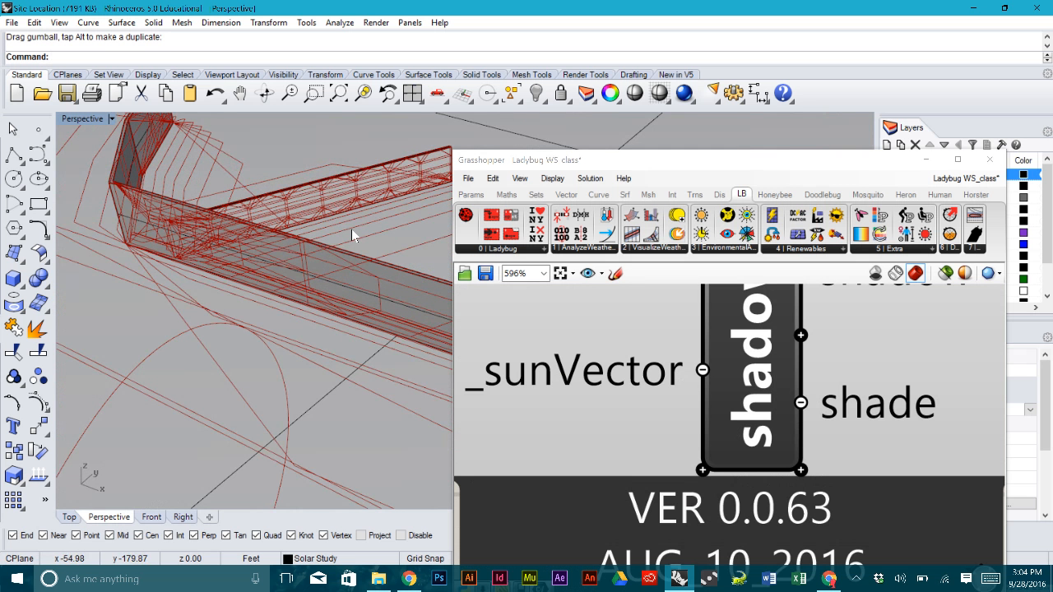
{"action": "scroll", "coordinate": [351, 235], "scroll_direction": "down", "scroll_amount": 4}
{"action": "right_click_drag", "start_coordinate": [351, 250], "coordinate": [400, 276]}
{"action": "scroll", "coordinate": [363, 263], "scroll_direction": "down", "scroll_amount": 4}
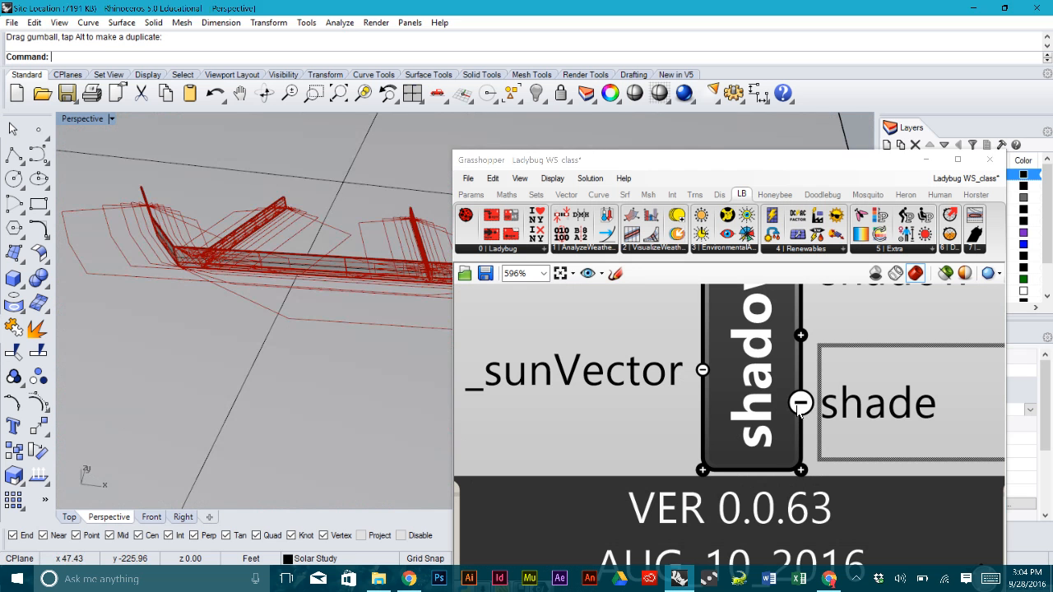
{"action": "left_click", "coordinate": [796, 411]}
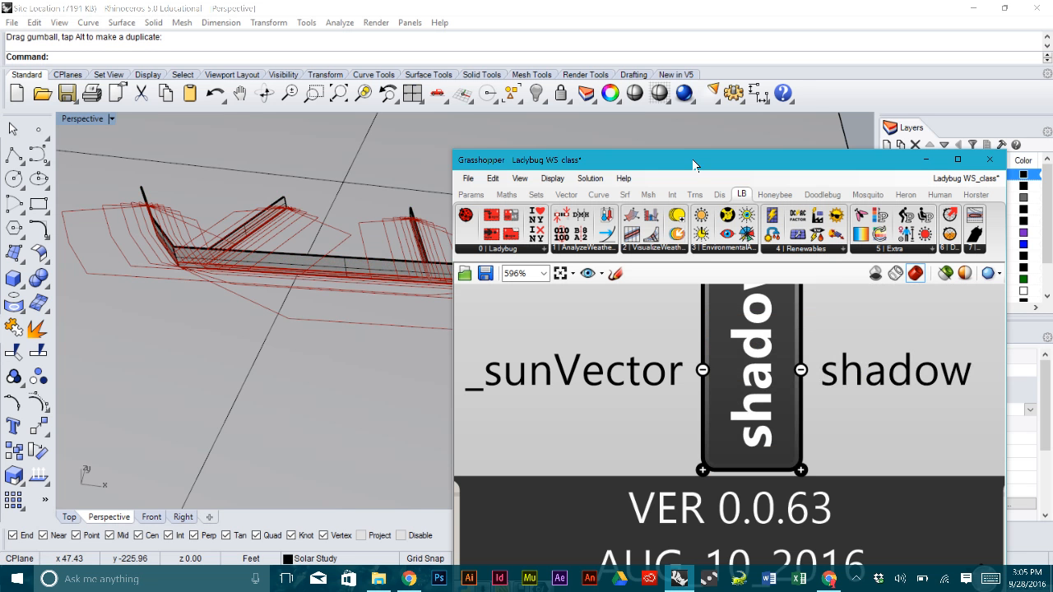
- Orbit the Perspective view steeply down over the shadows around the louvers
{"action": "right_click_drag", "start_coordinate": [312, 215], "coordinate": [287, 306]}
{"action": "scroll", "coordinate": [288, 304], "scroll_direction": "down", "scroll_amount": 3}
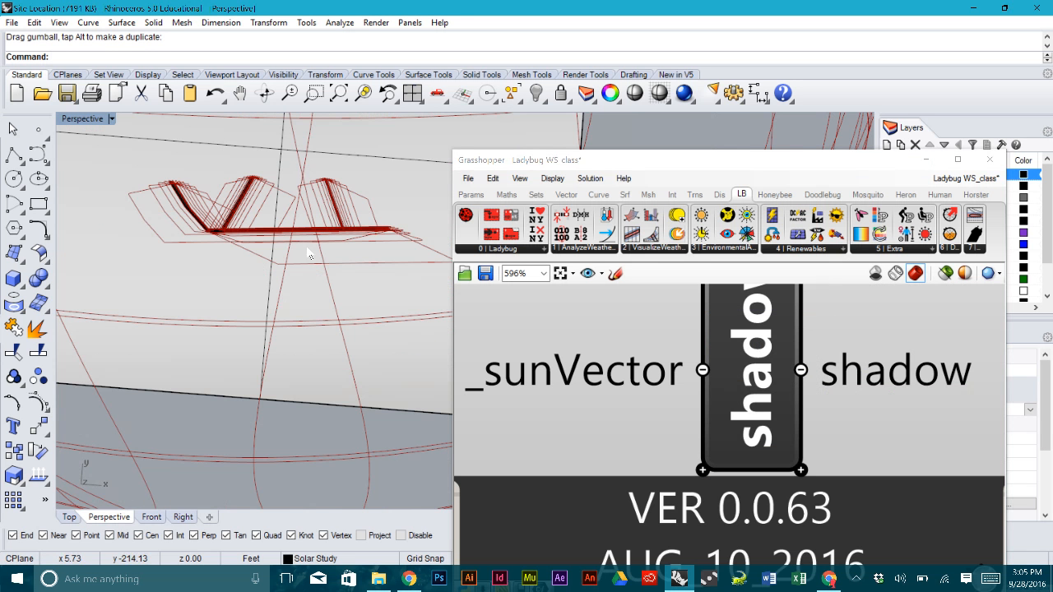
{"action": "right_click_drag", "start_coordinate": [310, 252], "coordinate": [284, 282]}
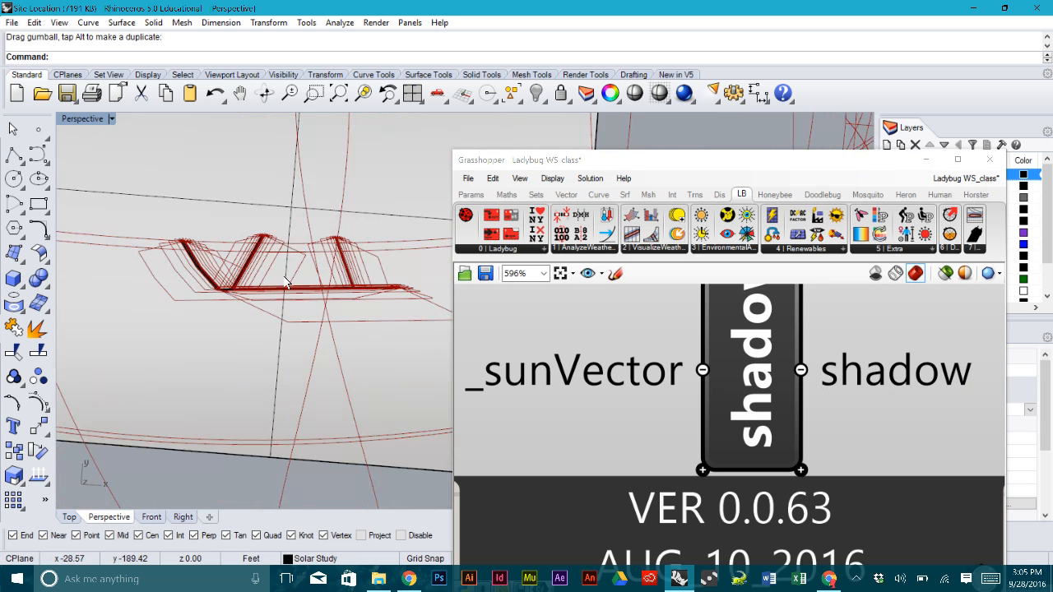
{"action": "scroll", "coordinate": [282, 278], "scroll_direction": "up", "scroll_amount": 8}
{"action": "scroll", "coordinate": [285, 278], "scroll_direction": "down", "scroll_amount": 5}
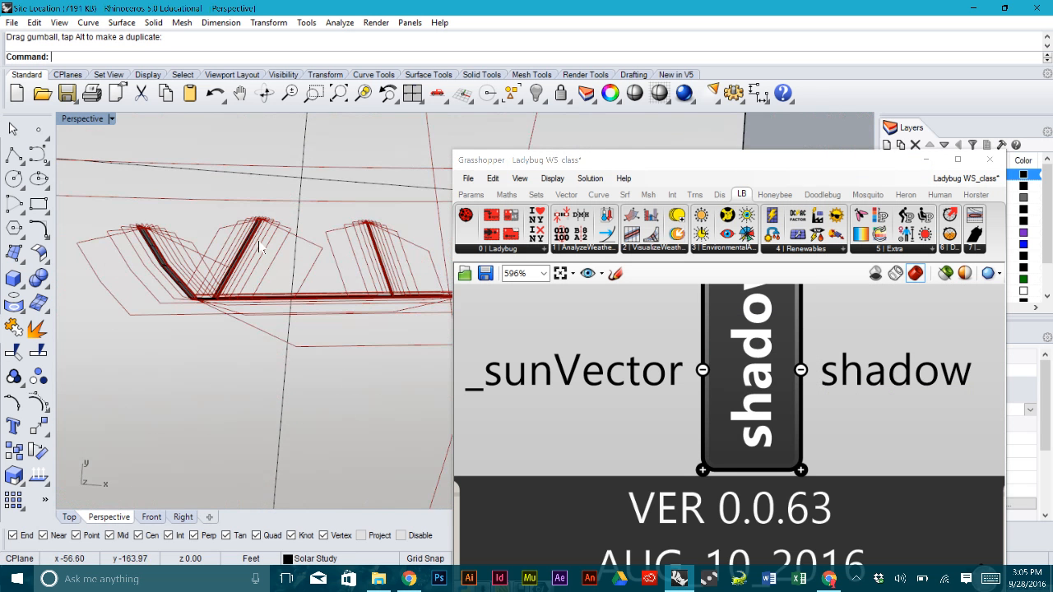
- Restore the four-view layout and maximize the Top view
{"action": "double_click", "coordinate": [80, 120]}
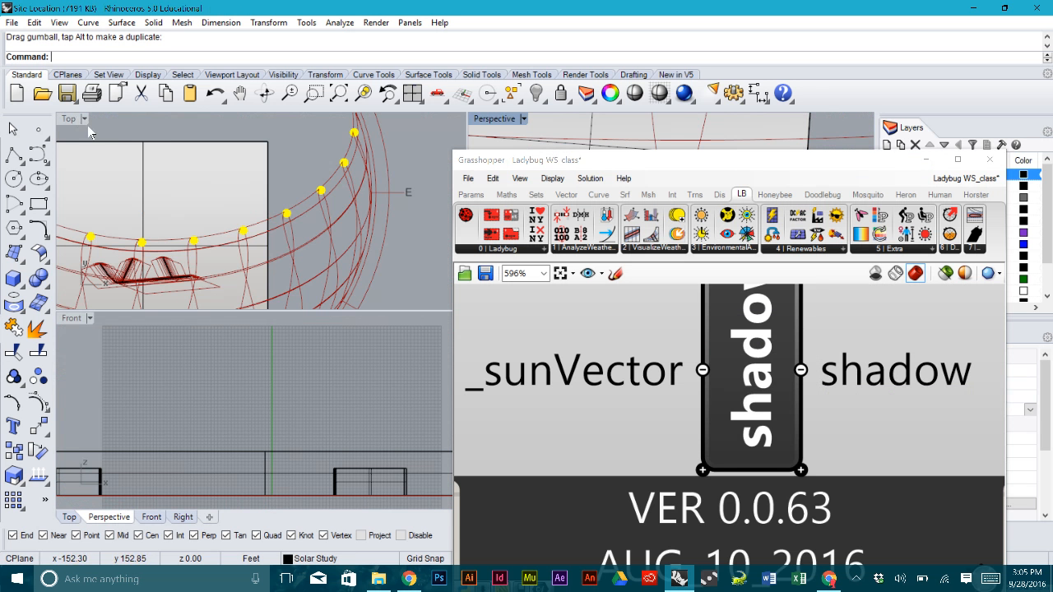
{"action": "right_click_drag", "start_coordinate": [216, 171], "coordinate": [320, 194]}
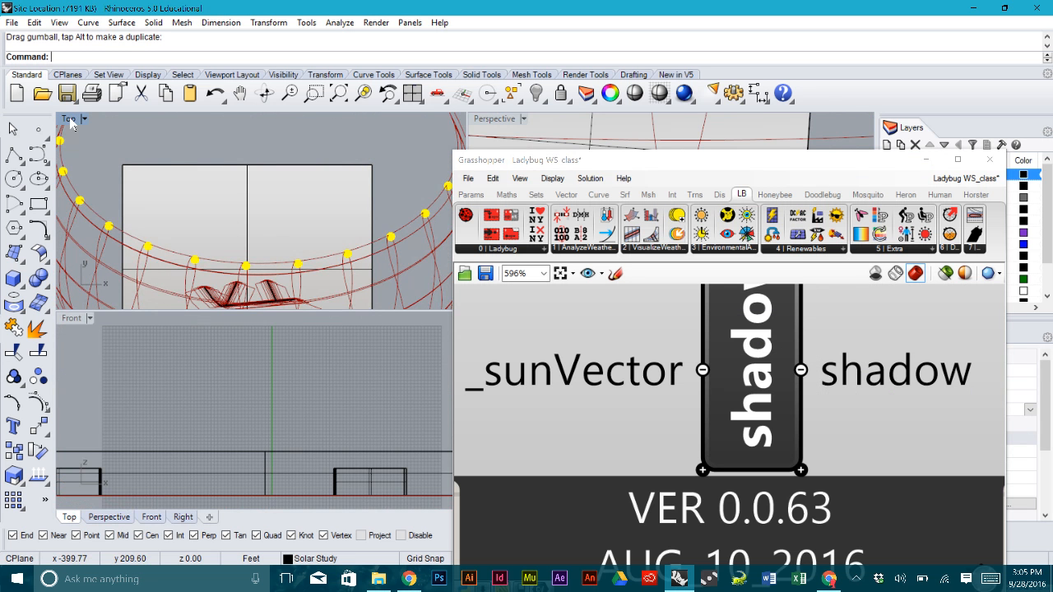
{"action": "double_click", "coordinate": [70, 122]}
{"action": "scroll", "coordinate": [287, 329], "scroll_direction": "up", "scroll_amount": 3}
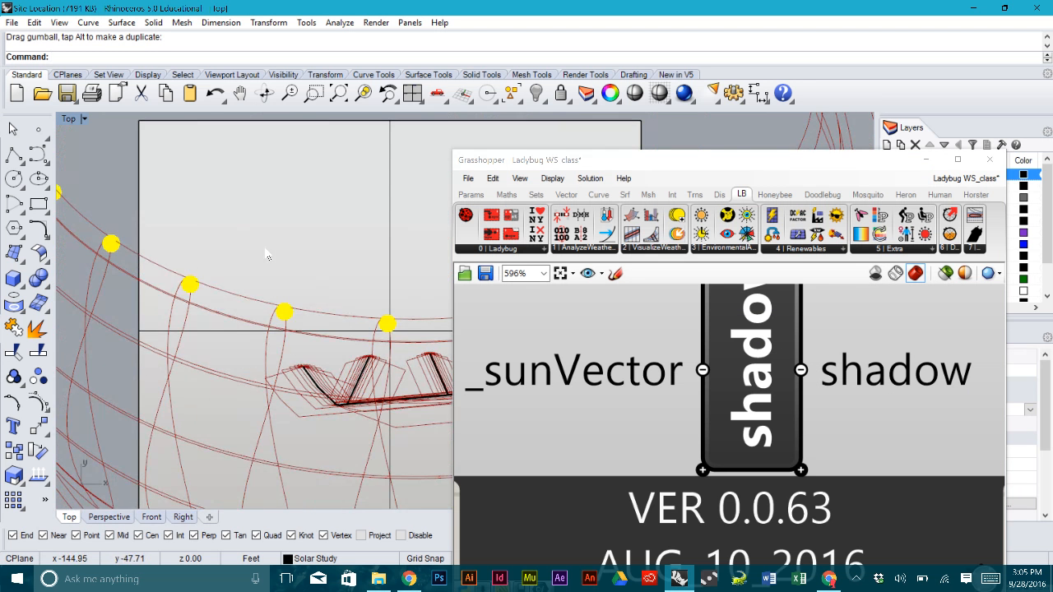
{"action": "scroll", "coordinate": [385, 377], "scroll_direction": "up", "scroll_amount": 2}
{"action": "scroll", "coordinate": [385, 376], "scroll_direction": "up", "scroll_amount": 4}
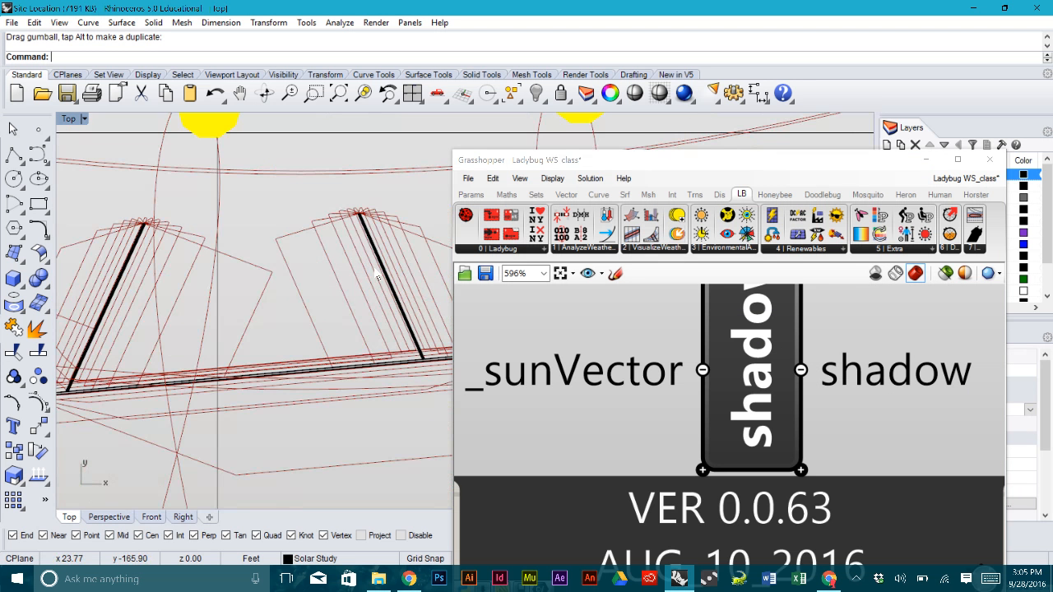
- Pan and zoom the Top view across the wall shadow outlines
{"action": "right_click_drag", "start_coordinate": [320, 277], "coordinate": [368, 261]}
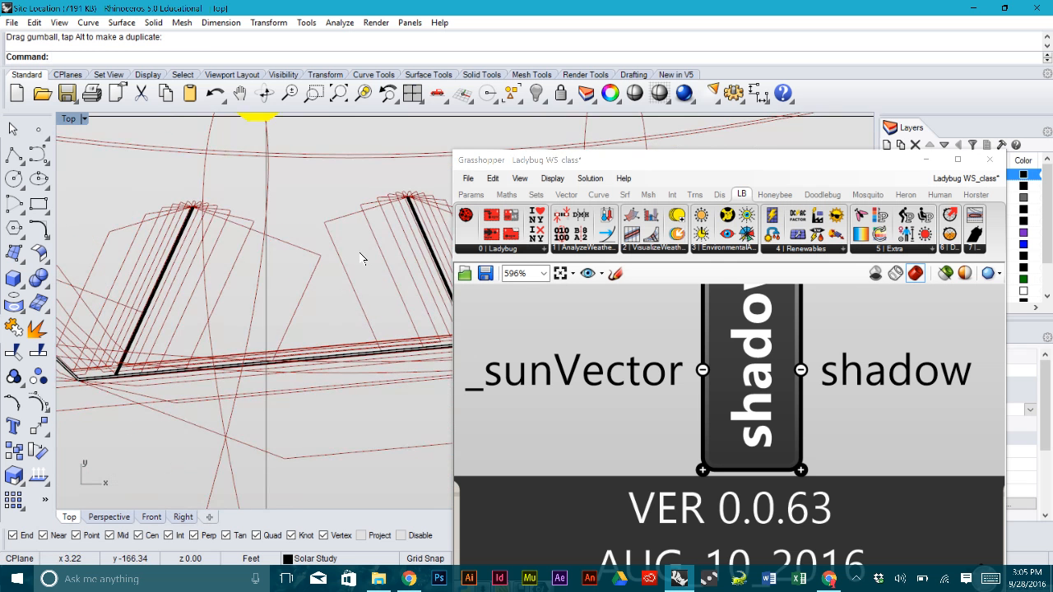
{"action": "scroll", "coordinate": [204, 274], "scroll_direction": "down", "scroll_amount": 4}
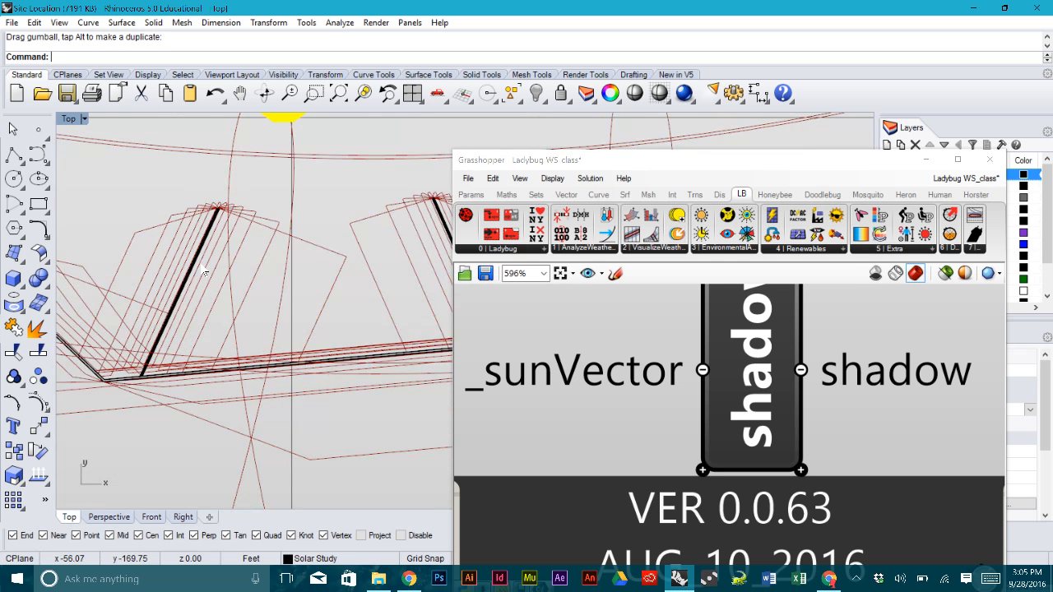
{"action": "scroll", "coordinate": [204, 273], "scroll_direction": "up", "scroll_amount": 5}
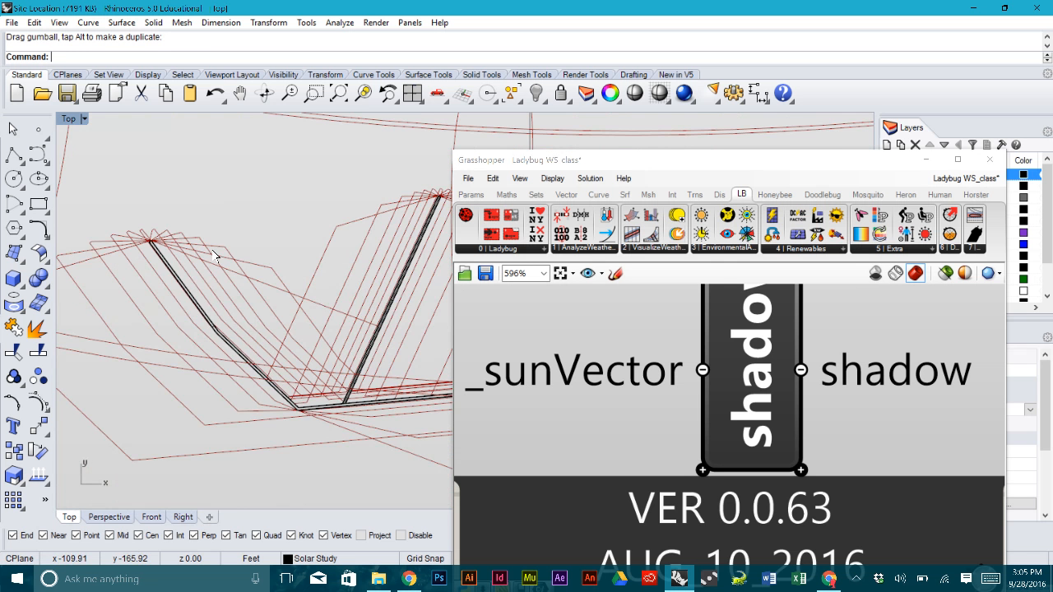
{"action": "scroll", "coordinate": [354, 285], "scroll_direction": "down", "scroll_amount": 5}
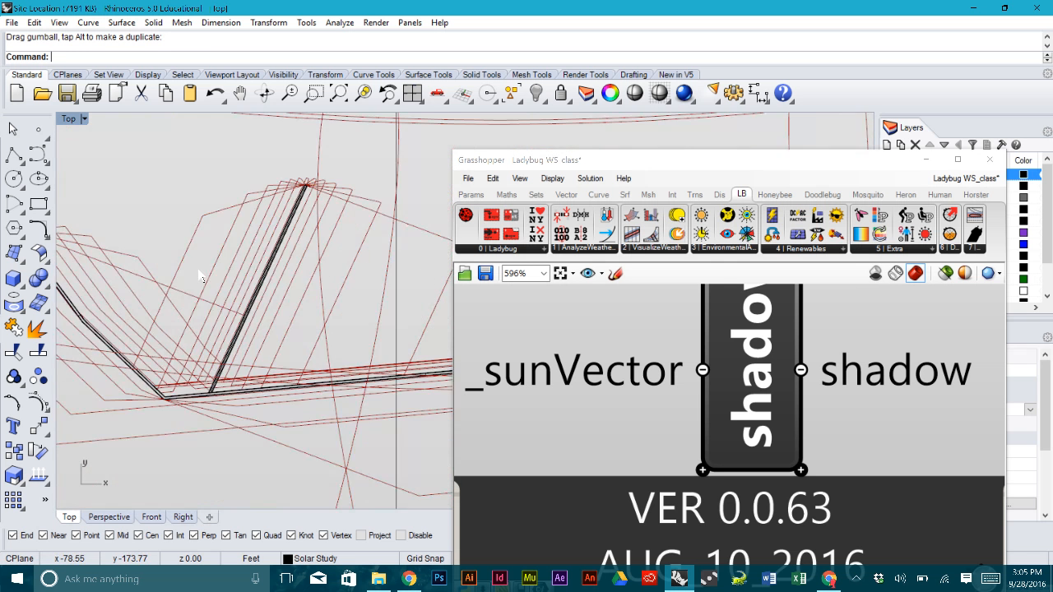
{"action": "scroll", "coordinate": [288, 284], "scroll_direction": "up", "scroll_amount": 5}
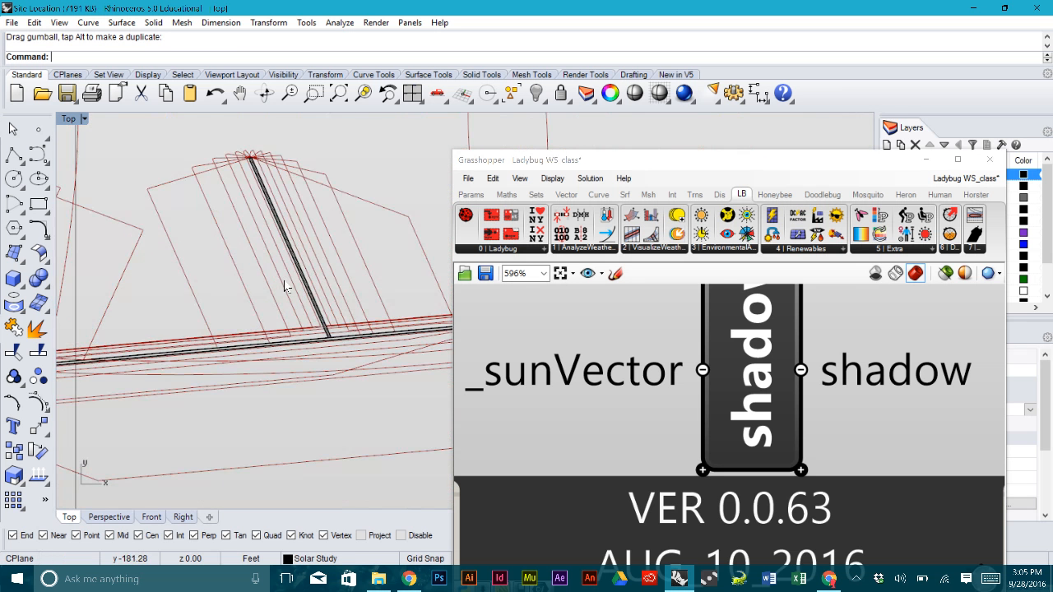
{"action": "scroll", "coordinate": [254, 301], "scroll_direction": "down", "scroll_amount": 3}
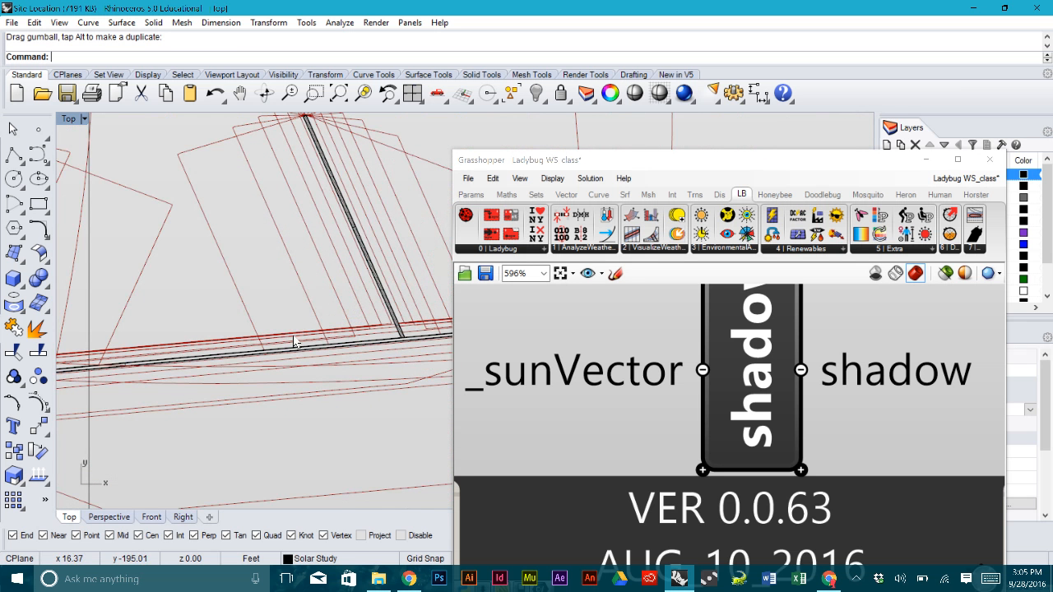
{"action": "scroll", "coordinate": [296, 342], "scroll_direction": "down", "scroll_amount": 1}
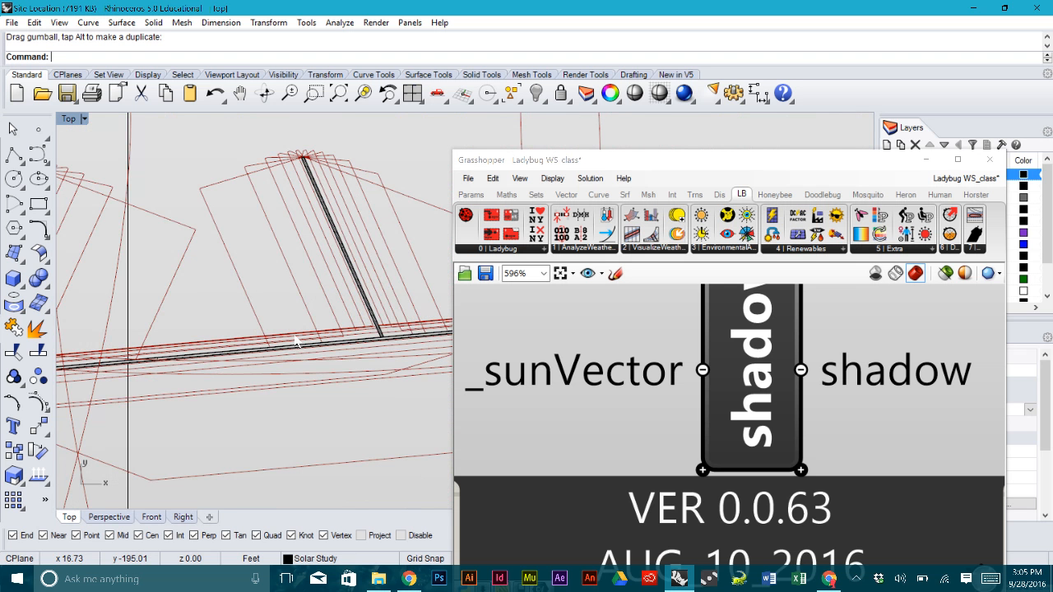
{"action": "right_click_drag", "start_coordinate": [247, 282], "coordinate": [342, 299]}
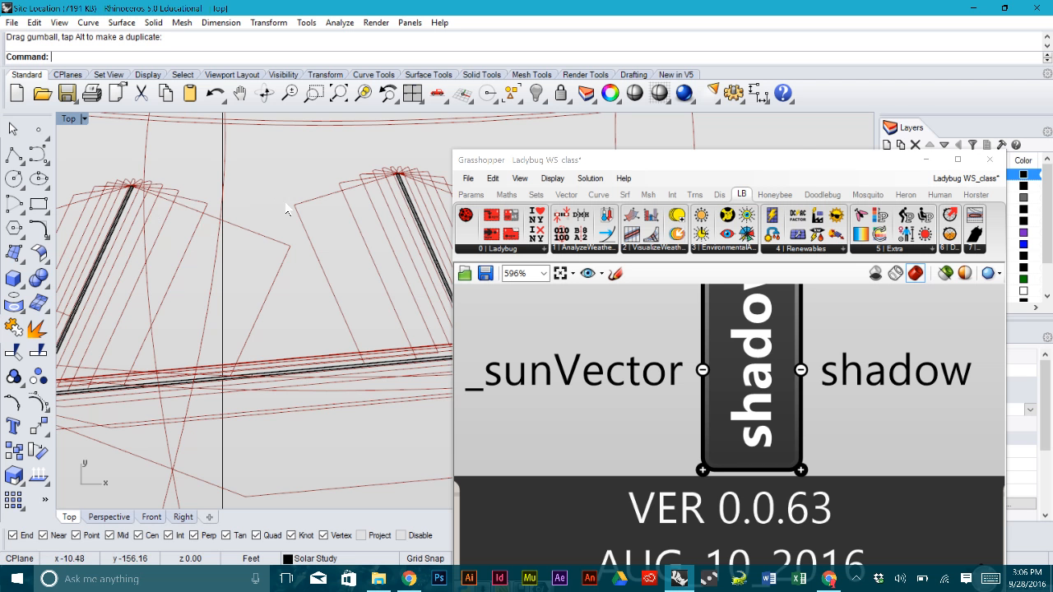
{"action": "scroll", "coordinate": [287, 211], "scroll_direction": "down", "scroll_amount": 3}
{"action": "scroll", "coordinate": [287, 211], "scroll_direction": "down", "scroll_amount": 3}
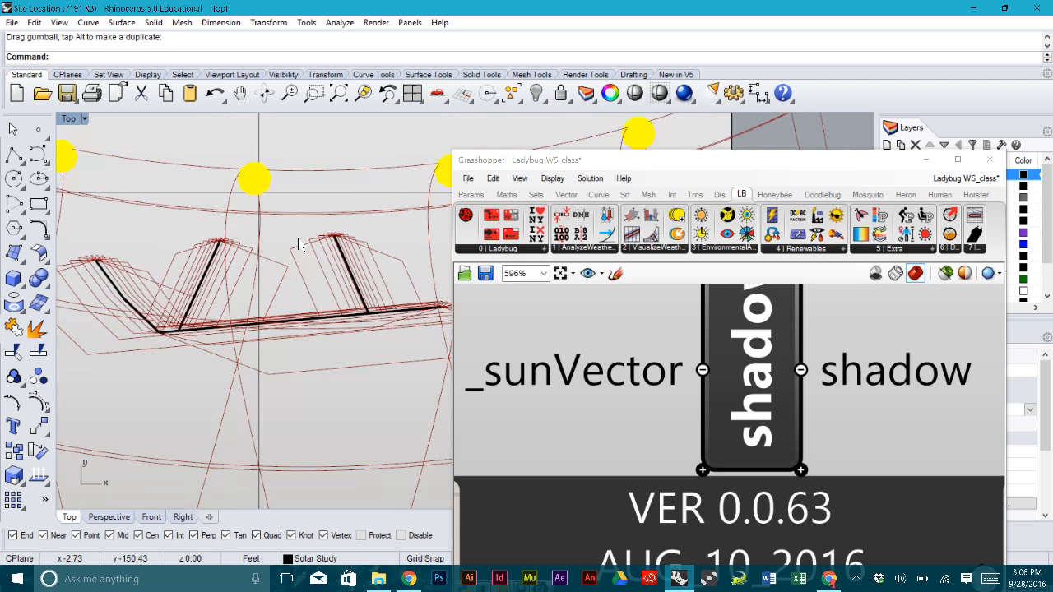
{"action": "scroll", "coordinate": [311, 244], "scroll_direction": "down", "scroll_amount": 3}
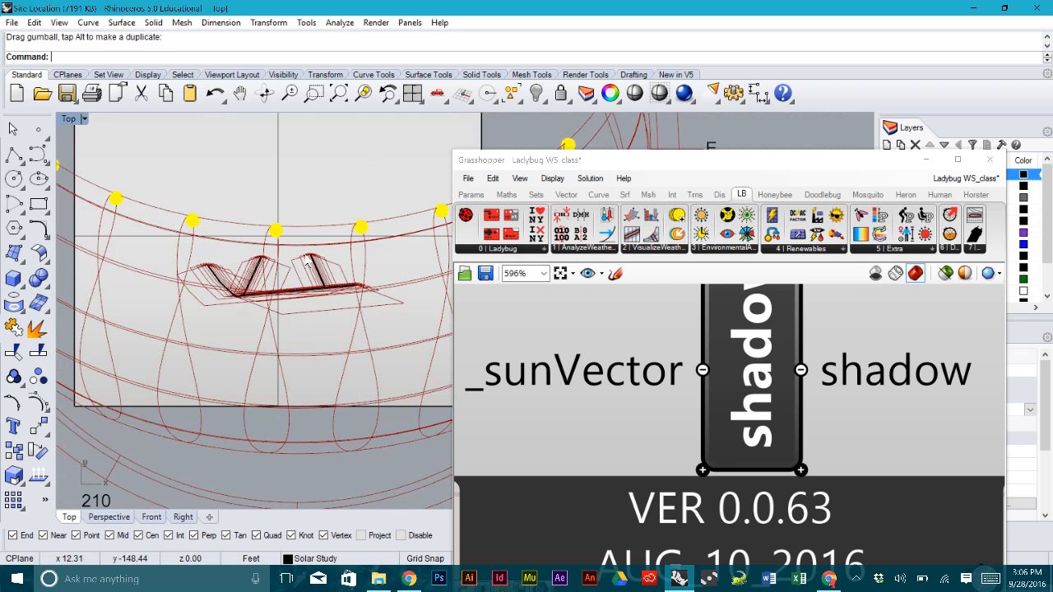
{"action": "scroll", "coordinate": [301, 237], "scroll_direction": "down", "scroll_amount": 2}
{"action": "scroll", "coordinate": [300, 237], "scroll_direction": "up", "scroll_amount": 3}
{"action": "scroll", "coordinate": [282, 271], "scroll_direction": "down", "scroll_amount": 6}
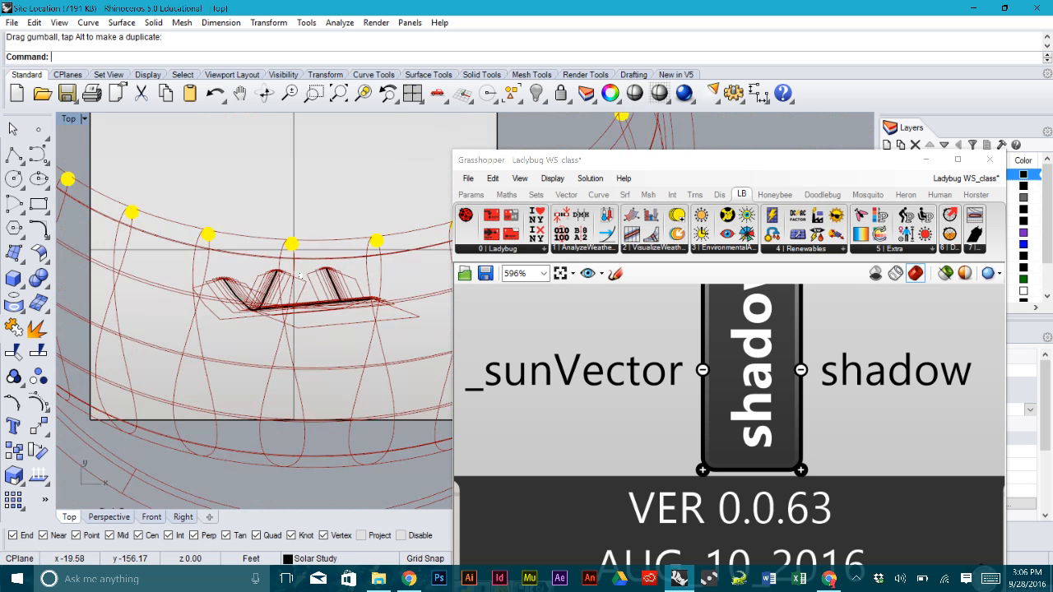
- Recentre the Top view on the site and 4 JUL sun path, zooming to inspect hourly shadows
{"action": "right_click_drag", "start_coordinate": [282, 219], "coordinate": [285, 257]}
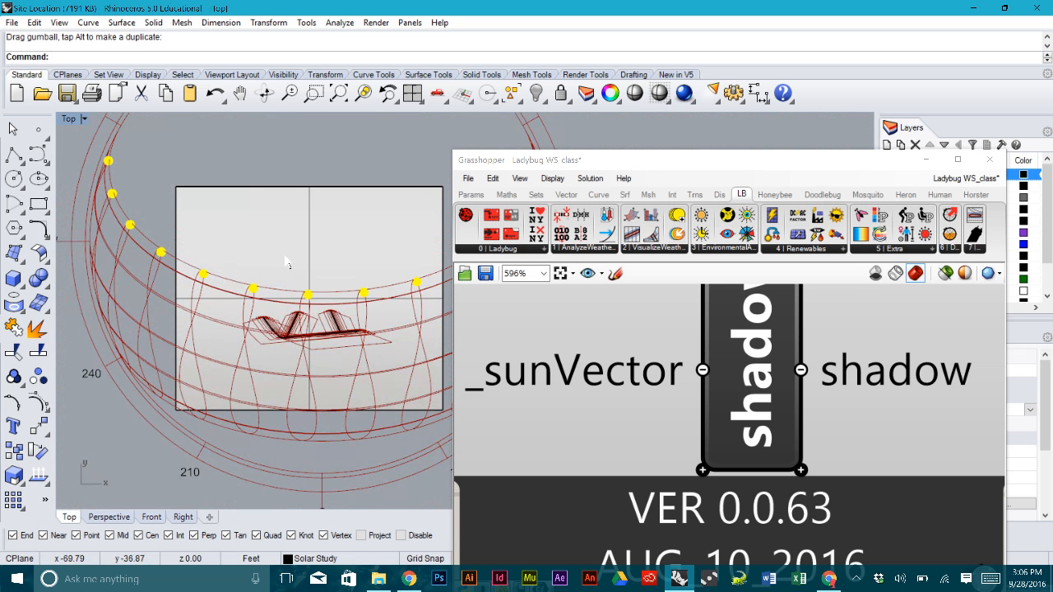
{"action": "right_click_drag", "start_coordinate": [348, 302], "coordinate": [334, 283]}
{"action": "scroll", "coordinate": [265, 300], "scroll_direction": "up", "scroll_amount": 5}
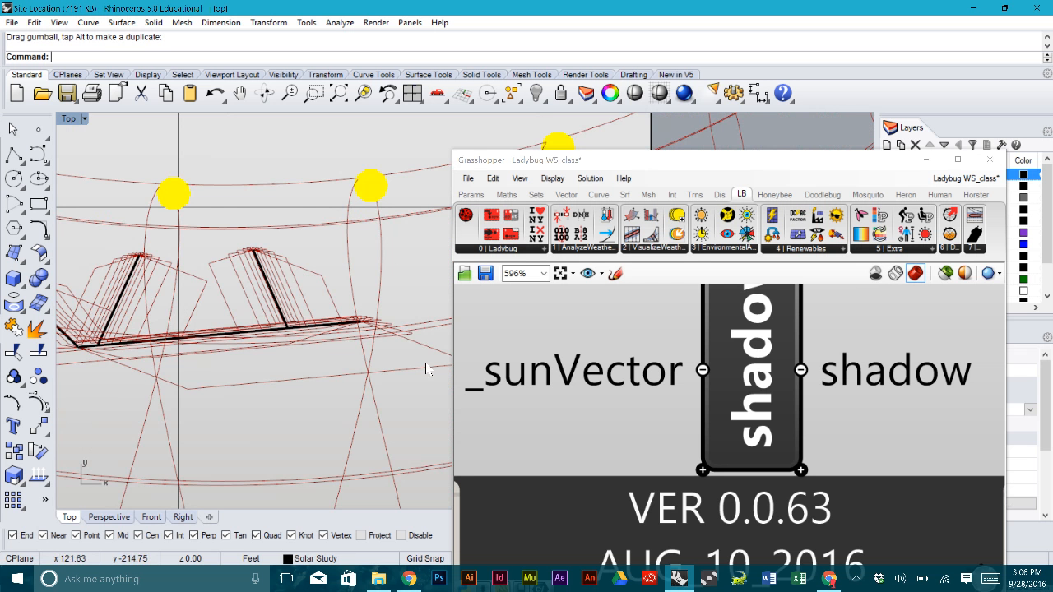
{"action": "scroll", "coordinate": [375, 339], "scroll_direction": "down", "scroll_amount": 2}
{"action": "scroll", "coordinate": [375, 338], "scroll_direction": "down", "scroll_amount": 1}
{"action": "scroll", "coordinate": [336, 307], "scroll_direction": "up", "scroll_amount": 1}
{"action": "scroll", "coordinate": [291, 347], "scroll_direction": "up", "scroll_amount": 3}
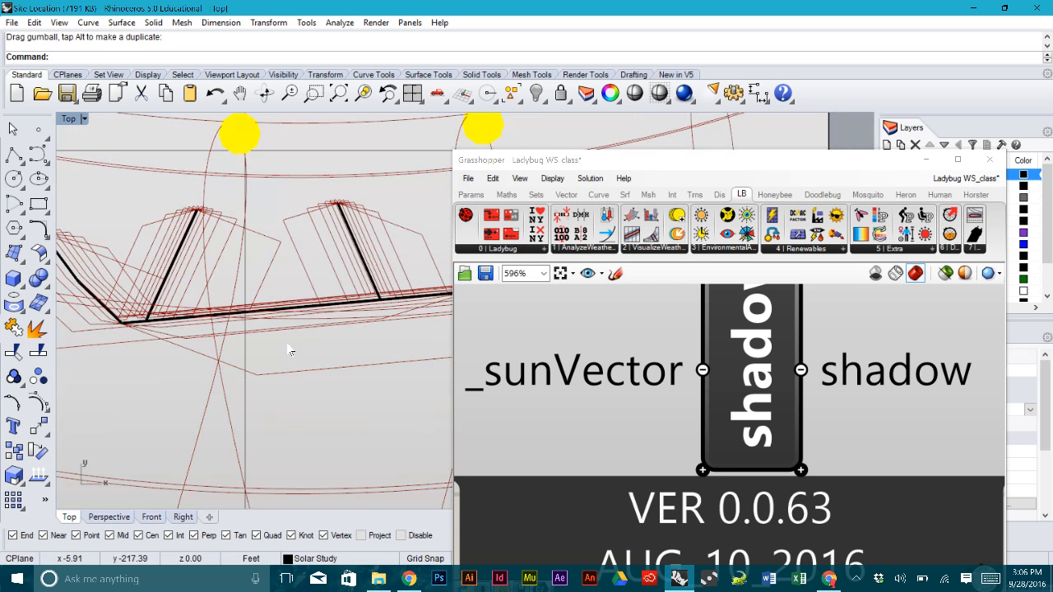
{"action": "scroll", "coordinate": [282, 282], "scroll_direction": "down", "scroll_amount": 1}
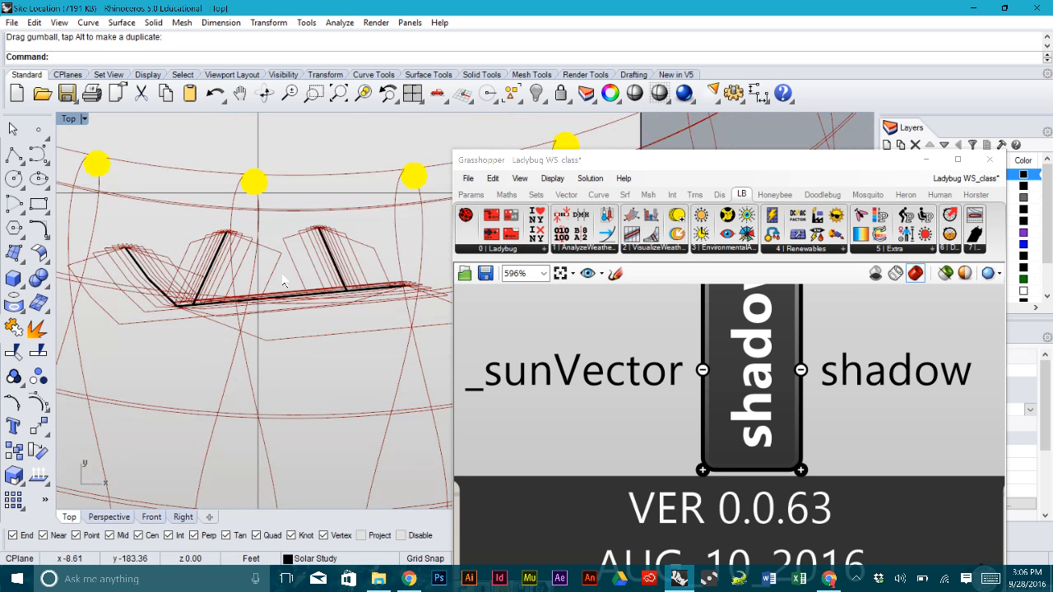
{"action": "scroll", "coordinate": [282, 282], "scroll_direction": "down", "scroll_amount": 3}
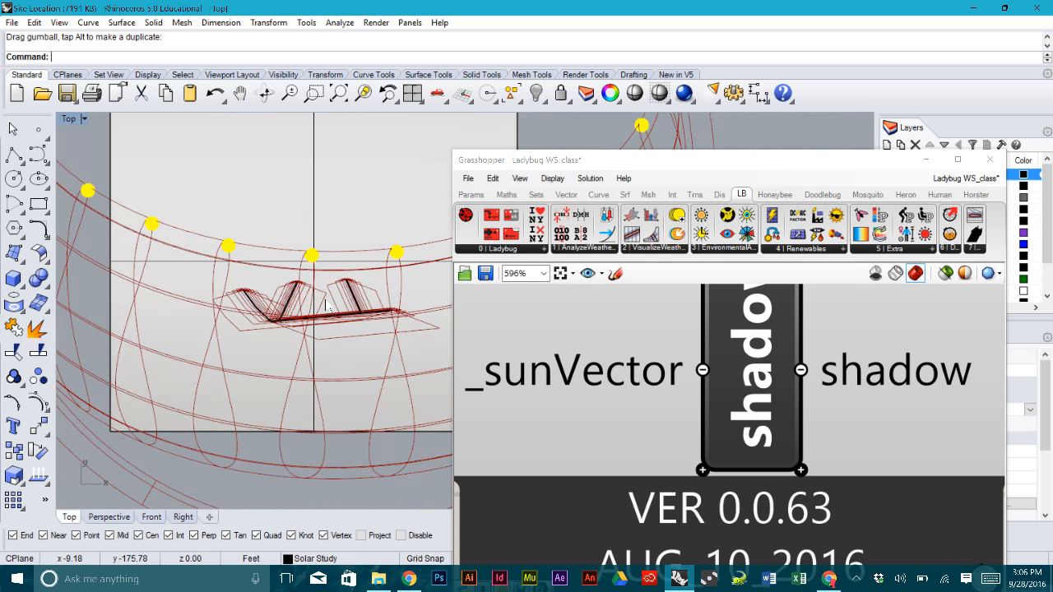
{"action": "scroll", "coordinate": [314, 286], "scroll_direction": "down", "scroll_amount": 2}
{"action": "scroll", "coordinate": [317, 303], "scroll_direction": "up", "scroll_amount": 3}
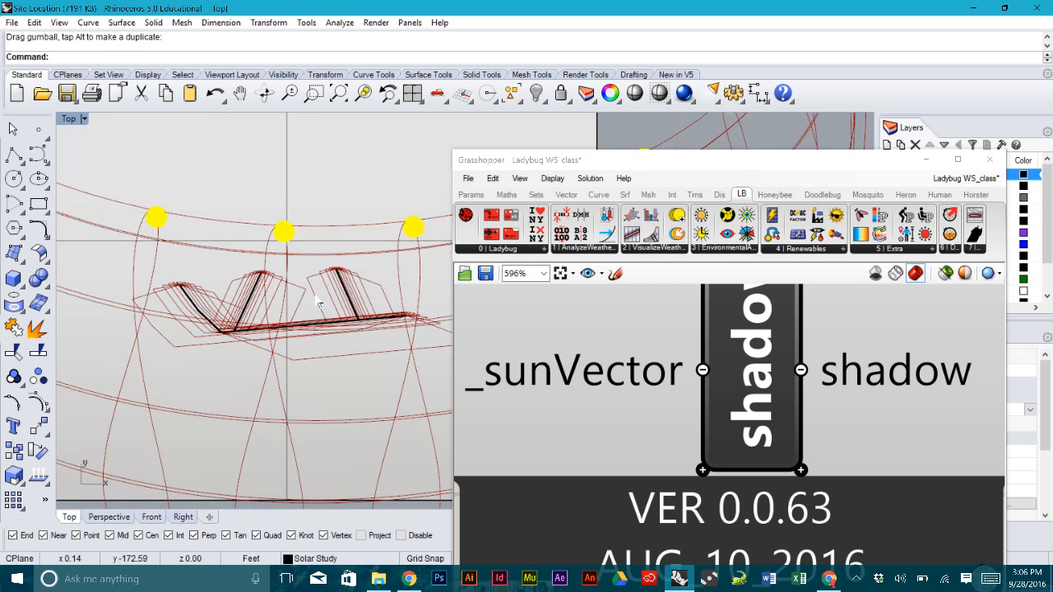
{"action": "scroll", "coordinate": [318, 303], "scroll_direction": "down", "scroll_amount": 4}
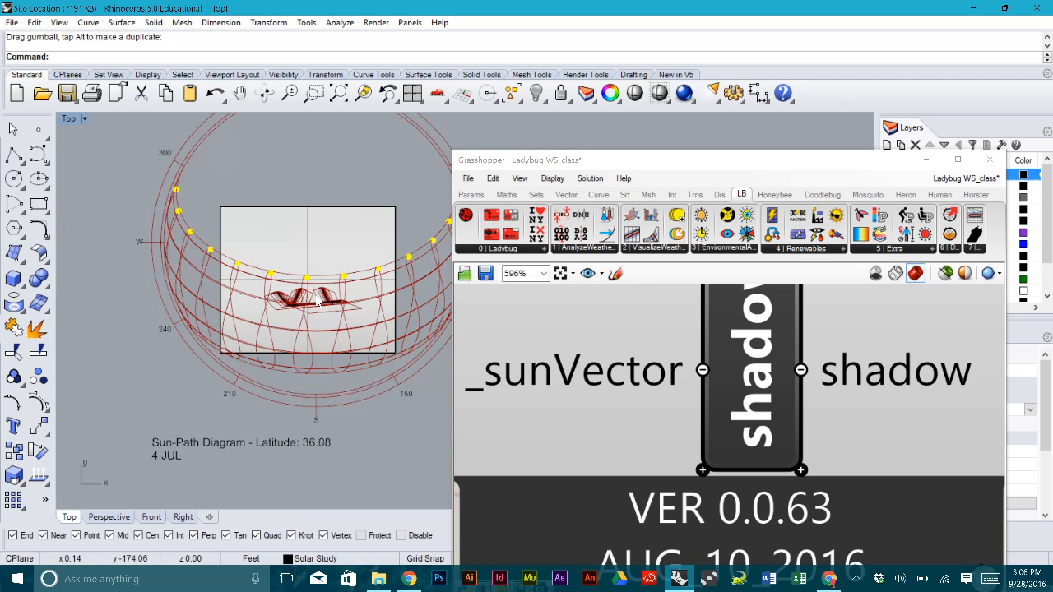
{"action": "scroll", "coordinate": [297, 298], "scroll_direction": "up", "scroll_amount": 5}
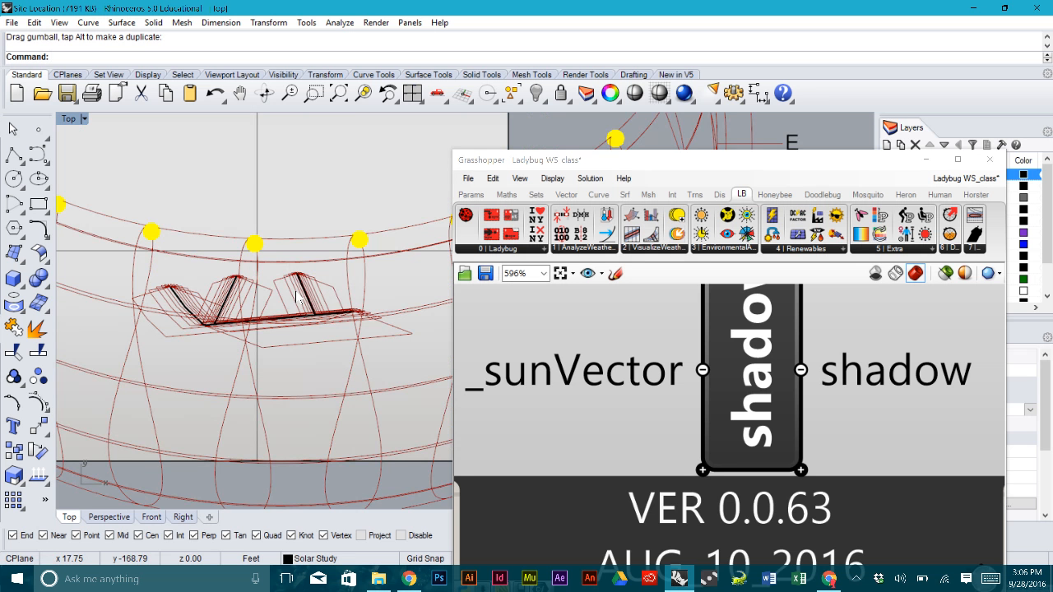
{"action": "scroll", "coordinate": [298, 298], "scroll_direction": "down", "scroll_amount": 4}
{"action": "scroll", "coordinate": [613, 350], "scroll_direction": "down", "scroll_amount": 4}
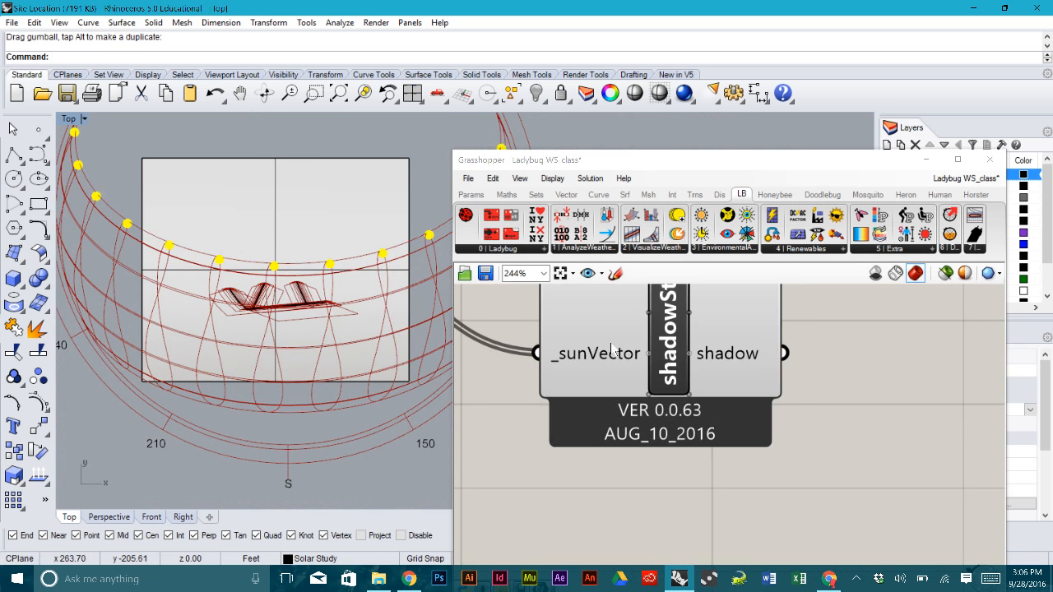
- Pan the canvas to show the sunPath component beside shadowStudy
{"action": "scroll", "coordinate": [613, 350], "scroll_direction": "down", "scroll_amount": 5}
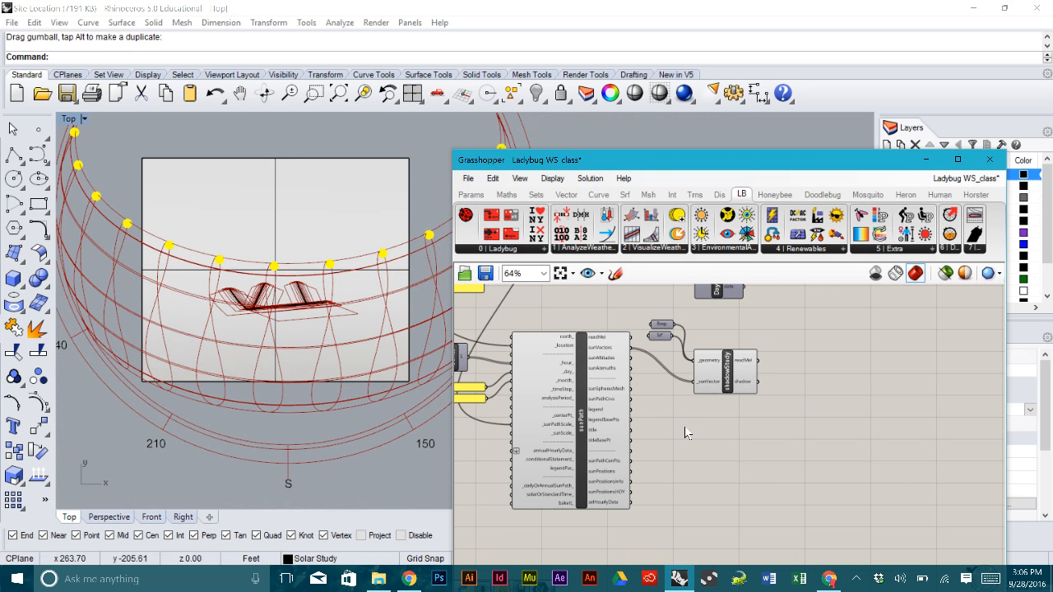
{"action": "right_click_drag", "start_coordinate": [679, 425], "coordinate": [697, 399]}
{"action": "mouse_move", "coordinate": [573, 363]}
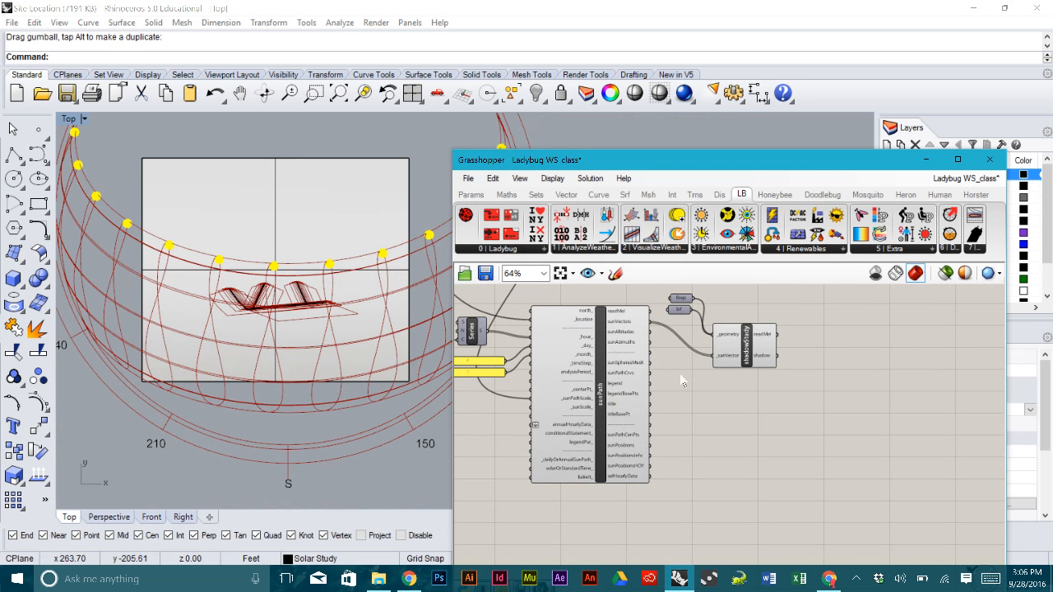
{"action": "right_click_drag", "start_coordinate": [761, 387], "coordinate": [734, 447]}
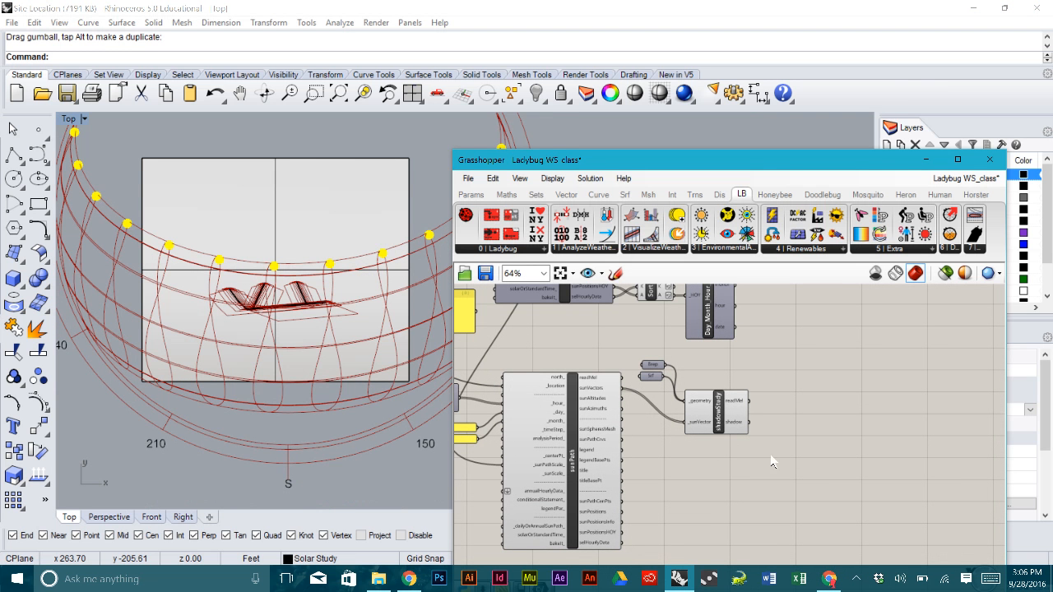
{"action": "scroll", "coordinate": [761, 454], "scroll_direction": "up", "scroll_amount": 5}
- Select shadowStudy with its Brep and Srf inputs and move them up and left
{"action": "left_click_drag", "start_coordinate": [779, 480], "coordinate": [531, 301]}
{"action": "scroll", "coordinate": [760, 384], "scroll_direction": "down", "scroll_amount": 2}
{"action": "right_click_drag", "start_coordinate": [741, 374], "coordinate": [791, 440]}
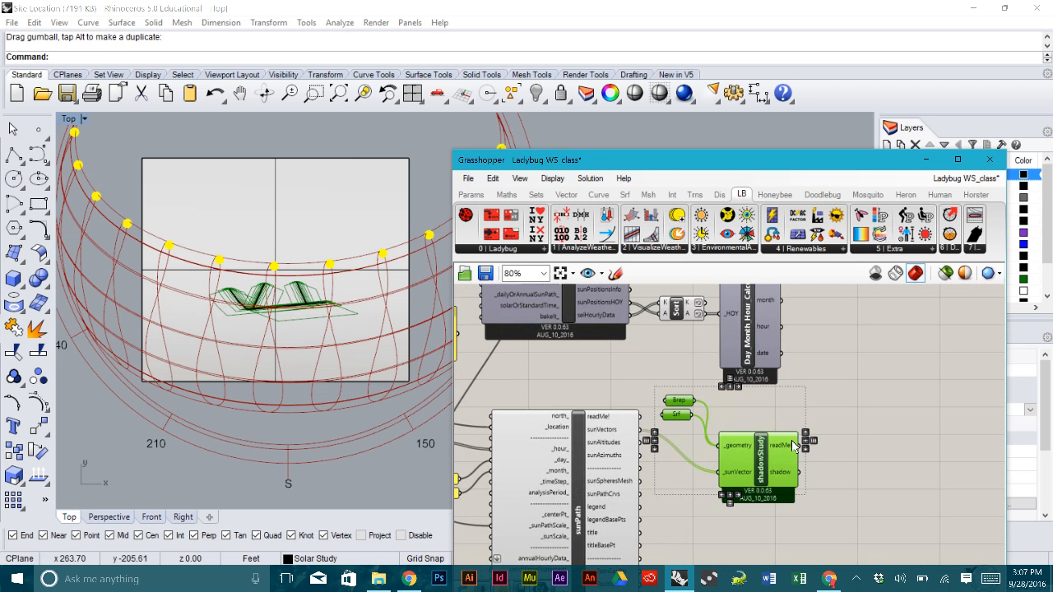
{"action": "left_click_drag", "start_coordinate": [767, 453], "coordinate": [757, 414]}
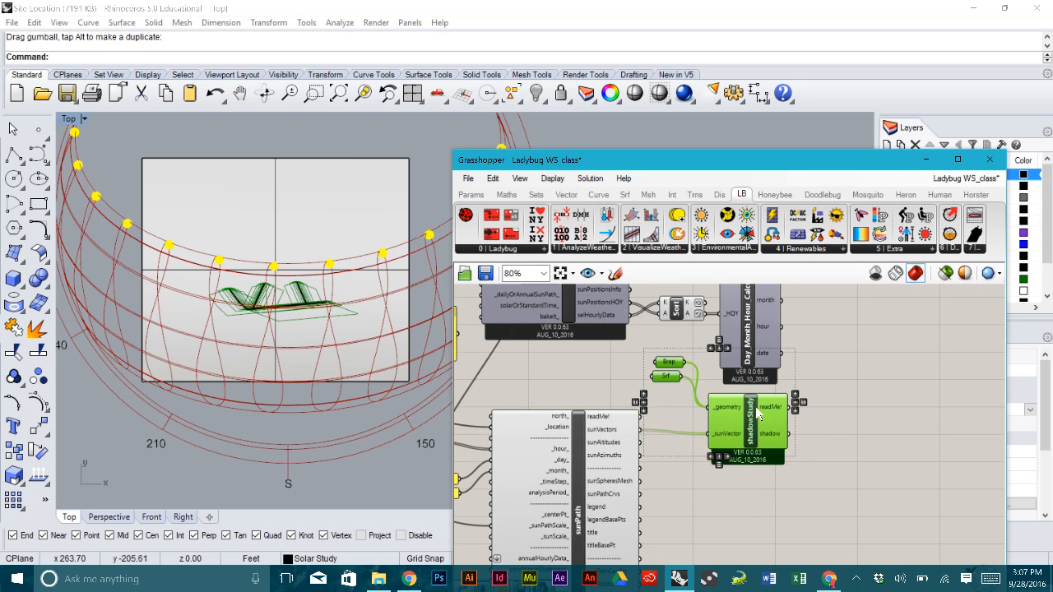
{"action": "left_click", "coordinate": [825, 428]}
- Shift the Brep and Srf inputs slightly lower, then pan the Top view over the site
{"action": "mouse_move", "coordinate": [676, 391]}
{"action": "left_mouse_down"}
{"action": "mouse_move", "coordinate": [660, 360]}
{"action": "mouse_move", "coordinate": [670, 397]}
{"action": "left_mouse_up"}
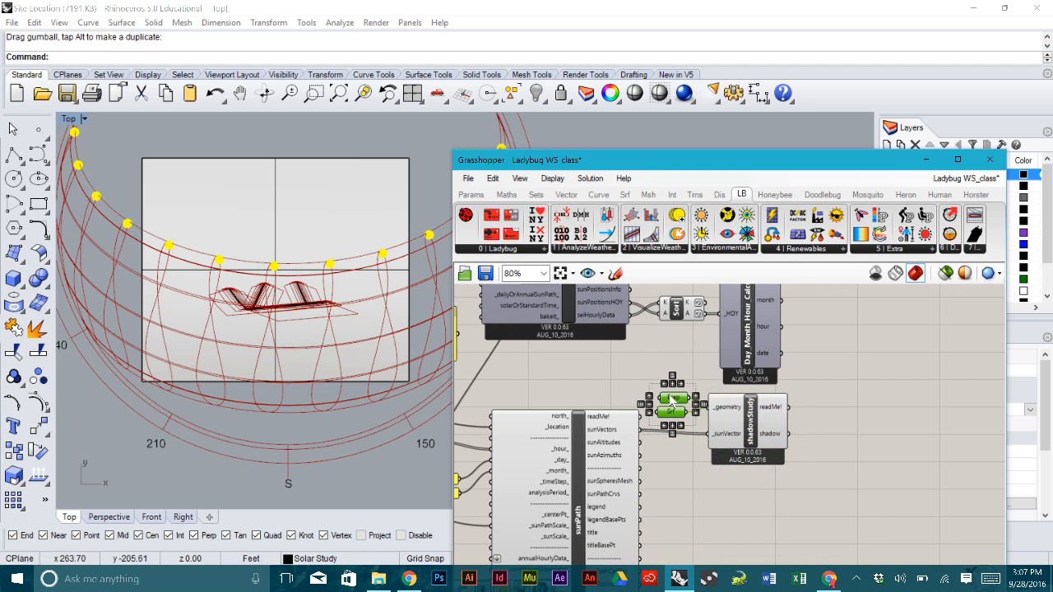
{"action": "left_click", "coordinate": [858, 506]}
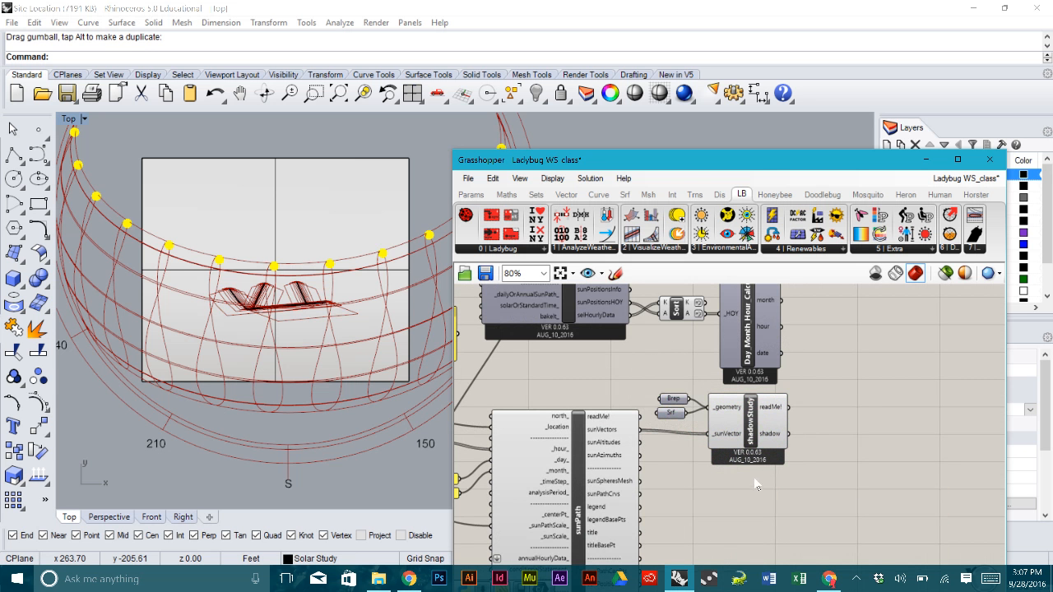
{"action": "right_click_drag", "start_coordinate": [350, 313], "coordinate": [348, 372]}
{"action": "scroll", "coordinate": [266, 341], "scroll_direction": "up", "scroll_amount": 5}
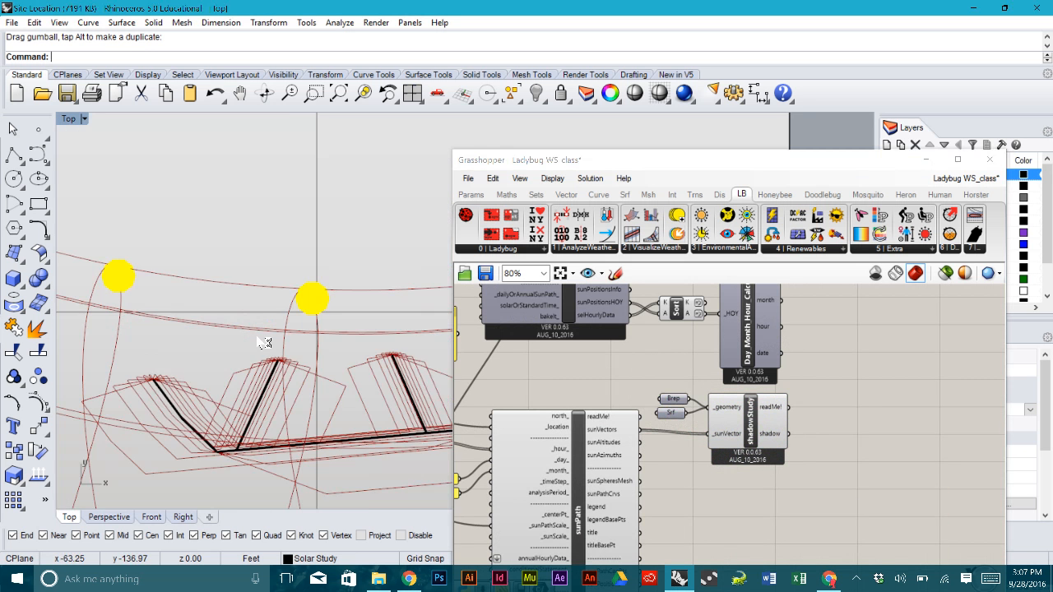
{"action": "scroll", "coordinate": [266, 340], "scroll_direction": "down", "scroll_amount": 2}
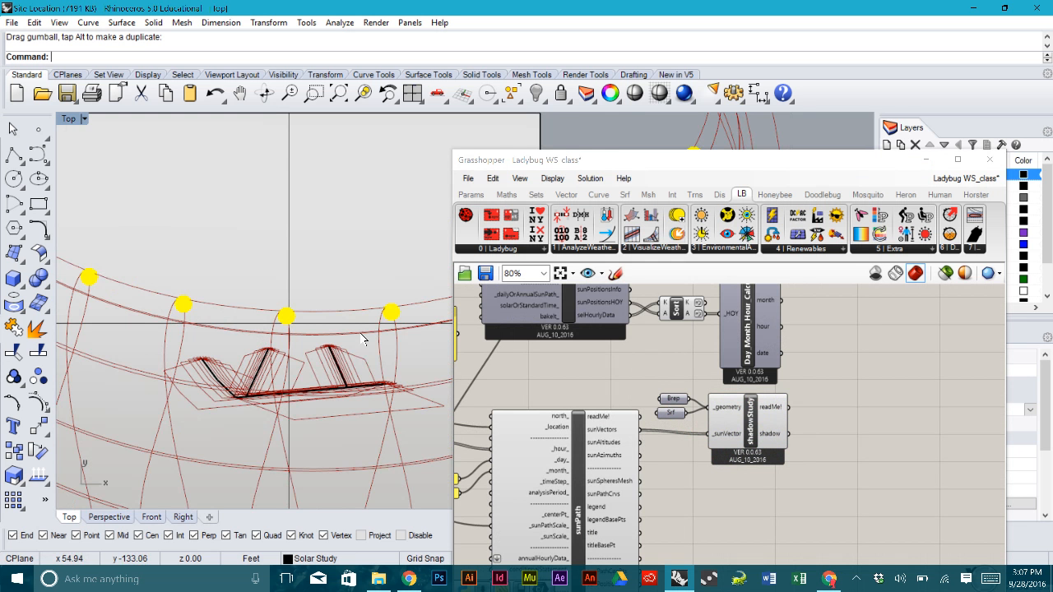
{"action": "scroll", "coordinate": [363, 339], "scroll_direction": "down", "scroll_amount": 3}
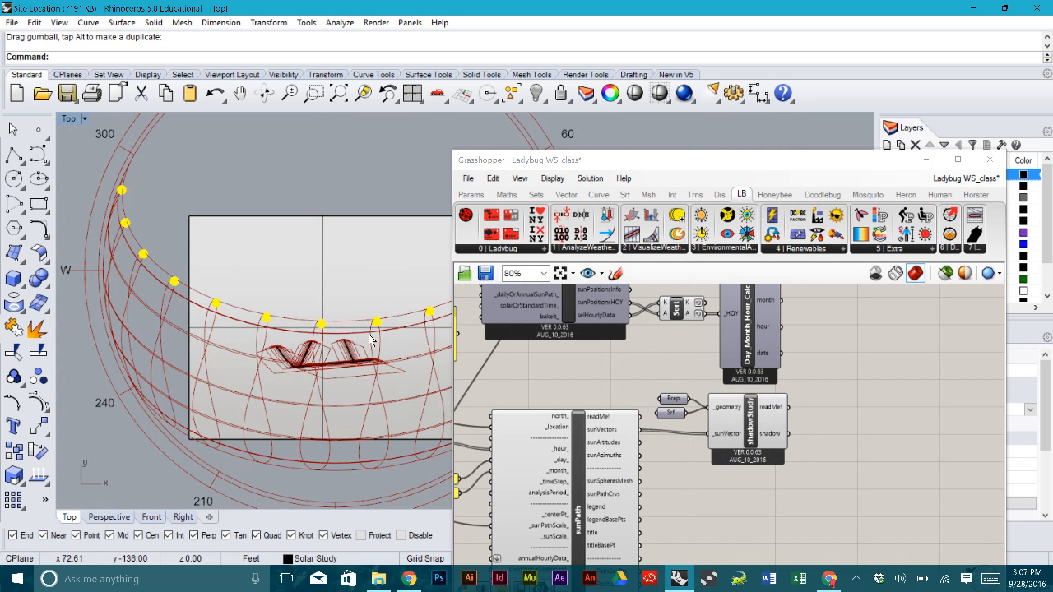
{"action": "scroll", "coordinate": [263, 332], "scroll_direction": "down", "scroll_amount": 1}
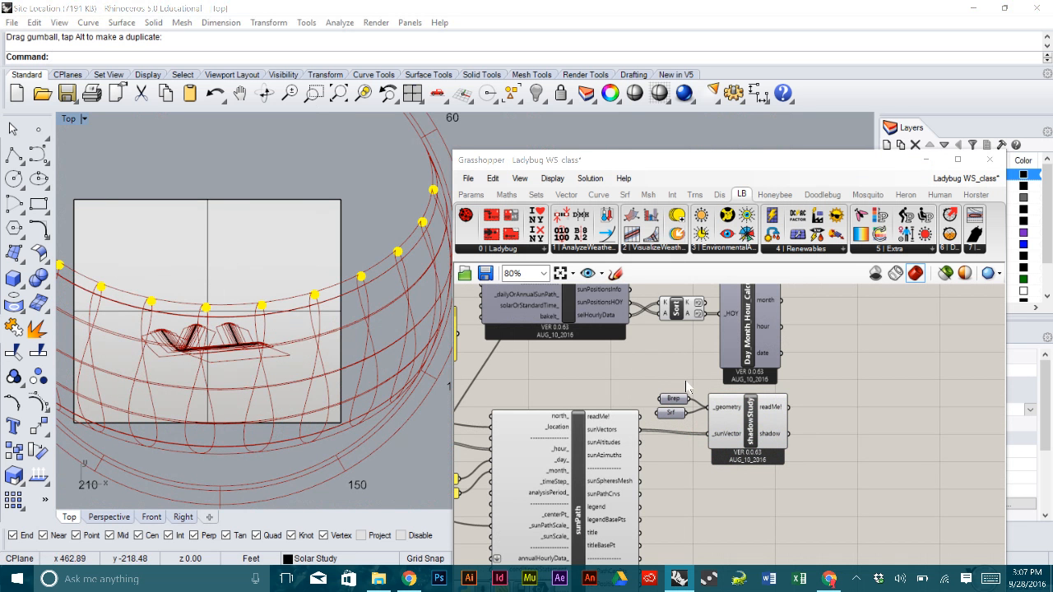
{"action": "right_click_drag", "start_coordinate": [687, 386], "coordinate": [830, 360]}
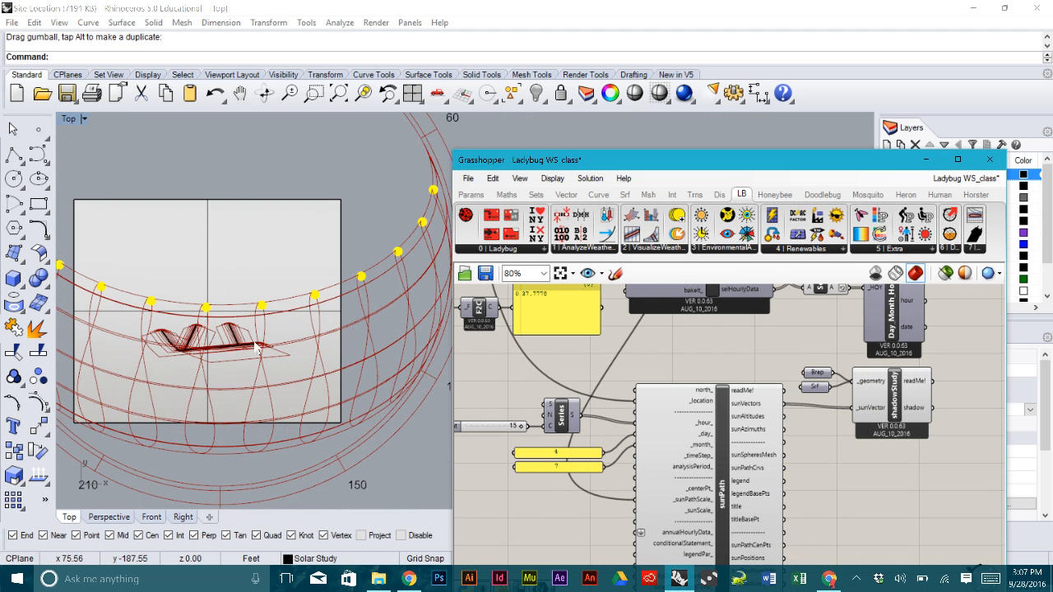
{"action": "right_click_drag", "start_coordinate": [259, 347], "coordinate": [319, 338]}
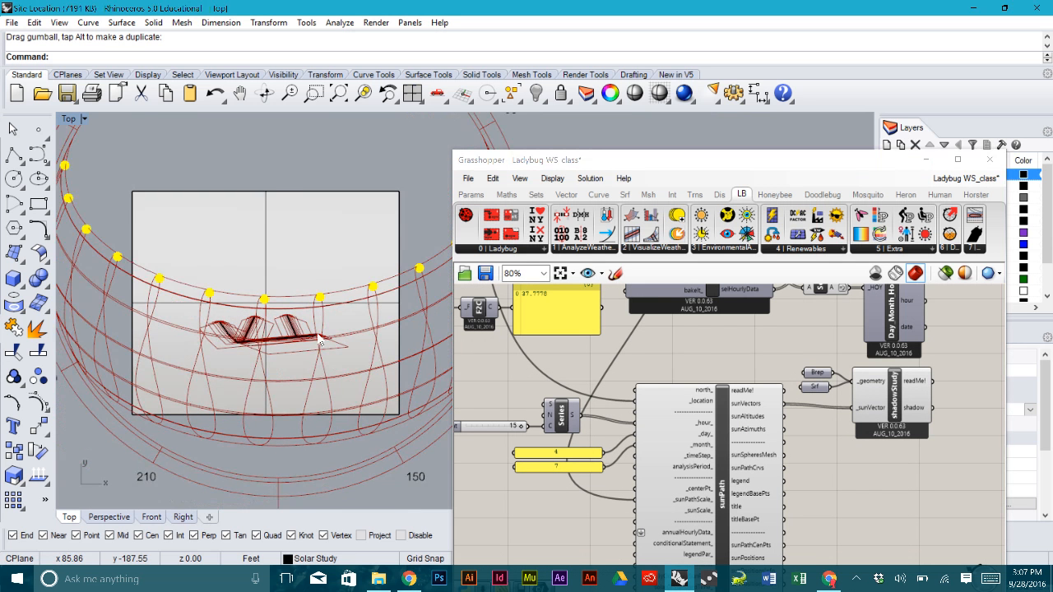
{"action": "scroll", "coordinate": [320, 338], "scroll_direction": "down", "scroll_amount": 2}
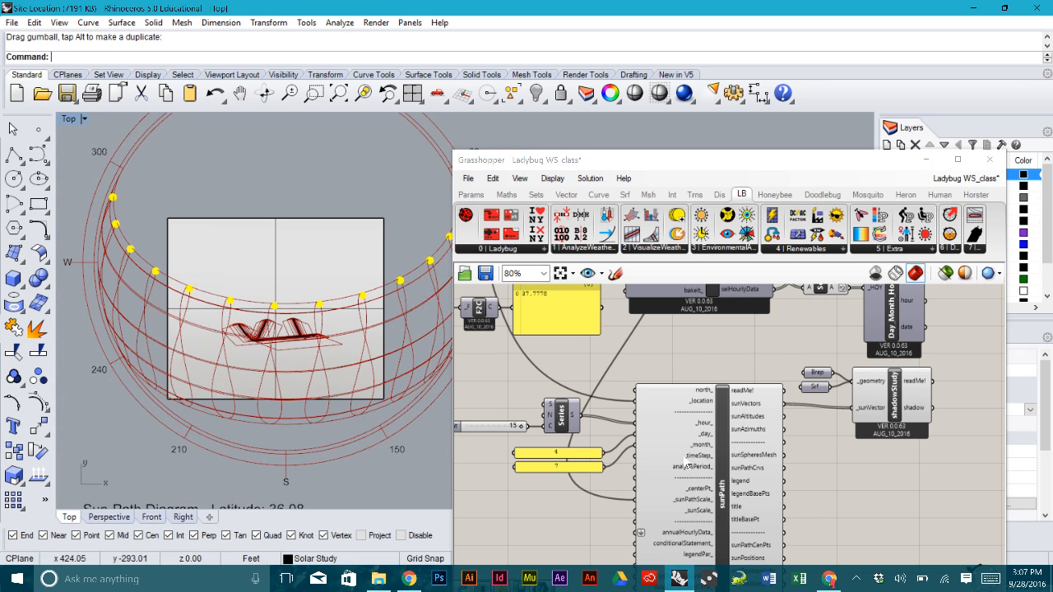
{"action": "right_click_drag", "start_coordinate": [367, 333], "coordinate": [346, 349]}
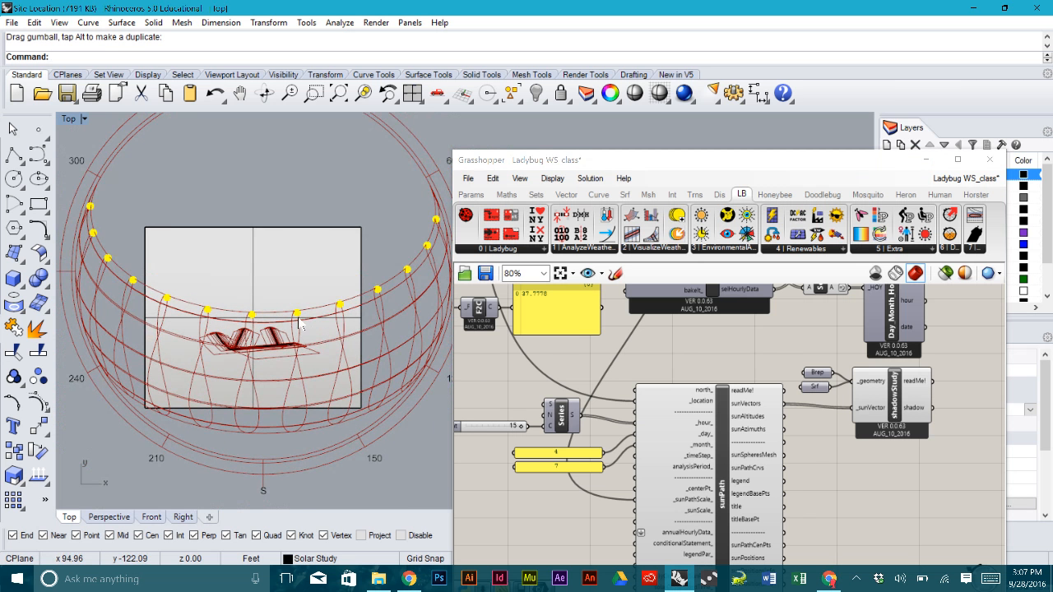
{"action": "scroll", "coordinate": [343, 307], "scroll_direction": "down", "scroll_amount": 2}
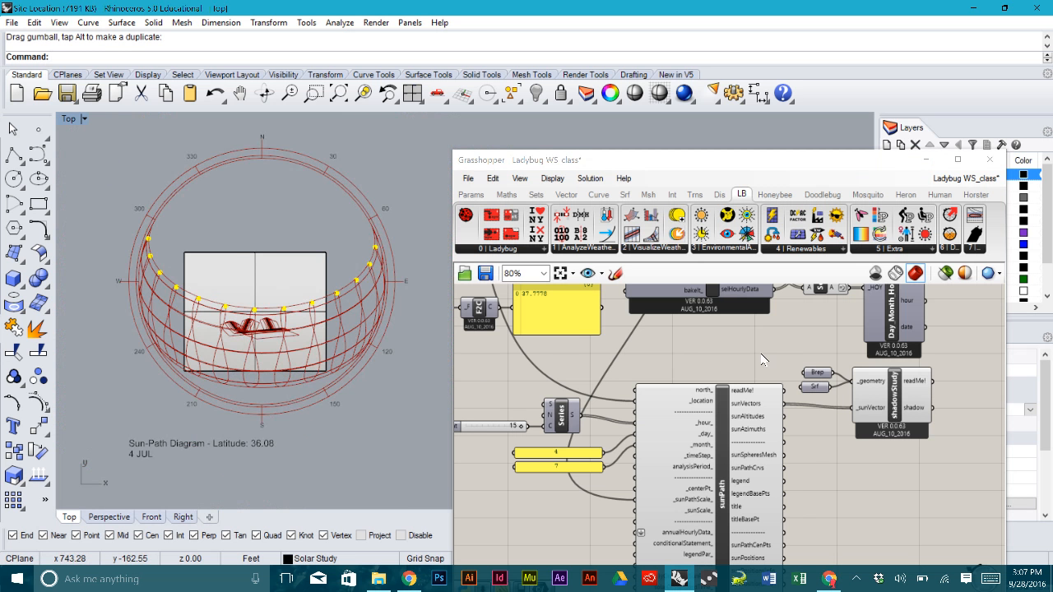
- Wire the a>38 condition panel into the lower sunPath's conditionalStatement input
{"action": "right_click_drag", "start_coordinate": [759, 361], "coordinate": [790, 352]}
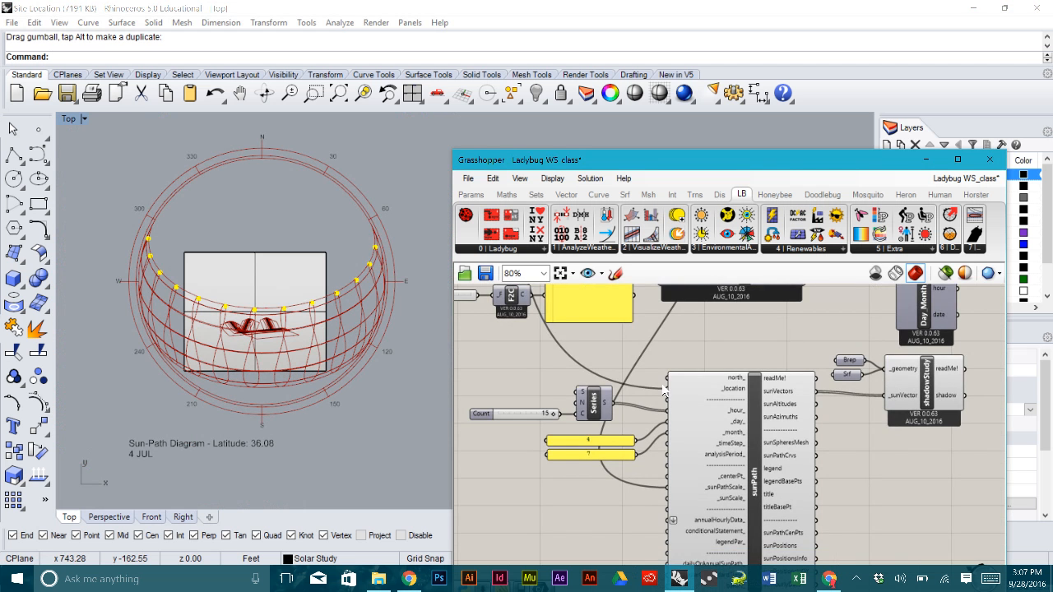
{"action": "scroll", "coordinate": [671, 386], "scroll_direction": "down", "scroll_amount": 4}
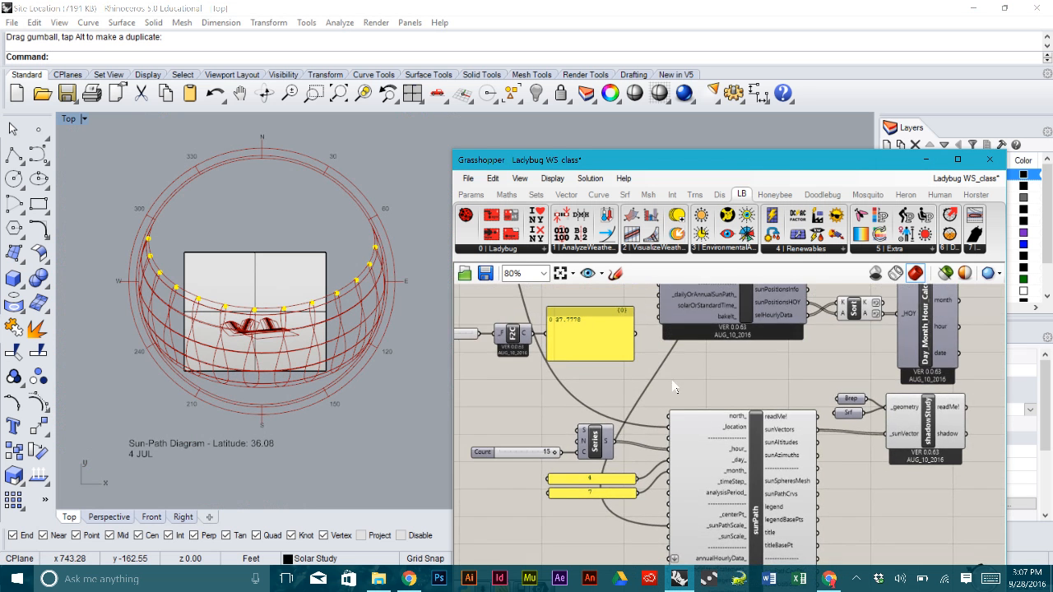
{"action": "scroll", "coordinate": [687, 385], "scroll_direction": "up", "scroll_amount": 8}
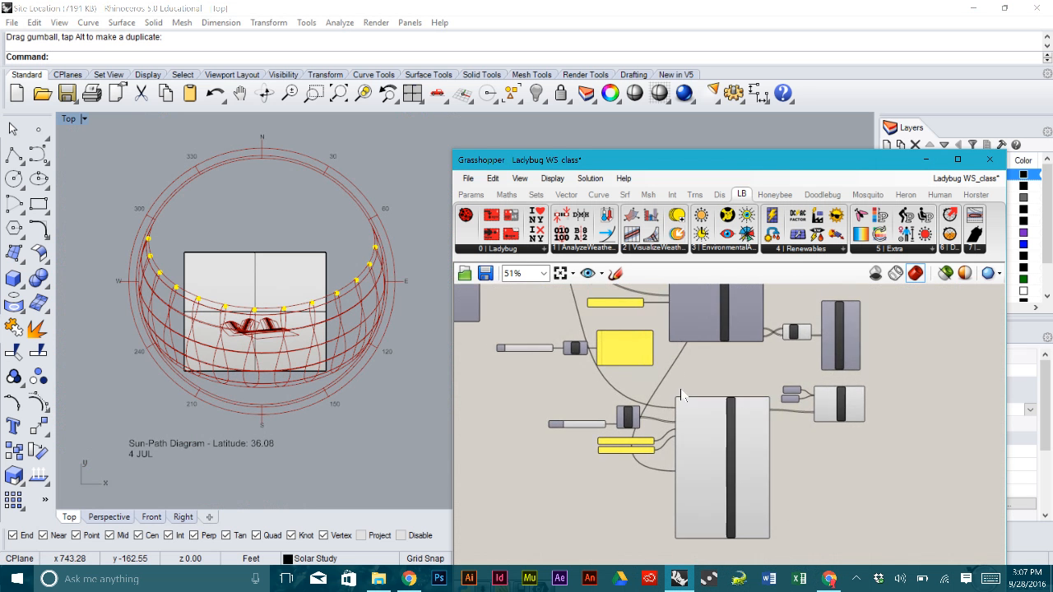
{"action": "scroll", "coordinate": [667, 444], "scroll_direction": "down", "scroll_amount": 8}
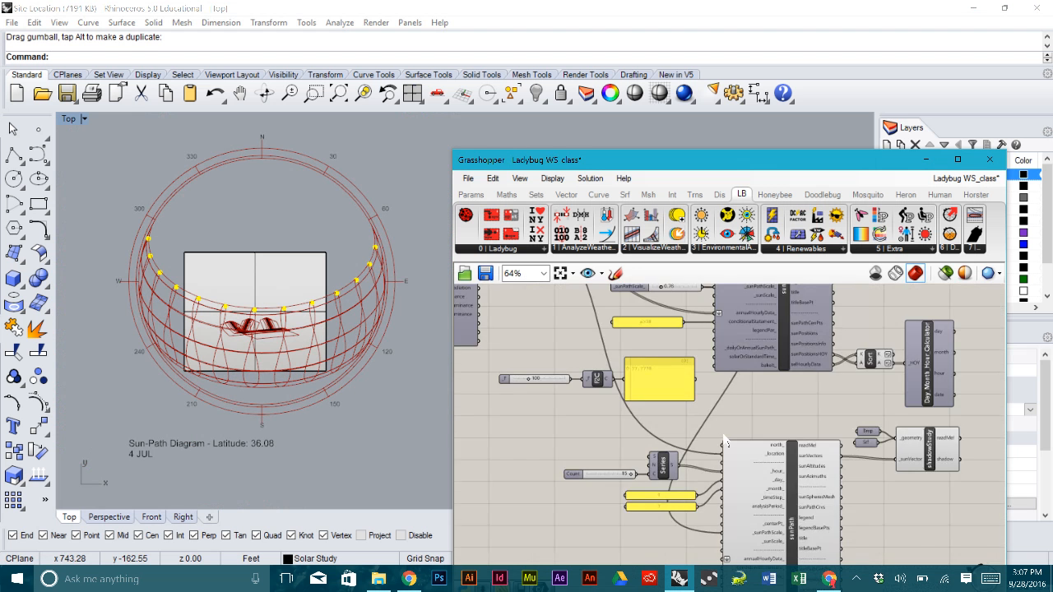
{"action": "scroll", "coordinate": [692, 377], "scroll_direction": "up", "scroll_amount": 4}
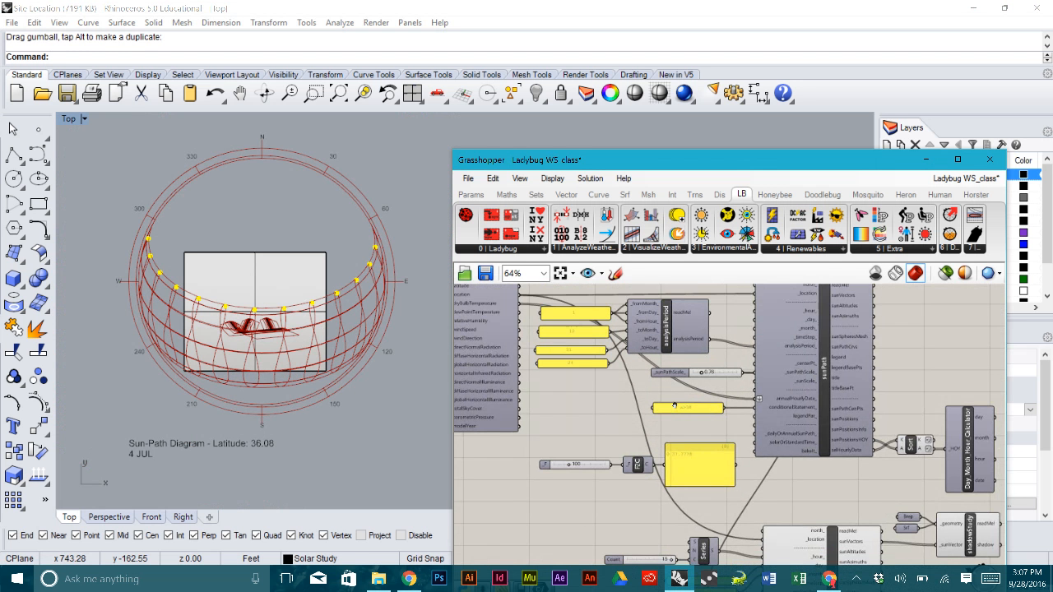
{"action": "scroll", "coordinate": [639, 409], "scroll_direction": "up", "scroll_amount": 2}
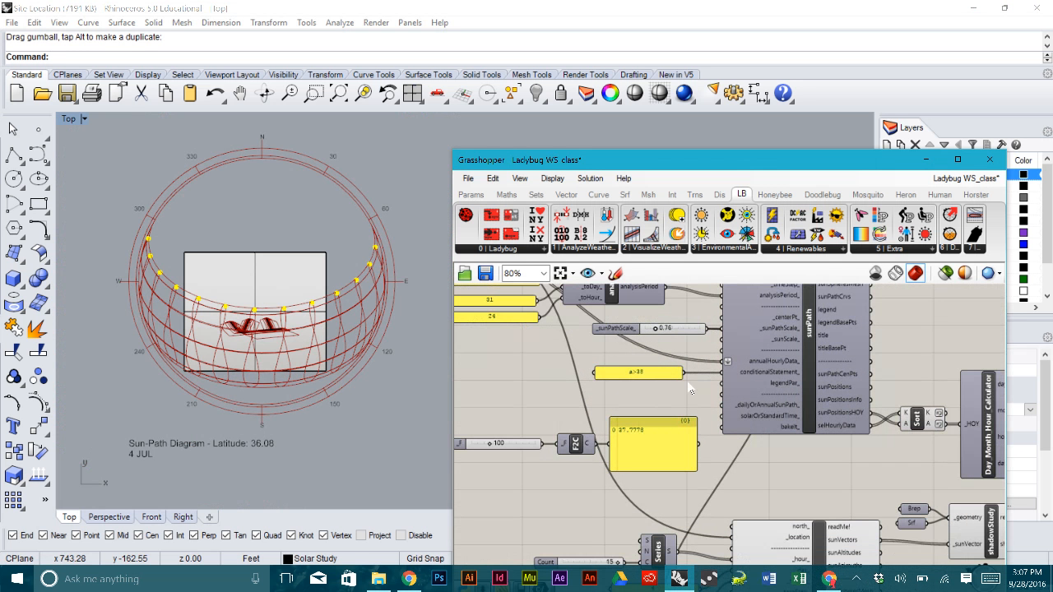
{"action": "left_click_drag", "start_coordinate": [686, 374], "coordinate": [734, 511]}
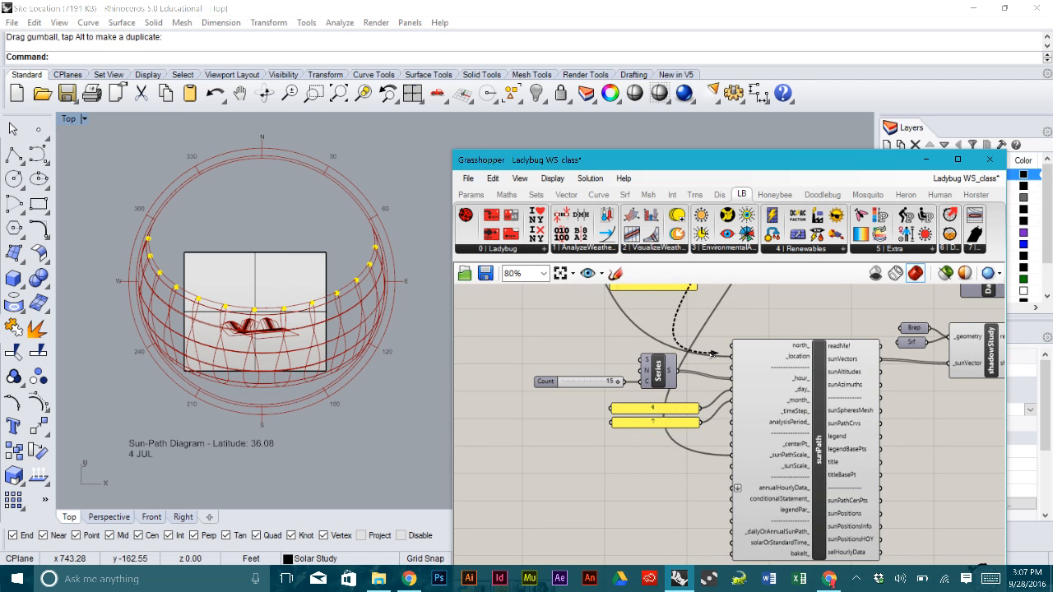
- Connect importEPW dryBulbTemperature to the lower sunPath's annualHourlyData input
{"action": "scroll", "coordinate": [712, 316], "scroll_direction": "down", "scroll_amount": 3}
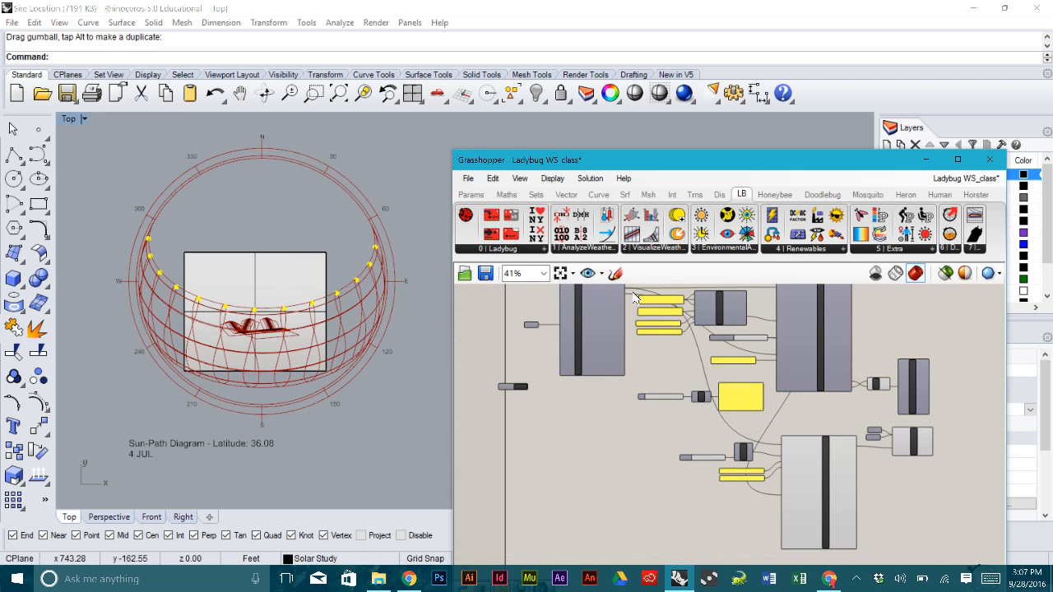
{"action": "scroll", "coordinate": [635, 309], "scroll_direction": "up", "scroll_amount": 4}
{"action": "left_click_drag", "start_coordinate": [612, 311], "coordinate": [857, 516]}
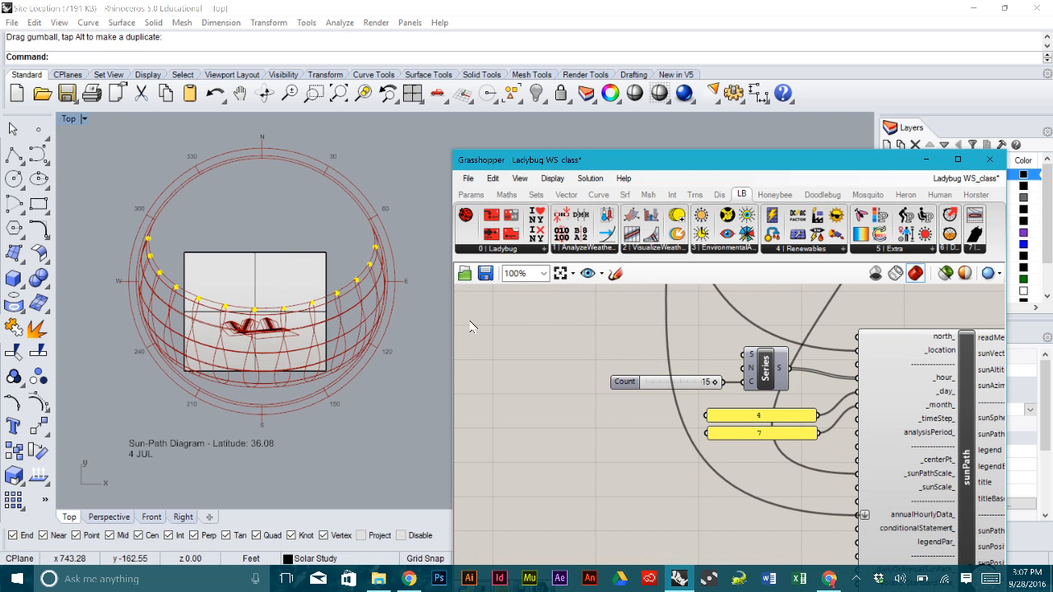
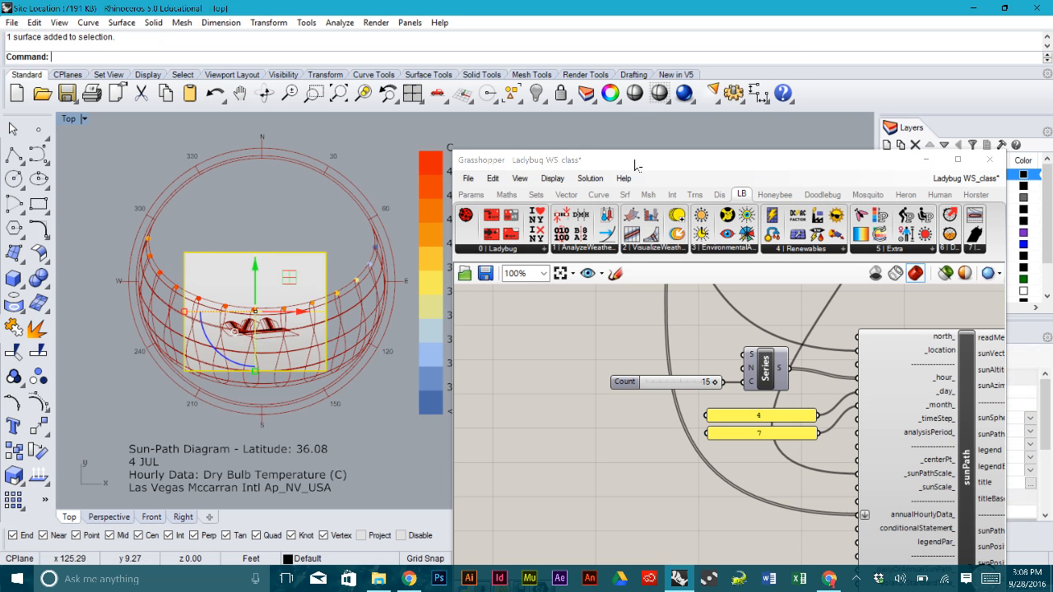
- Reselect the site surface and hide it with the Hide command
{"action": "left_click", "coordinate": [311, 235]}
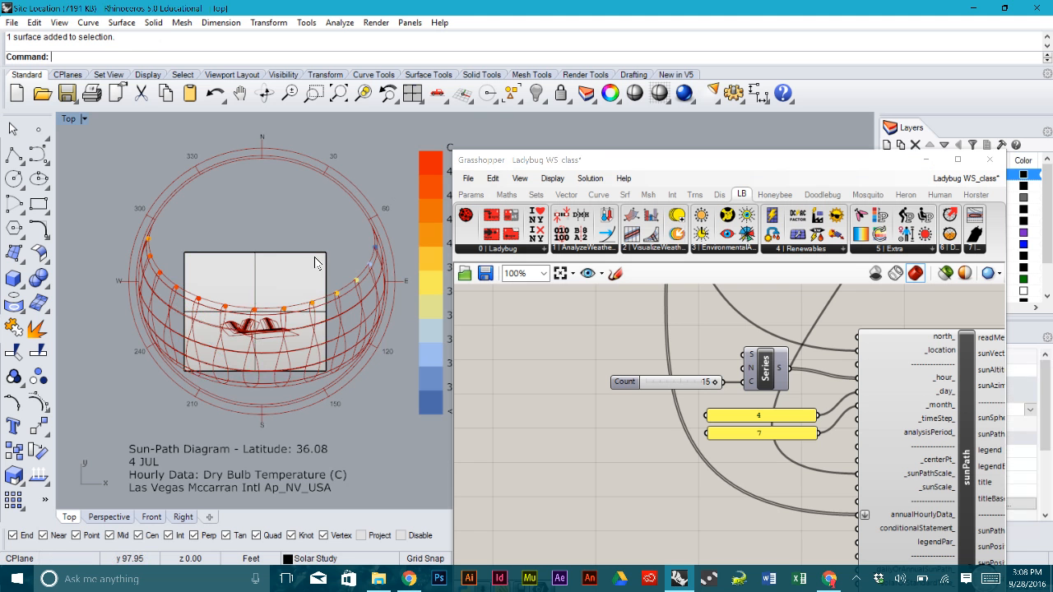
{"action": "left_click", "coordinate": [315, 260]}
{"action": "type", "text": "hide"}
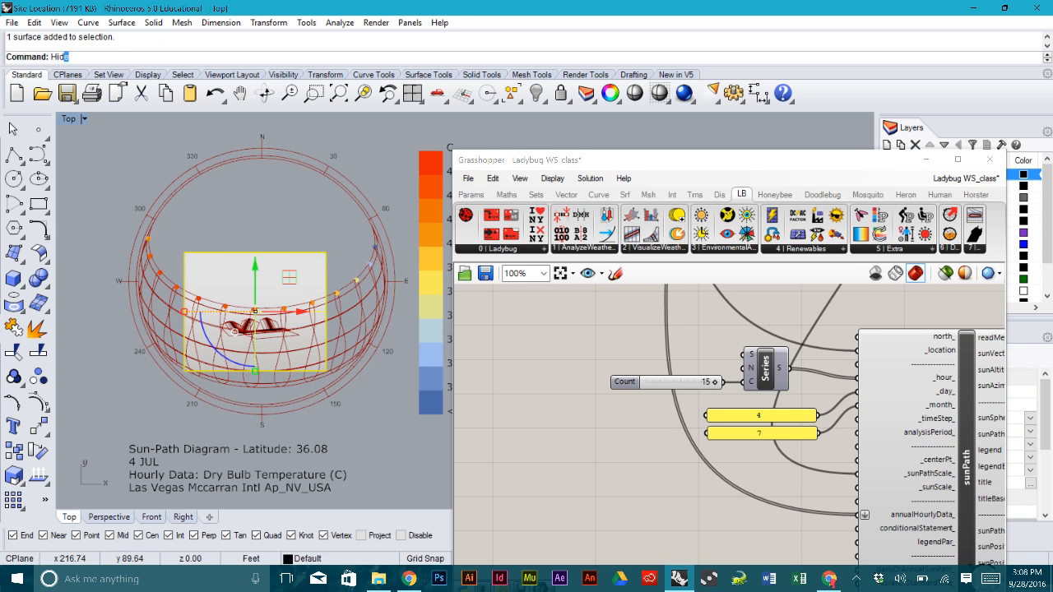
{"action": "key", "text": "Return"}
- Zoom the Grasshopper canvas onto the sunPath component's outputs
{"action": "right_click_drag", "start_coordinate": [313, 330], "coordinate": [309, 278]}
{"action": "right_click_drag", "start_coordinate": [865, 424], "coordinate": [640, 349]}
{"action": "scroll", "coordinate": [815, 454], "scroll_direction": "up", "scroll_amount": 3}
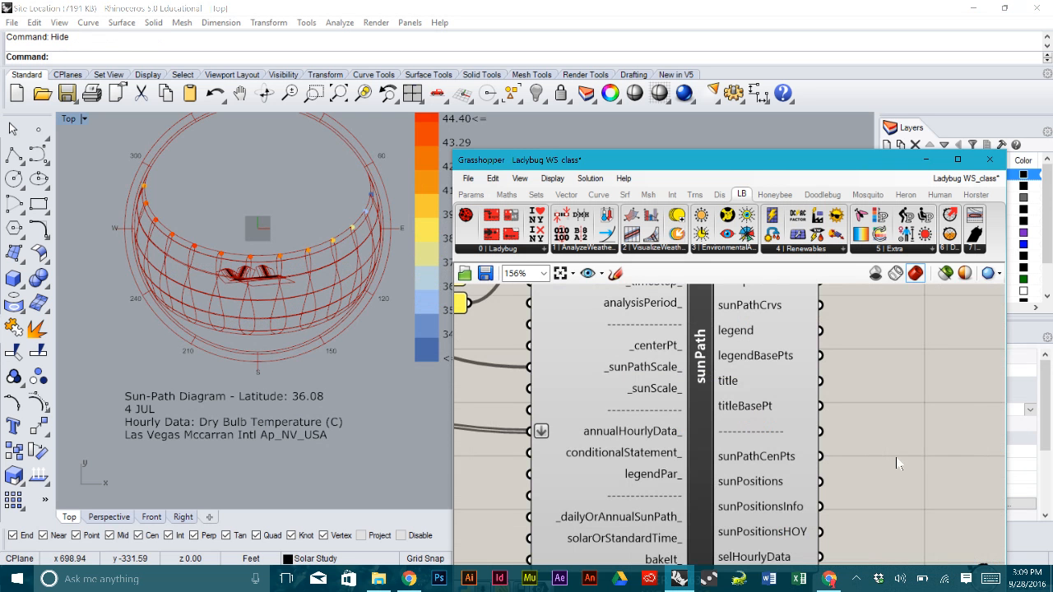
{"action": "mouse_move", "coordinate": [775, 310]}
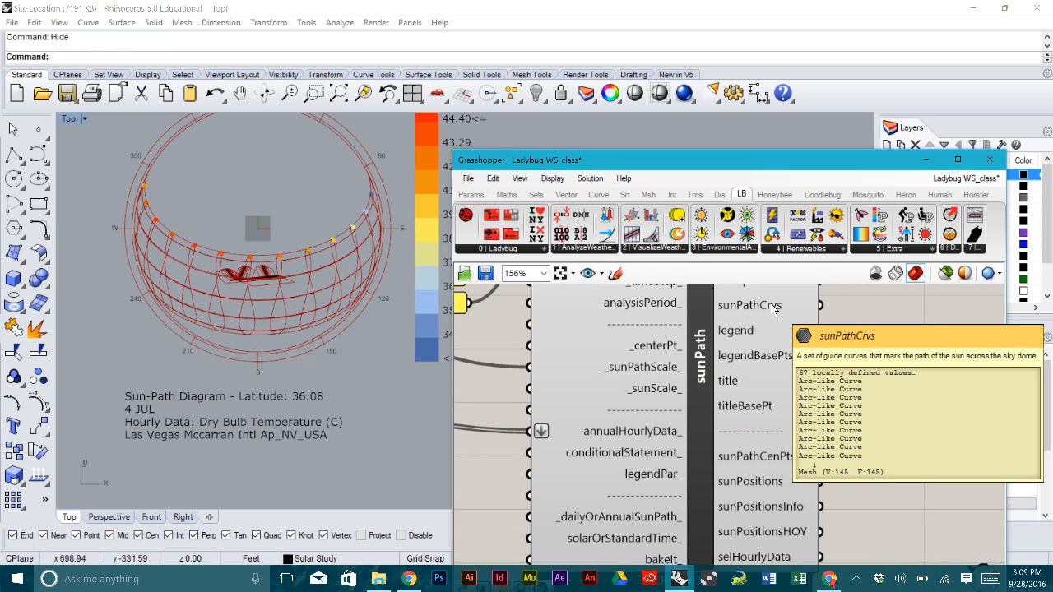
{"action": "right_click_drag", "start_coordinate": [773, 308], "coordinate": [777, 350]}
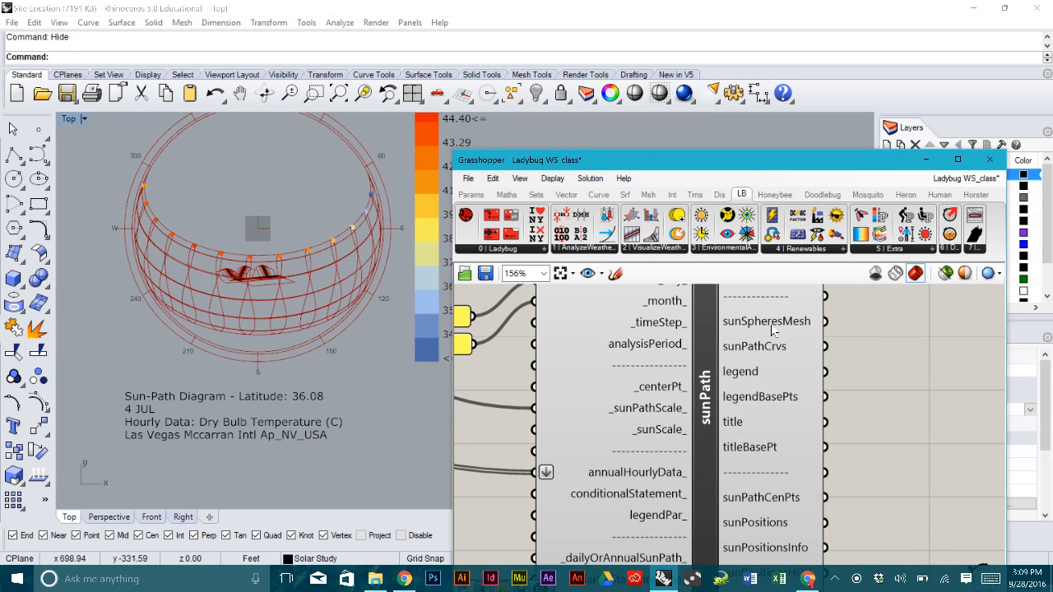
{"action": "scroll", "coordinate": [334, 350], "scroll_direction": "up", "scroll_amount": 10}
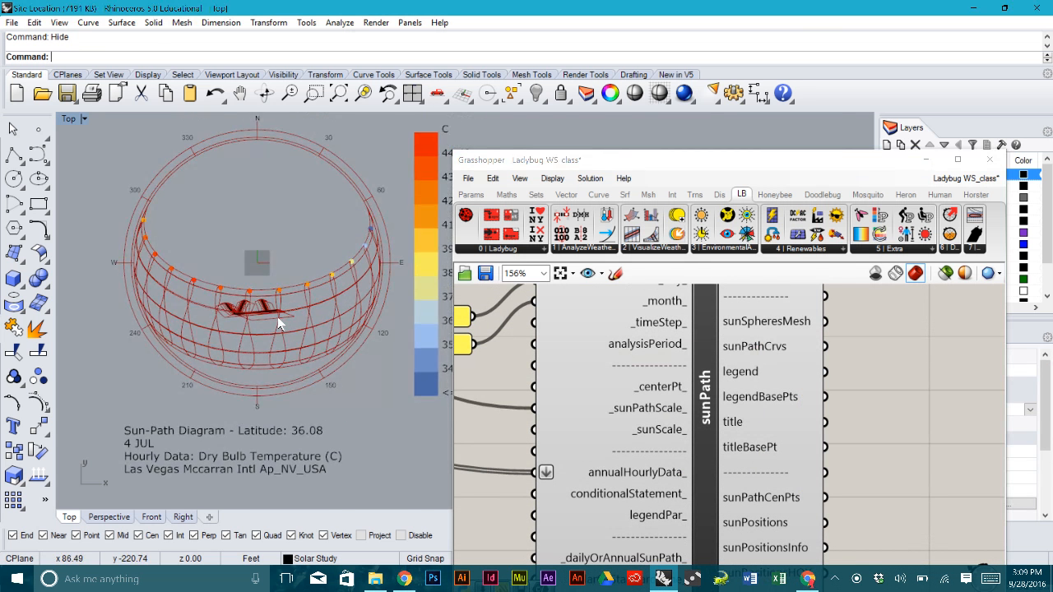
- Zoom and pan the Rhino Top view to inspect the sun-path dome around the building
{"action": "scroll", "coordinate": [288, 310], "scroll_direction": "down", "scroll_amount": 10}
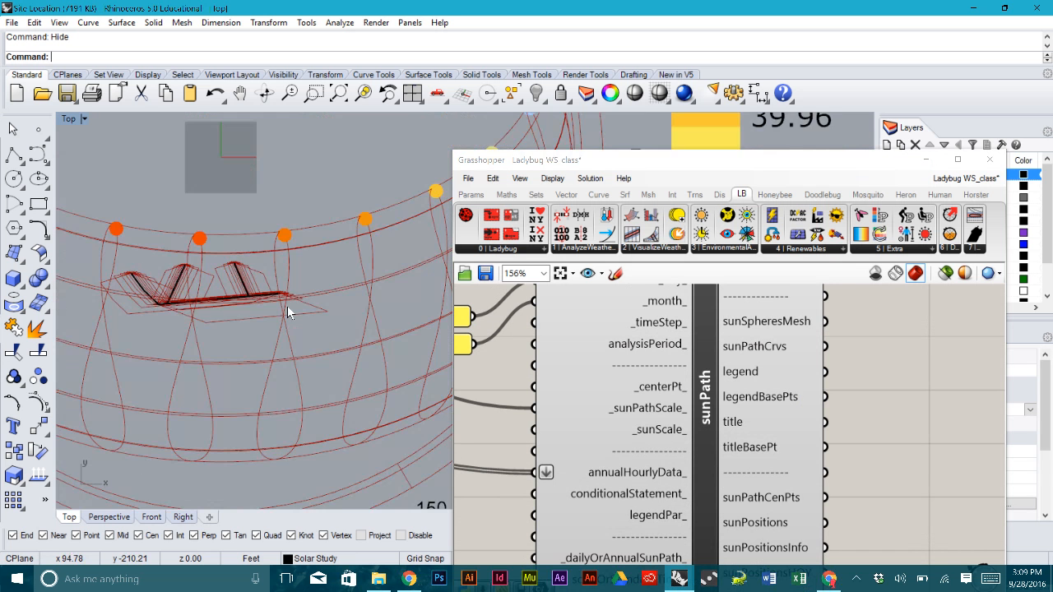
{"action": "scroll", "coordinate": [310, 286], "scroll_direction": "down", "scroll_amount": 3}
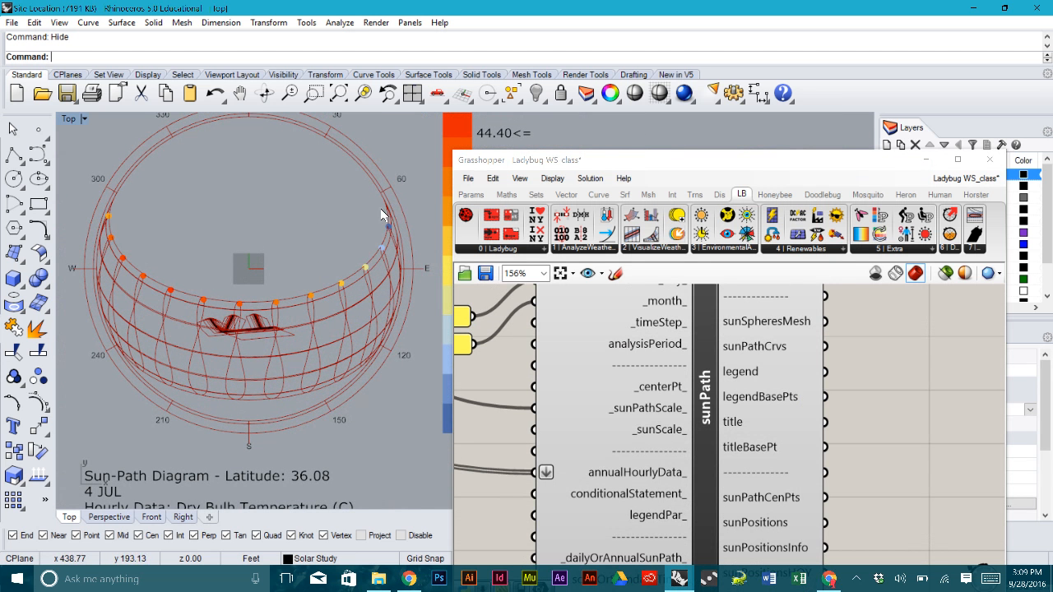
{"action": "scroll", "coordinate": [246, 345], "scroll_direction": "up", "scroll_amount": 6}
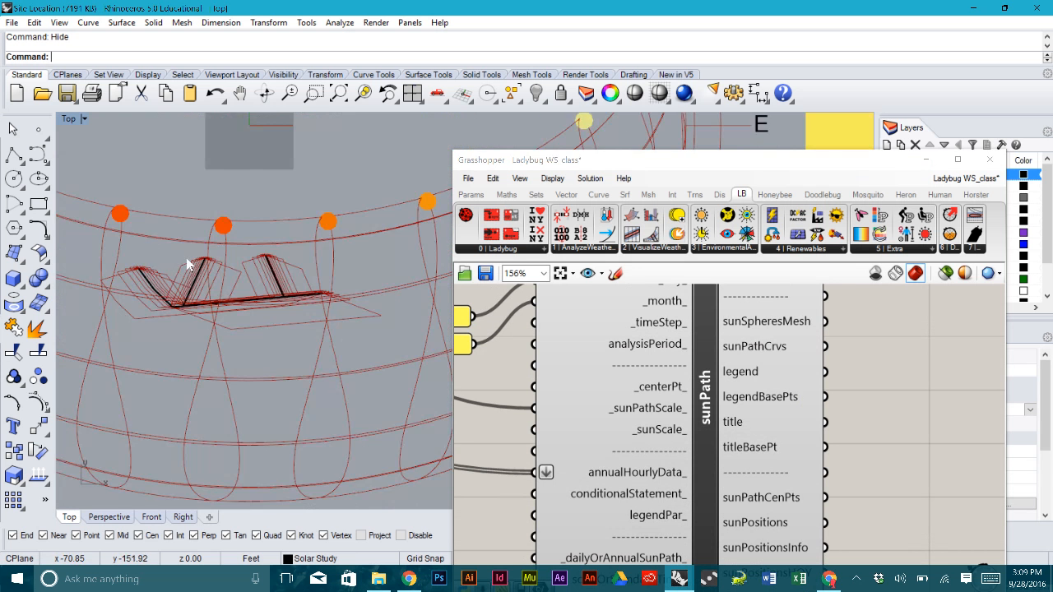
{"action": "scroll", "coordinate": [185, 263], "scroll_direction": "up", "scroll_amount": 4}
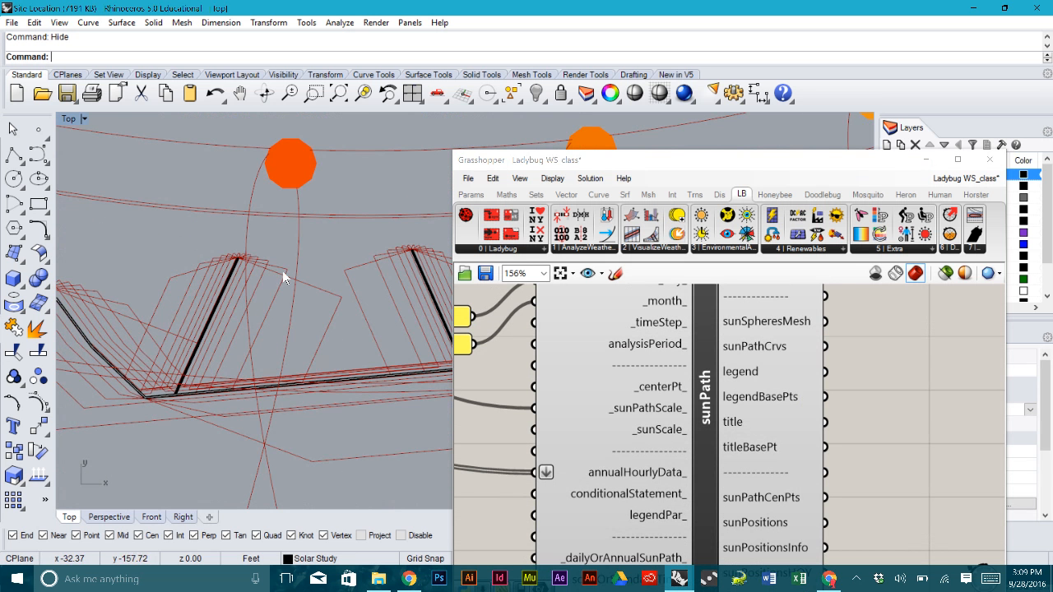
{"action": "scroll", "coordinate": [282, 288], "scroll_direction": "down", "scroll_amount": 8}
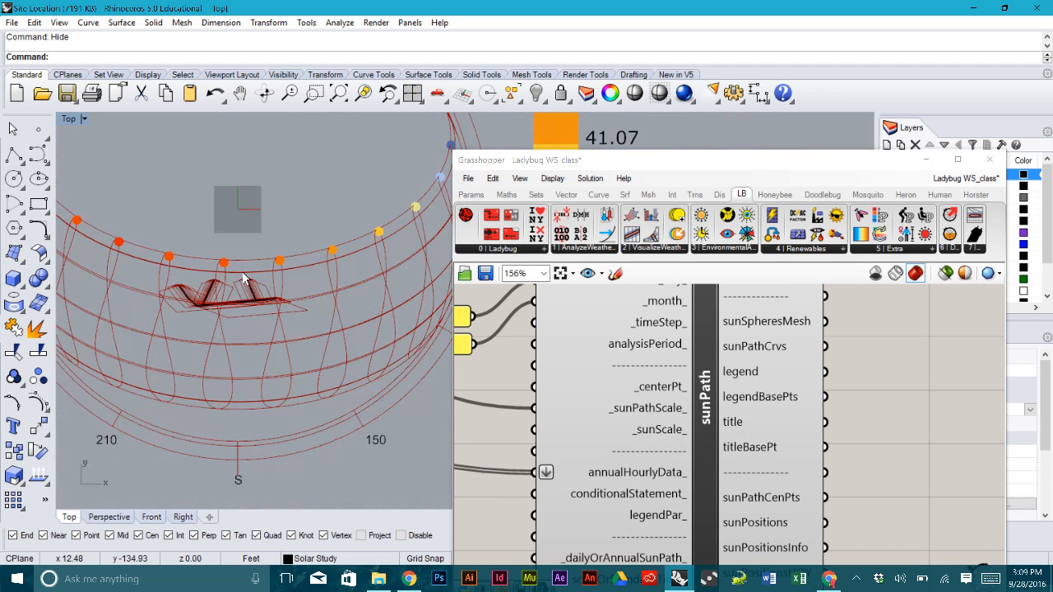
{"action": "scroll", "coordinate": [282, 263], "scroll_direction": "down", "scroll_amount": 4}
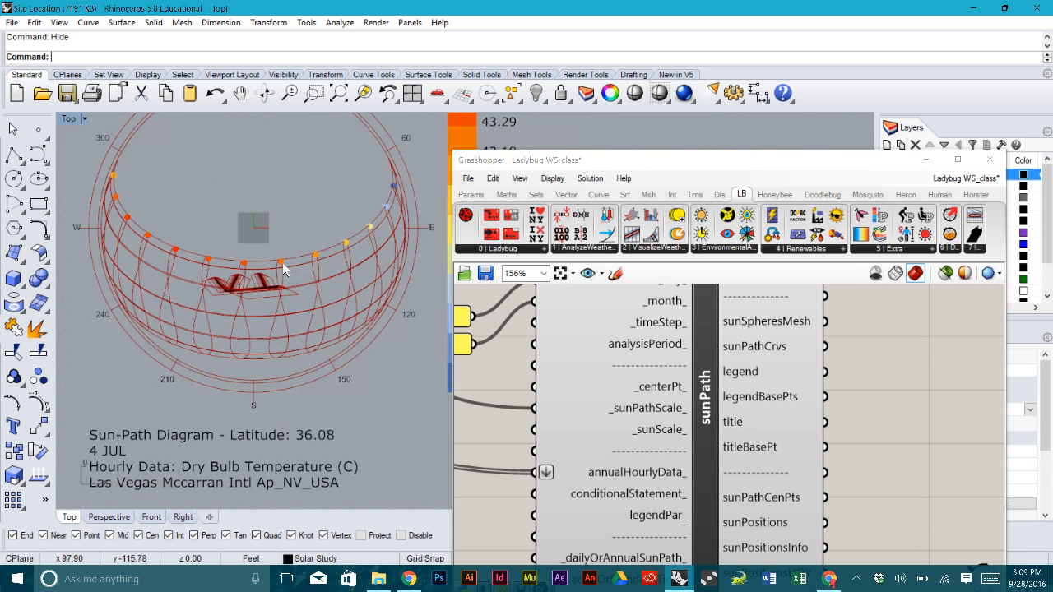
{"action": "scroll", "coordinate": [241, 279], "scroll_direction": "up", "scroll_amount": 3}
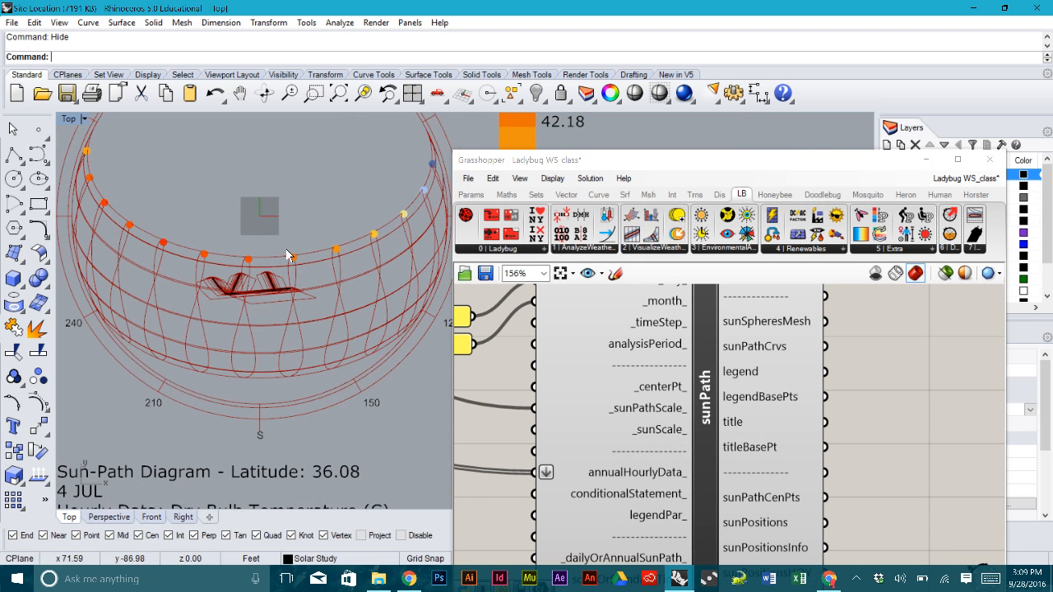
{"action": "scroll", "coordinate": [251, 261], "scroll_direction": "up", "scroll_amount": 4}
{"action": "scroll", "coordinate": [243, 259], "scroll_direction": "down", "scroll_amount": 4}
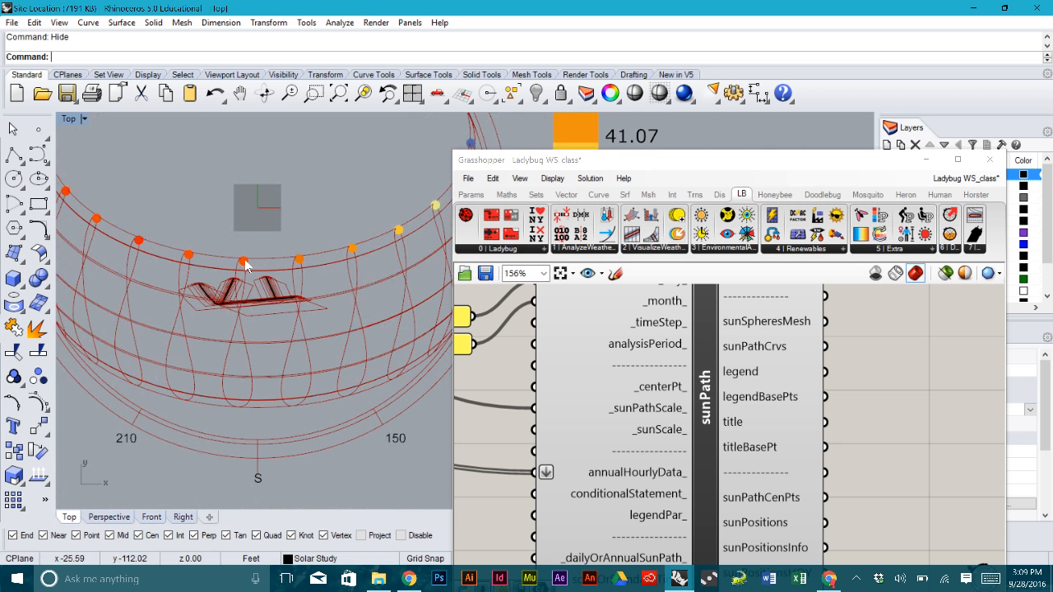
{"action": "right_click_drag", "start_coordinate": [237, 198], "coordinate": [178, 273]}
{"action": "scroll", "coordinate": [180, 272], "scroll_direction": "down", "scroll_amount": 2}
{"action": "scroll", "coordinate": [180, 272], "scroll_direction": "down", "scroll_amount": 2}
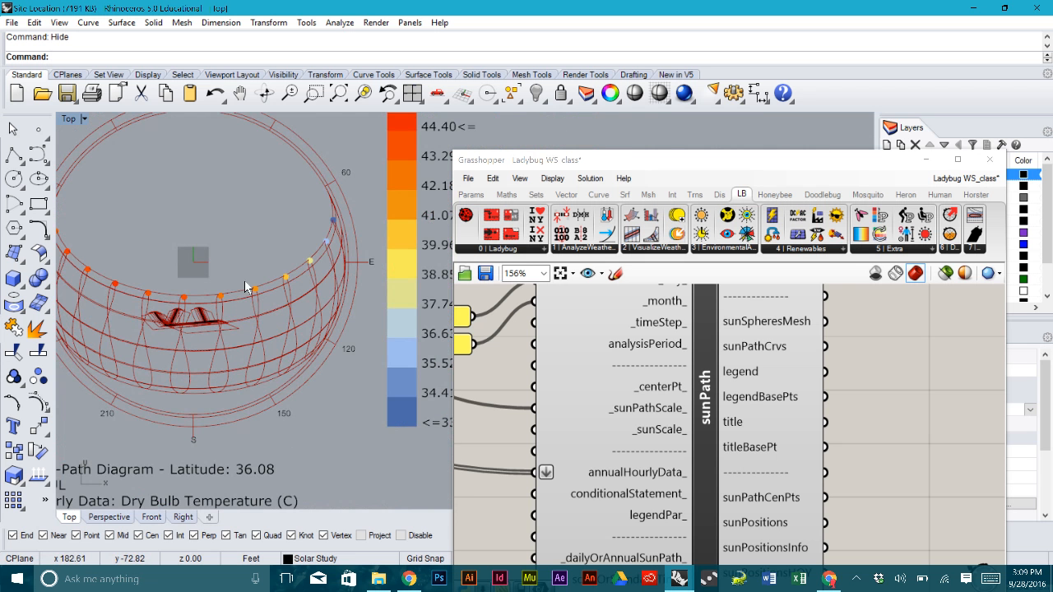
{"action": "right_click_drag", "start_coordinate": [311, 288], "coordinate": [289, 264]}
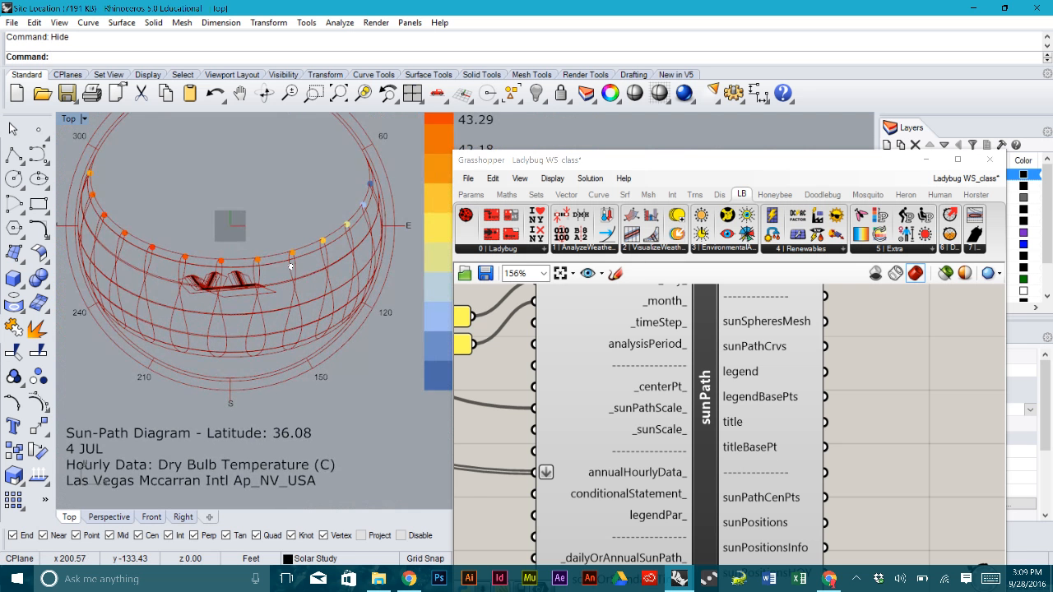
{"action": "scroll", "coordinate": [290, 265], "scroll_direction": "down", "scroll_amount": 2}
- Pan and zoom the Grasshopper canvas to the shadowStudy component
{"action": "right_click_drag", "start_coordinate": [857, 385], "coordinate": [784, 399]}
{"action": "scroll", "coordinate": [784, 399], "scroll_direction": "down", "scroll_amount": 2}
{"action": "right_click_drag", "start_coordinate": [954, 323], "coordinate": [763, 398]}
{"action": "scroll", "coordinate": [756, 379], "scroll_direction": "up", "scroll_amount": 2}
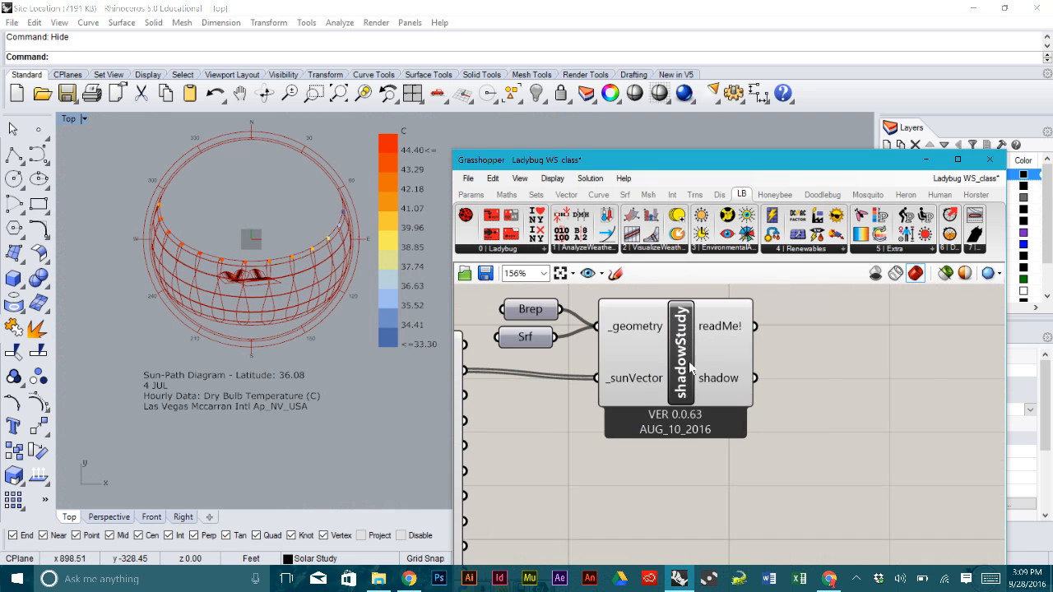
- Turn off shadowStudy's preview and feed its shadow output into a new Srf parameter
{"action": "left_click", "coordinate": [689, 363]}
{"action": "right_click", "coordinate": [690, 363]}
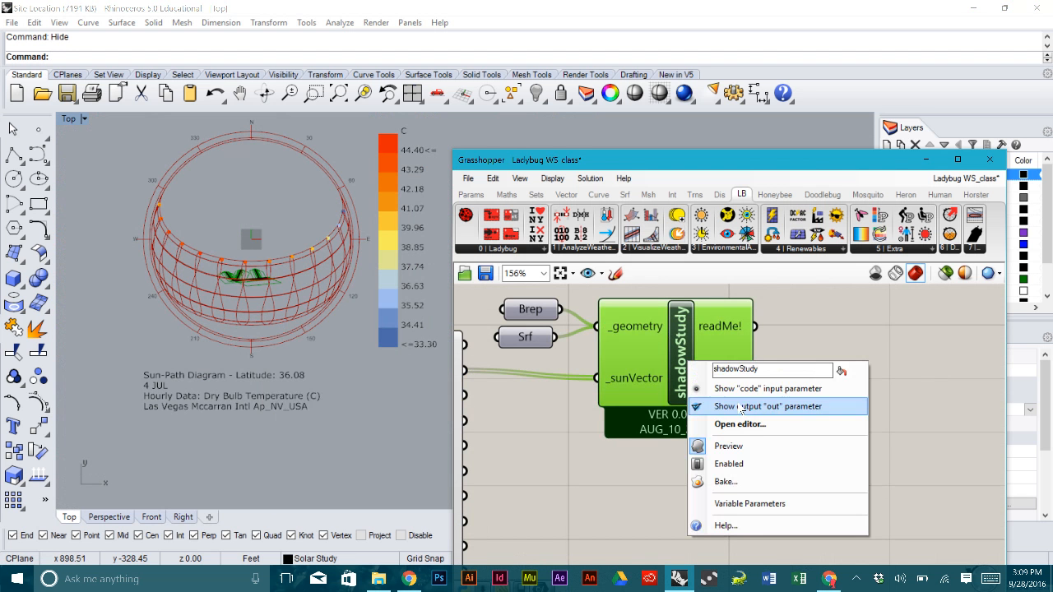
{"action": "left_click", "coordinate": [727, 446]}
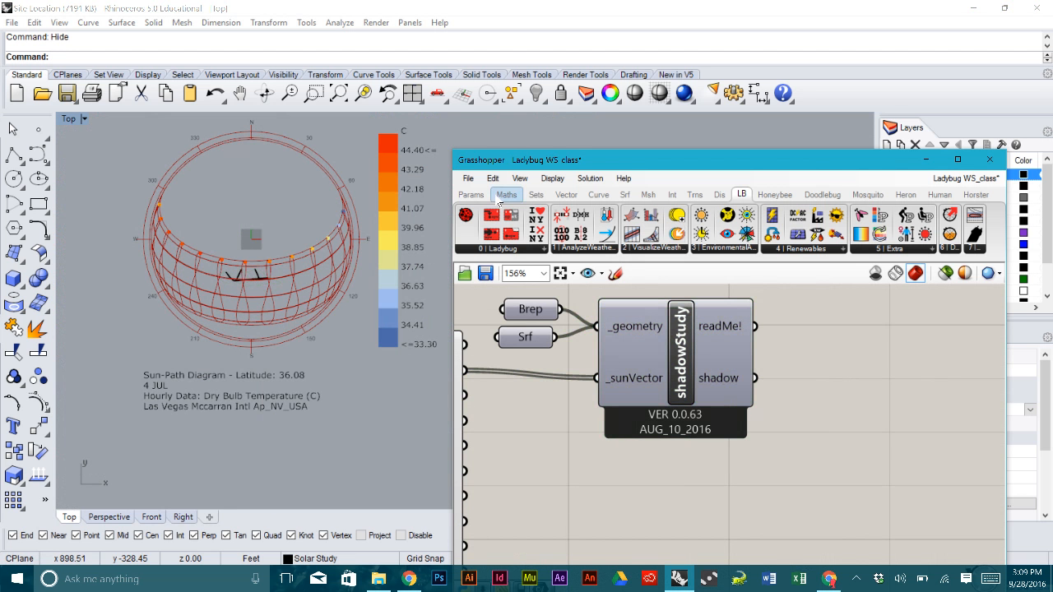
{"action": "left_click", "coordinate": [472, 195]}
{"action": "left_click_drag", "start_coordinate": [576, 235], "coordinate": [917, 399]}
{"action": "left_click_drag", "start_coordinate": [755, 378], "coordinate": [908, 398]}
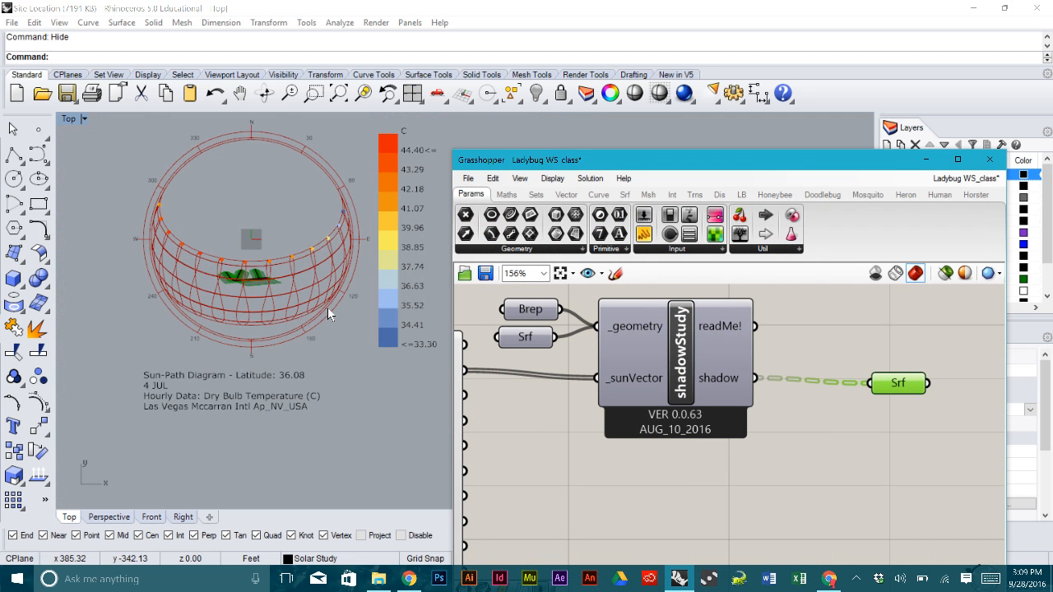
- Disable the Srf parameter's preview and position it beside the shadow output
{"action": "scroll", "coordinate": [299, 294], "scroll_direction": "up", "scroll_amount": 8}
{"action": "scroll", "coordinate": [270, 285], "scroll_direction": "down", "scroll_amount": 8}
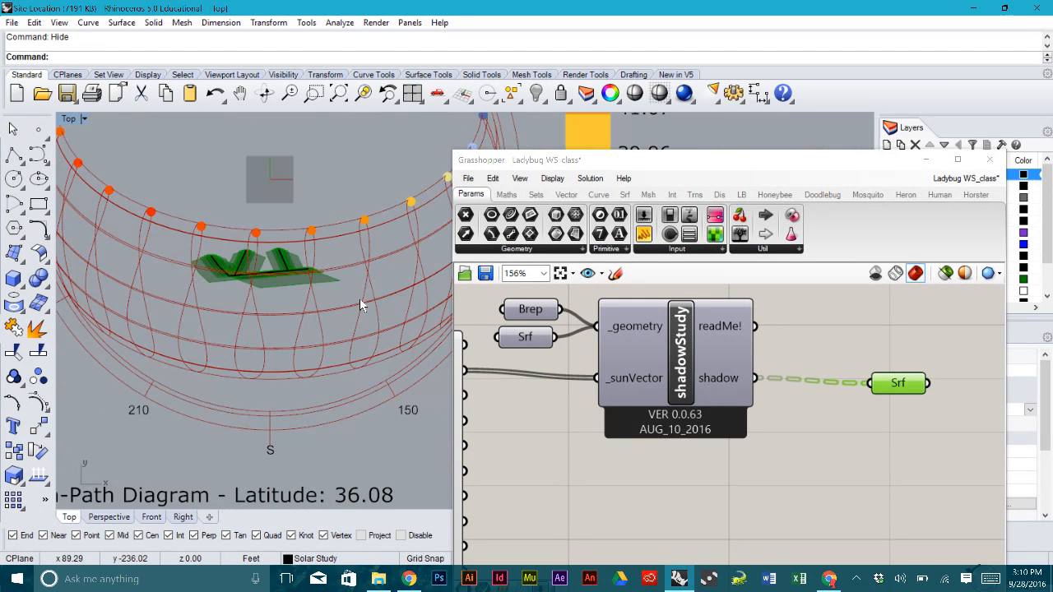
{"action": "left_click_drag", "start_coordinate": [896, 384], "coordinate": [859, 380]}
{"action": "right_click", "coordinate": [859, 380]}
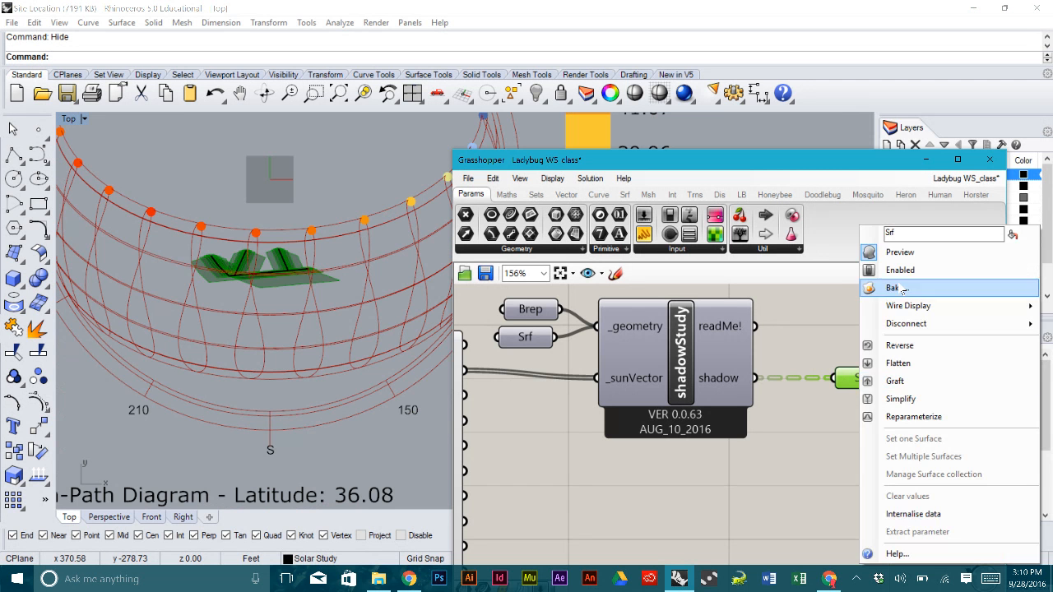
{"action": "left_click", "coordinate": [890, 242]}
{"action": "right_click_drag", "start_coordinate": [913, 323], "coordinate": [865, 309]}
{"action": "left_click_drag", "start_coordinate": [817, 360], "coordinate": [782, 352]}
- Add a Custom Preview component and wire the Srf shadows into its G input
{"action": "double_click", "coordinate": [859, 352]}
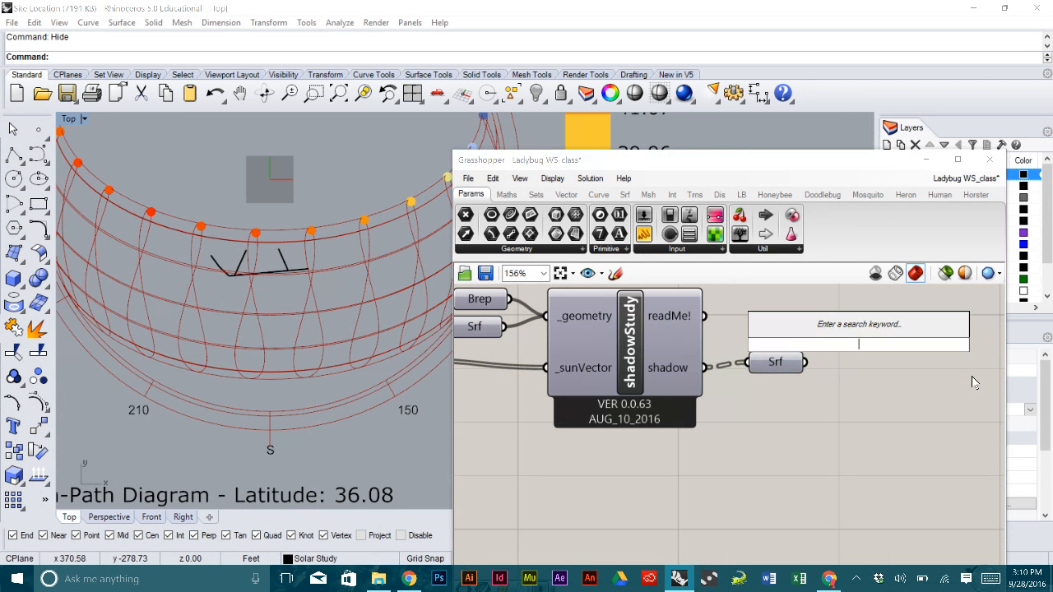
{"action": "type", "text": "cust"}
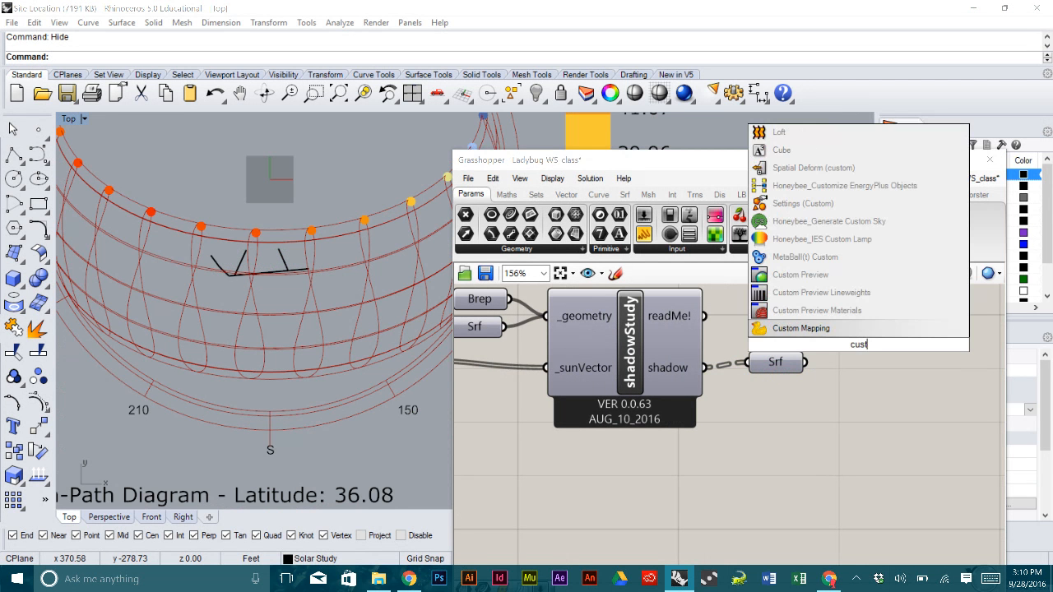
{"action": "left_click", "coordinate": [878, 278]}
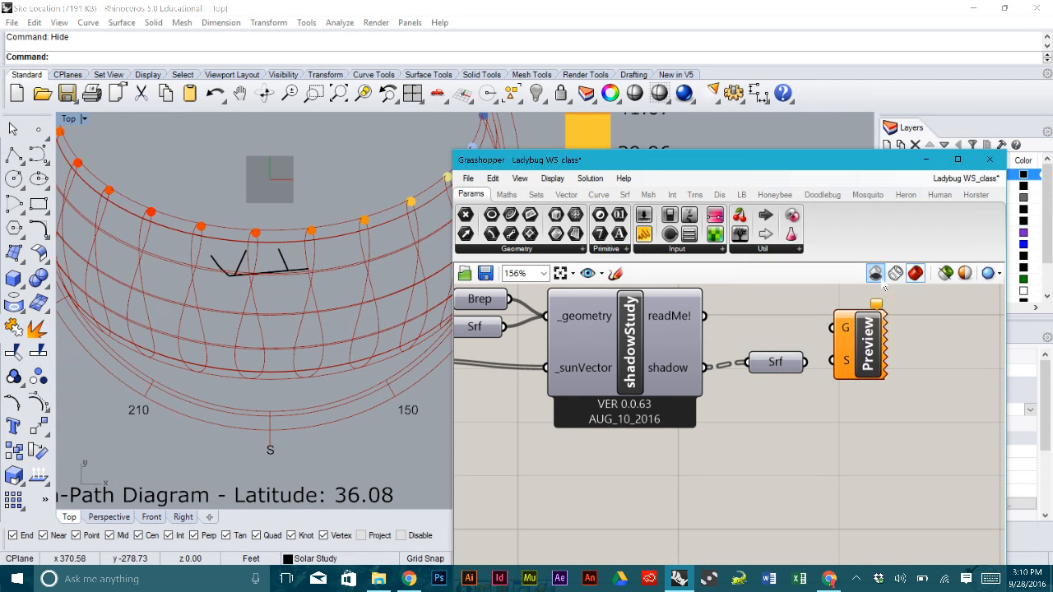
{"action": "left_click_drag", "start_coordinate": [863, 346], "coordinate": [896, 382]}
{"action": "left_click_drag", "start_coordinate": [804, 362], "coordinate": [866, 365]}
{"action": "left_click", "coordinate": [799, 386]}
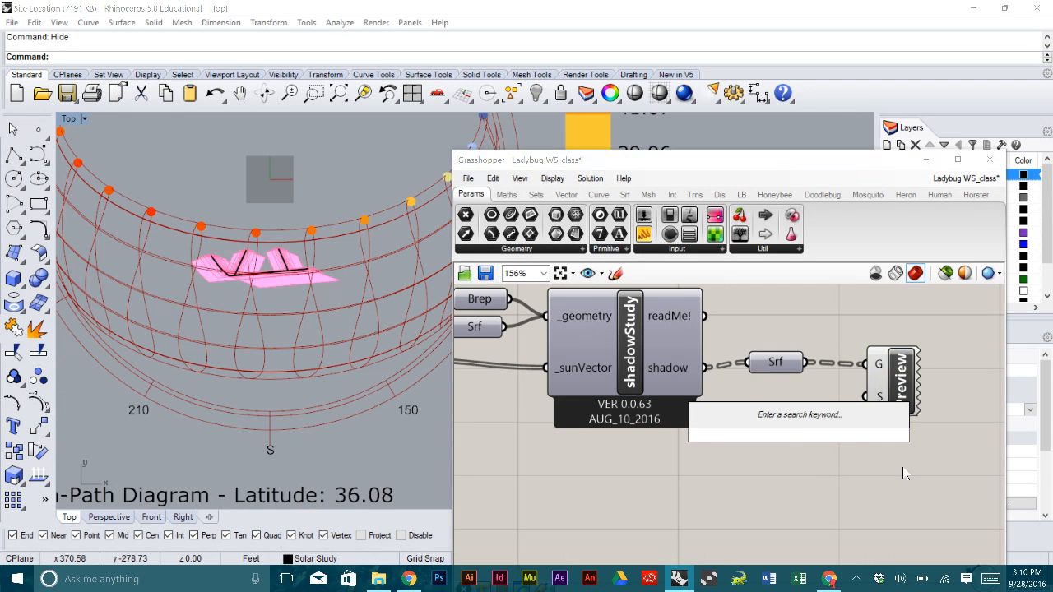
- Add a Colour Swatch set to a semi-transparent light grey
{"action": "type", "text": "swa"}
{"action": "left_click", "coordinate": [802, 393]}
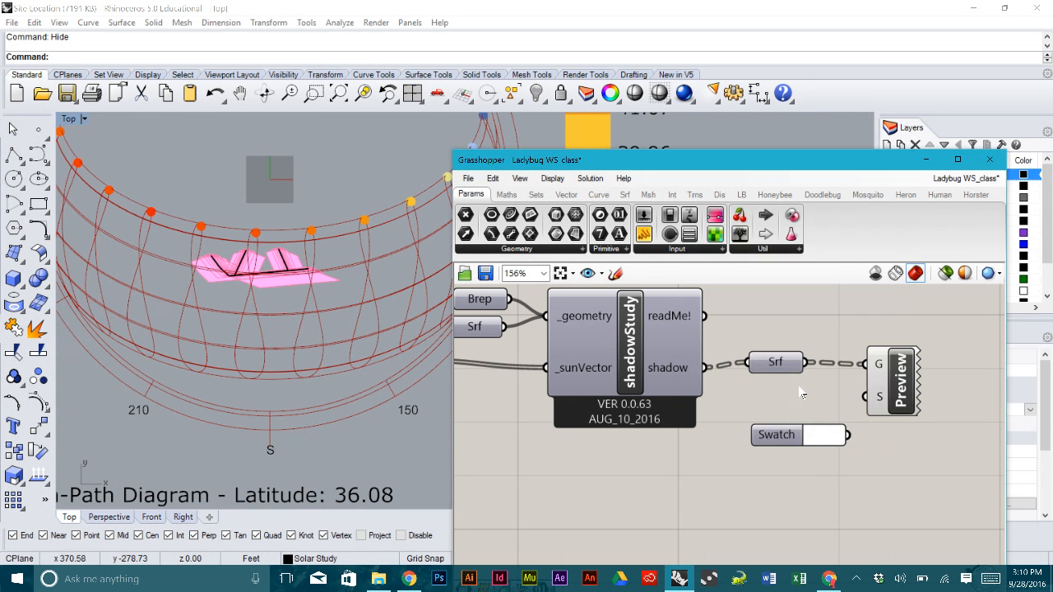
{"action": "left_click", "coordinate": [823, 430]}
{"action": "left_click_drag", "start_coordinate": [927, 386], "coordinate": [955, 347]}
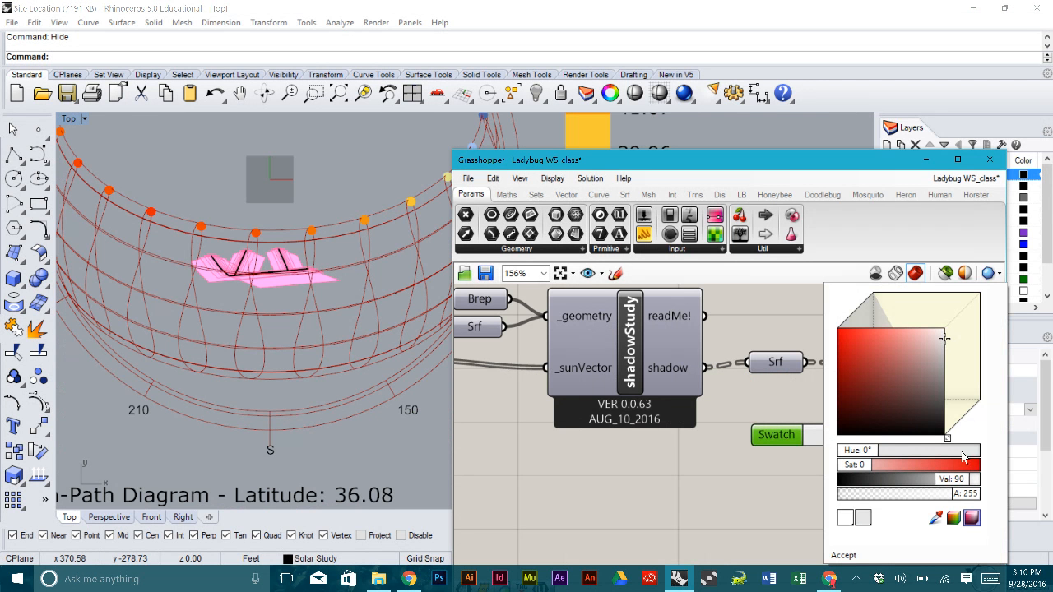
{"action": "left_click_drag", "start_coordinate": [973, 498], "coordinate": [930, 487]}
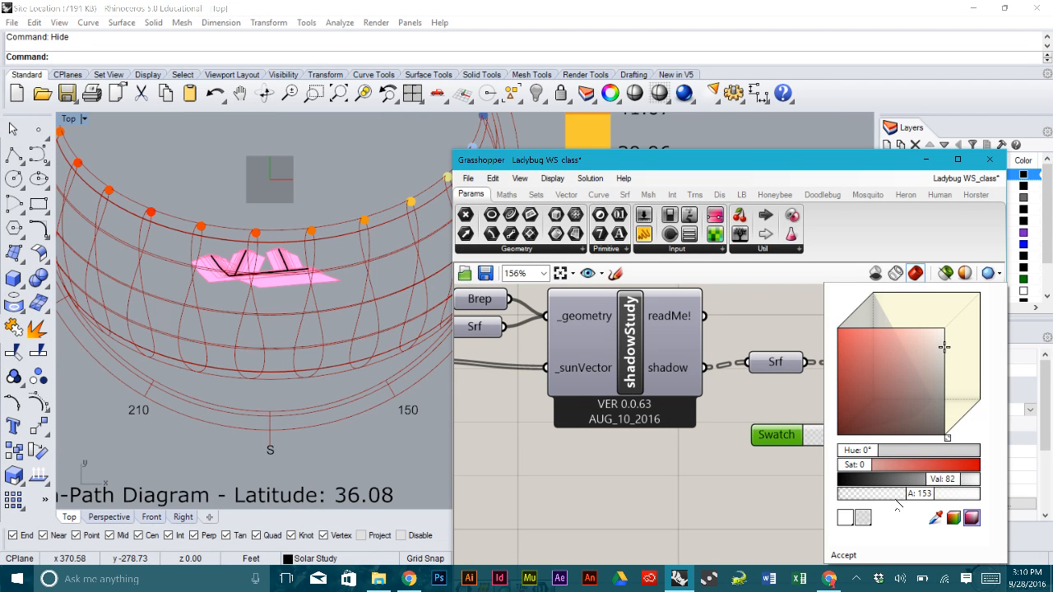
{"action": "left_click", "coordinate": [868, 553]}
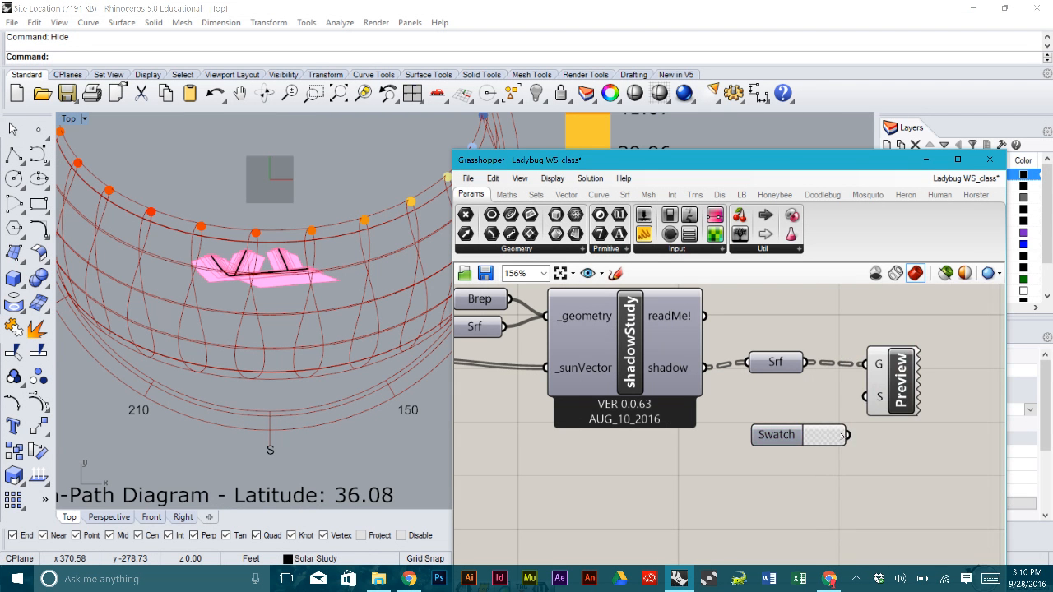
- Window-select Srf, Swatch and Preview, then move Preview and Swatch further right
{"action": "scroll", "coordinate": [281, 294], "scroll_direction": "up", "scroll_amount": 6}
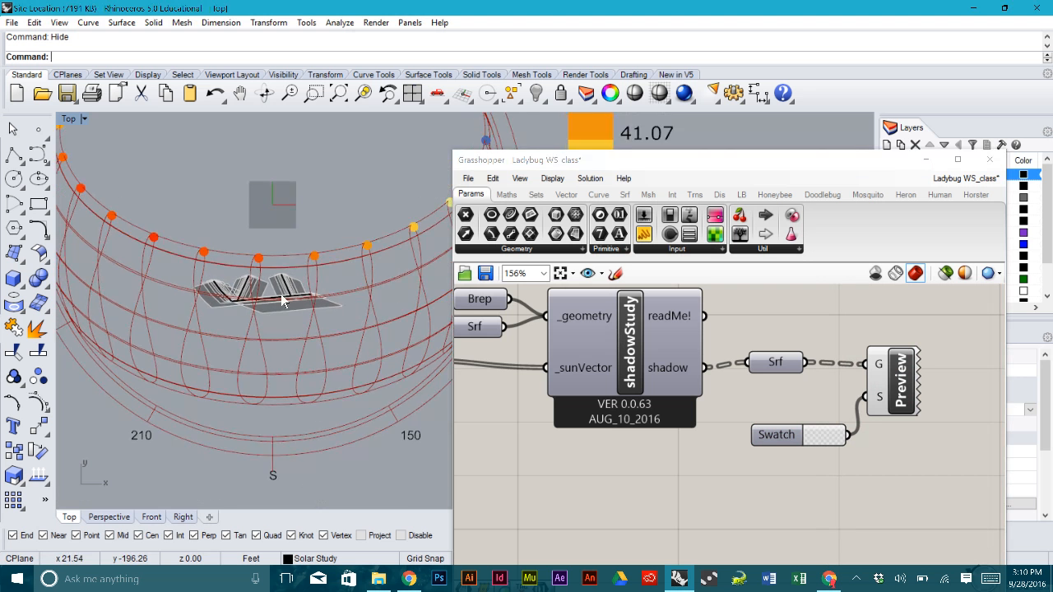
{"action": "scroll", "coordinate": [229, 271], "scroll_direction": "up", "scroll_amount": 2}
{"action": "scroll", "coordinate": [230, 263], "scroll_direction": "down", "scroll_amount": 6}
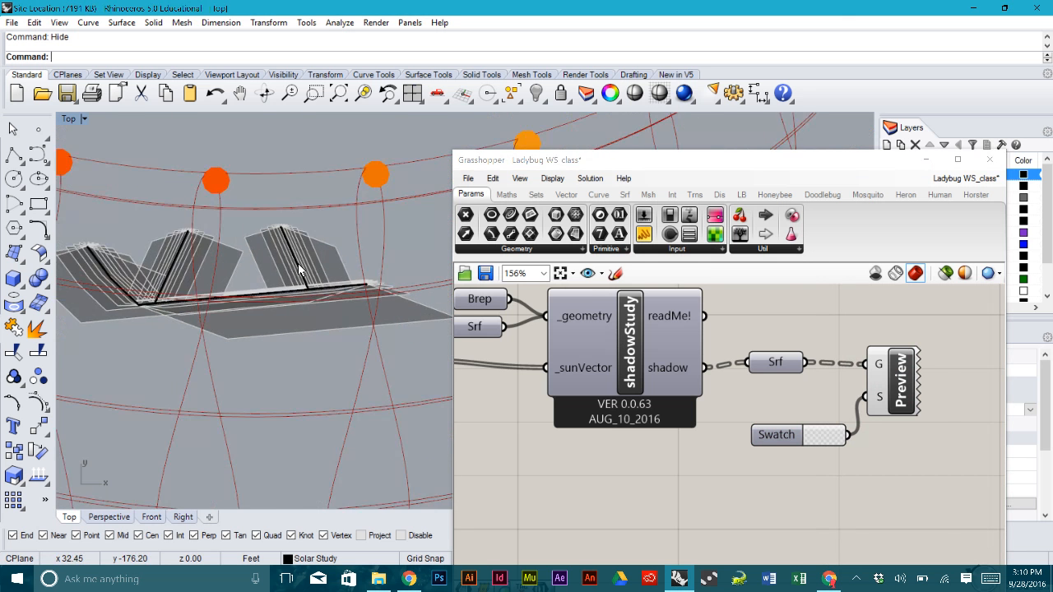
{"action": "scroll", "coordinate": [758, 362], "scroll_direction": "down", "scroll_amount": 2}
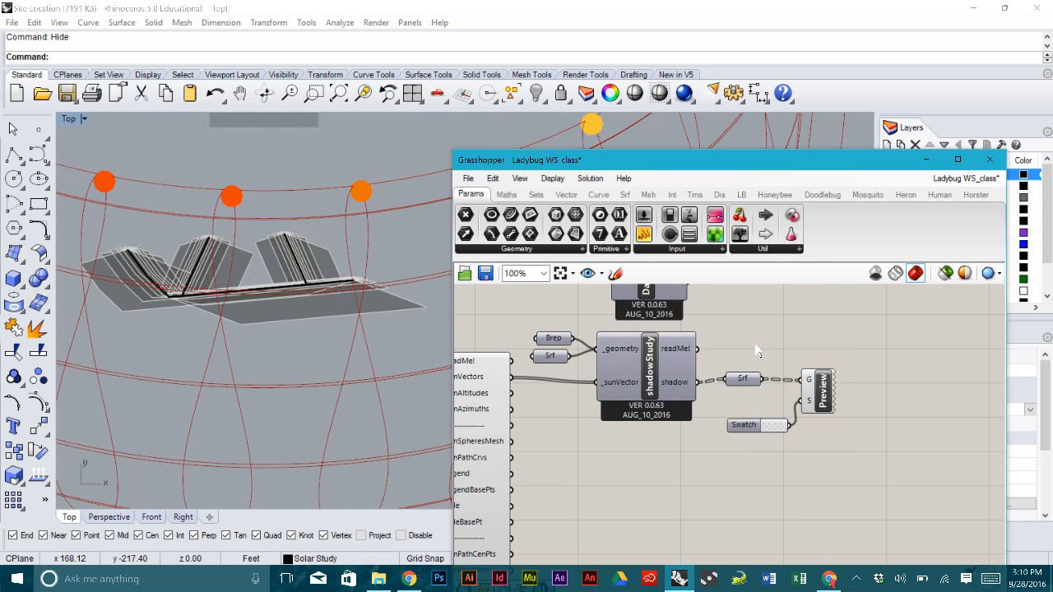
{"action": "left_click_drag", "start_coordinate": [881, 458], "coordinate": [760, 347]}
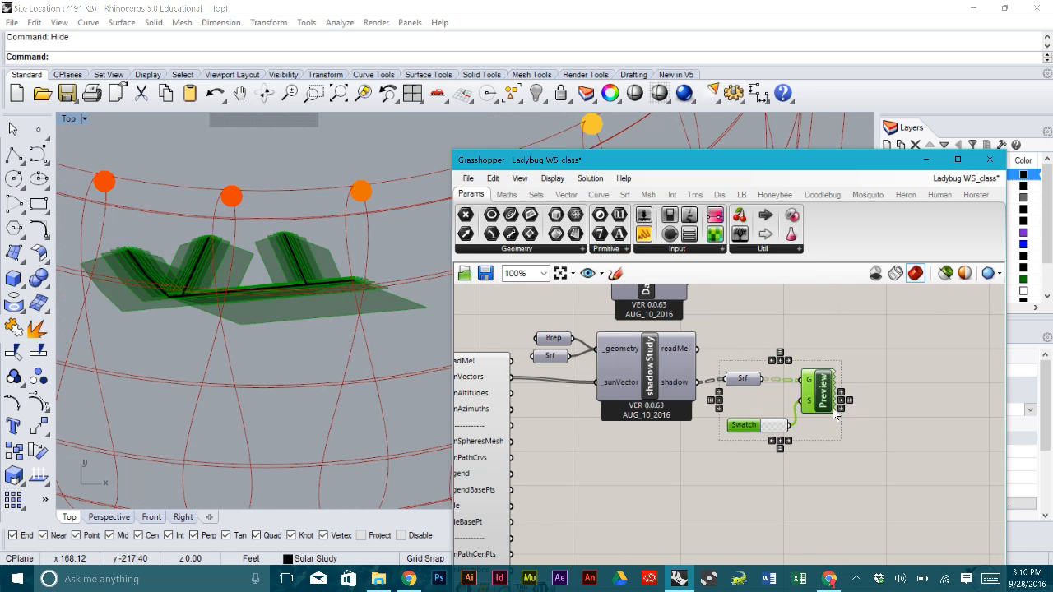
{"action": "left_click_drag", "start_coordinate": [831, 413], "coordinate": [917, 422]}
{"action": "left_click", "coordinate": [856, 377]}
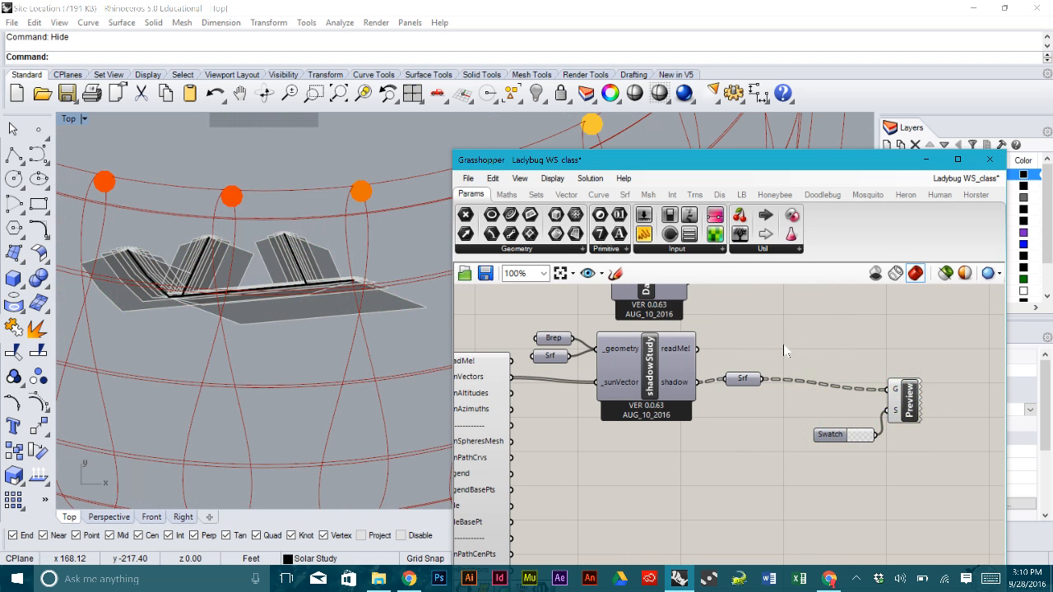
- Insert a Mesh (Brep) component between Srf and Preview G, with its preview off
{"action": "left_click", "coordinate": [647, 197]}
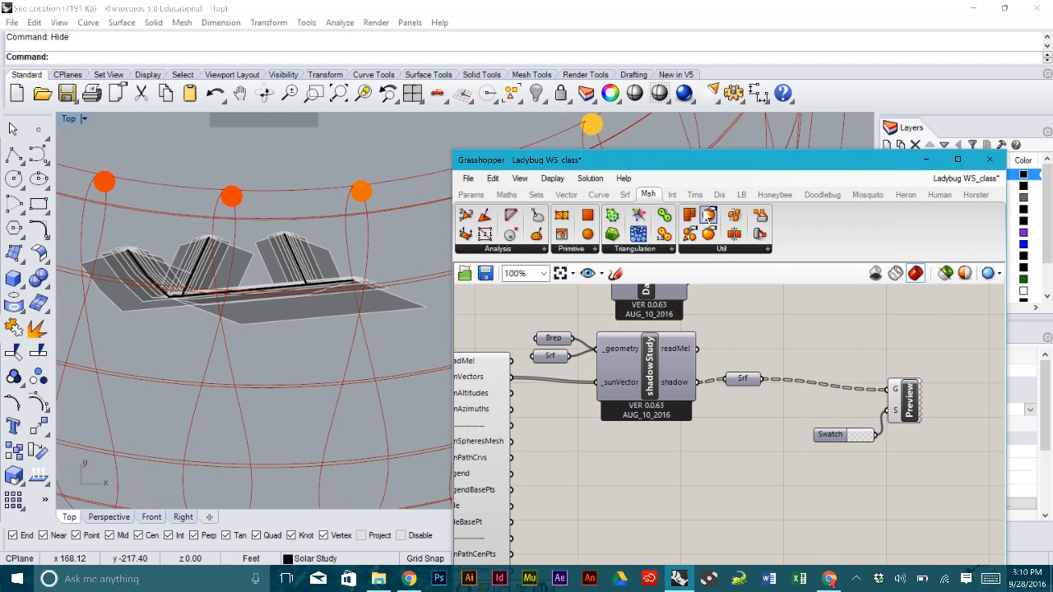
{"action": "left_click_drag", "start_coordinate": [852, 377], "coordinate": [810, 390]}
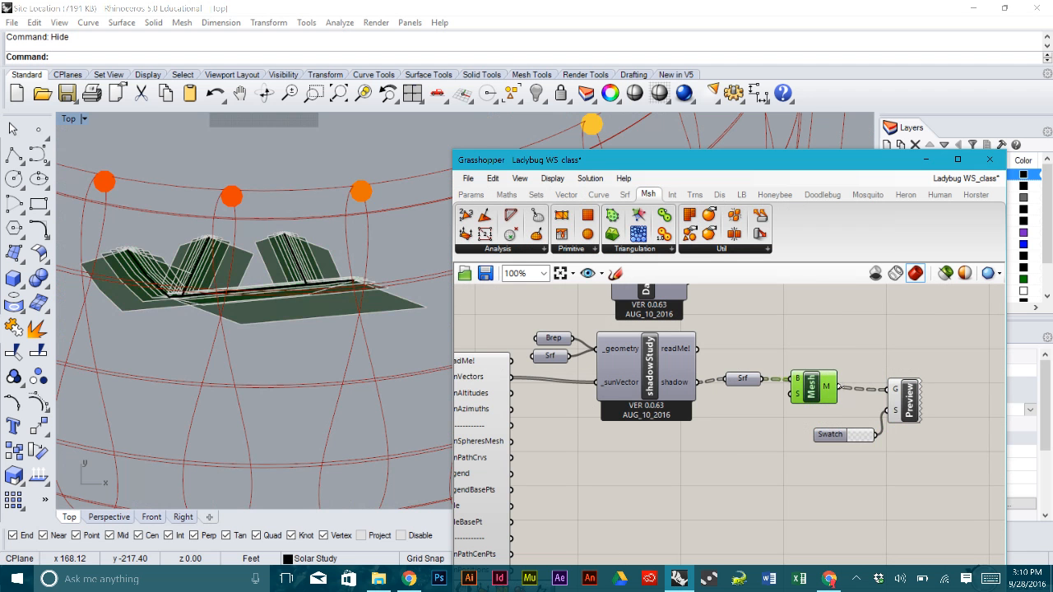
{"action": "left_click_drag", "start_coordinate": [893, 391], "coordinate": [893, 391]}
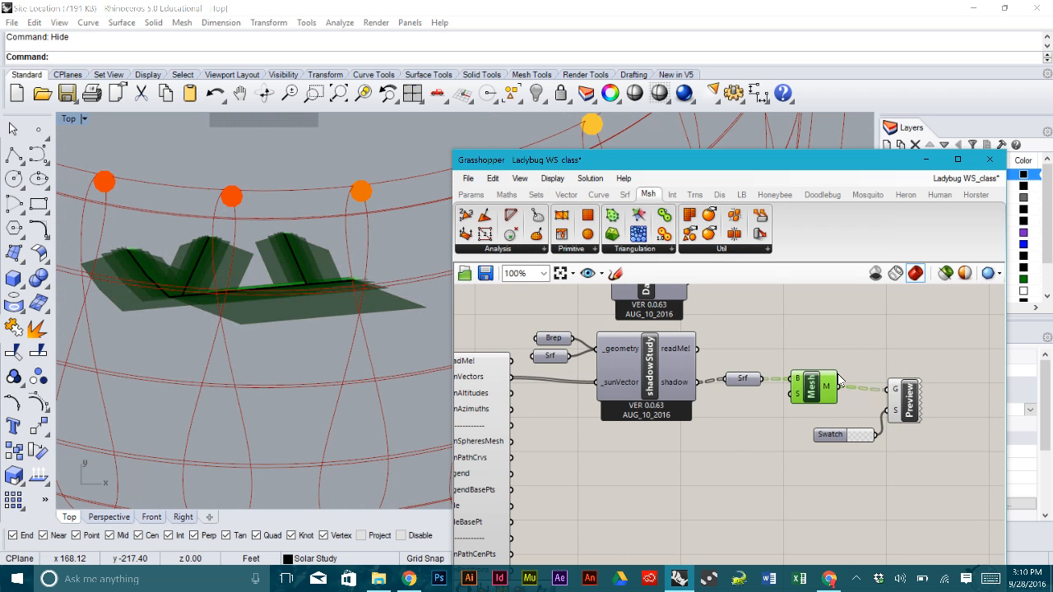
{"action": "right_click", "coordinate": [815, 382]}
{"action": "left_click", "coordinate": [875, 409]}
- Turn off the sunPath component's preview to hide the sun-path dome
{"action": "right_click_drag", "start_coordinate": [558, 464], "coordinate": [709, 427]}
{"action": "left_click", "coordinate": [594, 436]}
{"action": "right_click", "coordinate": [587, 435]}
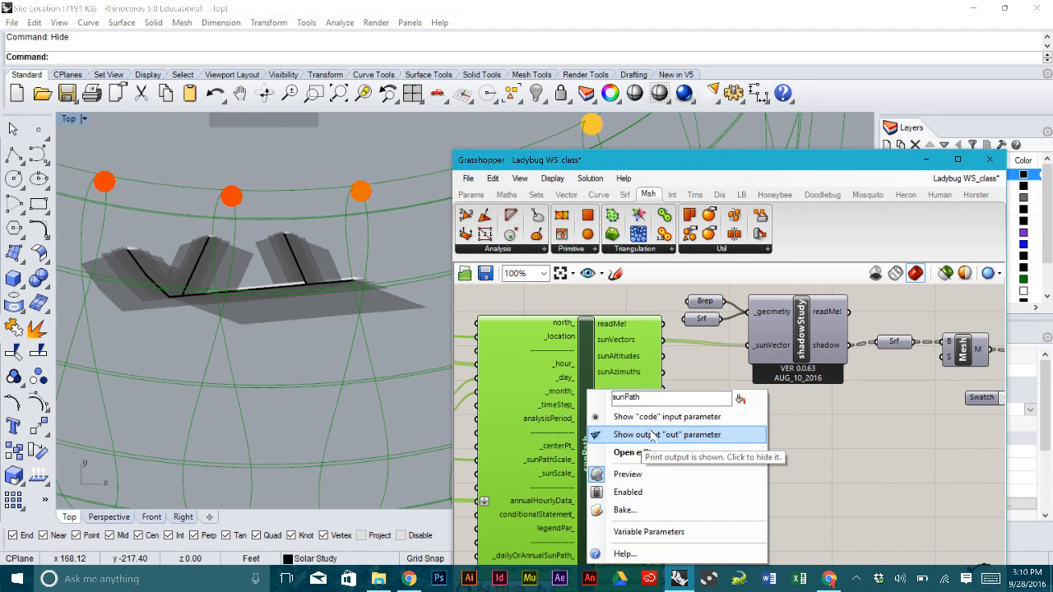
{"action": "left_click", "coordinate": [662, 474]}
{"action": "mouse_move", "coordinate": [301, 295]}
{"action": "right_mouse_down"}
{"action": "mouse_move", "coordinate": [321, 298]}
{"action": "mouse_move", "coordinate": [300, 293]}
{"action": "right_mouse_up"}
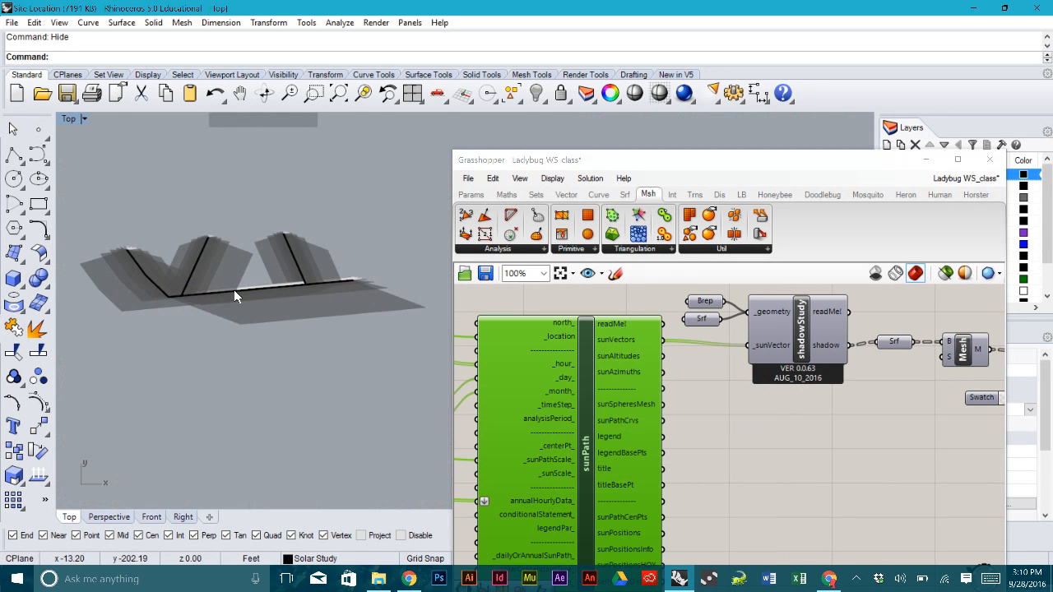
{"action": "scroll", "coordinate": [215, 290], "scroll_direction": "up", "scroll_amount": 8}
{"action": "scroll", "coordinate": [215, 290], "scroll_direction": "down", "scroll_amount": 6}
{"action": "right_click_drag", "start_coordinate": [217, 280], "coordinate": [226, 310]}
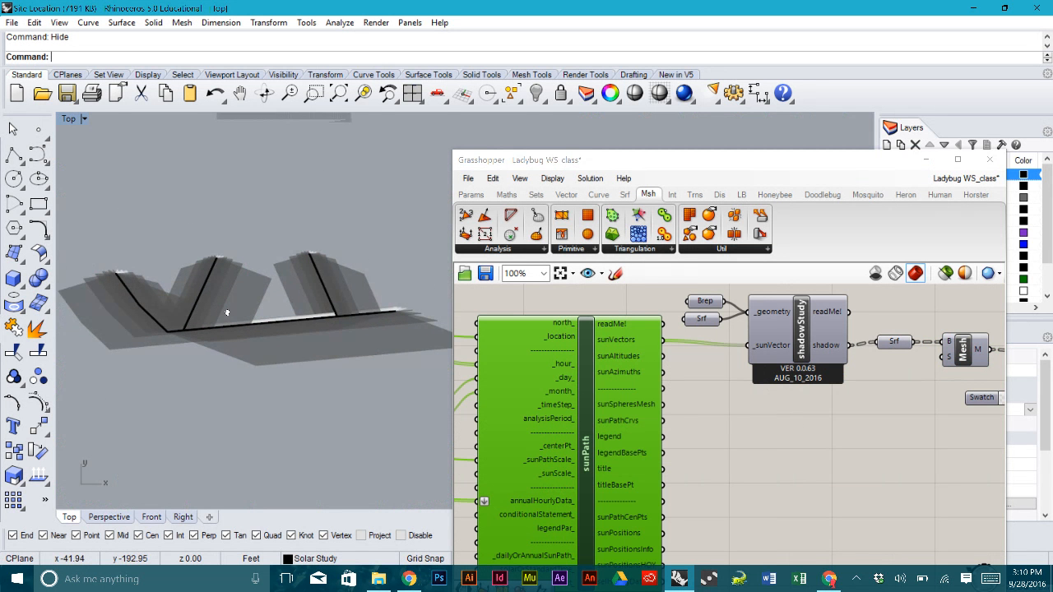
{"action": "scroll", "coordinate": [174, 284], "scroll_direction": "up", "scroll_amount": 2}
{"action": "scroll", "coordinate": [175, 284], "scroll_direction": "up", "scroll_amount": 2}
- Adjust the Swatch colour to a more transparent grey with value 61
{"action": "right_click_drag", "start_coordinate": [909, 454], "coordinate": [816, 458]}
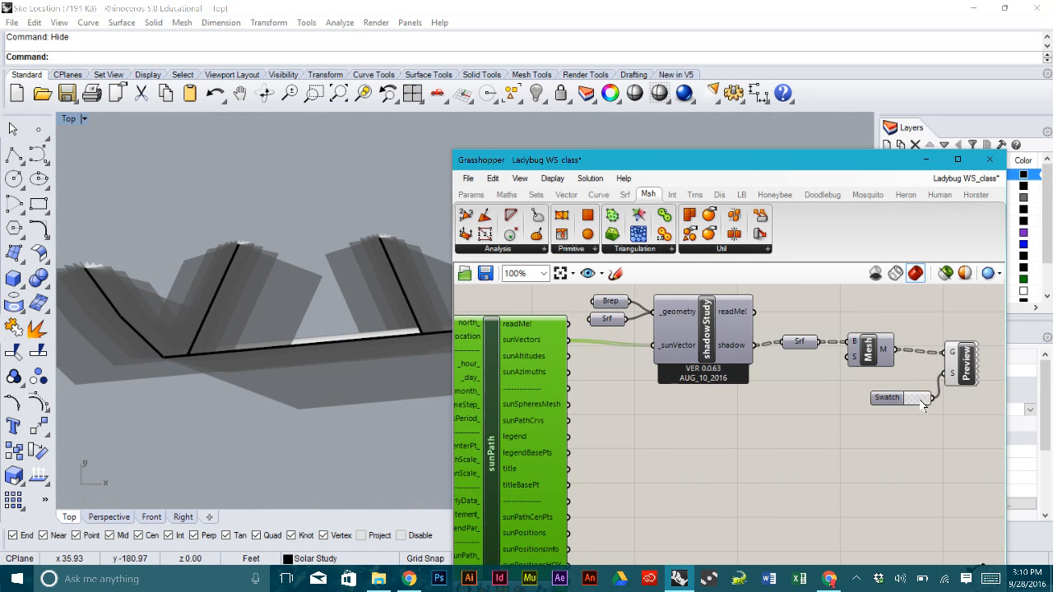
{"action": "left_click", "coordinate": [919, 397]}
{"action": "left_click_drag", "start_coordinate": [990, 346], "coordinate": [993, 331]}
{"action": "left_click_drag", "start_coordinate": [979, 495], "coordinate": [933, 496]}
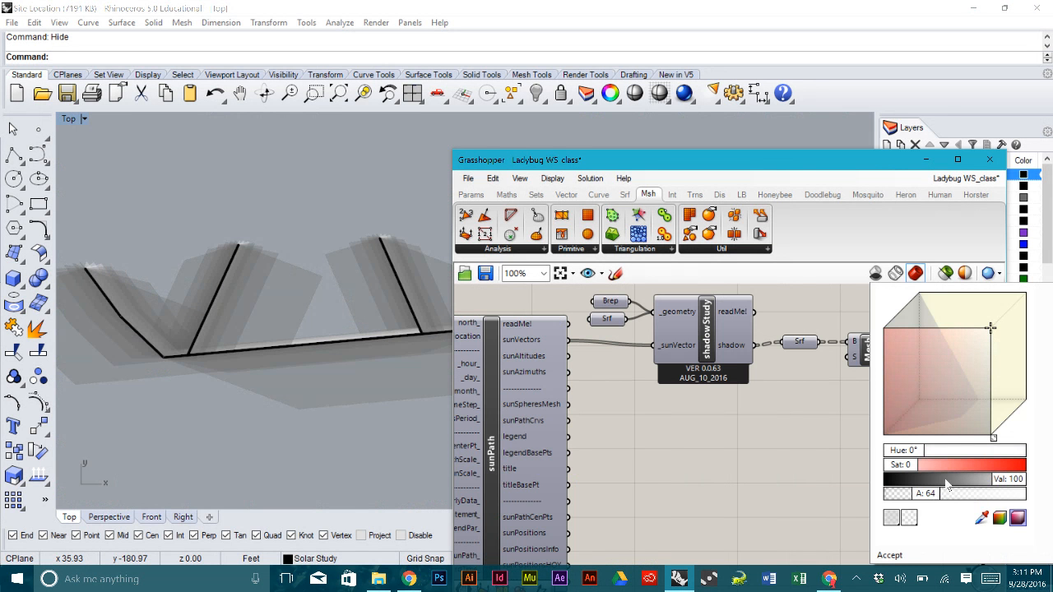
{"action": "left_click_drag", "start_coordinate": [1006, 478], "coordinate": [968, 485]}
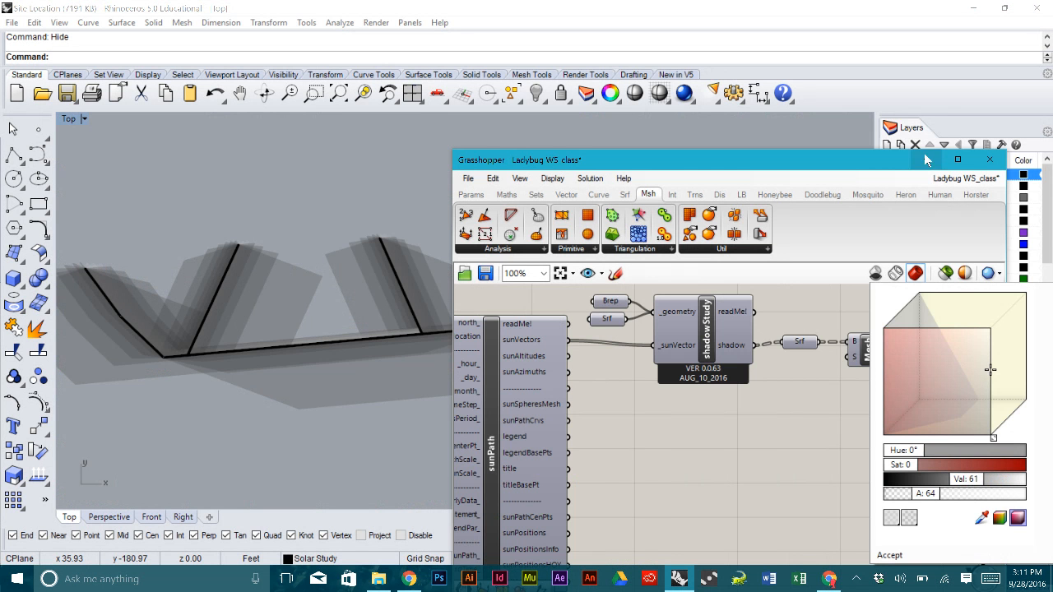
{"action": "left_click_drag", "start_coordinate": [810, 164], "coordinate": [860, 78]}
- Pan and zoom the Top view to review the meshed translucent grey shadows
{"action": "right_click_drag", "start_coordinate": [276, 253], "coordinate": [306, 258]}
{"action": "scroll", "coordinate": [306, 256], "scroll_direction": "down", "scroll_amount": 4}
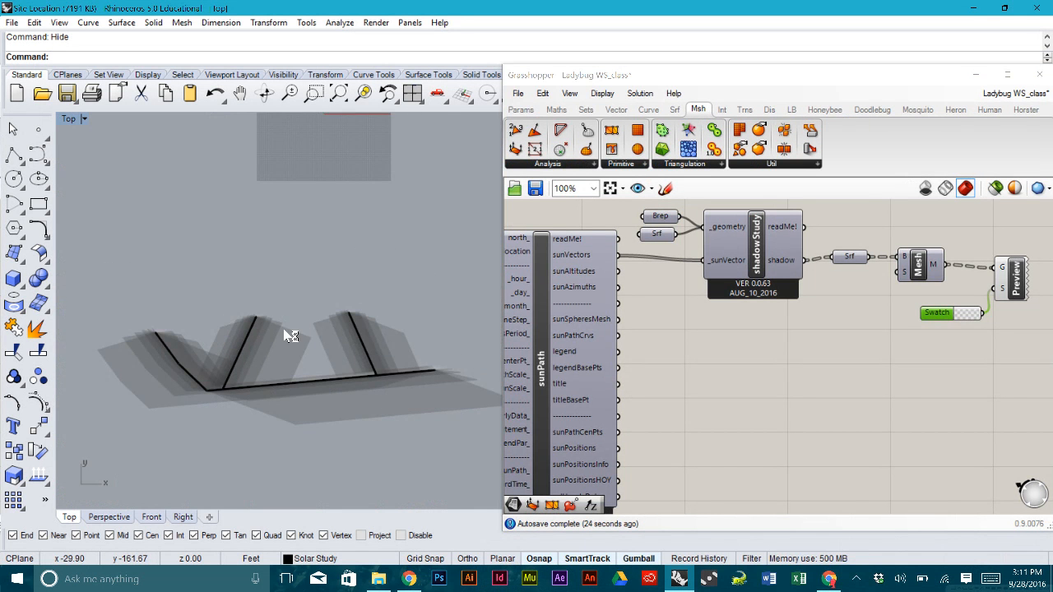
{"action": "scroll", "coordinate": [260, 335], "scroll_direction": "up", "scroll_amount": 5}
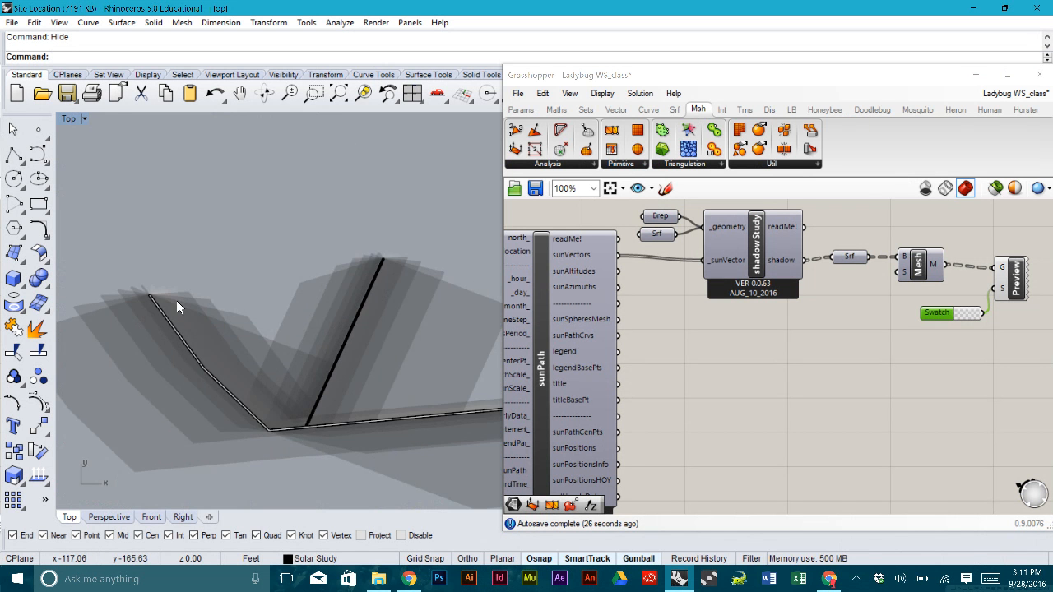
{"action": "scroll", "coordinate": [197, 329], "scroll_direction": "up", "scroll_amount": 3}
{"action": "scroll", "coordinate": [209, 338], "scroll_direction": "down", "scroll_amount": 4}
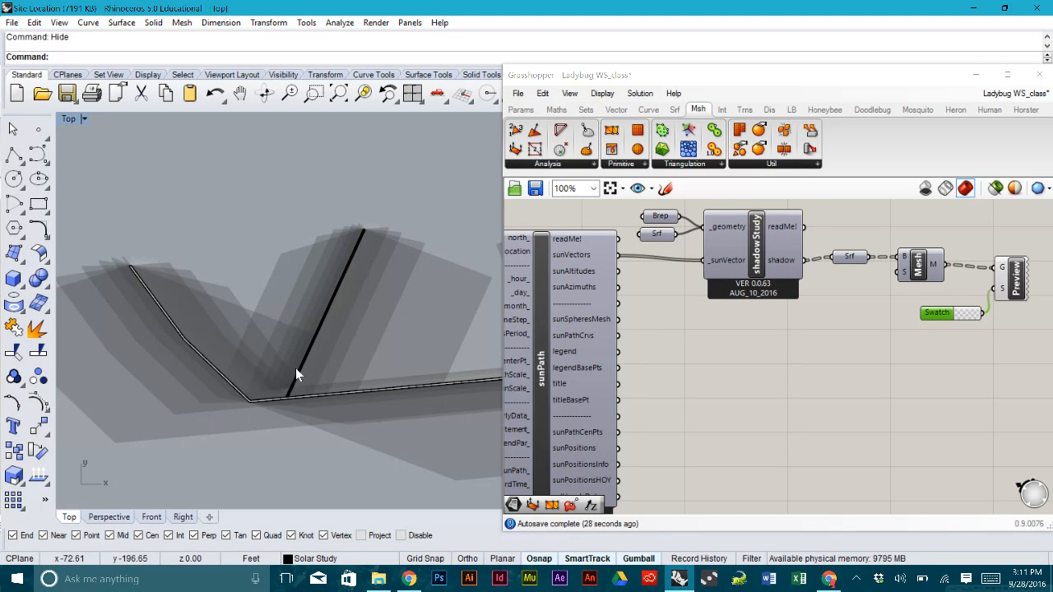
{"action": "right_click_drag", "start_coordinate": [398, 292], "coordinate": [270, 288]}
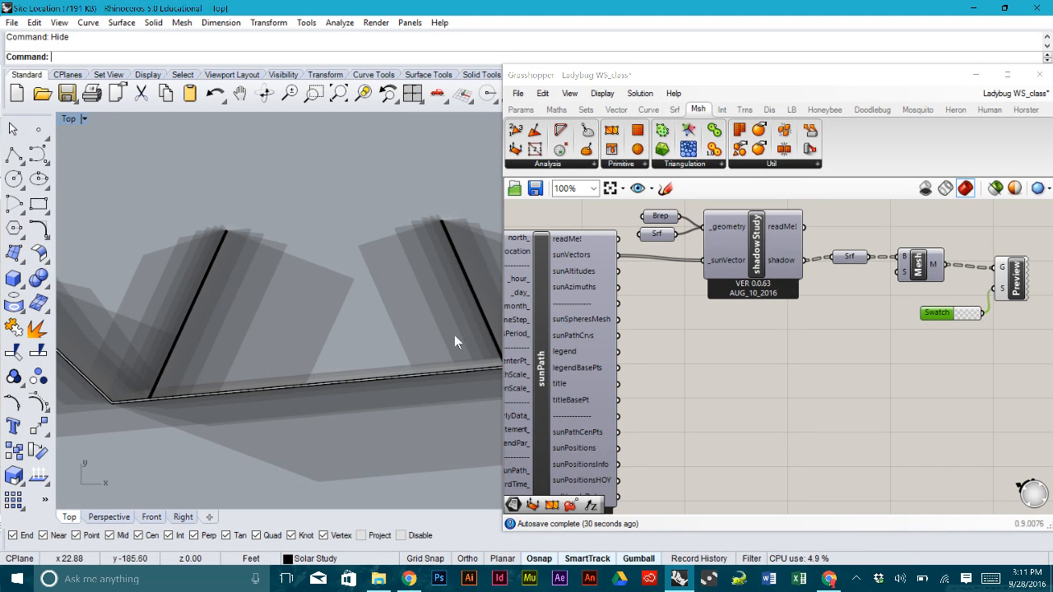
{"action": "scroll", "coordinate": [419, 322], "scroll_direction": "up", "scroll_amount": 2}
{"action": "right_click_drag", "start_coordinate": [380, 310], "coordinate": [374, 307]}
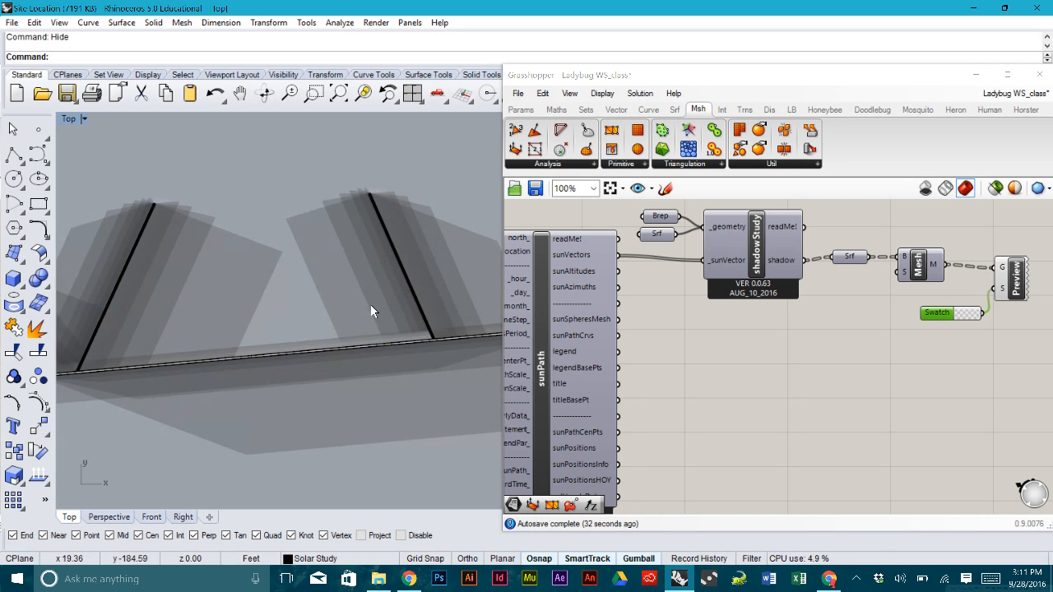
{"action": "scroll", "coordinate": [390, 315], "scroll_direction": "up", "scroll_amount": 3}
{"action": "scroll", "coordinate": [392, 316], "scroll_direction": "down", "scroll_amount": 3}
{"action": "scroll", "coordinate": [392, 312], "scroll_direction": "down", "scroll_amount": 2}
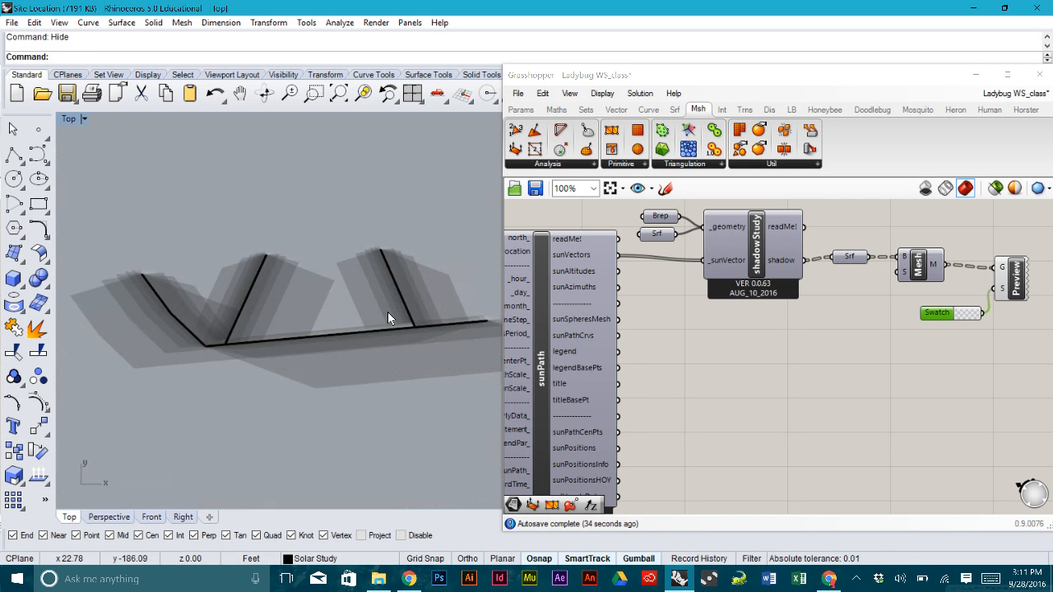
{"action": "right_click_drag", "start_coordinate": [372, 278], "coordinate": [329, 270]}
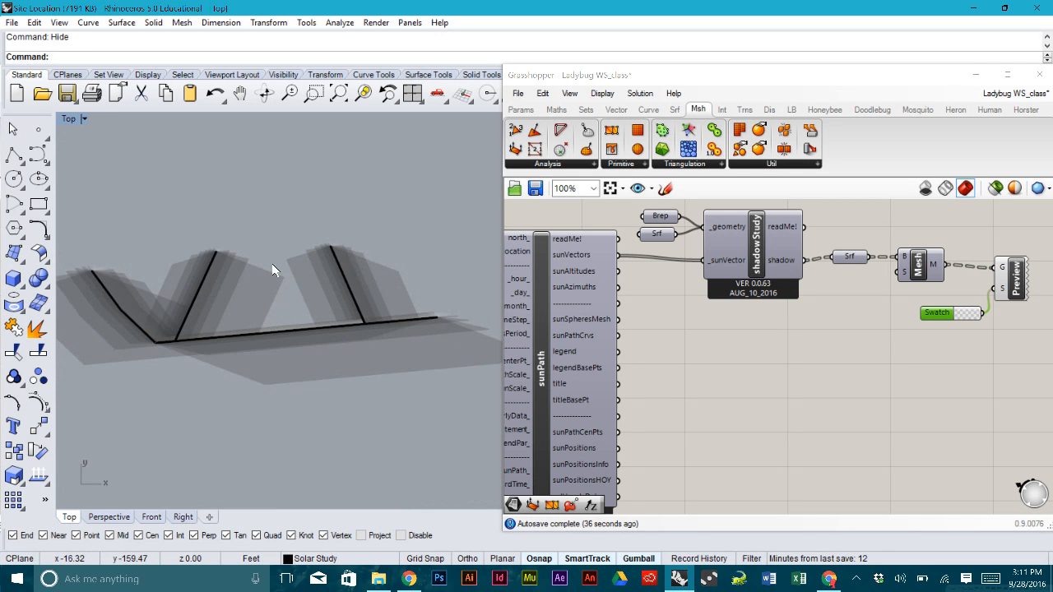
{"action": "scroll", "coordinate": [228, 265], "scroll_direction": "up", "scroll_amount": 5}
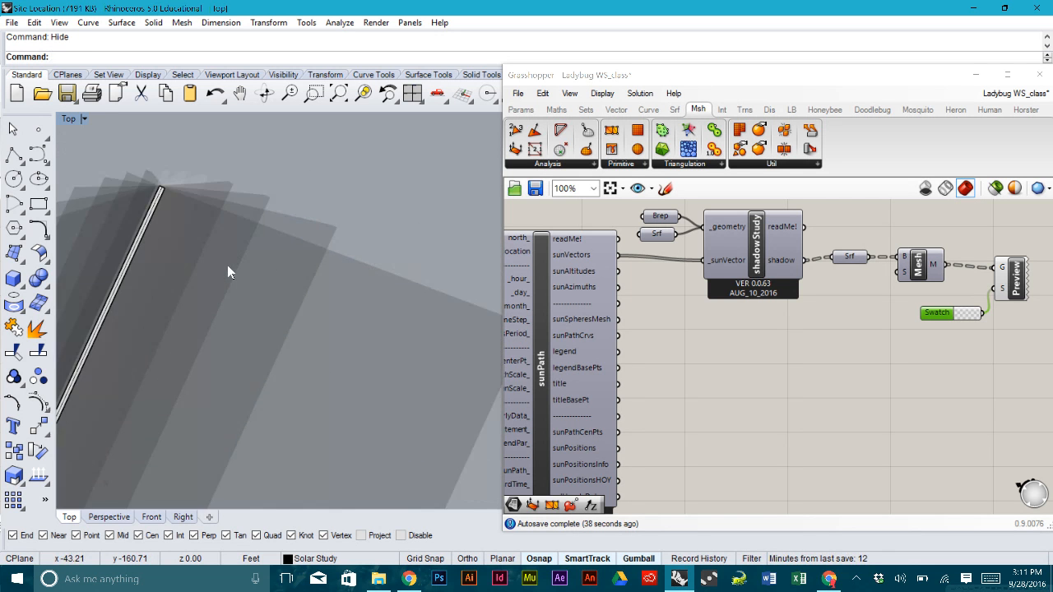
{"action": "scroll", "coordinate": [227, 265], "scroll_direction": "down", "scroll_amount": 9}
{"action": "mouse_move", "coordinate": [434, 329]}
{"action": "right_mouse_down"}
{"action": "mouse_move", "coordinate": [369, 315]}
{"action": "mouse_move", "coordinate": [406, 306]}
{"action": "mouse_move", "coordinate": [322, 310]}
{"action": "mouse_move", "coordinate": [431, 346]}
{"action": "right_mouse_up"}
{"action": "scroll", "coordinate": [448, 334], "scroll_direction": "up", "scroll_amount": 8}
{"action": "scroll", "coordinate": [372, 314], "scroll_direction": "down", "scroll_amount": 4}
{"action": "scroll", "coordinate": [405, 305], "scroll_direction": "down", "scroll_amount": 8}
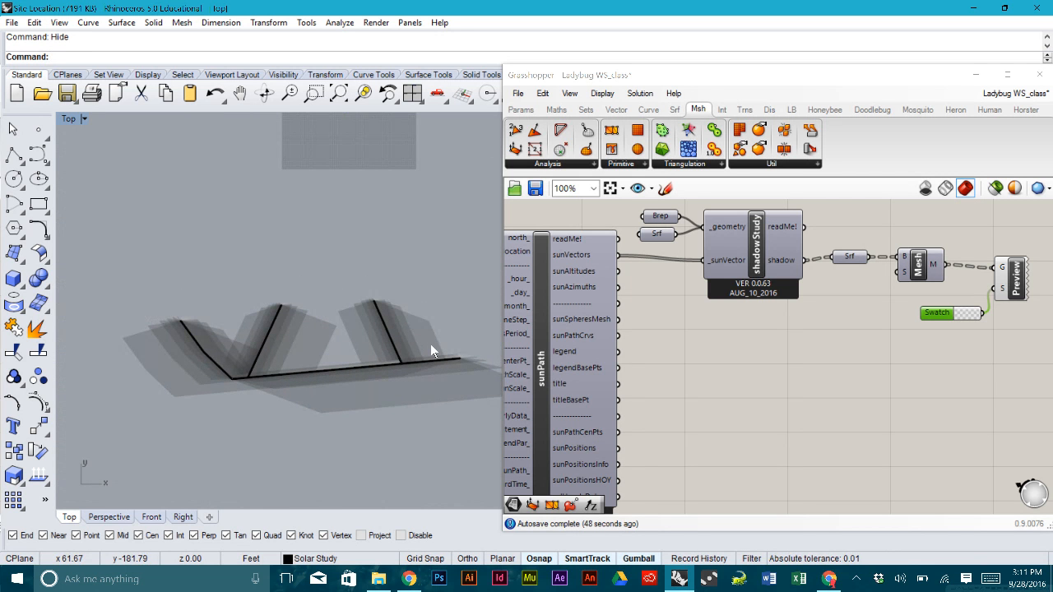
{"action": "left_click", "coordinate": [913, 399]}
{"action": "right_click_drag", "start_coordinate": [884, 390], "coordinate": [816, 408]}
{"action": "right_click_drag", "start_coordinate": [442, 369], "coordinate": [398, 344]}
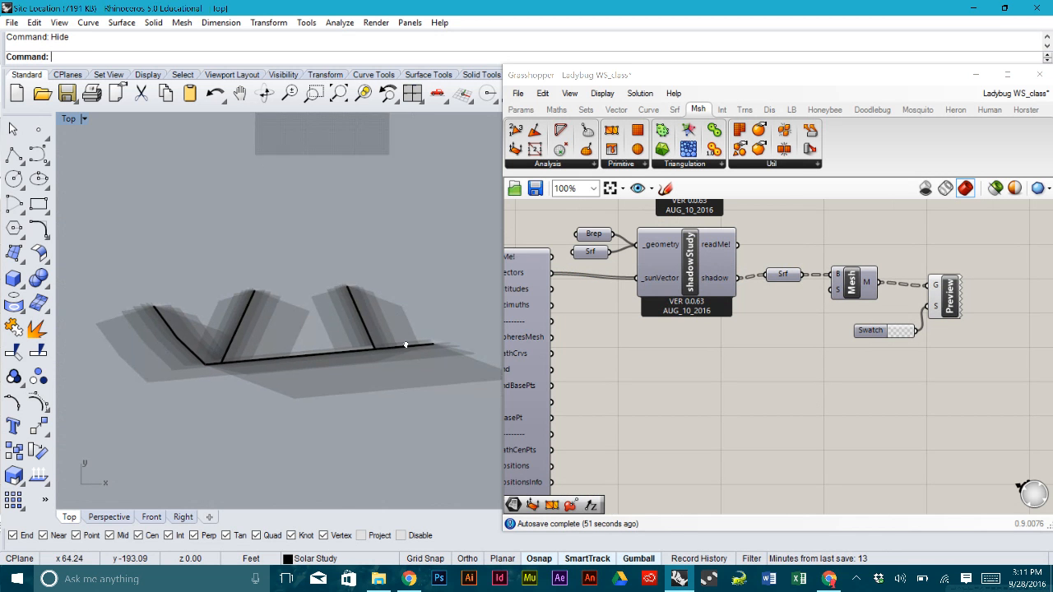
{"action": "left_click_drag", "start_coordinate": [871, 73], "coordinate": [902, 69]}
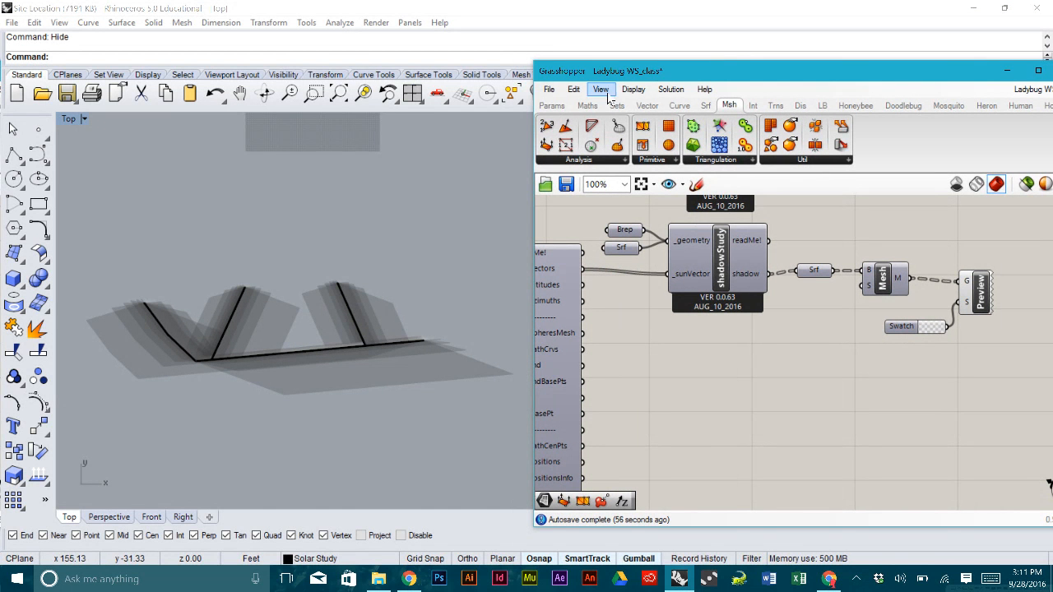
- Set the viewport background to a solid white colour in the Display panel, then close it
{"action": "left_click", "coordinate": [410, 23]}
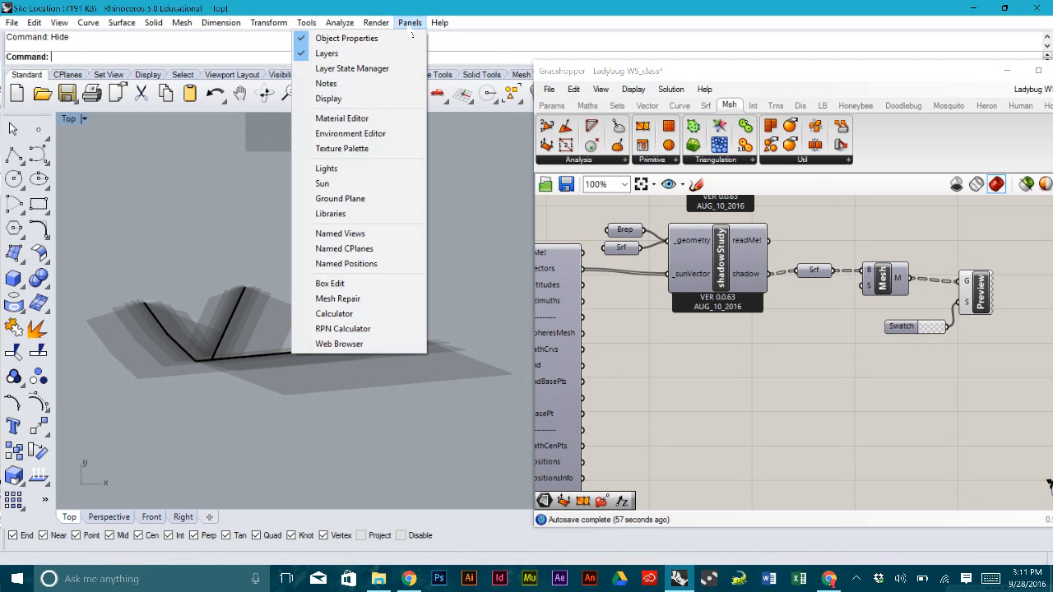
{"action": "left_click", "coordinate": [377, 98]}
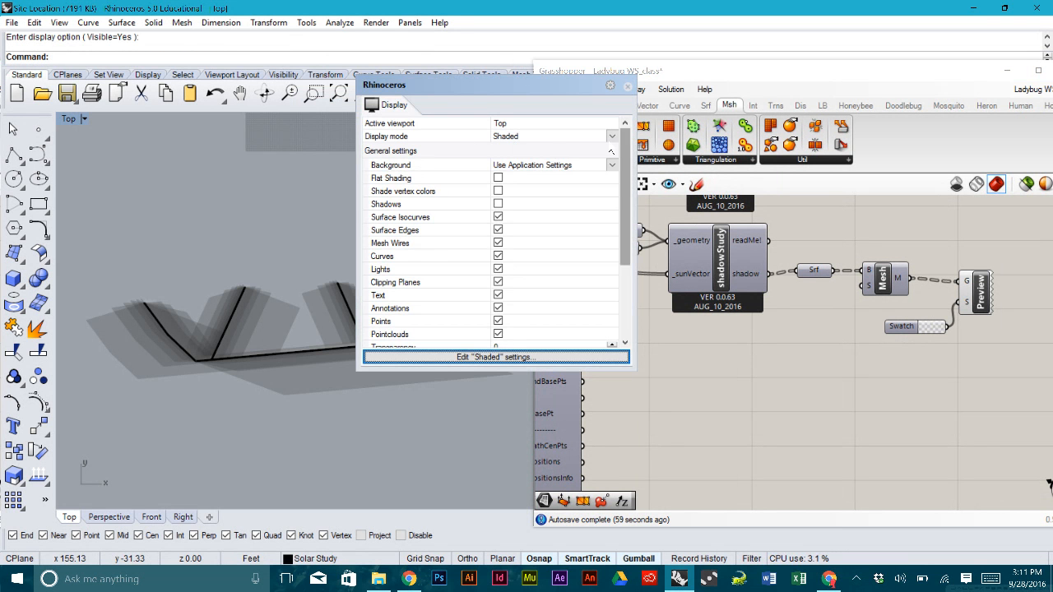
{"action": "left_click", "coordinate": [612, 167]}
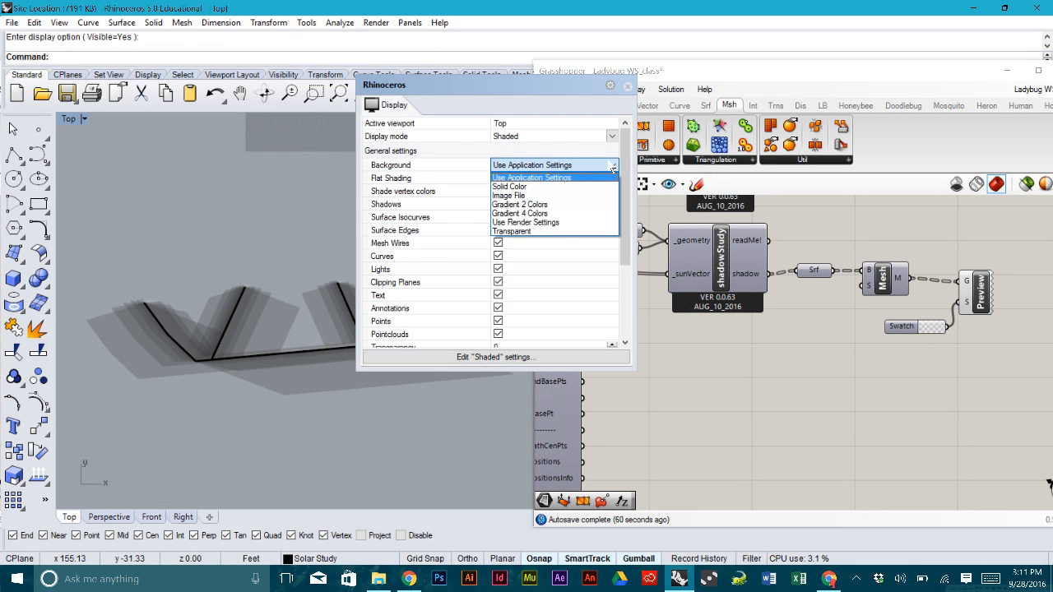
{"action": "left_click", "coordinate": [568, 192]}
{"action": "left_click", "coordinate": [567, 178]}
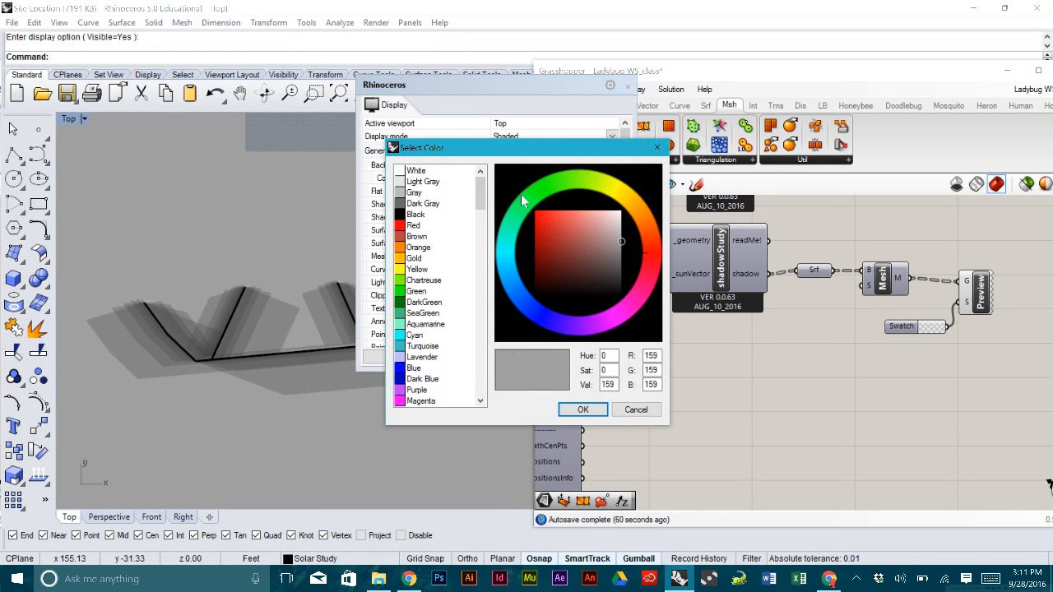
{"action": "left_click", "coordinate": [405, 171]}
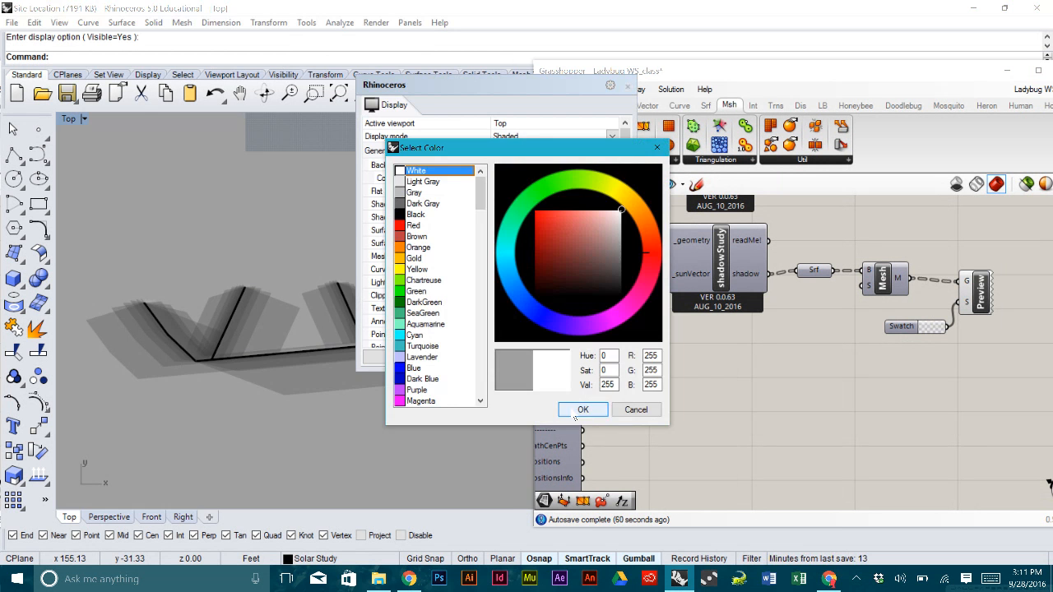
{"action": "left_click", "coordinate": [574, 410]}
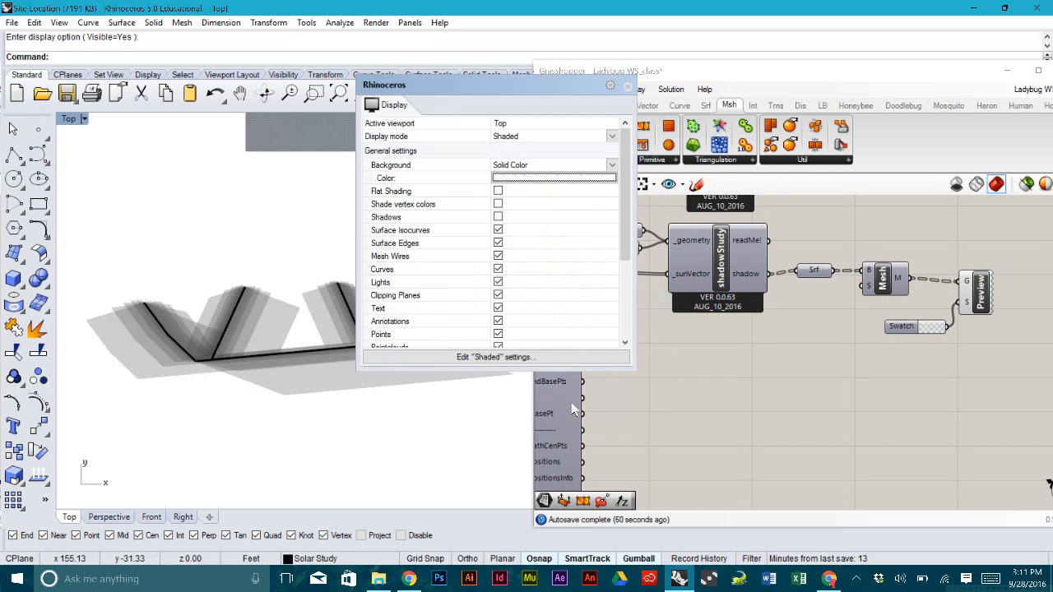
{"action": "left_click", "coordinate": [628, 86]}
{"action": "scroll", "coordinate": [413, 235], "scroll_direction": "up", "scroll_amount": 3}
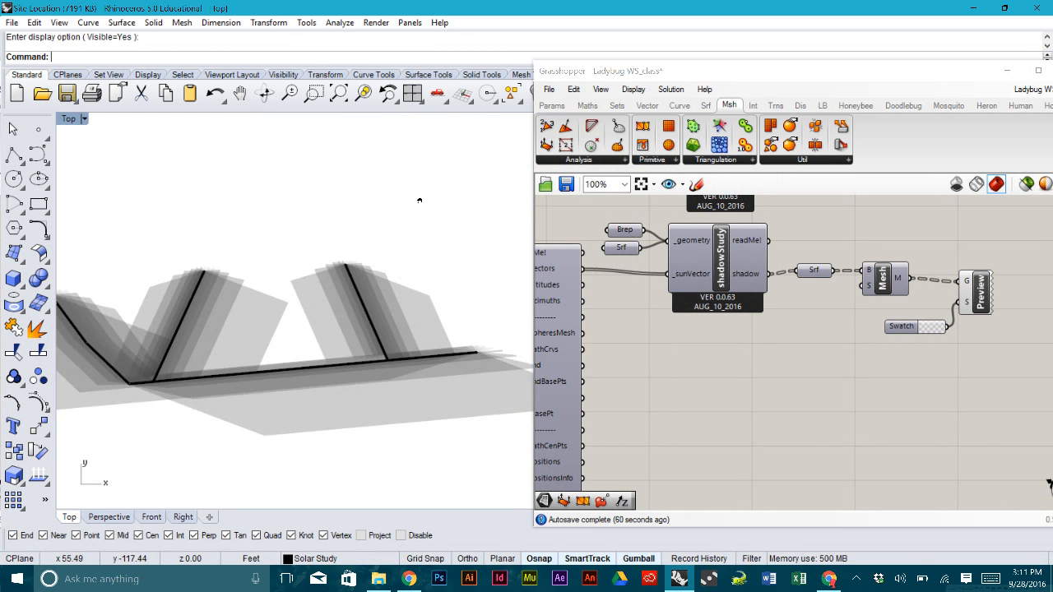
- Zoom and pan the Grasshopper definition to review the full component graph
{"action": "scroll", "coordinate": [419, 199], "scroll_direction": "down", "scroll_amount": 3}
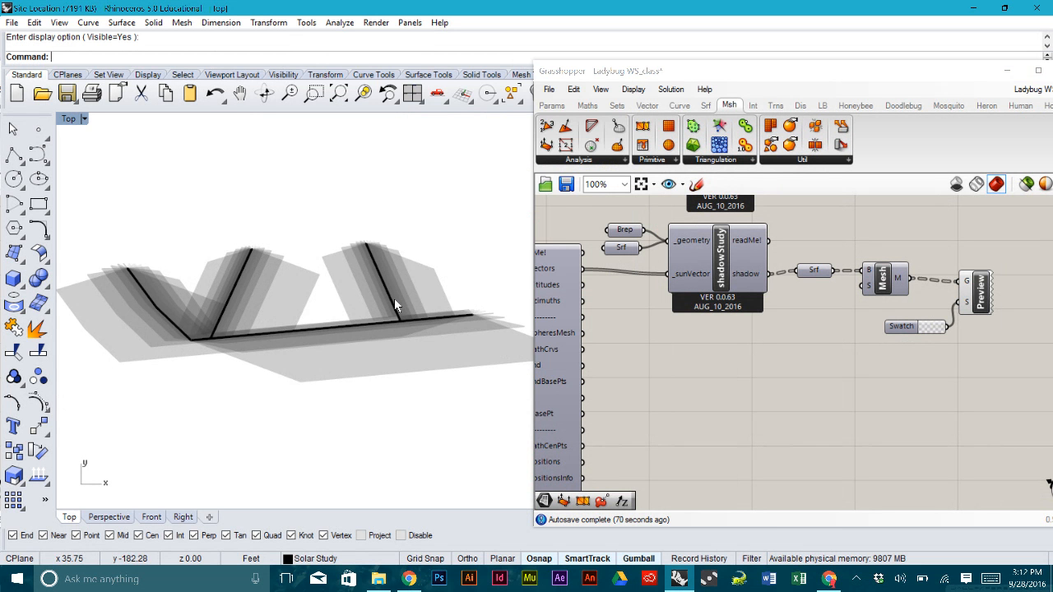
{"action": "scroll", "coordinate": [400, 295], "scroll_direction": "down", "scroll_amount": 3}
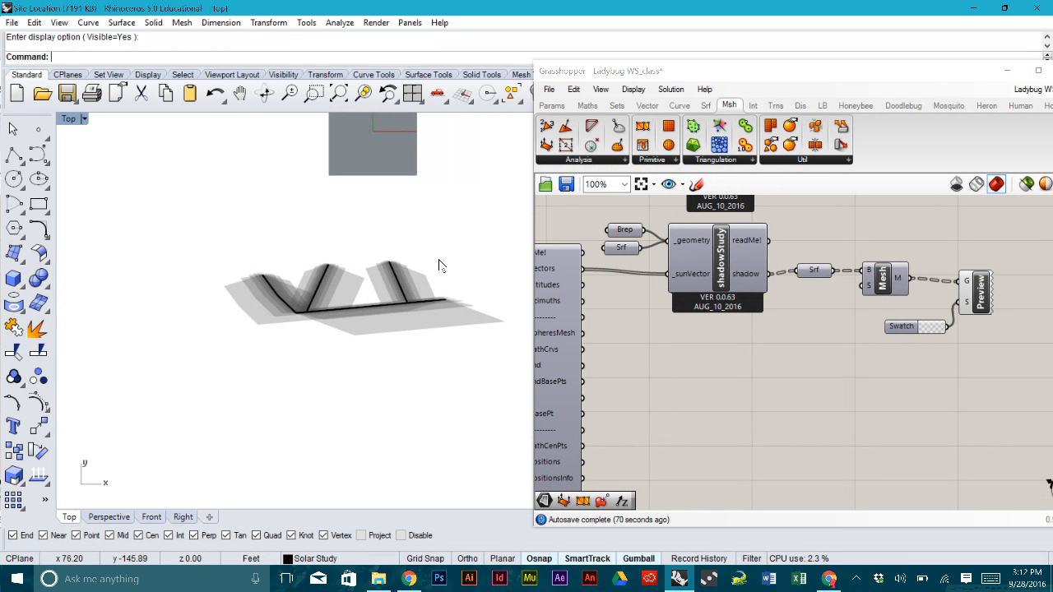
{"action": "scroll", "coordinate": [438, 265], "scroll_direction": "down", "scroll_amount": 3}
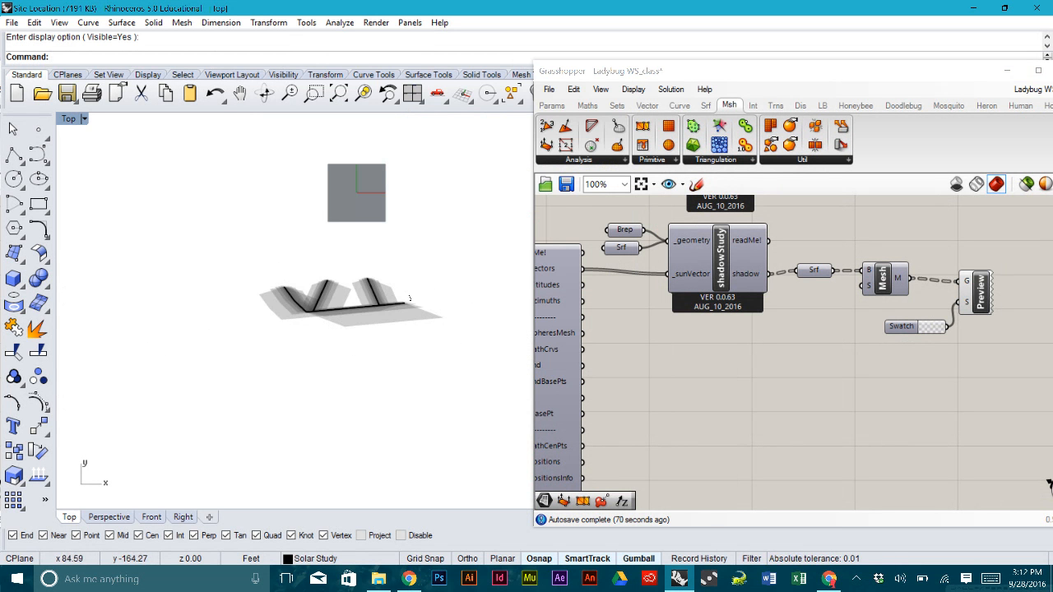
{"action": "left_click", "coordinate": [721, 348]}
{"action": "scroll", "coordinate": [797, 347], "scroll_direction": "down", "scroll_amount": 3}
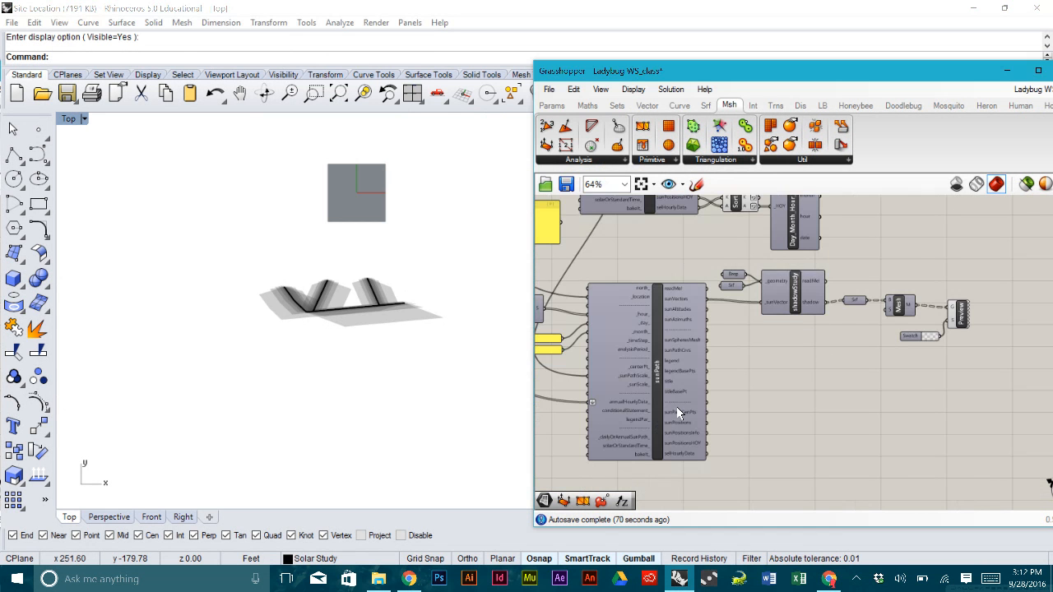
{"action": "right_click_drag", "start_coordinate": [757, 335], "coordinate": [835, 363]}
{"action": "scroll", "coordinate": [835, 364], "scroll_direction": "down", "scroll_amount": 2}
{"action": "right_click_drag", "start_coordinate": [406, 273], "coordinate": [371, 279]}
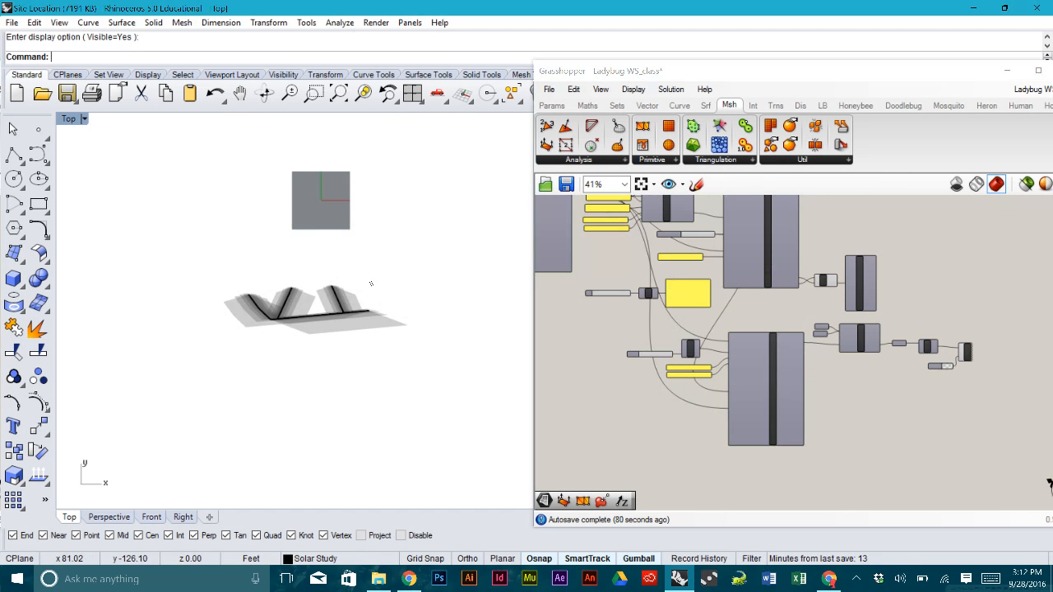
{"action": "scroll", "coordinate": [639, 313], "scroll_direction": "up", "scroll_amount": 1}
{"action": "scroll", "coordinate": [639, 318], "scroll_direction": "up", "scroll_amount": 2}
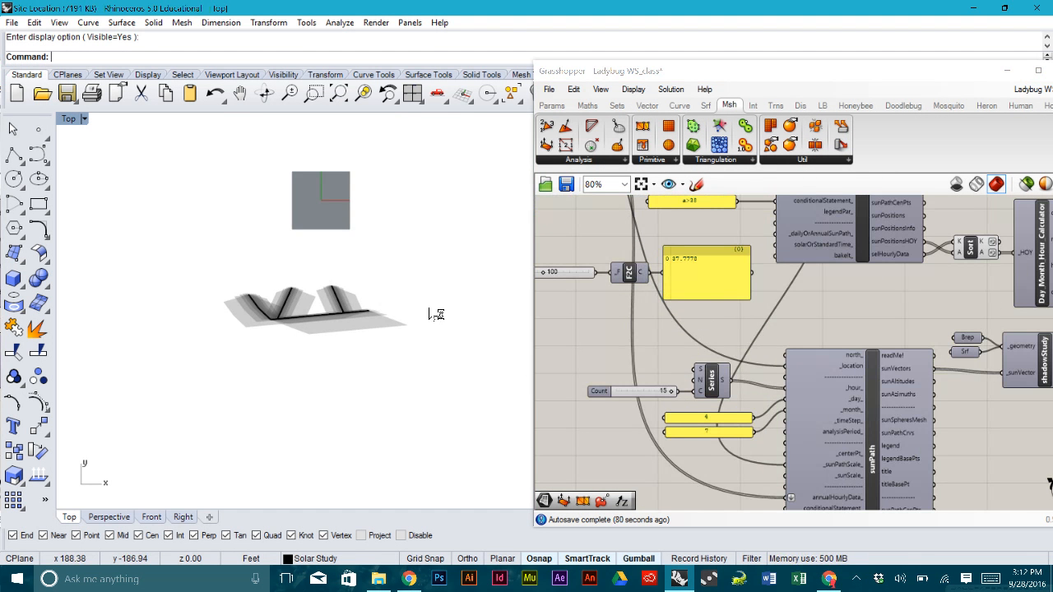
- Recentre the Top view on the shadows and save the WS_class definition with Ctrl+S
{"action": "right_click_drag", "start_coordinate": [429, 312], "coordinate": [407, 322]}
{"action": "scroll", "coordinate": [408, 323], "scroll_direction": "up", "scroll_amount": 1}
{"action": "scroll", "coordinate": [277, 335], "scroll_direction": "up", "scroll_amount": 3}
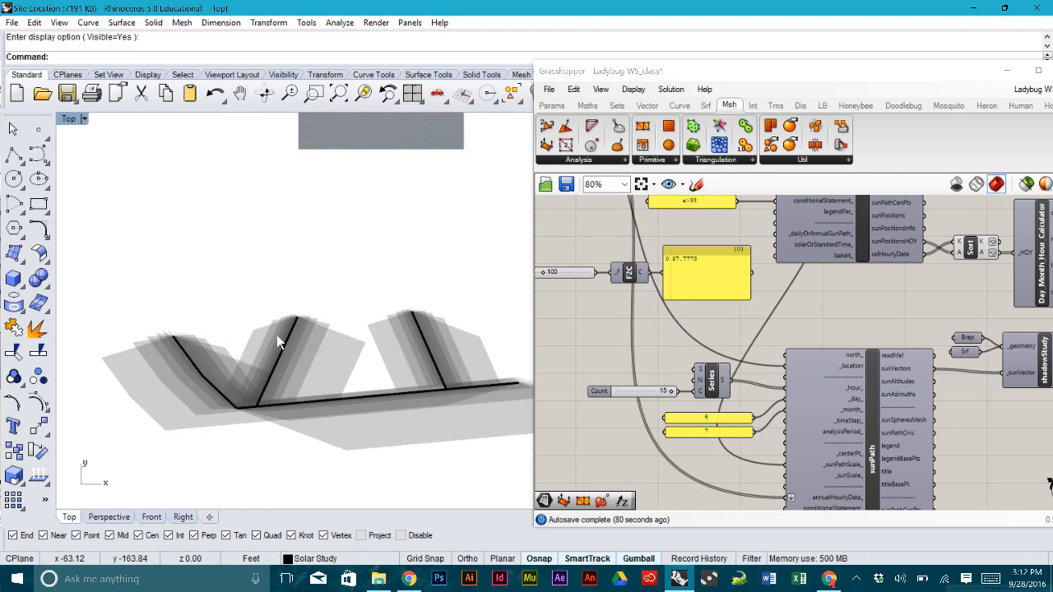
{"action": "scroll", "coordinate": [381, 363], "scroll_direction": "down", "scroll_amount": 3}
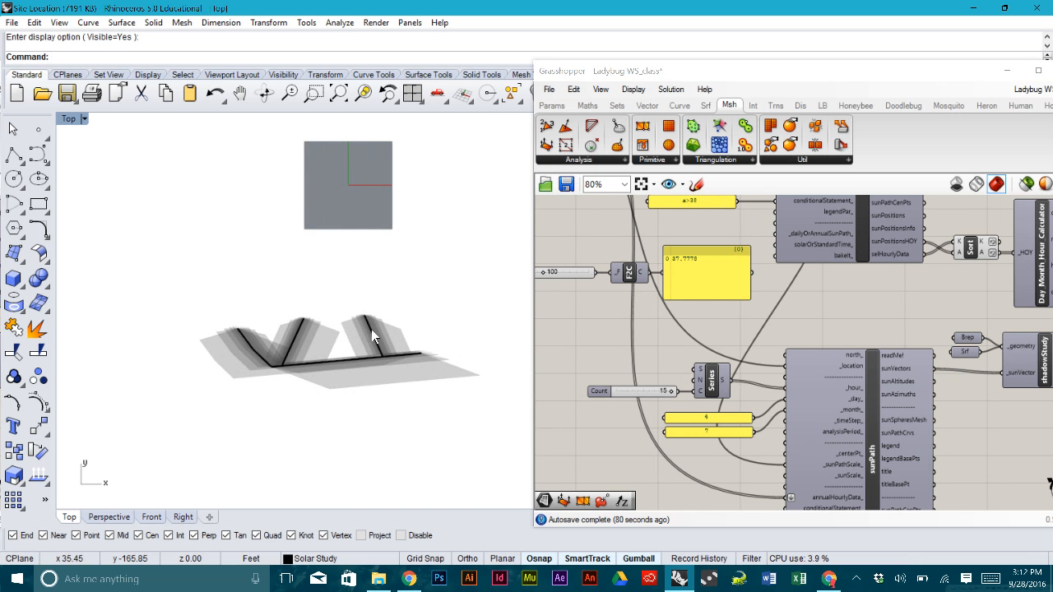
{"action": "right_click_drag", "start_coordinate": [371, 329], "coordinate": [314, 324]}
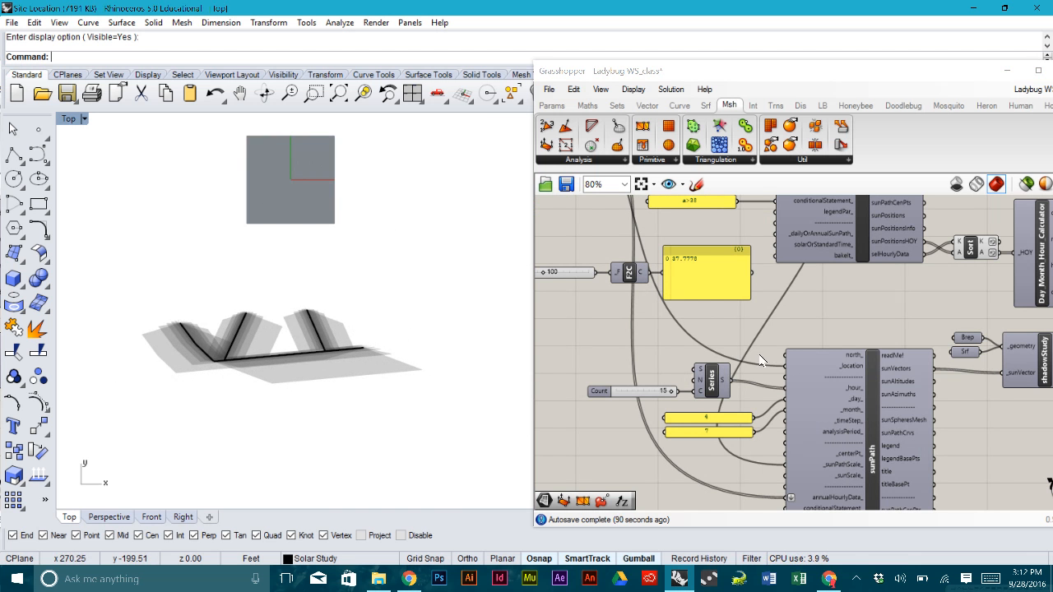
{"action": "scroll", "coordinate": [761, 360], "scroll_direction": "down", "scroll_amount": 2}
{"action": "scroll", "coordinate": [852, 336], "scroll_direction": "down", "scroll_amount": 2}
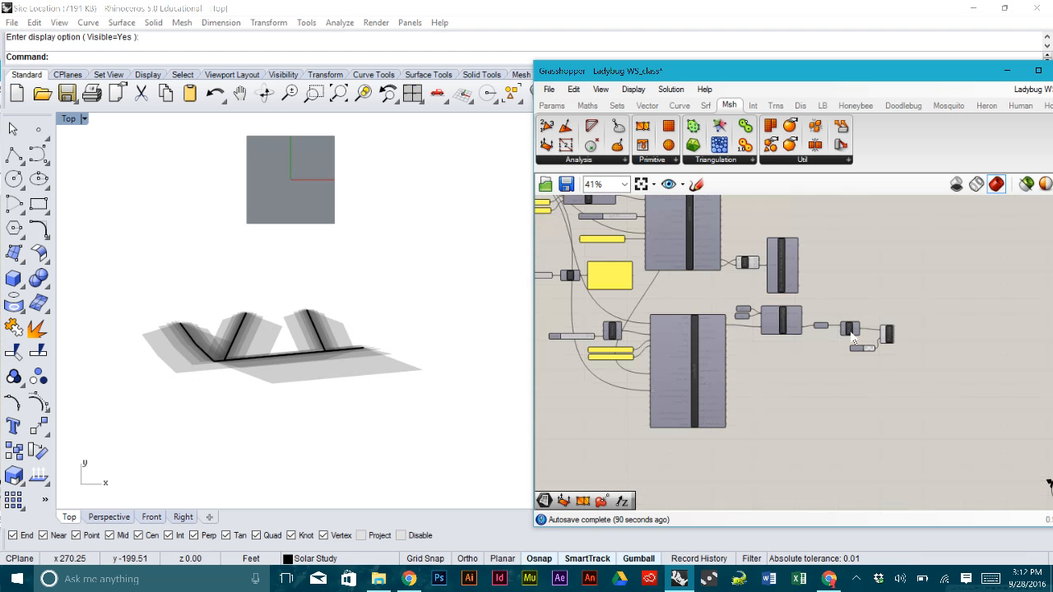
{"action": "scroll", "coordinate": [814, 350], "scroll_direction": "down", "scroll_amount": 3}
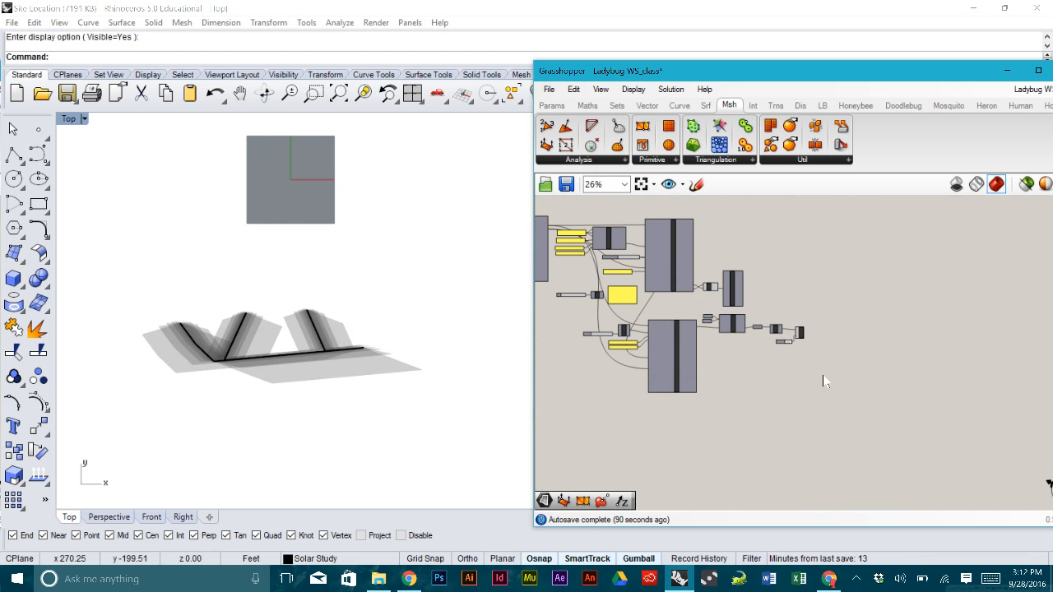
{"action": "key", "text": "ctrl+s"}
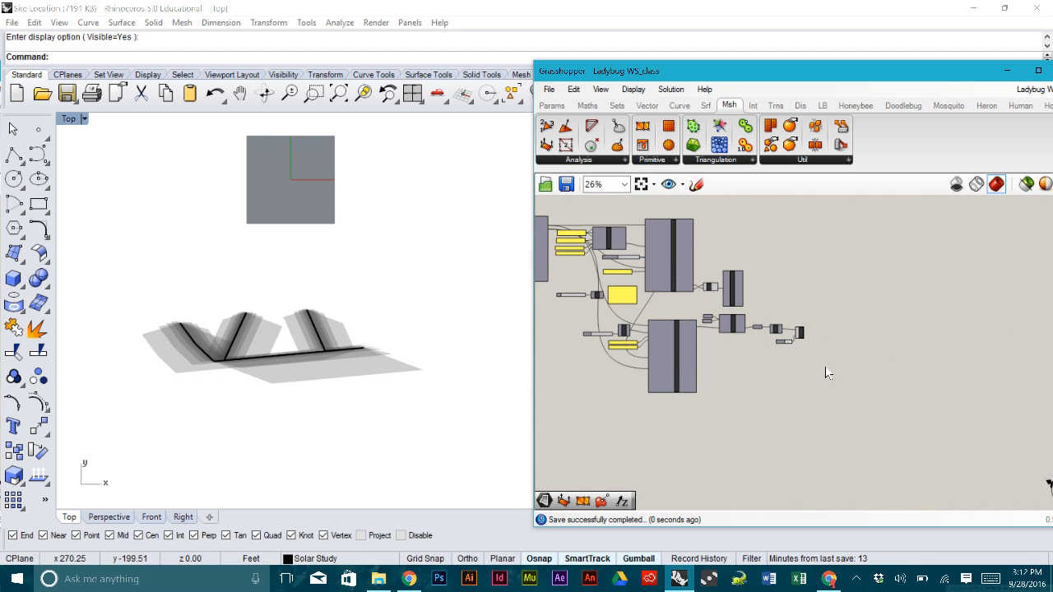
- Window-select the shadow, mesh and preview components
{"action": "right_click_drag", "start_coordinate": [394, 296], "coordinate": [387, 348]}
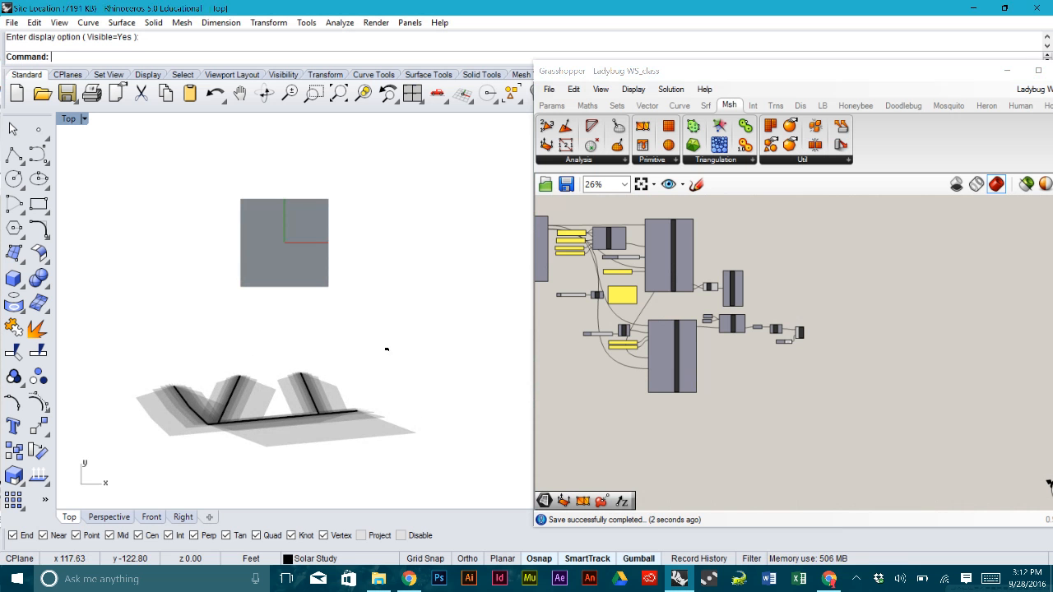
{"action": "scroll", "coordinate": [798, 364], "scroll_direction": "up", "scroll_amount": 5}
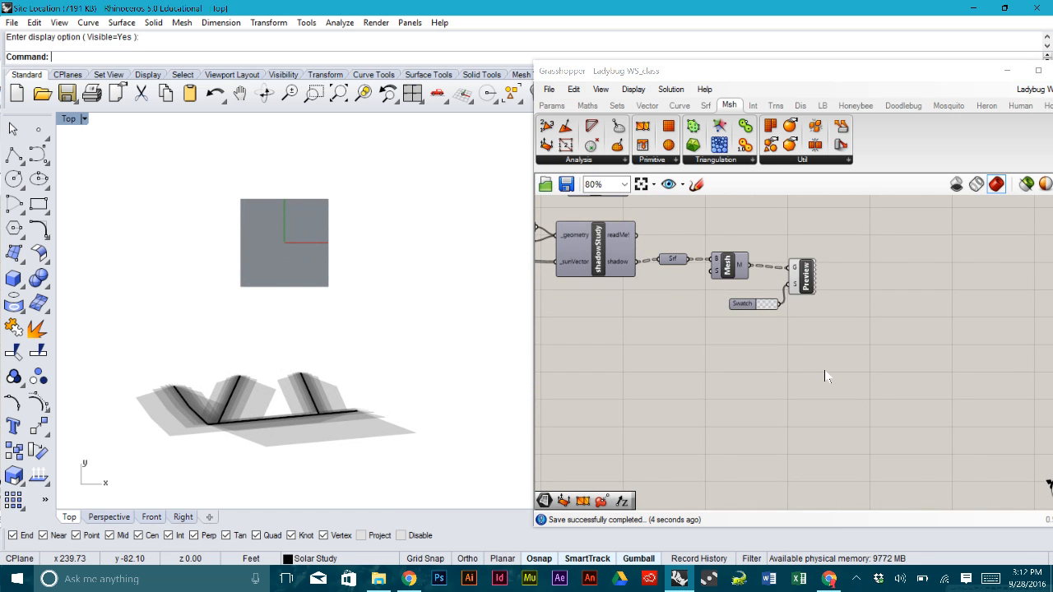
{"action": "scroll", "coordinate": [827, 375], "scroll_direction": "down", "scroll_amount": 2}
{"action": "left_click_drag", "start_coordinate": [842, 374], "coordinate": [788, 281]}
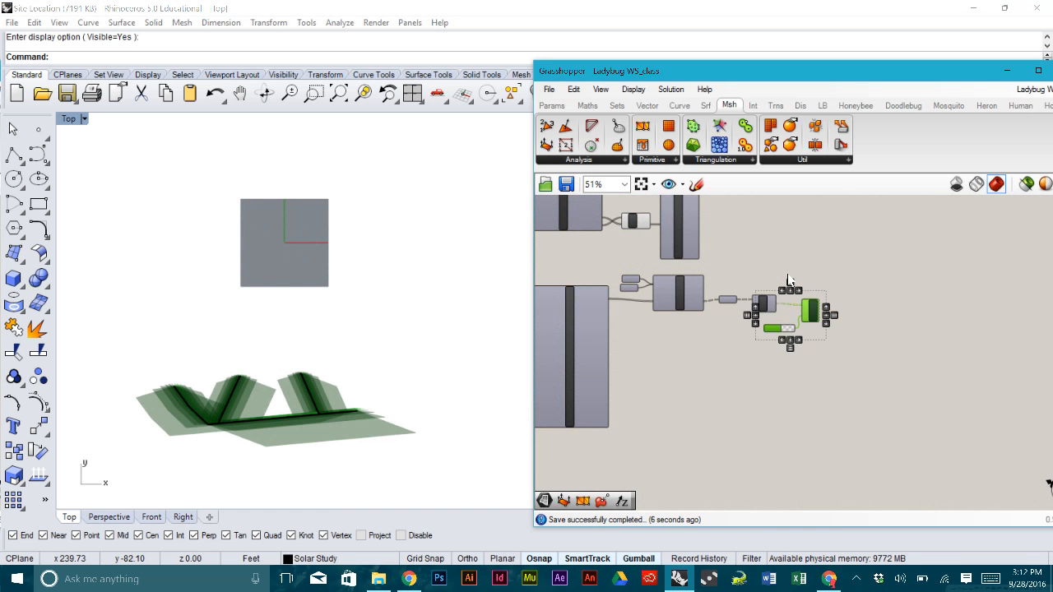
- Turn off the selected components' shadow preview, hide the Default layer and show the building orientation layer
{"action": "middle_click", "coordinate": [788, 280]}
{"action": "left_click", "coordinate": [830, 243]}
{"action": "left_click_drag", "start_coordinate": [818, 80], "coordinate": [592, 78]}
{"action": "left_click", "coordinate": [999, 178]}
{"action": "left_click", "coordinate": [975, 175]}
{"action": "left_click", "coordinate": [975, 210]}
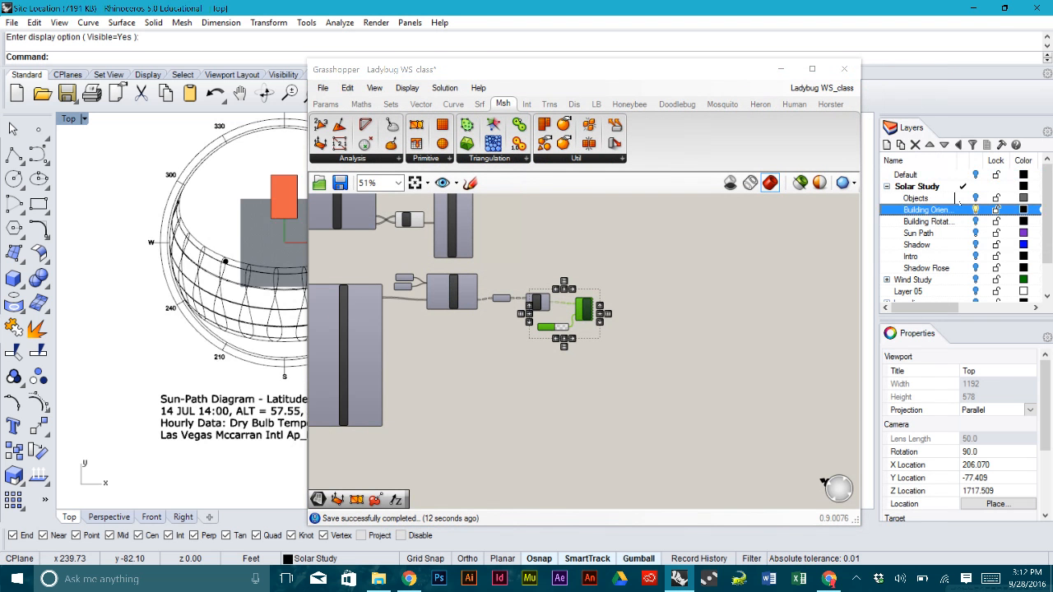
- Delete every object except the orange building box, restoring the box after an accidental delete
{"action": "left_click_drag", "start_coordinate": [697, 75], "coordinate": [847, 99]}
{"action": "right_click_drag", "start_coordinate": [283, 244], "coordinate": [268, 266]}
{"action": "scroll", "coordinate": [269, 266], "scroll_direction": "down", "scroll_amount": 6}
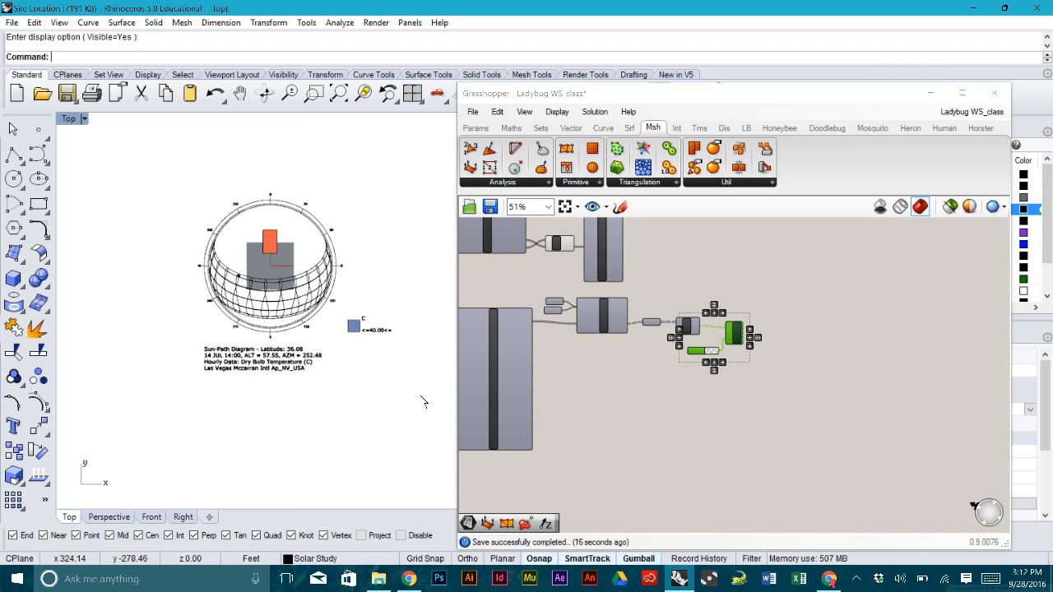
{"action": "key", "text": "ctrl+a"}
{"action": "scroll", "coordinate": [250, 241], "scroll_direction": "up", "scroll_amount": 6}
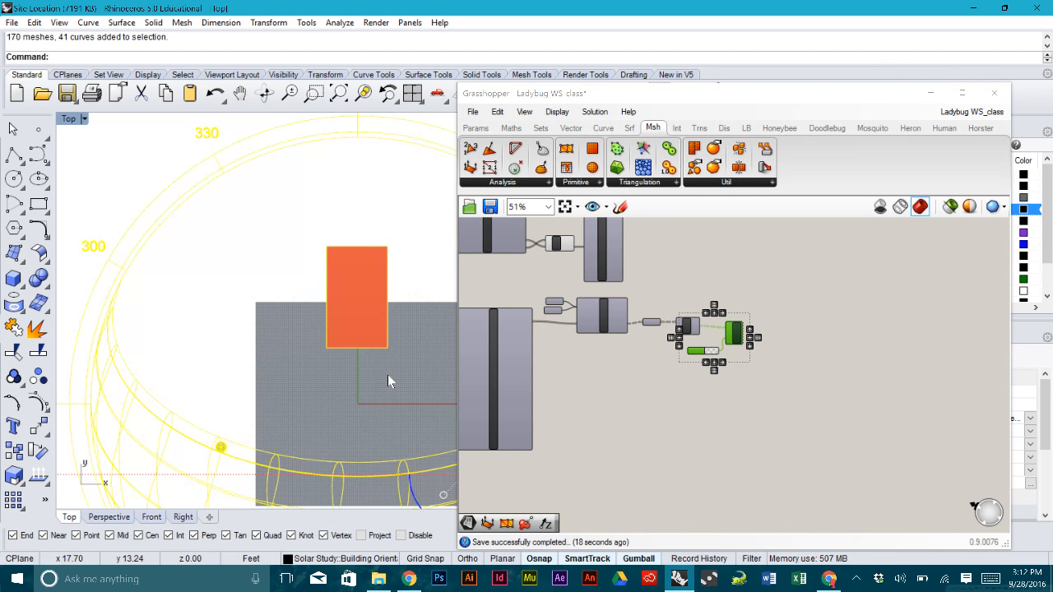
{"action": "left_click", "coordinate": [341, 266], "text": "ctrl"}
{"action": "key", "text": "Delete"}
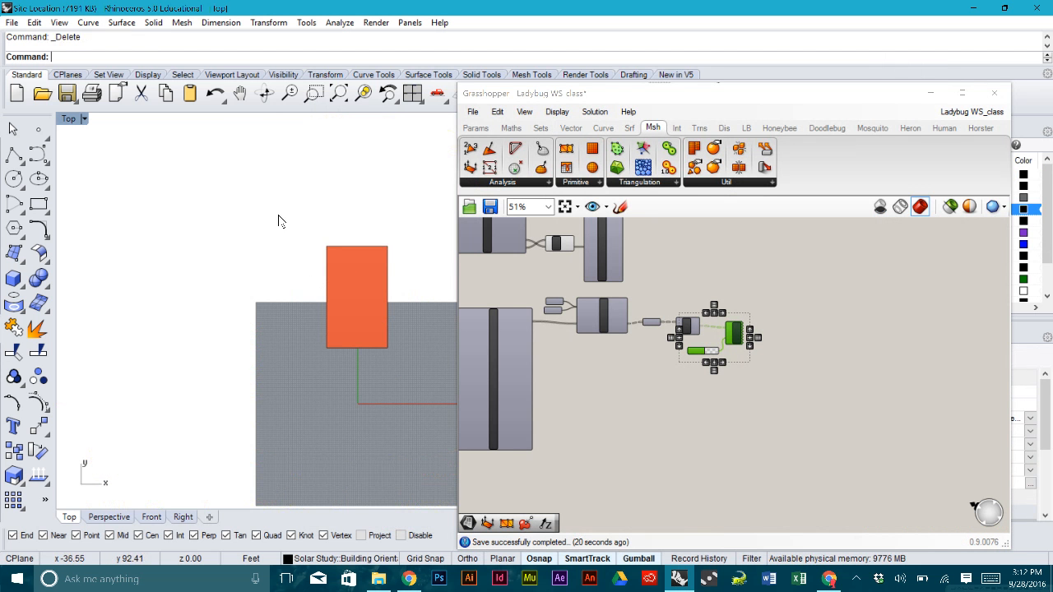
{"action": "left_click", "coordinate": [378, 269]}
{"action": "key", "text": "Delete"}
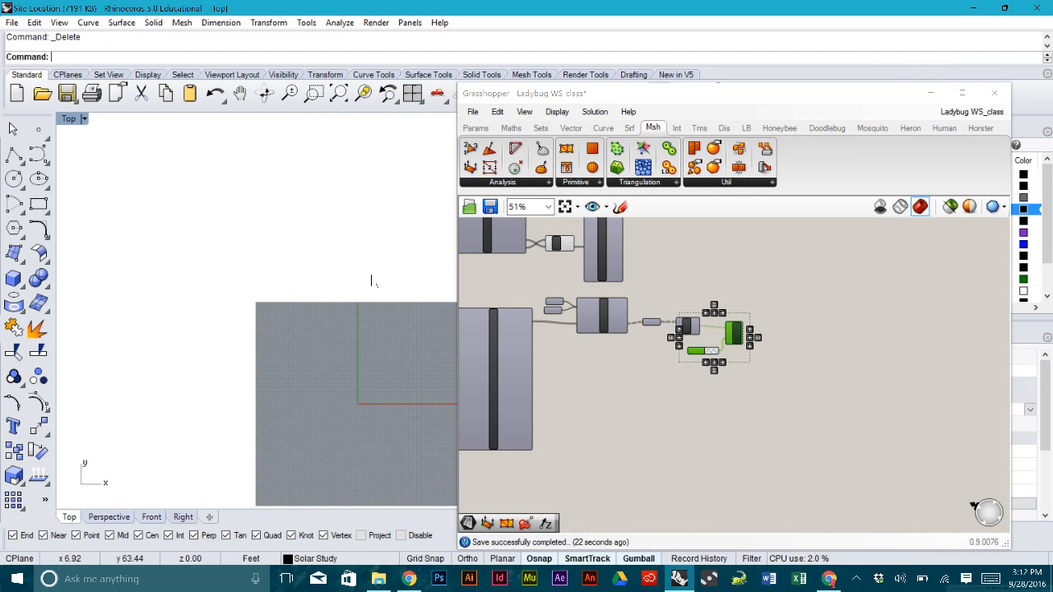
{"action": "key", "text": "ctrl+z"}
{"action": "left_click", "coordinate": [416, 250]}
- Reveal the hidden box with Show, delete the extrusion duplicate, and return to four viewports
{"action": "type", "text": "Show"}
{"action": "key", "text": "Return"}
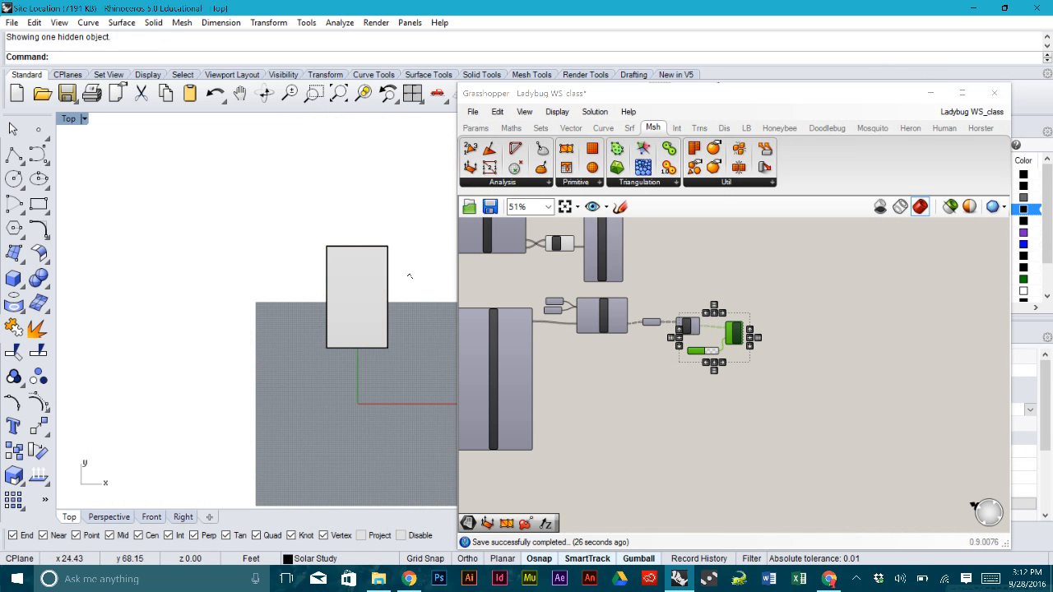
{"action": "left_click", "coordinate": [382, 298]}
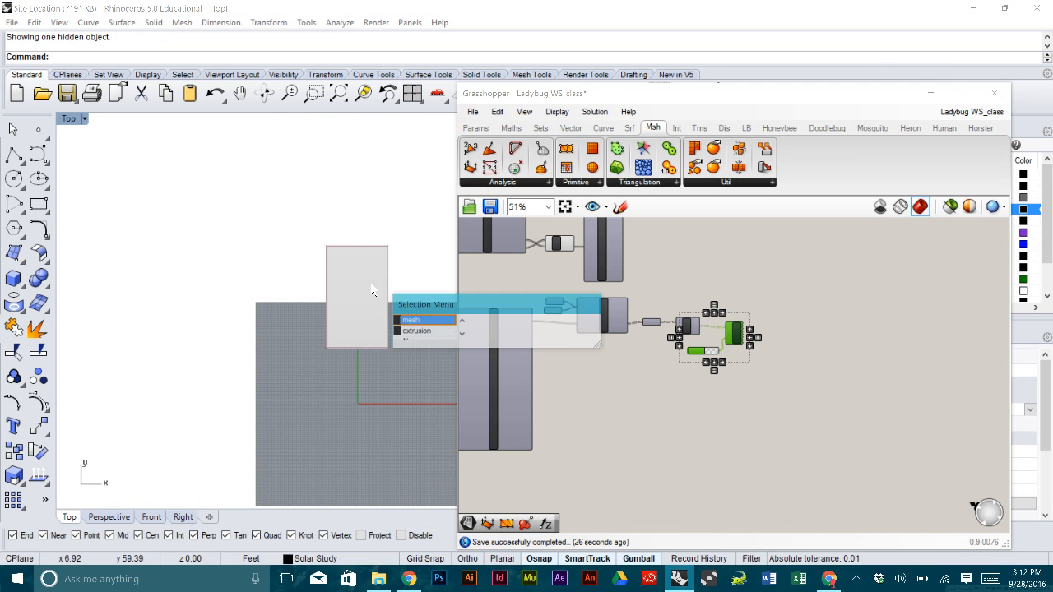
{"action": "left_click", "coordinate": [420, 331]}
{"action": "key", "text": "Delete"}
{"action": "right_click_drag", "start_coordinate": [312, 319], "coordinate": [253, 301]}
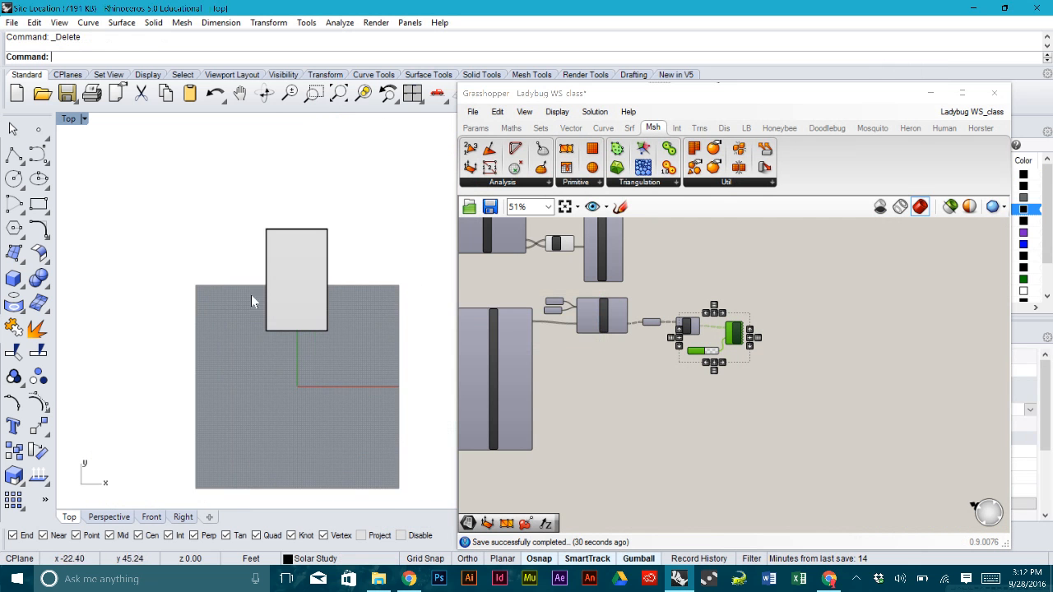
{"action": "double_click", "coordinate": [76, 122]}
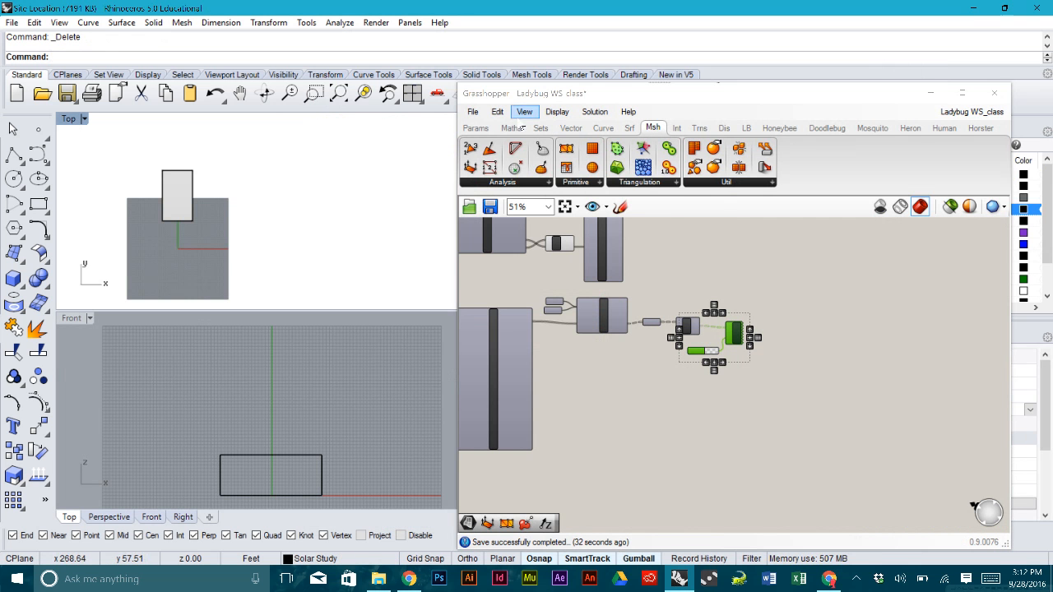
{"action": "left_click_drag", "start_coordinate": [526, 95], "coordinate": [623, 253]}
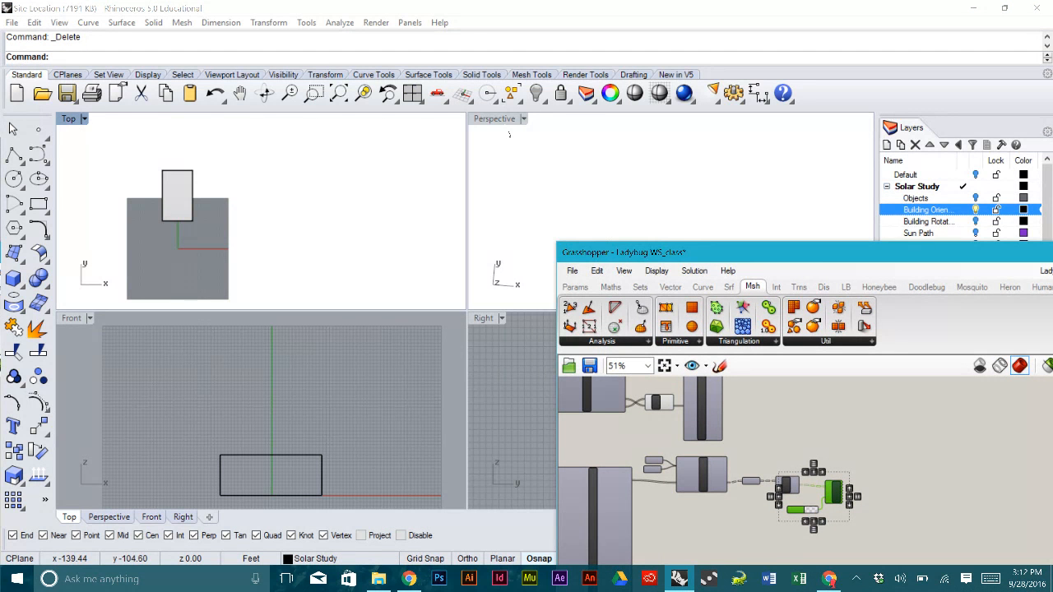
- Maximize the Perspective viewport and orbit around the box on the grey ground
{"action": "double_click", "coordinate": [500, 120]}
{"action": "right_click_drag", "start_coordinate": [361, 288], "coordinate": [378, 235]}
{"action": "scroll", "coordinate": [381, 209], "scroll_direction": "up", "scroll_amount": 3}
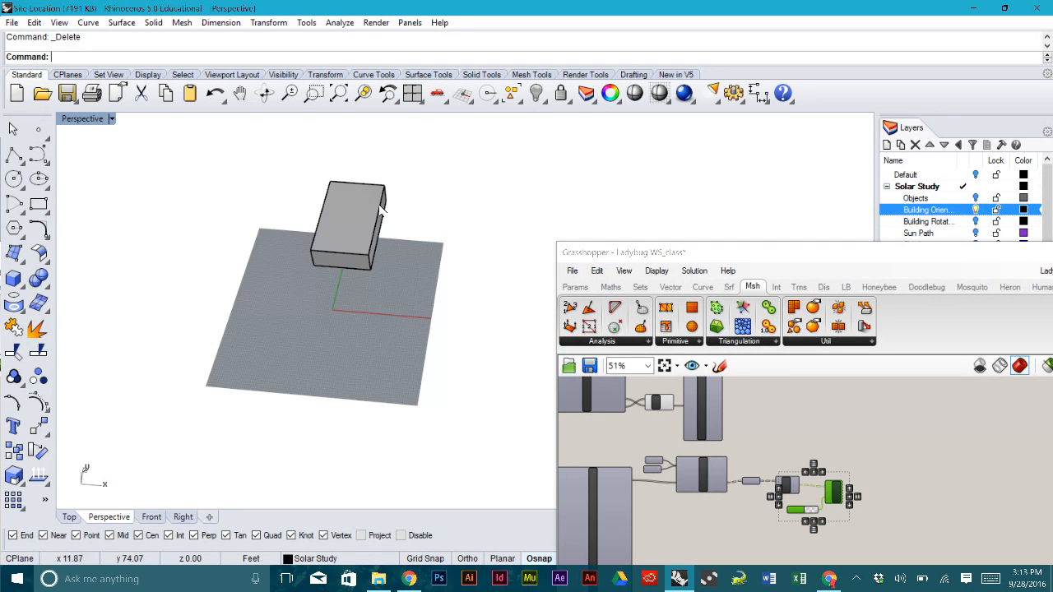
{"action": "right_click_drag", "start_coordinate": [372, 329], "coordinate": [404, 211]}
{"action": "scroll", "coordinate": [366, 251], "scroll_direction": "up", "scroll_amount": 3}
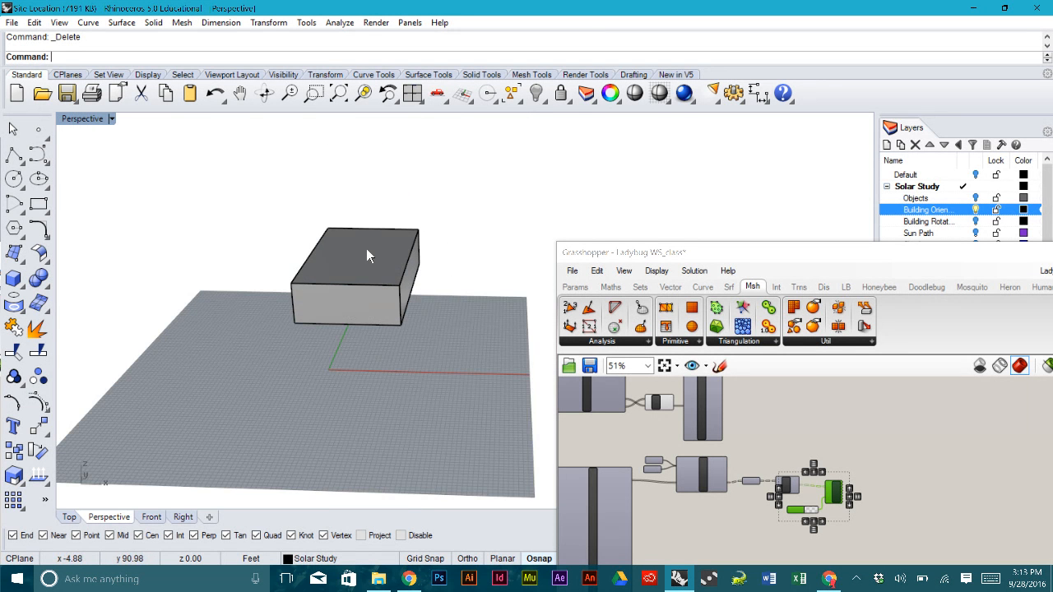
{"action": "right_click_drag", "start_coordinate": [366, 249], "coordinate": [253, 288]}
{"action": "right_click_drag", "start_coordinate": [245, 219], "coordinate": [415, 240]}
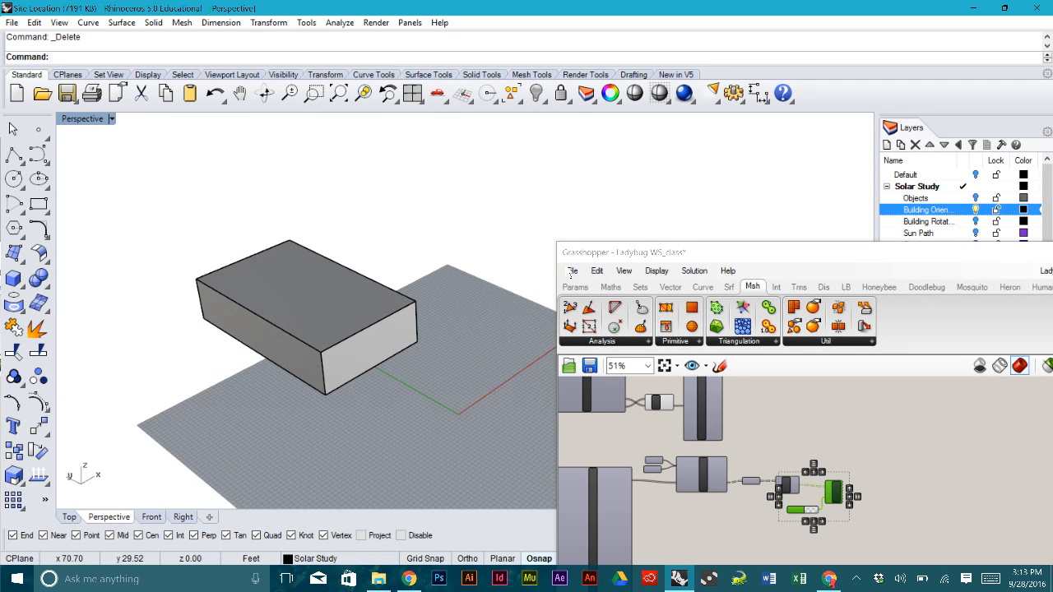
- Pan the Grasshopper canvas to the sunPath component and drop a Brep parameter beside it
{"action": "left_click_drag", "start_coordinate": [600, 255], "coordinate": [503, 173]}
{"action": "left_click", "coordinate": [769, 376]}
{"action": "scroll", "coordinate": [772, 376], "scroll_direction": "down", "scroll_amount": 3}
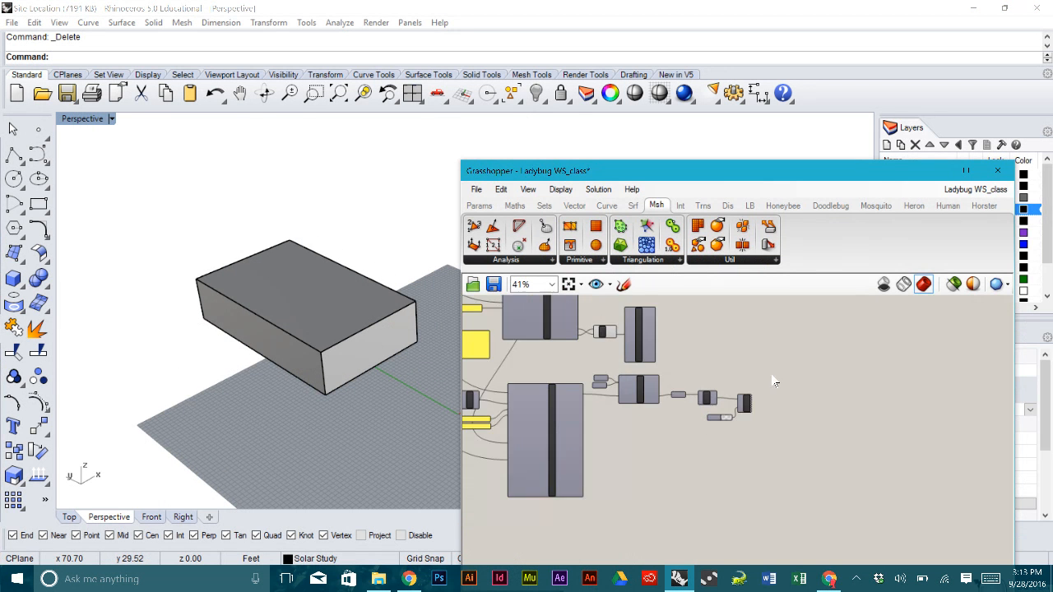
{"action": "right_click_drag", "start_coordinate": [650, 352], "coordinate": [681, 394]}
{"action": "scroll", "coordinate": [680, 396], "scroll_direction": "up", "scroll_amount": 2}
{"action": "scroll", "coordinate": [684, 402], "scroll_direction": "up", "scroll_amount": 1}
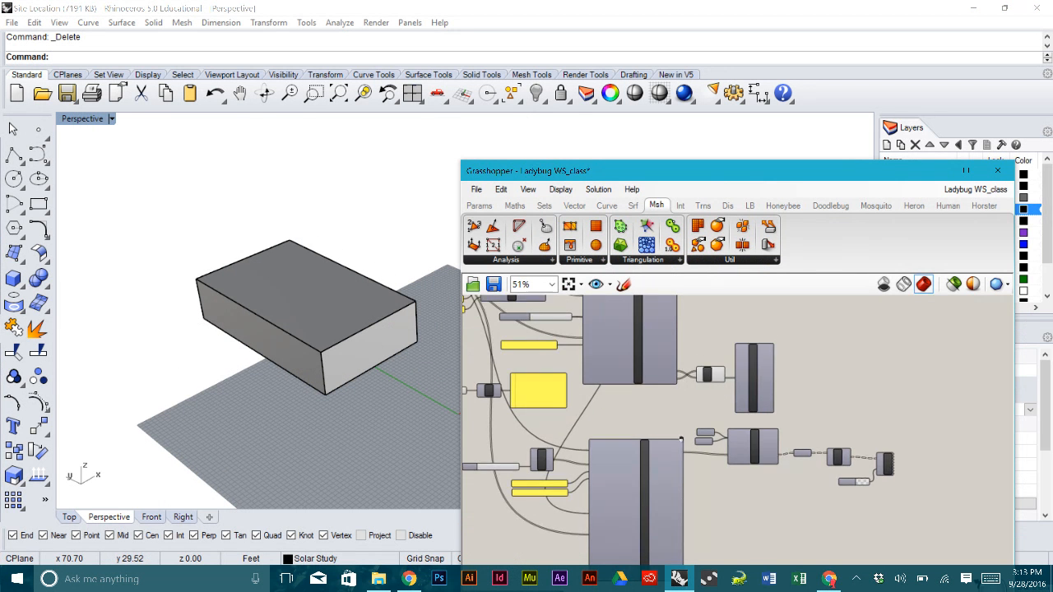
{"action": "right_click_drag", "start_coordinate": [390, 387], "coordinate": [324, 329]}
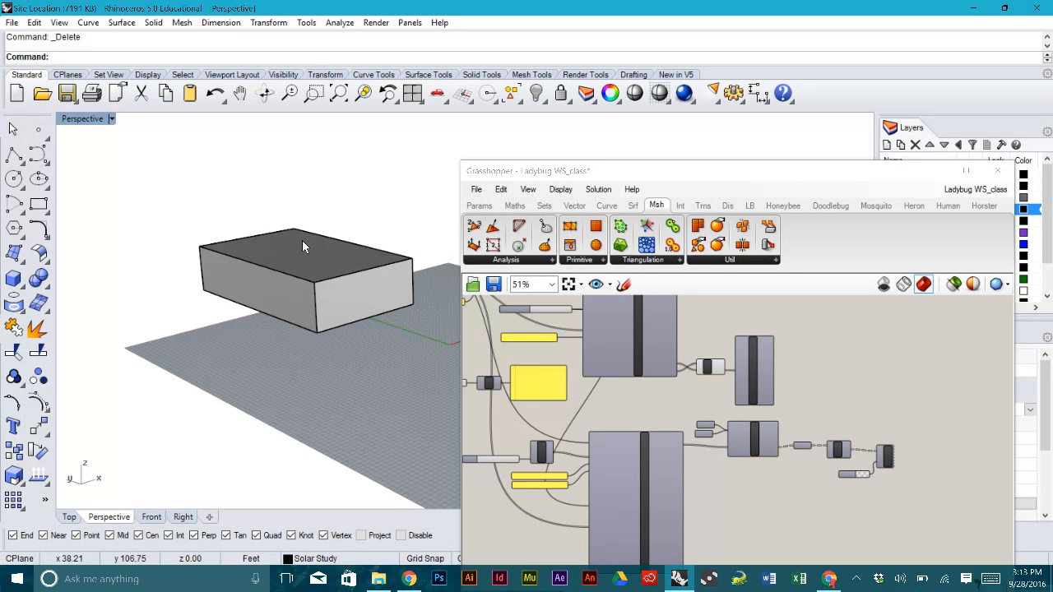
{"action": "right_click_drag", "start_coordinate": [355, 249], "coordinate": [367, 282]}
{"action": "right_click_drag", "start_coordinate": [687, 335], "coordinate": [740, 414]}
{"action": "scroll", "coordinate": [706, 395], "scroll_direction": "up", "scroll_amount": 2}
{"action": "scroll", "coordinate": [706, 395], "scroll_direction": "down", "scroll_amount": 2}
{"action": "scroll", "coordinate": [722, 409], "scroll_direction": "up", "scroll_amount": 3}
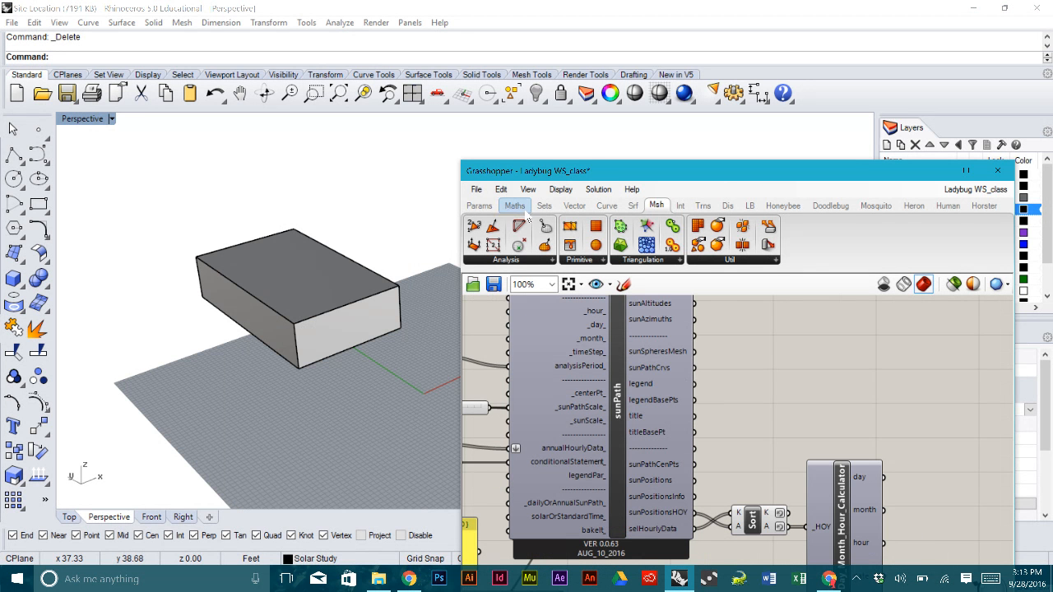
{"action": "left_click", "coordinate": [484, 206]}
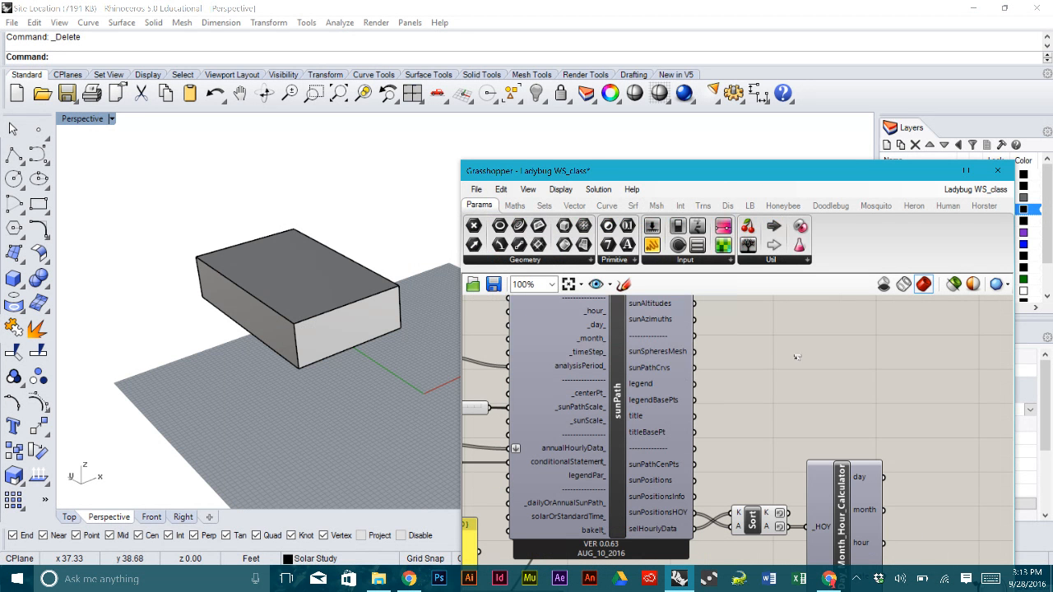
{"action": "left_click_drag", "start_coordinate": [796, 356], "coordinate": [813, 338]}
- Set the Brep parameter to reference the building box in Rhino
{"action": "right_click", "coordinate": [813, 337]}
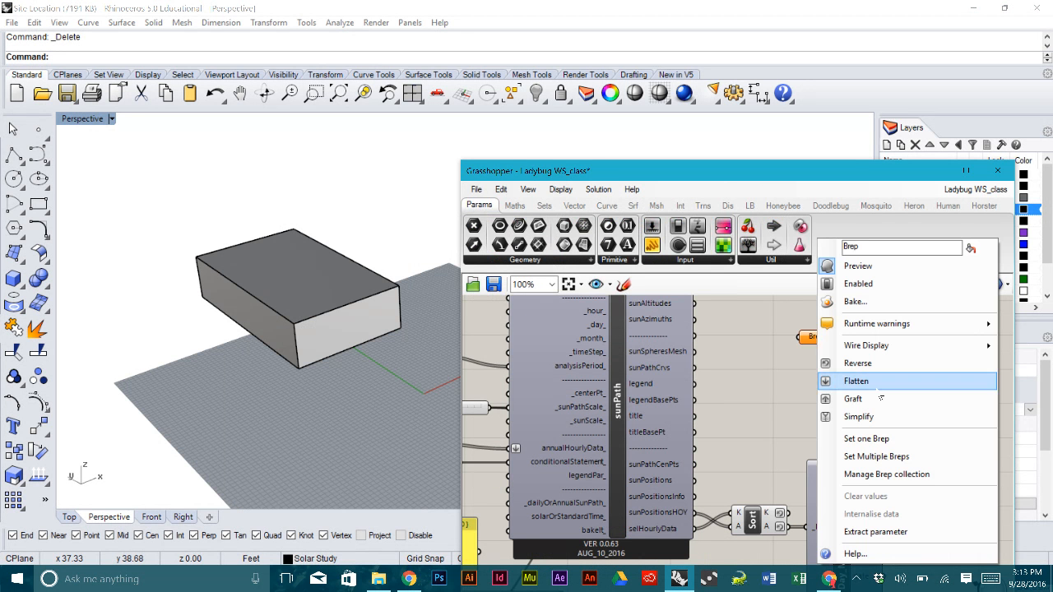
{"action": "left_click", "coordinate": [880, 439]}
{"action": "left_click", "coordinate": [387, 326]}
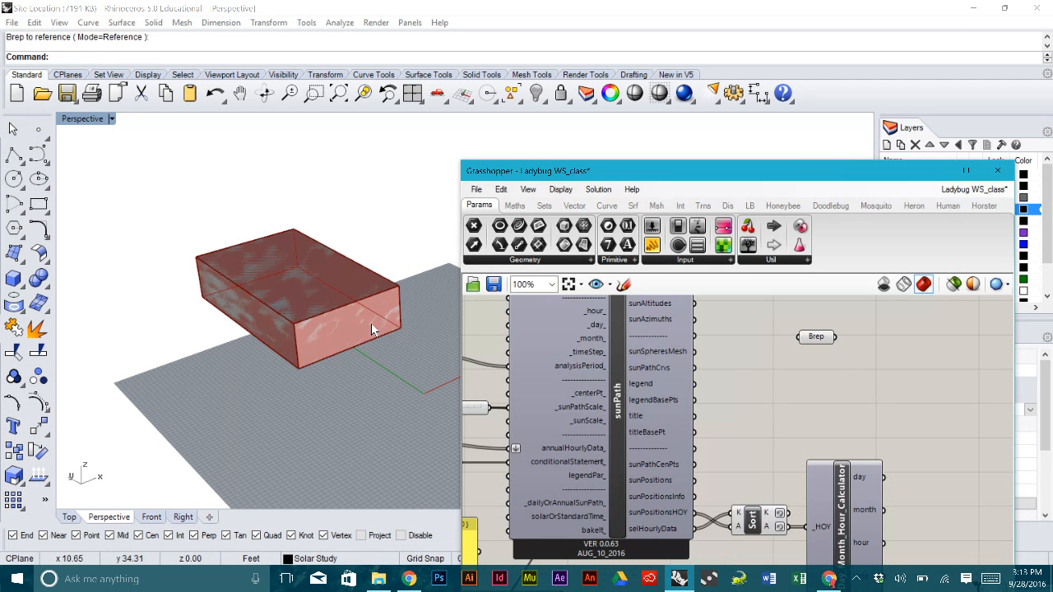
- Hide the original building box in Rhino with the Hide command
{"action": "left_click", "coordinate": [252, 255]}
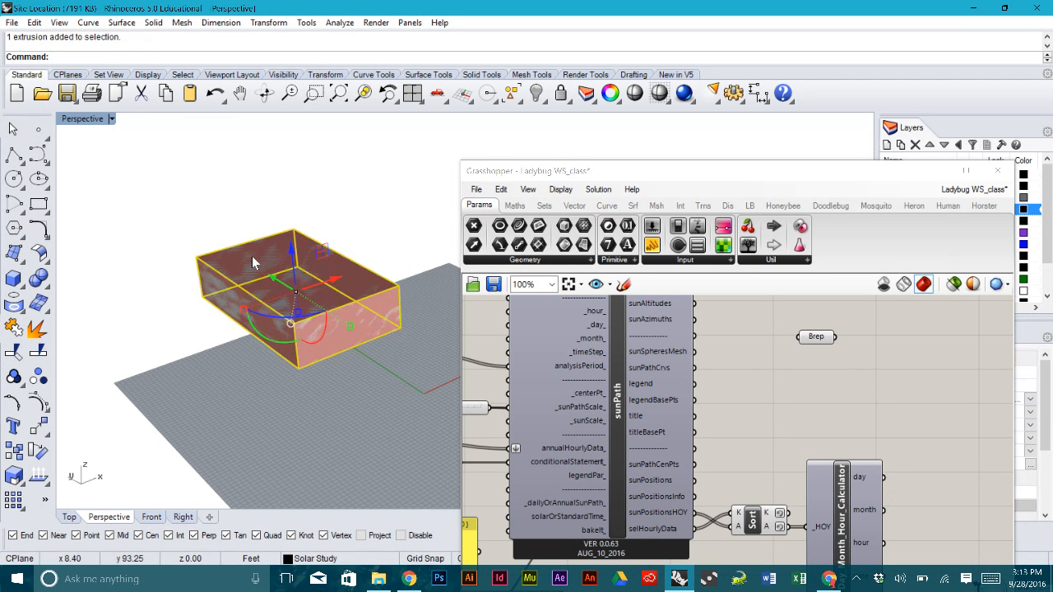
{"action": "type", "text": "Hide"}
{"action": "key", "text": "Return"}
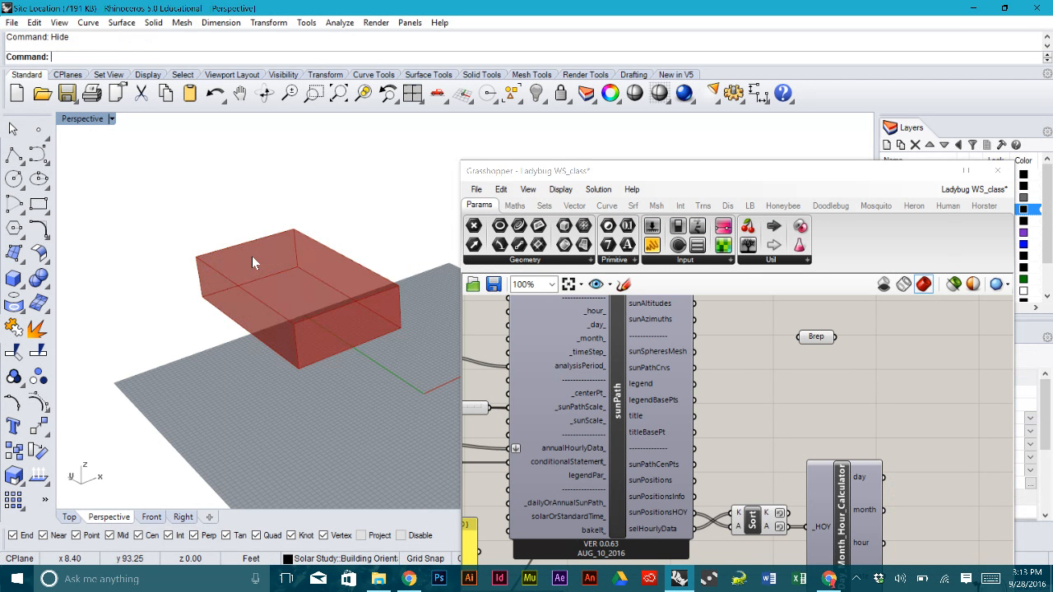
{"action": "scroll", "coordinate": [352, 305], "scroll_direction": "down", "scroll_amount": 5}
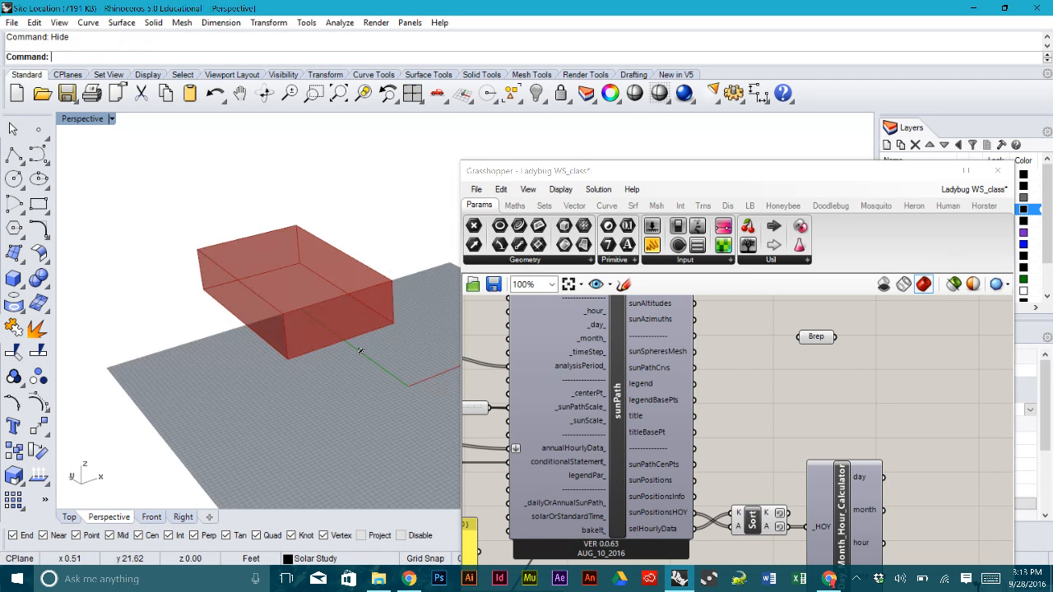
{"action": "scroll", "coordinate": [352, 305], "scroll_direction": "up", "scroll_amount": 2}
- Nudge the Brep parameter into position beside the sunPath outputs
{"action": "left_click", "coordinate": [949, 339]}
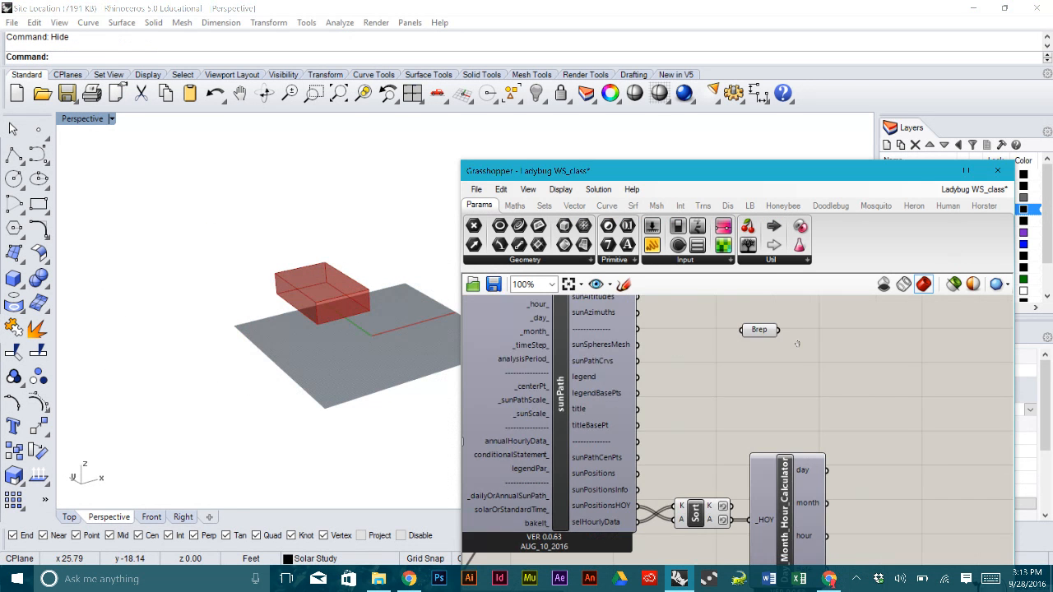
{"action": "scroll", "coordinate": [802, 394], "scroll_direction": "down", "scroll_amount": 4}
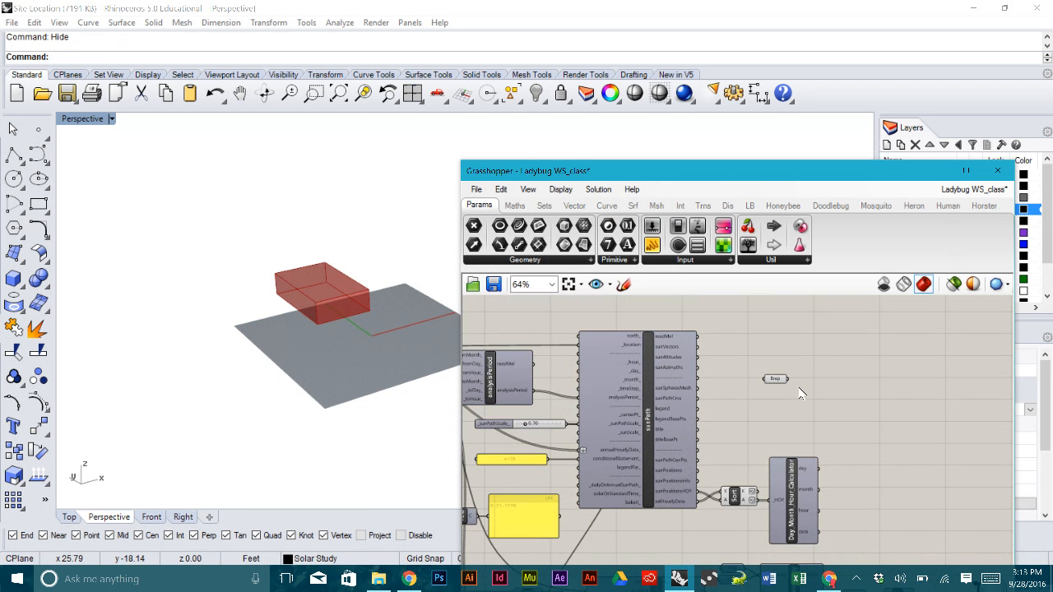
{"action": "left_click", "coordinate": [772, 380]}
{"action": "left_click", "coordinate": [776, 357]}
{"action": "scroll", "coordinate": [776, 362], "scroll_direction": "up", "scroll_amount": 4}
{"action": "left_click", "coordinate": [782, 403]}
{"action": "left_click_drag", "start_coordinate": [783, 411], "coordinate": [775, 404]}
{"action": "mouse_move", "coordinate": [322, 333]}
{"action": "right_mouse_down"}
{"action": "mouse_move", "coordinate": [378, 342]}
{"action": "mouse_move", "coordinate": [322, 342]}
{"action": "right_mouse_up"}
{"action": "left_click", "coordinate": [787, 398]}
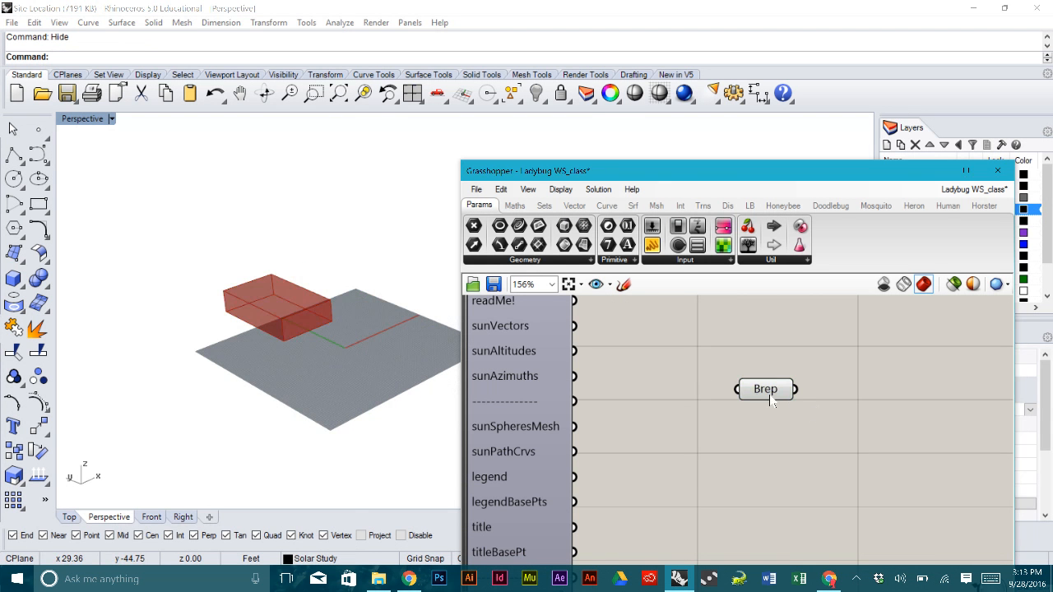
{"action": "left_click", "coordinate": [772, 398]}
{"action": "left_click", "coordinate": [880, 418]}
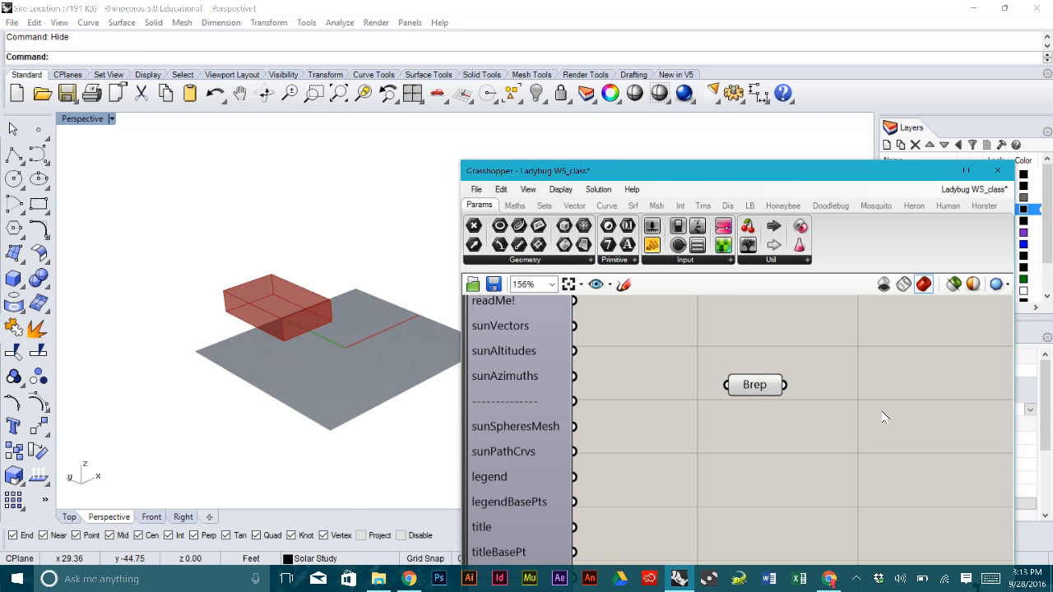
- Add a Rotate component via search 'rota' and connect the Brep to its G input
{"action": "double_click", "coordinate": [815, 411]}
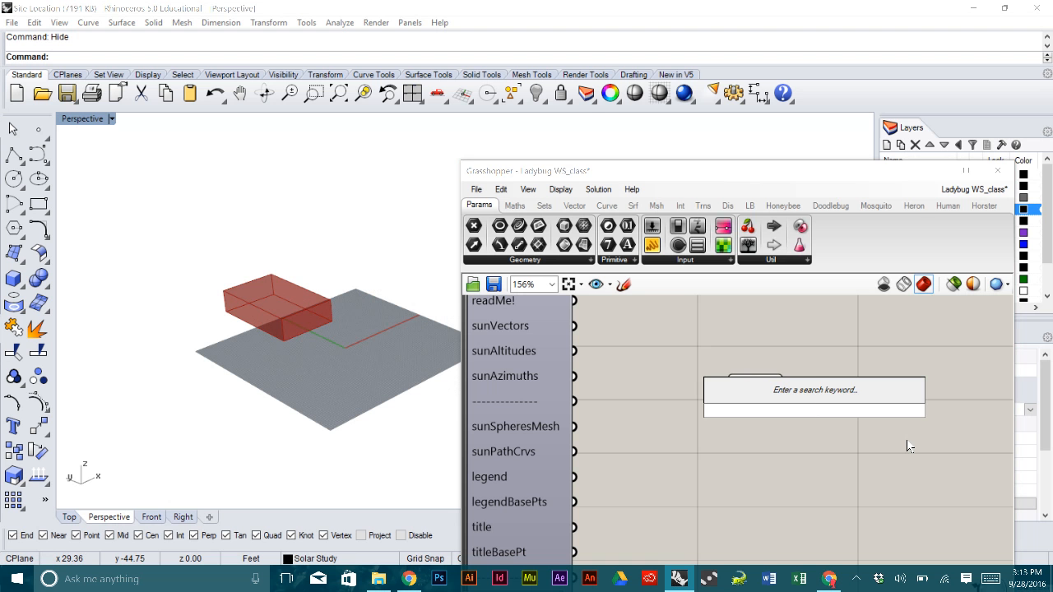
{"action": "type", "text": "rota"}
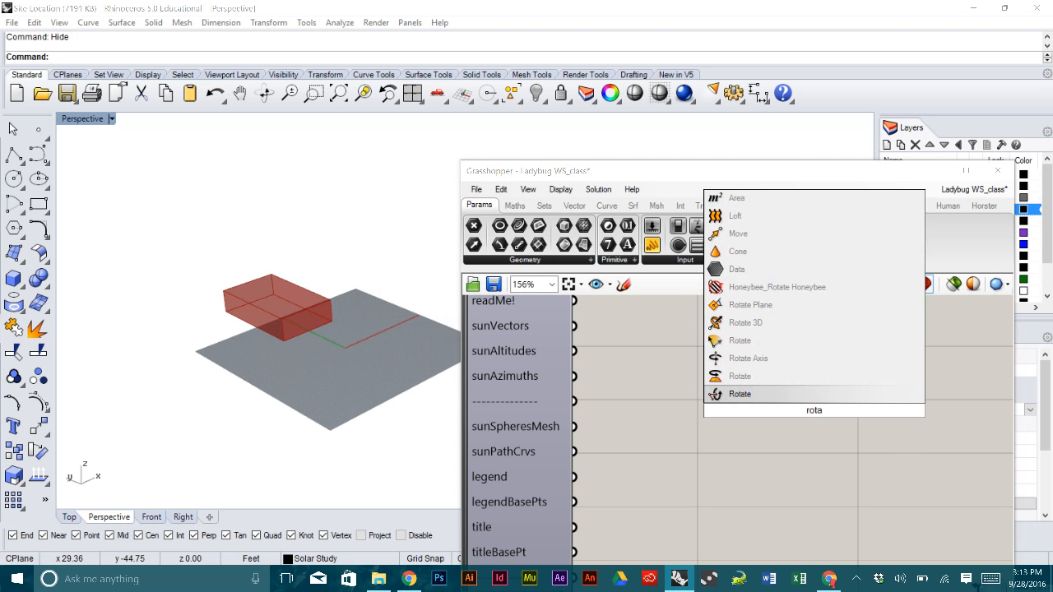
{"action": "left_click", "coordinate": [794, 394]}
{"action": "left_click_drag", "start_coordinate": [806, 403], "coordinate": [901, 401]}
{"action": "left_click", "coordinate": [829, 399]}
{"action": "left_click_drag", "start_coordinate": [783, 385], "coordinate": [875, 387]}
{"action": "left_click_drag", "start_coordinate": [801, 424], "coordinate": [706, 383]}
- Turn off the Brep's preview and wire the Brep into a new Volume component
{"action": "middle_click", "coordinate": [706, 377]}
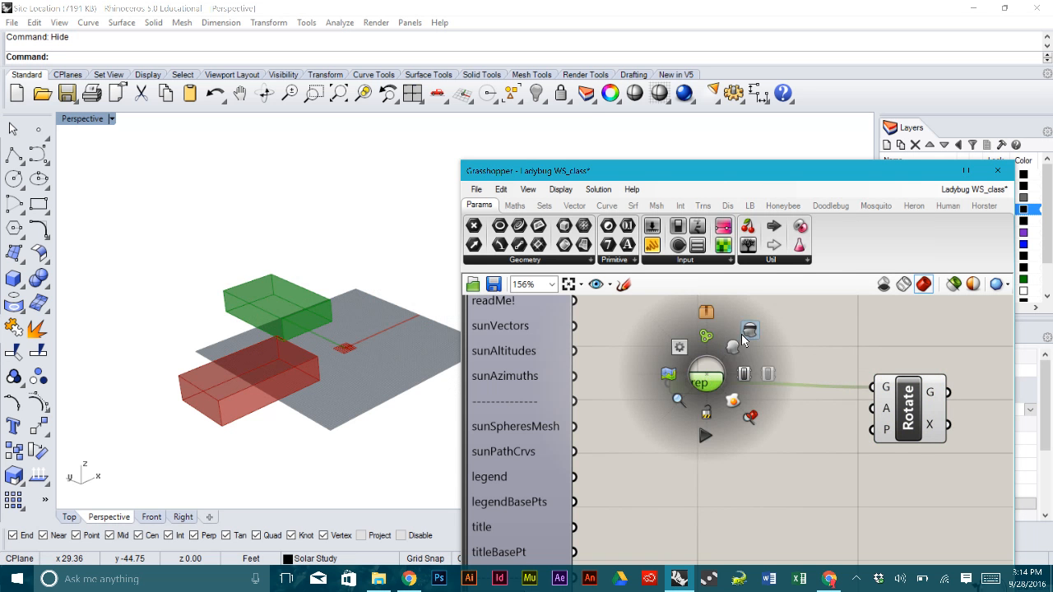
{"action": "left_click", "coordinate": [745, 335]}
{"action": "double_click", "coordinate": [840, 362]}
{"action": "type", "text": "v"}
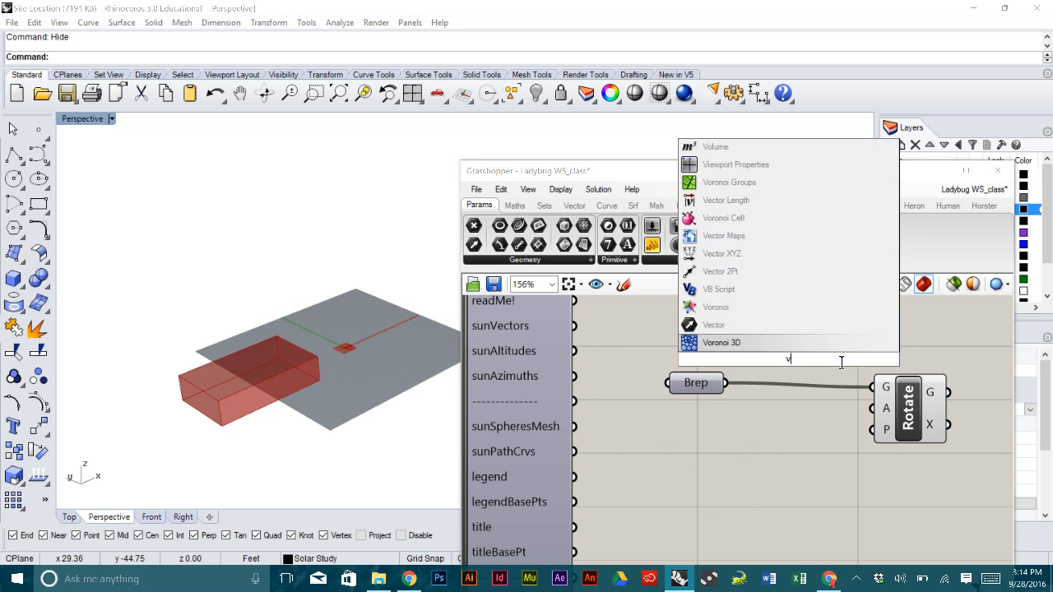
{"action": "type", "text": "o"}
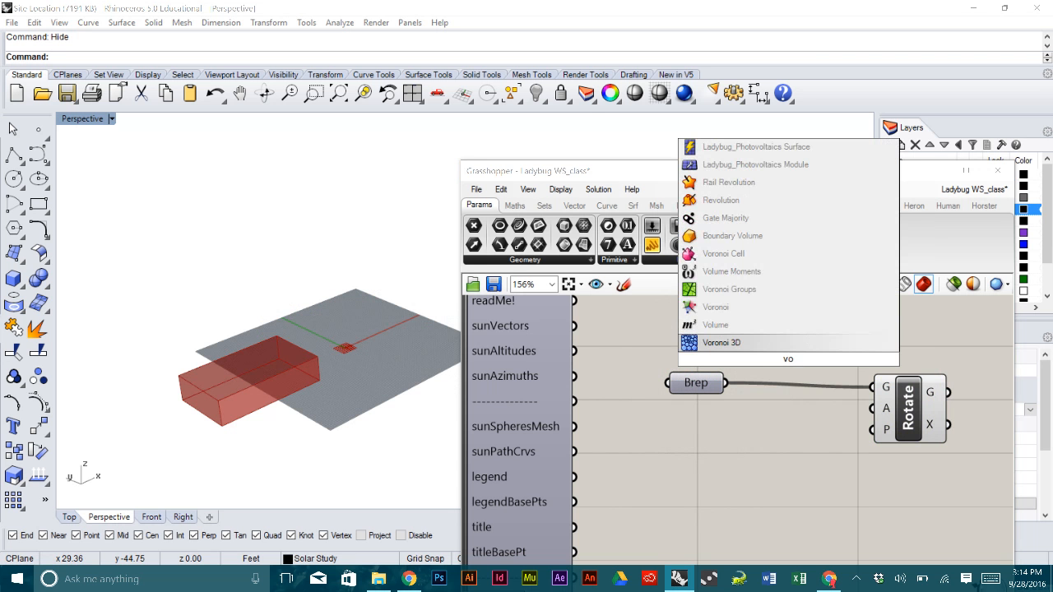
{"action": "left_click", "coordinate": [723, 327]}
{"action": "left_click_drag", "start_coordinate": [727, 381], "coordinate": [773, 451]}
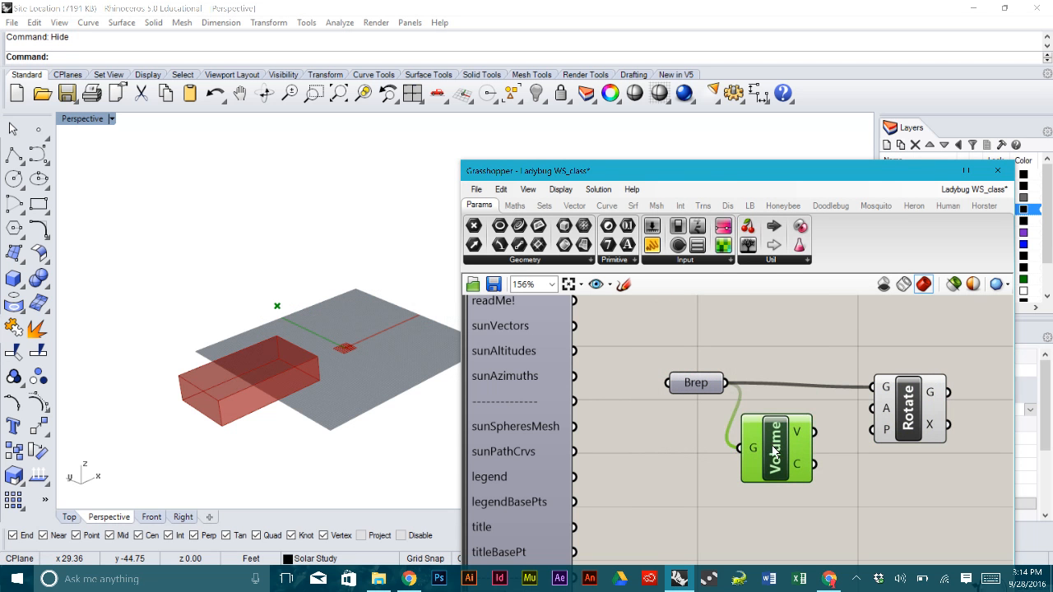
- Rearrange the Brep, Volume and Rotate components neatly on the canvas
{"action": "left_click_drag", "start_coordinate": [909, 419], "coordinate": [945, 404]}
{"action": "left_click", "coordinate": [879, 455]}
{"action": "right_click_drag", "start_coordinate": [879, 455], "coordinate": [802, 431]}
{"action": "left_click_drag", "start_coordinate": [625, 359], "coordinate": [599, 349]}
{"action": "left_click", "coordinate": [744, 369]}
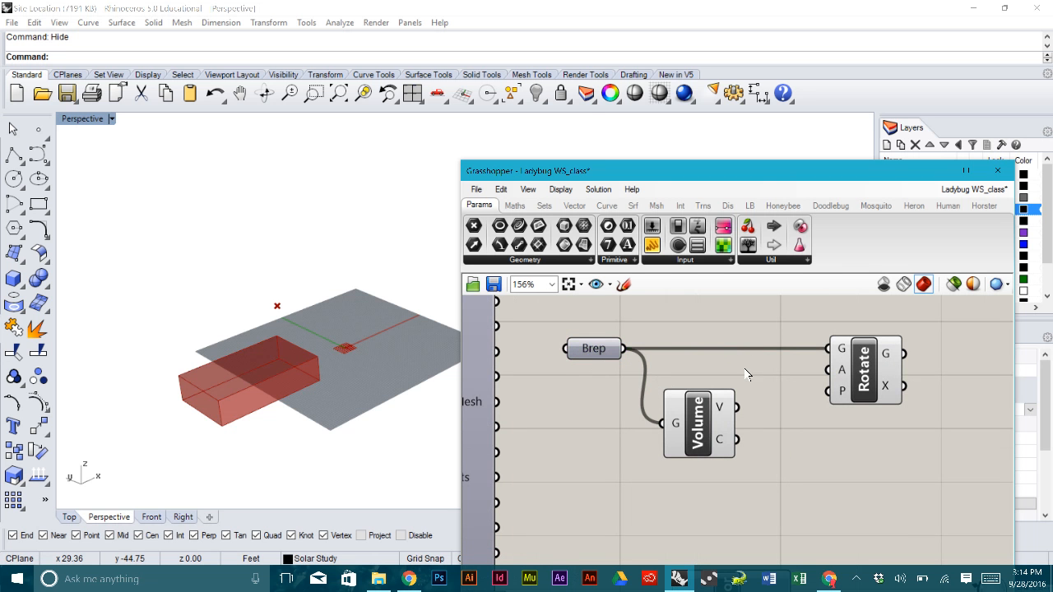
{"action": "left_click_drag", "start_coordinate": [881, 378], "coordinate": [871, 379]}
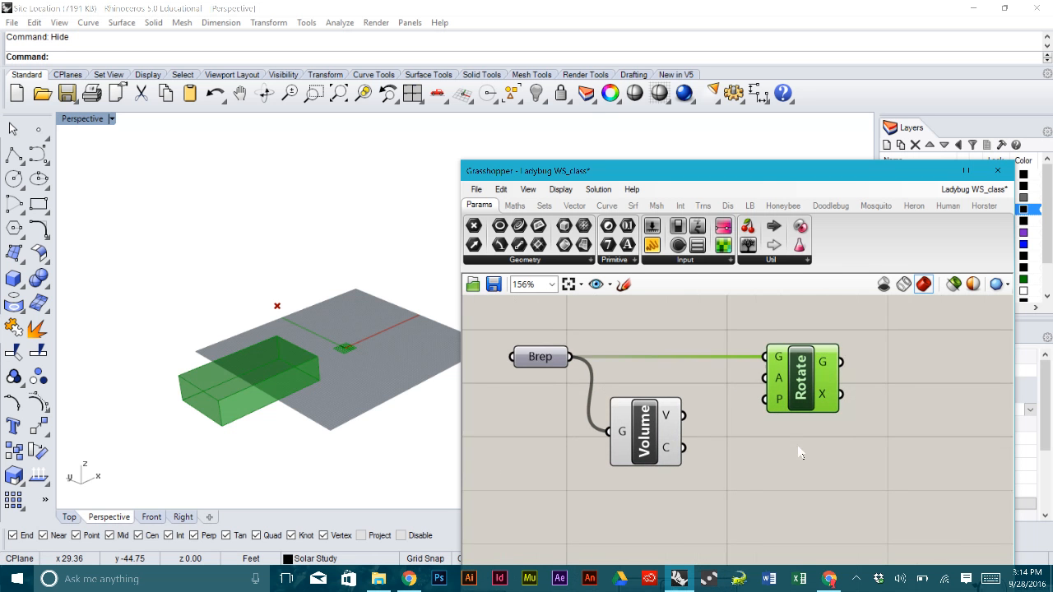
{"action": "scroll", "coordinate": [800, 452], "scroll_direction": "down", "scroll_amount": 3}
{"action": "left_click_drag", "start_coordinate": [804, 416], "coordinate": [840, 414]}
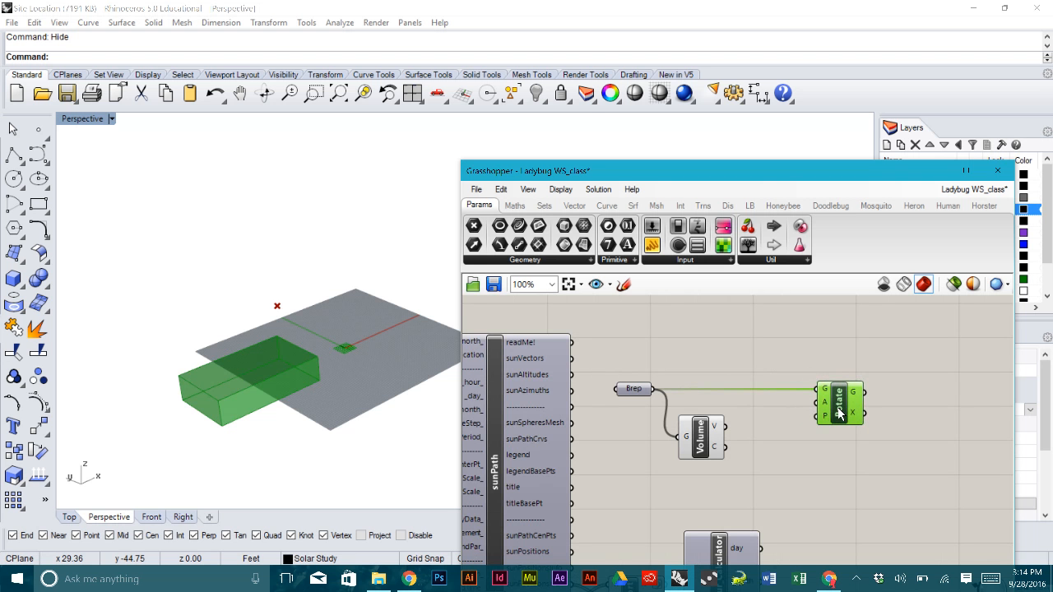
{"action": "left_click", "coordinate": [844, 457]}
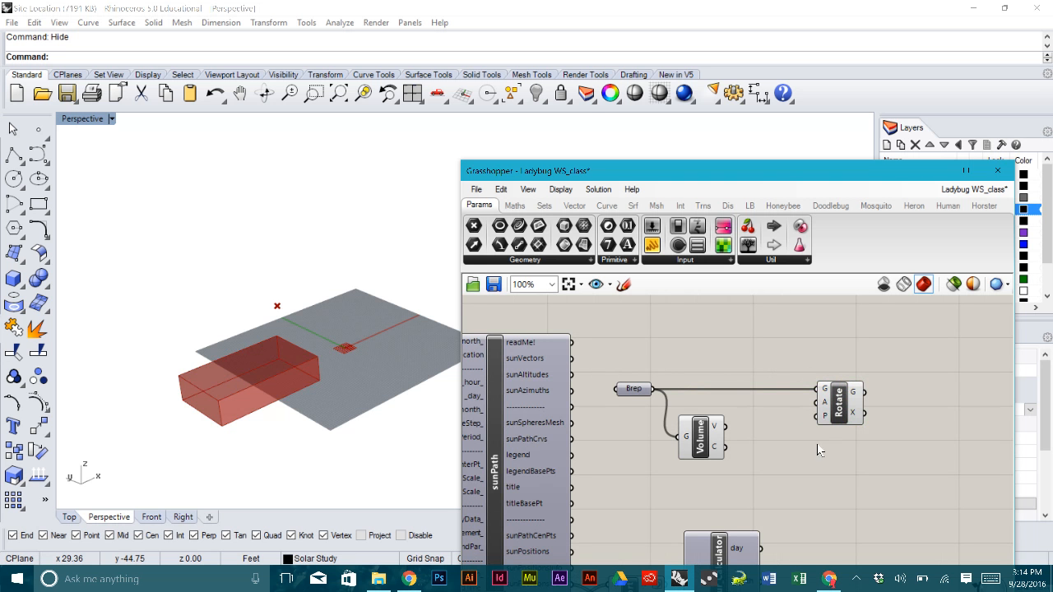
{"action": "scroll", "coordinate": [796, 436], "scroll_direction": "up", "scroll_amount": 3}
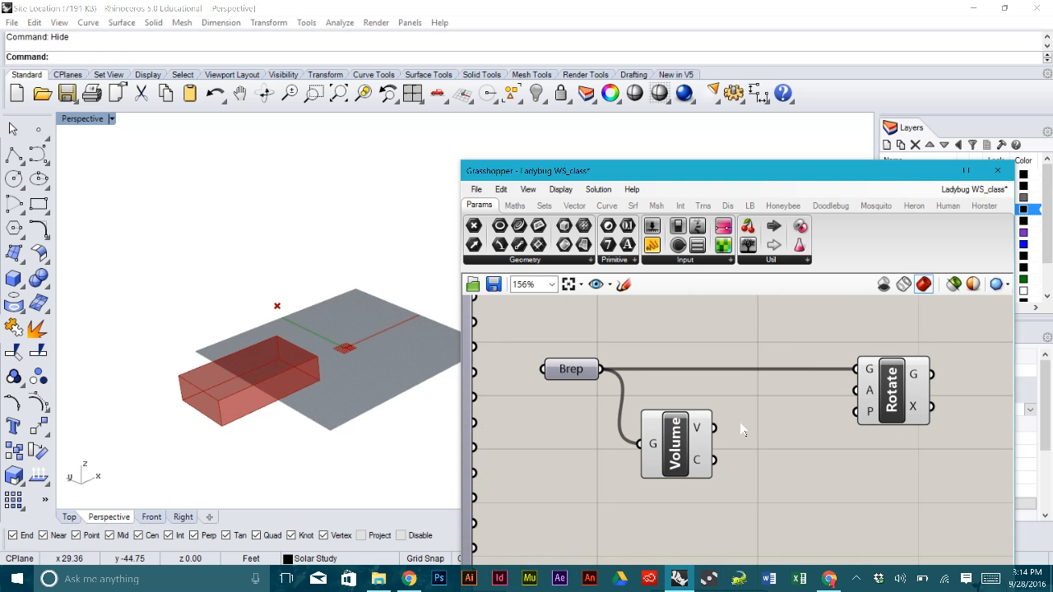
{"action": "right_click_drag", "start_coordinate": [807, 417], "coordinate": [768, 414]}
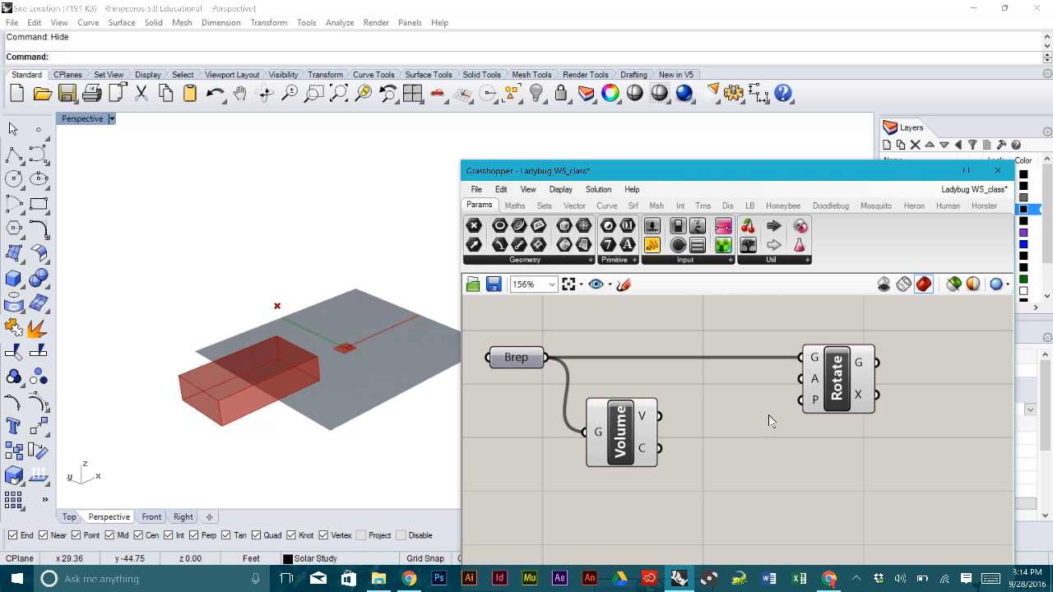
{"action": "left_click_drag", "start_coordinate": [833, 395], "coordinate": [891, 395]}
{"action": "left_click", "coordinate": [822, 411]}
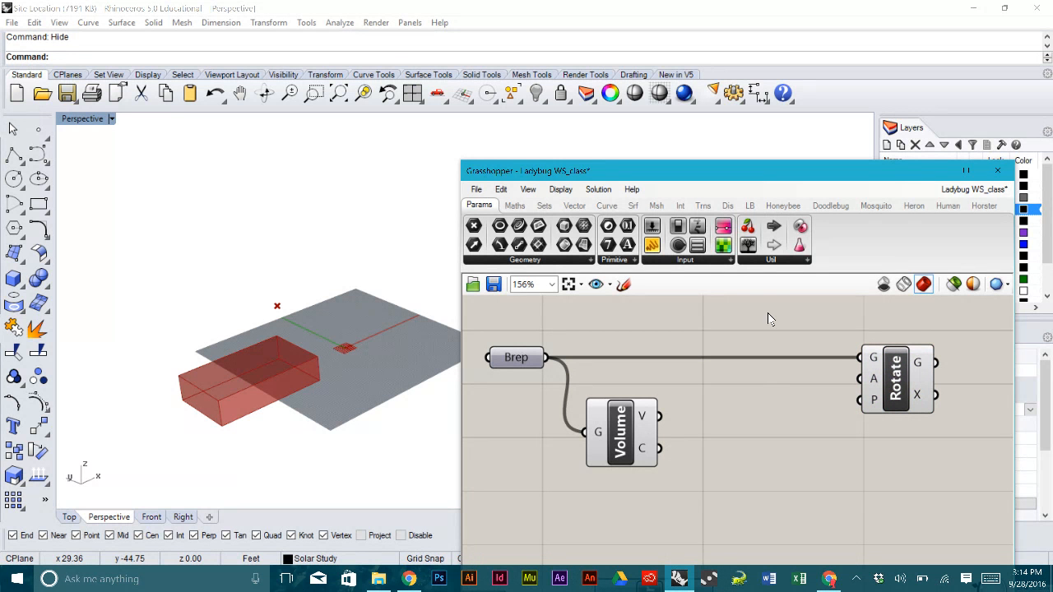
{"action": "double_click", "coordinate": [722, 458]}
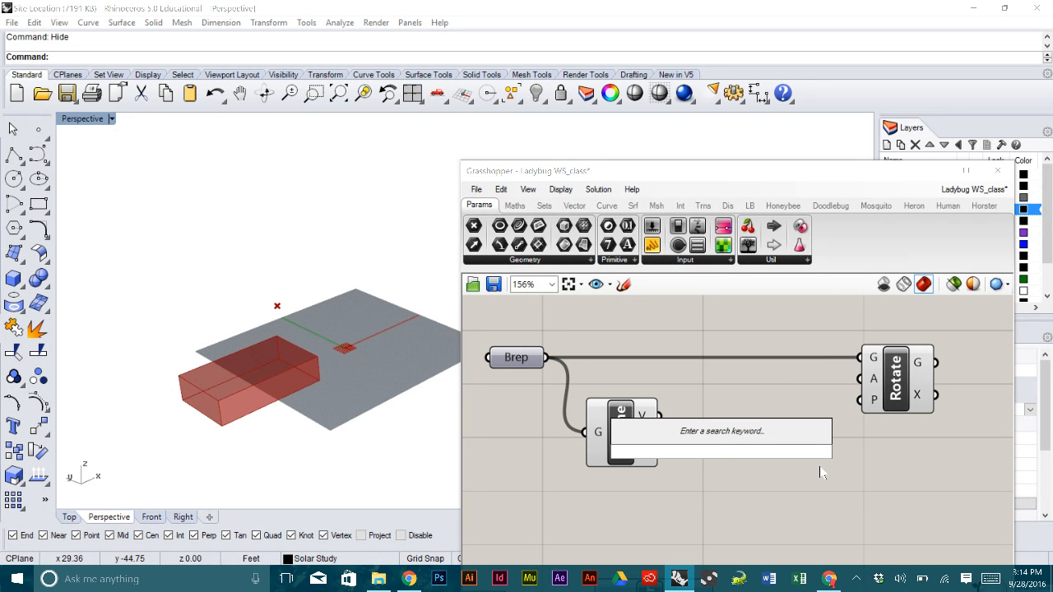
- Add a Project component fed by Volume's centroid and wire its output into Rotate's P input
{"action": "type", "text": "pro"}
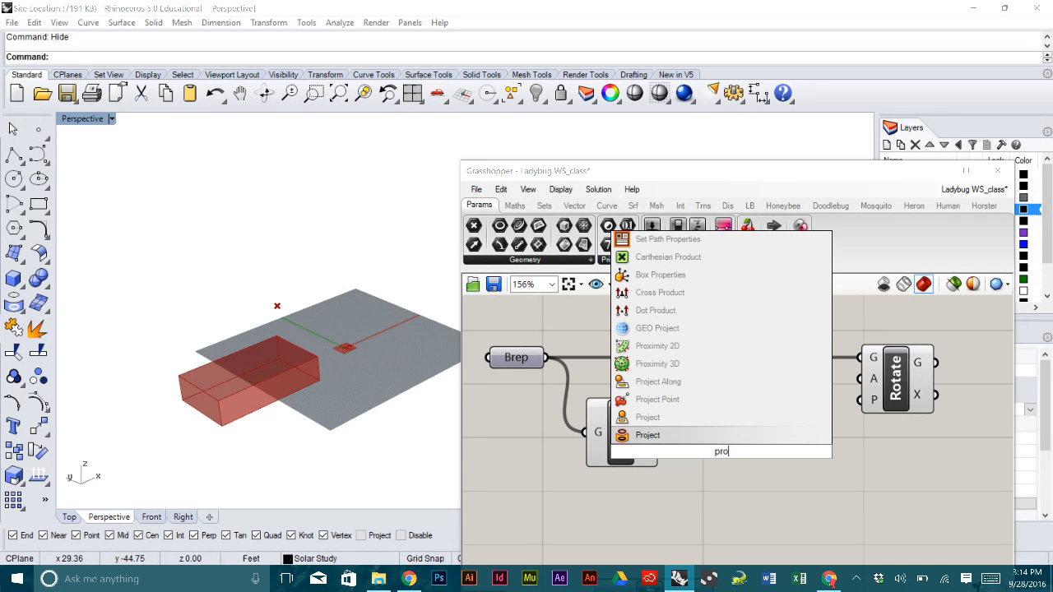
{"action": "left_click", "coordinate": [717, 424]}
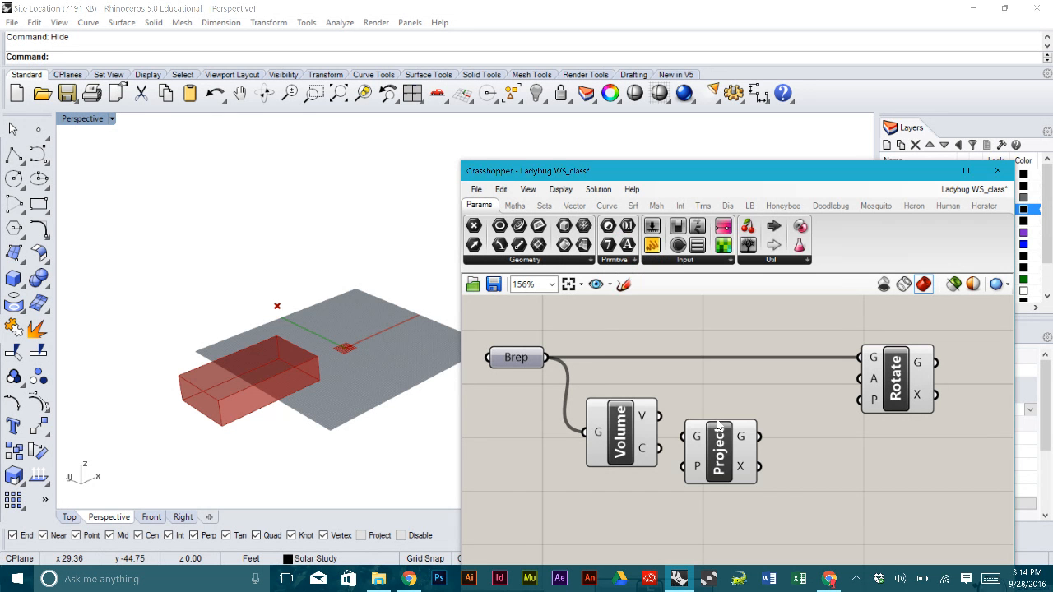
{"action": "left_click_drag", "start_coordinate": [663, 417], "coordinate": [685, 436]}
{"action": "right_click_drag", "start_coordinate": [356, 400], "coordinate": [353, 383]}
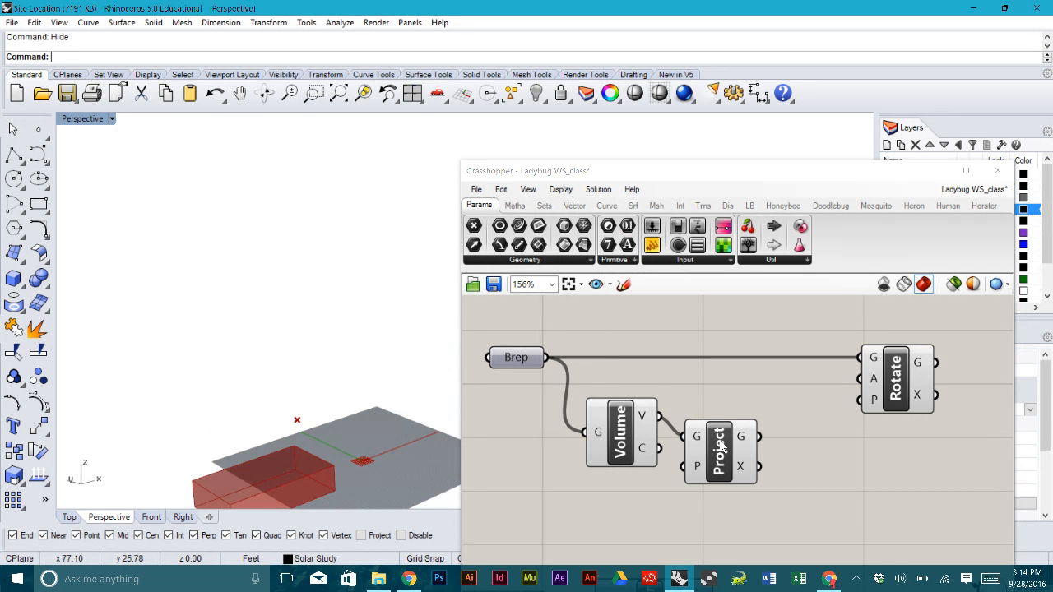
{"action": "left_click_drag", "start_coordinate": [720, 447], "coordinate": [762, 443]}
{"action": "left_click_drag", "start_coordinate": [663, 449], "coordinate": [744, 460]}
{"action": "left_click", "coordinate": [623, 444]}
{"action": "middle_click", "coordinate": [623, 444]}
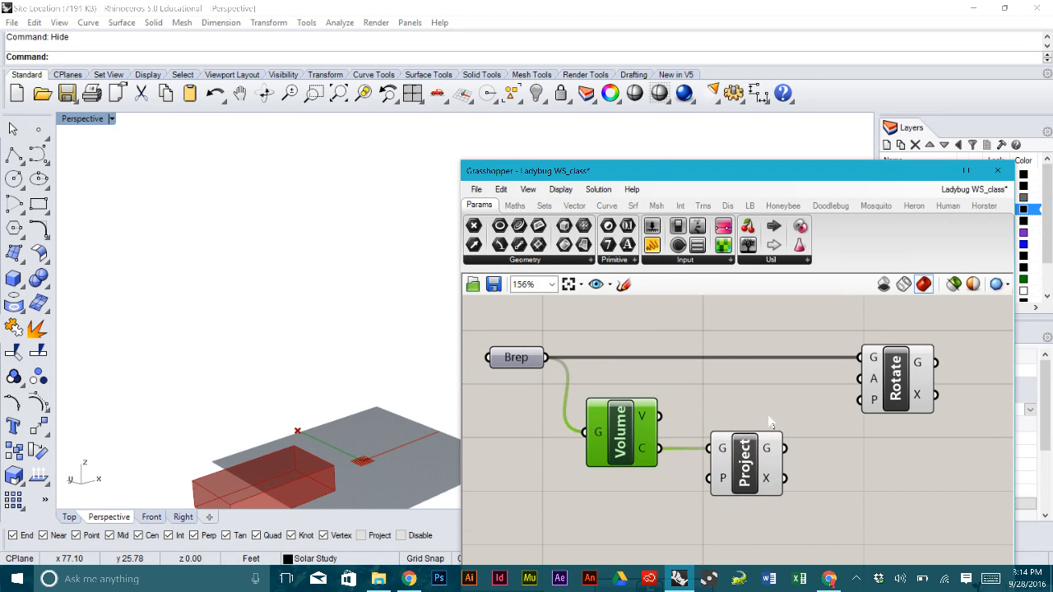
{"action": "right_click_drag", "start_coordinate": [772, 422], "coordinate": [751, 409]}
{"action": "left_click_drag", "start_coordinate": [762, 435], "coordinate": [839, 388]}
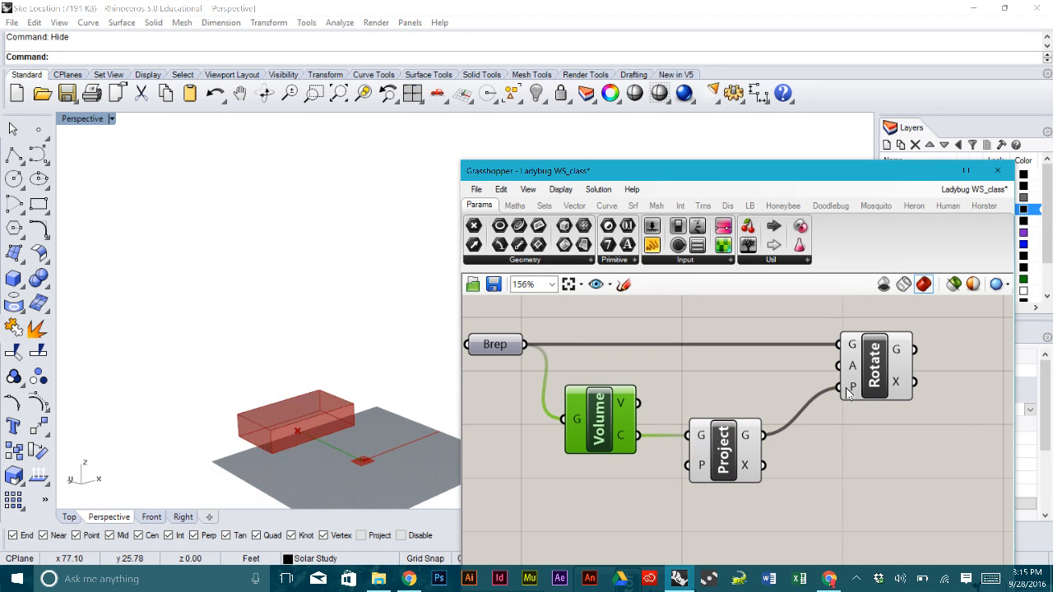
{"action": "right_click_drag", "start_coordinate": [357, 407], "coordinate": [367, 367], "text": "shift"}
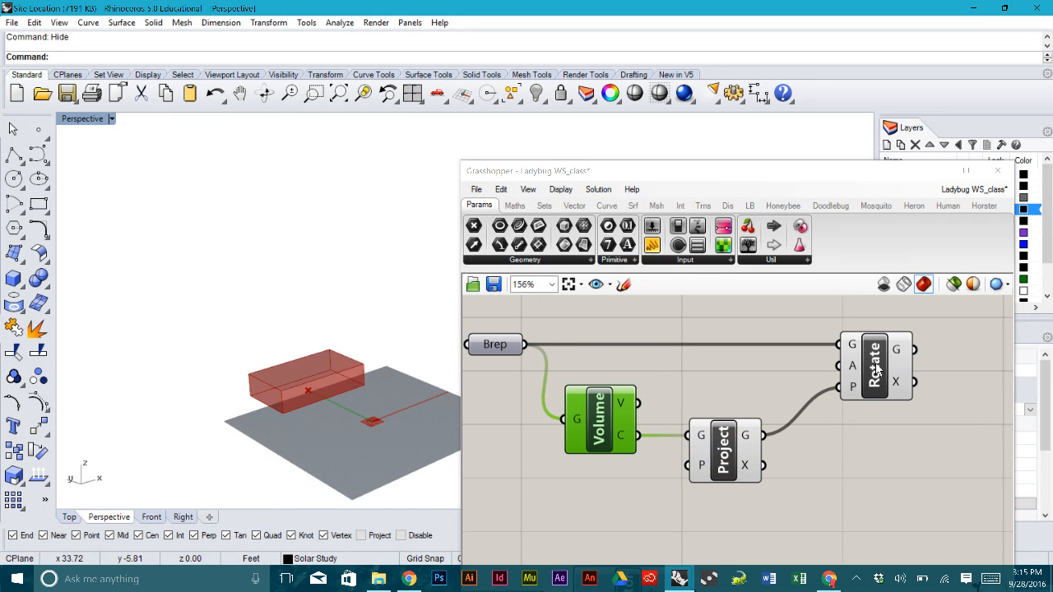
- Set Rotate's angle input to Degrees and make room on the canvas
{"action": "mouse_move", "coordinate": [854, 372]}
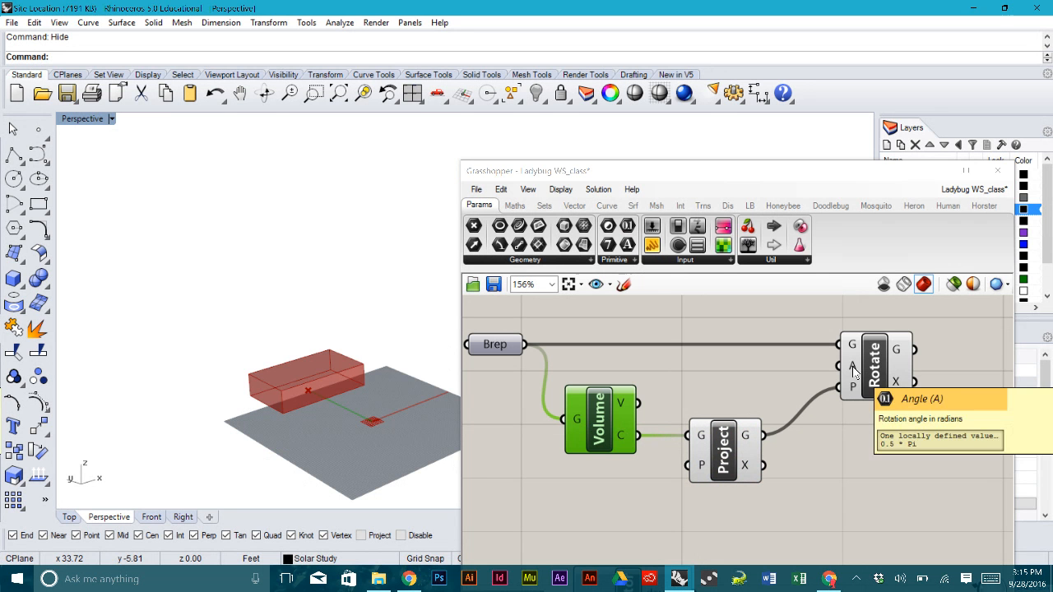
{"action": "right_click", "coordinate": [854, 372]}
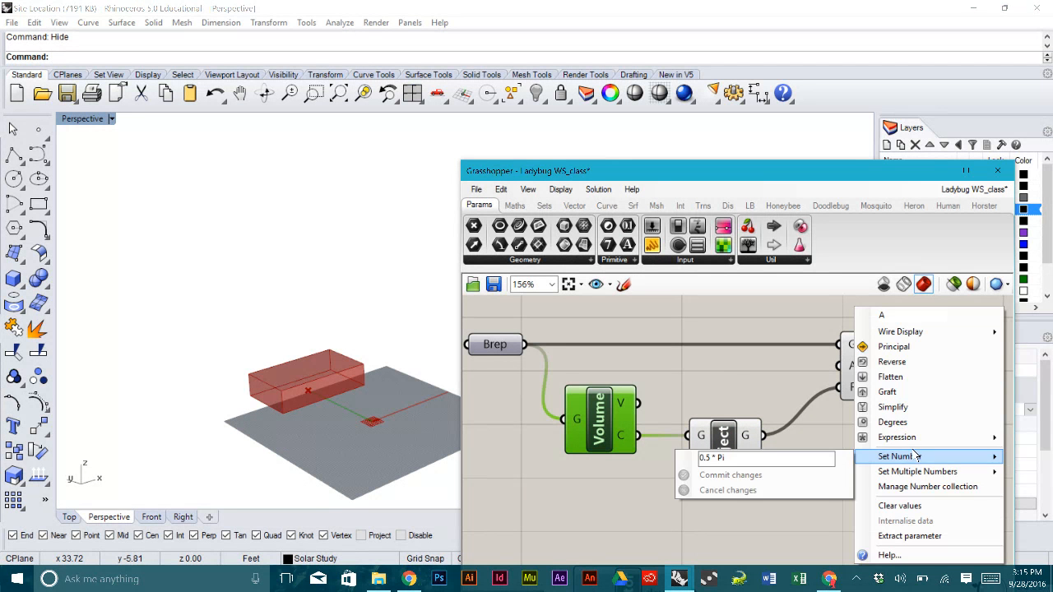
{"action": "left_click", "coordinate": [901, 422]}
{"action": "left_click", "coordinate": [736, 367]}
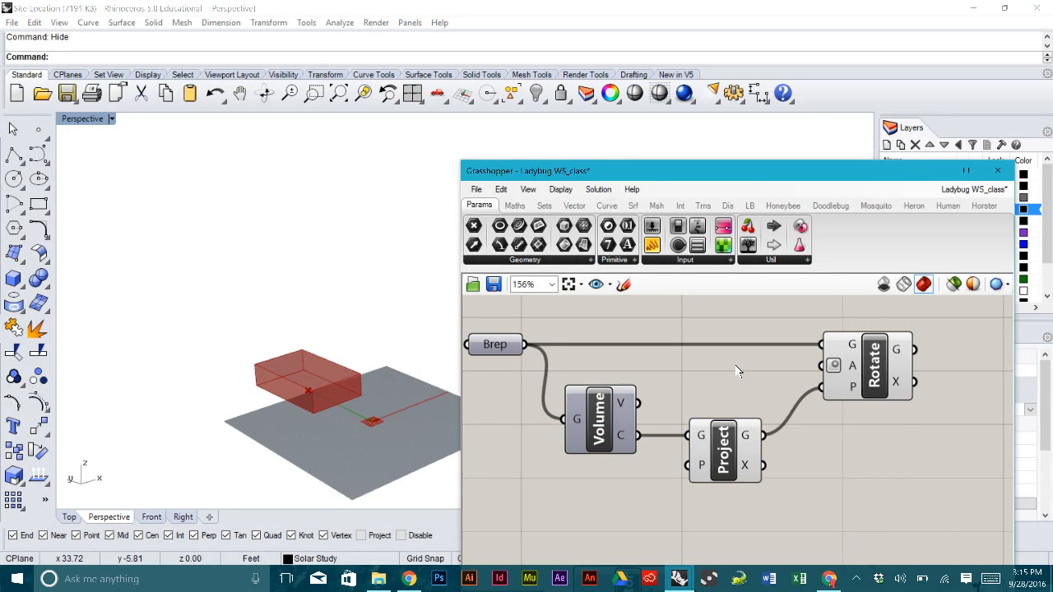
{"action": "right_click_drag", "start_coordinate": [749, 391], "coordinate": [700, 379]}
{"action": "left_click_drag", "start_coordinate": [830, 374], "coordinate": [877, 375]}
{"action": "double_click", "coordinate": [663, 358]}
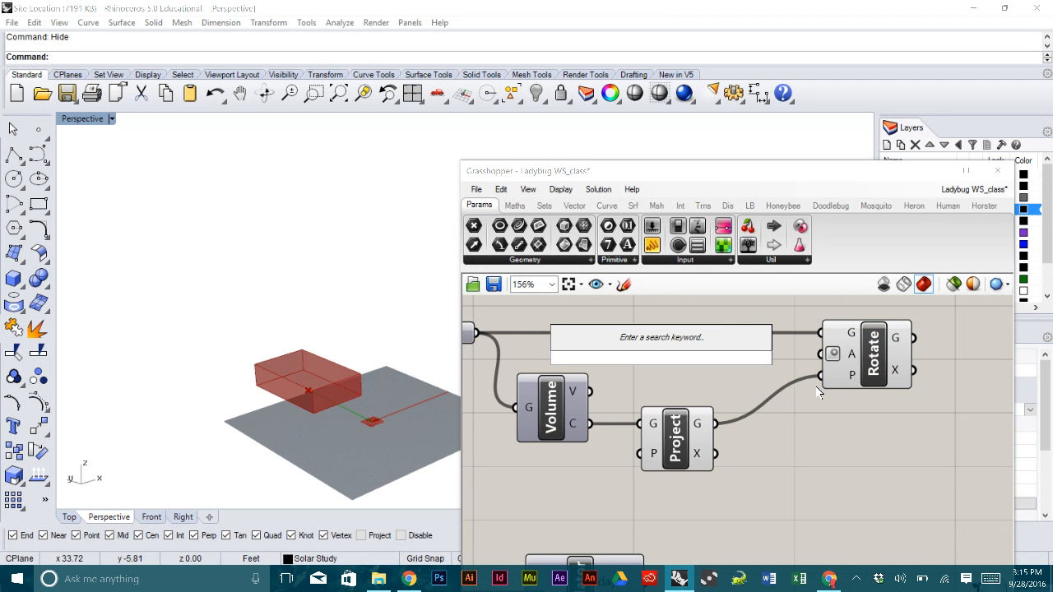
- Add a -90 to 0 number slider, wire it into Rotate's A input, and test the rotation
{"action": "type", "text": "-"}
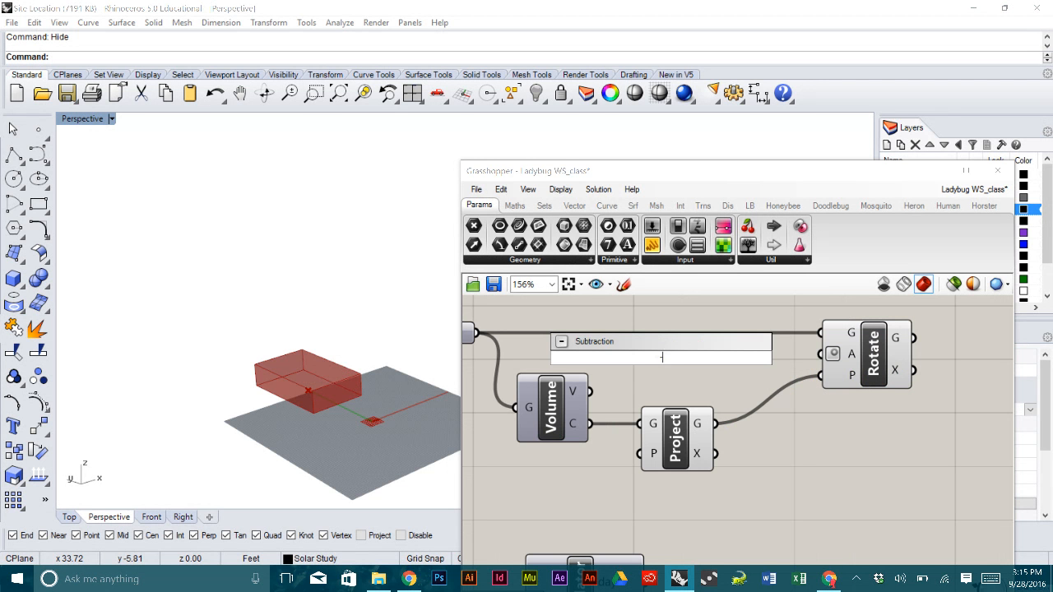
{"action": "type", "text": "90<0"}
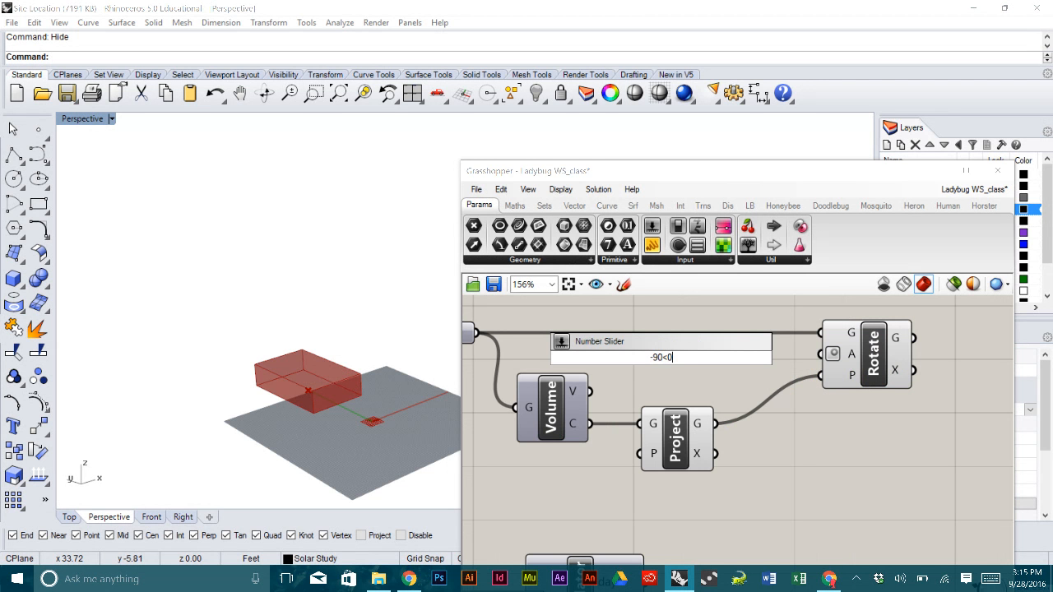
{"action": "key", "text": "Return"}
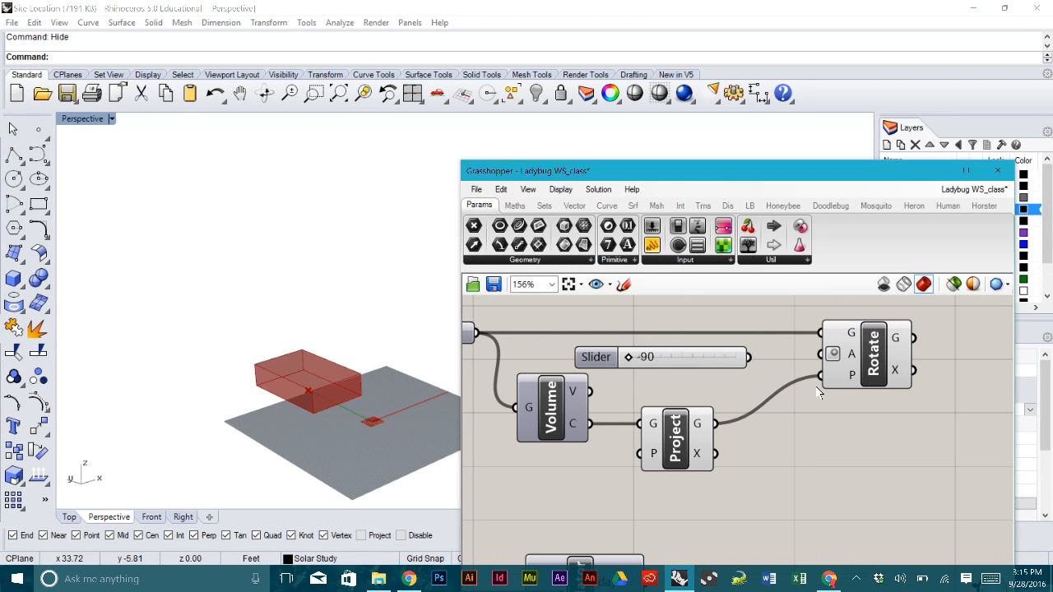
{"action": "left_click_drag", "start_coordinate": [711, 367], "coordinate": [820, 354]}
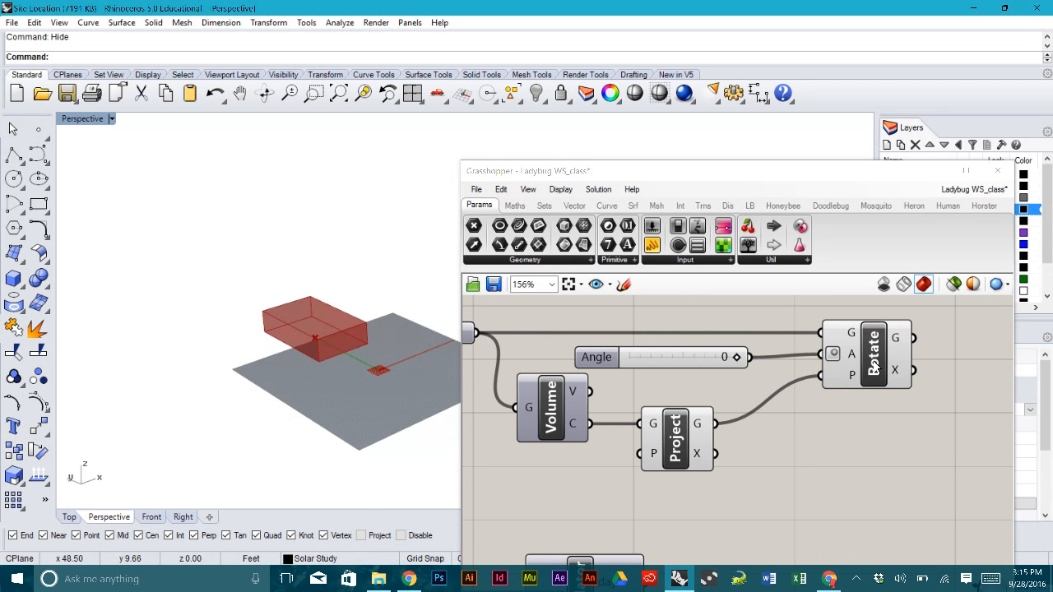
{"action": "left_click_drag", "start_coordinate": [735, 357], "coordinate": [764, 376]}
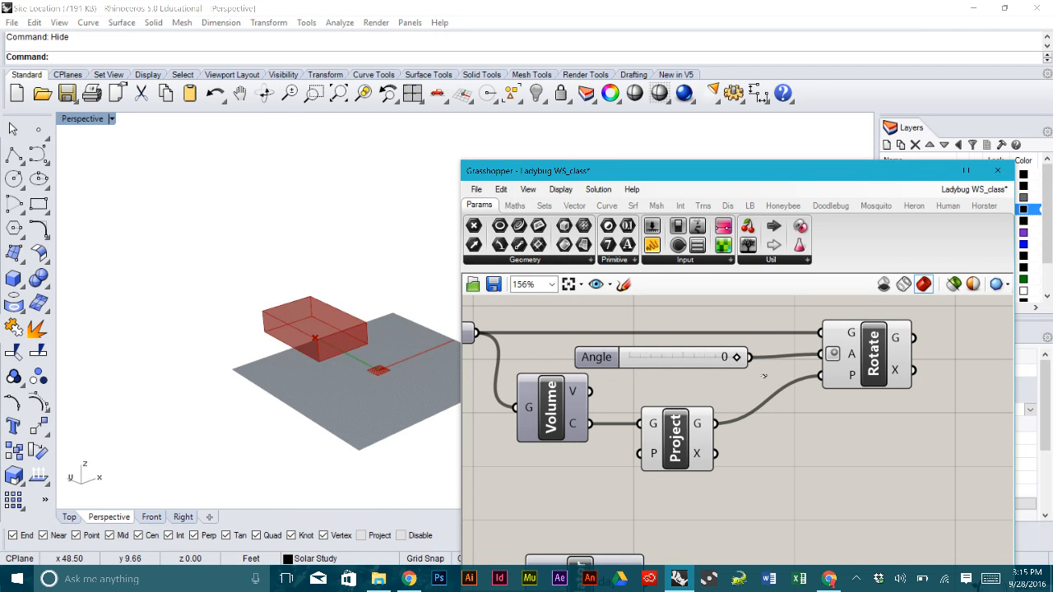
{"action": "right_click_drag", "start_coordinate": [350, 398], "coordinate": [337, 362]}
{"action": "scroll", "coordinate": [347, 393], "scroll_direction": "down", "scroll_amount": 2}
{"action": "scroll", "coordinate": [317, 327], "scroll_direction": "up", "scroll_amount": 3}
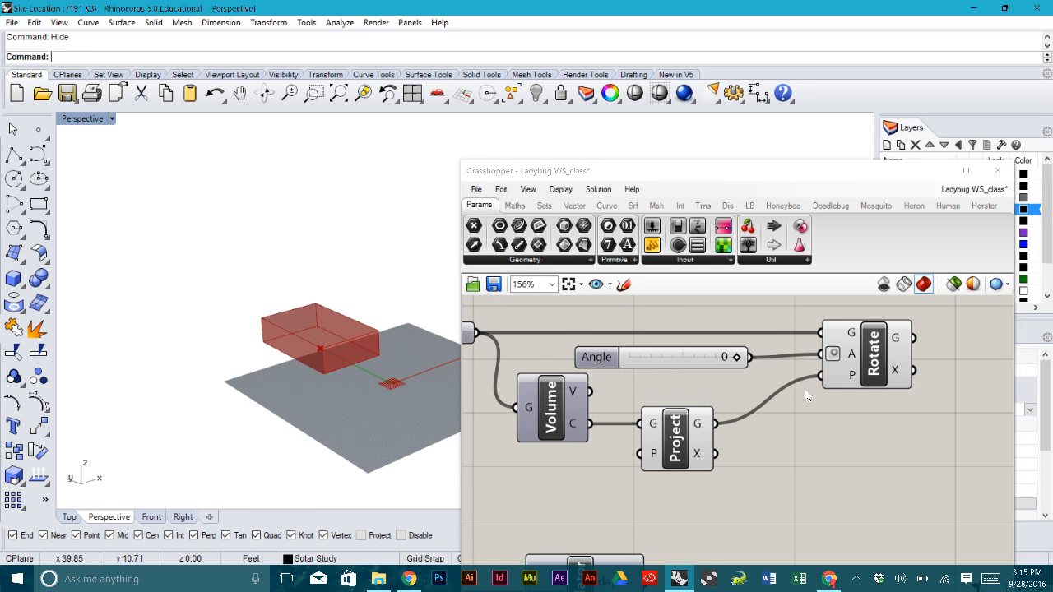
- Turn off the Project component's preview
{"action": "left_click_drag", "start_coordinate": [850, 367], "coordinate": [846, 368]}
{"action": "left_click", "coordinate": [875, 424]}
{"action": "left_click", "coordinate": [675, 439]}
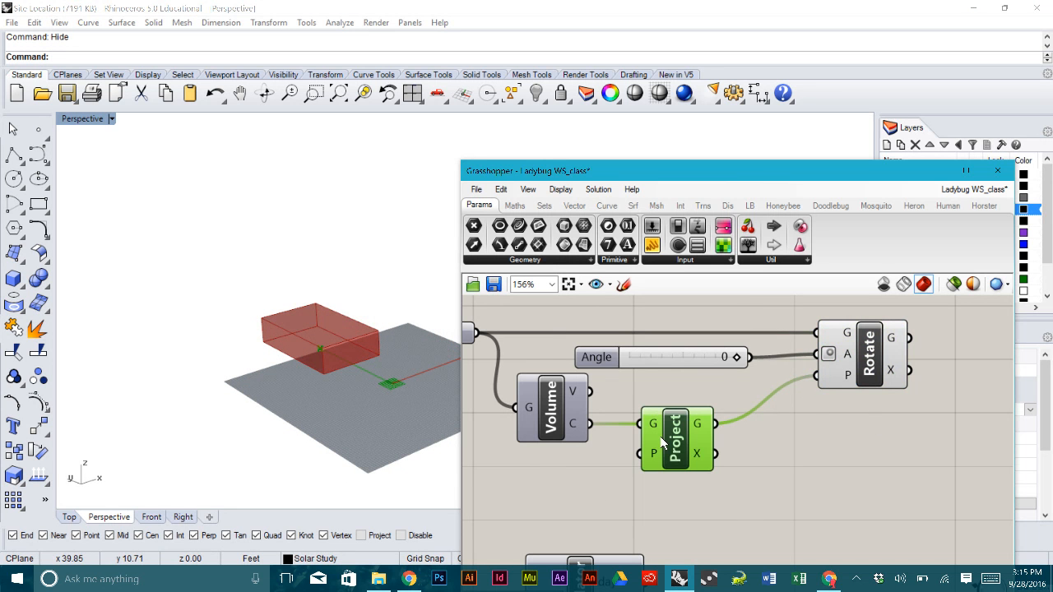
{"action": "middle_click", "coordinate": [668, 440]}
{"action": "left_click", "coordinate": [710, 395]}
{"action": "right_click_drag", "start_coordinate": [338, 325], "coordinate": [375, 367], "text": "shift"}
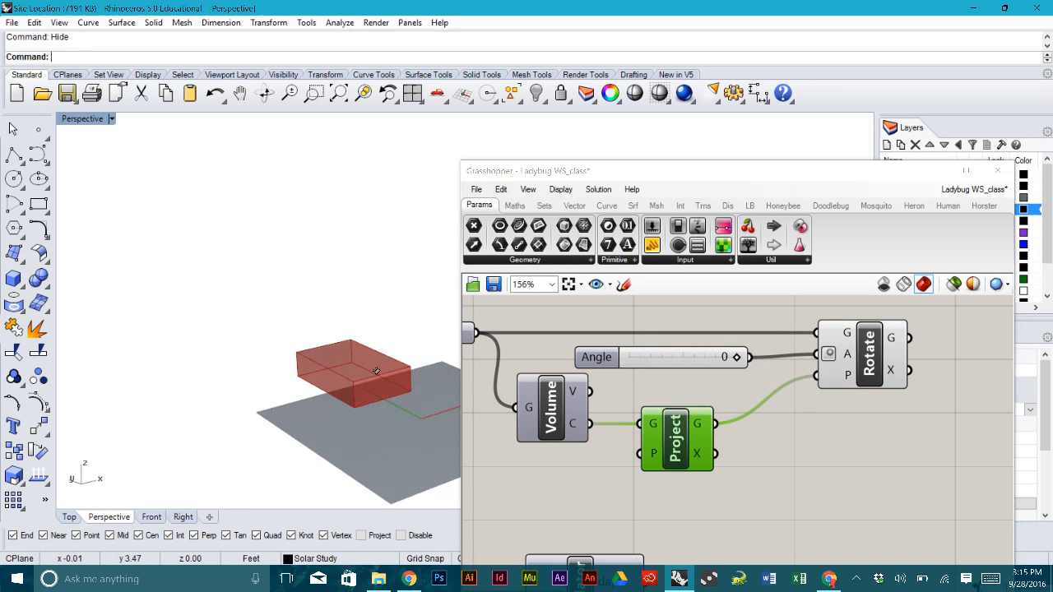
{"action": "scroll", "coordinate": [378, 370], "scroll_direction": "down", "scroll_amount": 2}
{"action": "scroll", "coordinate": [378, 372], "scroll_direction": "down", "scroll_amount": 1}
- Turn off the Rotate component's preview in Rhino
{"action": "scroll", "coordinate": [777, 431], "scroll_direction": "down", "scroll_amount": 5}
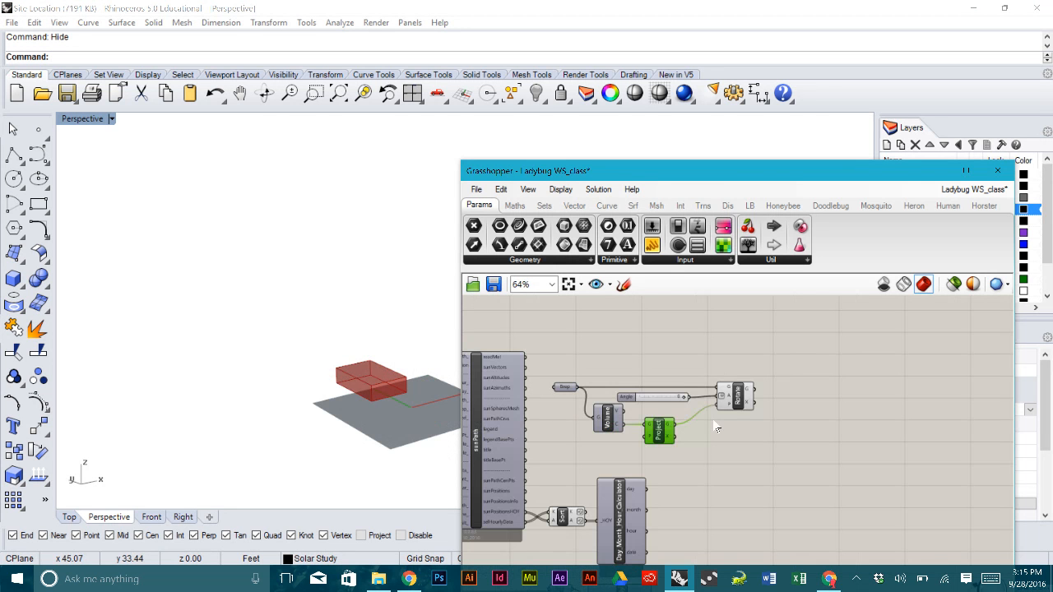
{"action": "scroll", "coordinate": [746, 415], "scroll_direction": "up", "scroll_amount": 5}
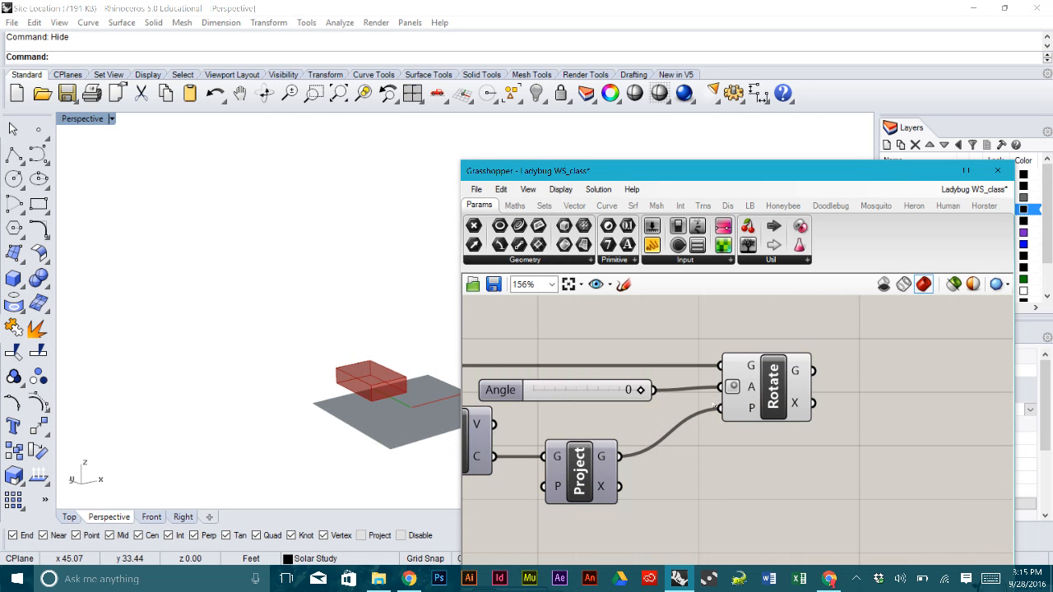
{"action": "left_click", "coordinate": [782, 397]}
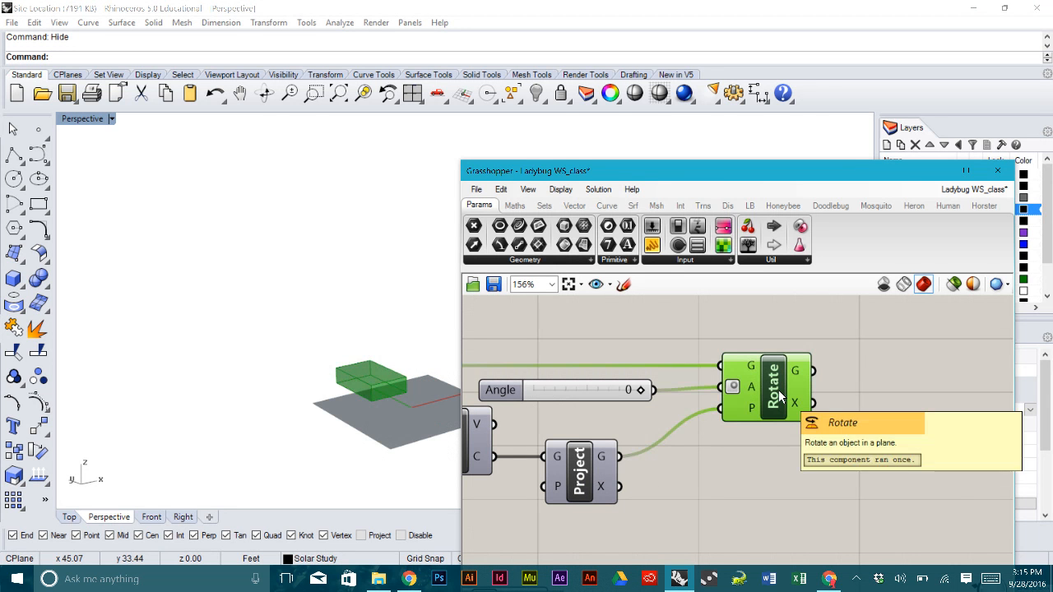
{"action": "right_click", "coordinate": [779, 391]}
{"action": "left_click", "coordinate": [782, 419]}
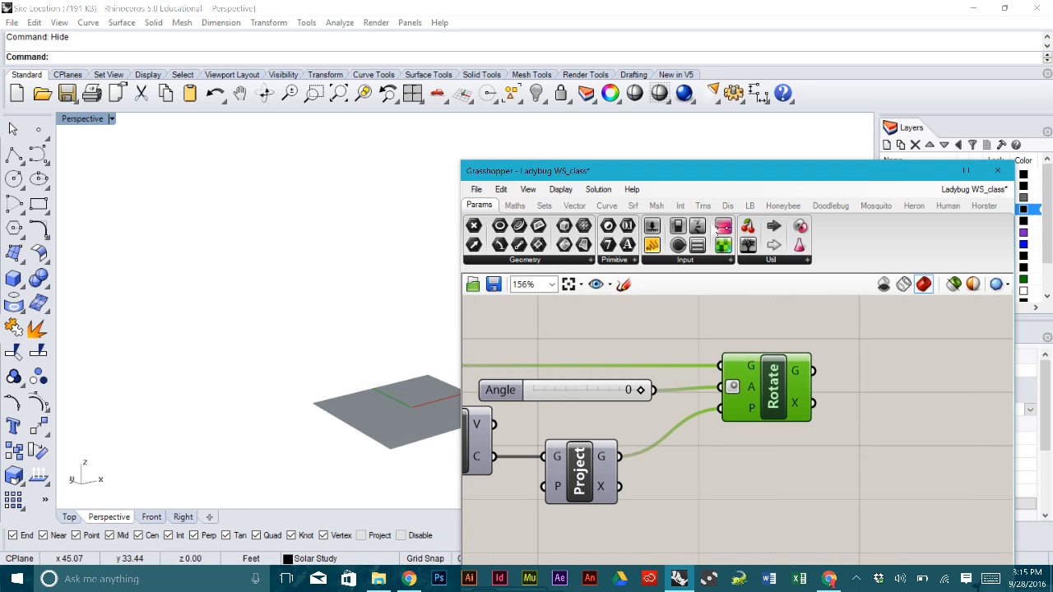
- Add a Mesh Brep component fed by Rotate's rotated geometry output
{"action": "left_click", "coordinate": [656, 205]}
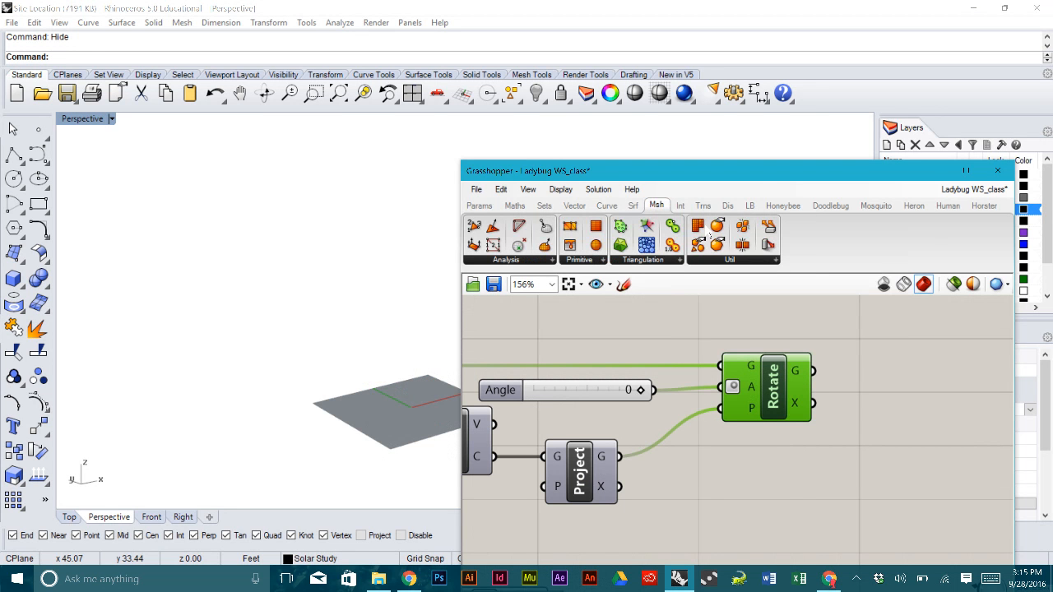
{"action": "left_click_drag", "start_coordinate": [701, 230], "coordinate": [902, 380]}
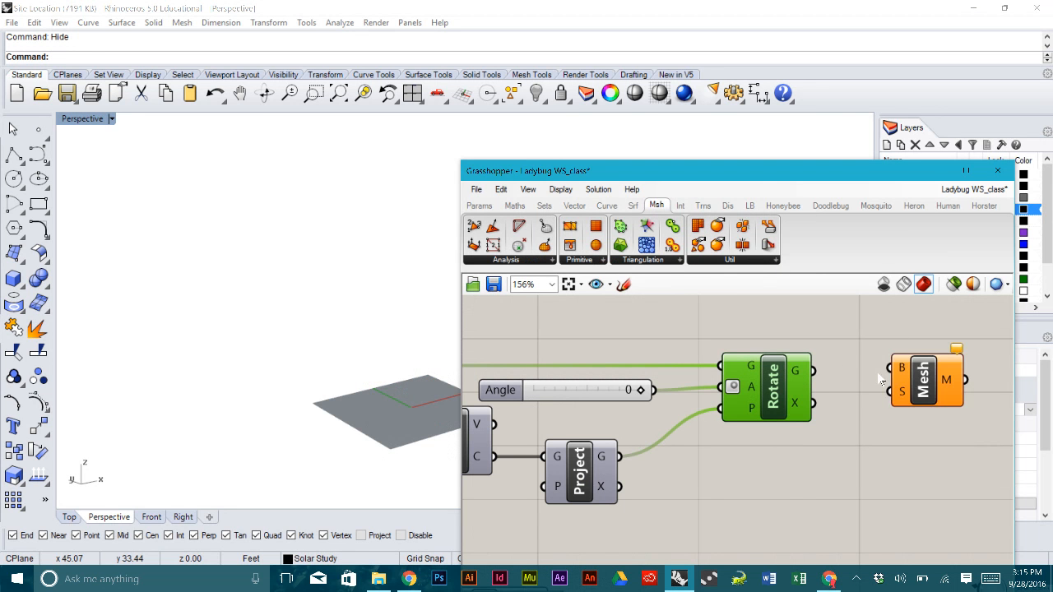
{"action": "left_click_drag", "start_coordinate": [815, 371], "coordinate": [886, 372]}
{"action": "right_click_drag", "start_coordinate": [412, 400], "coordinate": [371, 344]}
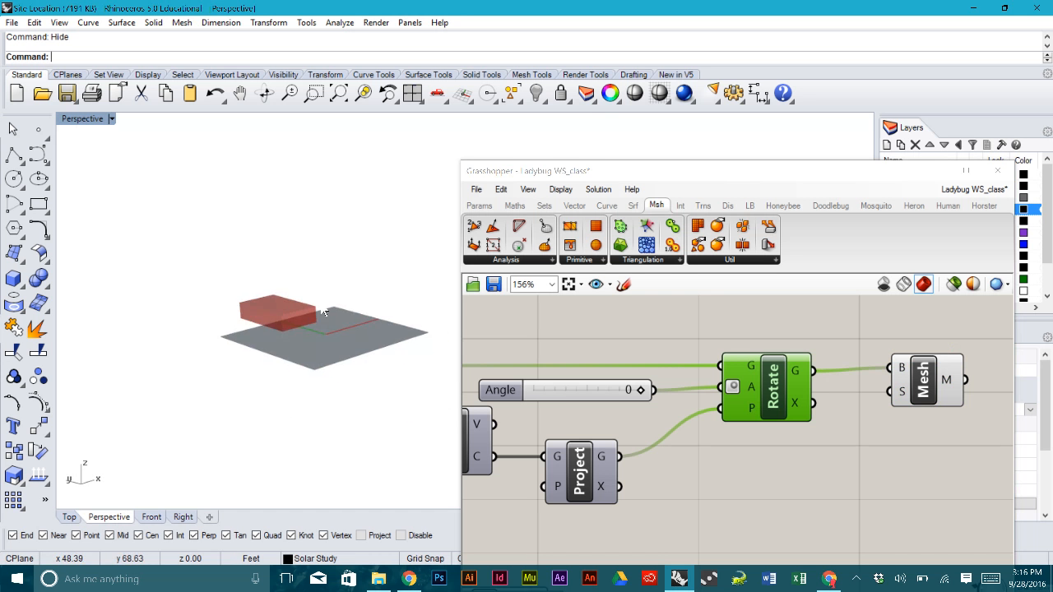
{"action": "scroll", "coordinate": [287, 316], "scroll_direction": "up", "scroll_amount": 7}
{"action": "scroll", "coordinate": [287, 316], "scroll_direction": "down", "scroll_amount": 1}
{"action": "scroll", "coordinate": [287, 316], "scroll_direction": "down", "scroll_amount": 5}
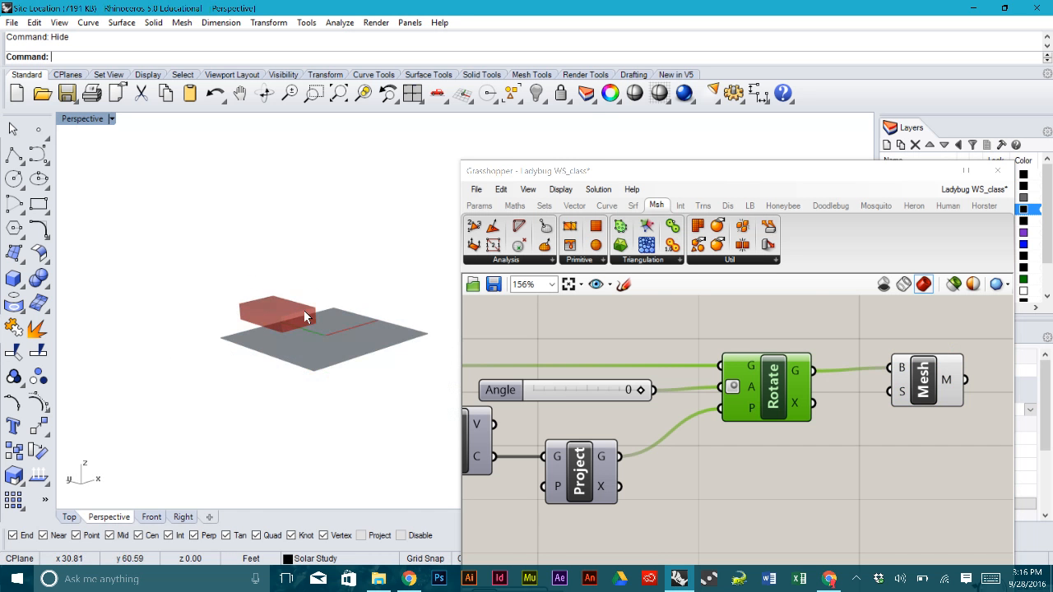
{"action": "scroll", "coordinate": [303, 310], "scroll_direction": "up", "scroll_amount": 2}
- Regroup the six box-related components up-left and reposition the whole definition
{"action": "left_click", "coordinate": [928, 401]}
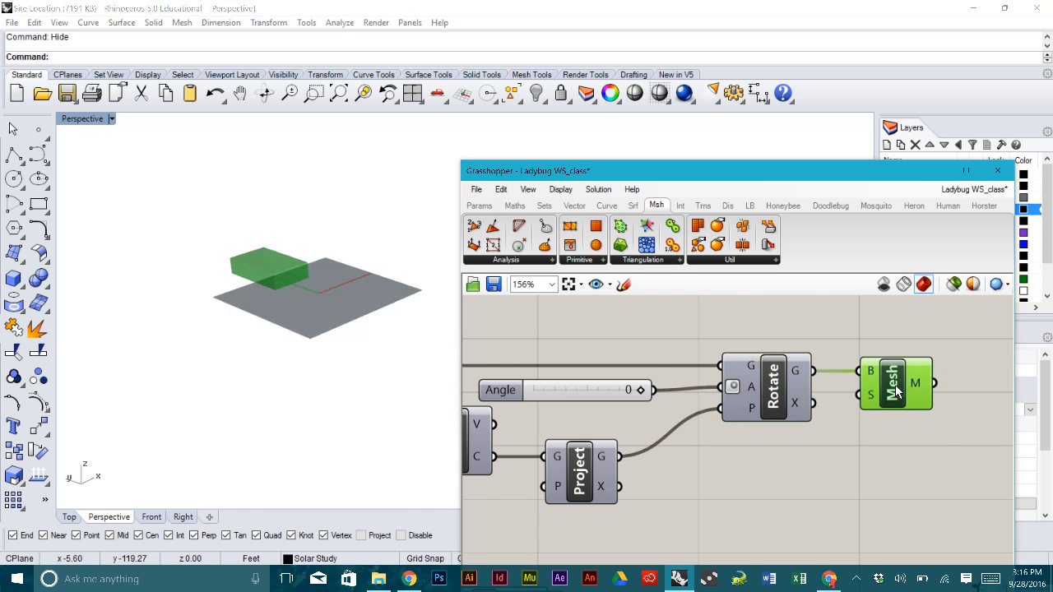
{"action": "scroll", "coordinate": [904, 393], "scroll_direction": "down", "scroll_amount": 4}
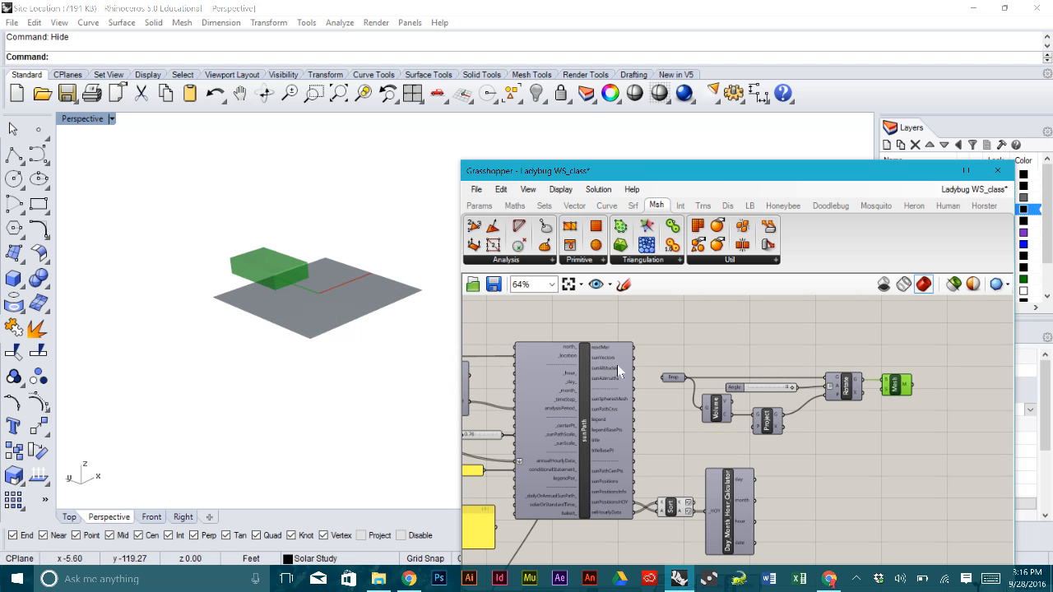
{"action": "right_click_drag", "start_coordinate": [771, 346], "coordinate": [770, 375]}
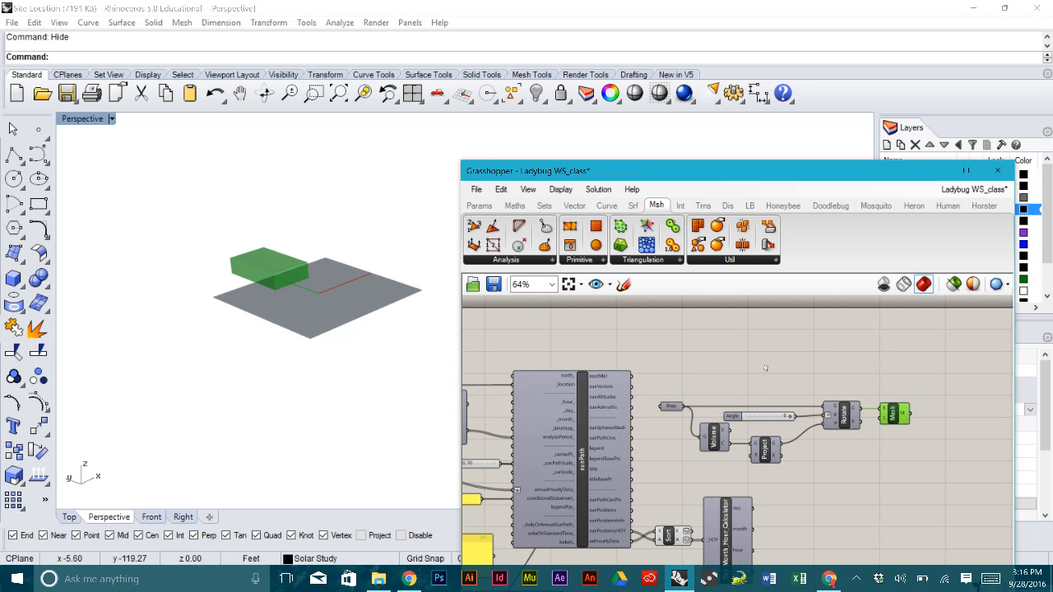
{"action": "left_click_drag", "start_coordinate": [911, 466], "coordinate": [659, 366]}
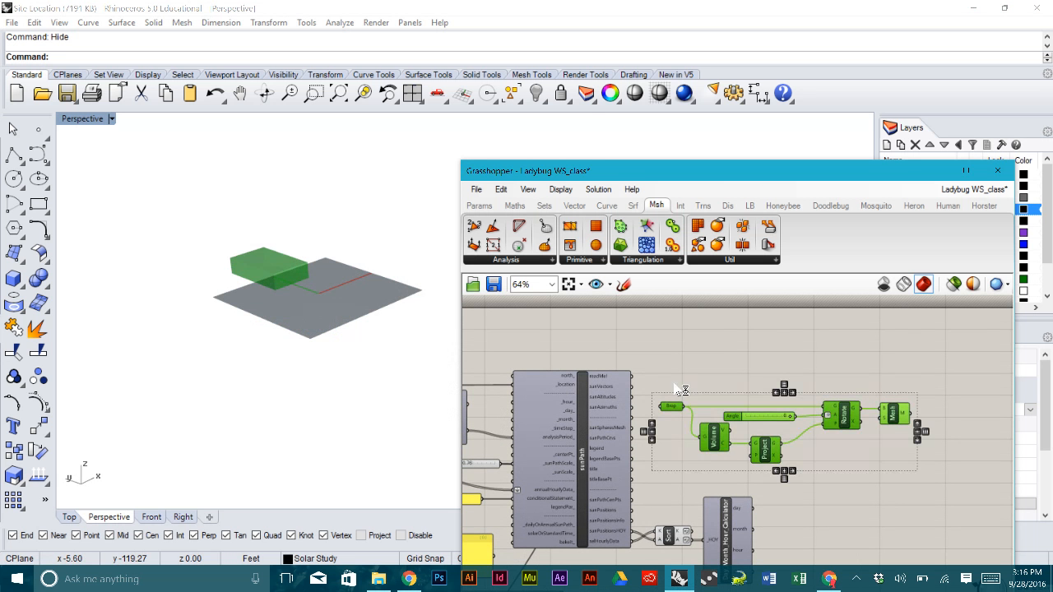
{"action": "left_click_drag", "start_coordinate": [722, 450], "coordinate": [576, 348]}
{"action": "right_click_drag", "start_coordinate": [747, 384], "coordinate": [826, 428]}
{"action": "left_click_drag", "start_coordinate": [785, 377], "coordinate": [672, 355]}
{"action": "scroll", "coordinate": [816, 388], "scroll_direction": "down", "scroll_amount": 5}
{"action": "left_click_drag", "start_coordinate": [899, 531], "coordinate": [606, 328]}
{"action": "left_click_drag", "start_coordinate": [758, 418], "coordinate": [777, 441]}
{"action": "left_click", "coordinate": [829, 415]}
- Add a Deconstruct Mesh component fed by the Mesh output
{"action": "scroll", "coordinate": [813, 408], "scroll_direction": "up", "scroll_amount": 6}
{"action": "scroll", "coordinate": [812, 408], "scroll_direction": "up", "scroll_amount": 1}
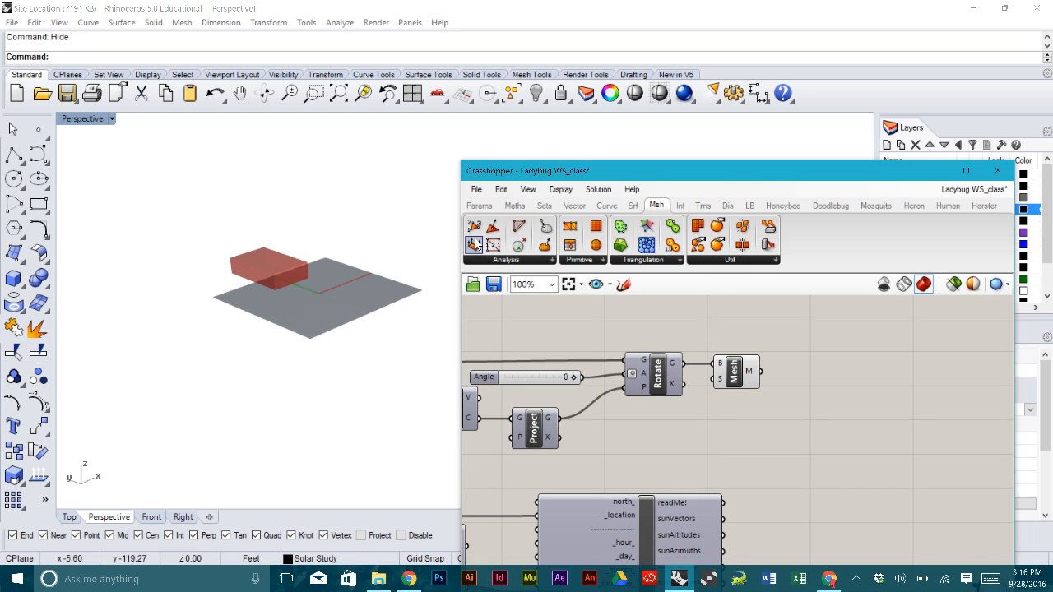
{"action": "left_click_drag", "start_coordinate": [545, 245], "coordinate": [848, 372]}
{"action": "left_click_drag", "start_coordinate": [756, 373], "coordinate": [817, 378]}
{"action": "scroll", "coordinate": [817, 378], "scroll_direction": "up", "scroll_amount": 2}
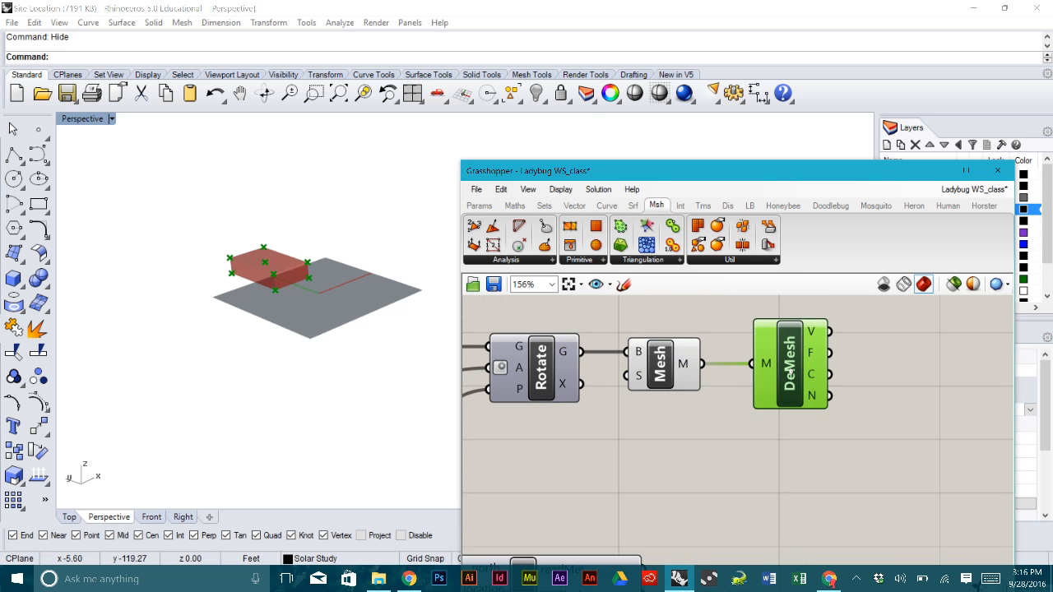
{"action": "mouse_move", "coordinate": [812, 399]}
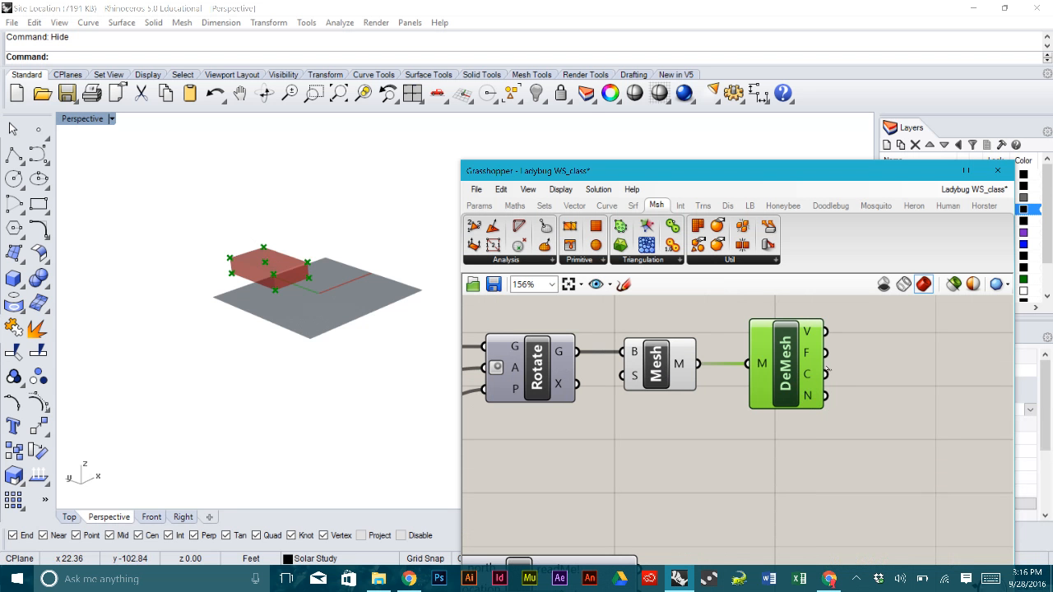
{"action": "left_click", "coordinate": [918, 400]}
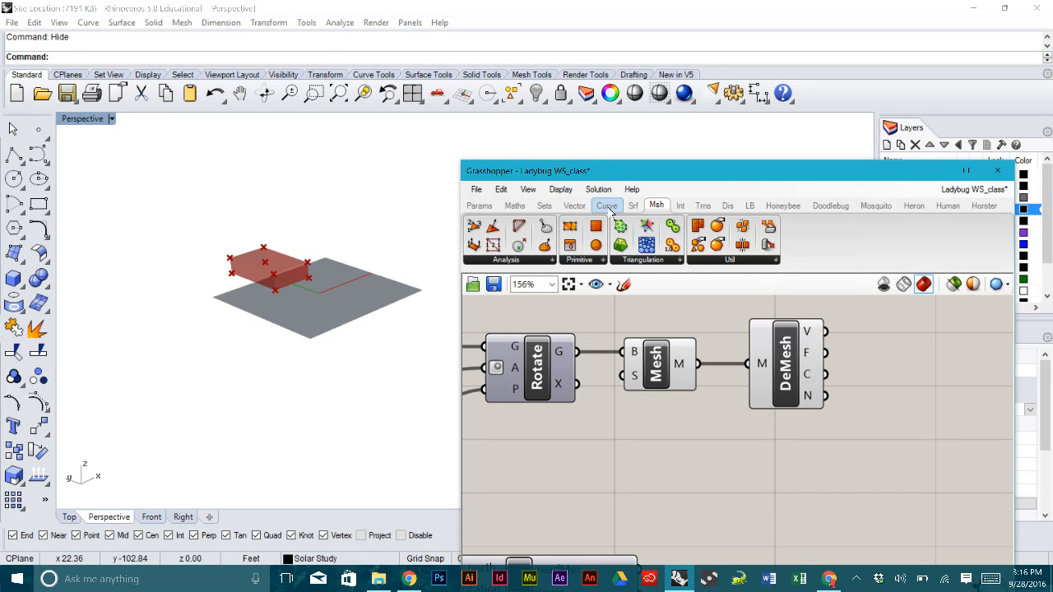
- Place a Line component, wiring DeMesh V into its S input and DeMesh N into D
{"action": "left_click", "coordinate": [609, 207]}
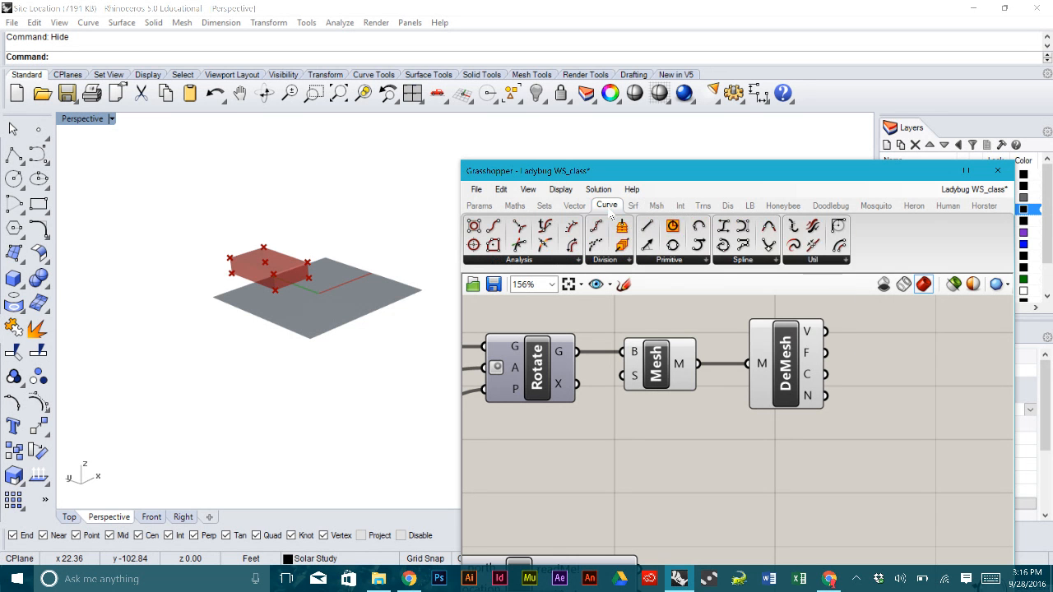
{"action": "left_click_drag", "start_coordinate": [641, 247], "coordinate": [912, 390]}
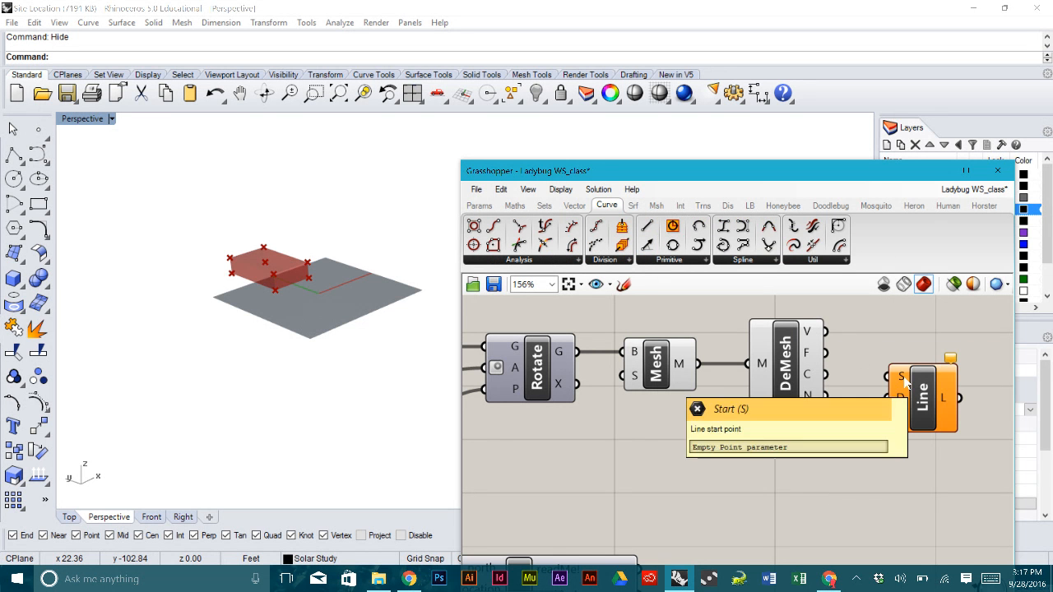
{"action": "left_click_drag", "start_coordinate": [827, 333], "coordinate": [906, 396]}
{"action": "mouse_move", "coordinate": [809, 403]}
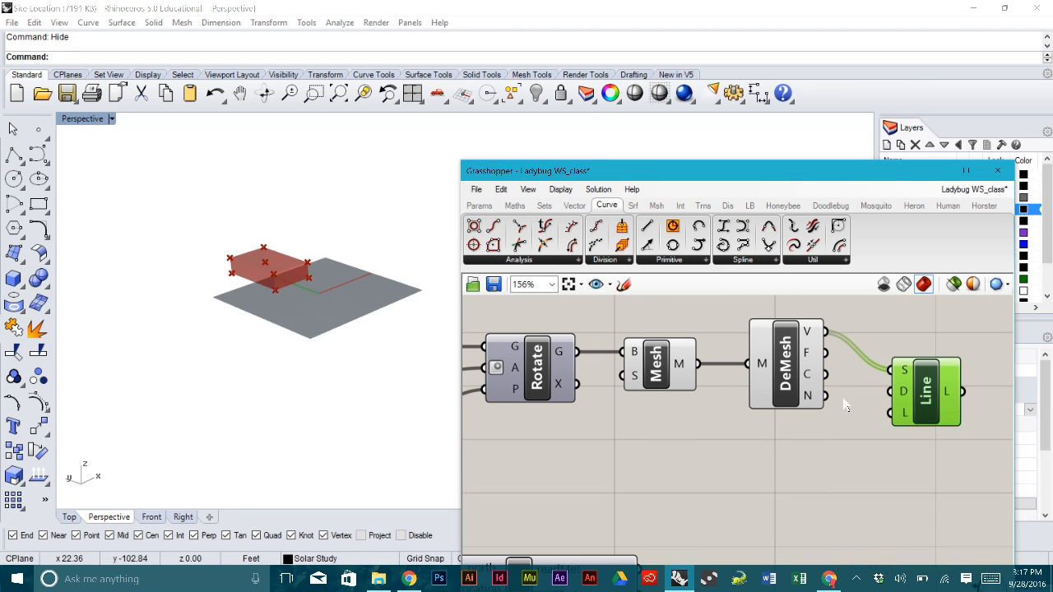
{"action": "mouse_move", "coordinate": [904, 397]}
{"action": "left_click_drag", "start_coordinate": [828, 396], "coordinate": [936, 411]}
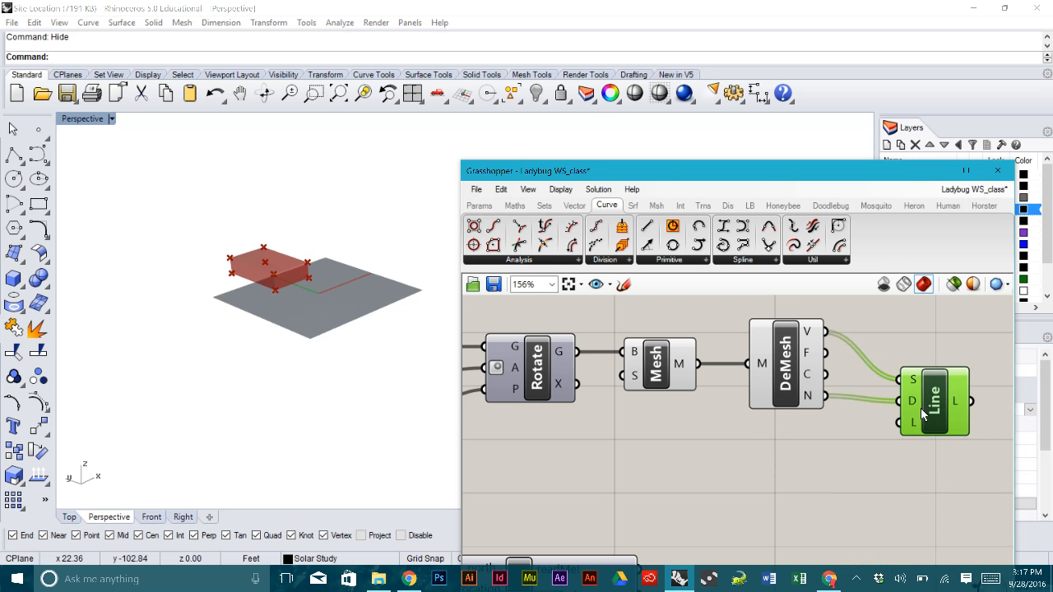
{"action": "left_click", "coordinate": [316, 250]}
{"action": "scroll", "coordinate": [316, 250], "scroll_direction": "up", "scroll_amount": 5}
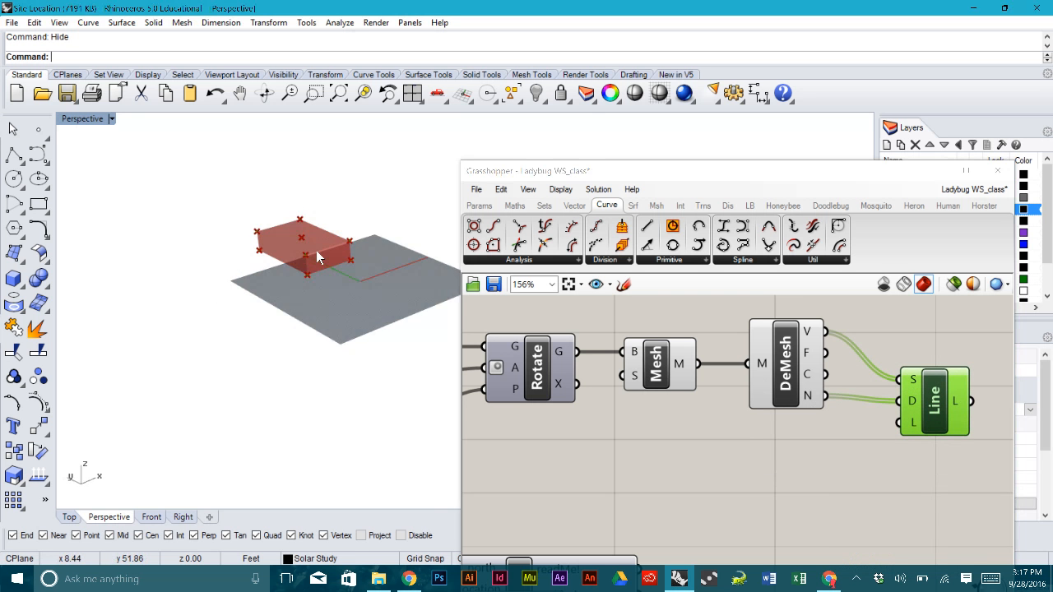
- Add a number slider set to 25 and wire it into the Line's length input
{"action": "scroll", "coordinate": [299, 219], "scroll_direction": "up", "scroll_amount": 1}
{"action": "double_click", "coordinate": [841, 469]}
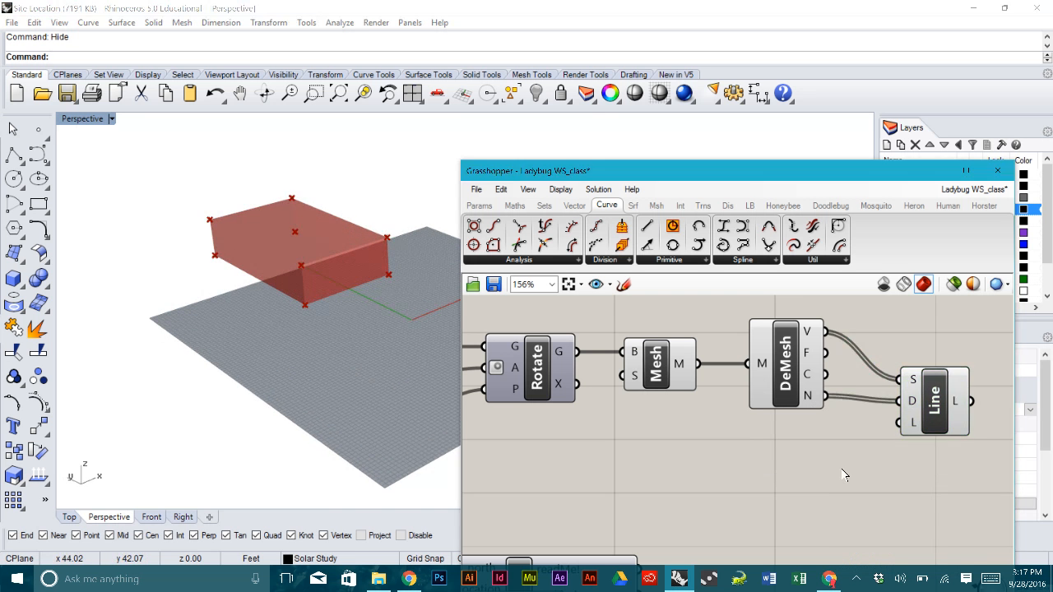
{"action": "type", "text": "25"}
{"action": "key", "text": "Return"}
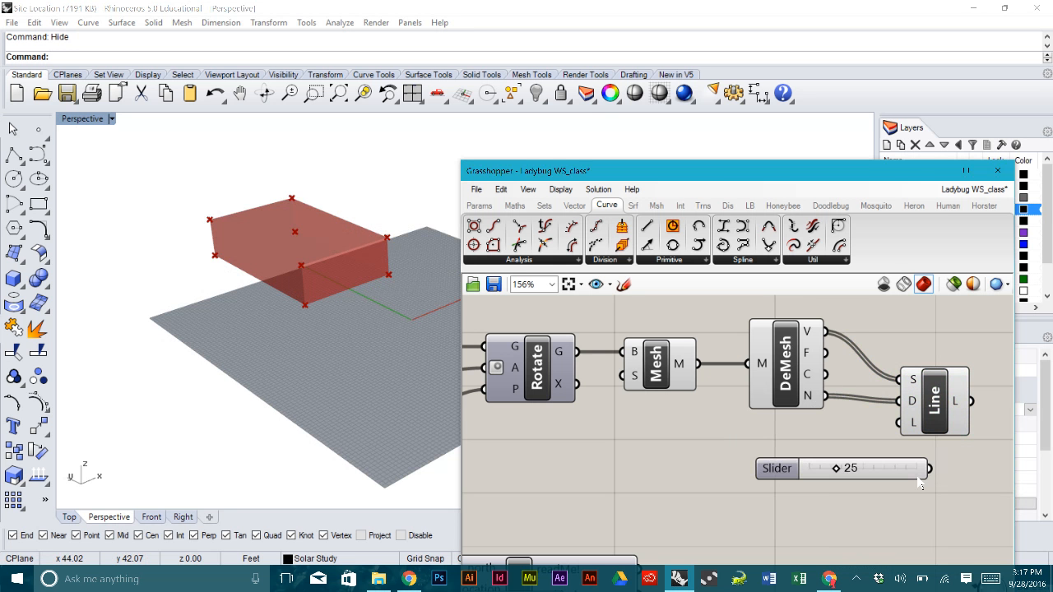
{"action": "left_click_drag", "start_coordinate": [929, 468], "coordinate": [898, 423]}
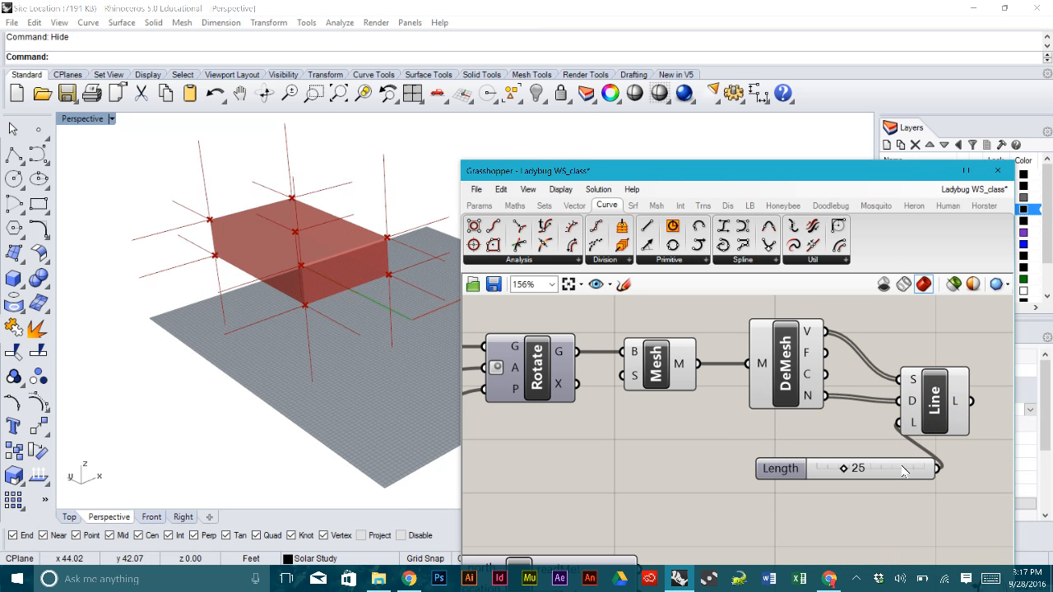
{"action": "left_click_drag", "start_coordinate": [898, 472], "coordinate": [860, 467]}
- Orbit the Rhino view to check the normal lines sprouting from the box corners
{"action": "right_click_drag", "start_coordinate": [326, 317], "coordinate": [225, 312]}
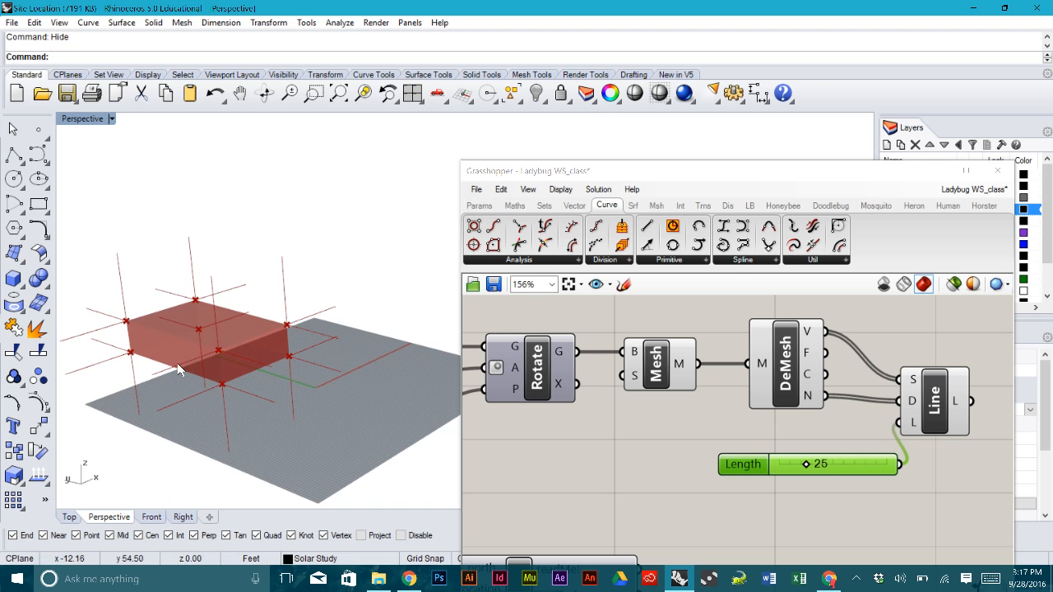
{"action": "right_click_drag", "start_coordinate": [207, 353], "coordinate": [141, 364]}
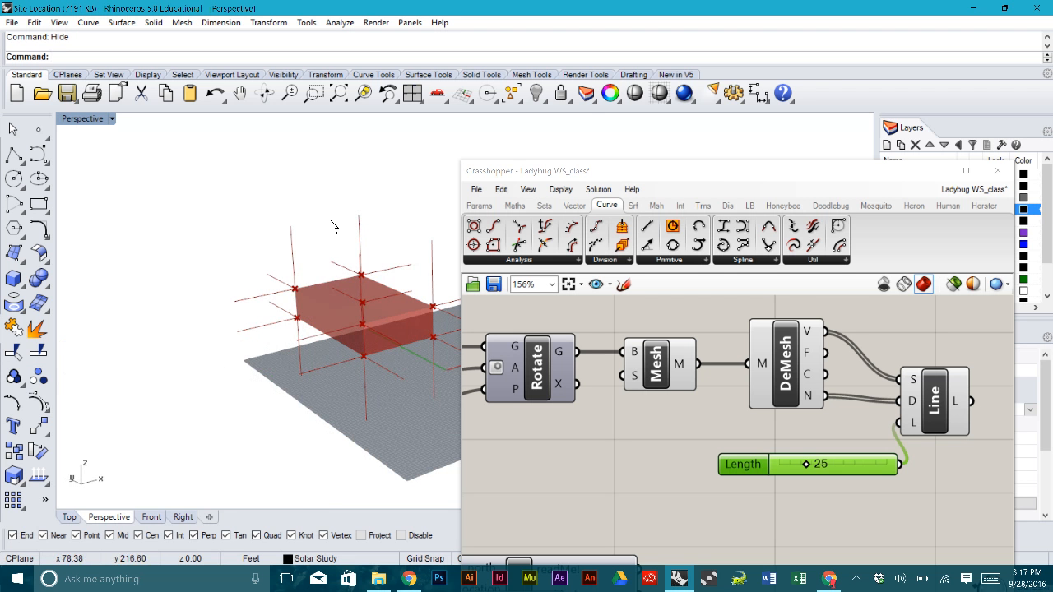
{"action": "right_click_drag", "start_coordinate": [357, 291], "coordinate": [337, 355]}
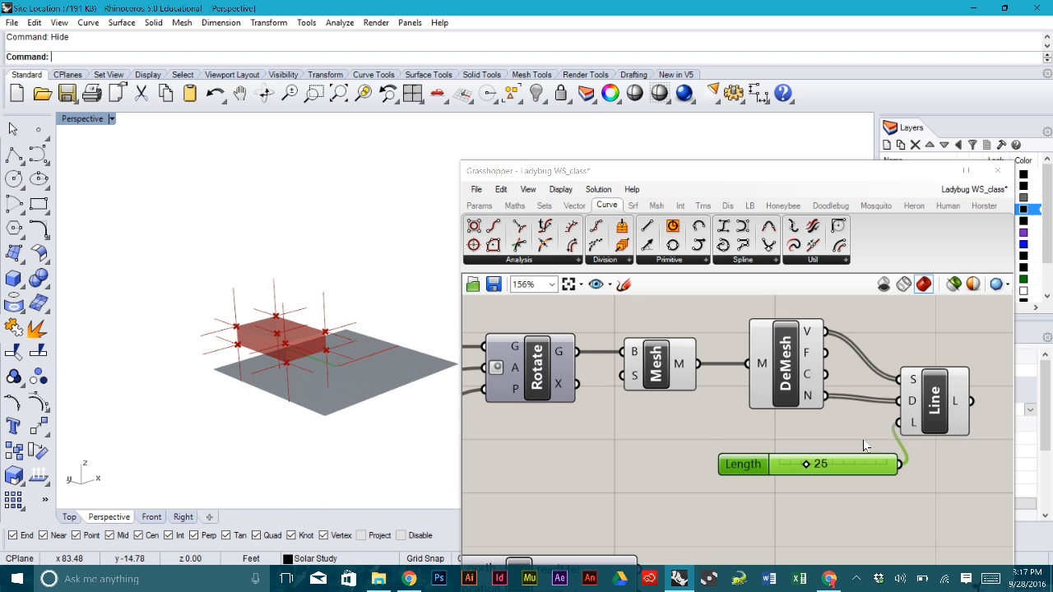
{"action": "left_click_drag", "start_coordinate": [952, 507], "coordinate": [875, 364]}
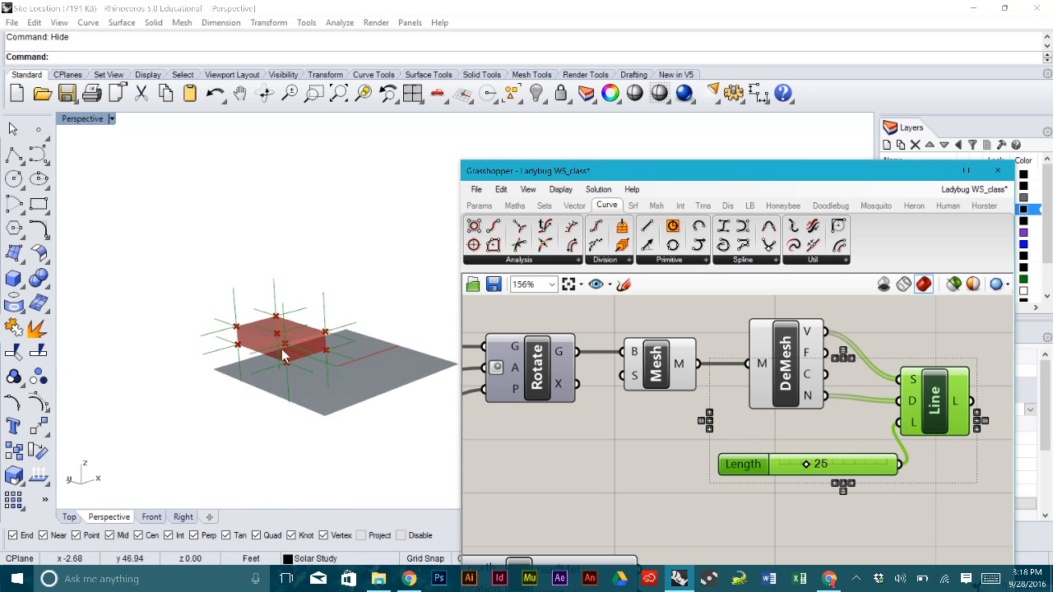
{"action": "right_click_drag", "start_coordinate": [319, 364], "coordinate": [315, 353]}
{"action": "scroll", "coordinate": [299, 264], "scroll_direction": "down", "scroll_amount": 5}
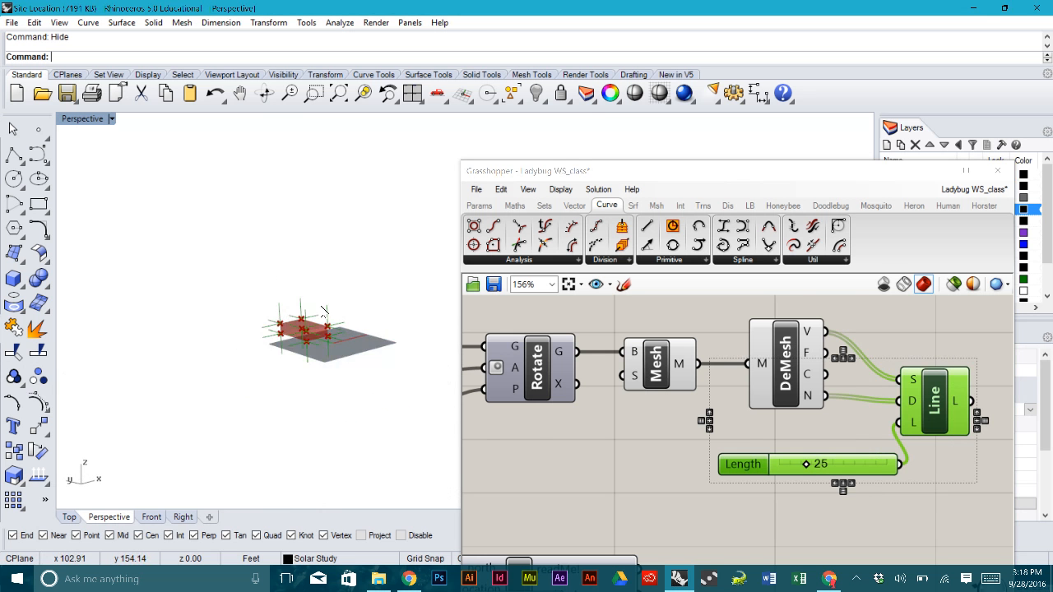
{"action": "scroll", "coordinate": [733, 447], "scroll_direction": "down", "scroll_amount": 5}
- Switch the lower sunPath component's preview back on to show the sun path diagram
{"action": "right_click_drag", "start_coordinate": [686, 466], "coordinate": [675, 400]}
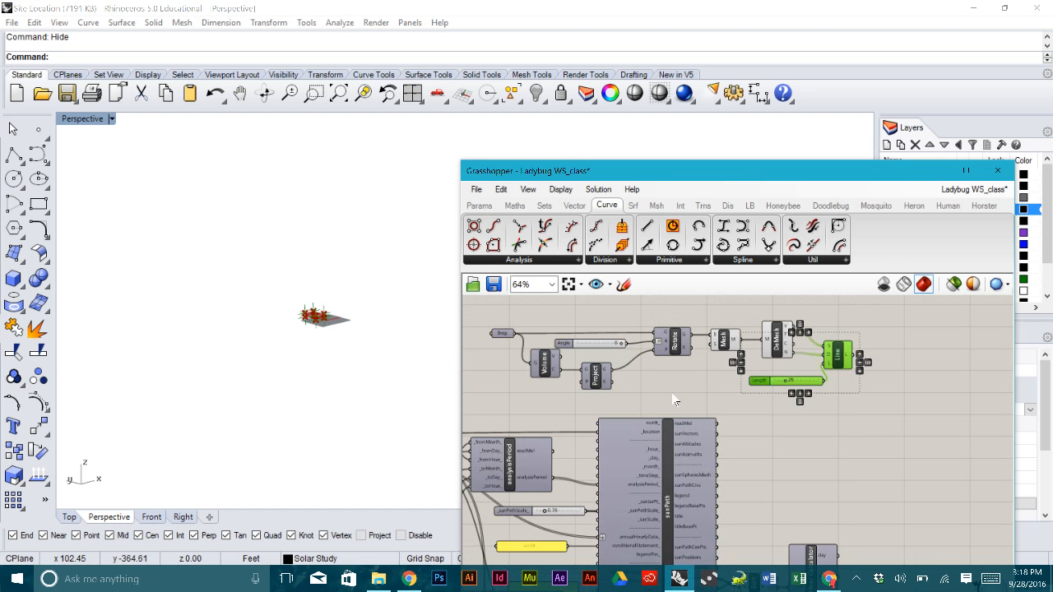
{"action": "right_click", "coordinate": [673, 452]}
{"action": "left_click", "coordinate": [939, 460]}
{"action": "right_click_drag", "start_coordinate": [939, 461], "coordinate": [932, 395]}
{"action": "left_click", "coordinate": [662, 433]}
{"action": "right_click", "coordinate": [664, 436]}
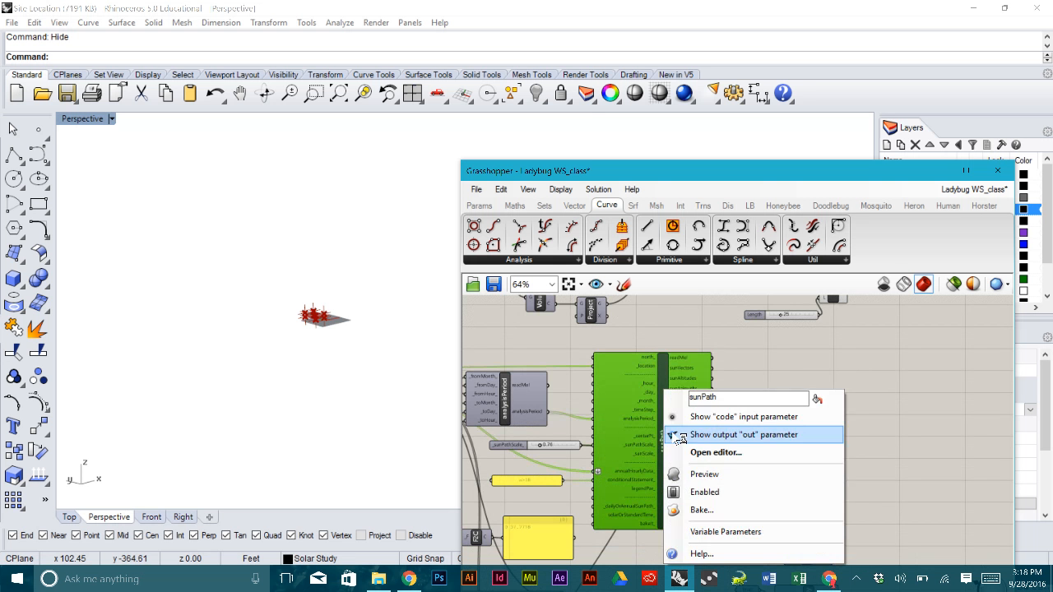
{"action": "left_click", "coordinate": [876, 499]}
{"action": "right_click_drag", "start_coordinate": [876, 499], "coordinate": [882, 393]}
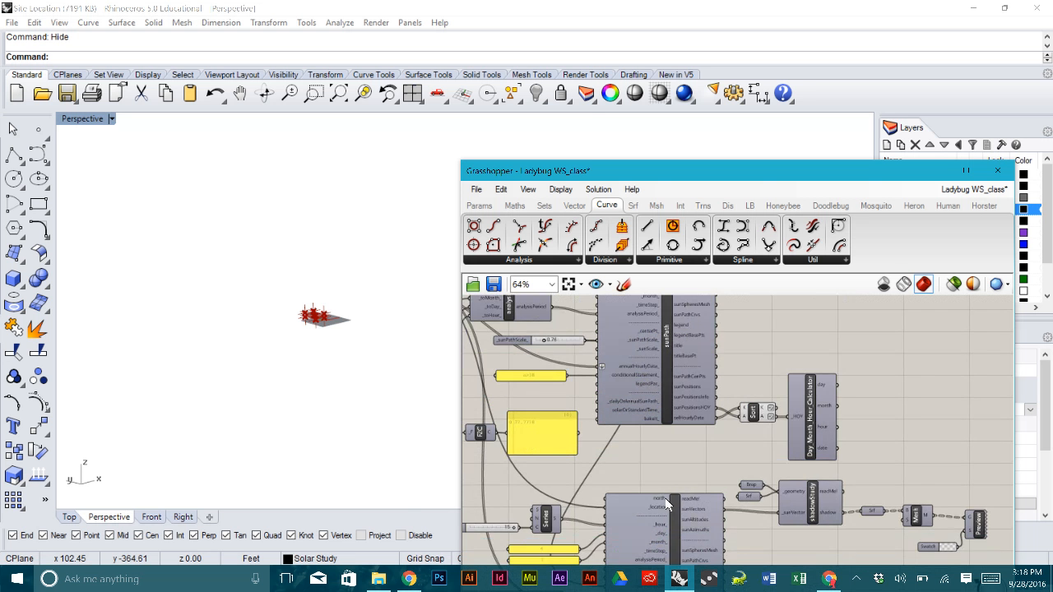
{"action": "right_click_drag", "start_coordinate": [668, 523], "coordinate": [681, 425]}
{"action": "right_click", "coordinate": [683, 428]}
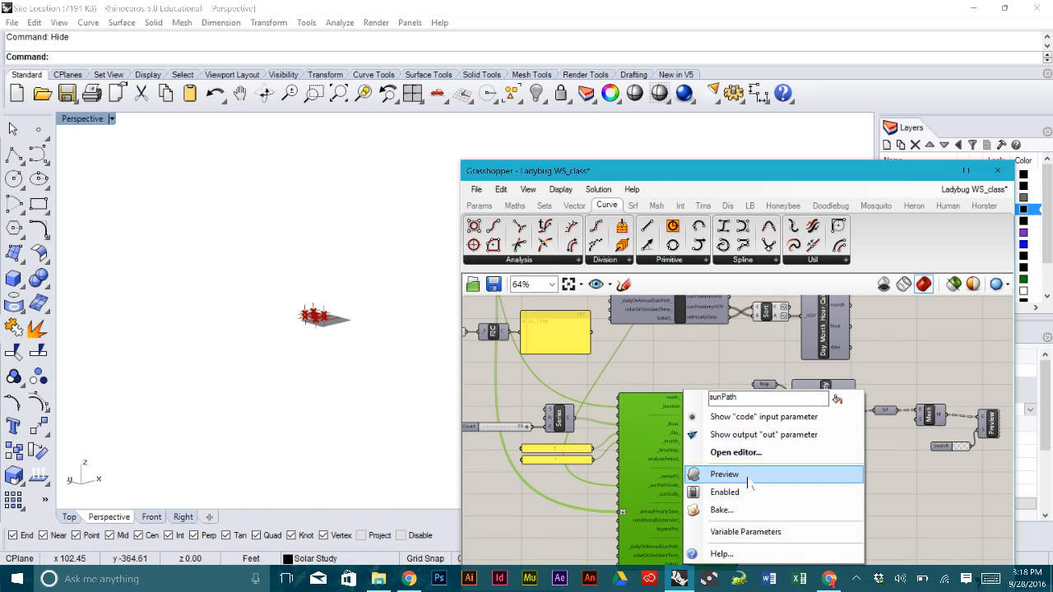
{"action": "left_click", "coordinate": [727, 474]}
- Select the hour slider and Series component feeding the sunPath
{"action": "right_click_drag", "start_coordinate": [353, 346], "coordinate": [378, 385]}
{"action": "right_click_drag", "start_coordinate": [744, 481], "coordinate": [776, 436]}
{"action": "scroll", "coordinate": [564, 451], "scroll_direction": "up", "scroll_amount": 3}
{"action": "left_click", "coordinate": [569, 453]}
{"action": "right_click_drag", "start_coordinate": [623, 372], "coordinate": [637, 429]}
{"action": "left_click_drag", "start_coordinate": [673, 400], "coordinate": [547, 338]}
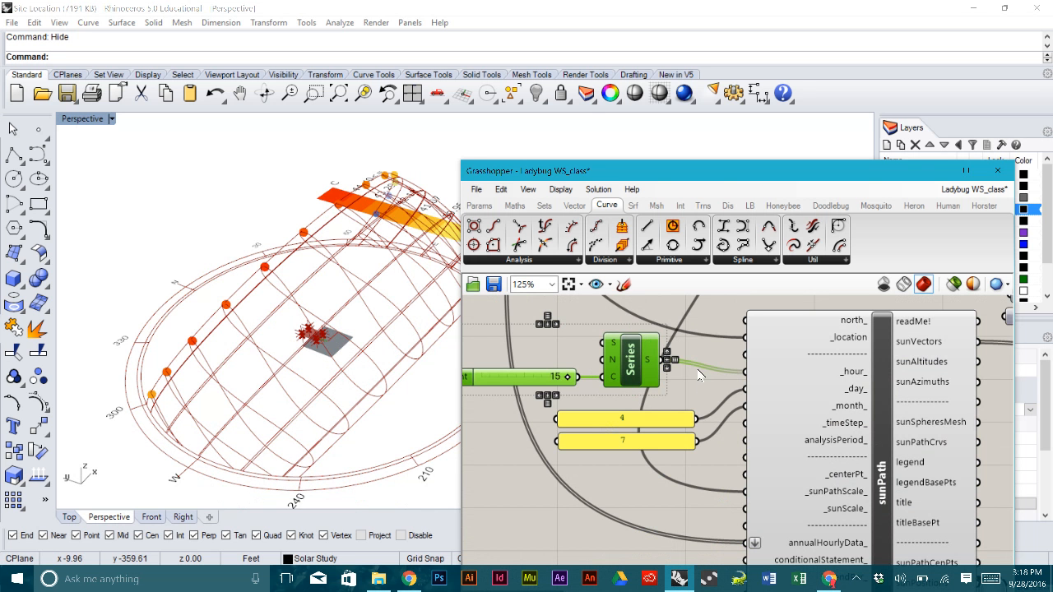
- Delete the hour slider and Series component, bringing the sunPath component into view
{"action": "key", "text": "Delete"}
{"action": "right_click_drag", "start_coordinate": [700, 371], "coordinate": [619, 515]}
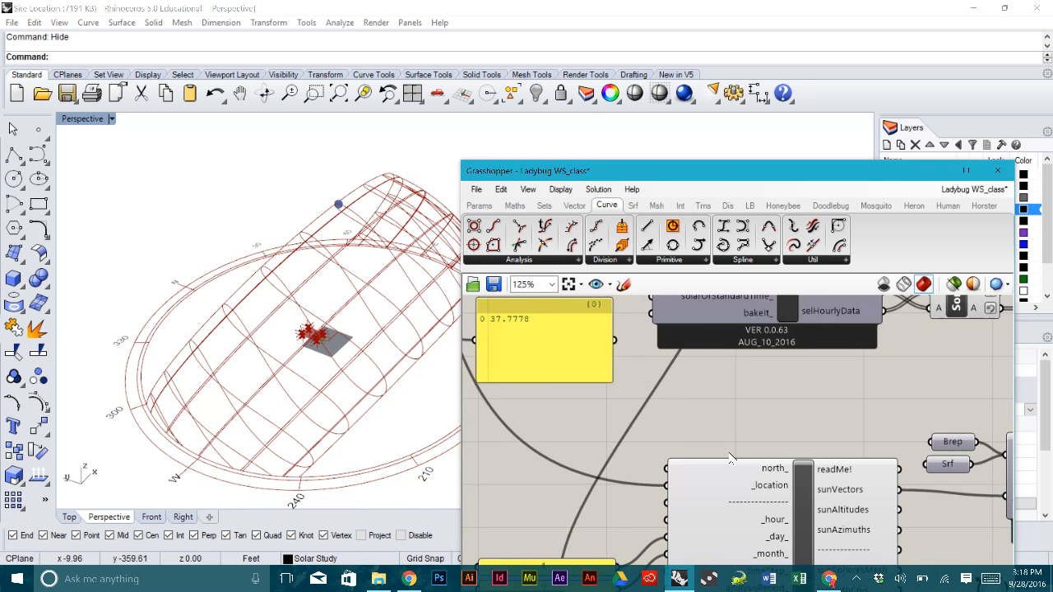
{"action": "scroll", "coordinate": [730, 455], "scroll_direction": "down", "scroll_amount": 3}
{"action": "scroll", "coordinate": [831, 406], "scroll_direction": "up", "scroll_amount": 3}
{"action": "right_click_drag", "start_coordinate": [913, 415], "coordinate": [857, 418]}
{"action": "mouse_move", "coordinate": [934, 421]}
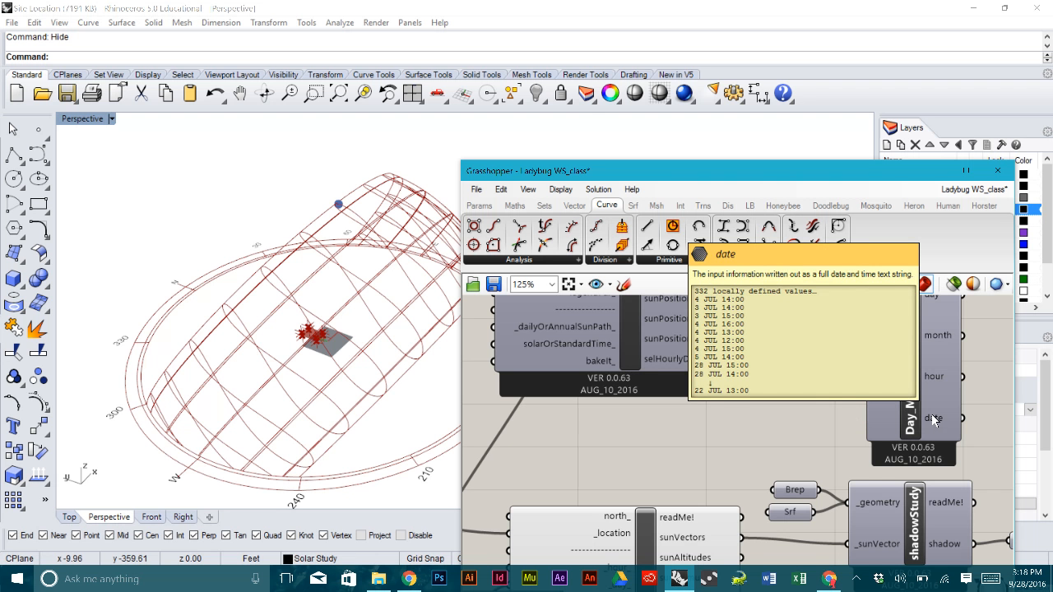
{"action": "scroll", "coordinate": [826, 395], "scroll_direction": "down", "scroll_amount": 2}
{"action": "right_click_drag", "start_coordinate": [732, 450], "coordinate": [881, 288]}
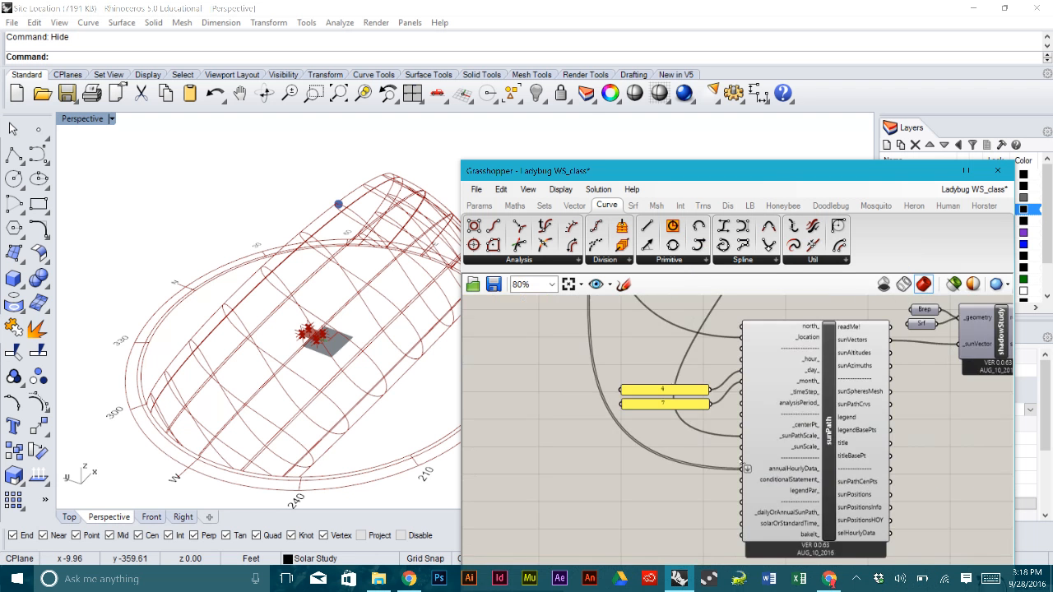
{"action": "scroll", "coordinate": [706, 375], "scroll_direction": "up", "scroll_amount": 3}
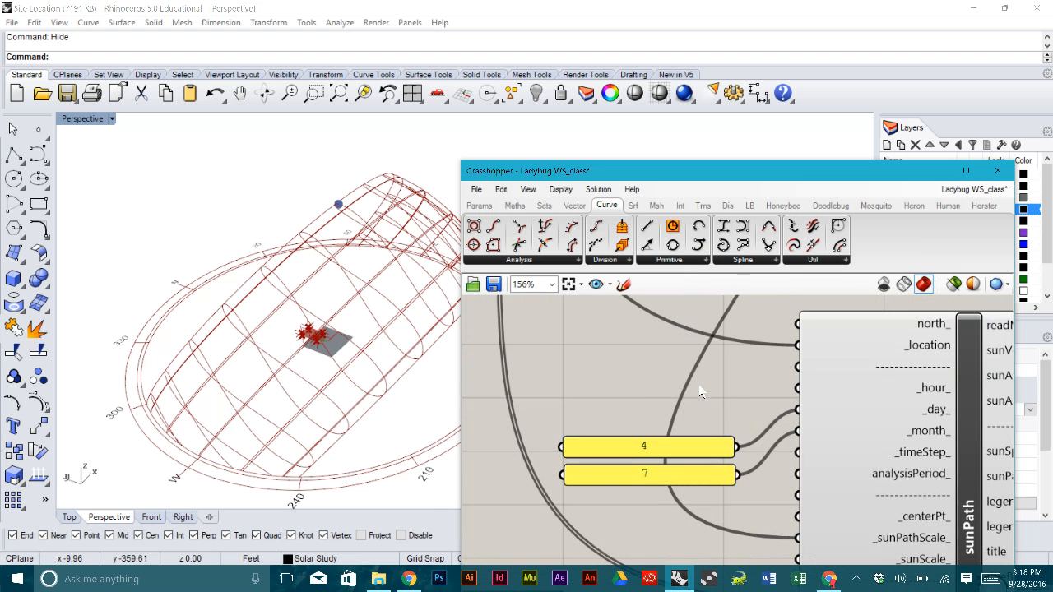
- Add a number slider set to 14 driving the sunPath's hour input
{"action": "double_click", "coordinate": [639, 401]}
{"action": "type", "text": "14"}
{"action": "key", "text": "Return"}
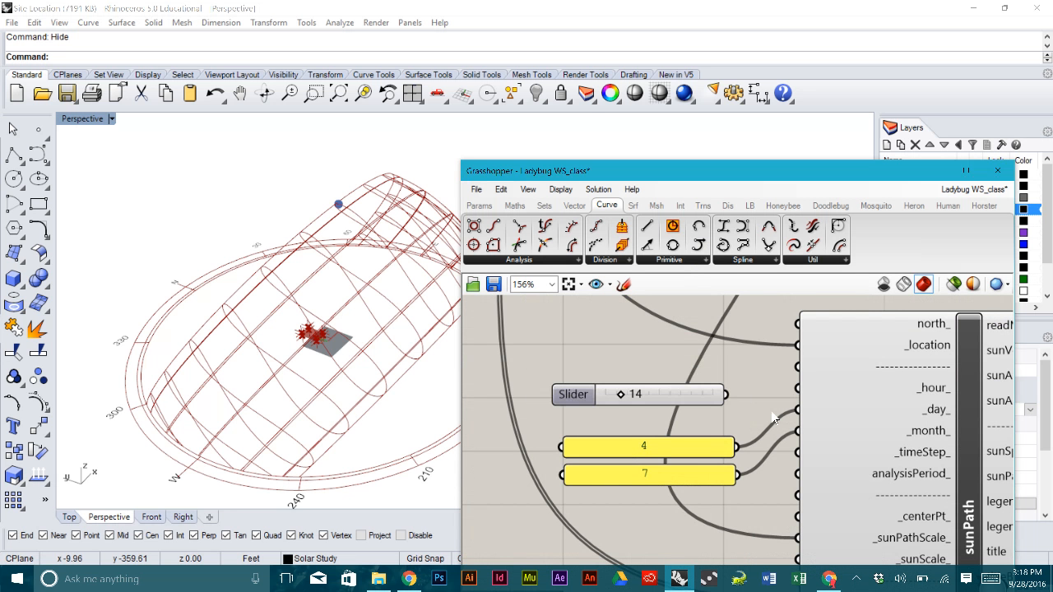
{"action": "left_click_drag", "start_coordinate": [741, 394], "coordinate": [797, 389]}
- Disconnect the annual hourly data wire from the sunPath component
{"action": "scroll", "coordinate": [835, 359], "scroll_direction": "down", "scroll_amount": 6}
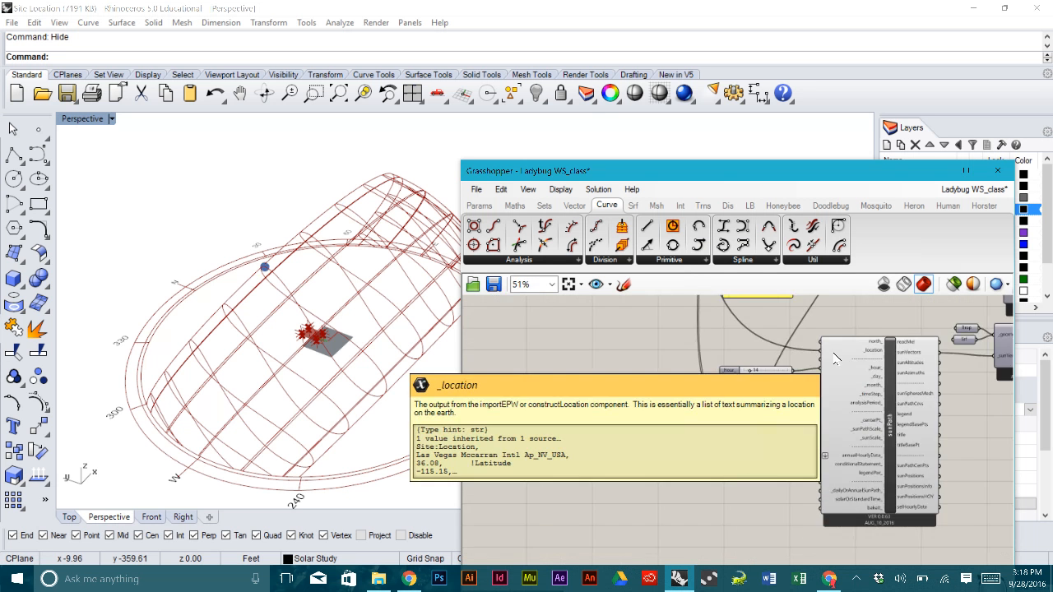
{"action": "scroll", "coordinate": [851, 386], "scroll_direction": "up", "scroll_amount": 5}
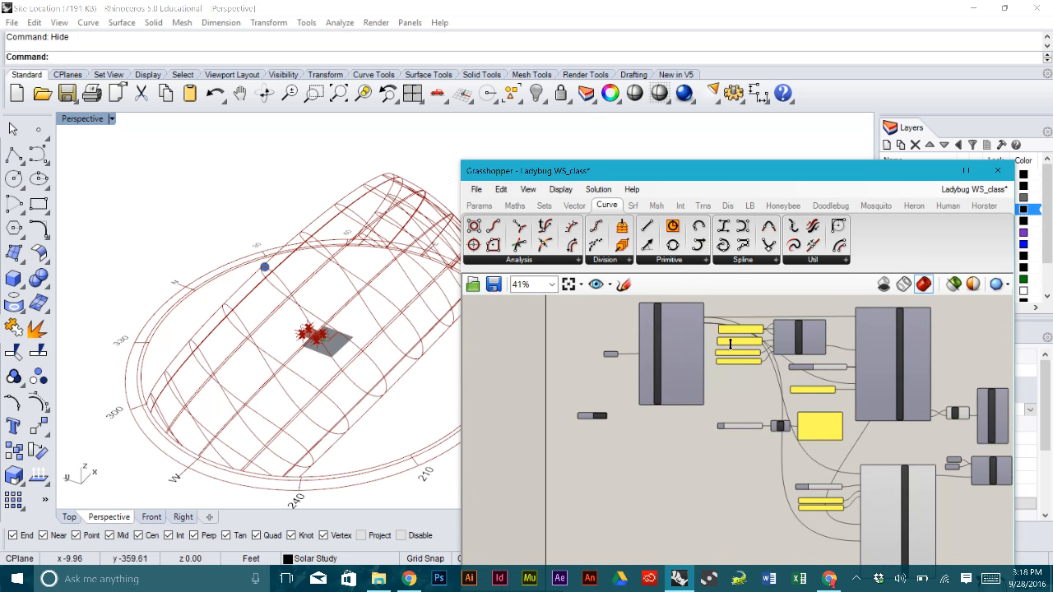
{"action": "left_click_drag", "start_coordinate": [689, 321], "coordinate": [989, 513]}
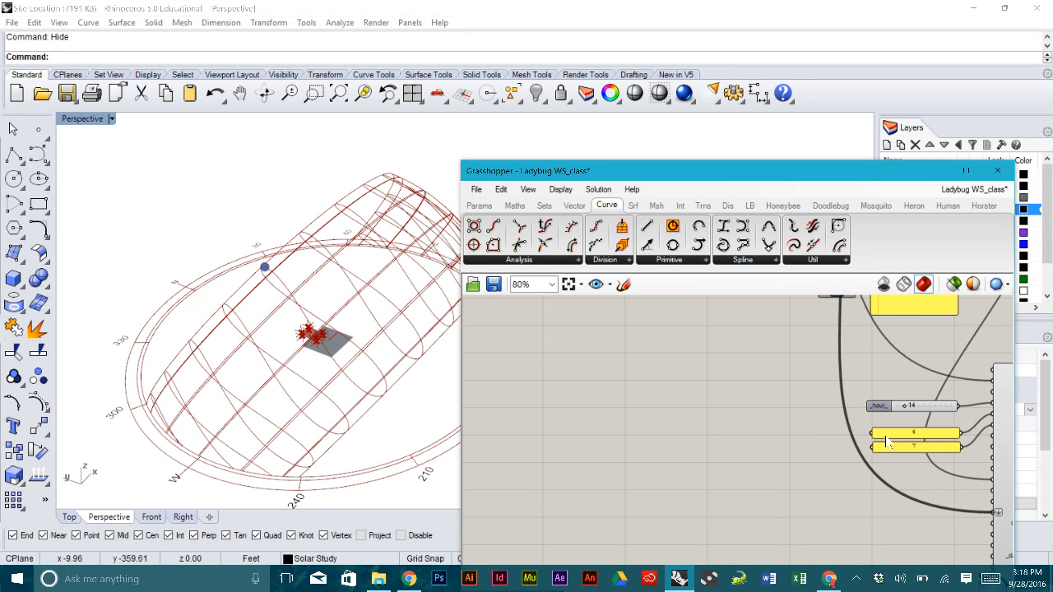
{"action": "key", "text": "ctrl+z"}
- Orbit the Rhino view to inspect the box and its normal lines
{"action": "right_click_drag", "start_coordinate": [935, 439], "coordinate": [745, 463]}
{"action": "left_click", "coordinate": [331, 343]}
{"action": "scroll", "coordinate": [331, 344], "scroll_direction": "up", "scroll_amount": 8}
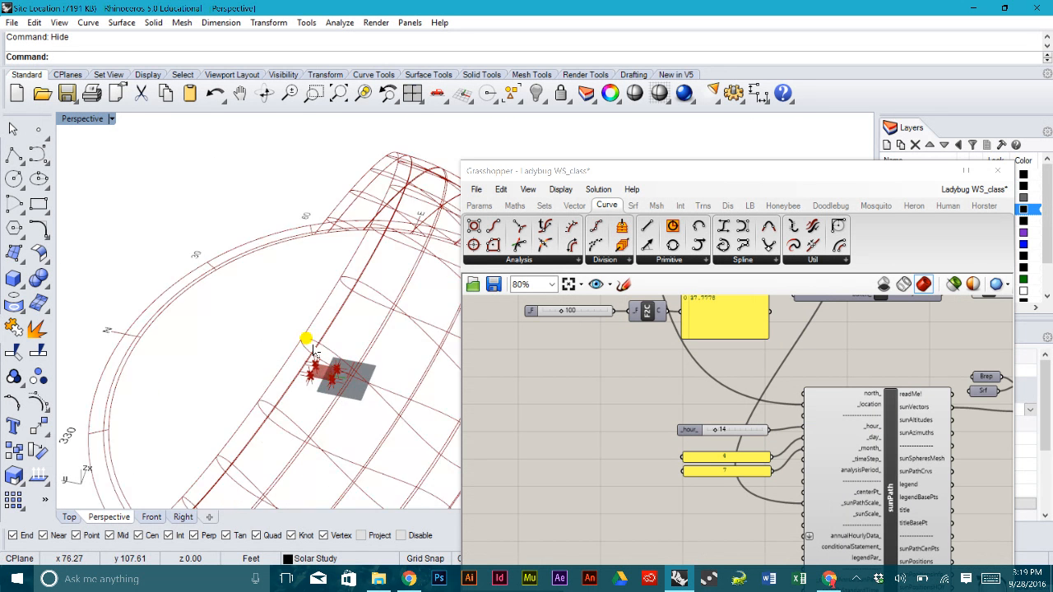
{"action": "right_click_drag", "start_coordinate": [327, 478], "coordinate": [321, 448]}
{"action": "right_click_drag", "start_coordinate": [256, 257], "coordinate": [283, 288]}
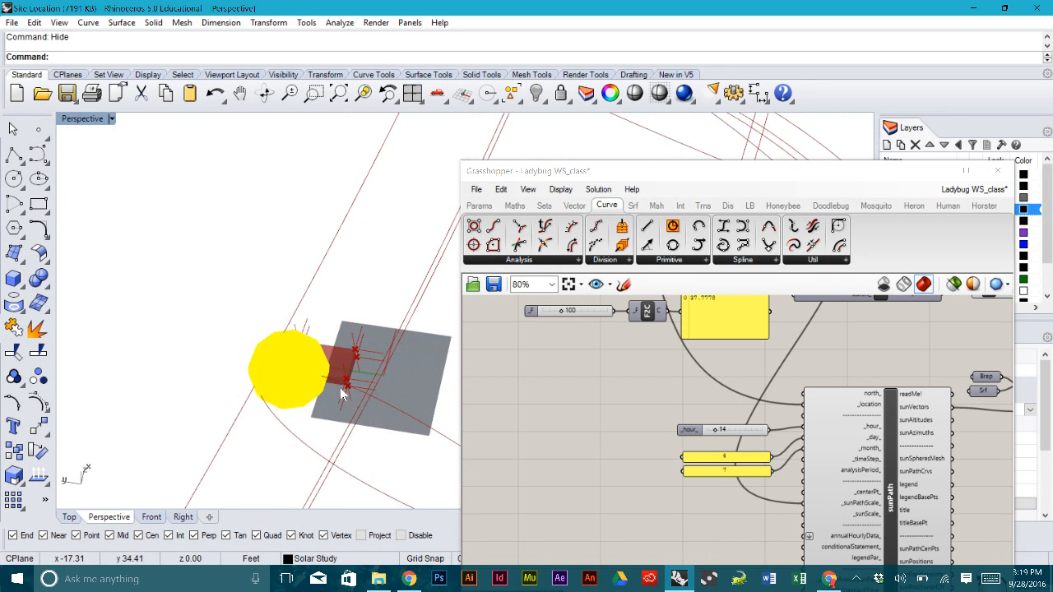
{"action": "scroll", "coordinate": [296, 364], "scroll_direction": "down", "scroll_amount": 5}
- Delete the Line component together with its Length slider
{"action": "left_click", "coordinate": [798, 420]}
{"action": "scroll", "coordinate": [798, 420], "scroll_direction": "down", "scroll_amount": 5}
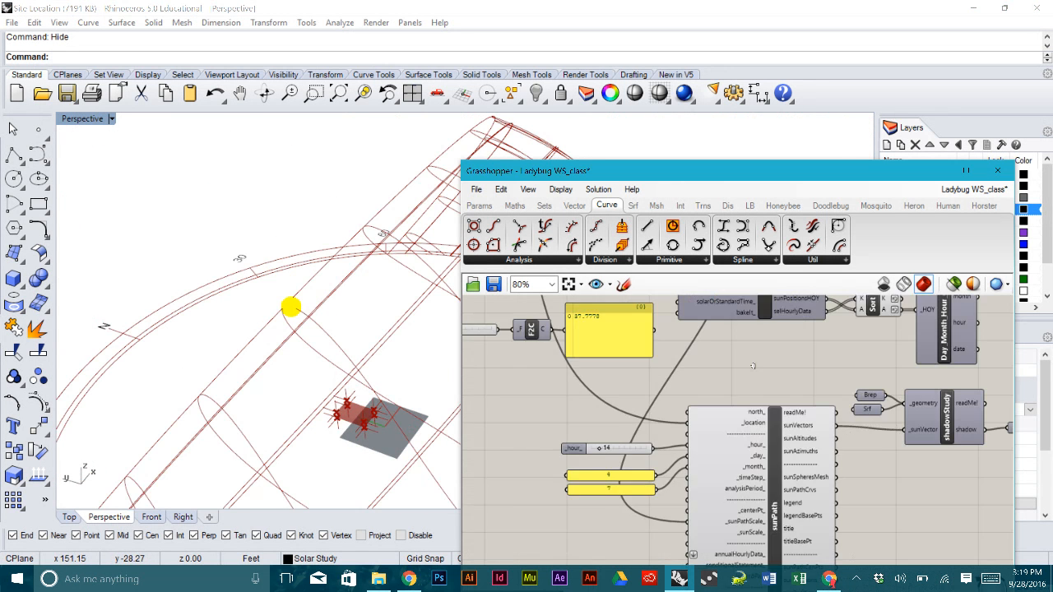
{"action": "scroll", "coordinate": [765, 401], "scroll_direction": "up", "scroll_amount": 5}
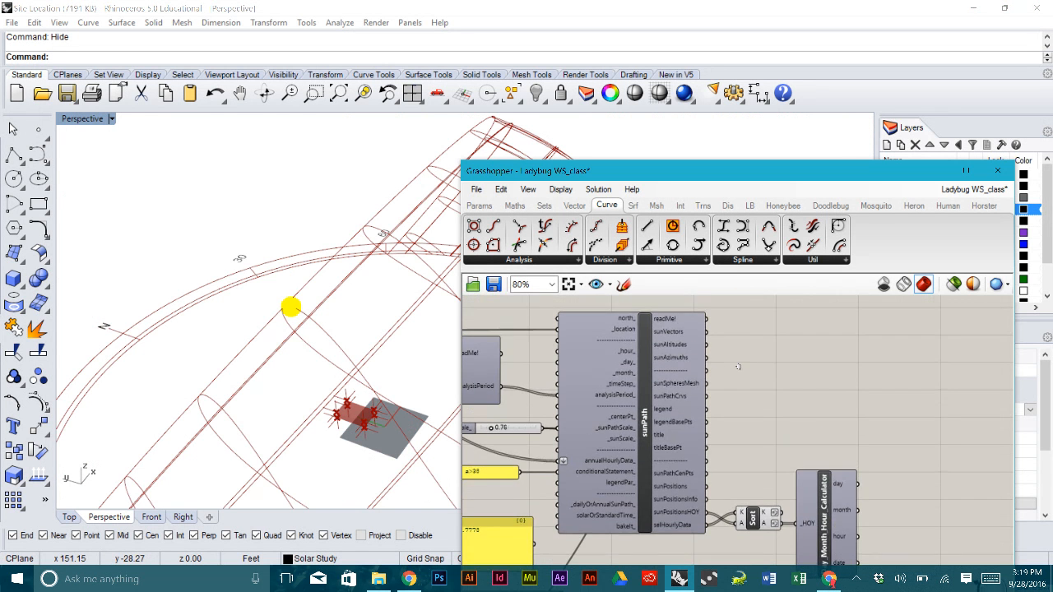
{"action": "right_click_drag", "start_coordinate": [765, 401], "coordinate": [734, 460]}
{"action": "left_click_drag", "start_coordinate": [868, 416], "coordinate": [810, 333]}
{"action": "key", "text": "Delete"}
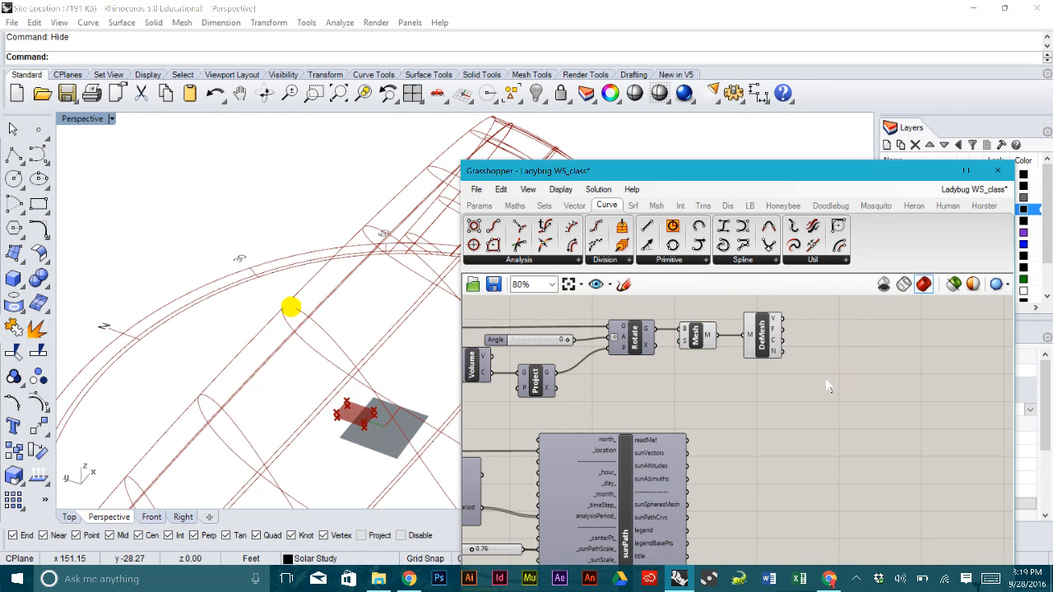
- Add a Vector Angle component with sunPath's sunVectors wired into its B input
{"action": "left_click", "coordinate": [576, 207]}
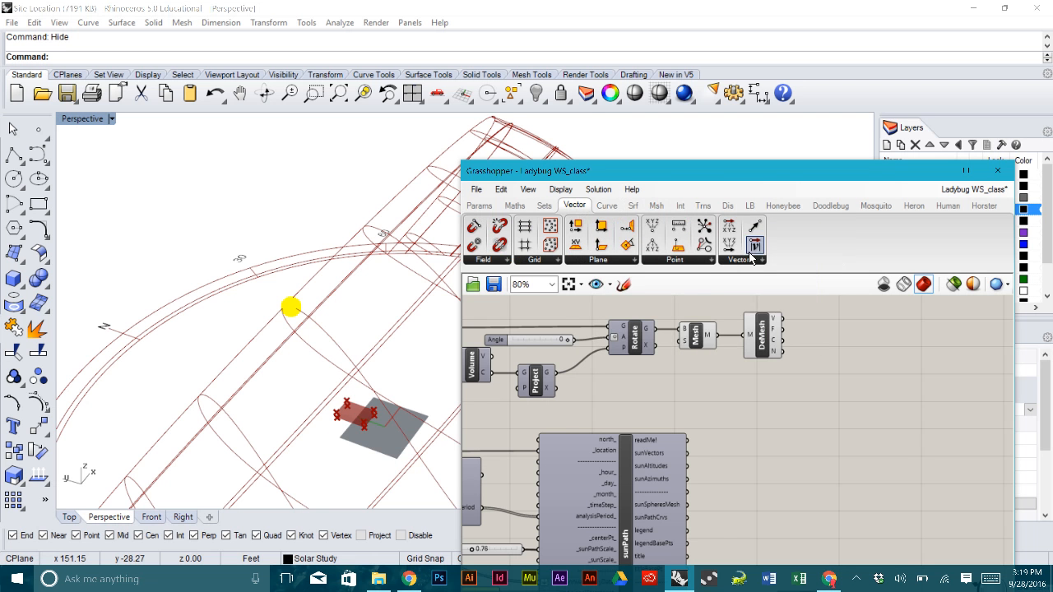
{"action": "left_click", "coordinate": [748, 260]}
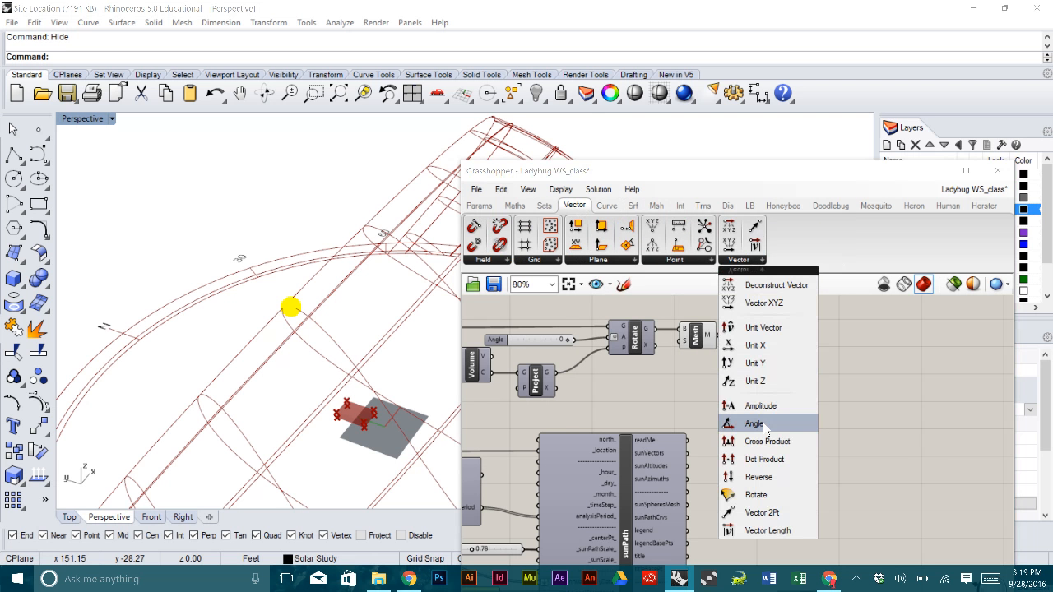
{"action": "left_click_drag", "start_coordinate": [767, 425], "coordinate": [794, 419]}
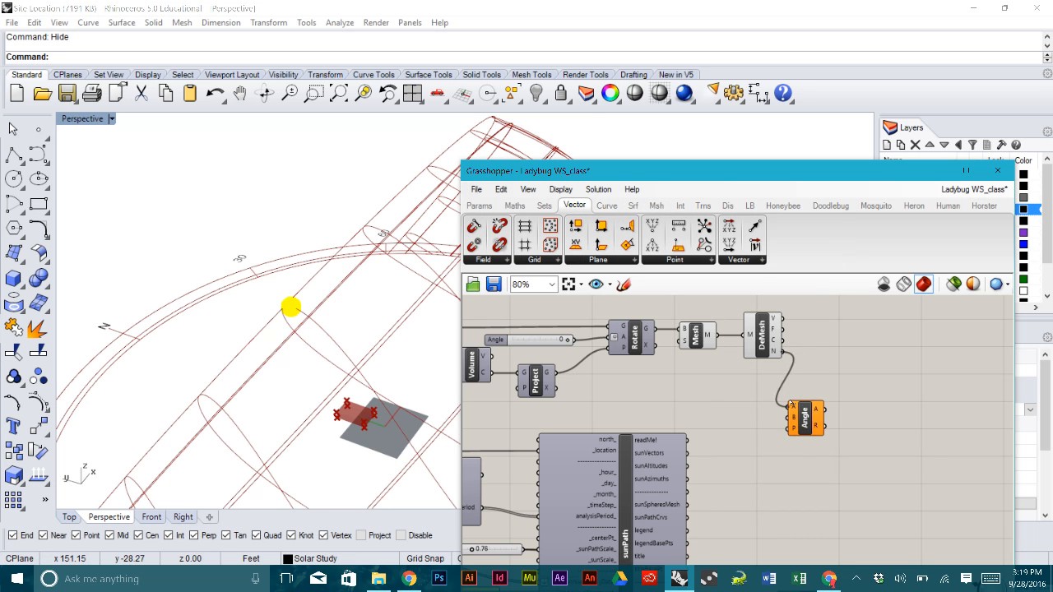
{"action": "scroll", "coordinate": [709, 435], "scroll_direction": "up", "scroll_amount": 4}
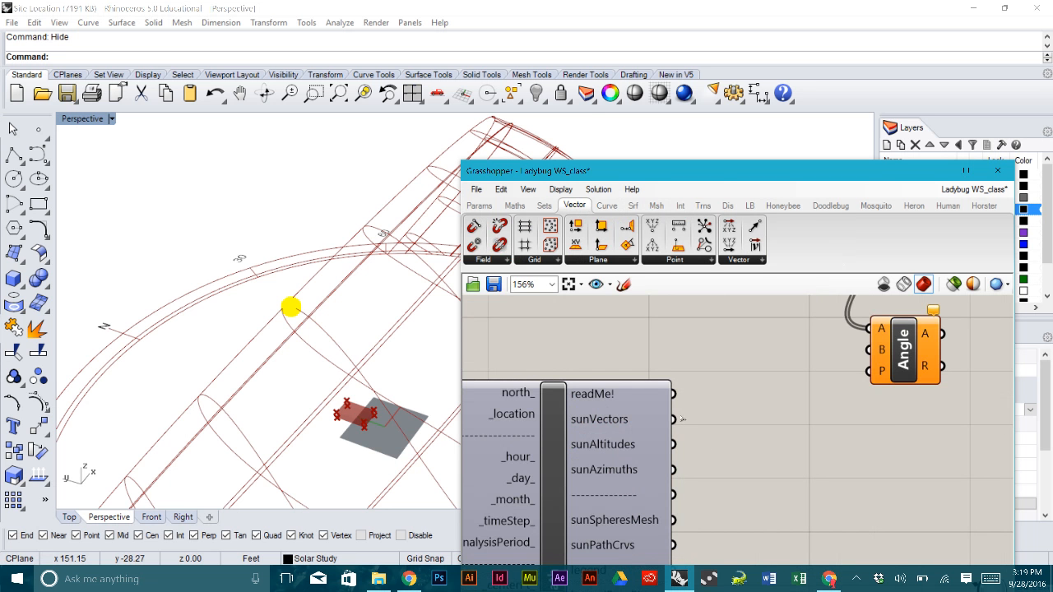
{"action": "left_click_drag", "start_coordinate": [680, 419], "coordinate": [871, 352]}
- Reposition the Angle component neatly on the canvas
{"action": "right_click_drag", "start_coordinate": [881, 436], "coordinate": [772, 463]}
{"action": "left_click_drag", "start_coordinate": [803, 383], "coordinate": [825, 438]}
{"action": "left_click", "coordinate": [831, 374]}
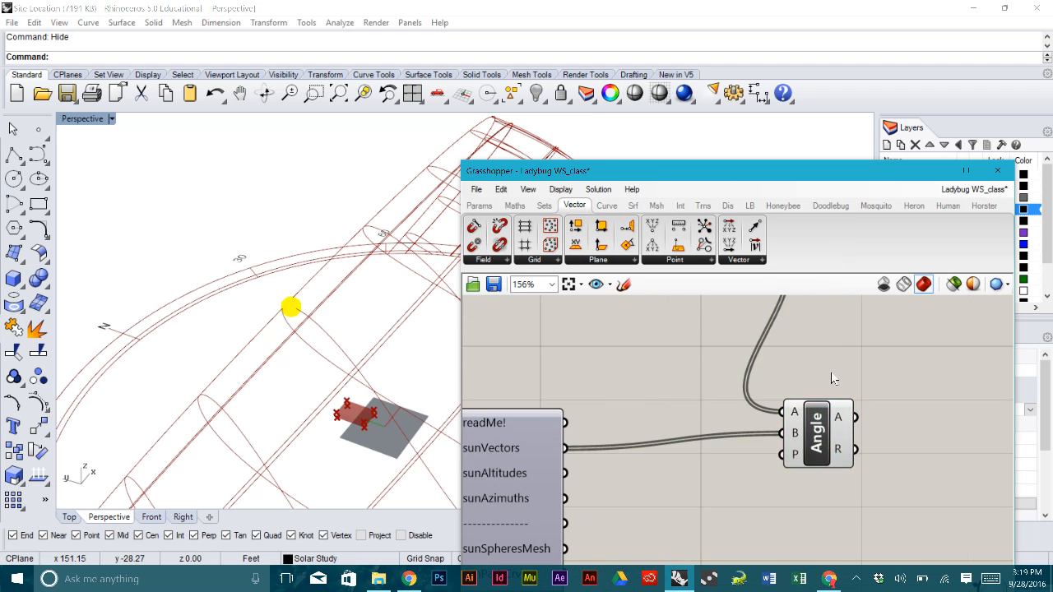
{"action": "scroll", "coordinate": [832, 374], "scroll_direction": "down", "scroll_amount": 3}
{"action": "scroll", "coordinate": [815, 409], "scroll_direction": "up", "scroll_amount": 3}
{"action": "right_click_drag", "start_coordinate": [846, 391], "coordinate": [735, 424]}
{"action": "mouse_move", "coordinate": [791, 416]}
{"action": "scroll", "coordinate": [793, 417], "scroll_direction": "down", "scroll_amount": 3}
{"action": "left_click", "coordinate": [734, 424]}
{"action": "left_click_drag", "start_coordinate": [732, 424], "coordinate": [724, 425]}
{"action": "left_click", "coordinate": [752, 387]}
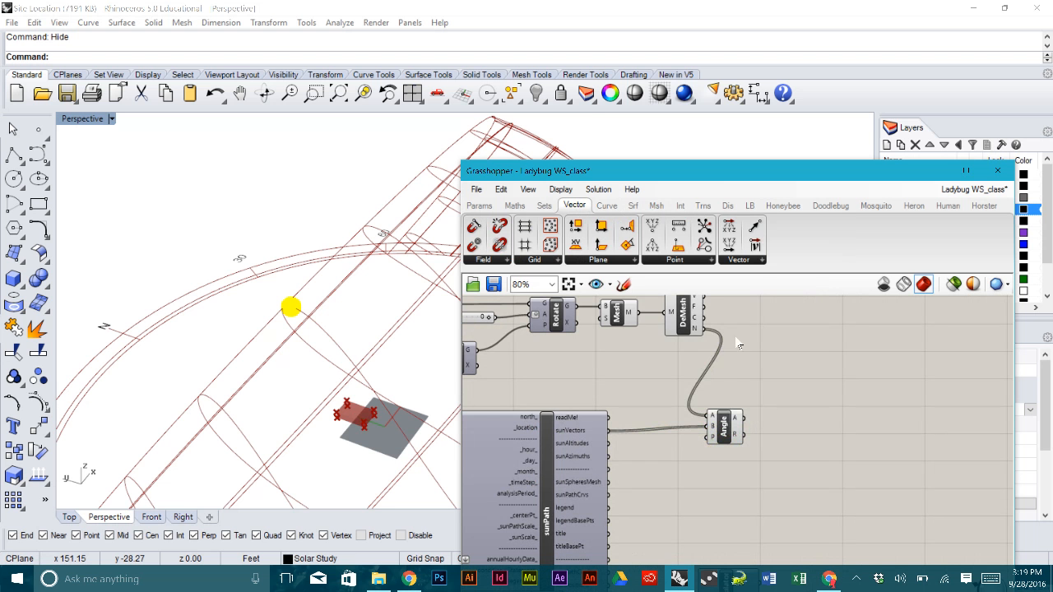
- Turn off the preview of the Mesh and DeMesh components
{"action": "left_click_drag", "start_coordinate": [711, 362], "coordinate": [617, 296]}
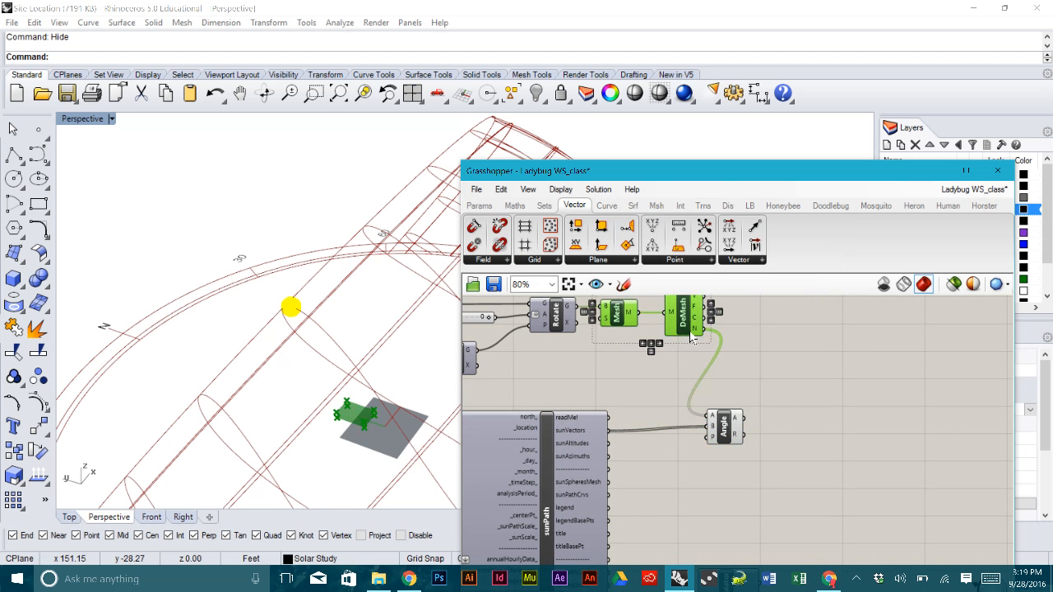
{"action": "middle_click", "coordinate": [707, 366]}
{"action": "left_click", "coordinate": [756, 322]}
{"action": "left_click", "coordinate": [791, 371]}
{"action": "right_click_drag", "start_coordinate": [777, 351], "coordinate": [774, 378]}
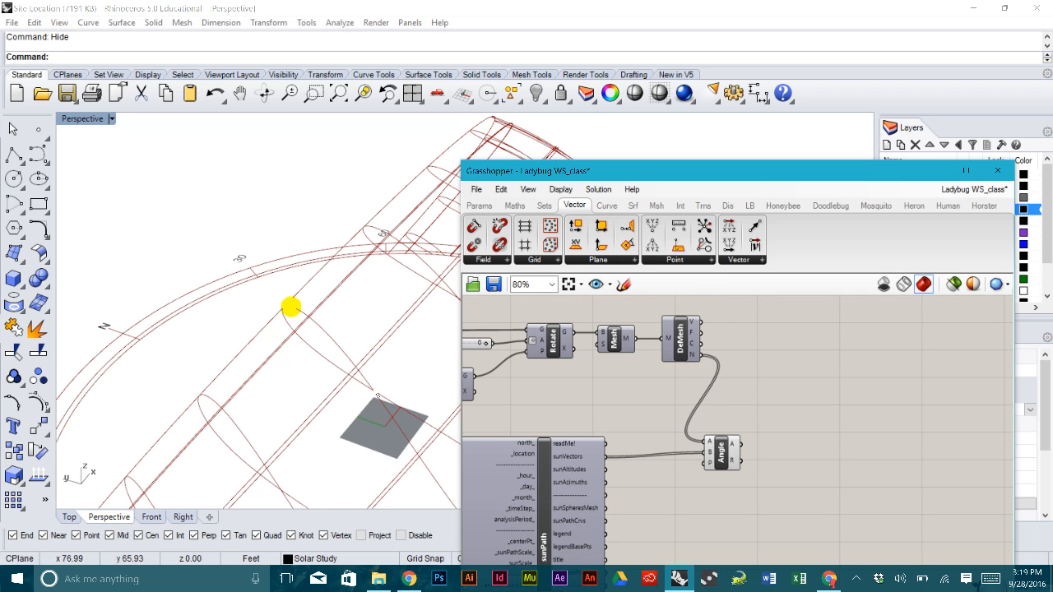
{"action": "right_click_drag", "start_coordinate": [390, 435], "coordinate": [425, 451]}
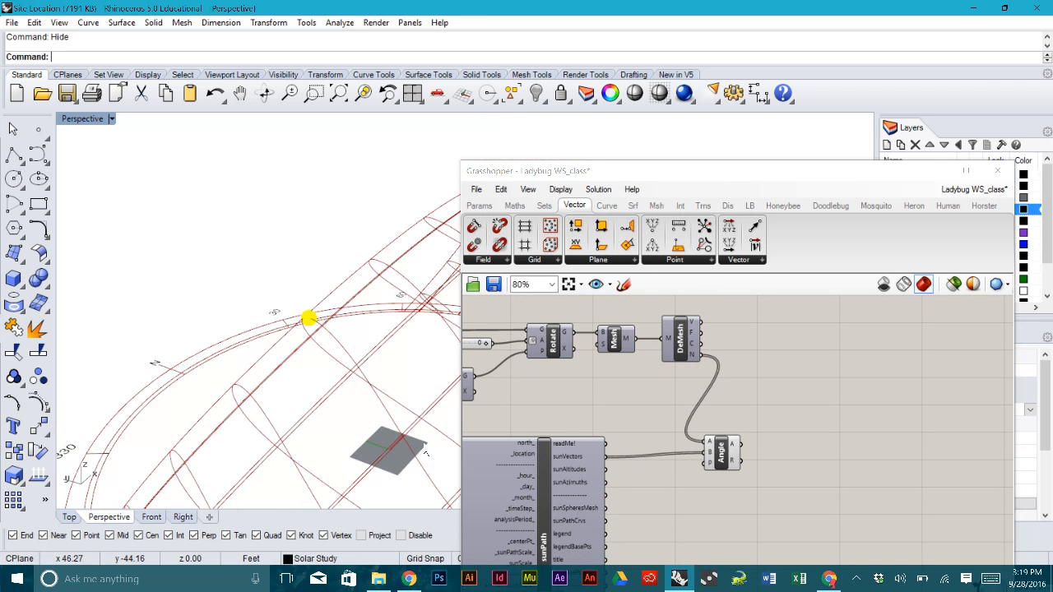
{"action": "left_click_drag", "start_coordinate": [720, 459], "coordinate": [718, 461]}
{"action": "left_click", "coordinate": [742, 434]}
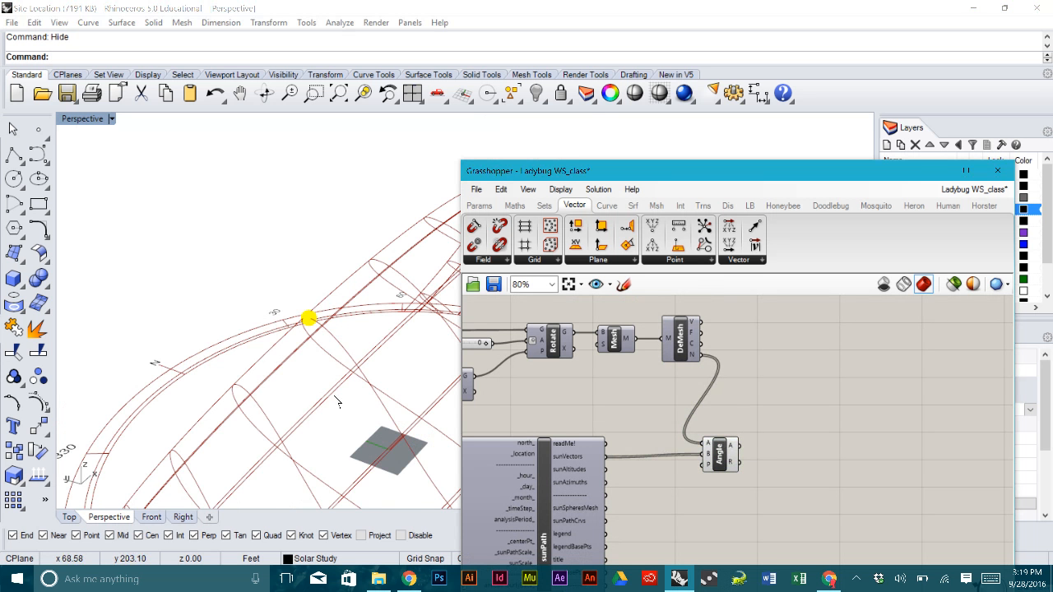
{"action": "right_click_drag", "start_coordinate": [325, 458], "coordinate": [352, 465]}
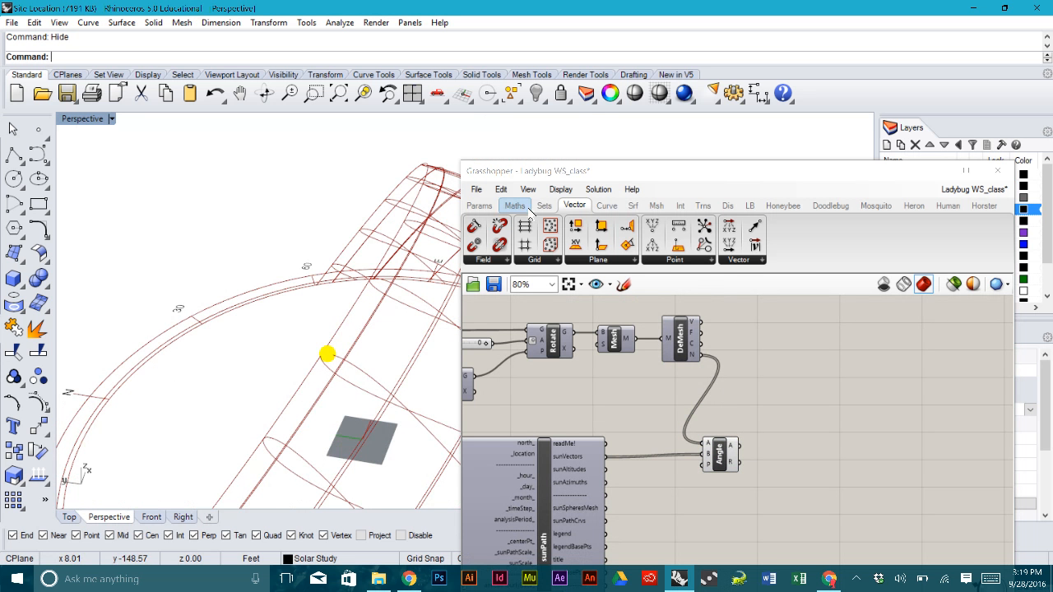
- Feed the Angle values into a Bounds component followed by Deconstruct Domain
{"action": "left_click", "coordinate": [515, 206]}
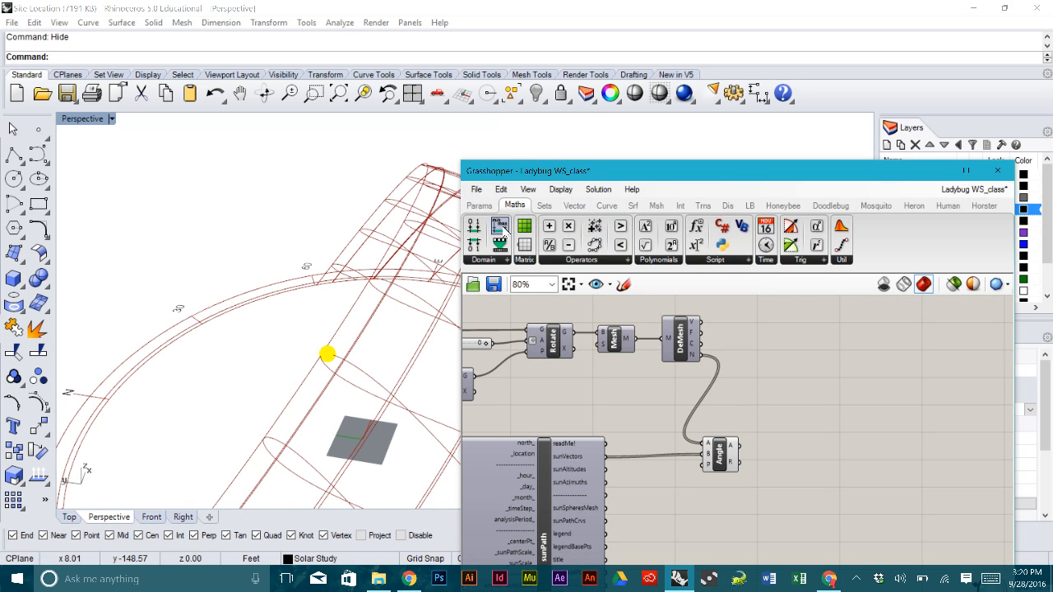
{"action": "left_click_drag", "start_coordinate": [505, 232], "coordinate": [789, 444]}
{"action": "scroll", "coordinate": [764, 448], "scroll_direction": "up", "scroll_amount": 4}
{"action": "left_click_drag", "start_coordinate": [720, 443], "coordinate": [817, 445]}
{"action": "mouse_move", "coordinate": [818, 445]}
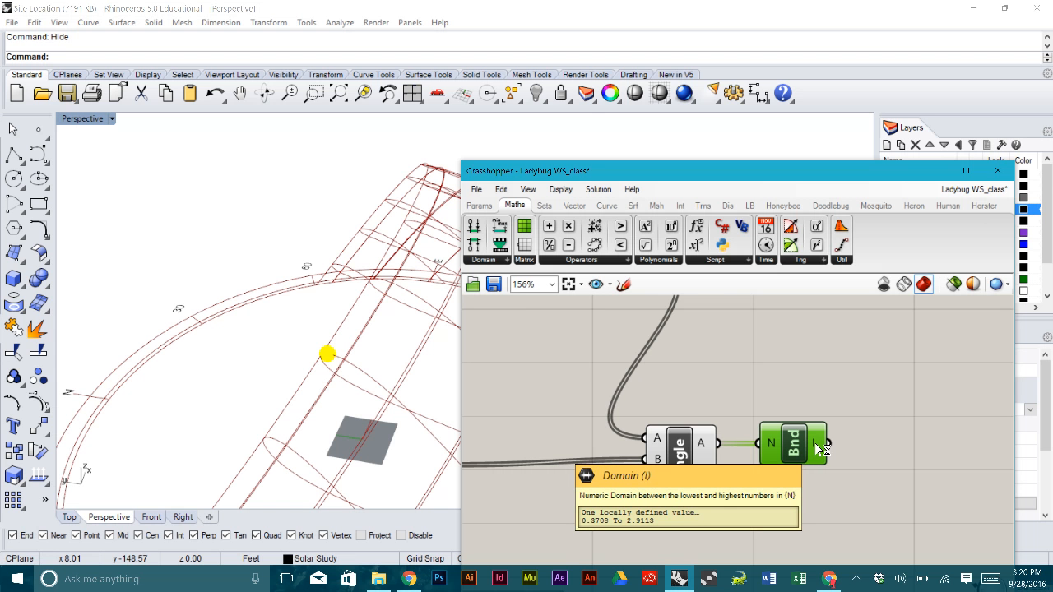
{"action": "scroll", "coordinate": [814, 442], "scroll_direction": "down", "scroll_amount": 3}
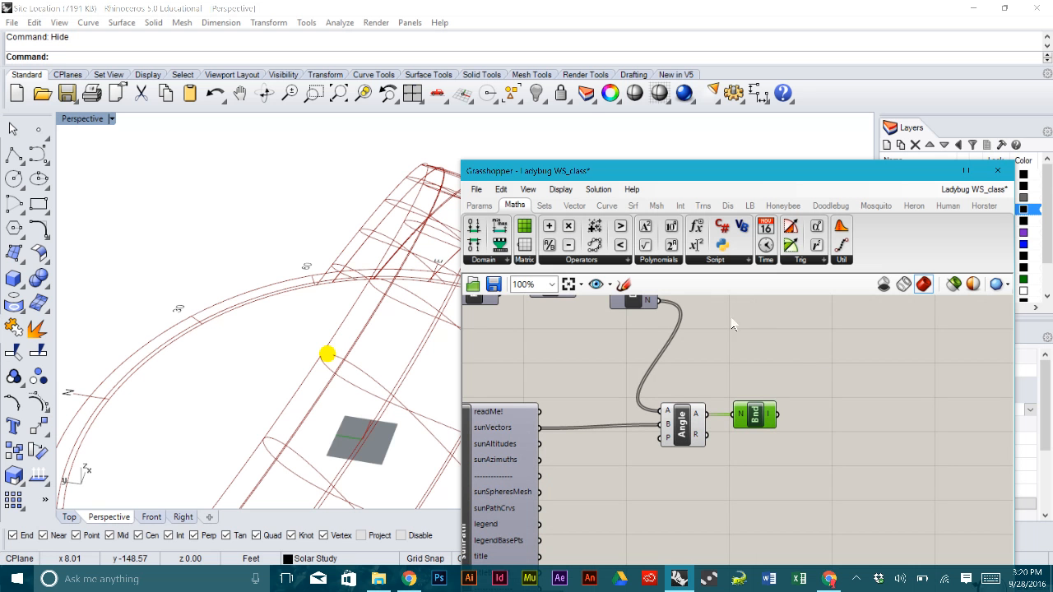
{"action": "left_click_drag", "start_coordinate": [847, 409], "coordinate": [815, 420]}
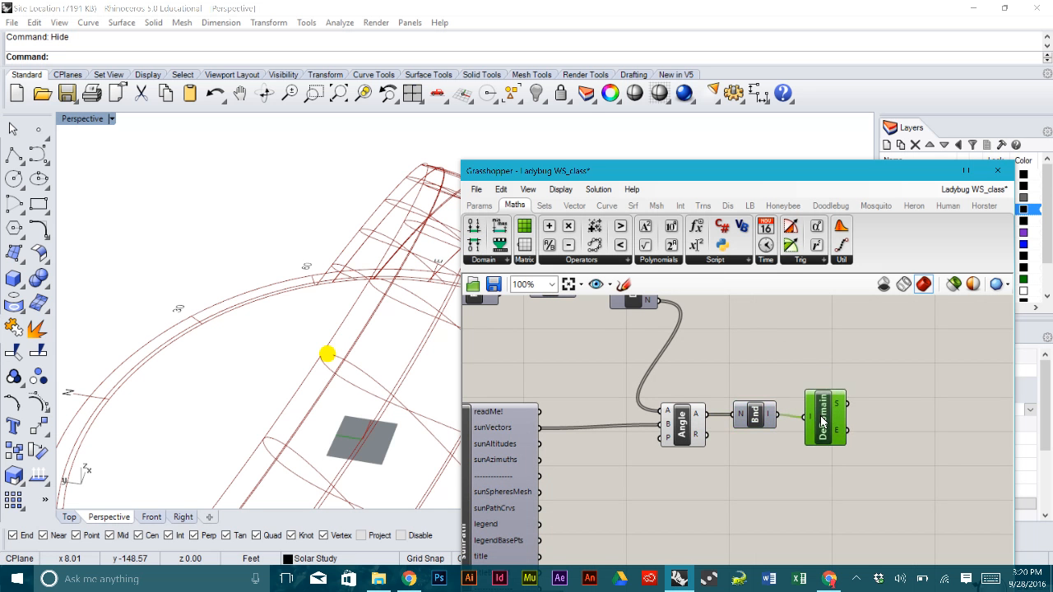
- Place a Gradient component to the right of Deconstruct Domain
{"action": "left_click", "coordinate": [477, 207]}
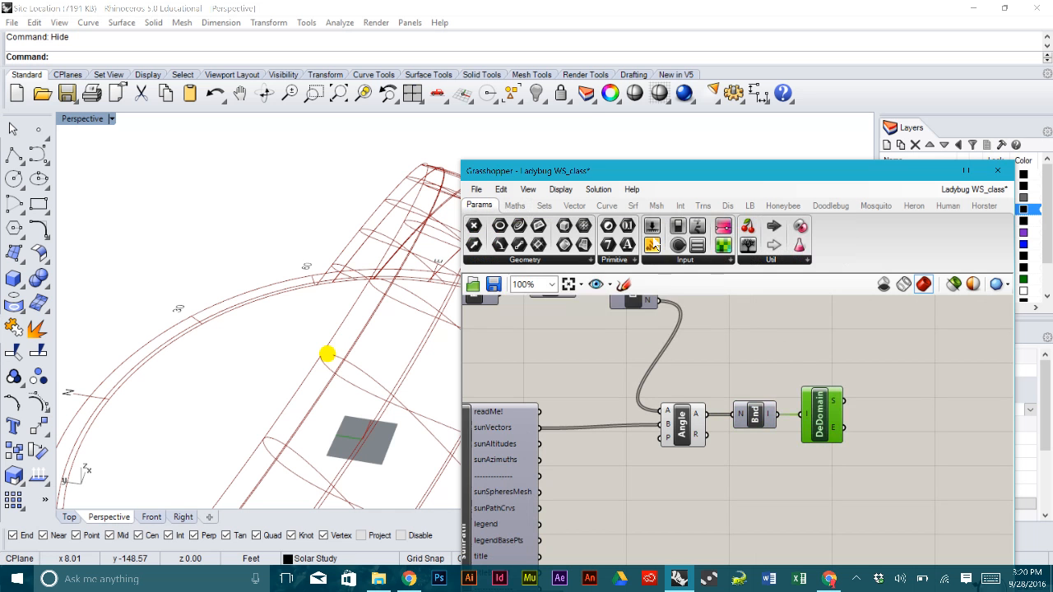
{"action": "left_click_drag", "start_coordinate": [900, 361], "coordinate": [930, 382]}
{"action": "right_click_drag", "start_coordinate": [930, 382], "coordinate": [824, 342]}
{"action": "left_click_drag", "start_coordinate": [824, 341], "coordinate": [876, 369]}
- Wire the angle values to the Gradient's t input and DeDomain's start to L0
{"action": "left_click", "coordinate": [773, 438]}
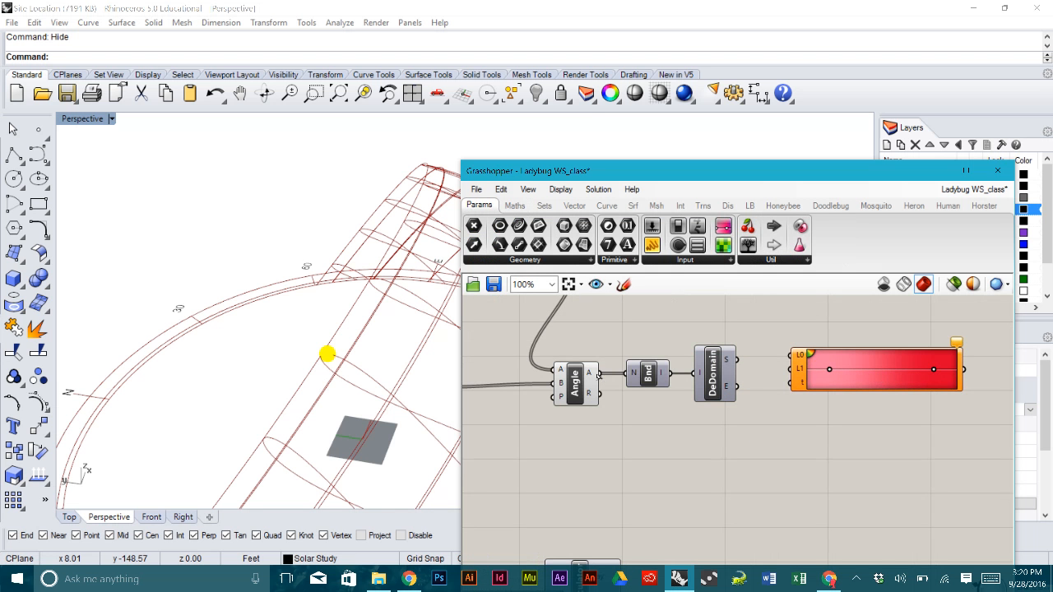
{"action": "left_click_drag", "start_coordinate": [599, 373], "coordinate": [850, 442]}
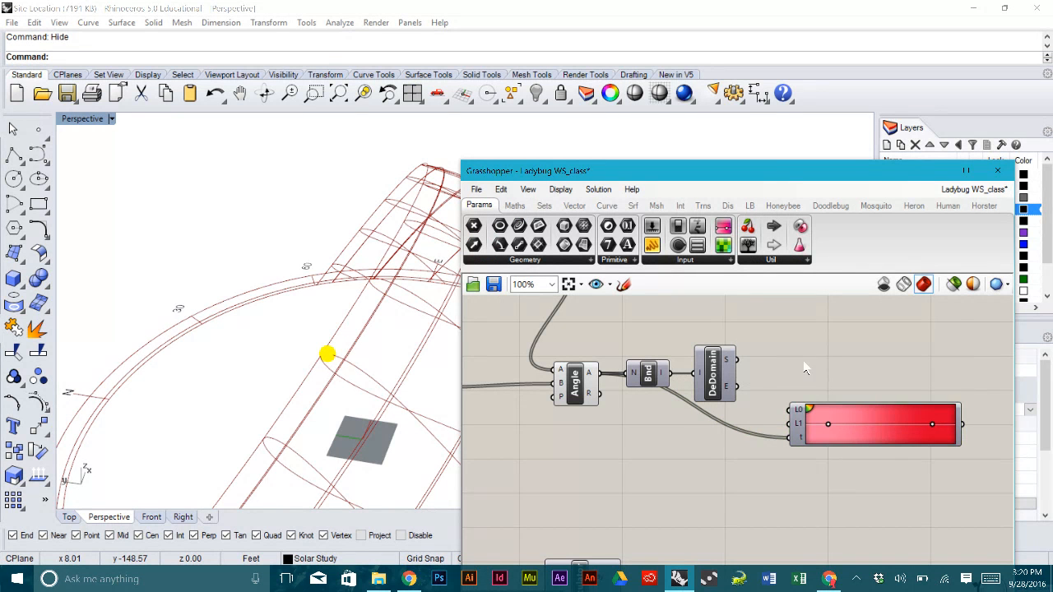
{"action": "left_click_drag", "start_coordinate": [733, 360], "coordinate": [791, 424]}
- Apply the red-yellow-blue preset to the Gradient, then bring the DeMesh and Mesh components into view
{"action": "right_click", "coordinate": [877, 423]}
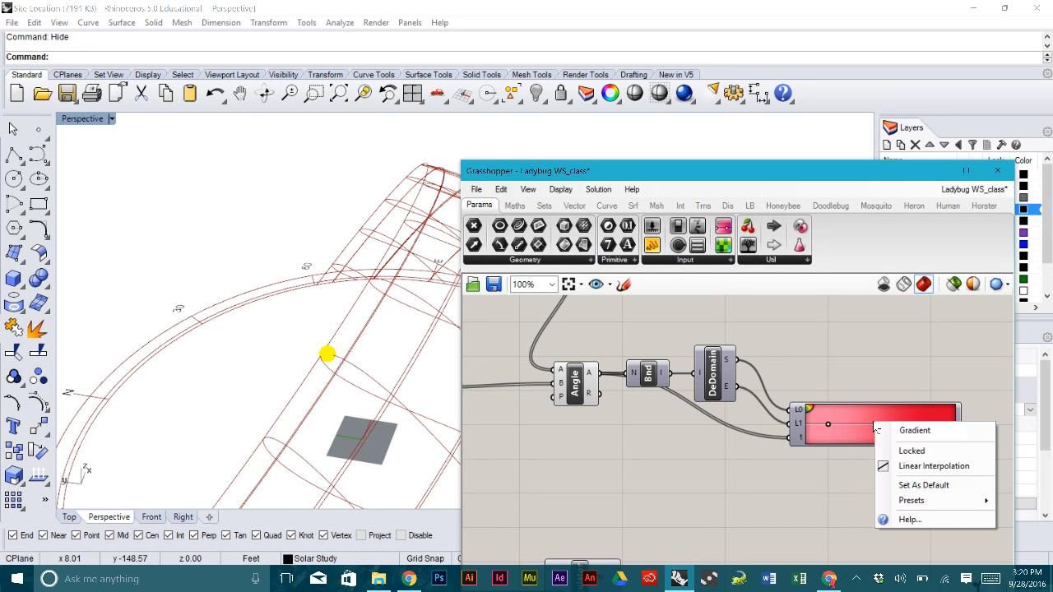
{"action": "mouse_move", "coordinate": [919, 503]}
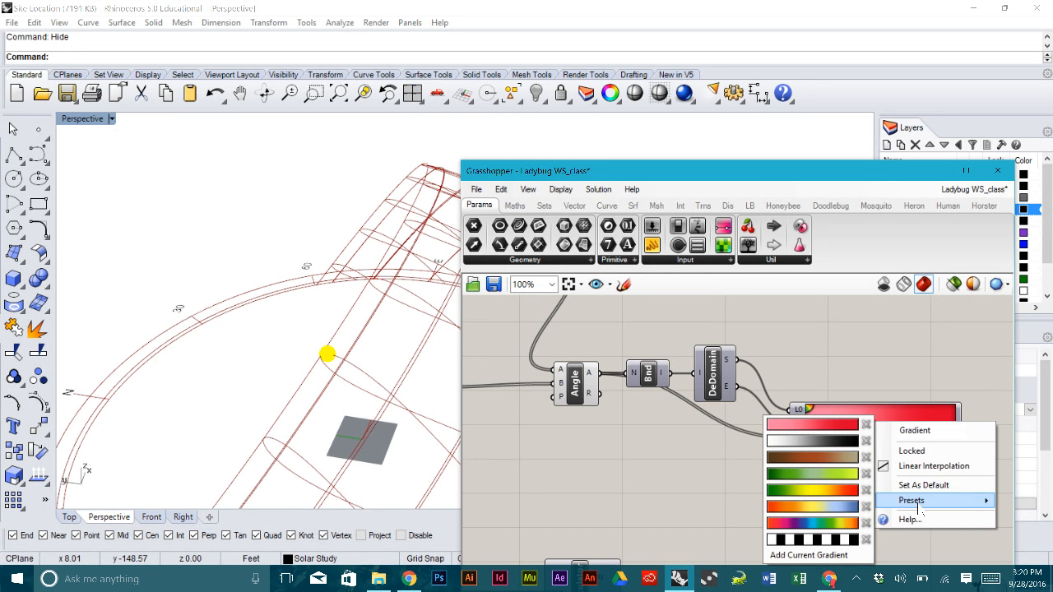
{"action": "left_click", "coordinate": [825, 507]}
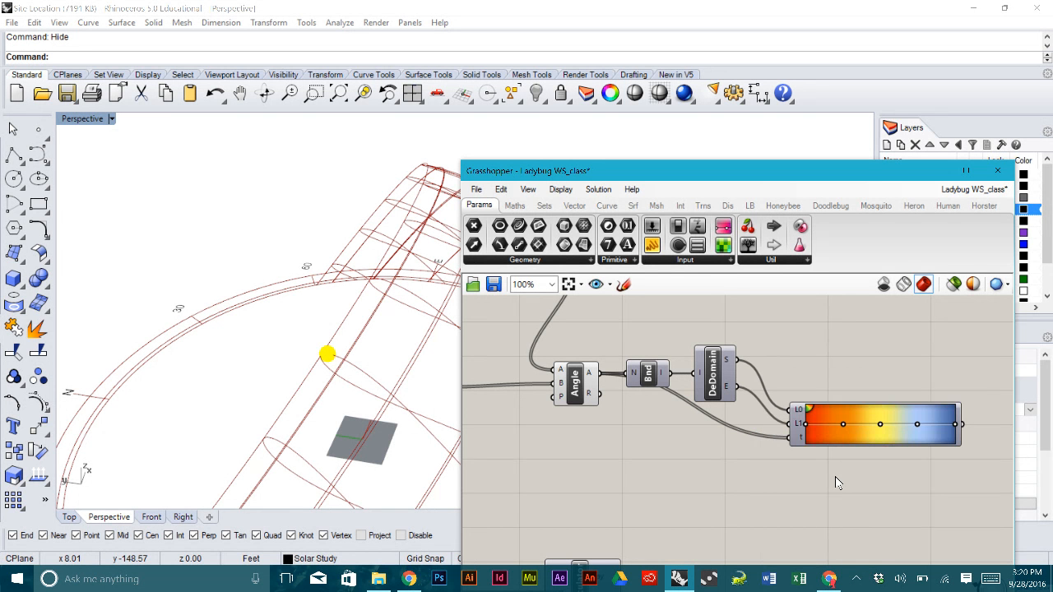
{"action": "right_click_drag", "start_coordinate": [851, 359], "coordinate": [797, 374]}
{"action": "scroll", "coordinate": [798, 375], "scroll_direction": "down", "scroll_amount": 2}
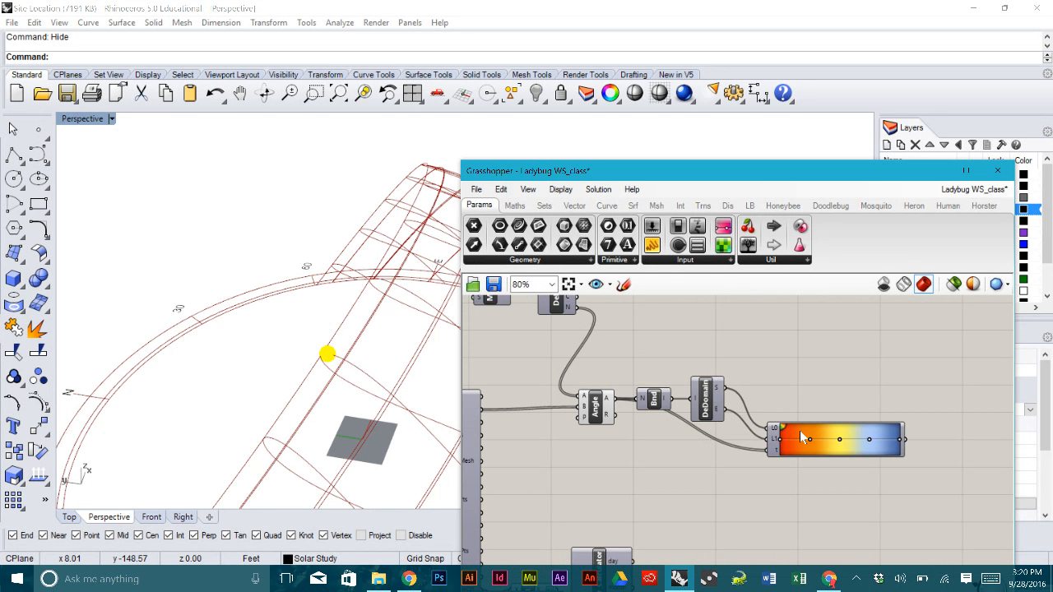
{"action": "right_click_drag", "start_coordinate": [805, 338], "coordinate": [823, 367]}
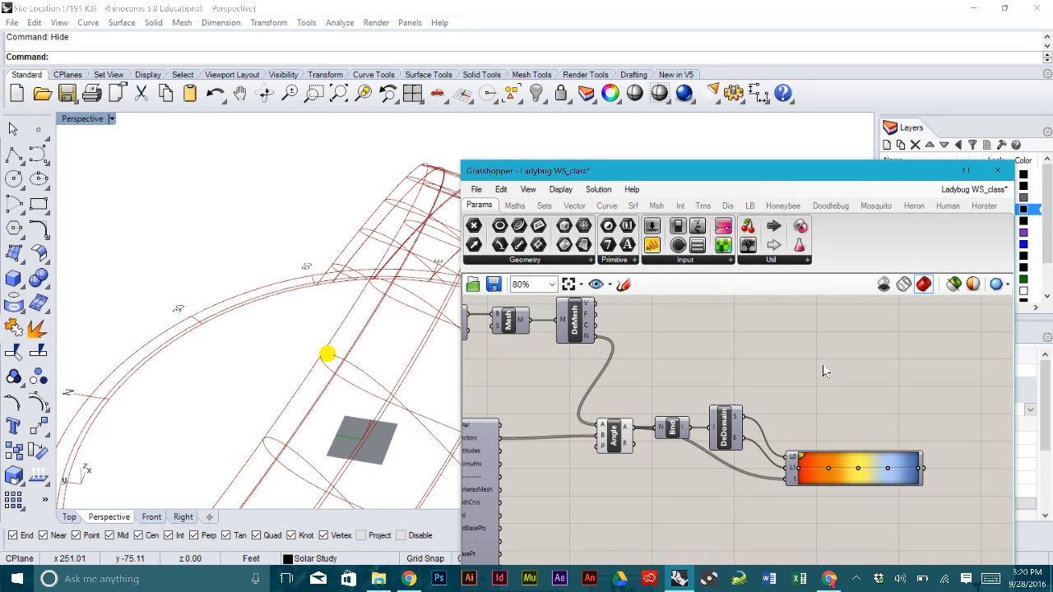
{"action": "scroll", "coordinate": [790, 356], "scroll_direction": "down", "scroll_amount": 1}
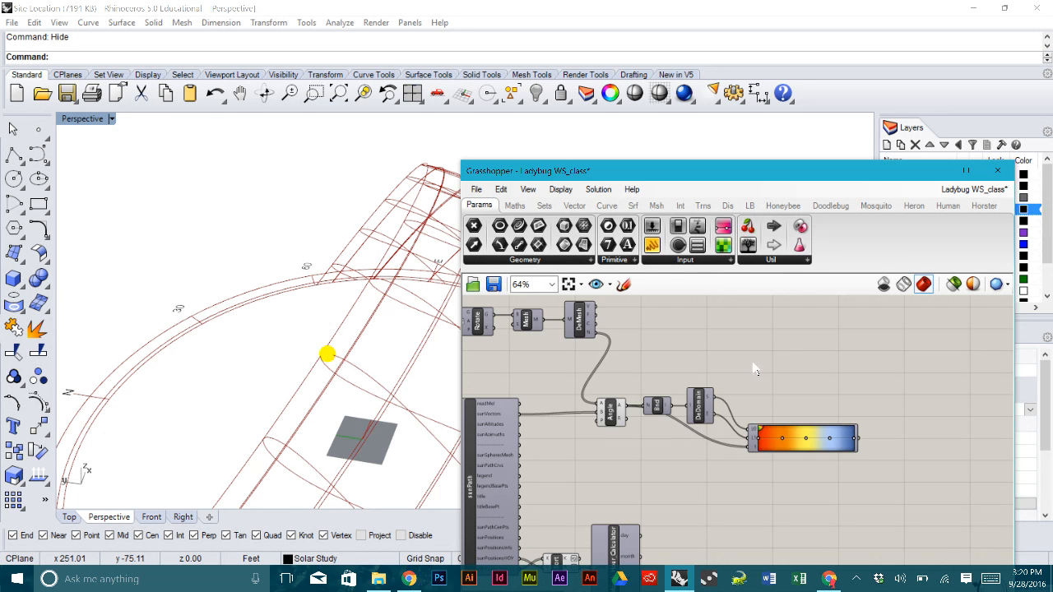
{"action": "scroll", "coordinate": [726, 362], "scroll_direction": "up", "scroll_amount": 3}
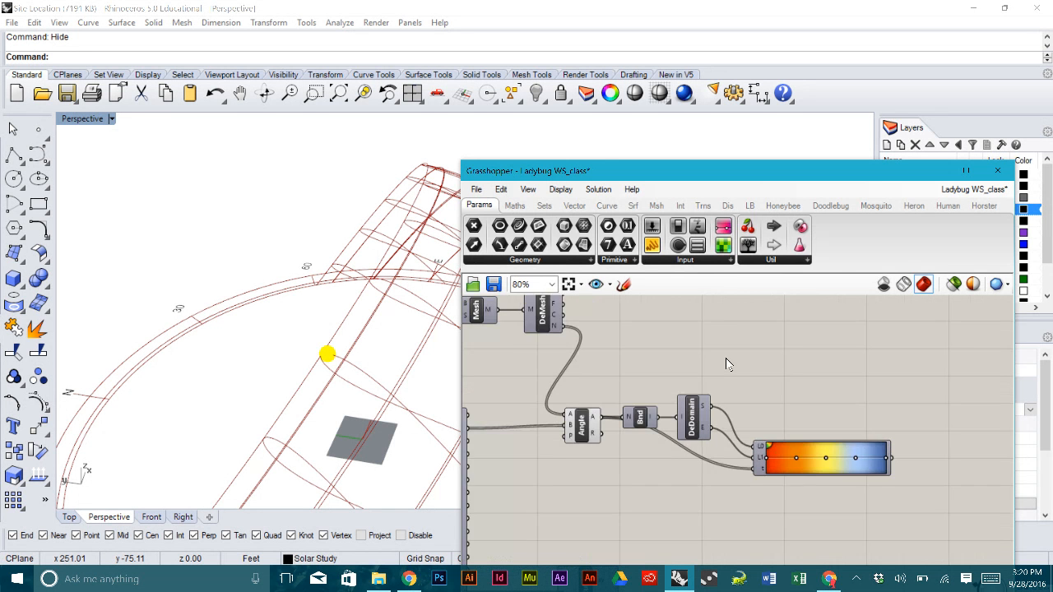
- Add a Construct Mesh component fed by DeMesh's vertices and faces
{"action": "left_click", "coordinate": [652, 207]}
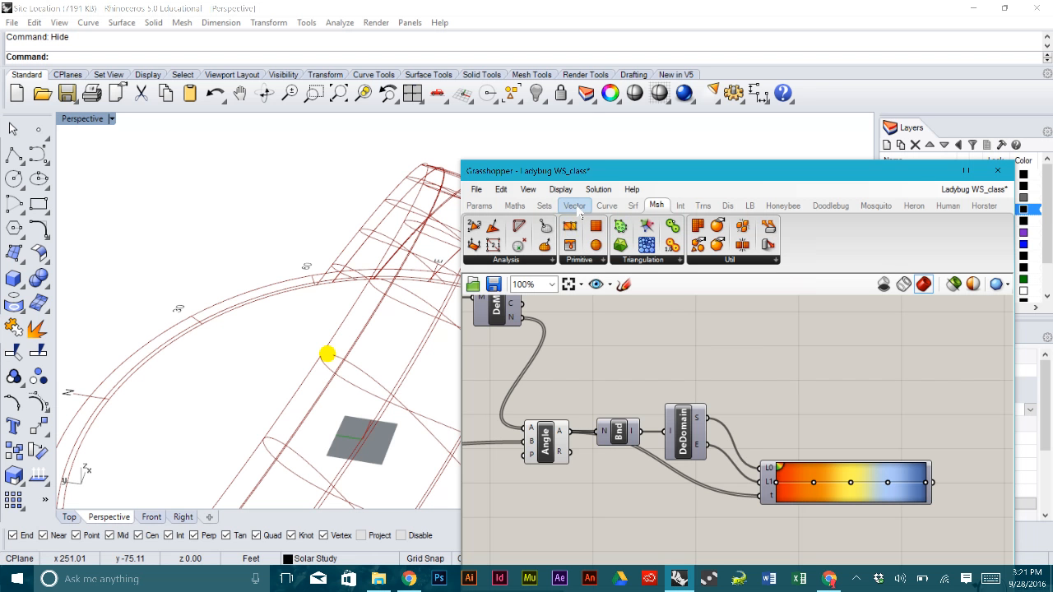
{"action": "left_click_drag", "start_coordinate": [569, 226], "coordinate": [695, 332]}
{"action": "right_click_drag", "start_coordinate": [696, 332], "coordinate": [764, 366]}
{"action": "left_click_drag", "start_coordinate": [801, 367], "coordinate": [735, 336]}
{"action": "right_click_drag", "start_coordinate": [661, 318], "coordinate": [689, 355]}
{"action": "left_click_drag", "start_coordinate": [625, 348], "coordinate": [738, 383]}
{"action": "right_click_drag", "start_coordinate": [794, 398], "coordinate": [714, 352]}
- Connect the Gradient colours to Construct Mesh's C input and view the coloured building
{"action": "left_click_drag", "start_coordinate": [710, 351], "coordinate": [951, 350]}
{"action": "scroll", "coordinate": [937, 353], "scroll_direction": "up", "scroll_amount": 3}
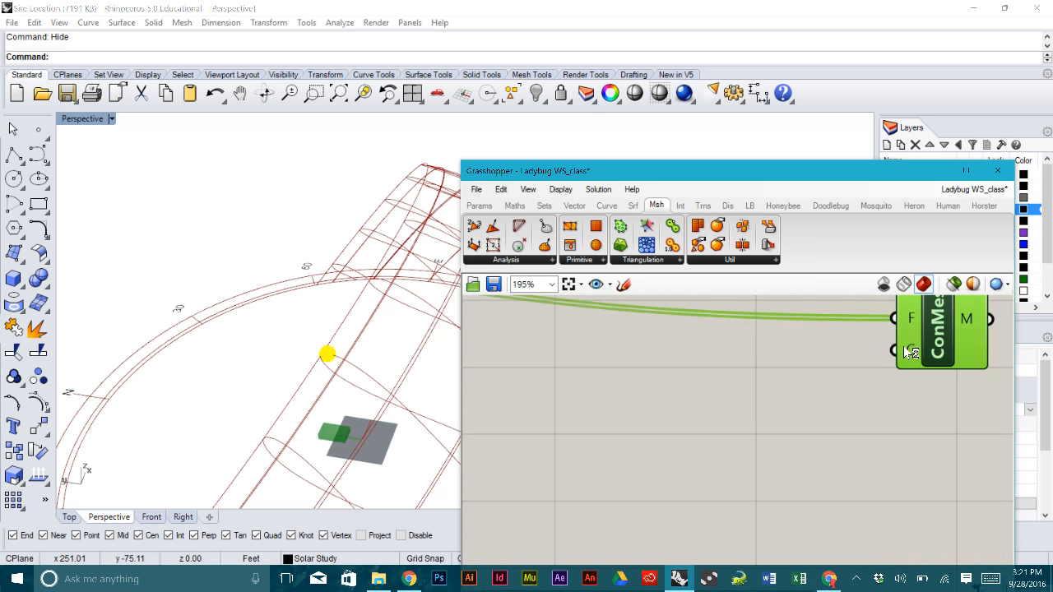
{"action": "scroll", "coordinate": [908, 352], "scroll_direction": "down", "scroll_amount": 4}
{"action": "left_click", "coordinate": [889, 444]}
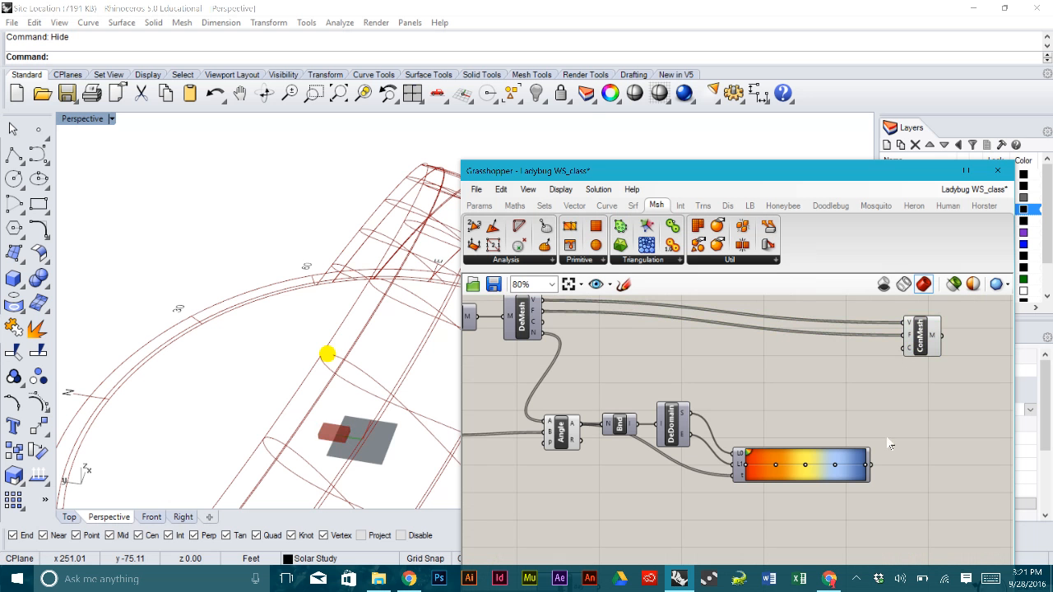
{"action": "left_click_drag", "start_coordinate": [874, 468], "coordinate": [915, 324]}
{"action": "right_click_drag", "start_coordinate": [349, 394], "coordinate": [335, 340]}
- Orbit the Perspective view around the building to see the sun path
{"action": "scroll", "coordinate": [362, 499], "scroll_direction": "up", "scroll_amount": 4}
{"action": "scroll", "coordinate": [362, 489], "scroll_direction": "up", "scroll_amount": 6}
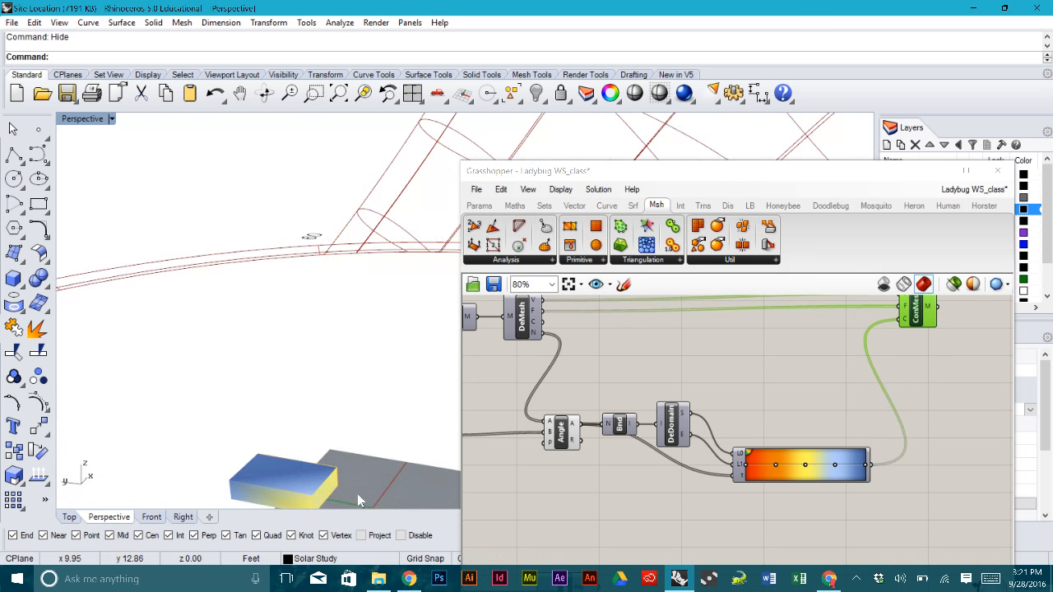
{"action": "scroll", "coordinate": [339, 352], "scroll_direction": "down", "scroll_amount": 8}
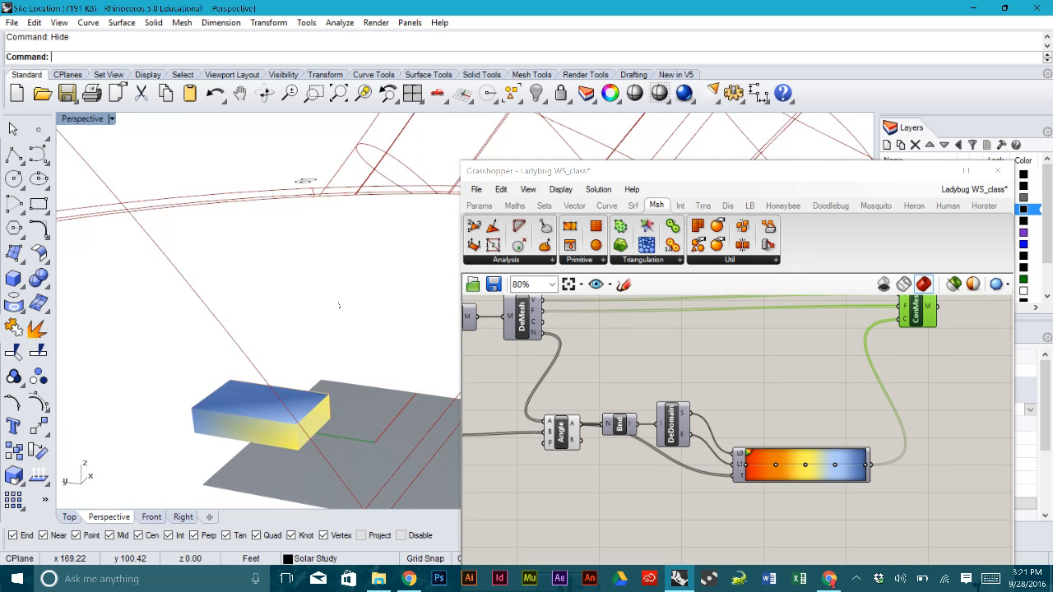
{"action": "right_click_drag", "start_coordinate": [347, 320], "coordinate": [185, 329]}
{"action": "right_click_drag", "start_coordinate": [400, 318], "coordinate": [286, 321]}
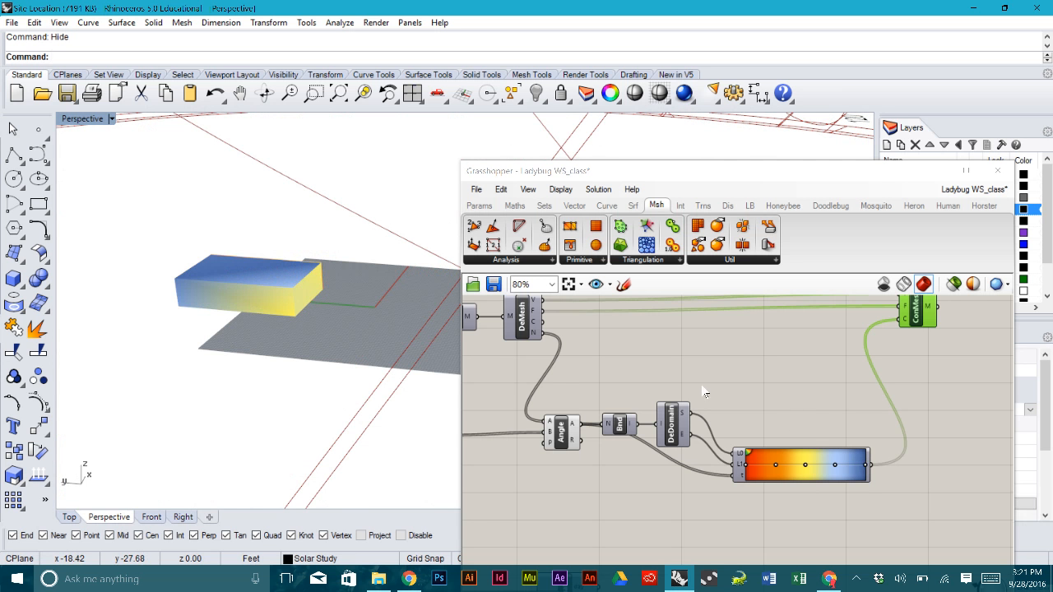
- Wire DeDomain's start value into the Gradient's limit input and inspect the red-to-yellow shading
{"action": "left_click_drag", "start_coordinate": [689, 414], "coordinate": [733, 456]}
{"action": "right_click_drag", "start_coordinate": [343, 263], "coordinate": [356, 350]}
{"action": "scroll", "coordinate": [341, 292], "scroll_direction": "down", "scroll_amount": 6}
{"action": "scroll", "coordinate": [341, 292], "scroll_direction": "down", "scroll_amount": 12}
{"action": "scroll", "coordinate": [346, 355], "scroll_direction": "up", "scroll_amount": 8}
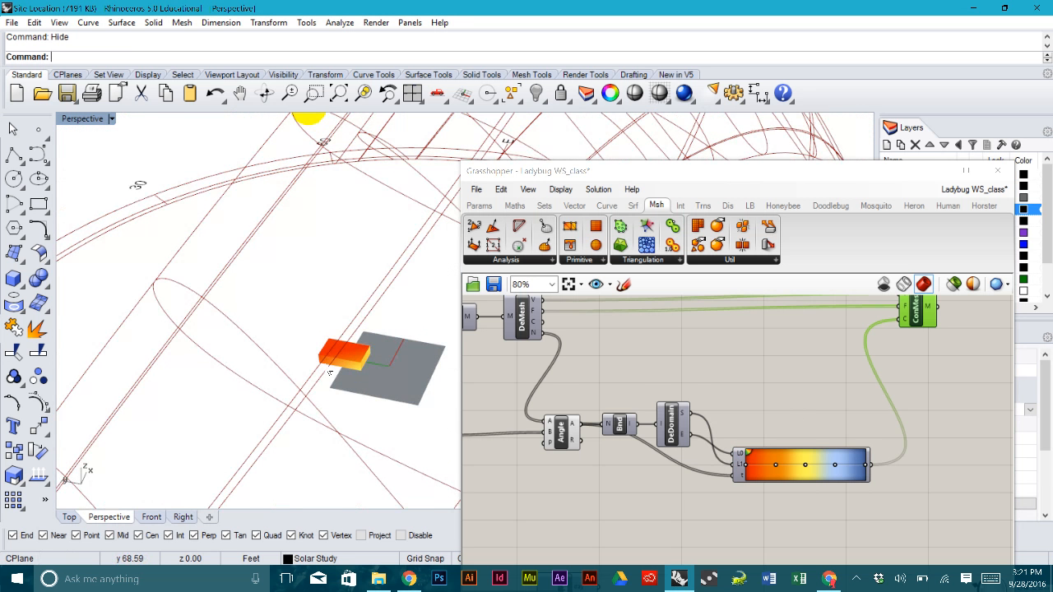
{"action": "right_click_drag", "start_coordinate": [333, 393], "coordinate": [211, 325]}
{"action": "left_click", "coordinate": [814, 390]}
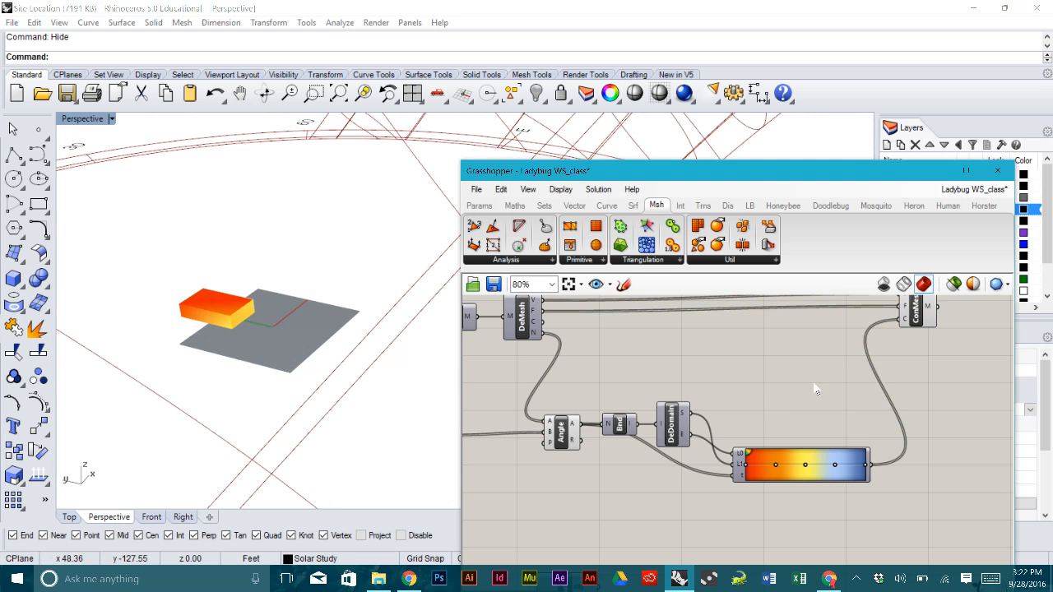
- Bring the Brep, Volume and analysisPeriod components into view and select the Brep
{"action": "left_click", "coordinate": [918, 323]}
{"action": "left_click", "coordinate": [829, 350]}
{"action": "right_click_drag", "start_coordinate": [681, 355], "coordinate": [862, 365]}
{"action": "right_click_drag", "start_coordinate": [695, 378], "coordinate": [908, 401]}
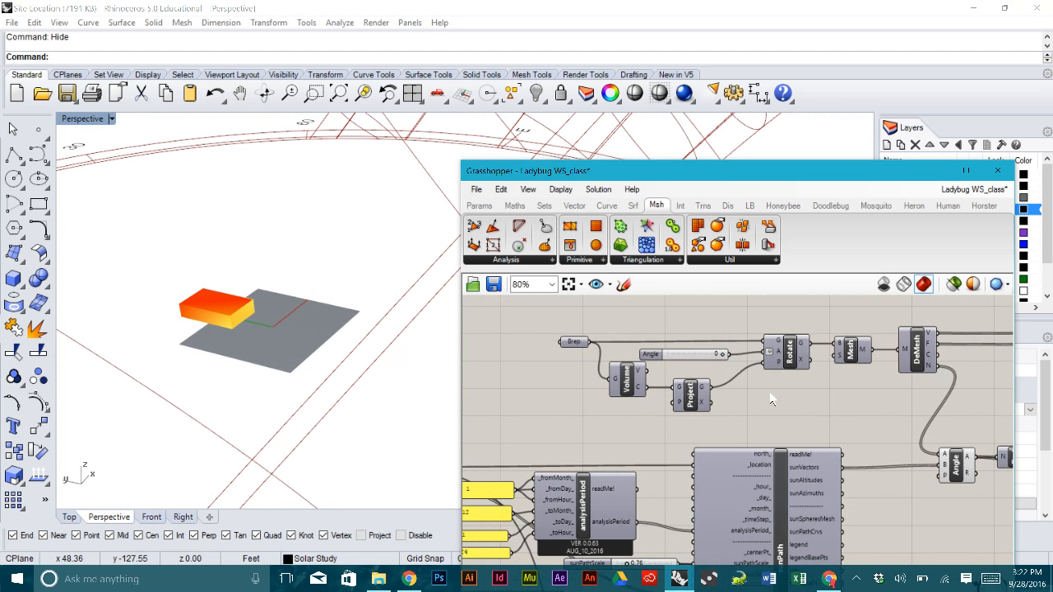
{"action": "left_click", "coordinate": [568, 342]}
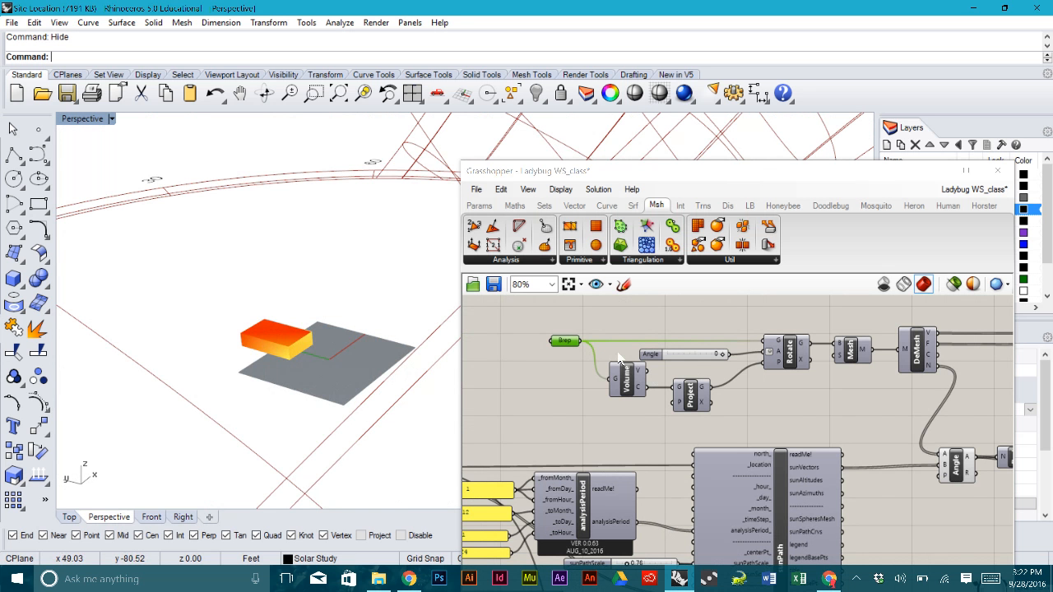
- Sweep the Angle slider through -10 and about -60 degrees, watching the colours update
{"action": "left_click_drag", "start_coordinate": [720, 354], "coordinate": [686, 355]}
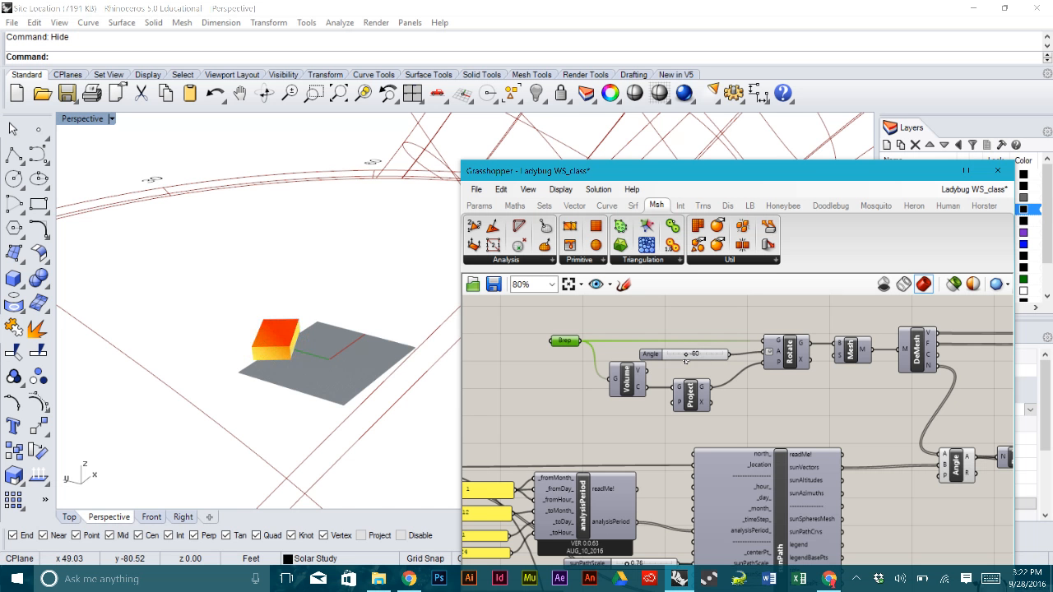
{"action": "mouse_move", "coordinate": [319, 326]}
{"action": "right_mouse_down"}
{"action": "mouse_move", "coordinate": [422, 345]}
{"action": "mouse_move", "coordinate": [420, 354]}
{"action": "mouse_move", "coordinate": [375, 333]}
{"action": "mouse_move", "coordinate": [306, 328]}
{"action": "right_mouse_up"}
{"action": "right_click_drag", "start_coordinate": [1004, 327], "coordinate": [841, 316]}
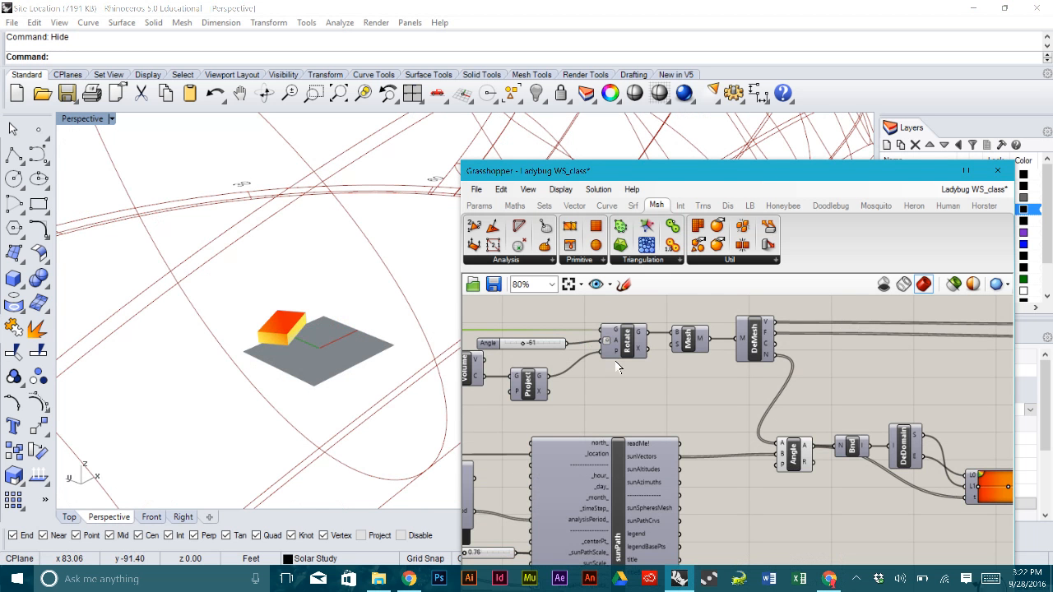
{"action": "left_click_drag", "start_coordinate": [523, 344], "coordinate": [493, 344]}
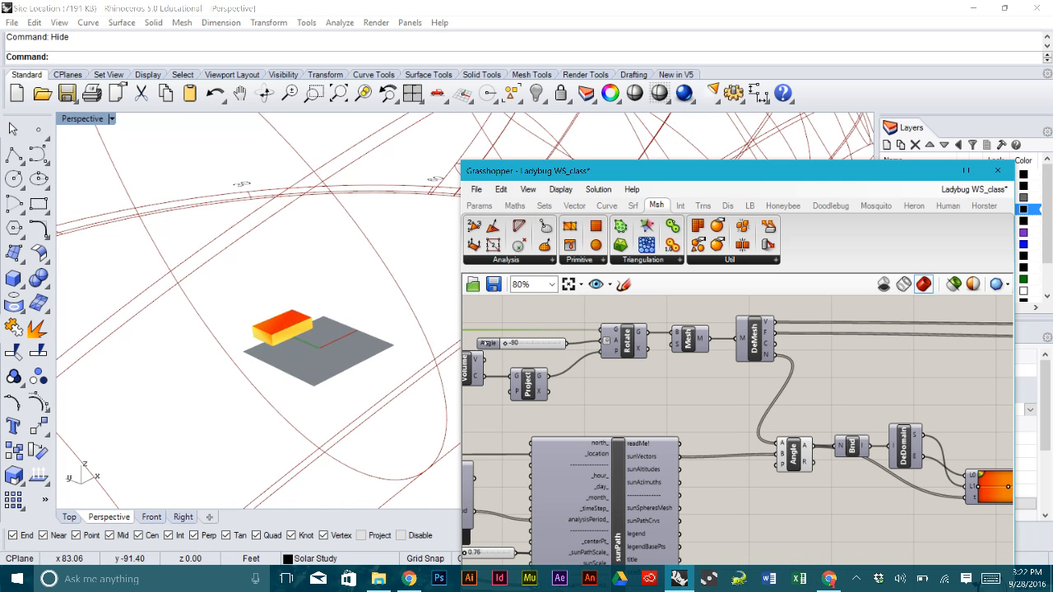
{"action": "right_click_drag", "start_coordinate": [259, 325], "coordinate": [476, 146]}
{"action": "scroll", "coordinate": [317, 398], "scroll_direction": "up", "scroll_amount": 12}
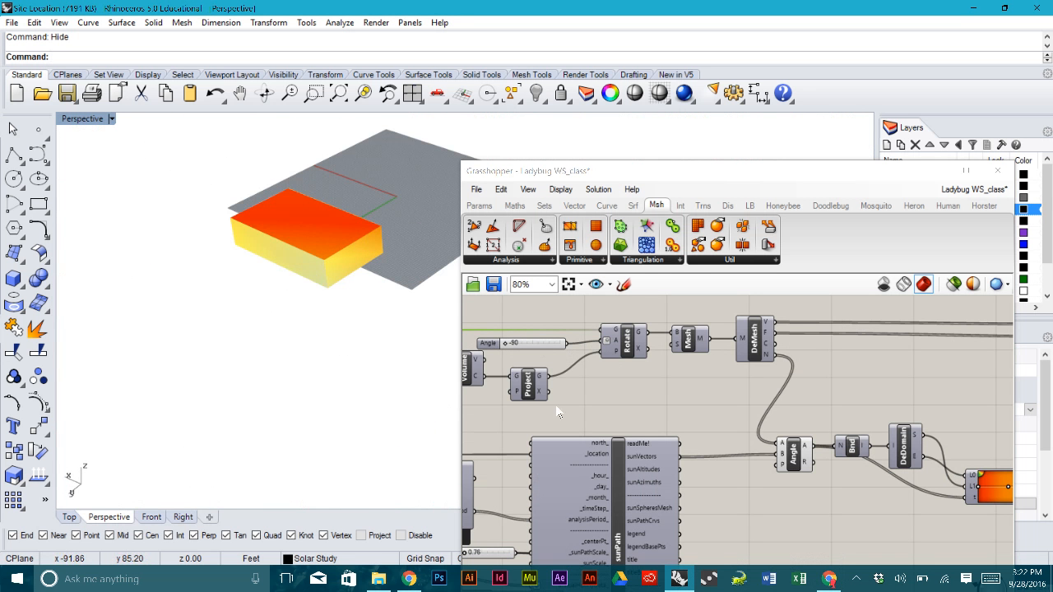
- Settle the Angle slider at -26 and orbit lower around the rotated building
{"action": "left_click_drag", "start_coordinate": [507, 347], "coordinate": [543, 345]}
{"action": "right_click_drag", "start_coordinate": [306, 348], "coordinate": [296, 319]}
{"action": "scroll", "coordinate": [297, 314], "scroll_direction": "down", "scroll_amount": 9}
{"action": "scroll", "coordinate": [303, 288], "scroll_direction": "up", "scroll_amount": 9}
{"action": "scroll", "coordinate": [304, 288], "scroll_direction": "up", "scroll_amount": 2}
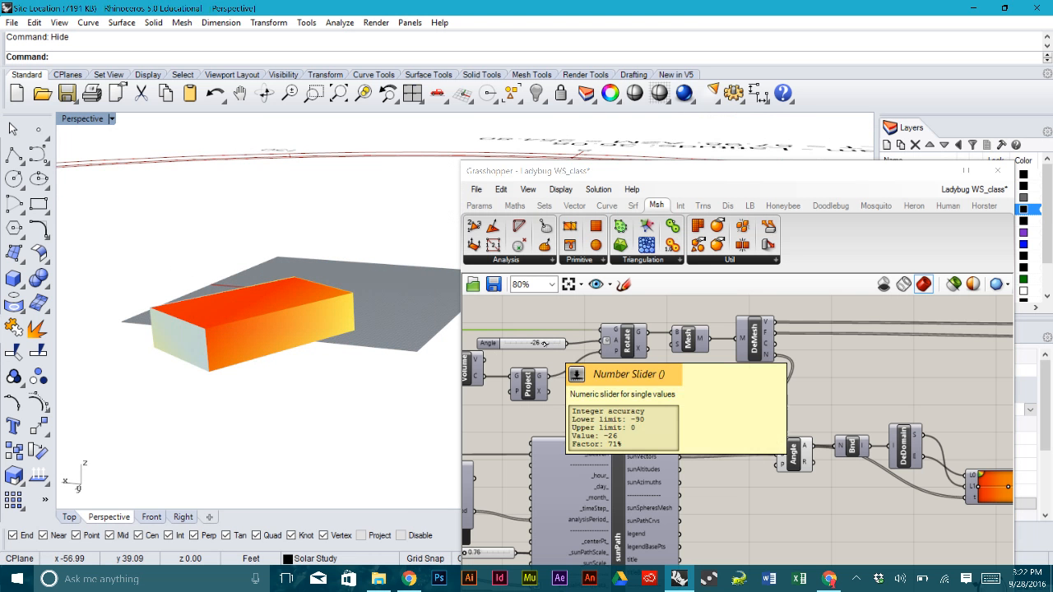
- Reset the building's Angle to 0 and orbit around the box and sun path
{"action": "left_click_drag", "start_coordinate": [544, 344], "coordinate": [561, 343]}
{"action": "scroll", "coordinate": [278, 313], "scroll_direction": "down", "scroll_amount": 5}
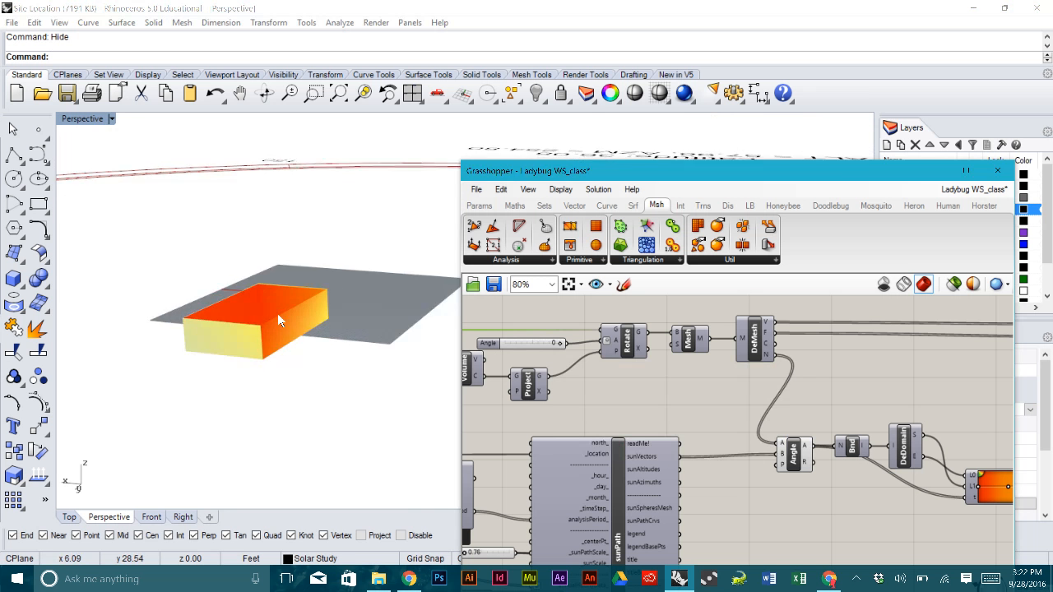
{"action": "right_click_drag", "start_coordinate": [277, 313], "coordinate": [241, 320]}
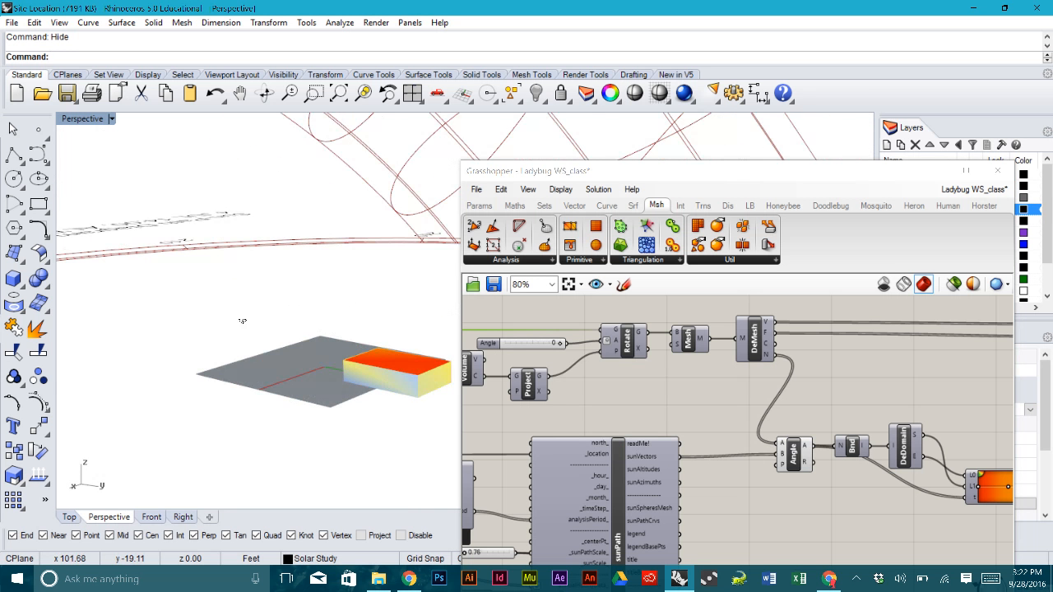
{"action": "scroll", "coordinate": [367, 398], "scroll_direction": "down", "scroll_amount": 4}
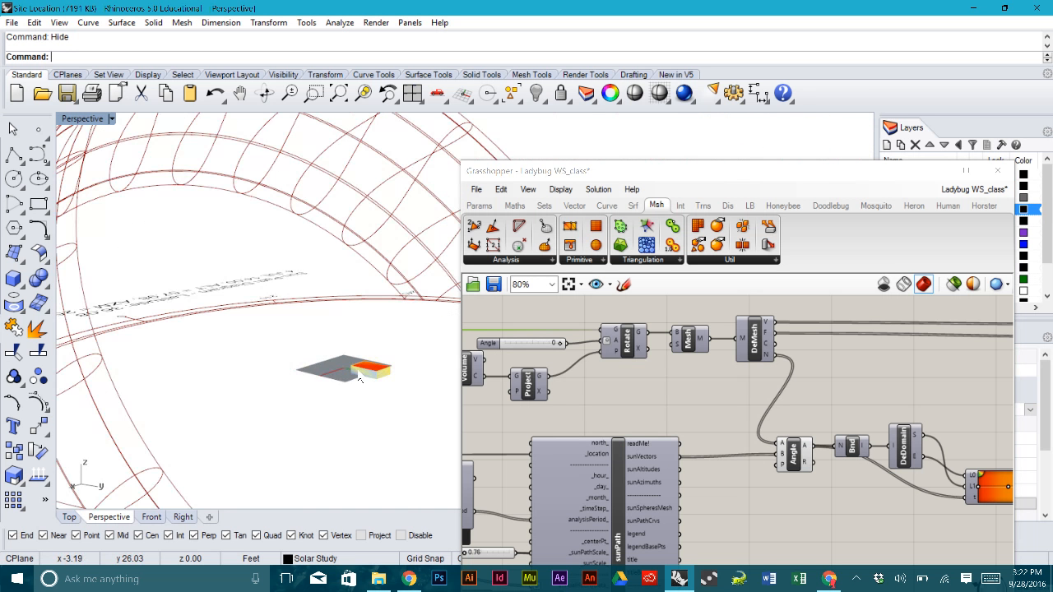
{"action": "scroll", "coordinate": [359, 379], "scroll_direction": "up", "scroll_amount": 6}
{"action": "right_click_drag", "start_coordinate": [443, 356], "coordinate": [294, 346]}
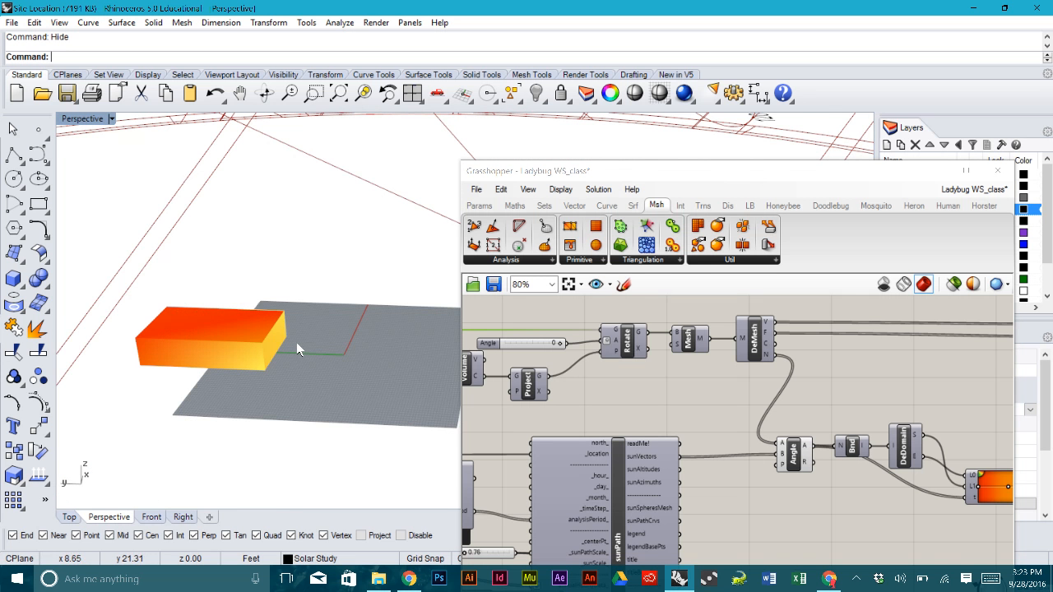
{"action": "scroll", "coordinate": [296, 344], "scroll_direction": "down", "scroll_amount": 2}
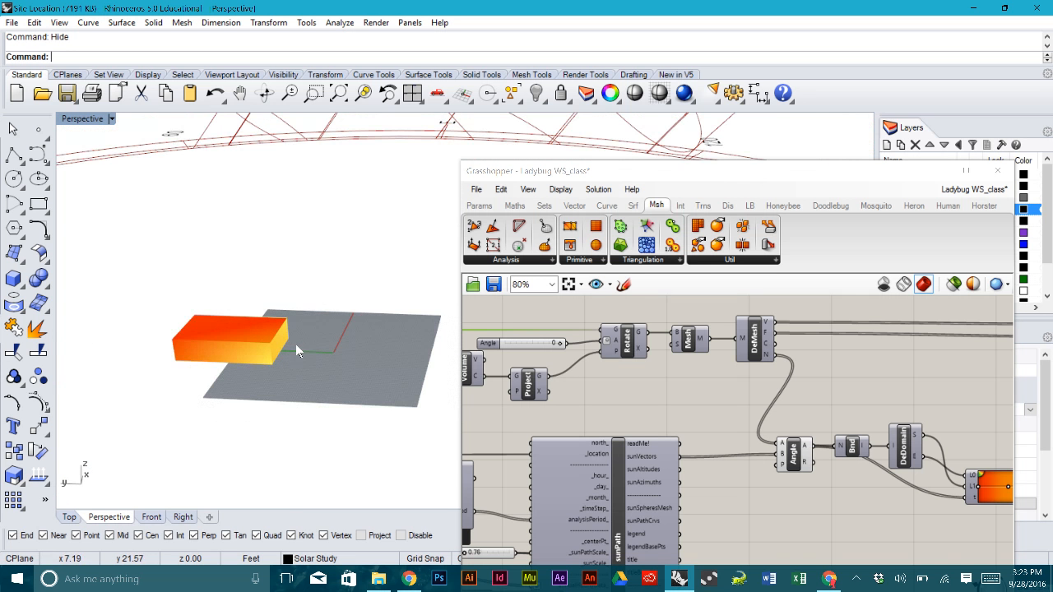
{"action": "scroll", "coordinate": [295, 343], "scroll_direction": "down", "scroll_amount": 2}
{"action": "right_click_drag", "start_coordinate": [282, 344], "coordinate": [370, 356]}
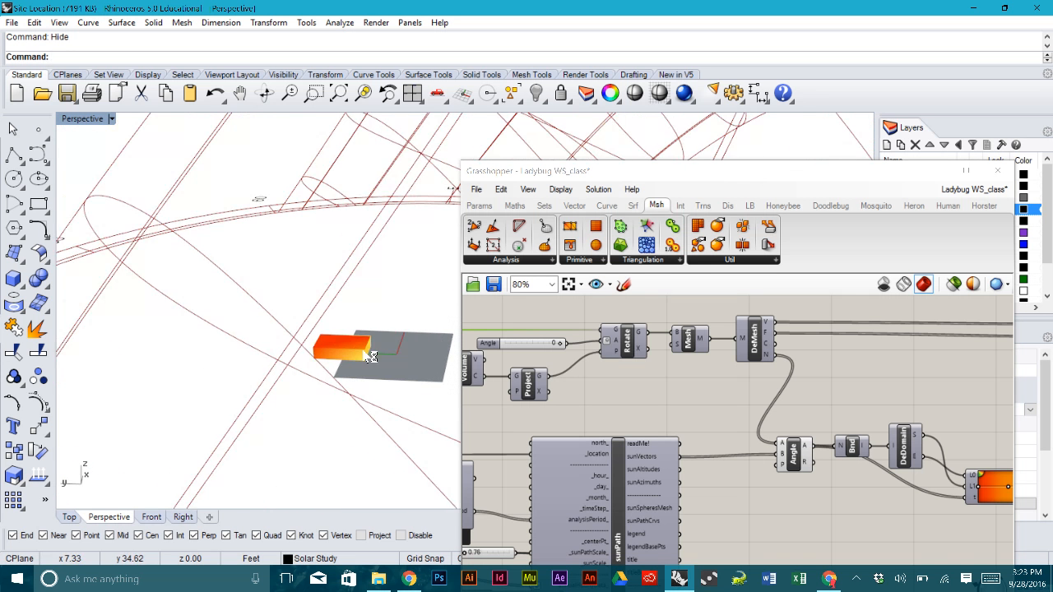
{"action": "right_click_drag", "start_coordinate": [306, 354], "coordinate": [389, 370]}
{"action": "scroll", "coordinate": [388, 370], "scroll_direction": "up", "scroll_amount": 6}
{"action": "right_click_drag", "start_coordinate": [269, 352], "coordinate": [276, 372]}
- Rotate the building to -52, then -71 degrees, viewing the box from a new angle
{"action": "left_click_drag", "start_coordinate": [559, 344], "coordinate": [527, 344]}
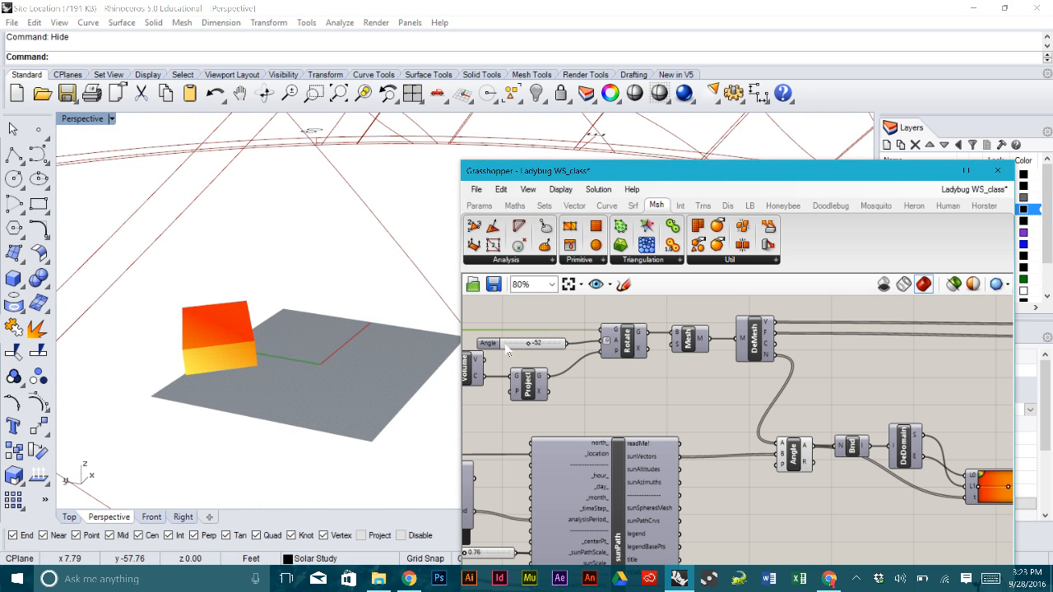
{"action": "scroll", "coordinate": [251, 367], "scroll_direction": "down", "scroll_amount": 6}
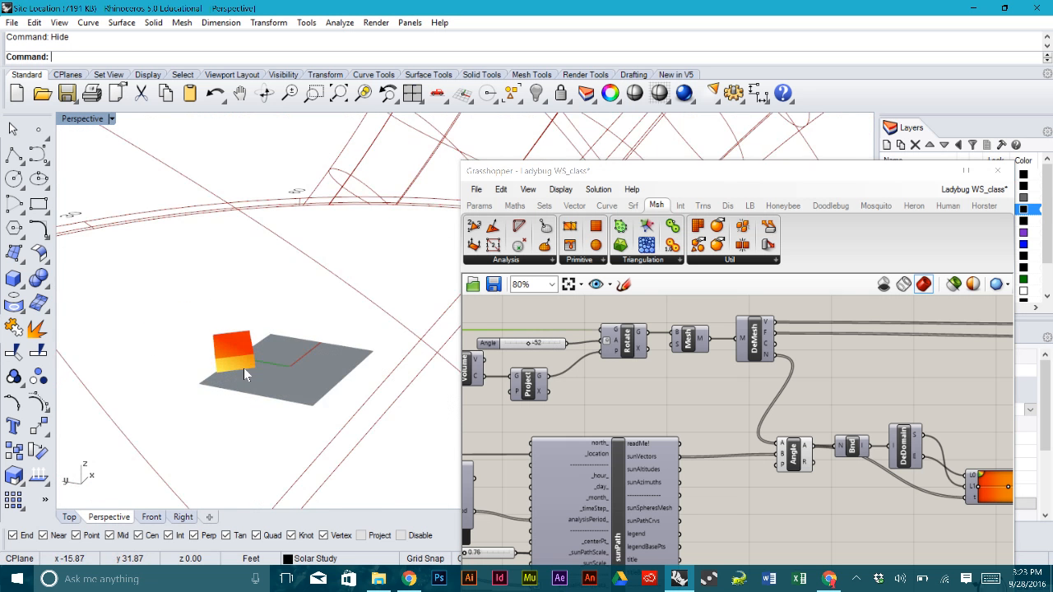
{"action": "scroll", "coordinate": [245, 365], "scroll_direction": "down", "scroll_amount": 2}
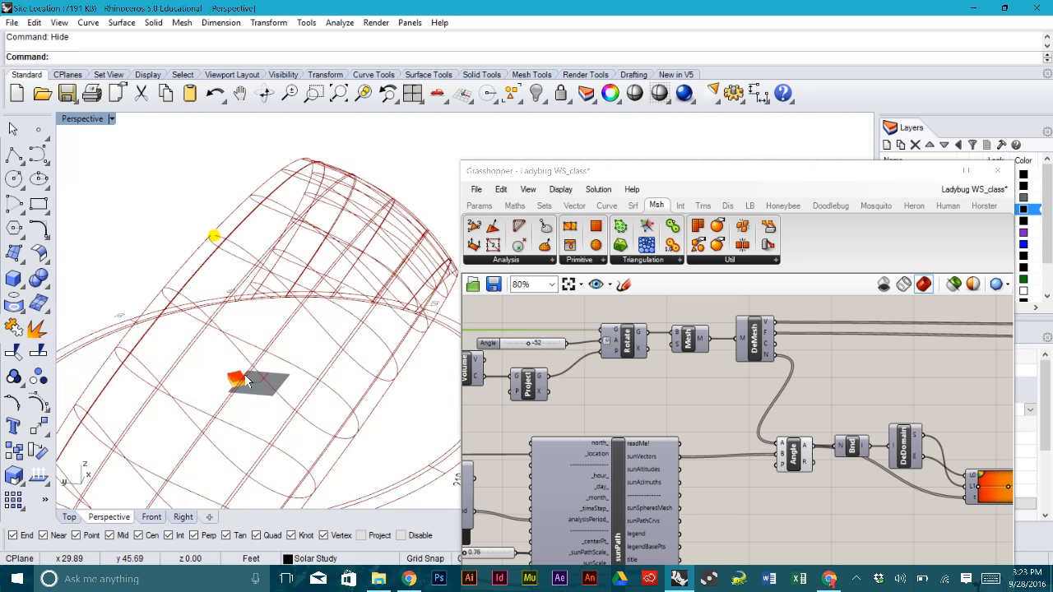
{"action": "scroll", "coordinate": [243, 374], "scroll_direction": "up", "scroll_amount": 5}
{"action": "left_click_drag", "start_coordinate": [529, 344], "coordinate": [515, 344]}
{"action": "right_click_drag", "start_coordinate": [194, 404], "coordinate": [267, 402]}
{"action": "scroll", "coordinate": [231, 451], "scroll_direction": "down", "scroll_amount": 5}
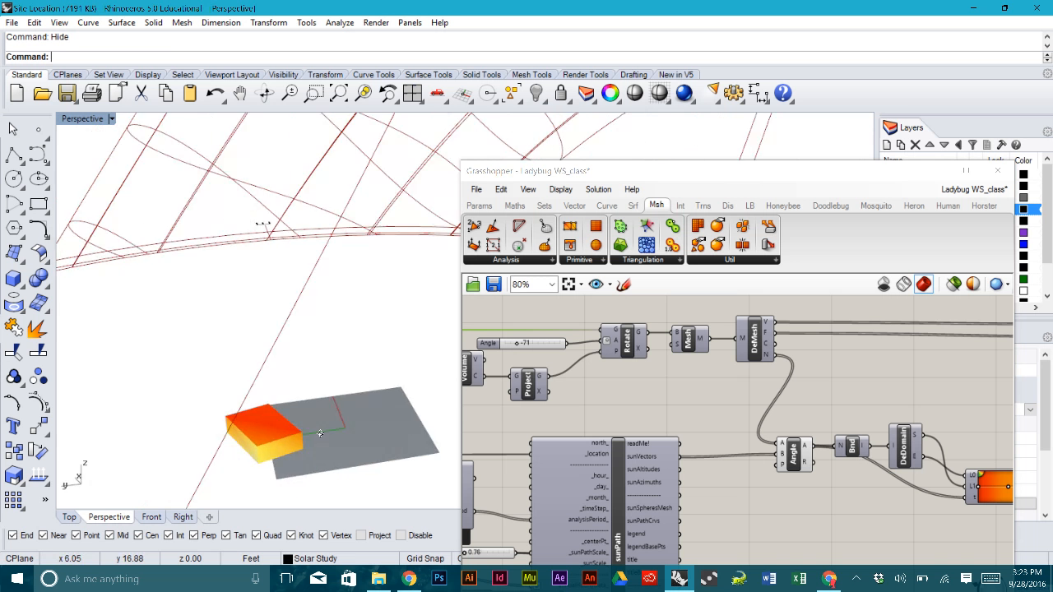
{"action": "scroll", "coordinate": [312, 378], "scroll_direction": "down", "scroll_amount": 5}
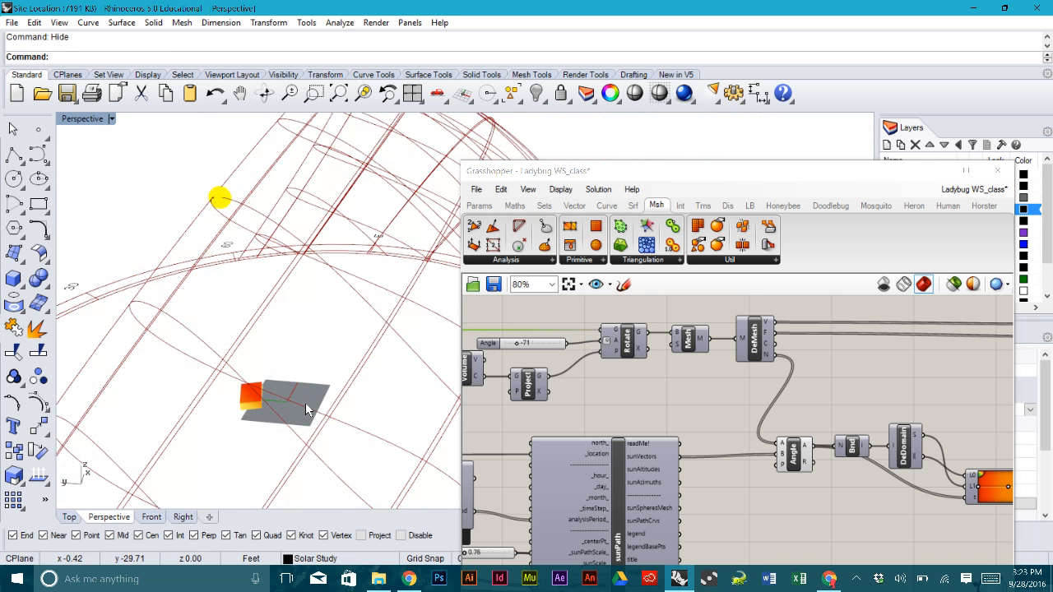
{"action": "scroll", "coordinate": [299, 397], "scroll_direction": "up", "scroll_amount": 10}
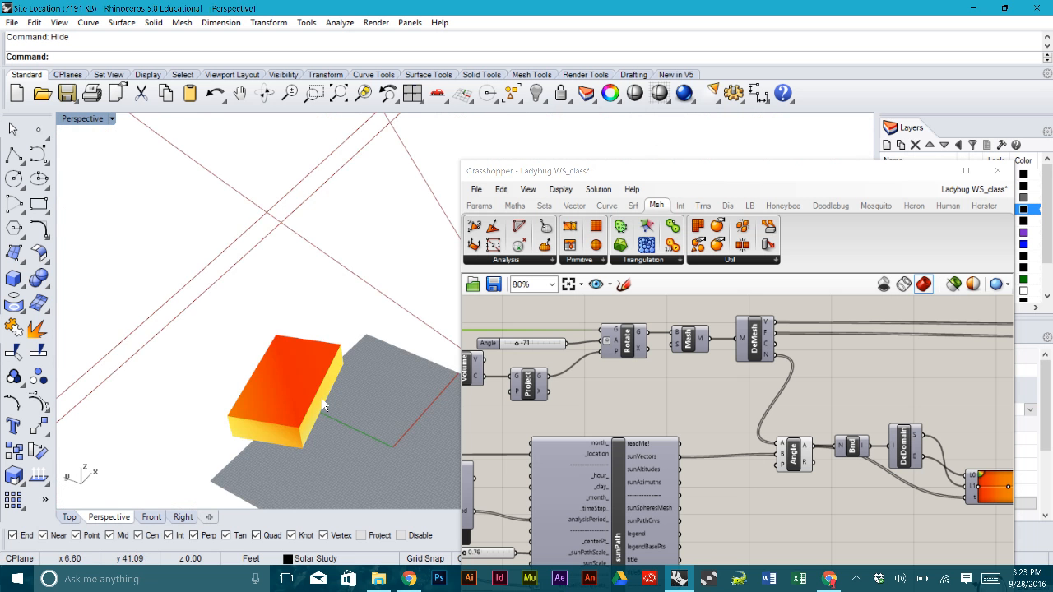
{"action": "scroll", "coordinate": [329, 403], "scroll_direction": "down", "scroll_amount": 5}
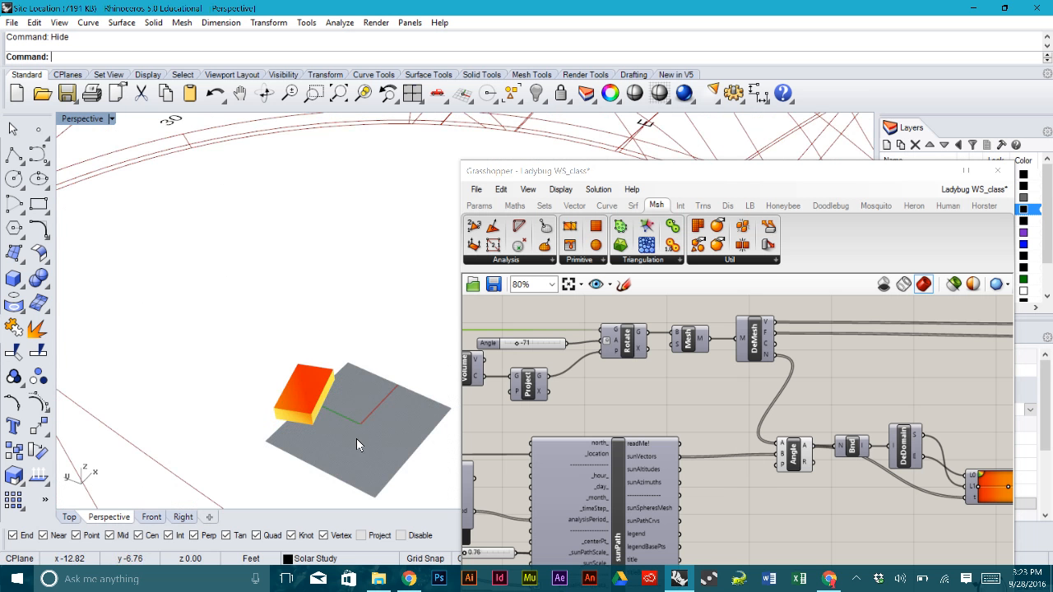
- Pan and orbit the view lower, then switch to the Chrome browser window
{"action": "right_click_drag", "start_coordinate": [356, 438], "coordinate": [332, 322], "text": "shift"}
{"action": "right_click_drag", "start_coordinate": [319, 400], "coordinate": [367, 380]}
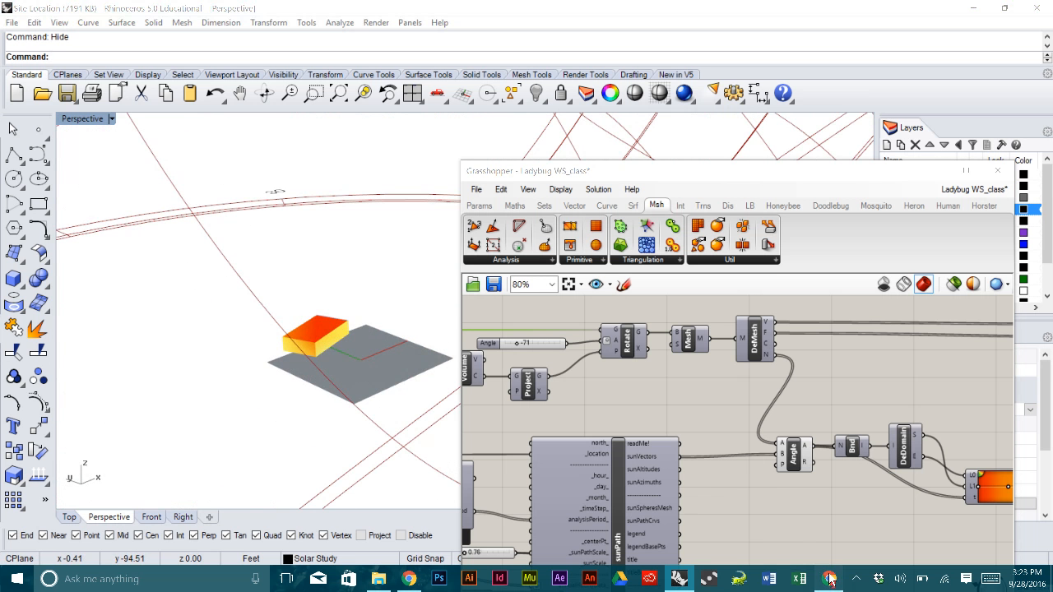
{"action": "left_click", "coordinate": [829, 579]}
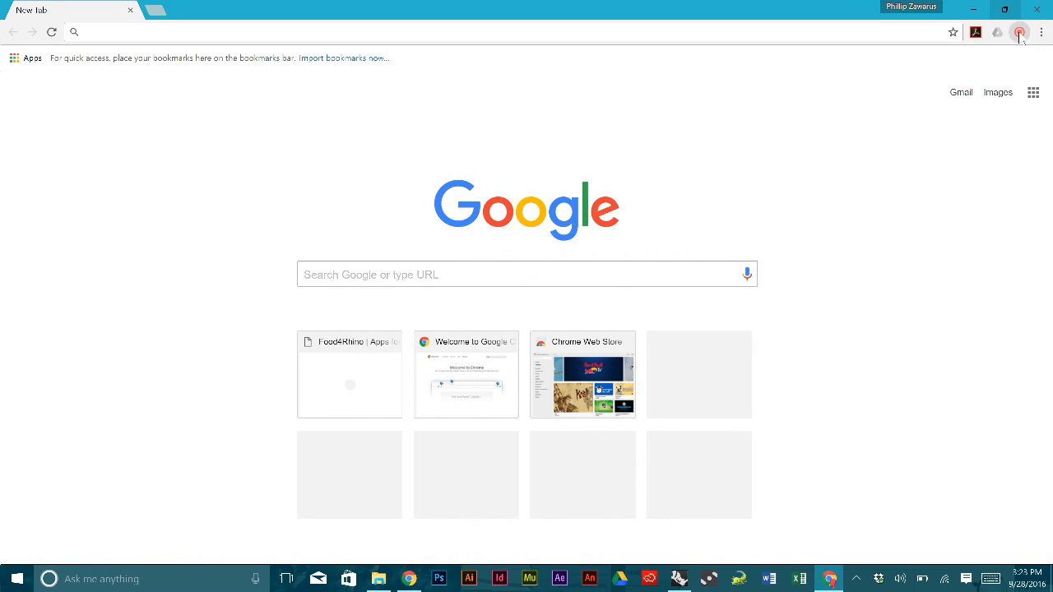